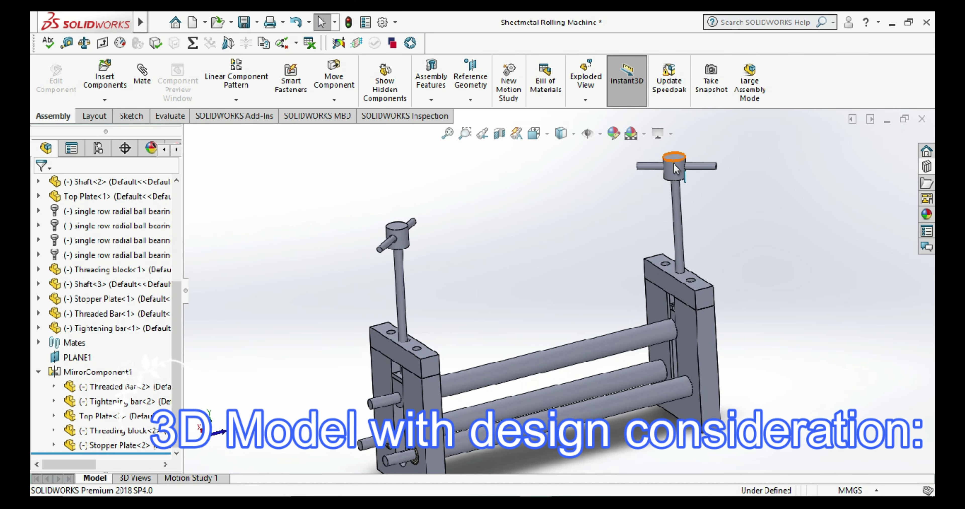
# - Slide the right T-handle bar to test motion, then orbit the finished rolling machine assembly
pyautogui.moveTo(674, 168); pyautogui.dragTo(682, 207)
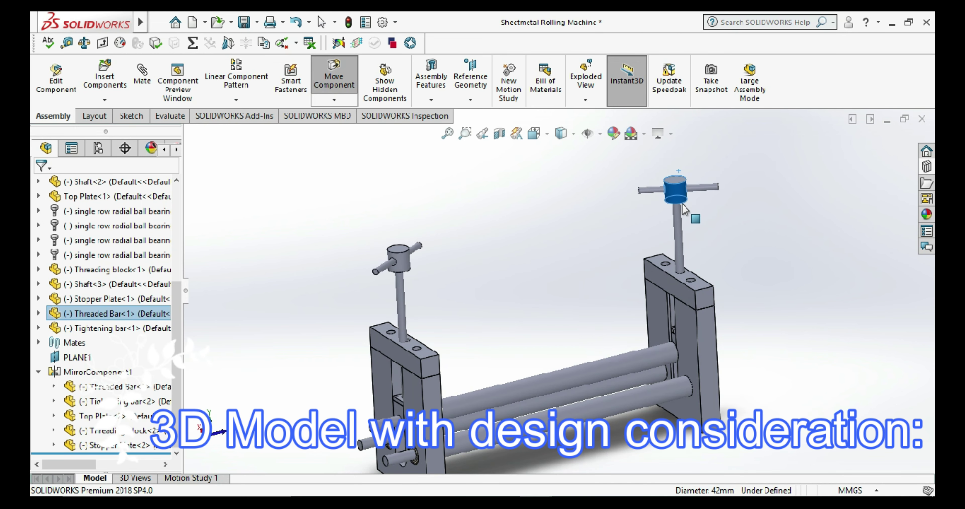
pyautogui.click(761, 276)
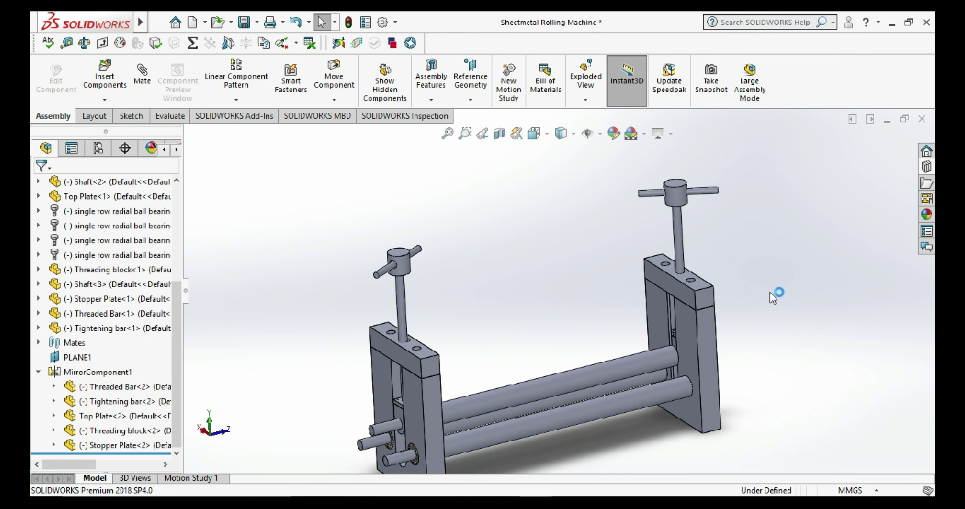
pyautogui.moveTo(708, 343)
pyautogui.mouseDown(button='middle')
pyautogui.moveTo(586, 287)
pyautogui.moveTo(719, 316)
pyautogui.mouseUp(button='middle')
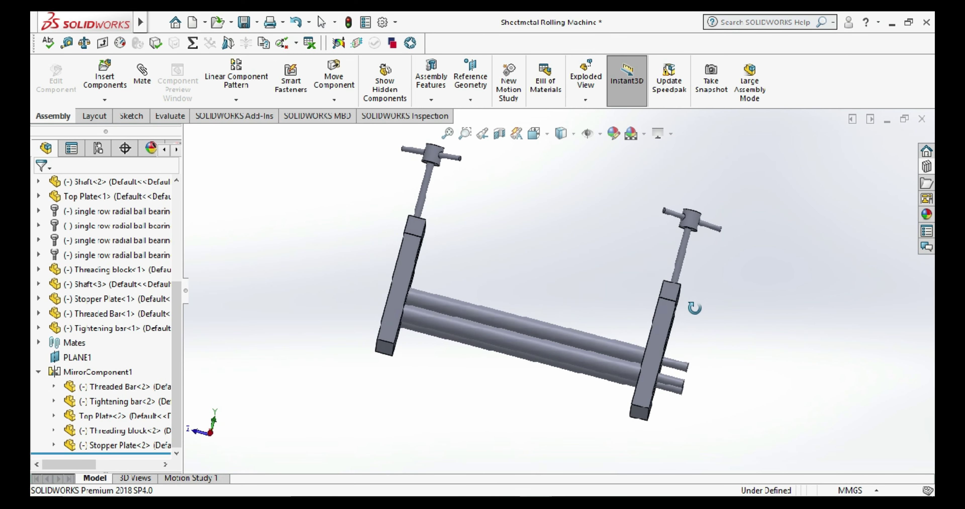
pyautogui.moveTo(720, 317); pyautogui.dragTo(502, 361, button='middle')
pyautogui.scroll(-5, 501, 361)
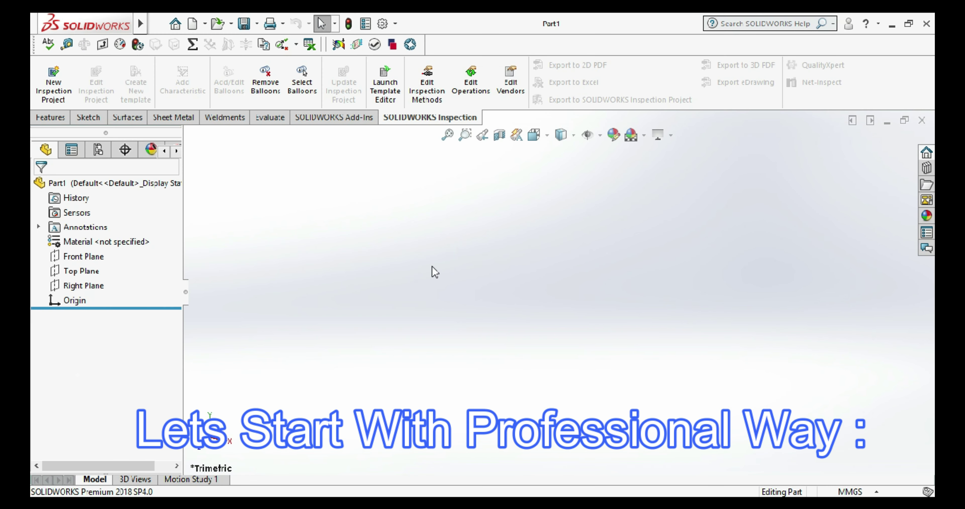
# - Show the Front, Top and Right planes, then start a sketch on the Front Plane
pyautogui.click(112, 256)
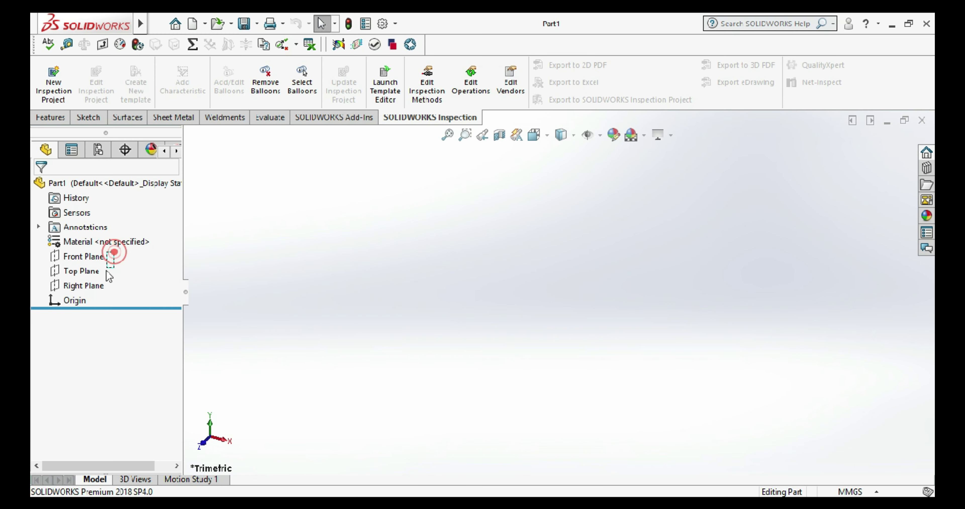
pyautogui.keyDown('shift'); pyautogui.click(99, 289); pyautogui.keyUp('shift')
pyautogui.rightClick(99, 292)
pyautogui.click(108, 264)
pyautogui.click(450, 307)
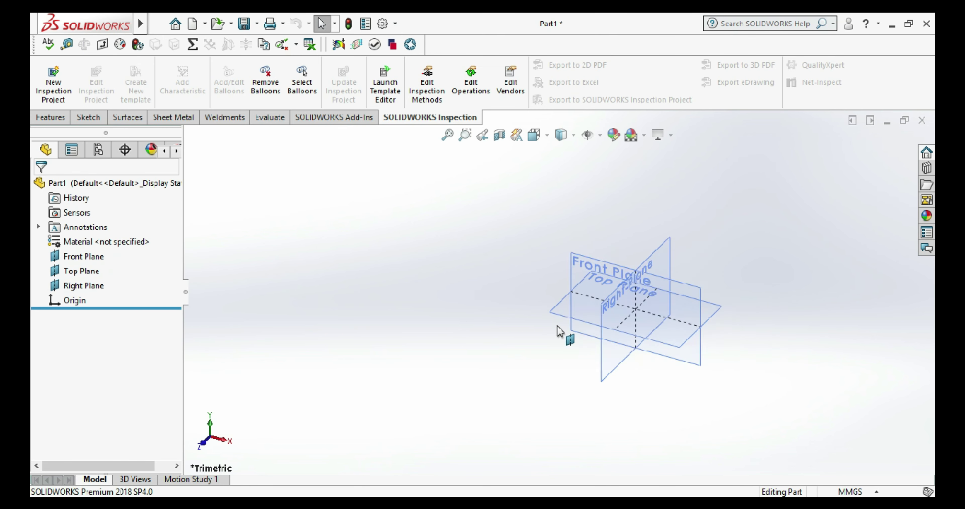
pyautogui.scroll(-1, 566, 356)
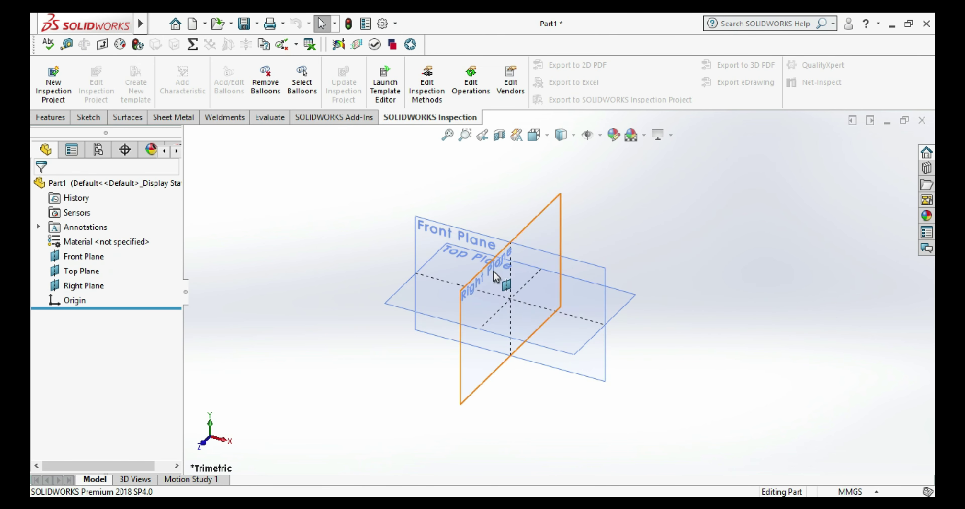
pyautogui.rightClick(485, 242)
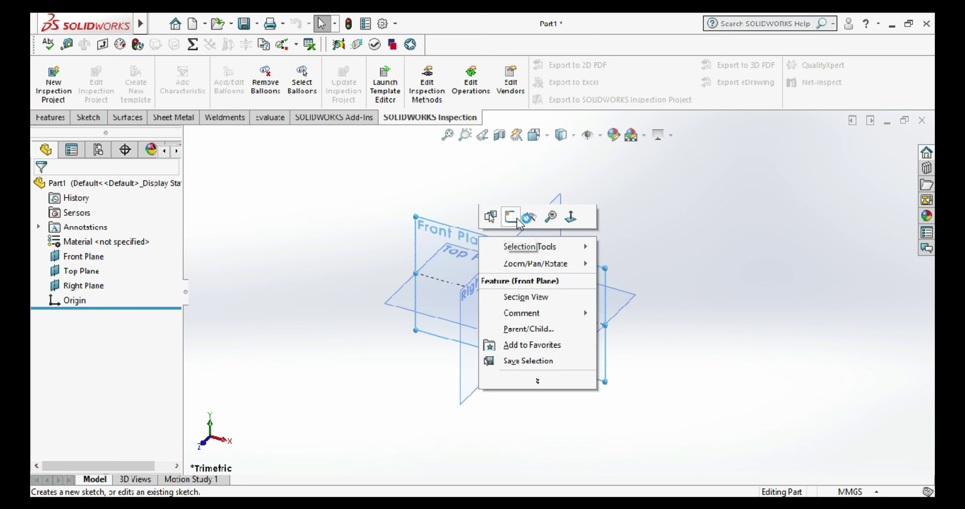
pyautogui.click(518, 216)
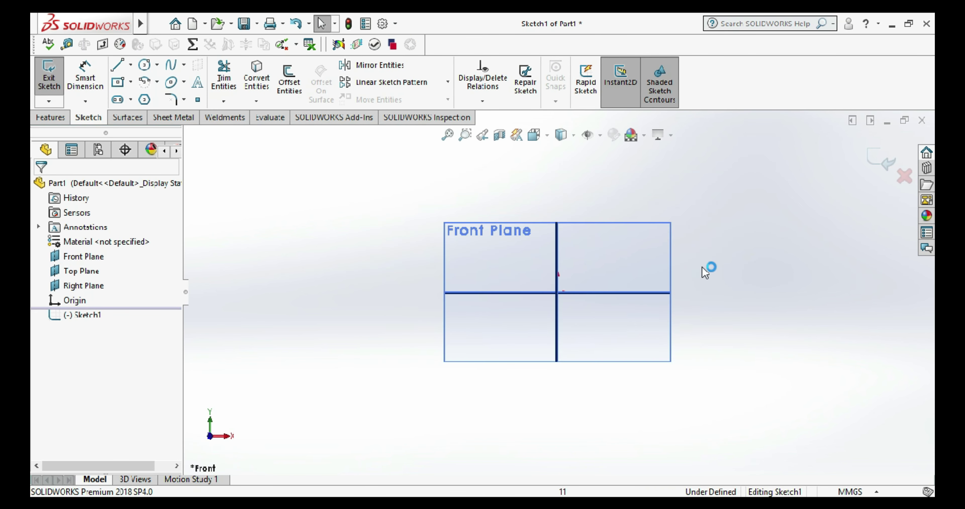
# - Draw a centre rectangle on the Front Plane, centred on the origin
pyautogui.click(117, 82)
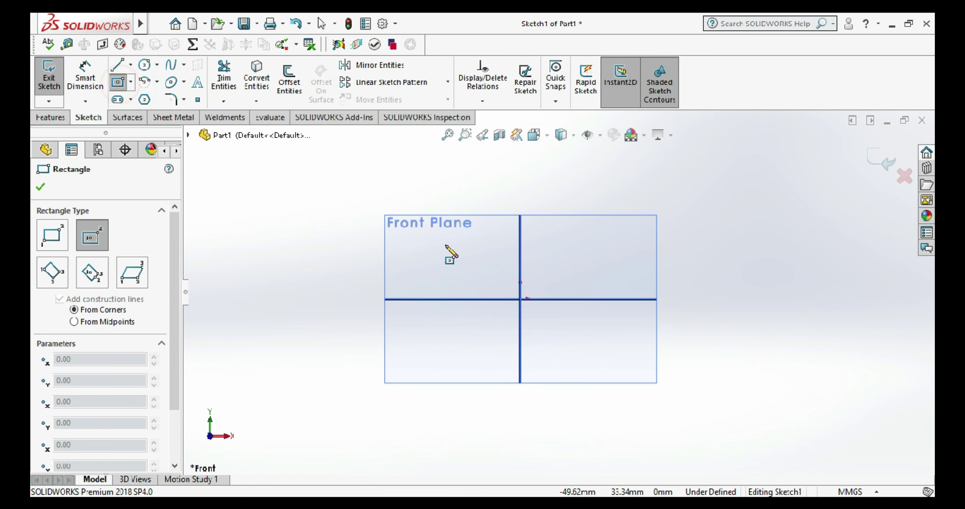
pyautogui.click(460, 173)
pyautogui.scroll(3, 619, 344)
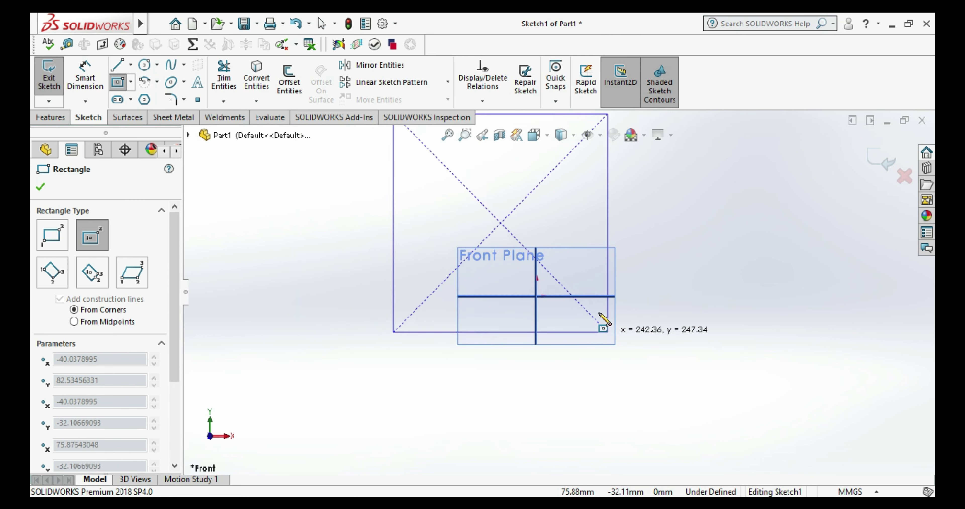
pyautogui.scroll(2, 595, 303)
pyautogui.press('Escape')
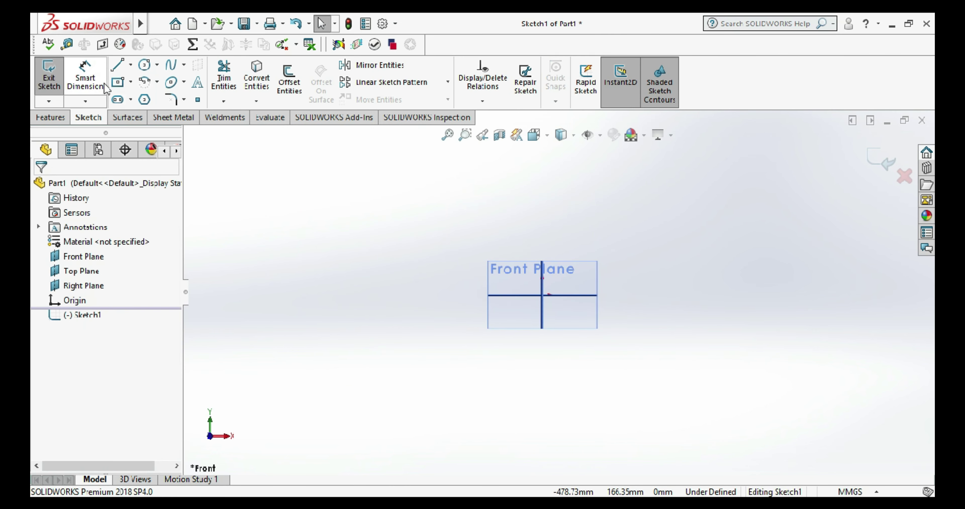
pyautogui.click(117, 81)
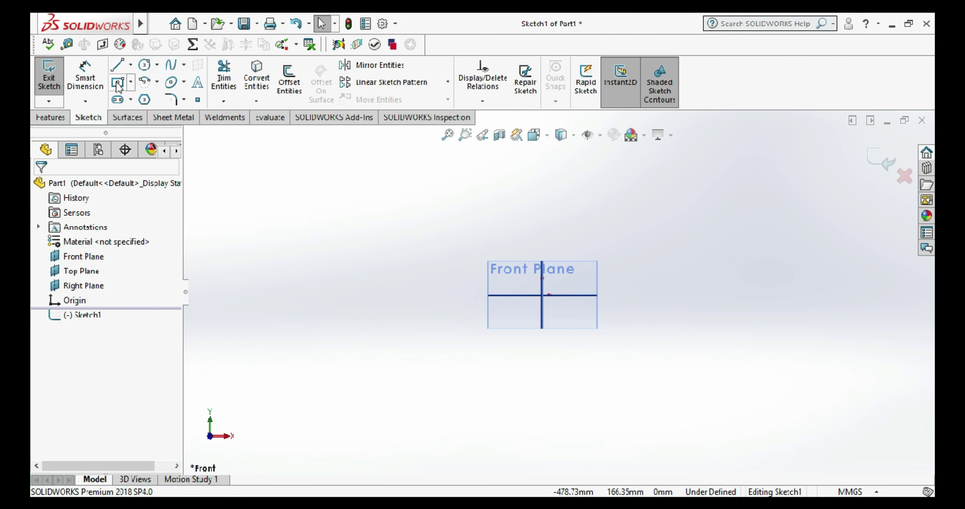
pyautogui.click(541, 294)
pyautogui.click(487, 371)
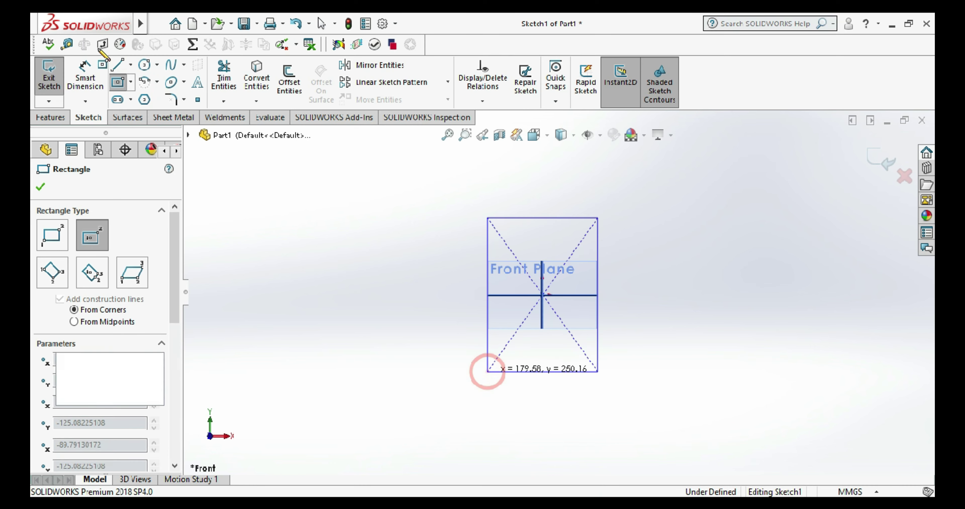
pyautogui.press('Escape')
# - Dimension the rectangle 200 wide and 250 tall, then exit the sketch
pyautogui.click(543, 217)
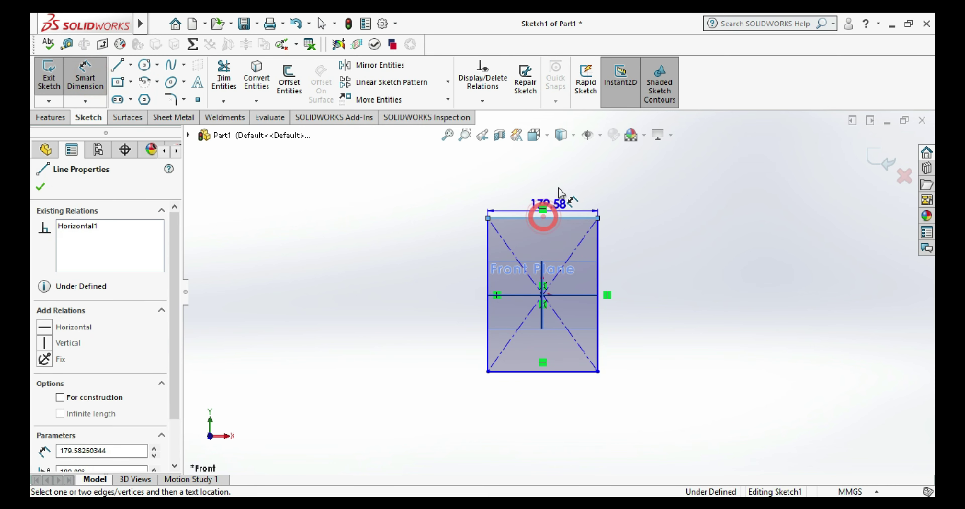
pyautogui.click(560, 186)
pyautogui.write('200')
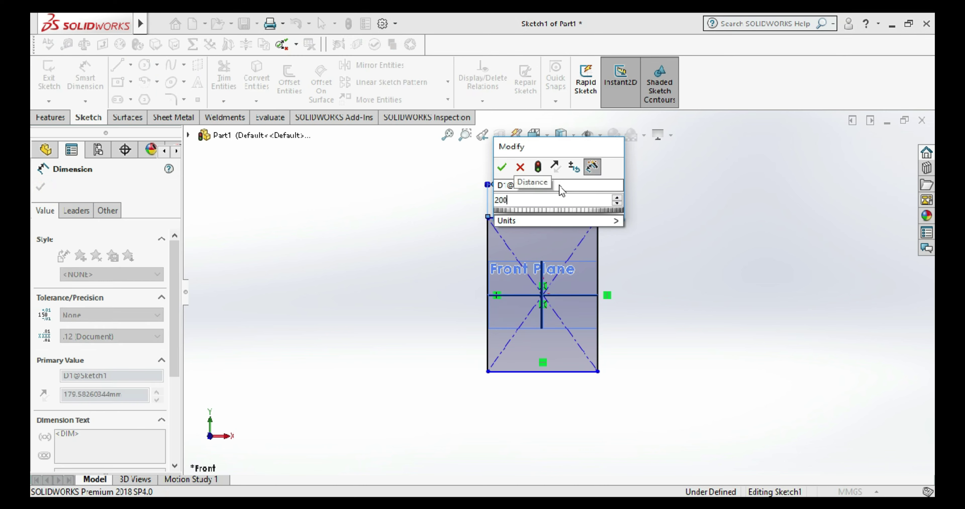
pyautogui.press('Return')
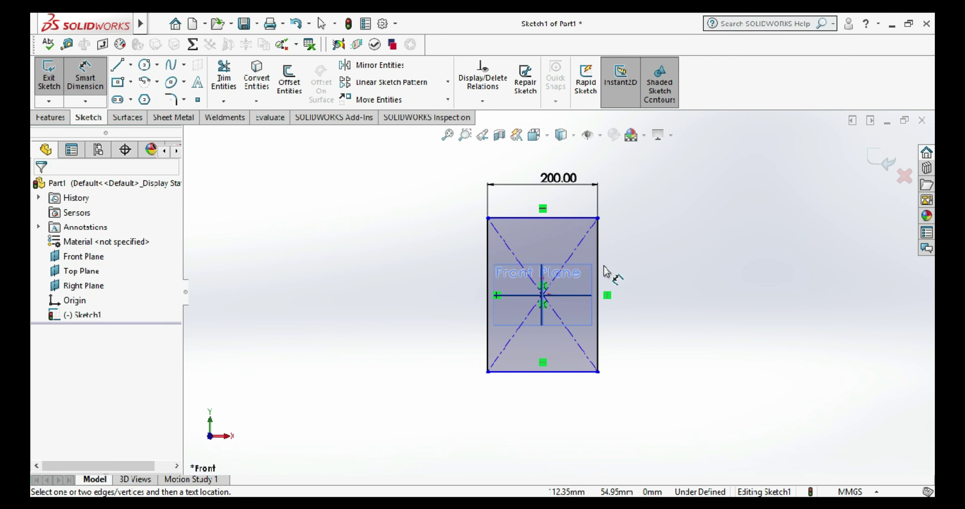
pyautogui.click(598, 275)
pyautogui.click(670, 292)
pyautogui.write('250')
pyautogui.press('Return')
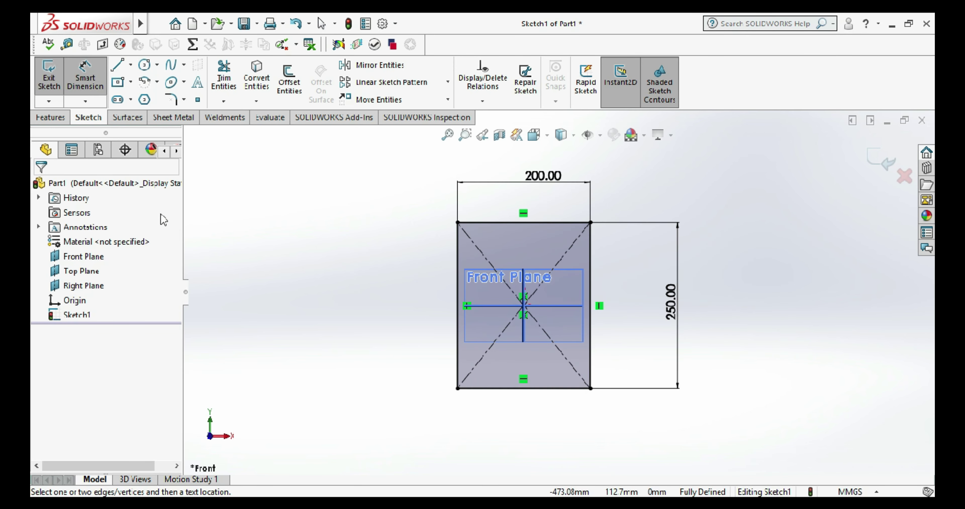
pyautogui.click(49, 67)
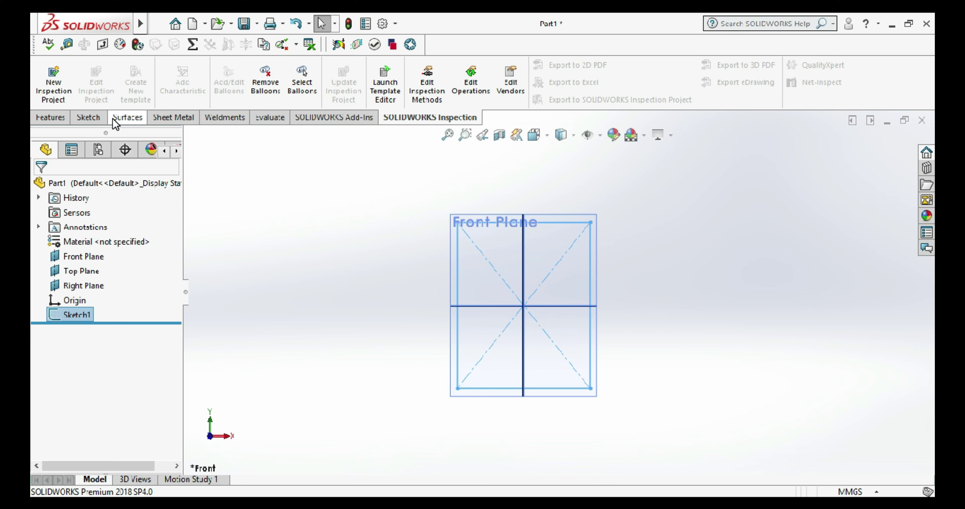
# - Create a 40 mm thick Base Flange from the rectangle sketch
pyautogui.click(175, 118)
pyautogui.click(57, 79)
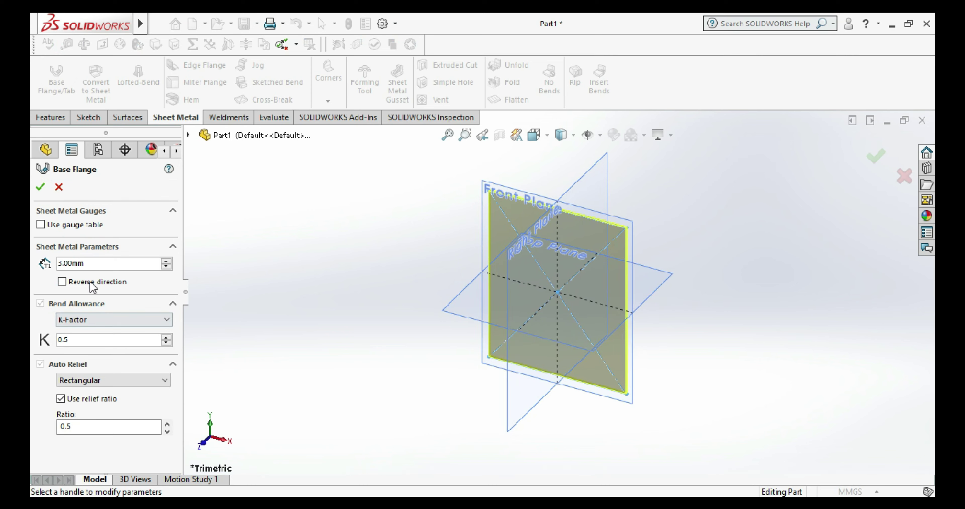
pyautogui.doubleClick(98, 263)
pyautogui.write('40')
pyautogui.press('Return')
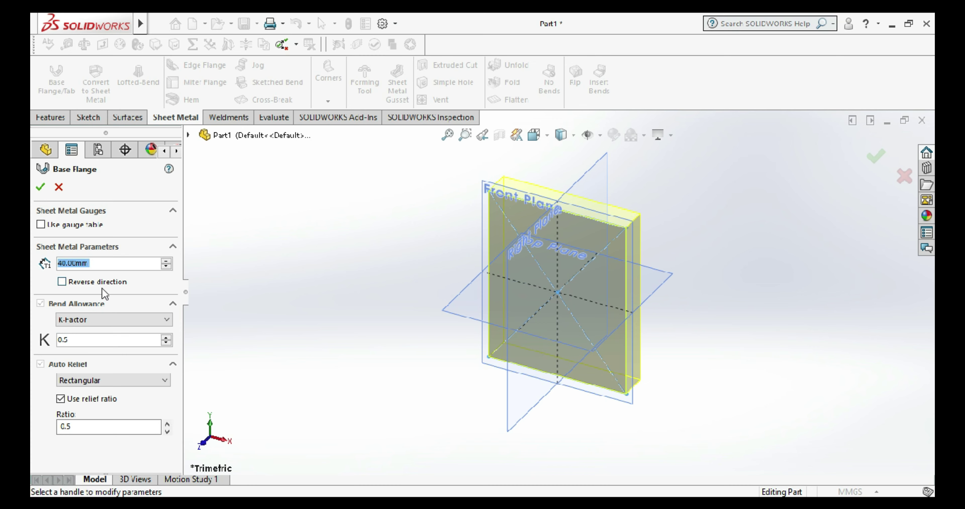
pyautogui.click(41, 187)
# - Orbit the new plate around until its front face is in view
pyautogui.click(320, 250)
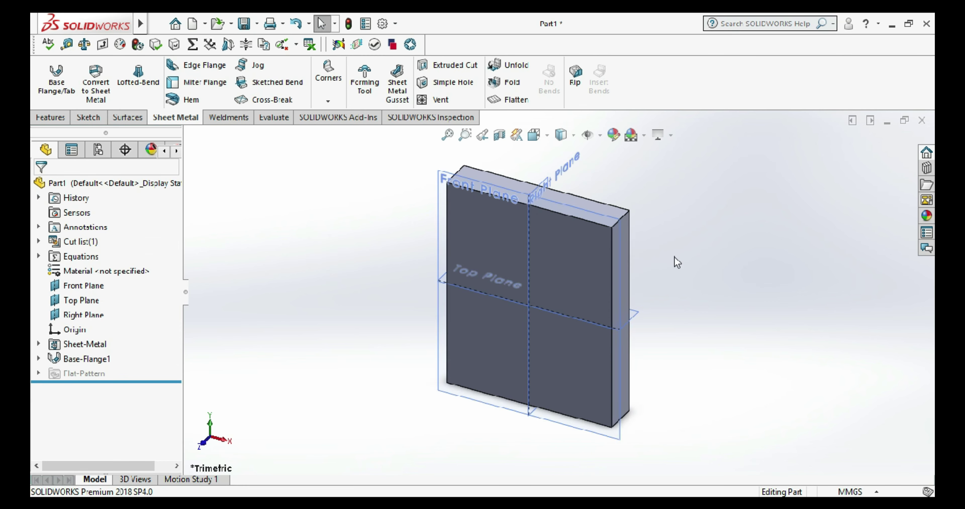
pyautogui.moveTo(678, 262); pyautogui.dragTo(691, 325, button='middle')
pyautogui.moveTo(707, 269); pyautogui.dragTo(703, 295, button='middle')
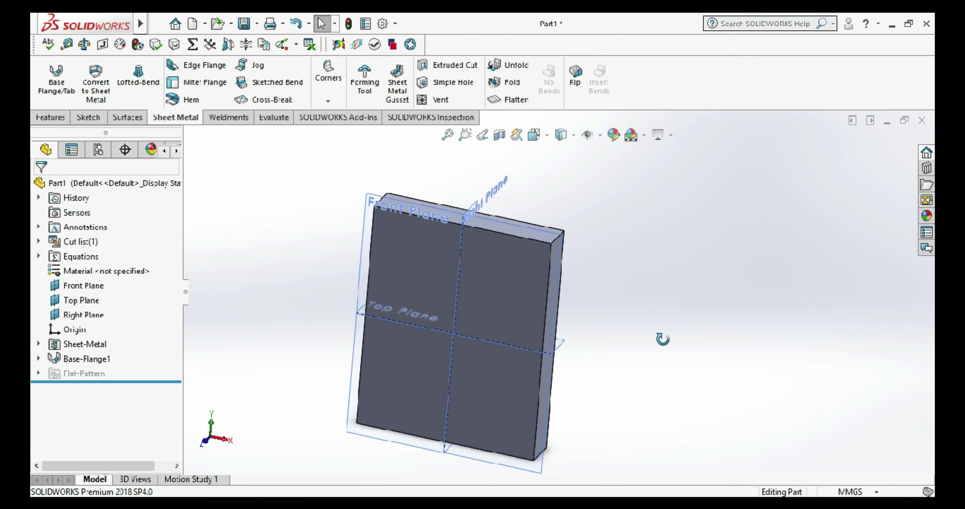
pyautogui.moveTo(662, 338); pyautogui.dragTo(695, 338, button='middle')
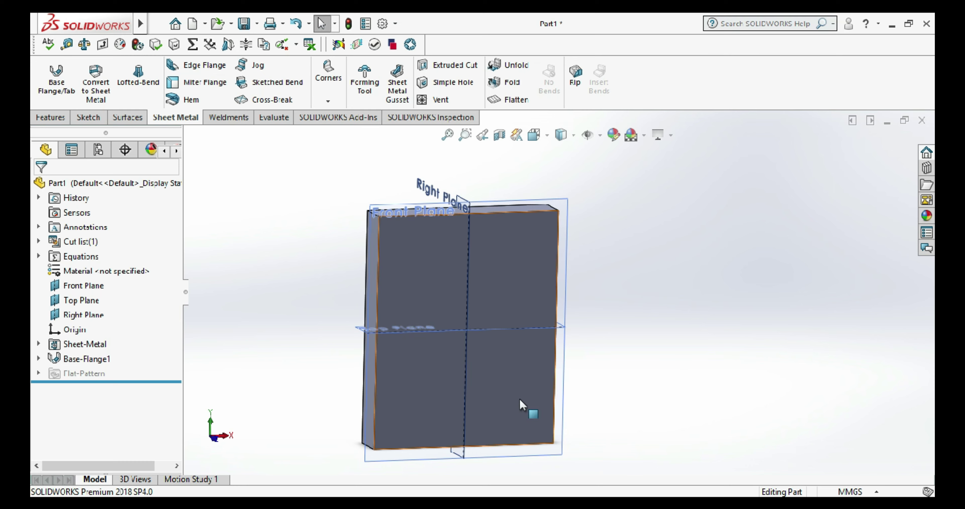
# - Start a sketch on the plate's front face and draw a circle below the origin
pyautogui.rightClick(520, 398)
pyautogui.click(549, 171)
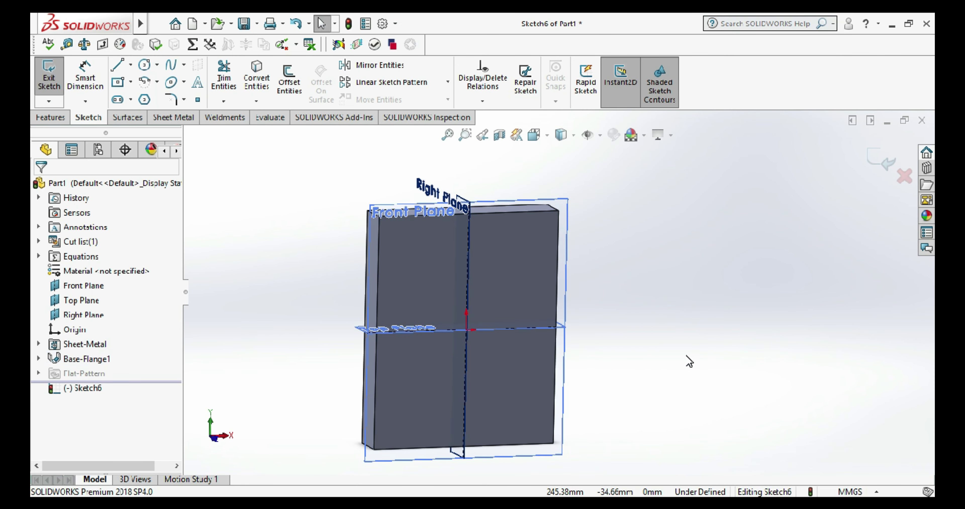
pyautogui.hotkey('ctrl', '1')
pyautogui.click(144, 65)
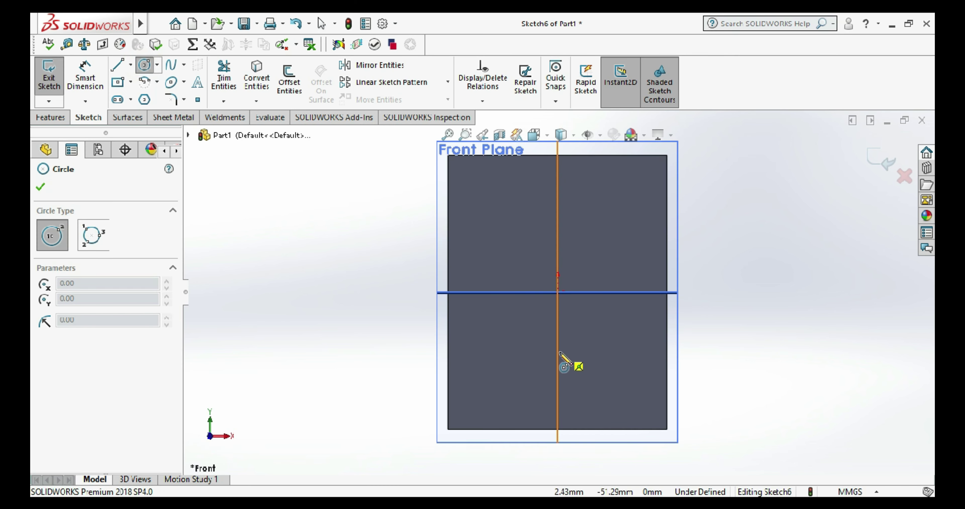
pyautogui.click(557, 362)
pyautogui.click(559, 382)
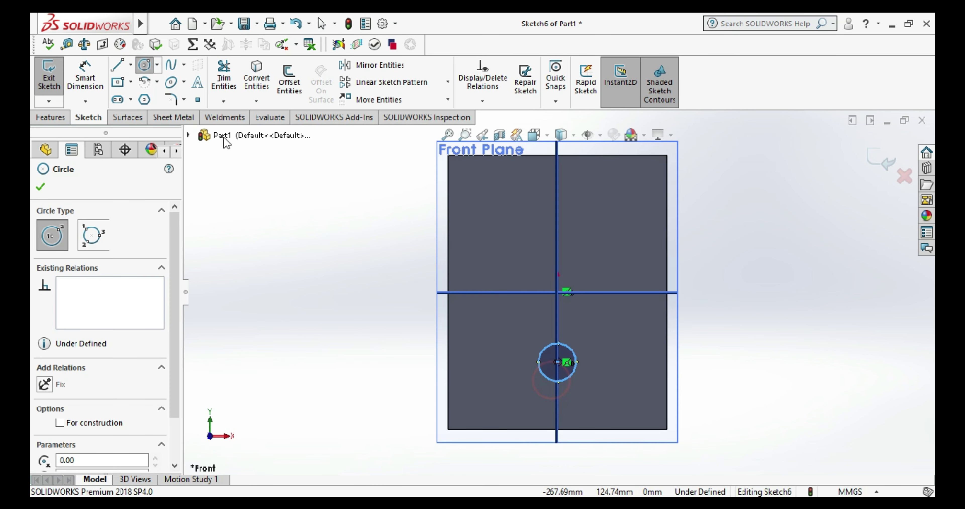
# - Dimension the circle's diameter to 20 mm
pyautogui.click(85, 77)
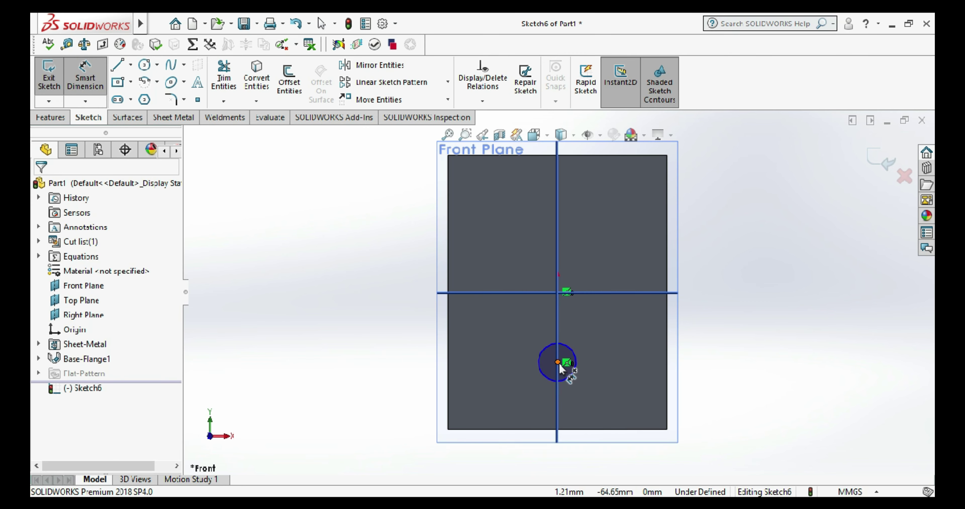
pyautogui.click(572, 378)
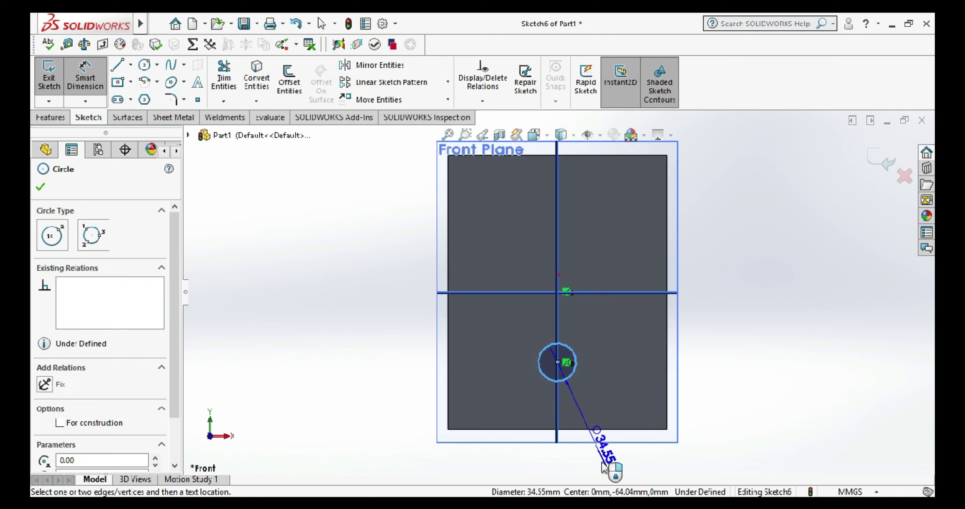
pyautogui.click(611, 465)
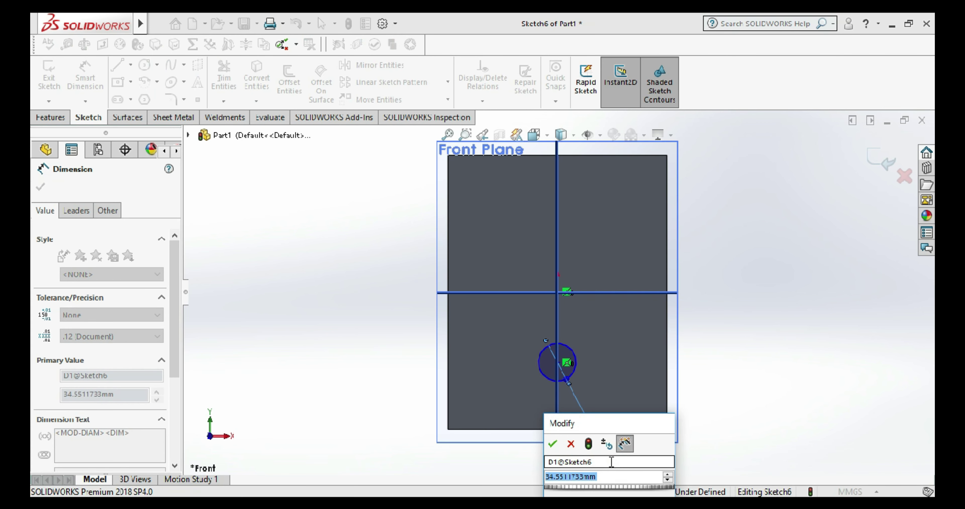
pyautogui.write('4')
pyautogui.press('BackSpace')
pyautogui.write('25')
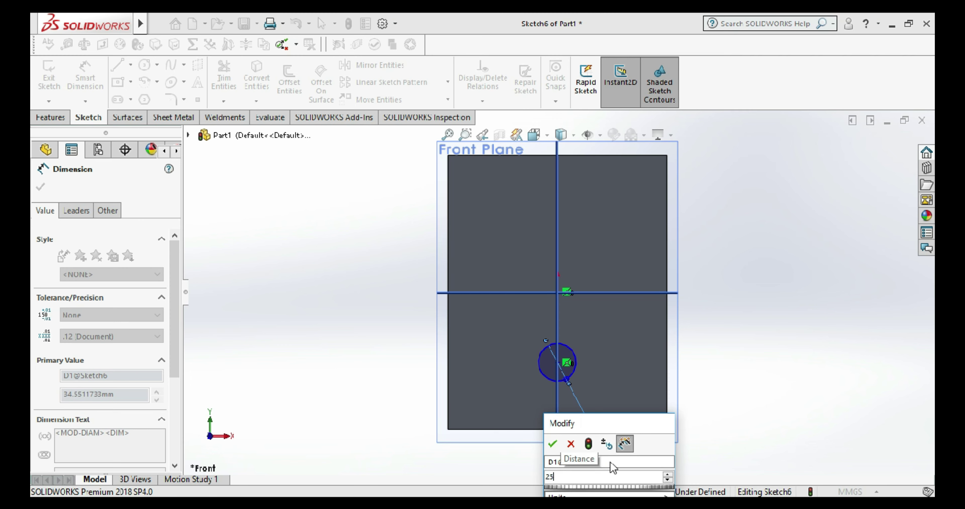
pyautogui.write('0')
pyautogui.press('Return')
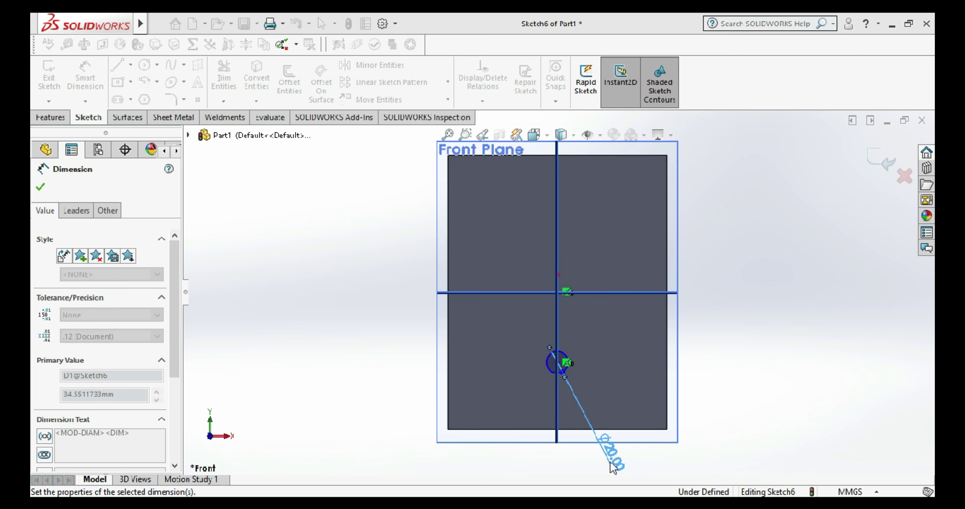
pyautogui.click(839, 354)
pyautogui.click(801, 344)
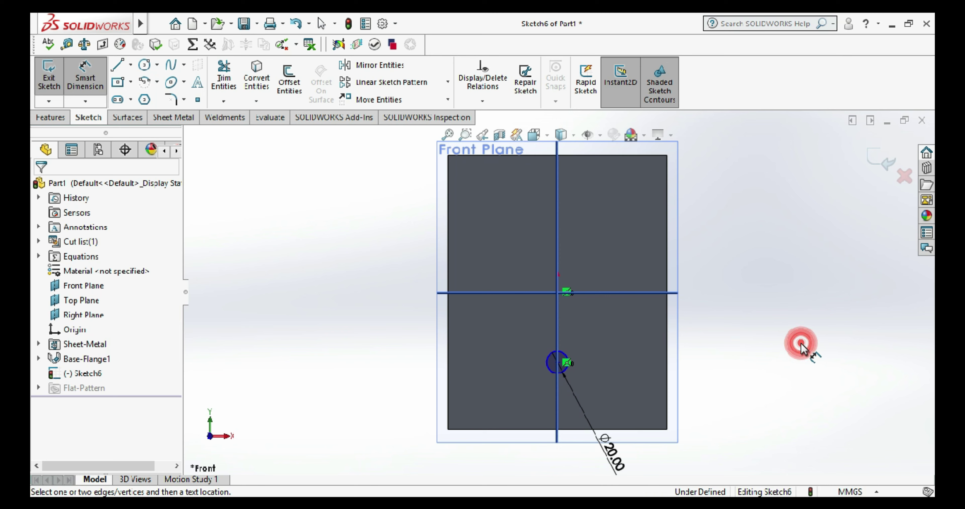
pyautogui.click(800, 343)
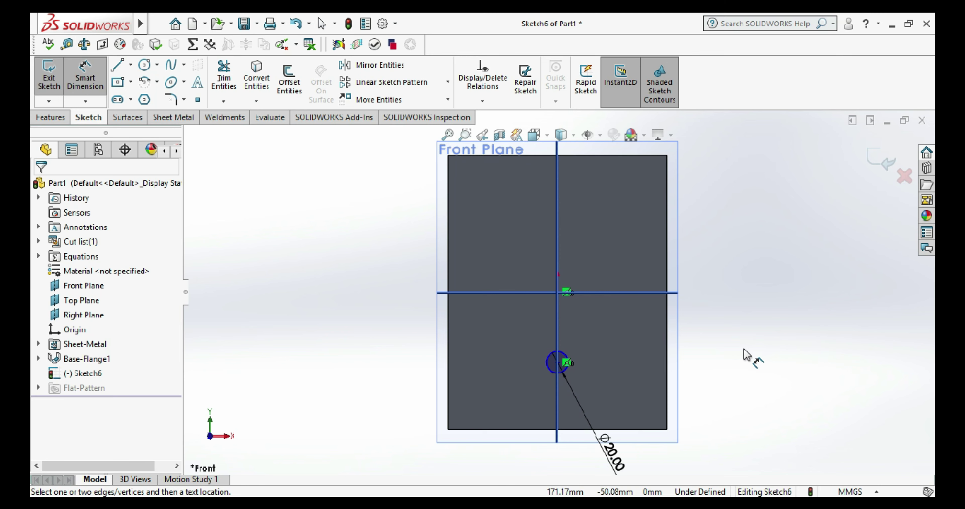
pyautogui.press('z')
pyautogui.click(559, 351)
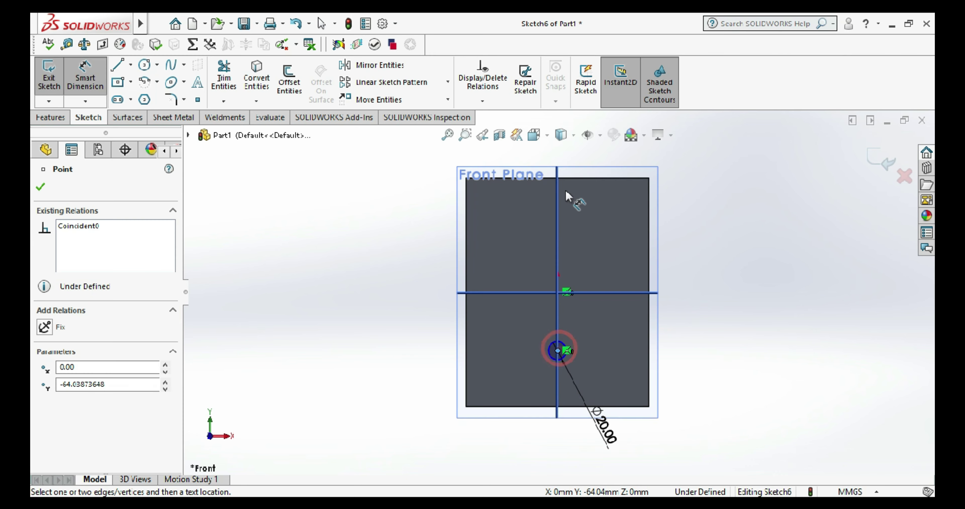
# - Dimension the circle centre 180 mm below the plate's top edge
pyautogui.click(572, 177)
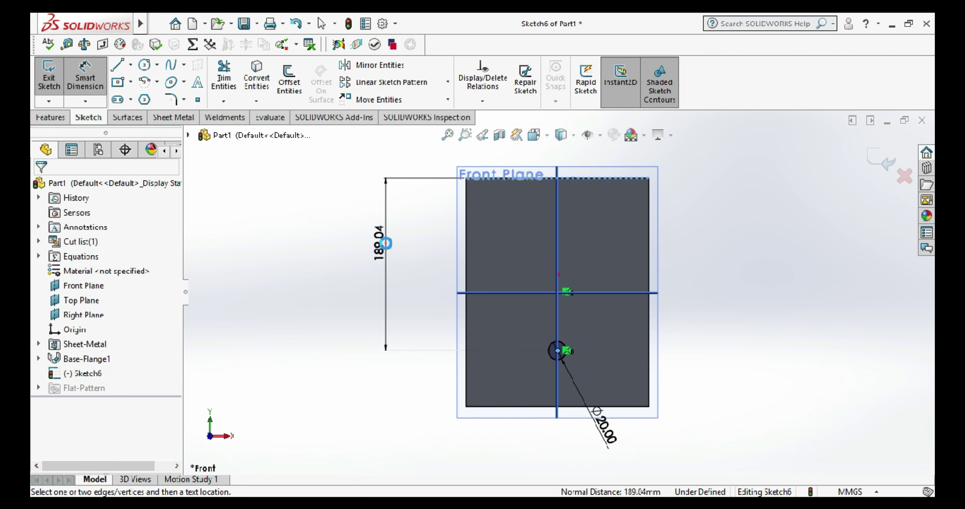
pyautogui.click(387, 243)
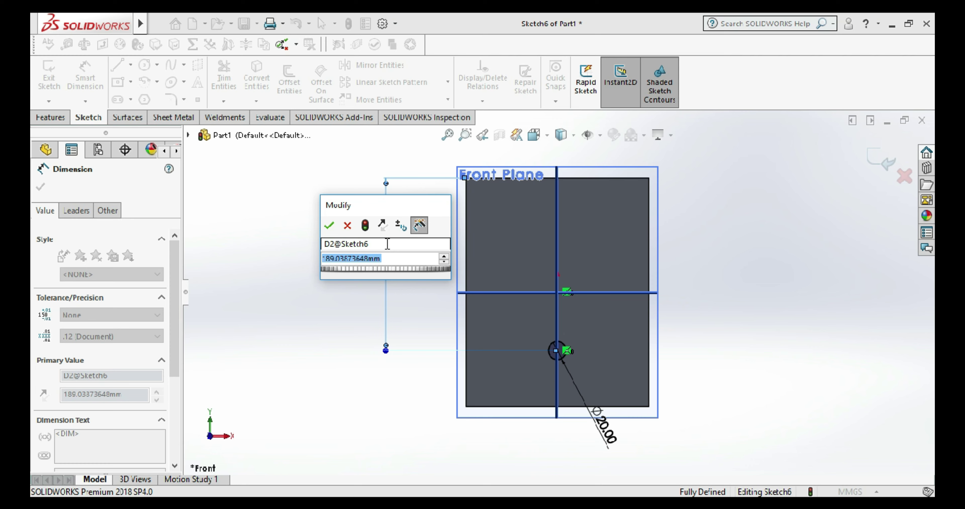
pyautogui.write('180')
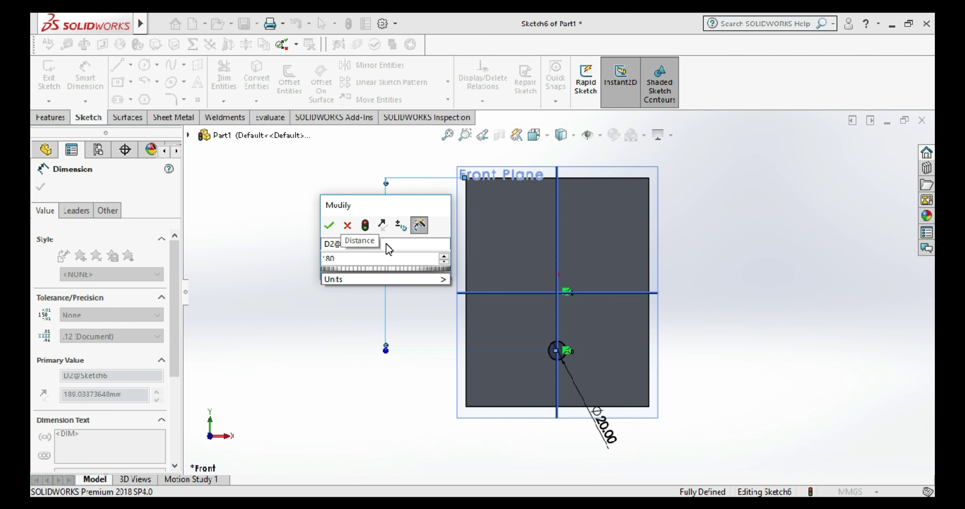
pyautogui.press('Return')
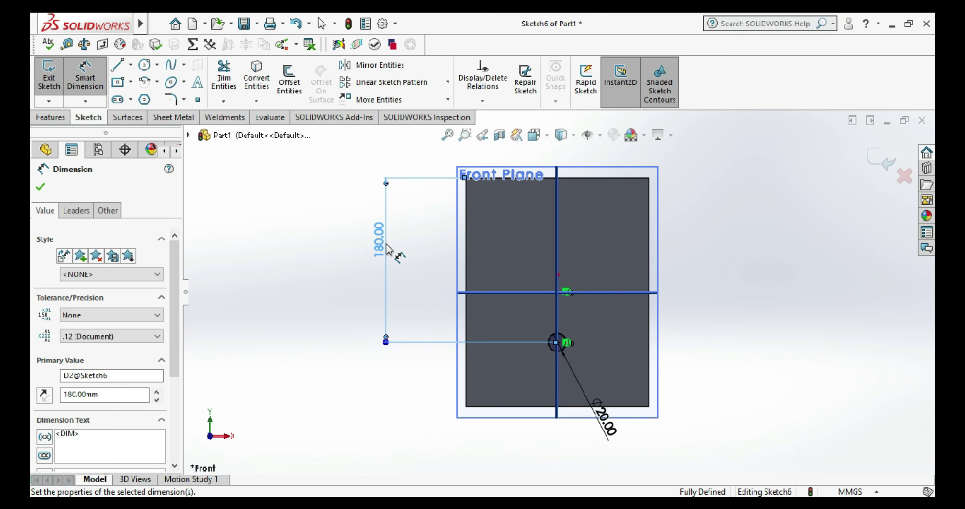
pyautogui.click(320, 305)
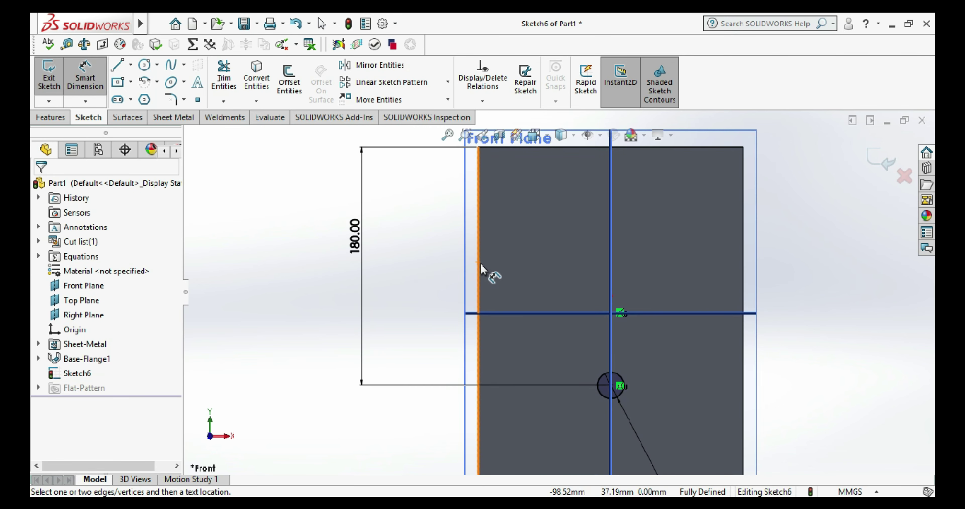
# - Change the circle's diameter dimension from 20 to 42 mm
pyautogui.scroll(-2, 480, 264)
pyautogui.click(325, 302)
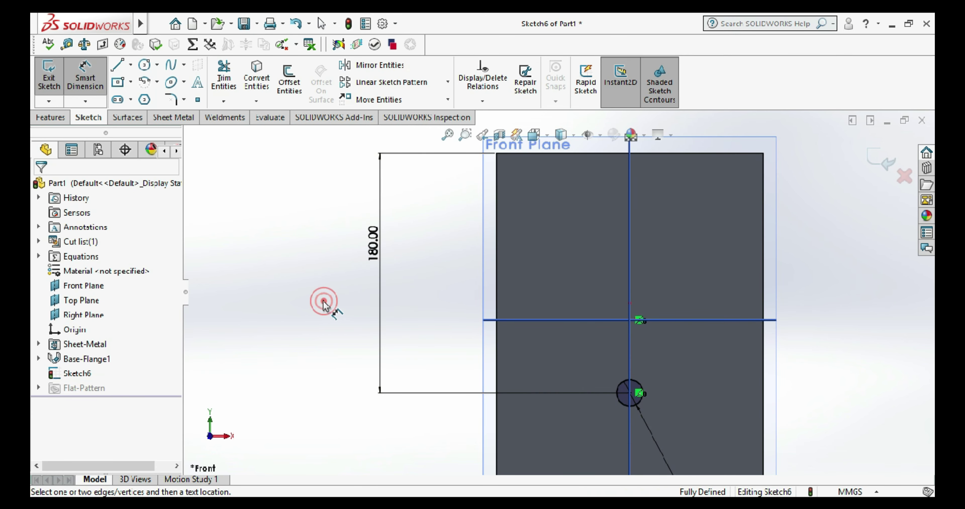
pyautogui.scroll(1, 607, 366)
pyautogui.scroll(1, 676, 387)
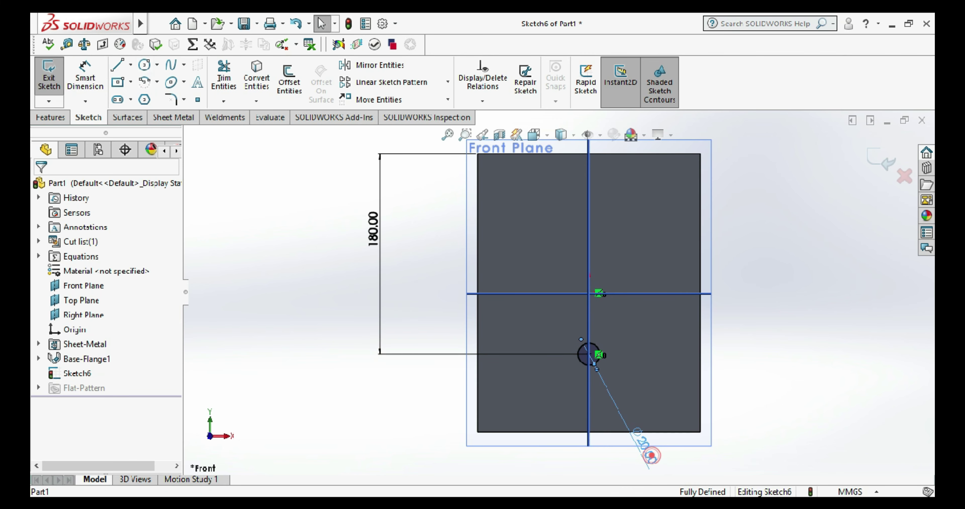
pyautogui.doubleClick(646, 452)
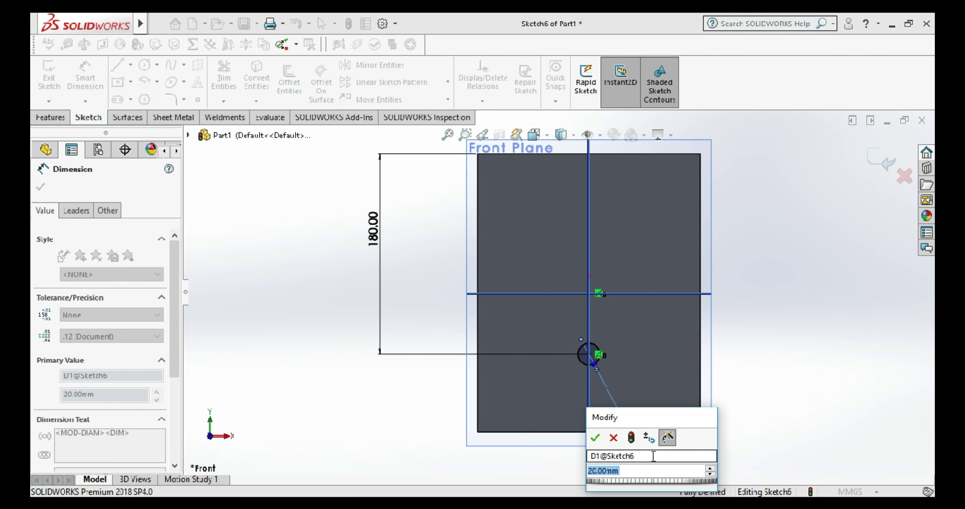
pyautogui.write('42')
pyautogui.press('Return')
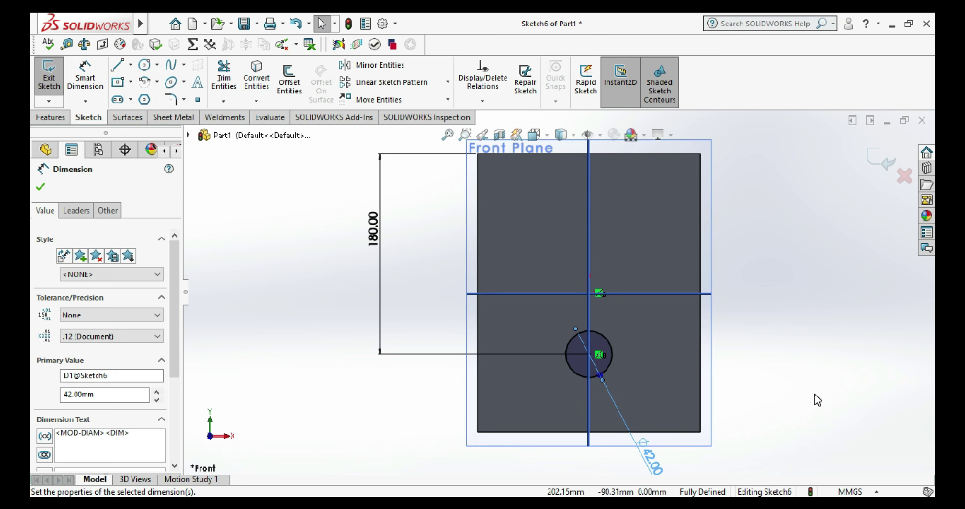
pyautogui.click(816, 399)
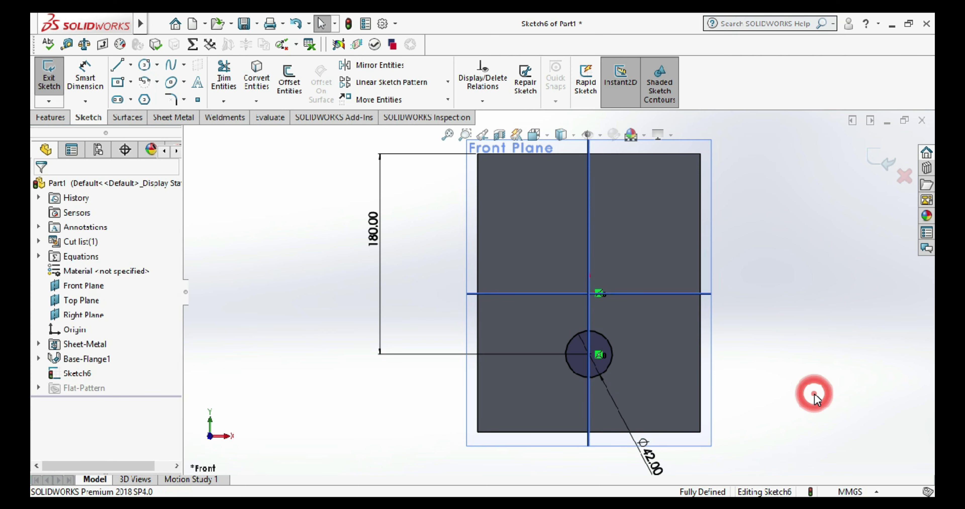
# - Draw two vertical lines from the circle's left and right sides up to the top edge
pyautogui.click(119, 67)
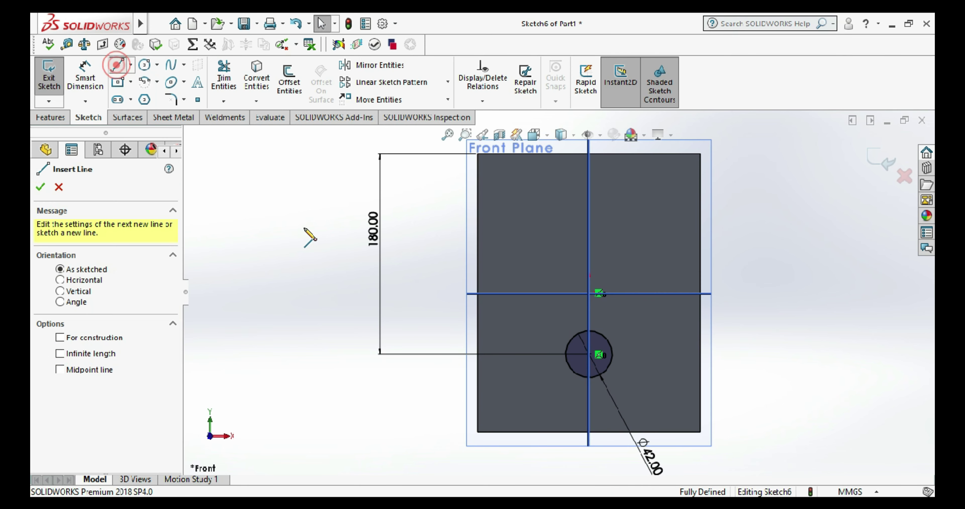
pyautogui.click(565, 354)
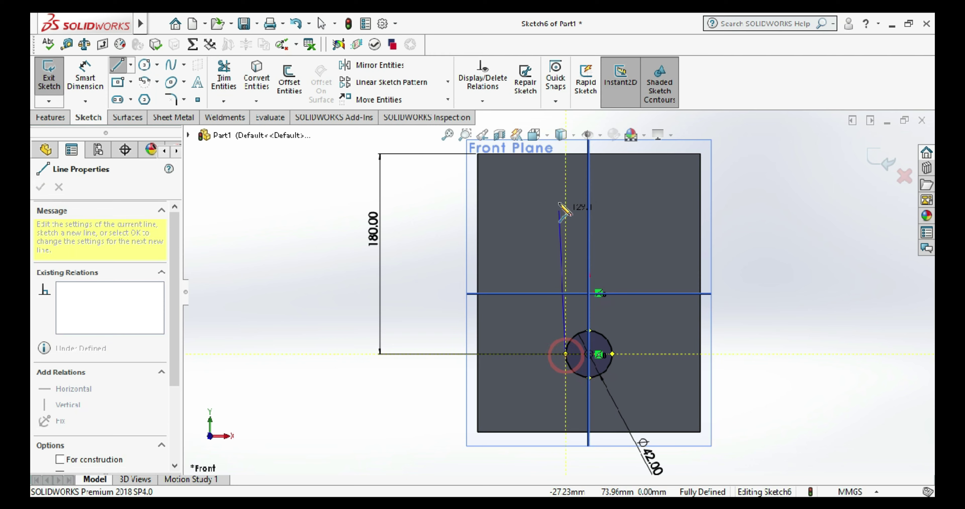
pyautogui.click(566, 154)
pyautogui.press('Escape')
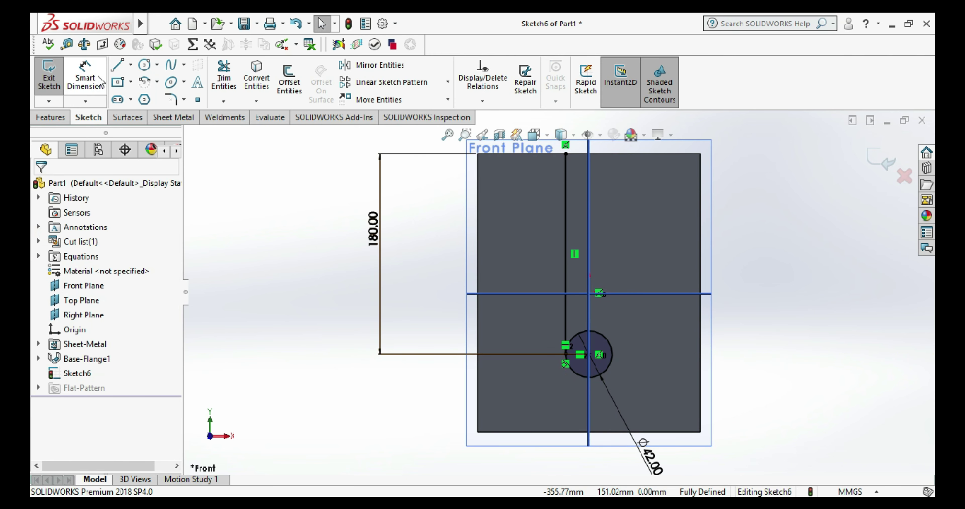
pyautogui.click(120, 66)
pyautogui.click(612, 354)
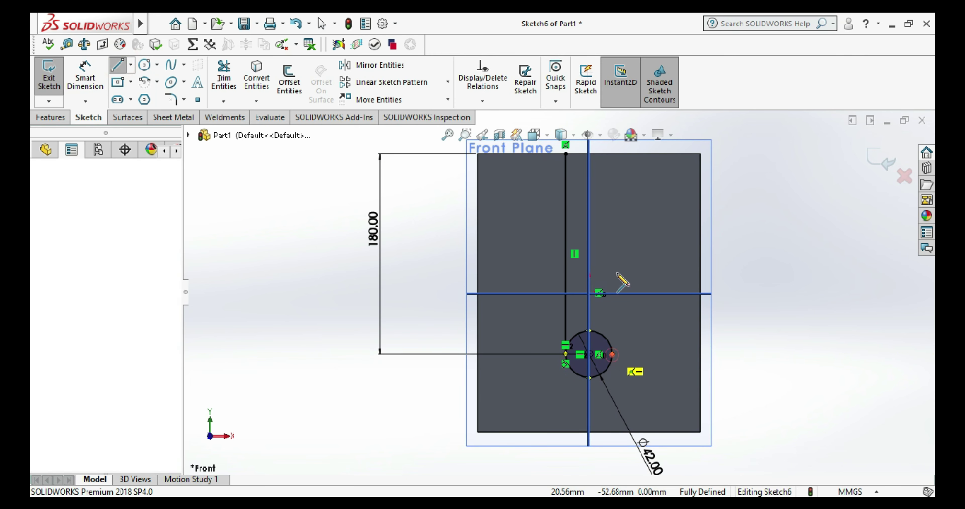
pyautogui.click(613, 154)
pyautogui.press('Escape')
pyautogui.scroll(2, 543, 284)
pyautogui.scroll(-3, 644, 232)
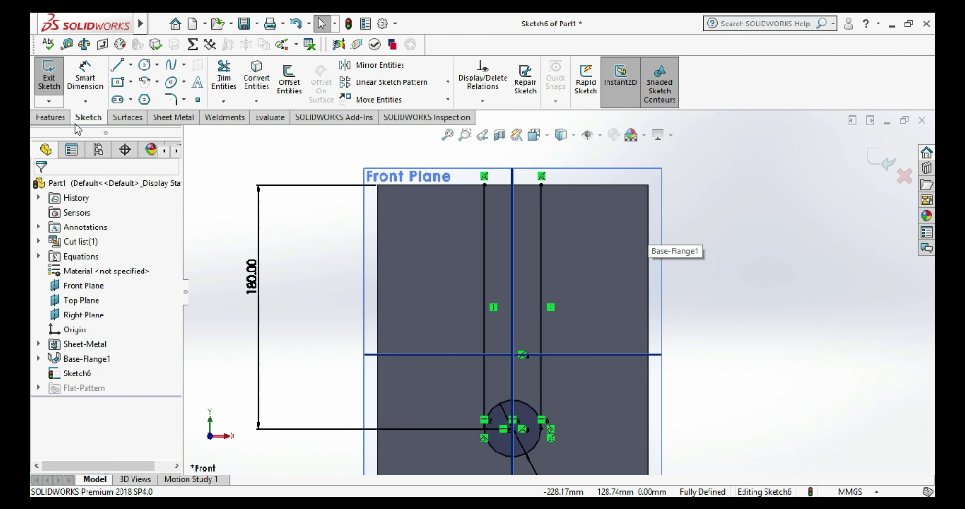
# - Join the line tops, trim the circle's upper arc, and exit the sketch
pyautogui.click(484, 184)
pyautogui.doubleClick(542, 185)
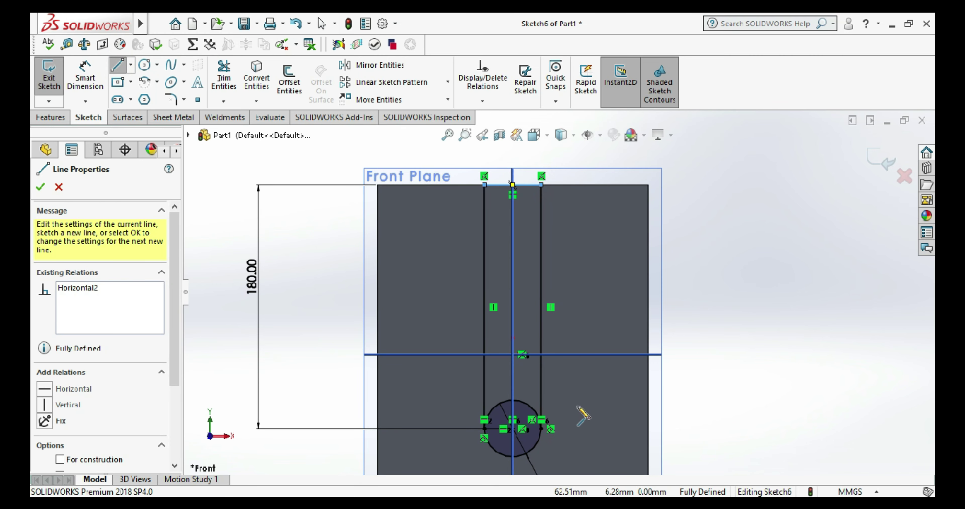
pyautogui.press('Escape')
pyautogui.press('Escape')
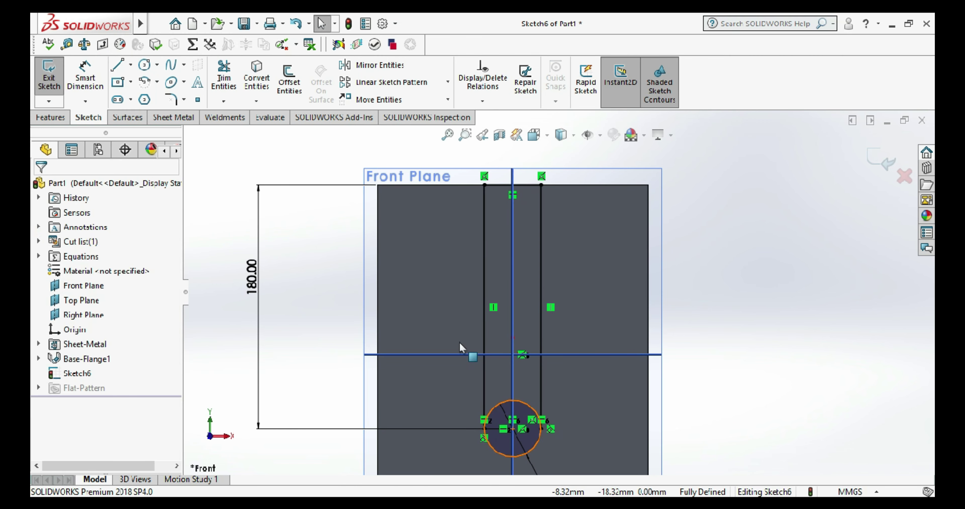
pyautogui.click(224, 77)
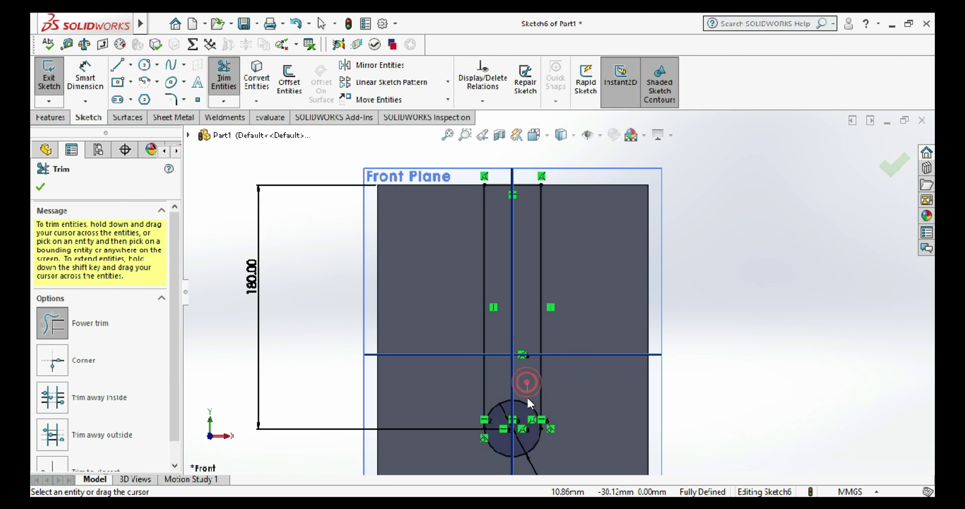
pyautogui.moveTo(527, 384); pyautogui.dragTo(529, 413)
pyautogui.press('Escape')
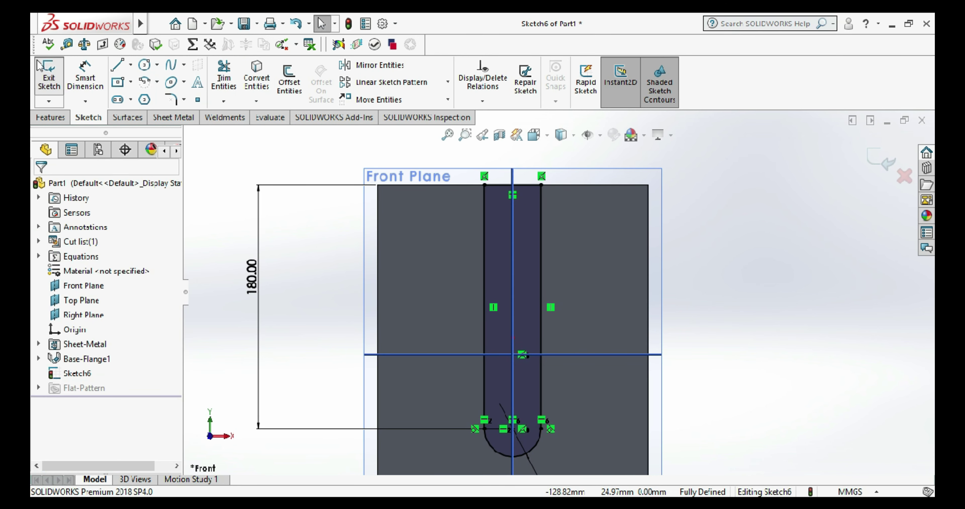
pyautogui.click(49, 72)
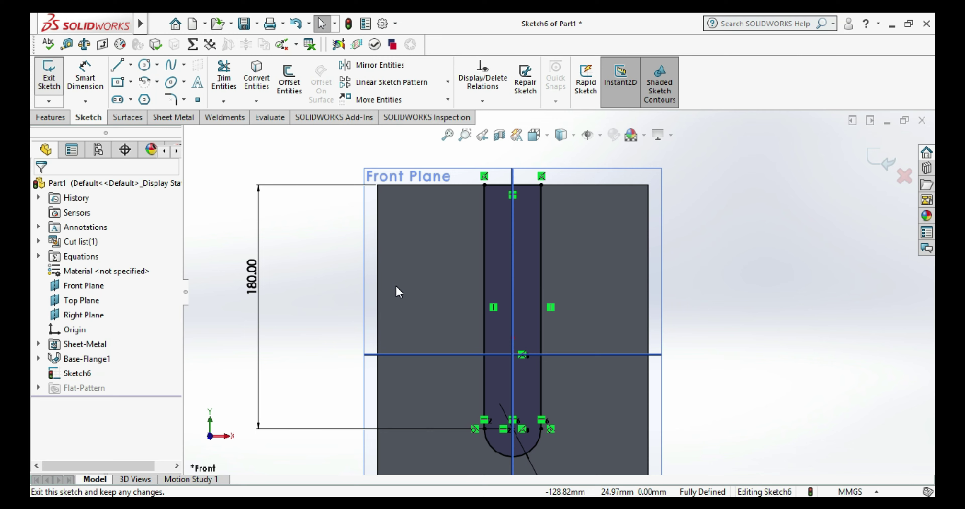
# - Extrude-cut the U-shaped slot sketch 35 mm deep, entering the depth as 40-5
pyautogui.click(49, 71)
pyautogui.scroll(2, 487, 318)
pyautogui.scroll(2, 581, 348)
pyautogui.moveTo(650, 372)
pyautogui.mouseDown(button='middle')
pyautogui.moveTo(633, 386)
pyautogui.moveTo(622, 379)
pyautogui.mouseUp(button='middle')
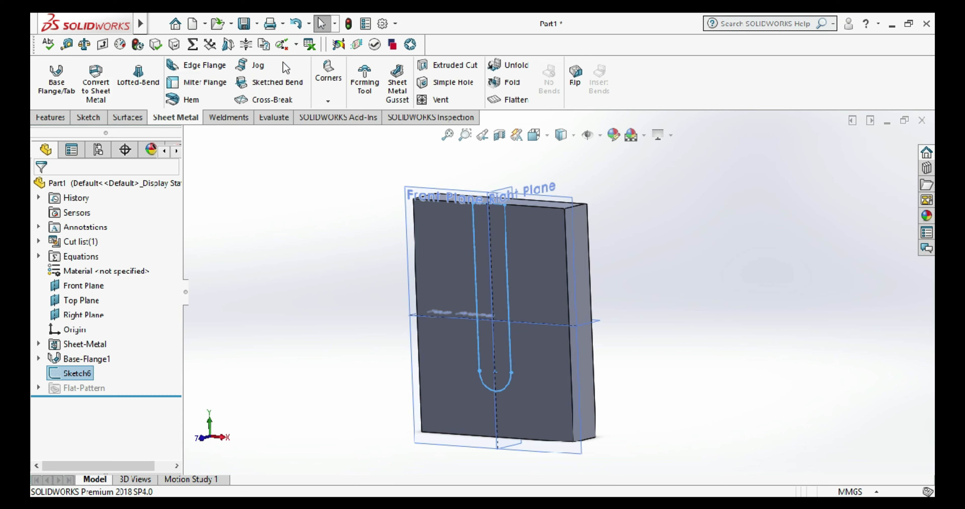
pyautogui.click(448, 64)
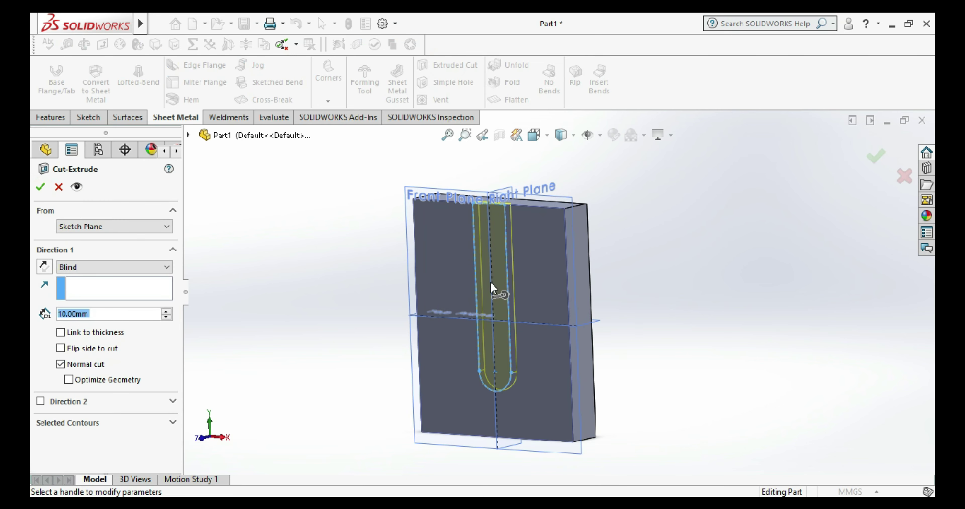
pyautogui.scroll(-1, 566, 213)
pyautogui.moveTo(623, 278); pyautogui.dragTo(593, 400, button='middle')
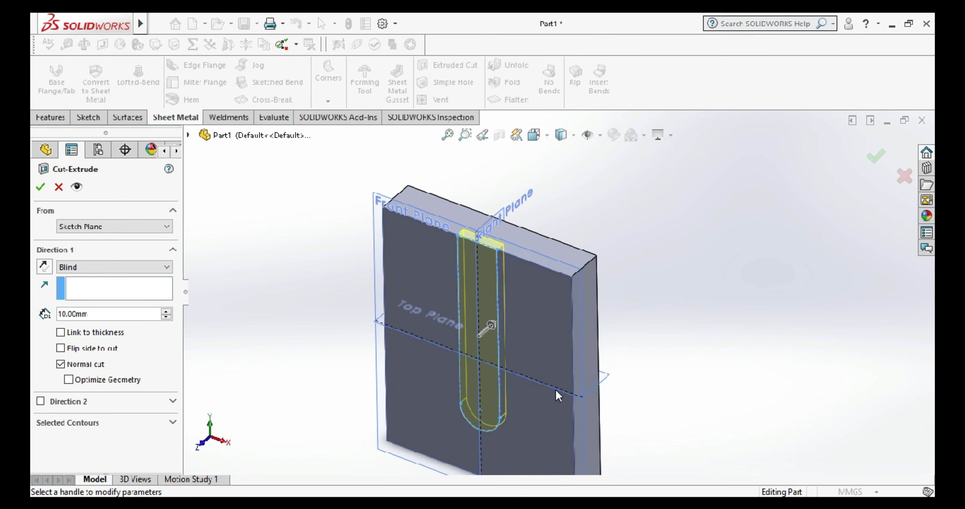
pyautogui.doubleClick(95, 313)
pyautogui.write('40-')
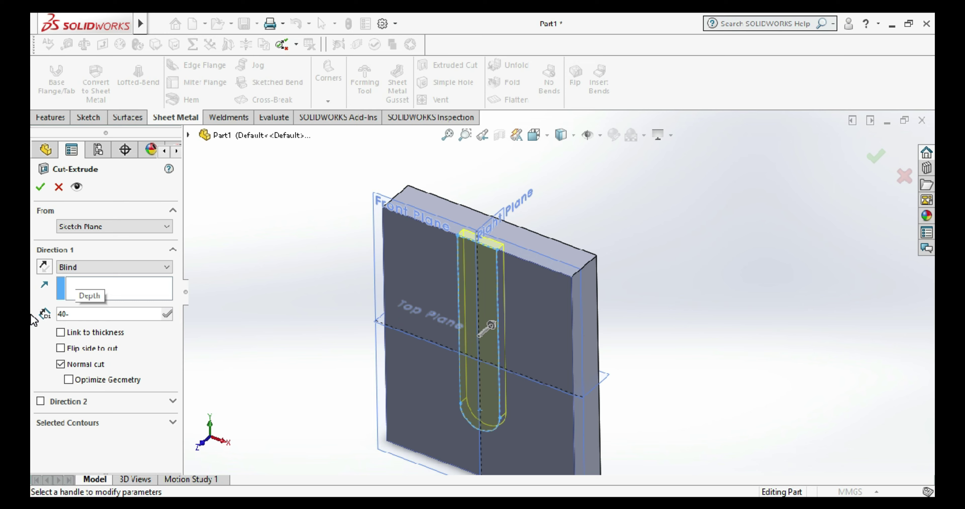
pyautogui.write('5')
pyautogui.press('Return')
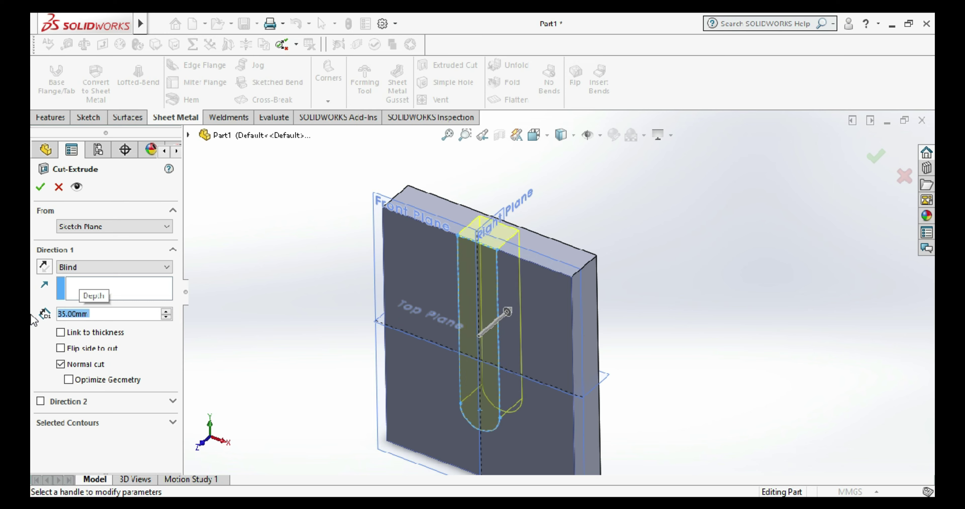
pyautogui.click(42, 186)
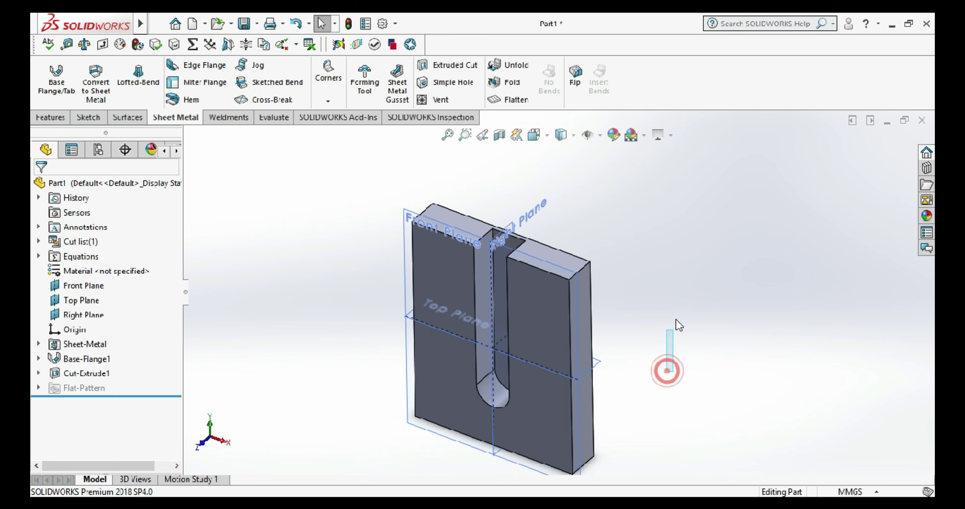
# - Start a sketch on the plate's front face and offset the slot edges 7 mm, reversed
pyautogui.moveTo(666, 370); pyautogui.dragTo(690, 277, button='middle')
pyautogui.moveTo(727, 269); pyautogui.dragTo(707, 292)
pyautogui.click(706, 293)
pyautogui.rightClick(518, 291)
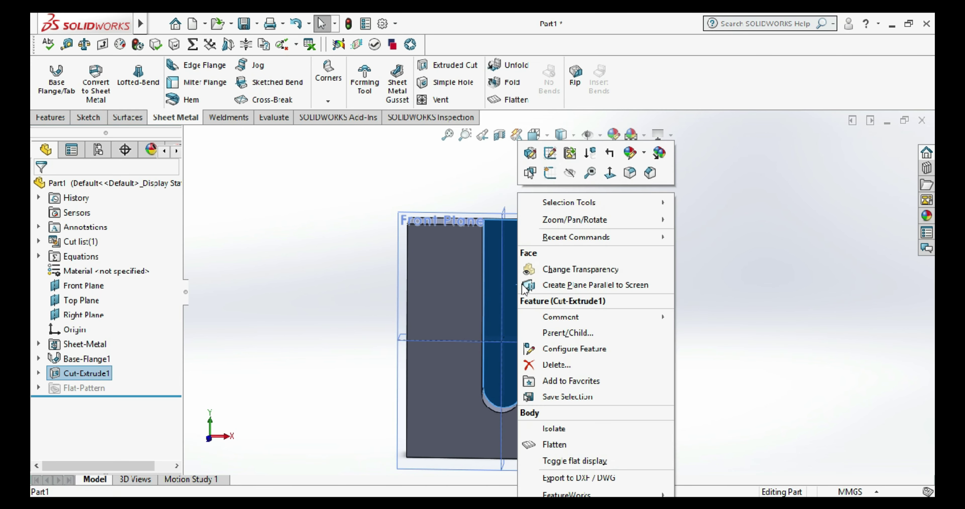
pyautogui.click(556, 175)
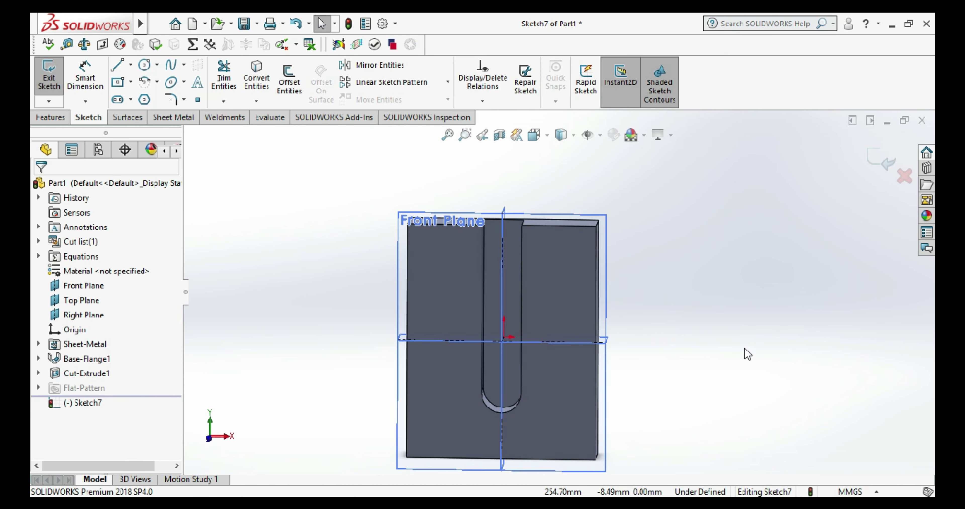
pyautogui.scroll(2, 626, 295)
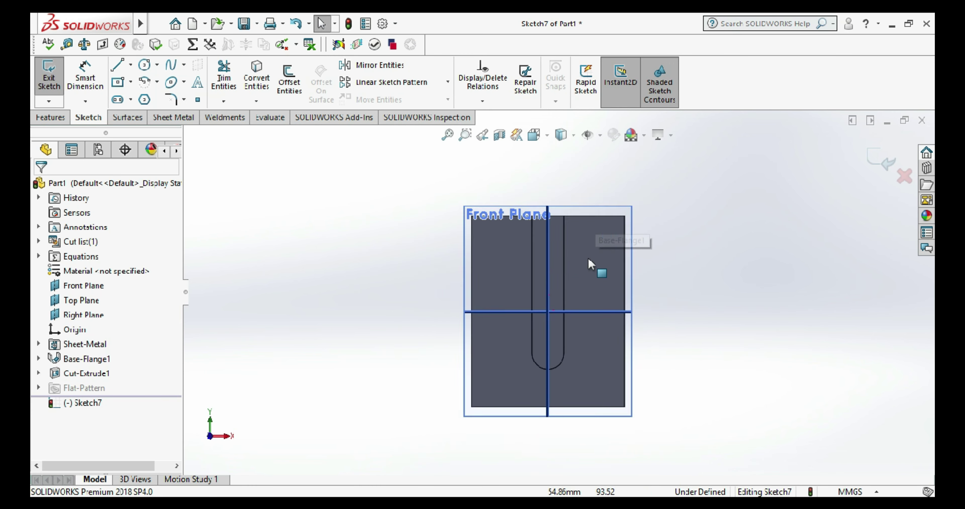
pyautogui.scroll(-2, 592, 267)
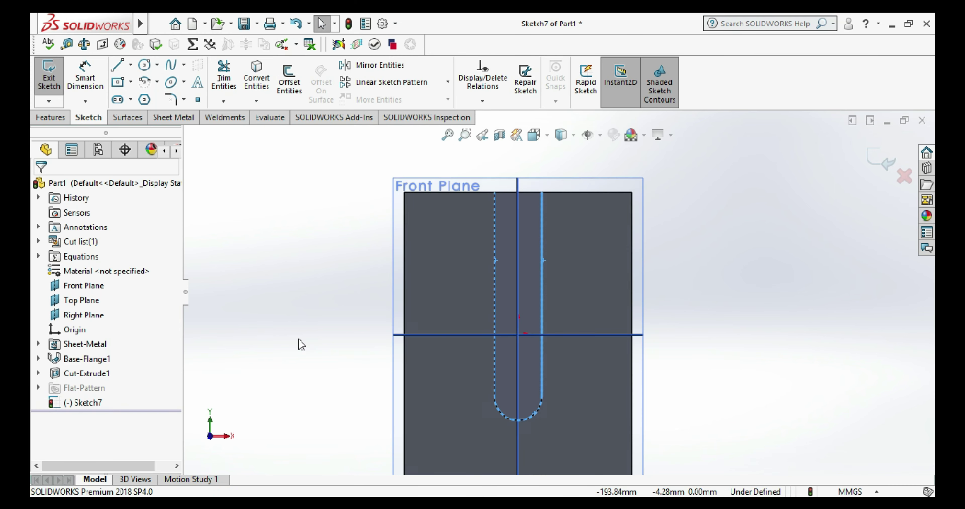
pyautogui.click(293, 84)
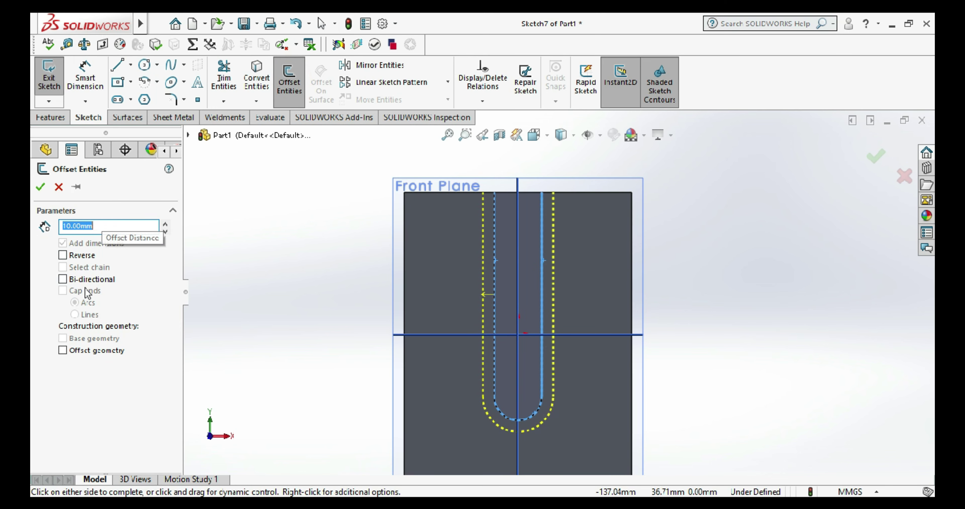
pyautogui.click(82, 256)
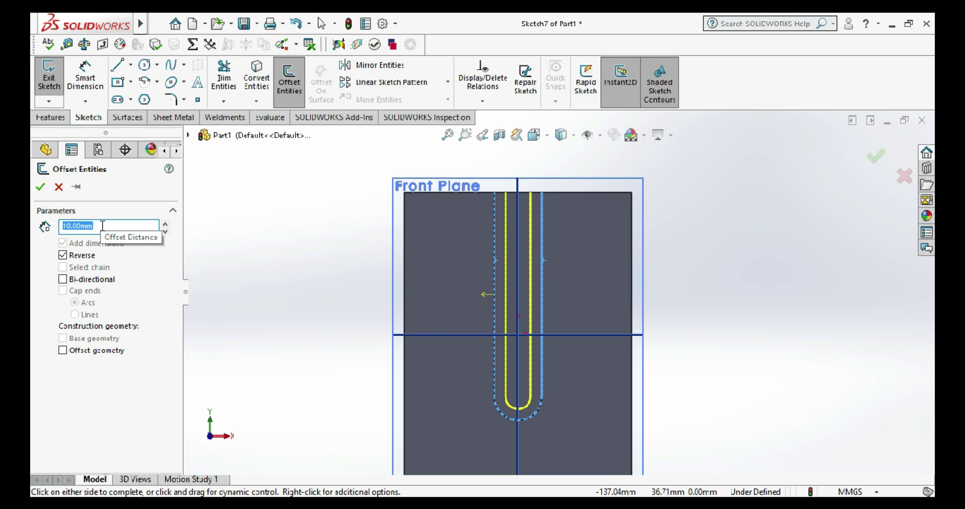
pyautogui.write('7')
pyautogui.press('Return')
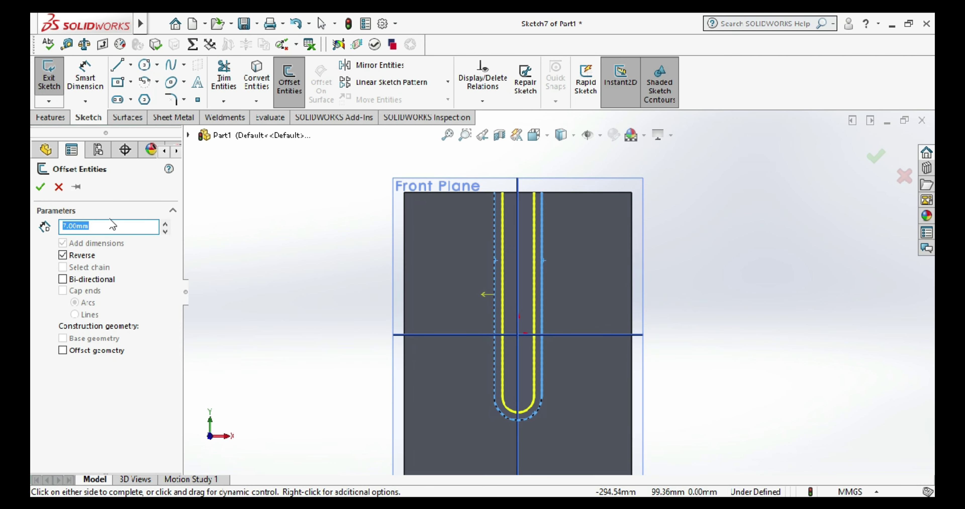
pyautogui.click(44, 190)
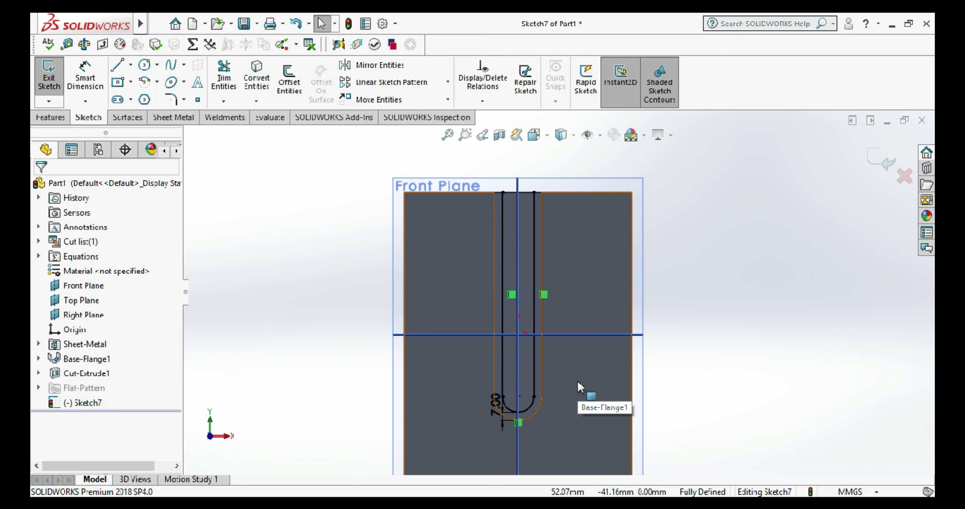
# - Close the offset outline's top with a line and exit the sketch
pyautogui.click(118, 64)
pyautogui.scroll(-3, 524, 176)
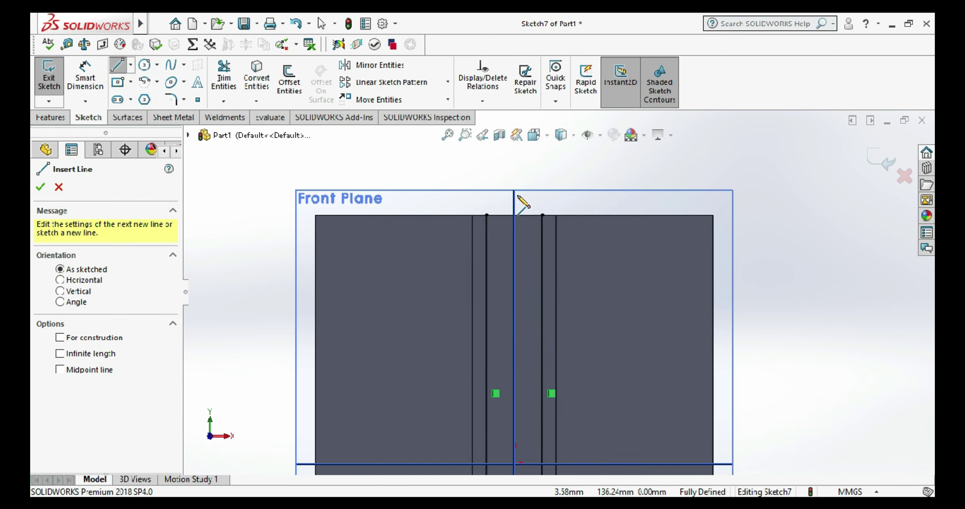
pyautogui.click(487, 215)
pyautogui.click(542, 216)
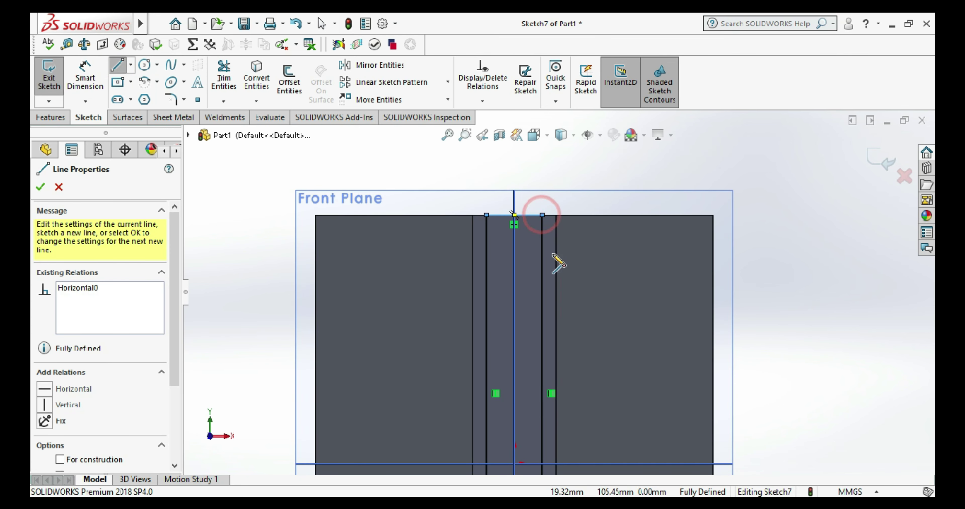
pyautogui.scroll(5, 562, 262)
pyautogui.press('Escape')
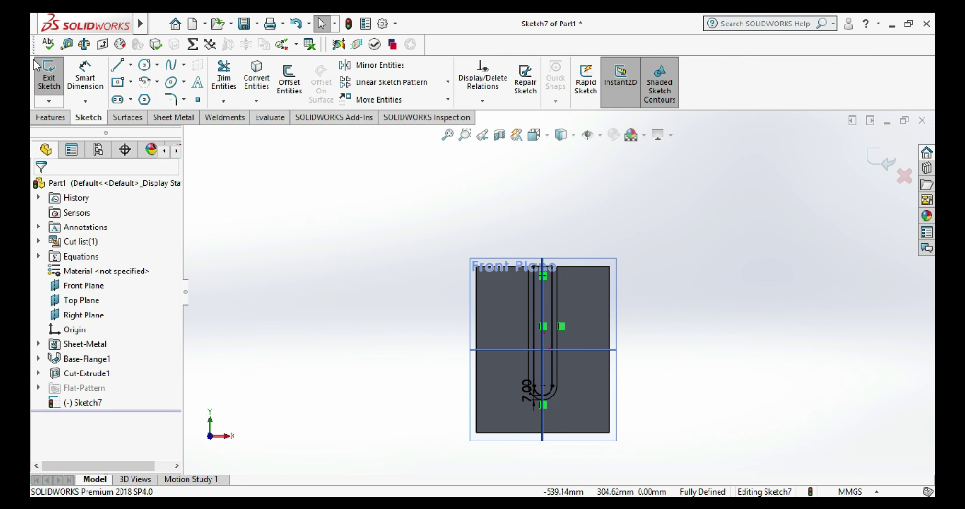
pyautogui.click(49, 73)
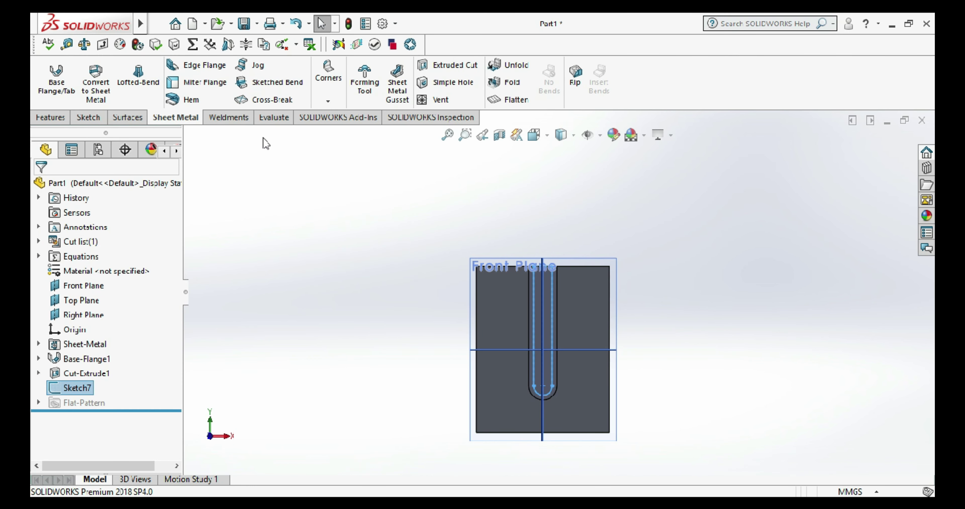
# - Extrude-cut Sketch7 Through All to create Cut-Extrude2
pyautogui.click(449, 65)
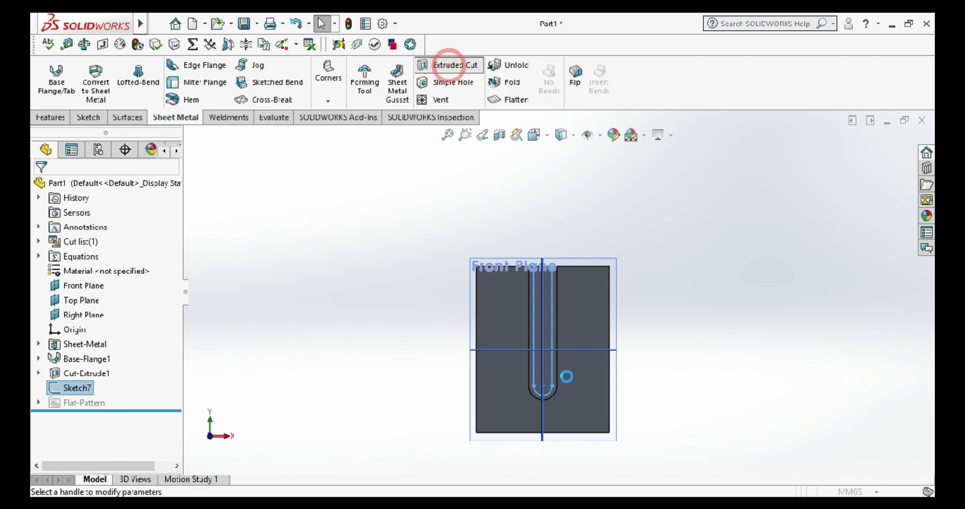
pyautogui.rightClick(676, 309)
pyautogui.click(641, 321)
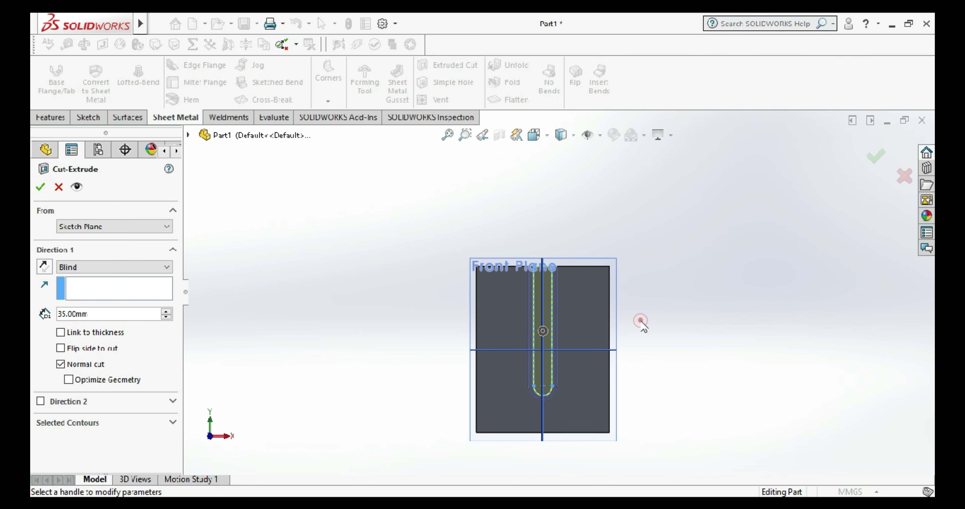
pyautogui.moveTo(633, 324); pyautogui.dragTo(103, 259)
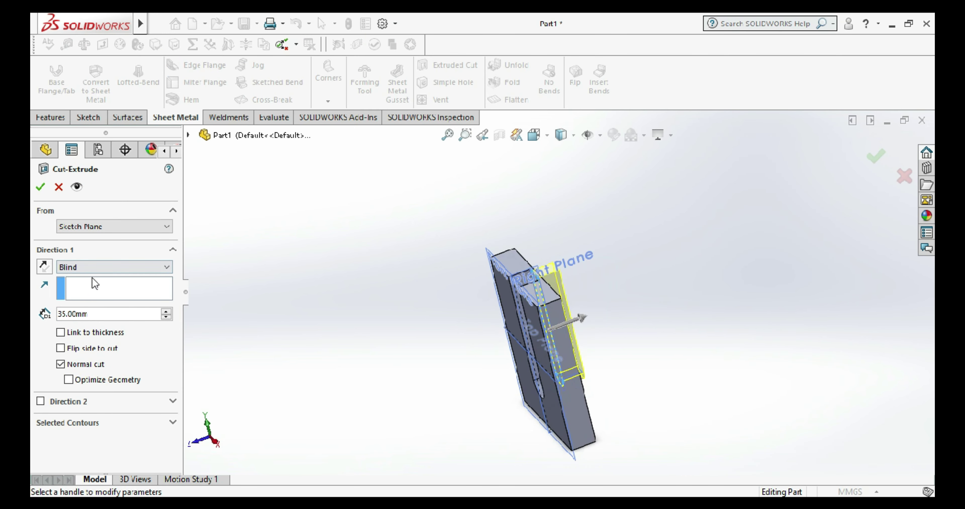
pyautogui.click(94, 267)
pyautogui.click(79, 280)
pyautogui.click(40, 186)
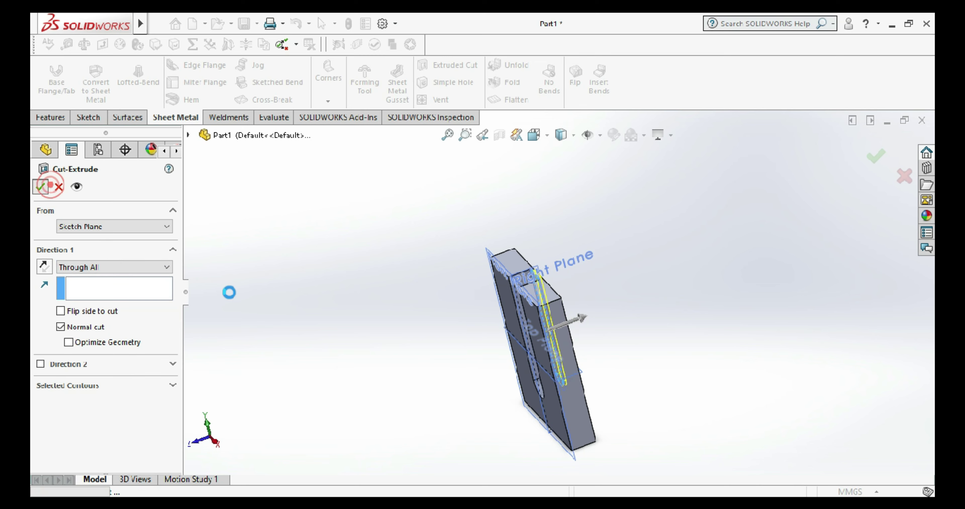
# - Orbit the plate through several angles to inspect the stepped slot and its thickness
pyautogui.moveTo(308, 296)
pyautogui.mouseDown(button='middle')
pyautogui.moveTo(576, 296)
pyautogui.moveTo(620, 409)
pyautogui.moveTo(536, 302)
pyautogui.mouseUp(button='middle')
pyautogui.rightClick(538, 306)
pyautogui.click(707, 213)
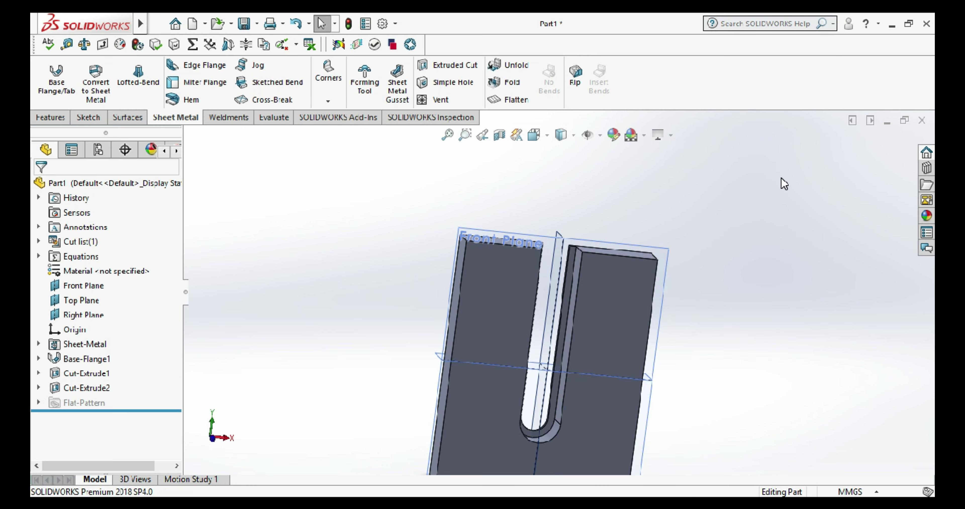
pyautogui.scroll(5, 693, 290)
pyautogui.moveTo(475, 423)
pyautogui.mouseDown(button='middle')
pyautogui.moveTo(550, 428)
pyautogui.moveTo(513, 411)
pyautogui.mouseUp(button='middle')
pyautogui.scroll(-3, 513, 411)
pyautogui.scroll(-3, 672, 426)
pyautogui.moveTo(673, 426)
pyautogui.mouseDown(button='middle')
pyautogui.moveTo(668, 402)
pyautogui.moveTo(642, 413)
pyautogui.moveTo(620, 268)
pyautogui.moveTo(672, 313)
pyautogui.moveTo(614, 305)
pyautogui.mouseUp(button='middle')
pyautogui.scroll(-3, 620, 268)
pyautogui.scroll(3, 539, 352)
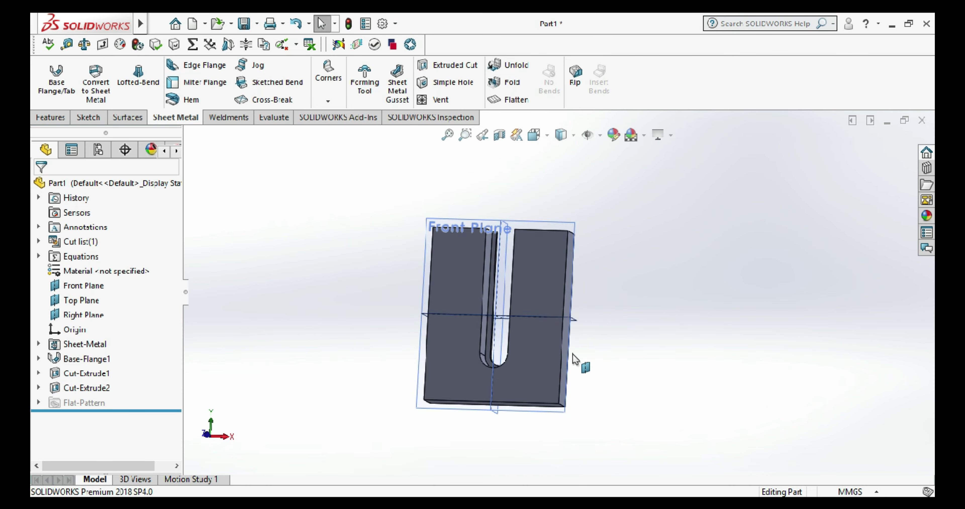
pyautogui.moveTo(650, 351)
pyautogui.mouseDown(button='middle')
pyautogui.moveTo(631, 346)
pyautogui.moveTo(616, 311)
pyautogui.moveTo(545, 382)
pyautogui.mouseUp(button='middle')
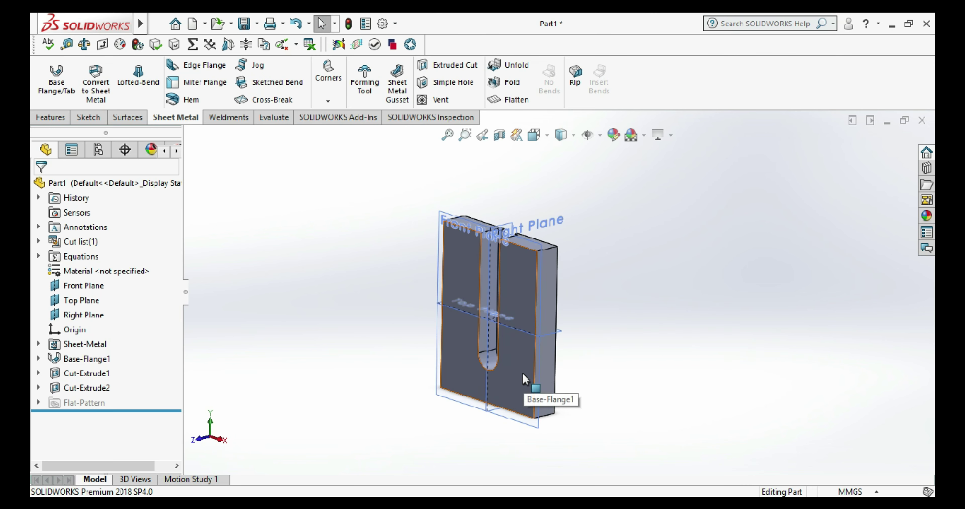
# - Start a new sketch on the plate's front face and view it head-on
pyautogui.rightClick(524, 378)
pyautogui.click(556, 171)
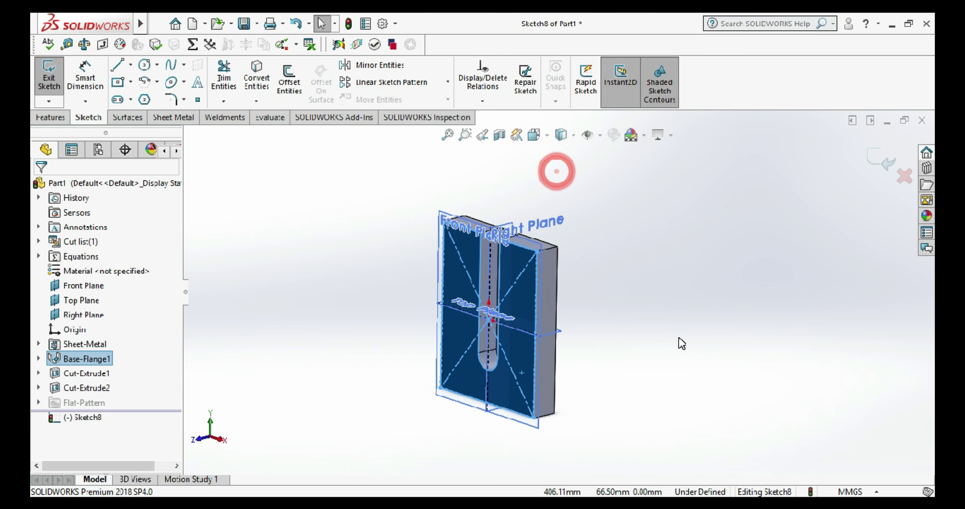
pyautogui.click(678, 338)
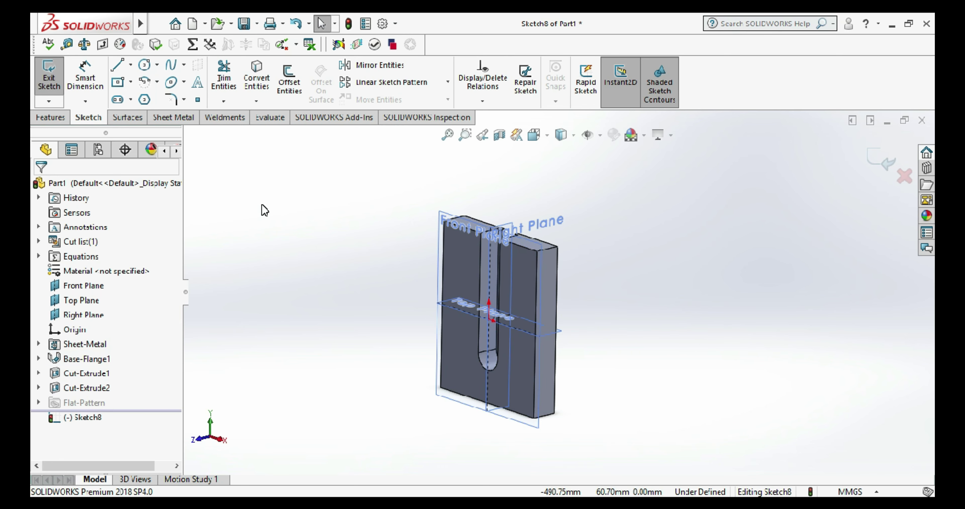
pyautogui.hotkey('ctrl', '1')
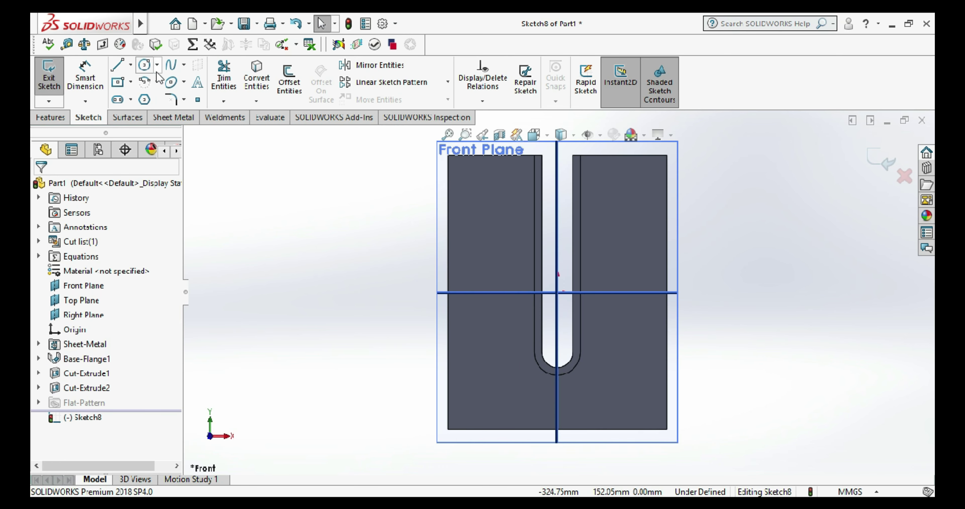
# - Sketch a circle right of the slot's lower end and dimension it to 42 mm diameter
pyautogui.click(145, 65)
pyautogui.scroll(-2, 629, 373)
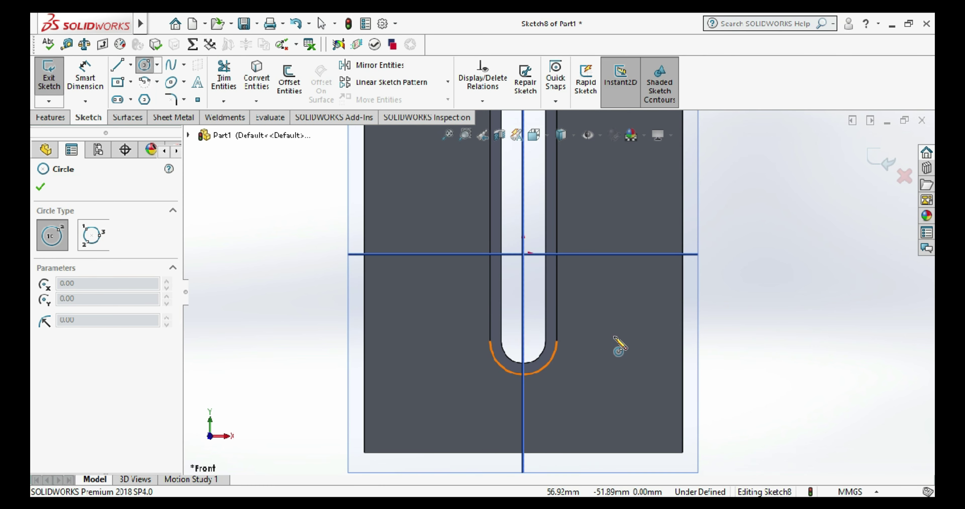
pyautogui.moveTo(620, 356); pyautogui.dragTo(620, 379)
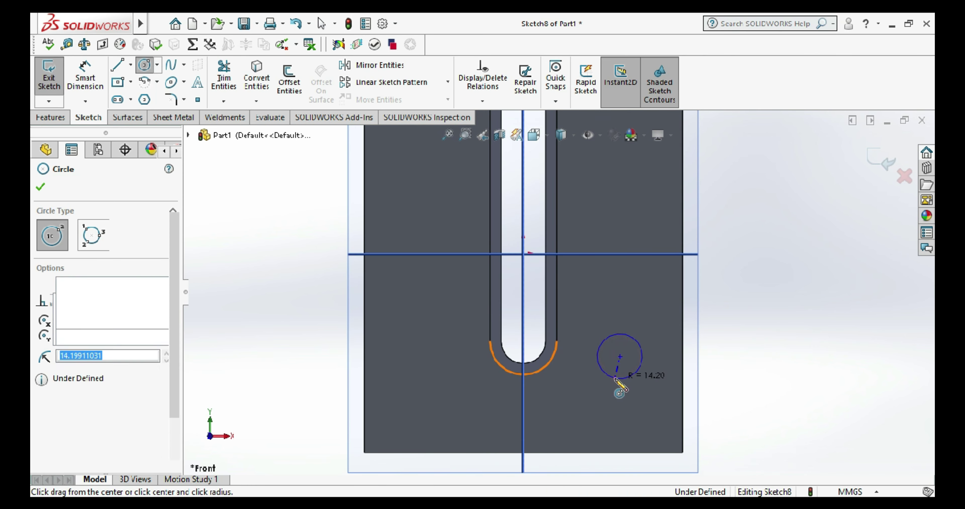
pyautogui.press('Escape')
pyautogui.click(85, 78)
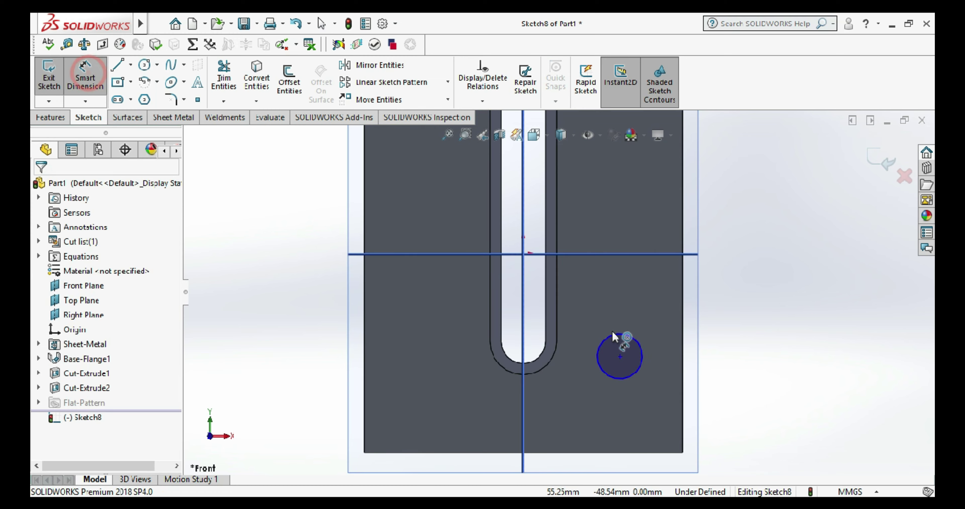
pyautogui.click(642, 363)
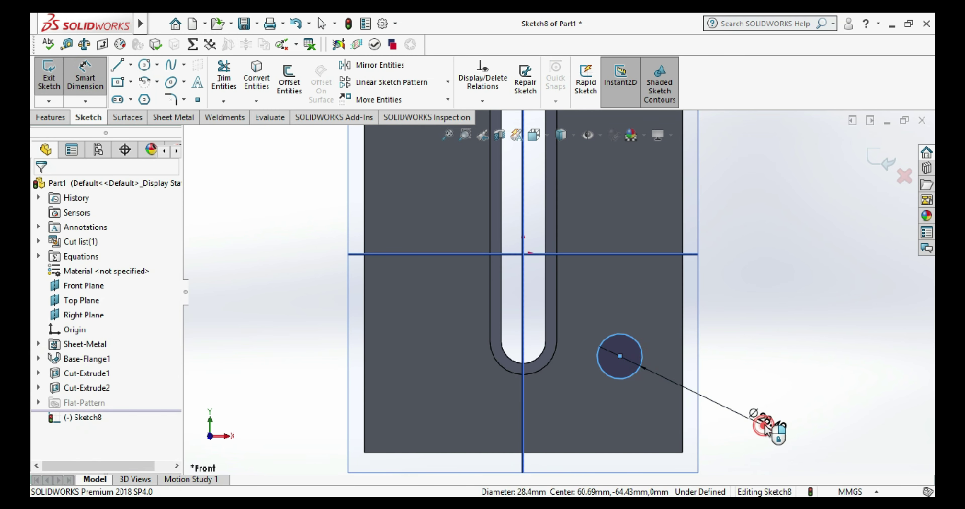
pyautogui.click(771, 424)
pyautogui.write('42')
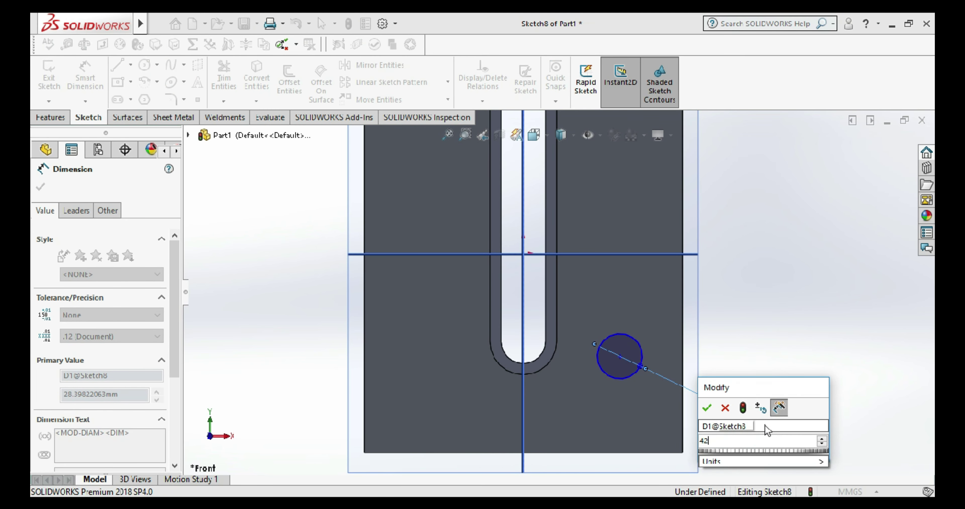
pyautogui.press('Return')
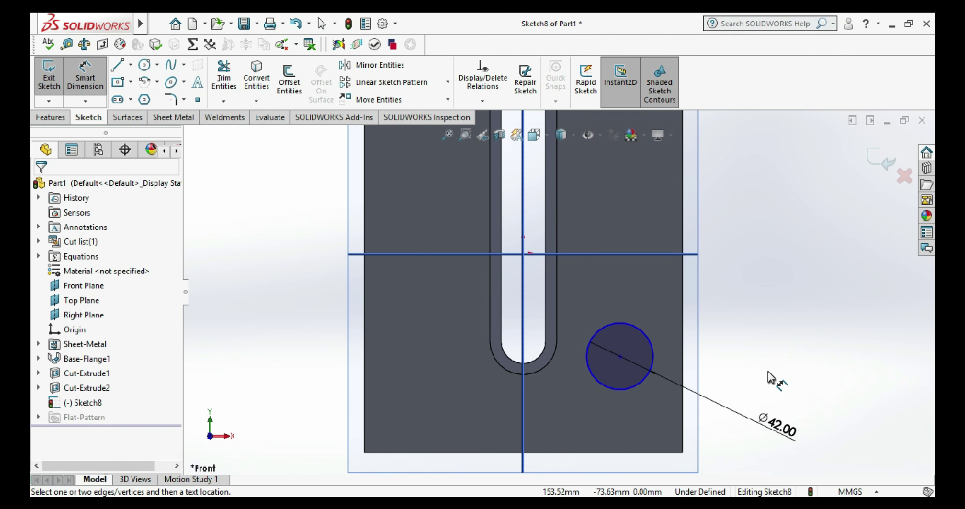
# - Dimension the circle's centre 50 mm horizontally from the slot's rounded end
pyautogui.click(118, 69)
pyautogui.press('Escape')
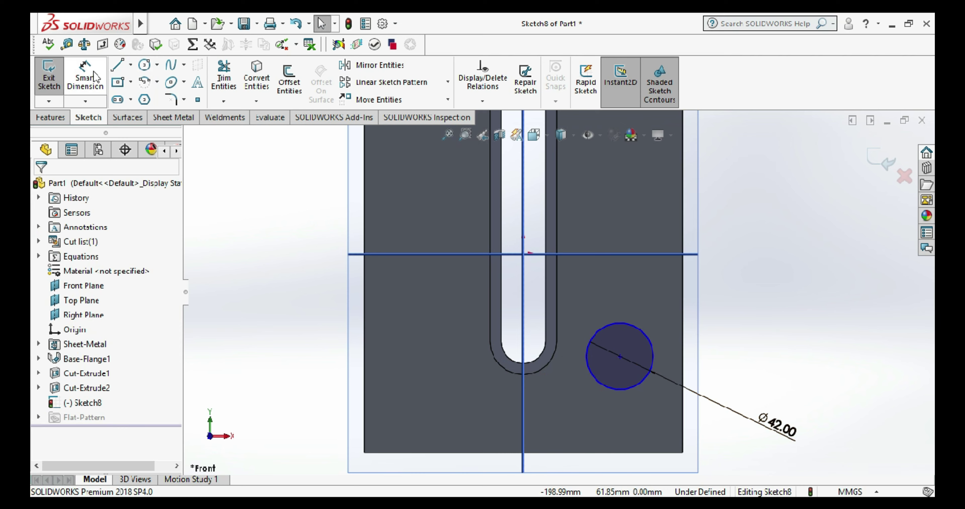
pyautogui.click(95, 76)
pyautogui.click(620, 356)
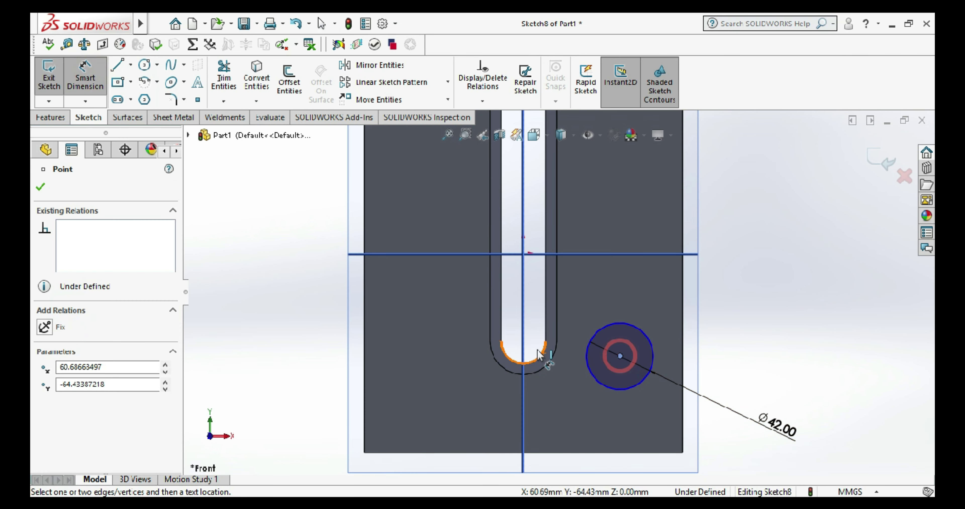
pyautogui.click(541, 358)
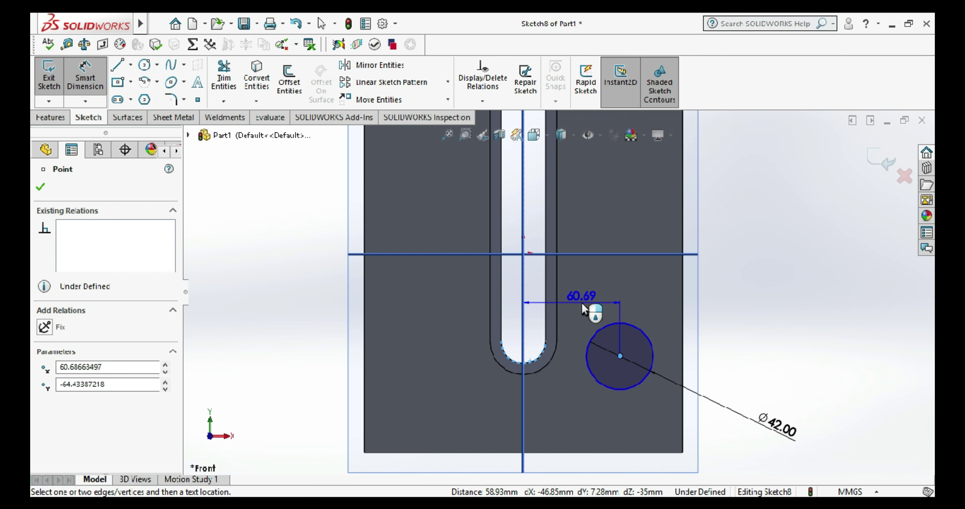
pyautogui.click(582, 302)
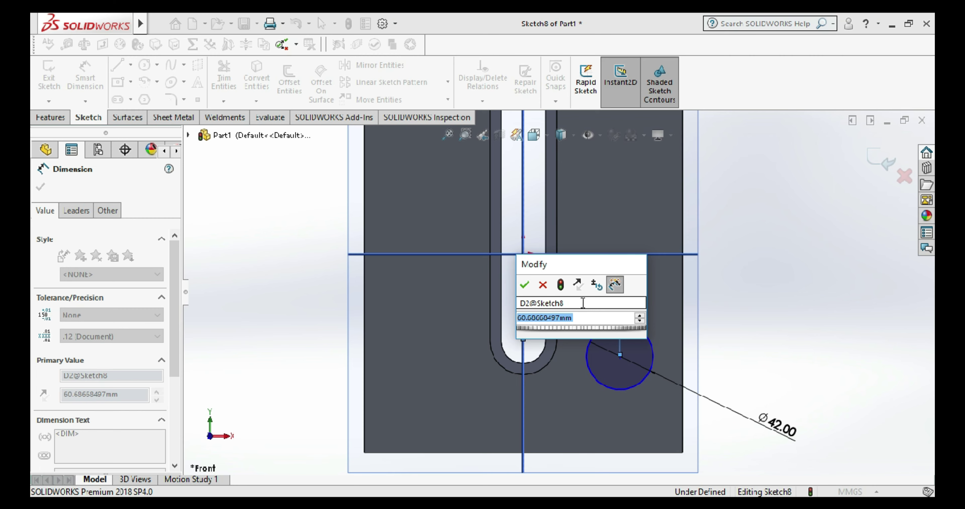
pyautogui.write('50')
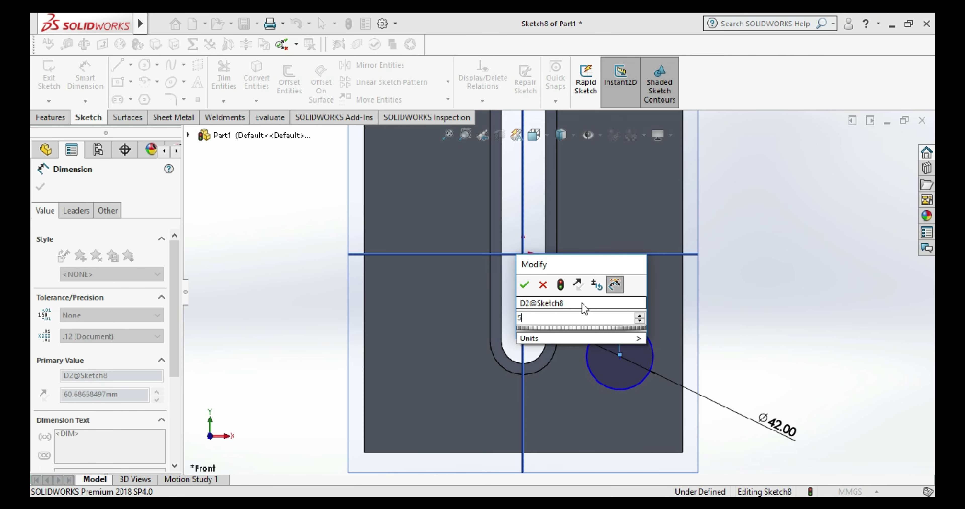
pyautogui.press('Return')
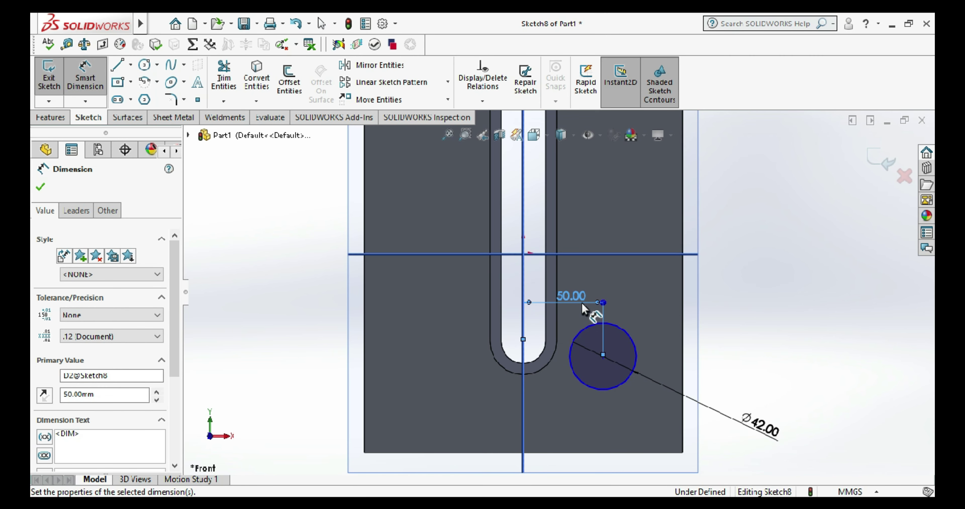
# - Try 45 mm and 40 mm for the horizontal distance, then restore it to 50 mm
pyautogui.doubleClick(580, 300)
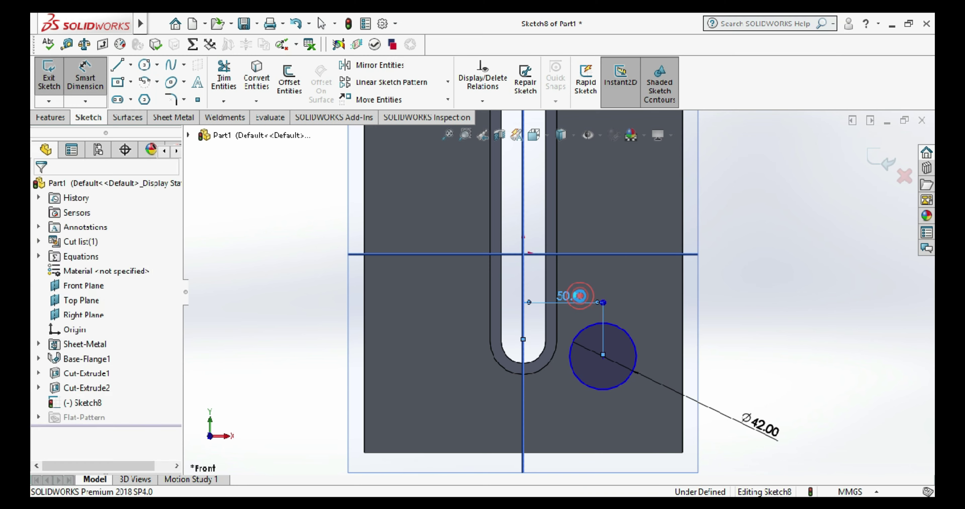
pyautogui.write('45')
pyautogui.press('Return')
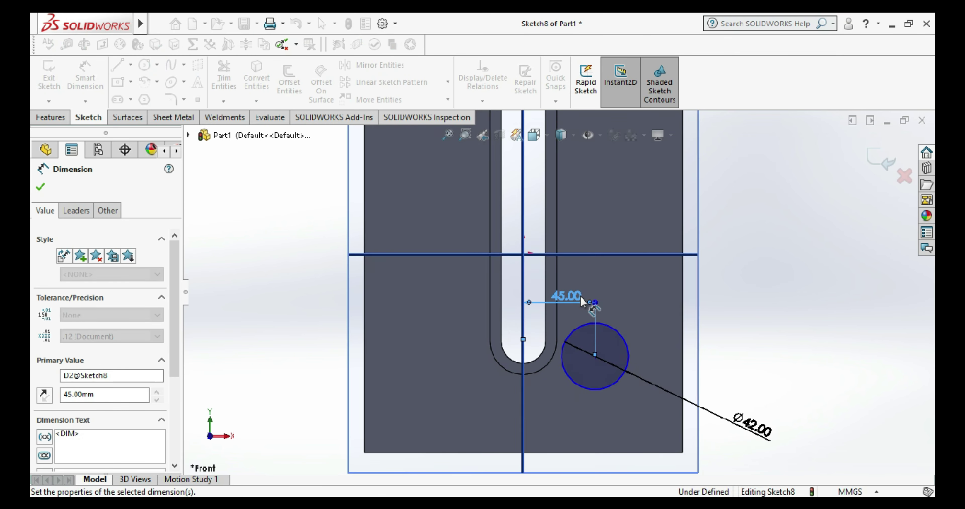
pyautogui.scroll(-2, 595, 356)
pyautogui.doubleClick(551, 268)
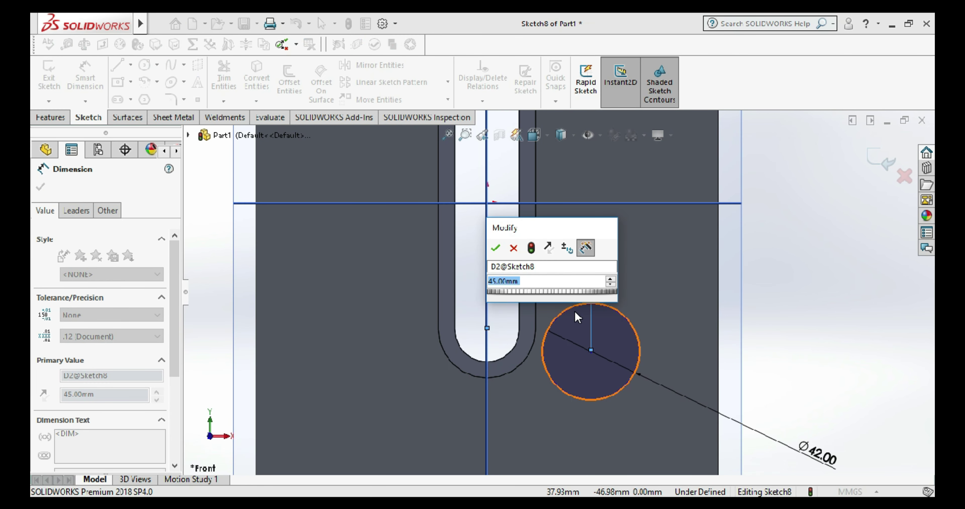
pyautogui.write('40')
pyautogui.press('Return')
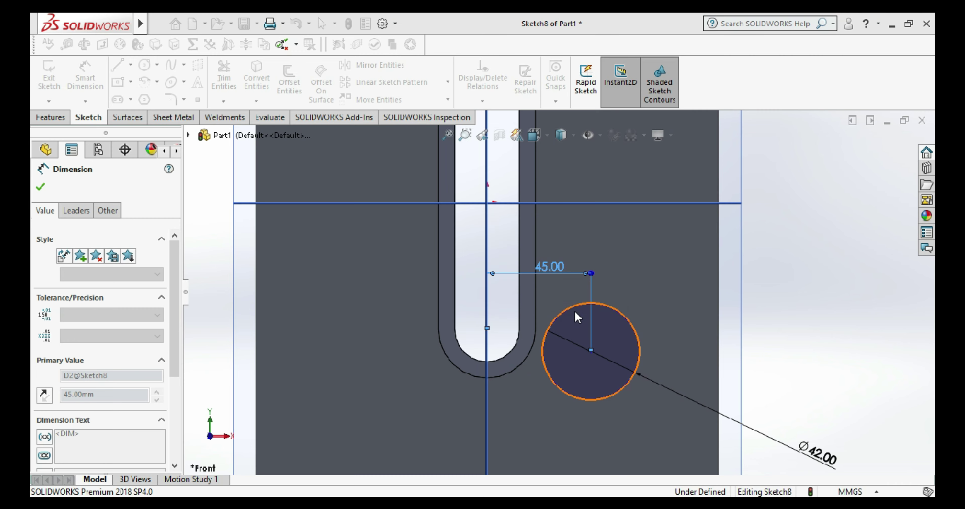
pyautogui.doubleClick(548, 264)
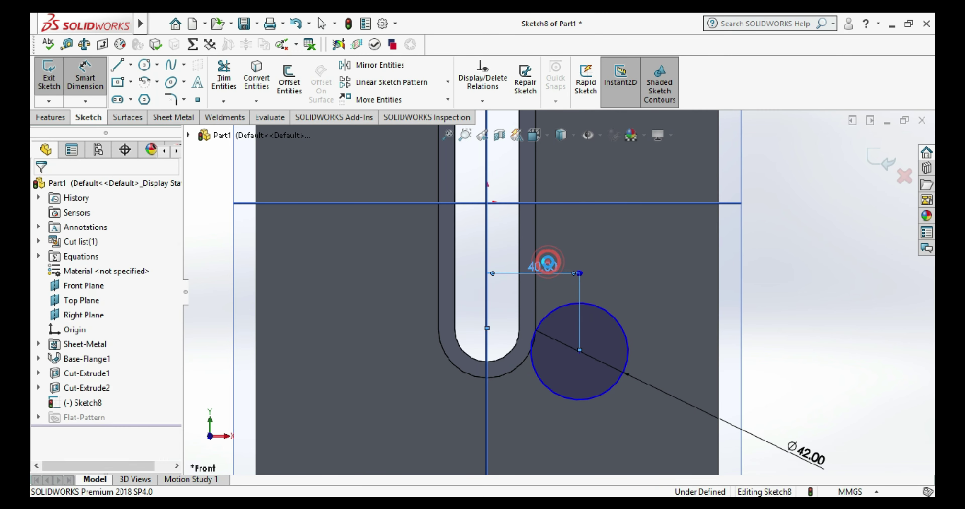
pyautogui.write('50')
pyautogui.press('Return')
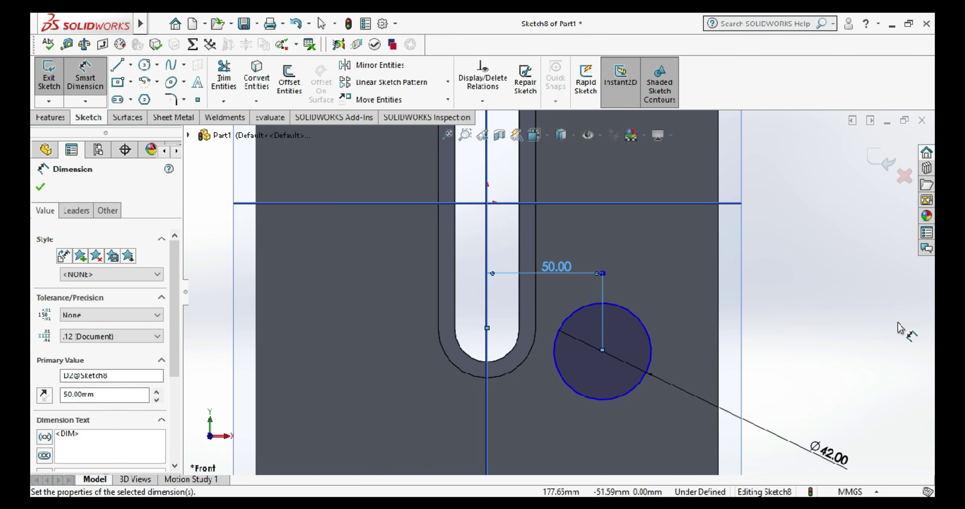
pyautogui.scroll(3, 517, 376)
pyautogui.scroll(3, 517, 382)
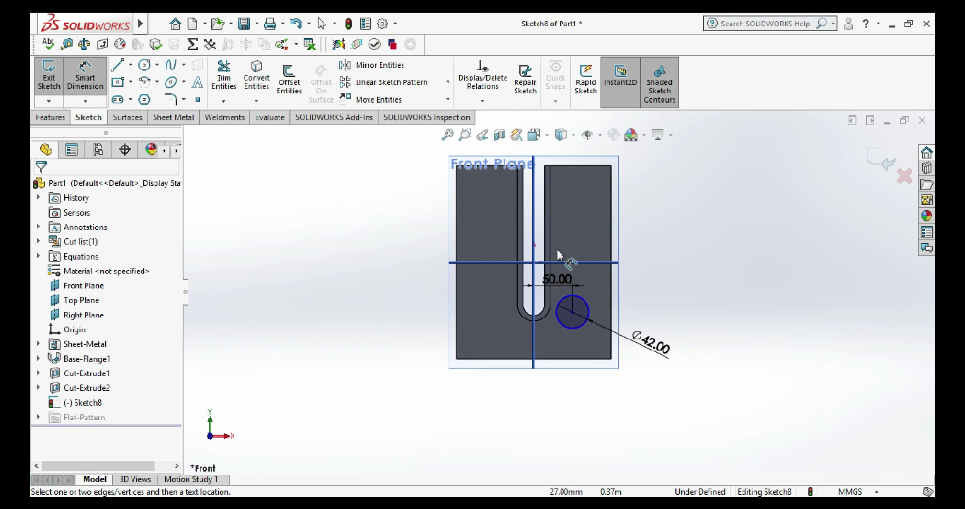
pyautogui.scroll(-2, 626, 371)
# - Dimension the circle's centre 80 mm above the plate's bottom edge
pyautogui.click(582, 368)
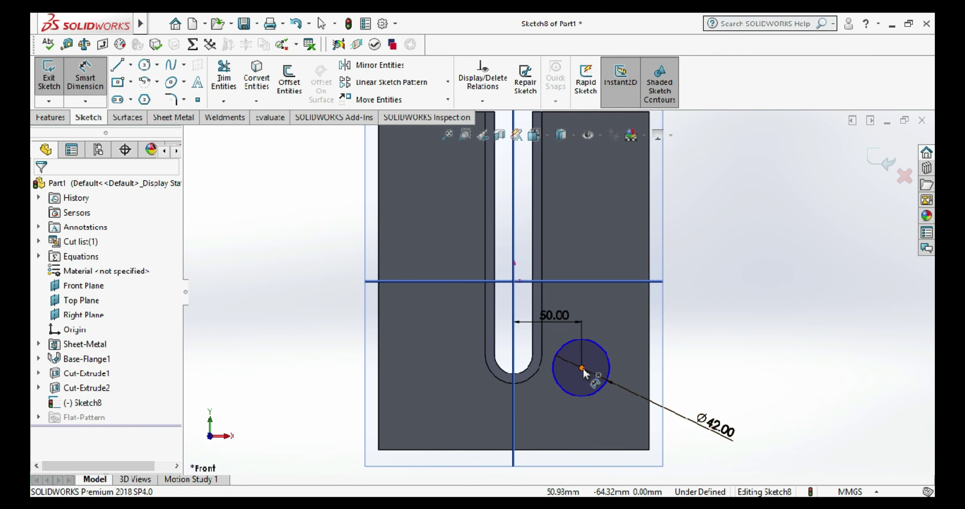
pyautogui.click(606, 449)
pyautogui.click(789, 401)
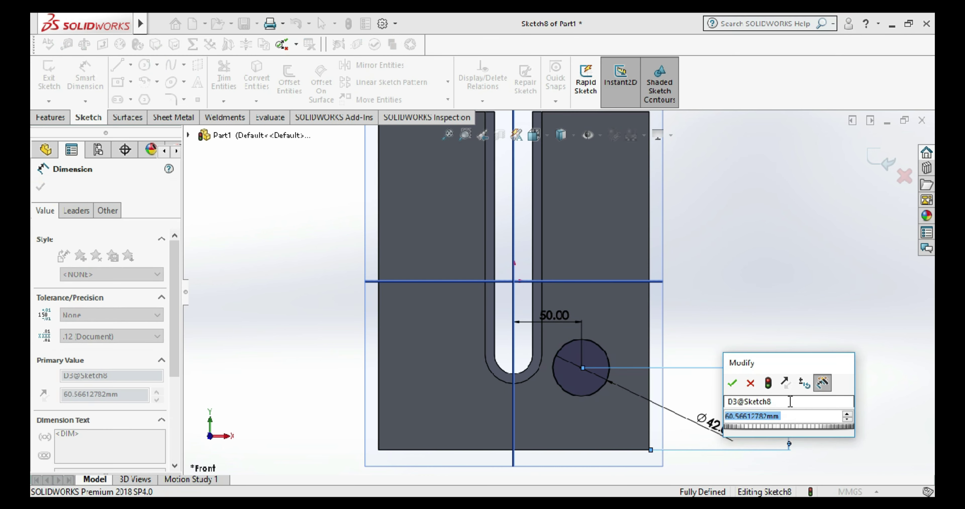
pyautogui.write('80')
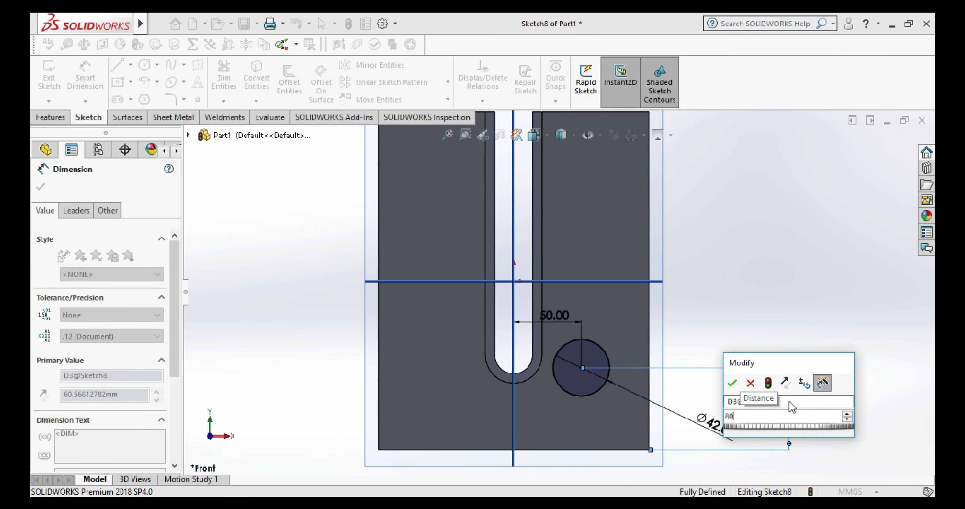
pyautogui.press('Return')
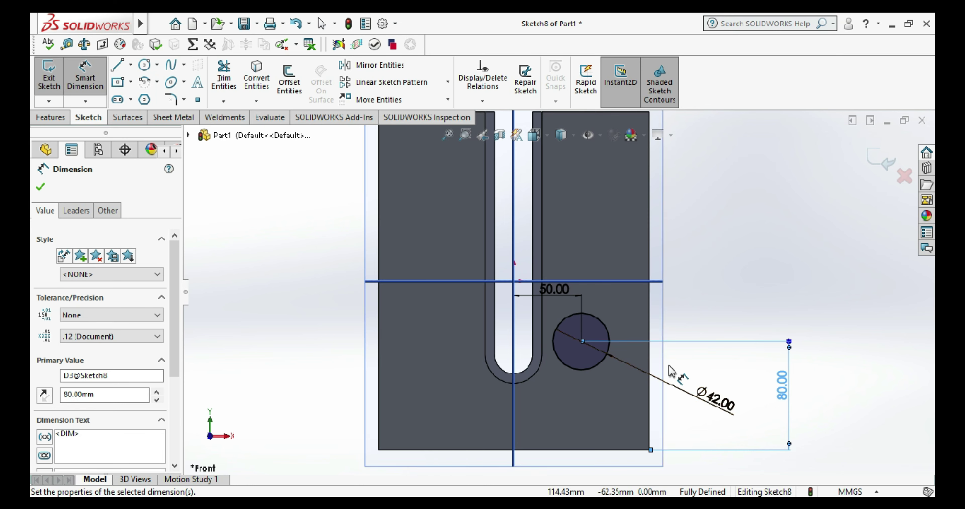
pyautogui.scroll(2, 698, 244)
pyautogui.scroll(-2, 717, 280)
pyautogui.scroll(1, 692, 291)
pyautogui.scroll(-2, 619, 257)
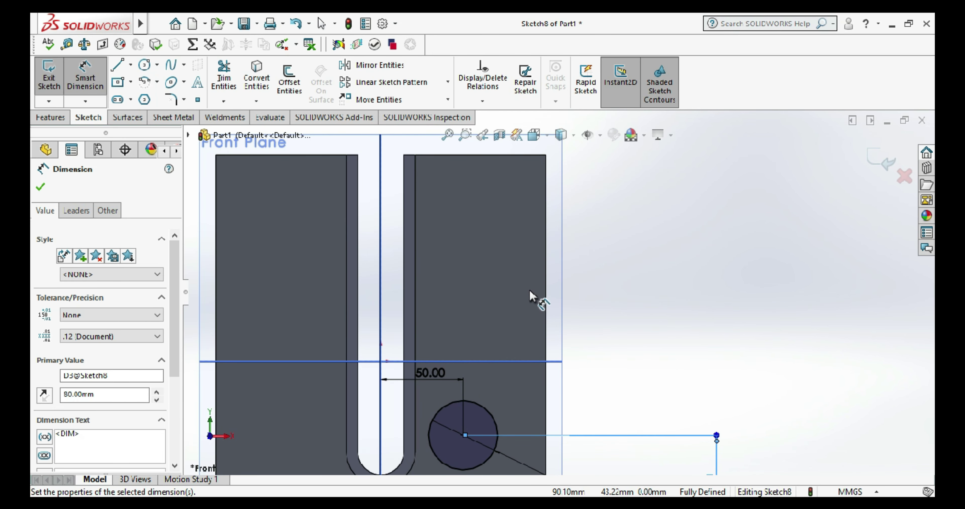
pyautogui.scroll(2, 573, 389)
pyautogui.scroll(-1, 636, 373)
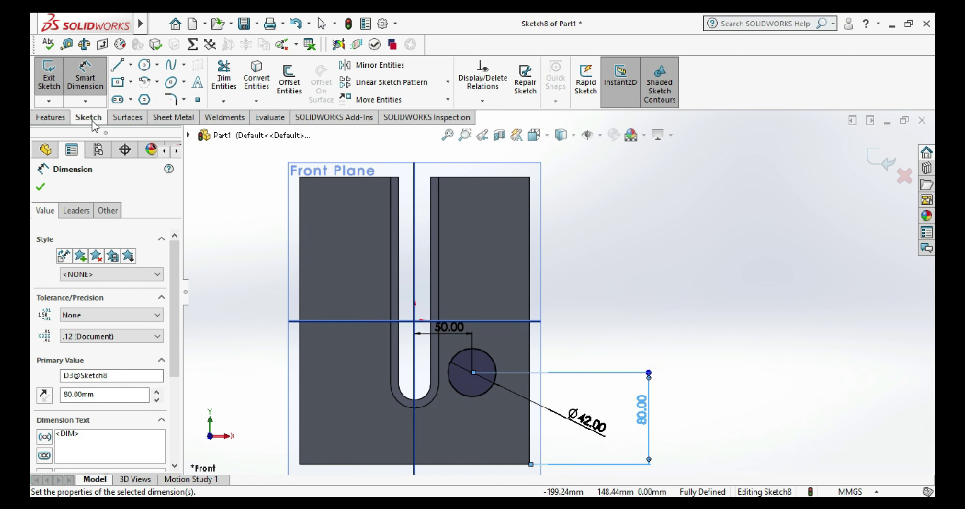
# - Draw a vertical centreline from the origin down through the slot
pyautogui.click(131, 64)
pyautogui.click(149, 97)
pyautogui.scroll(1, 524, 318)
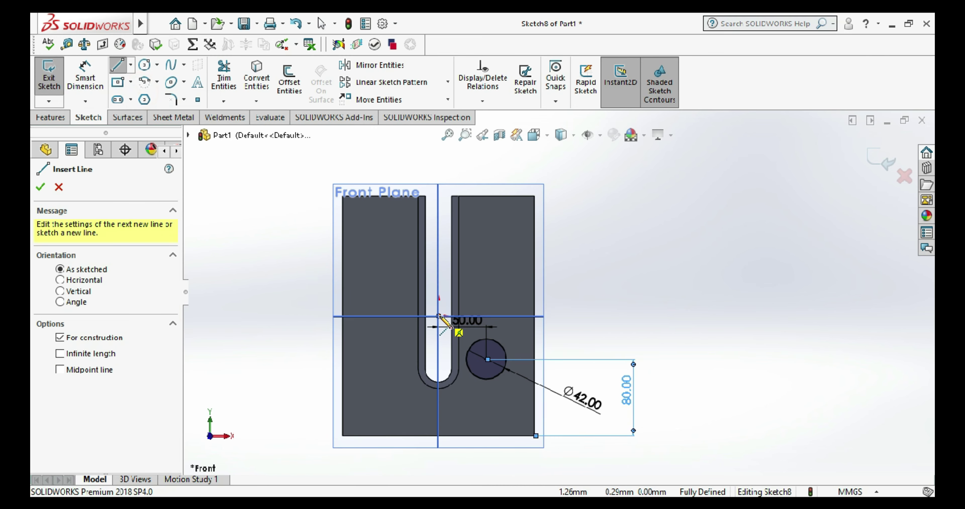
pyautogui.click(439, 316)
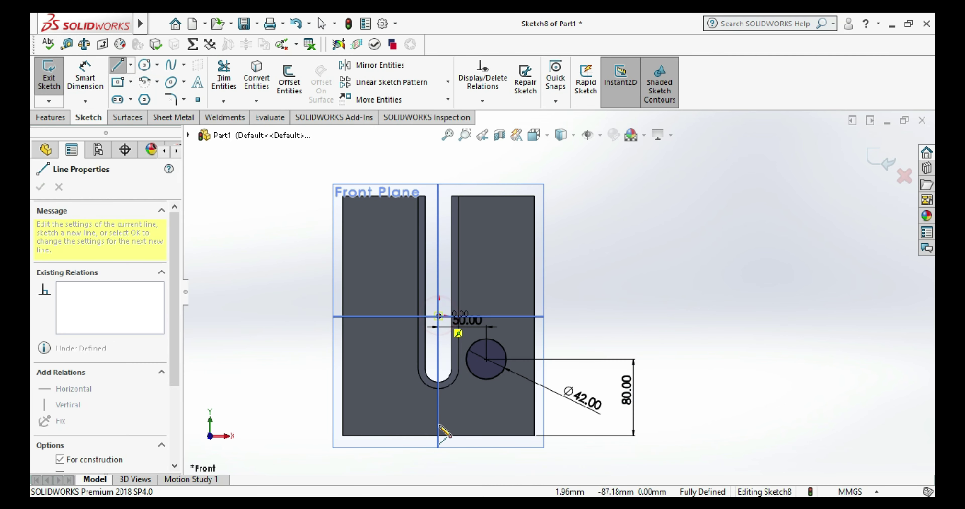
pyautogui.click(439, 466)
pyautogui.press('Escape')
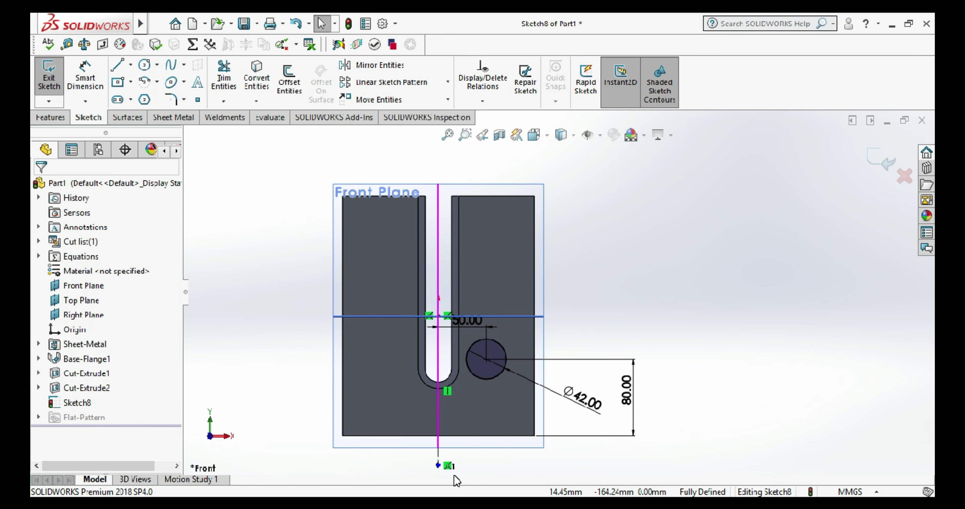
# - Mirror the Ø42 circle across the centreline to the slot's left side and exit the sketch
pyautogui.click(378, 65)
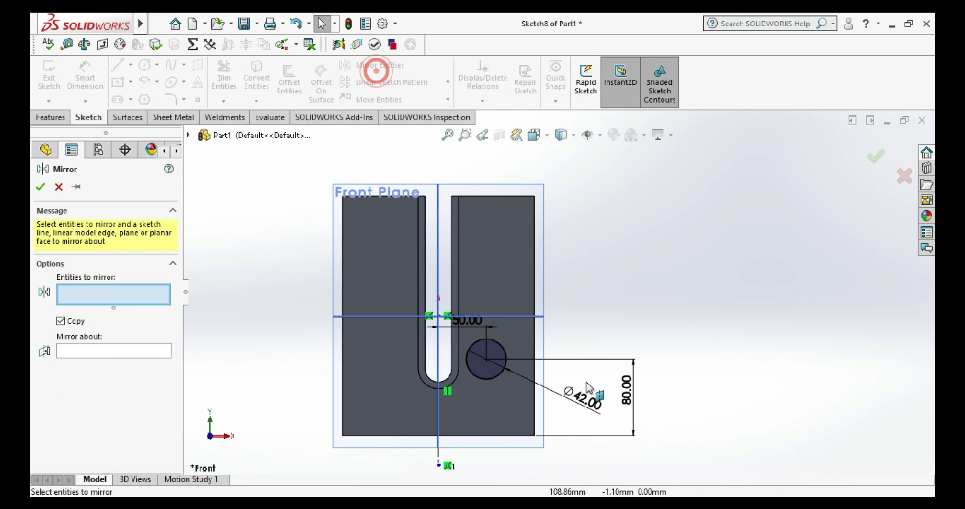
pyautogui.click(496, 377)
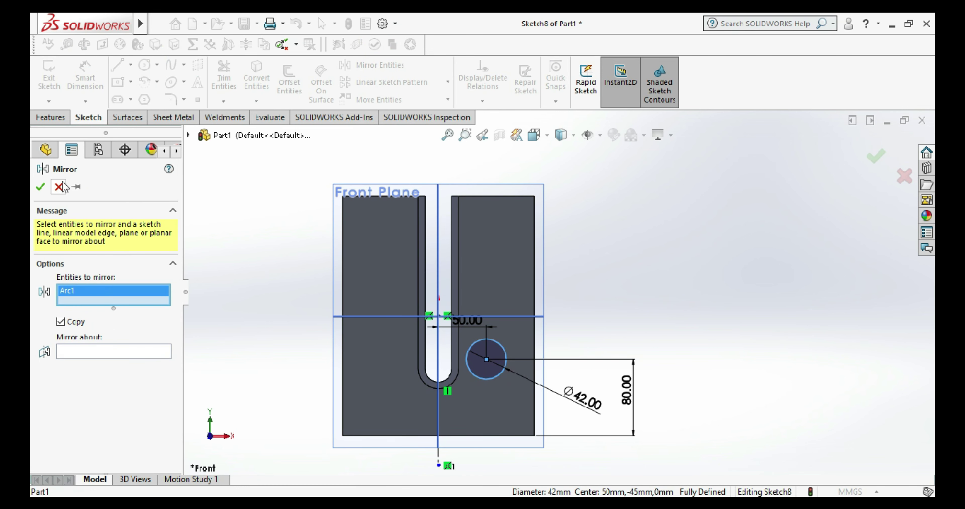
pyautogui.click(86, 357)
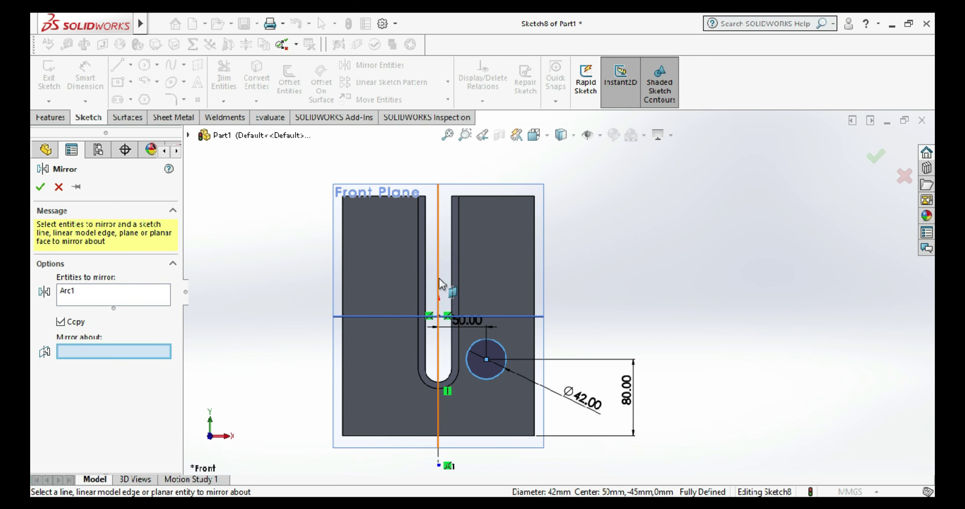
pyautogui.click(437, 407)
pyautogui.click(40, 188)
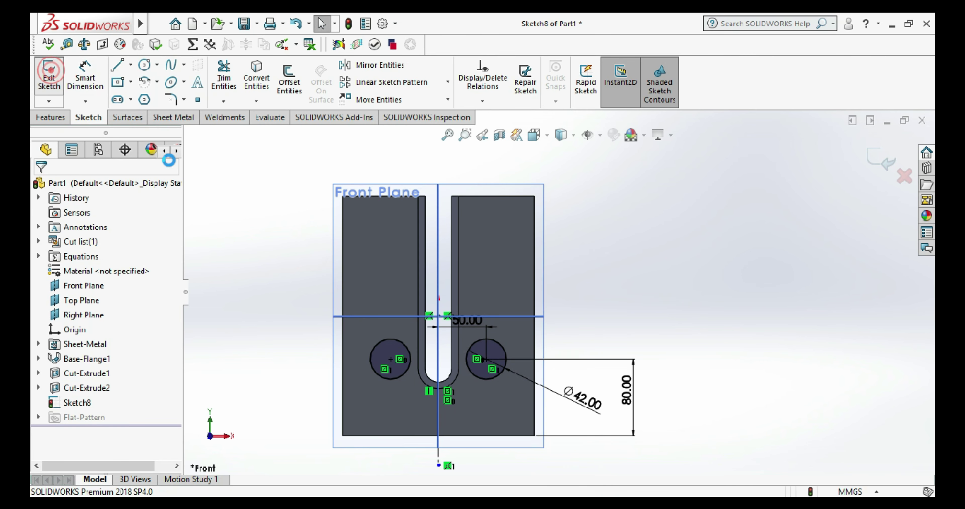
pyautogui.click(54, 77)
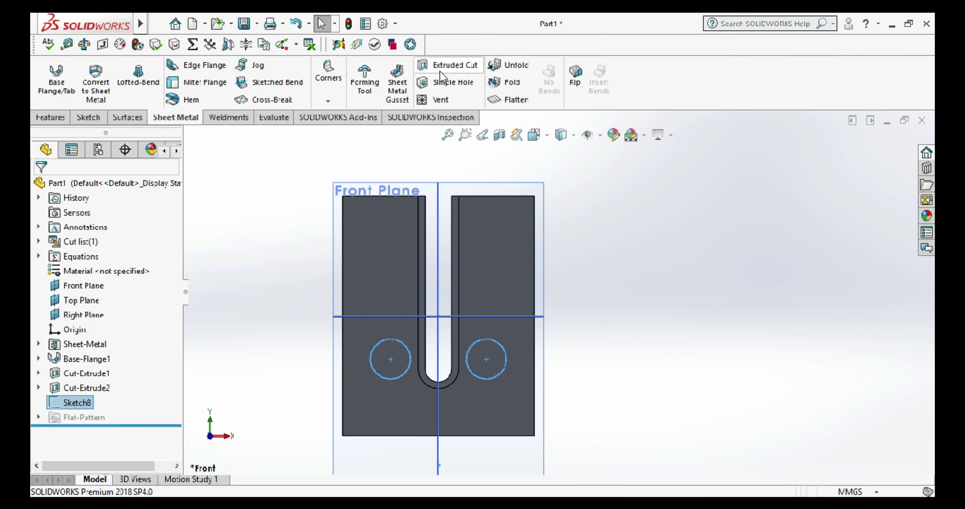
# - Extrude-cut both Ø42 circles 10 mm deep to form recesses beside the slot
pyautogui.click(452, 66)
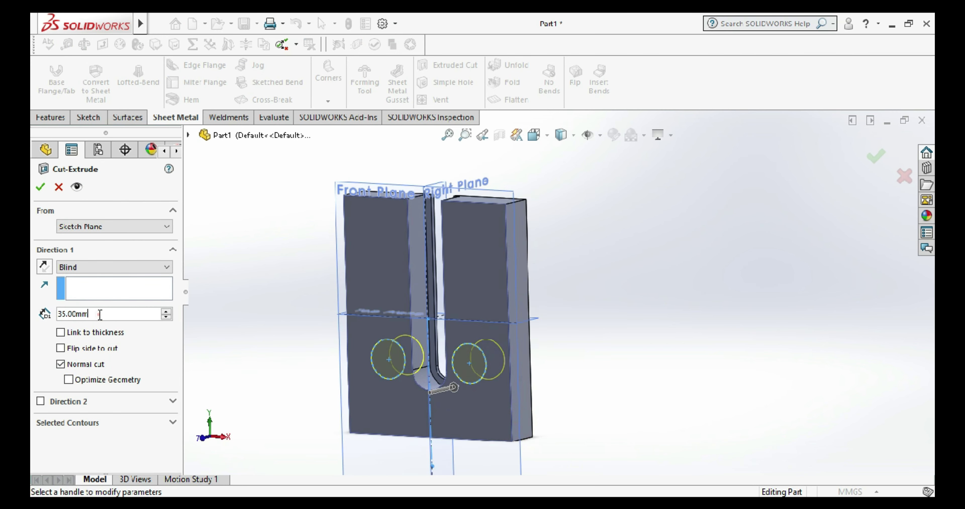
pyautogui.write('10')
pyautogui.press('Return')
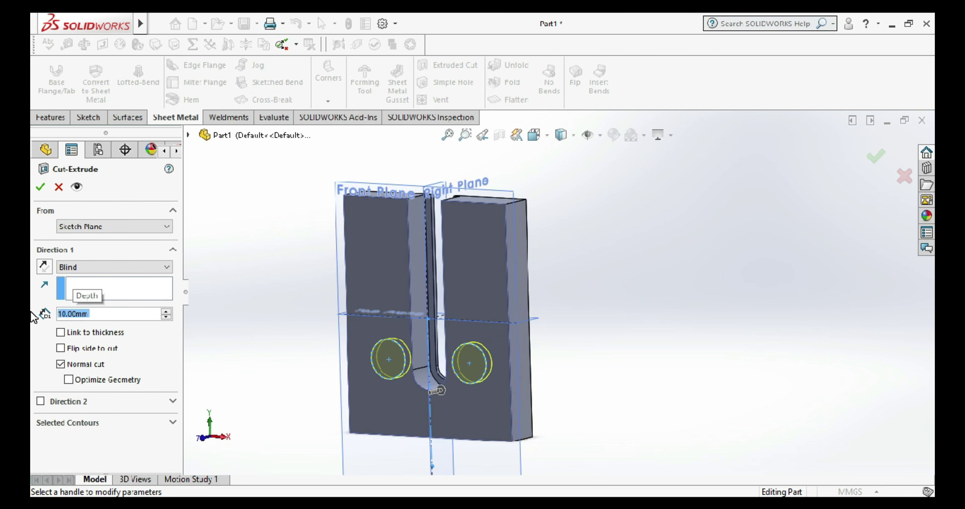
pyautogui.click(40, 187)
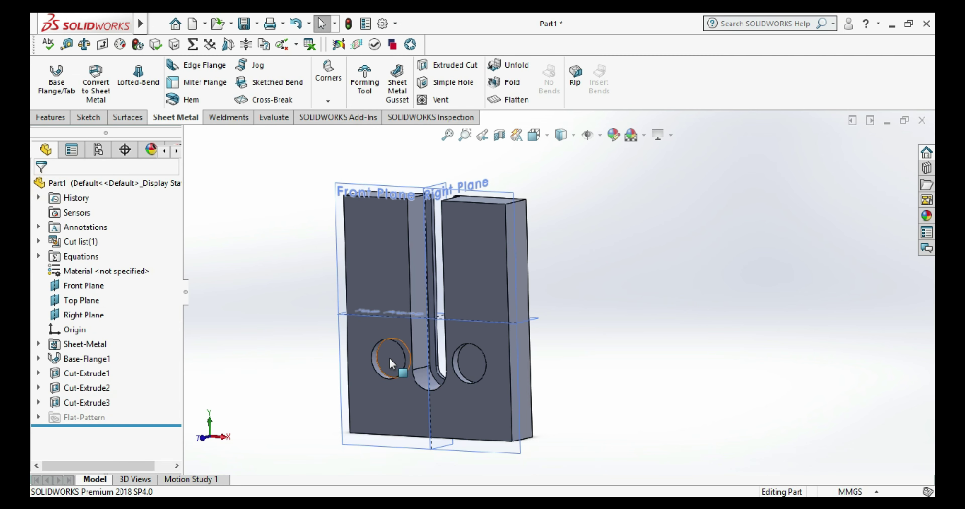
pyautogui.click(389, 358)
pyautogui.rightClick(534, 313)
# - Sketch two small circles at the recess centres on the recess floor
pyautogui.click(423, 173)
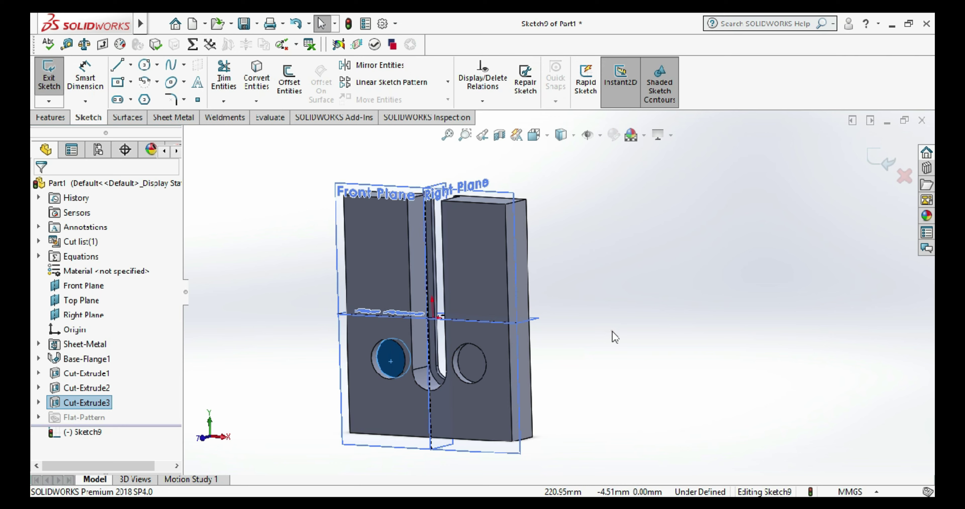
pyautogui.click(611, 331)
pyautogui.hotkey('ctrl', '8')
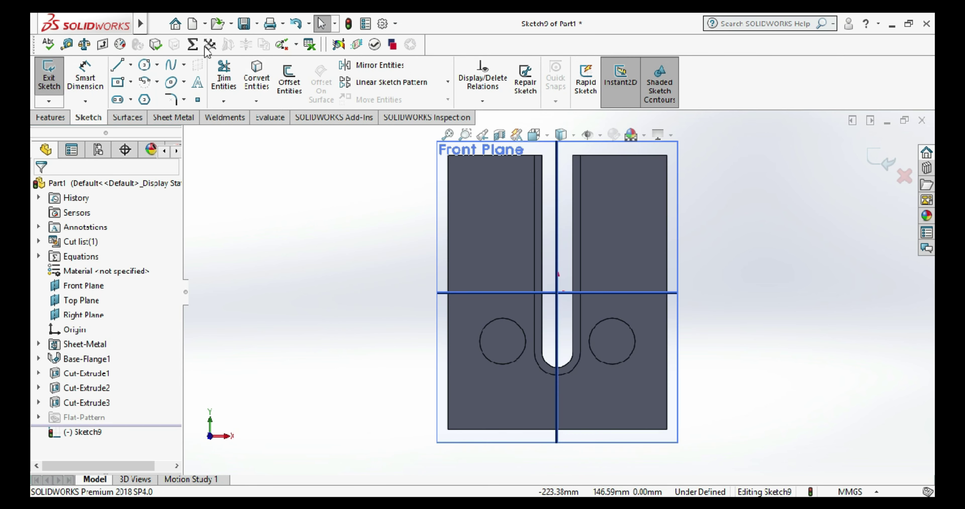
pyautogui.click(143, 66)
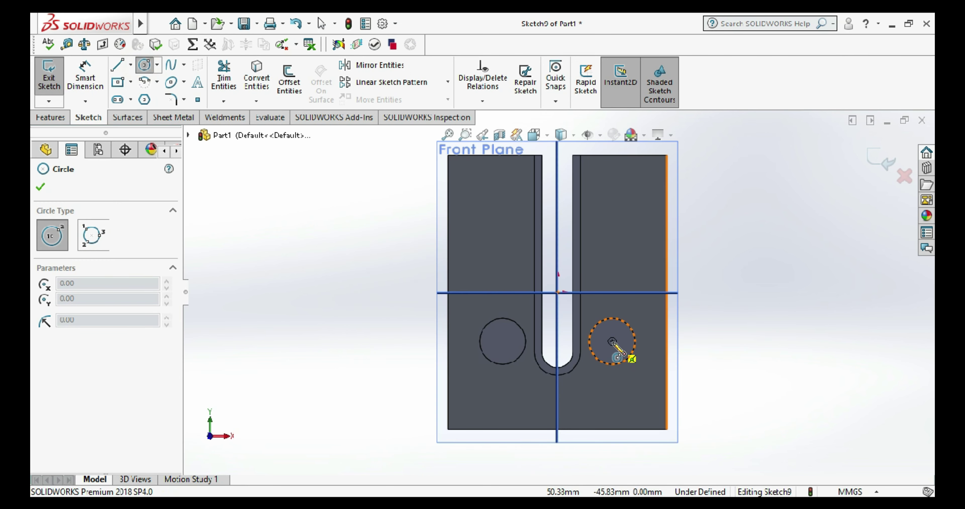
pyautogui.moveTo(612, 341); pyautogui.dragTo(613, 352)
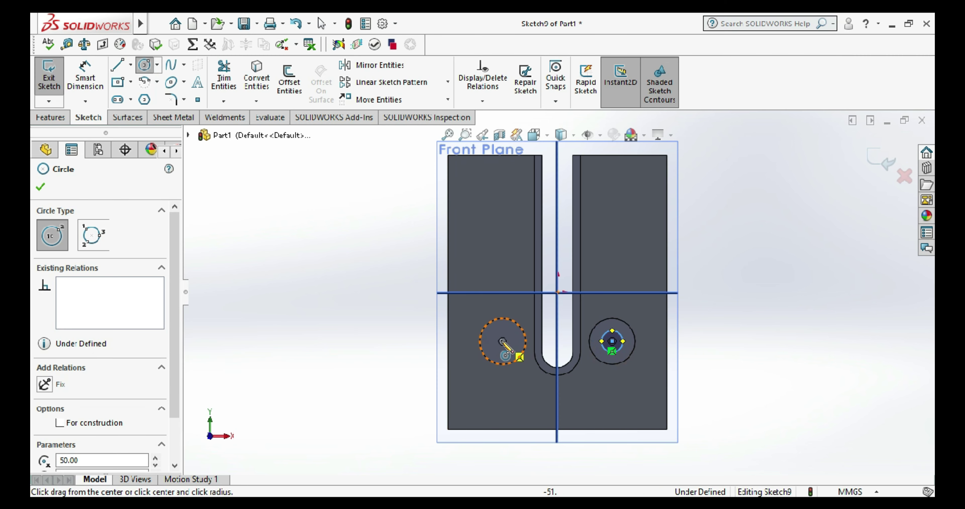
pyautogui.moveTo(502, 342); pyautogui.dragTo(503, 352)
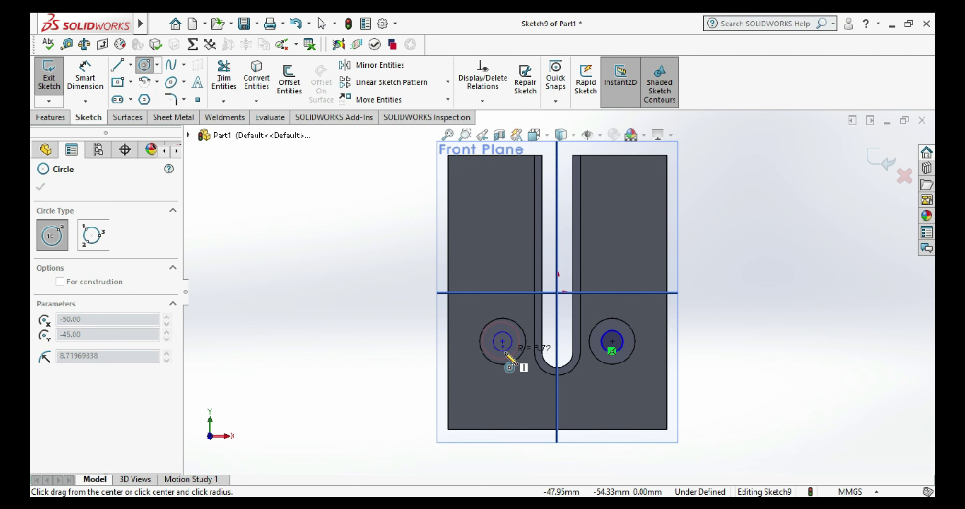
# - Dimension both inner circles to 20 mm diameter and close the sketch
pyautogui.click(77, 65)
pyautogui.click(621, 354)
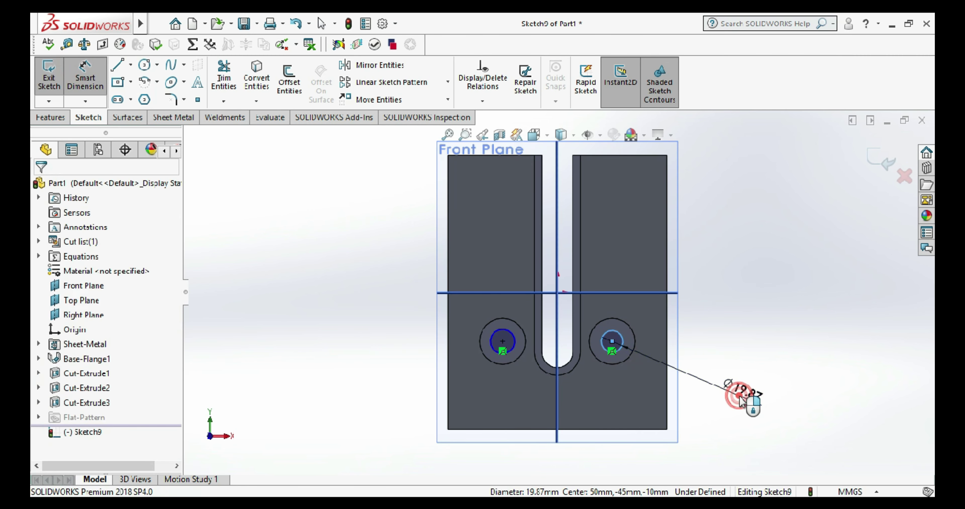
pyautogui.click(741, 389)
pyautogui.write('20')
pyautogui.press('Return')
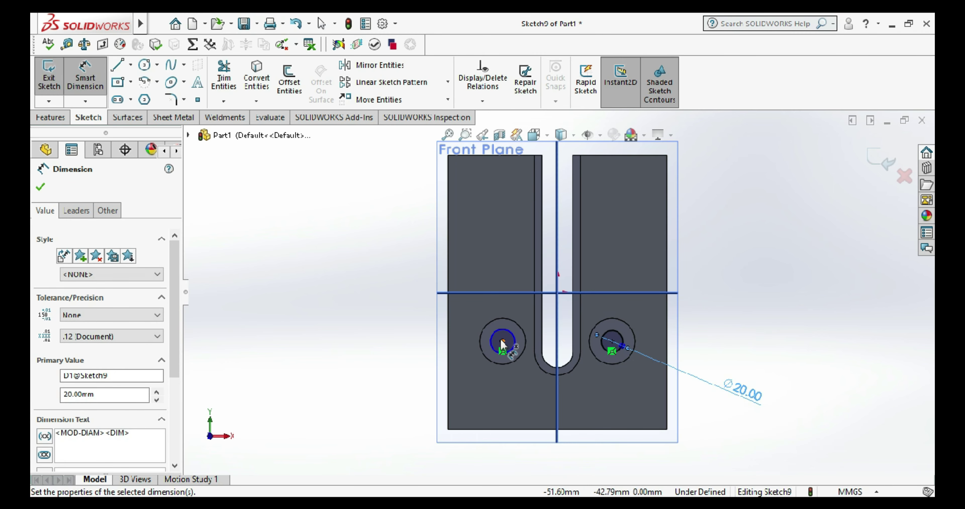
pyautogui.click(501, 352)
pyautogui.click(412, 369)
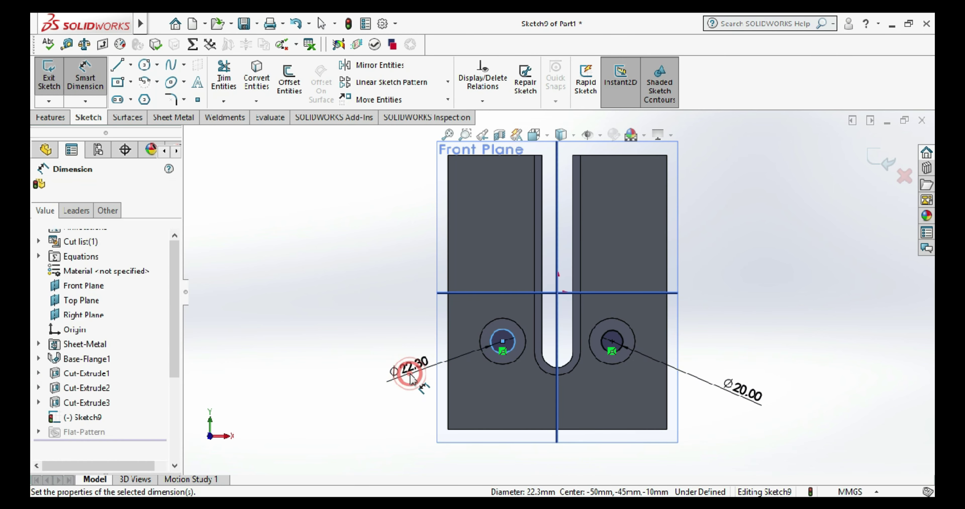
pyautogui.write('20.00mm')
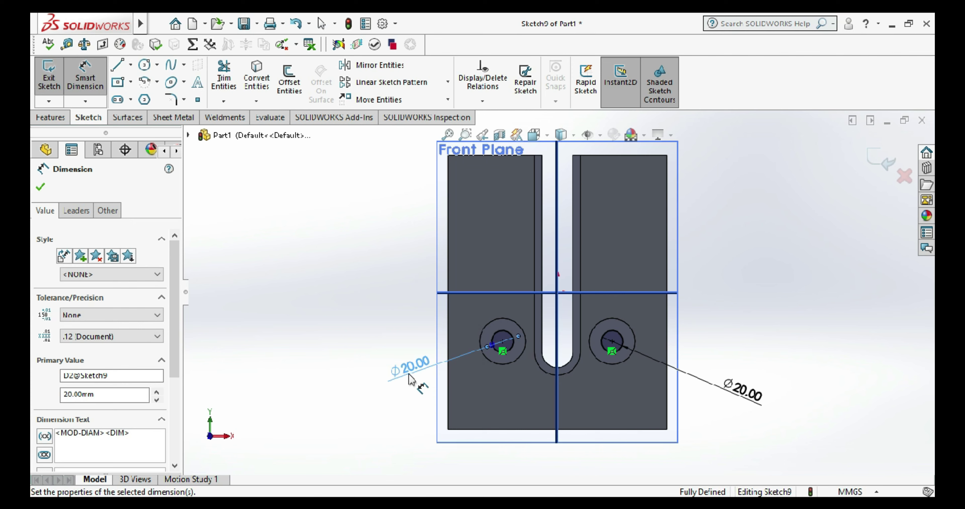
pyautogui.click(392, 339)
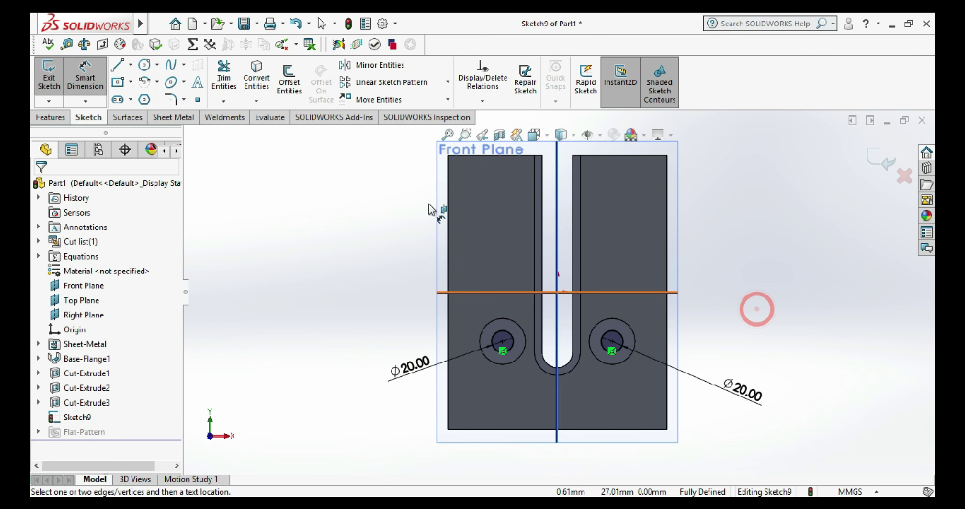
pyautogui.click(49, 77)
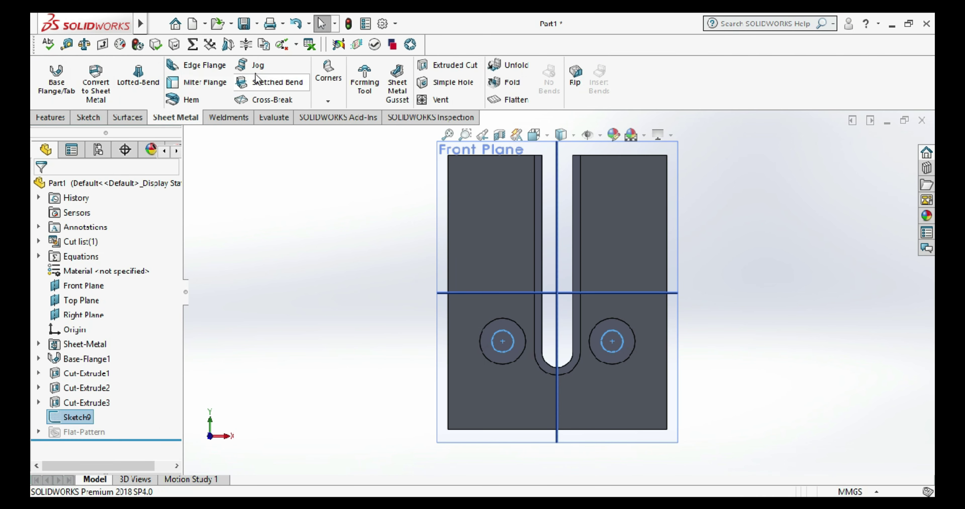
# - Cut the two Ø20 circles Through All and orbit to inspect the counterbored holes
pyautogui.click(441, 72)
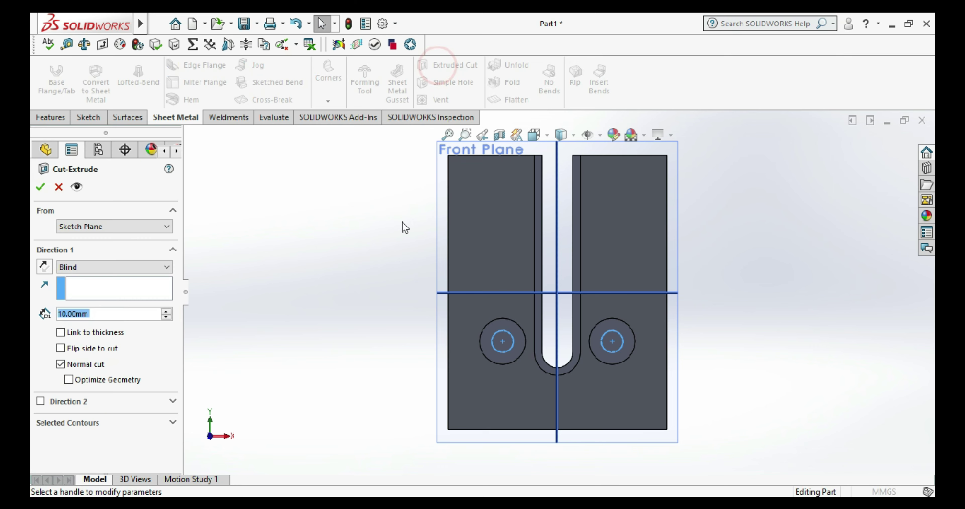
pyautogui.click(77, 267)
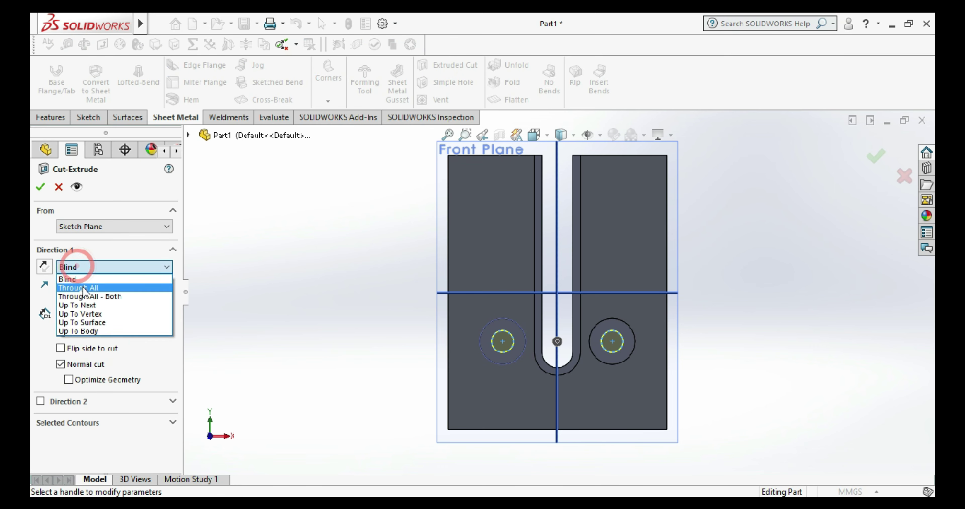
pyautogui.click(83, 287)
pyautogui.click(40, 187)
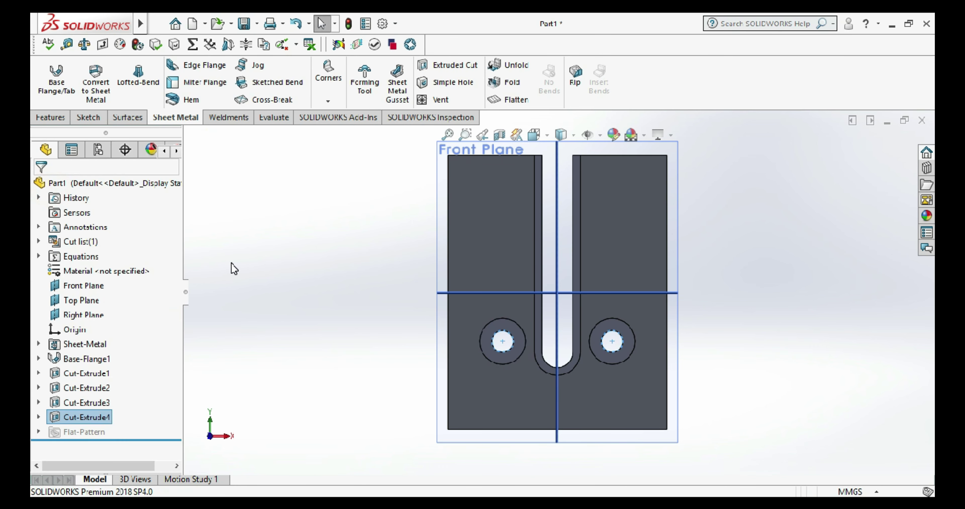
pyautogui.scroll(2, 233, 267)
pyautogui.moveTo(310, 323)
pyautogui.mouseDown(button='middle')
pyautogui.moveTo(355, 332)
pyautogui.moveTo(655, 255)
pyautogui.moveTo(679, 331)
pyautogui.moveTo(653, 355)
pyautogui.moveTo(615, 349)
pyautogui.moveTo(632, 340)
pyautogui.mouseUp(button='middle')
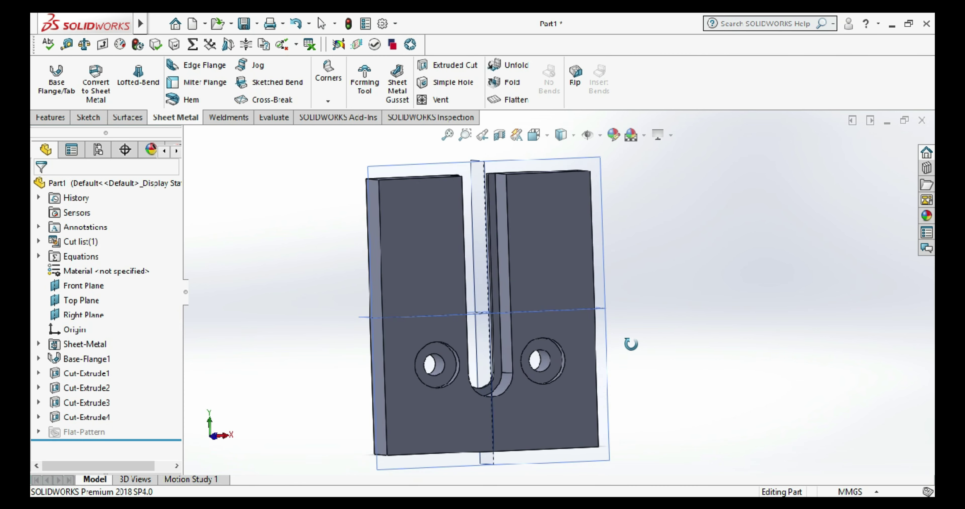
pyautogui.scroll(-3, 498, 379)
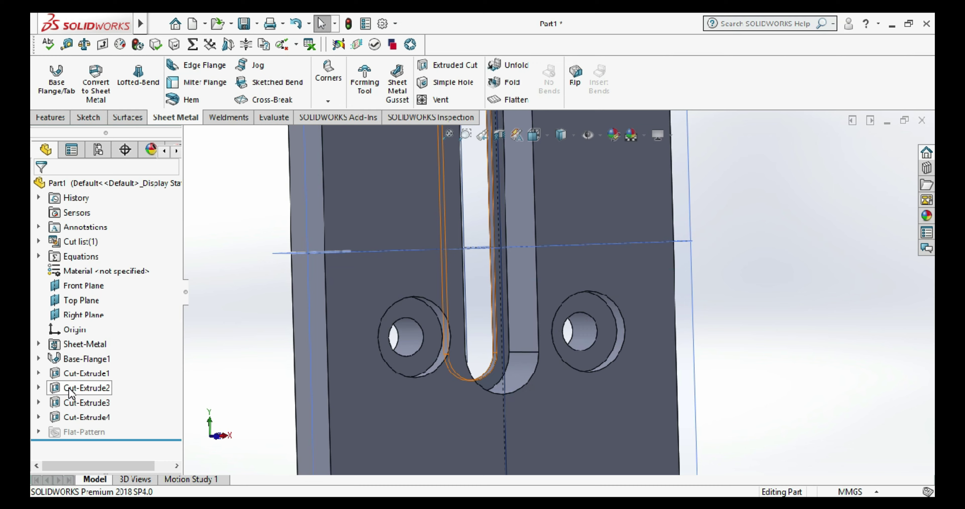
pyautogui.click(79, 374)
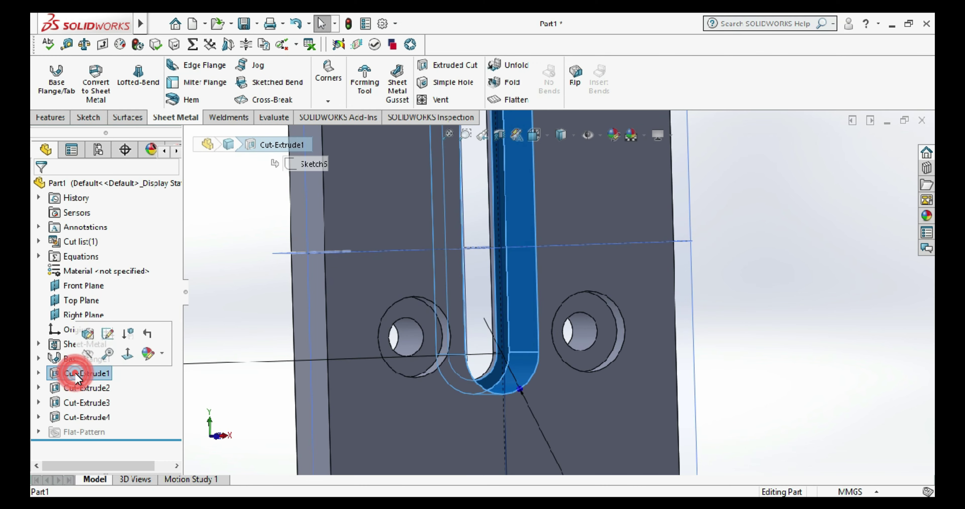
# - Edit the Cut-Extrude1 sketch and change the 180 mm slot length to 190 mm
pyautogui.rightClick(79, 376)
pyautogui.click(108, 221)
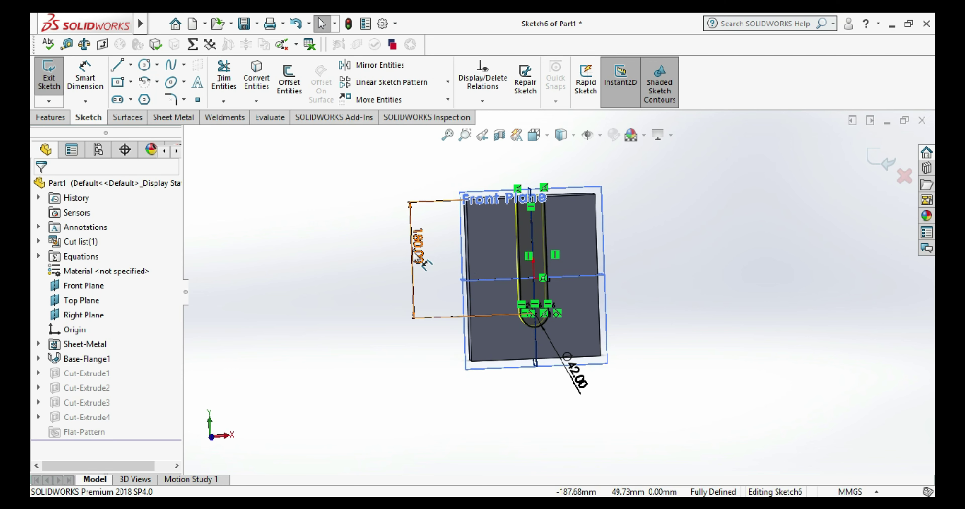
pyautogui.doubleClick(418, 249)
pyautogui.write('190')
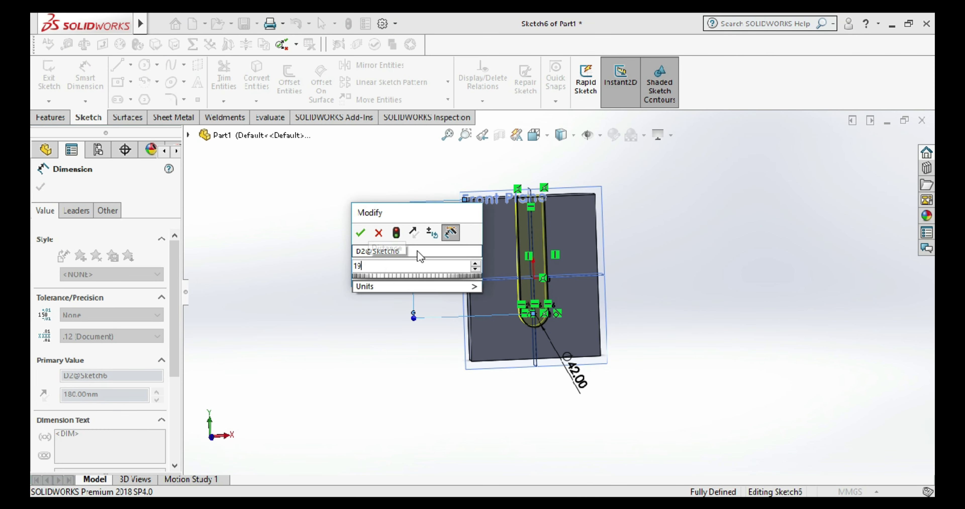
pyautogui.press('Return')
pyautogui.click(355, 253)
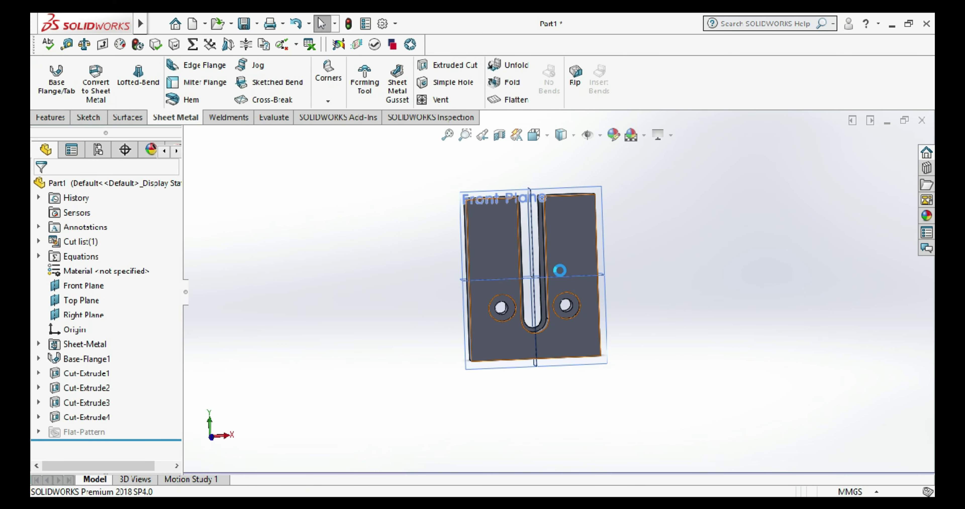
pyautogui.scroll(-3, 608, 302)
pyautogui.moveTo(649, 312)
pyautogui.mouseDown(button='middle')
pyautogui.moveTo(614, 133)
pyautogui.moveTo(635, 302)
pyautogui.mouseUp(button='middle')
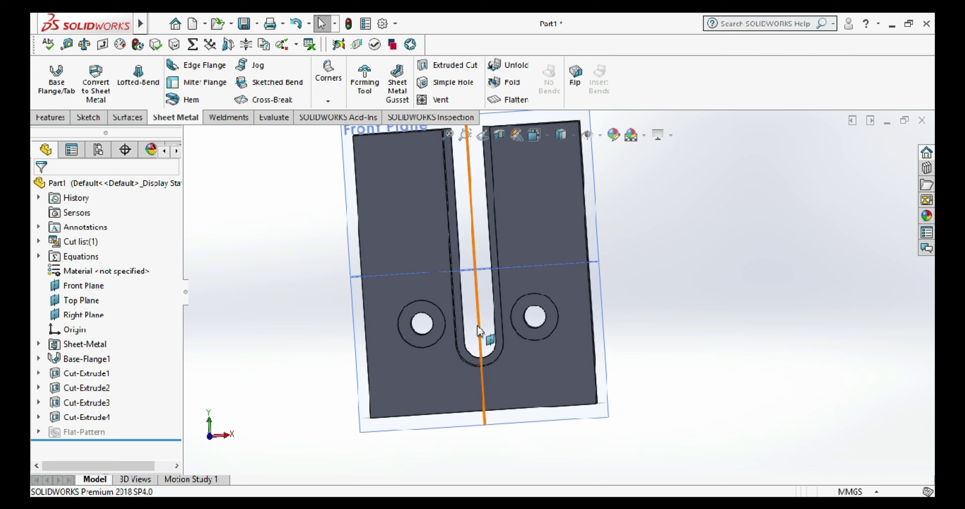
pyautogui.scroll(5, 543, 273)
pyautogui.scroll(-2, 618, 345)
pyautogui.moveTo(618, 345)
pyautogui.mouseDown(button='middle')
pyautogui.moveTo(672, 337)
pyautogui.moveTo(394, 422)
pyautogui.moveTo(615, 440)
pyautogui.moveTo(476, 317)
pyautogui.moveTo(461, 322)
pyautogui.moveTo(463, 338)
pyautogui.moveTo(495, 335)
pyautogui.moveTo(483, 347)
pyautogui.mouseUp(button='middle')
pyautogui.scroll(-3, 476, 317)
pyautogui.scroll(-2, 472, 312)
pyautogui.scroll(5, 483, 347)
pyautogui.moveTo(508, 319)
pyautogui.mouseDown(button='middle')
pyautogui.moveTo(586, 189)
pyautogui.moveTo(591, 247)
pyautogui.moveTo(646, 316)
pyautogui.moveTo(619, 318)
pyautogui.moveTo(628, 352)
pyautogui.mouseUp(button='middle')
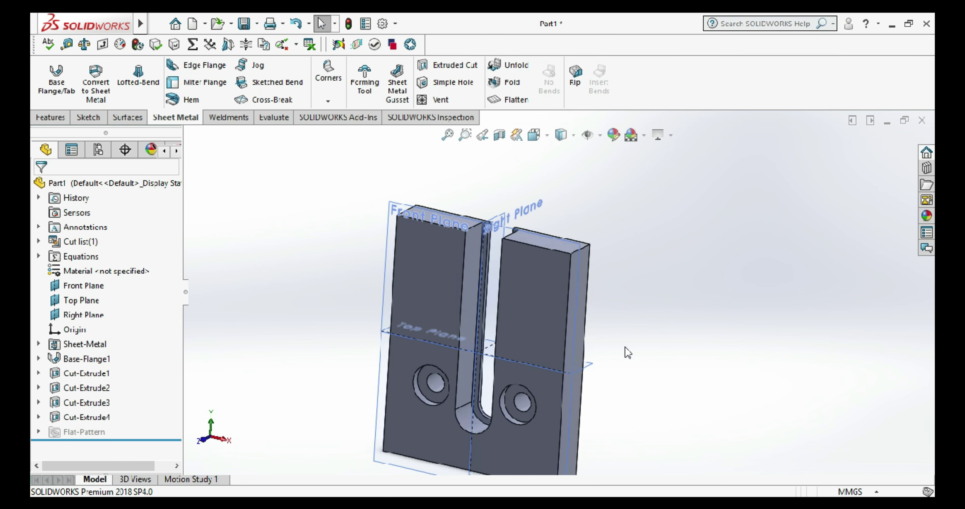
pyautogui.hotkey('ctrl', 'Up')
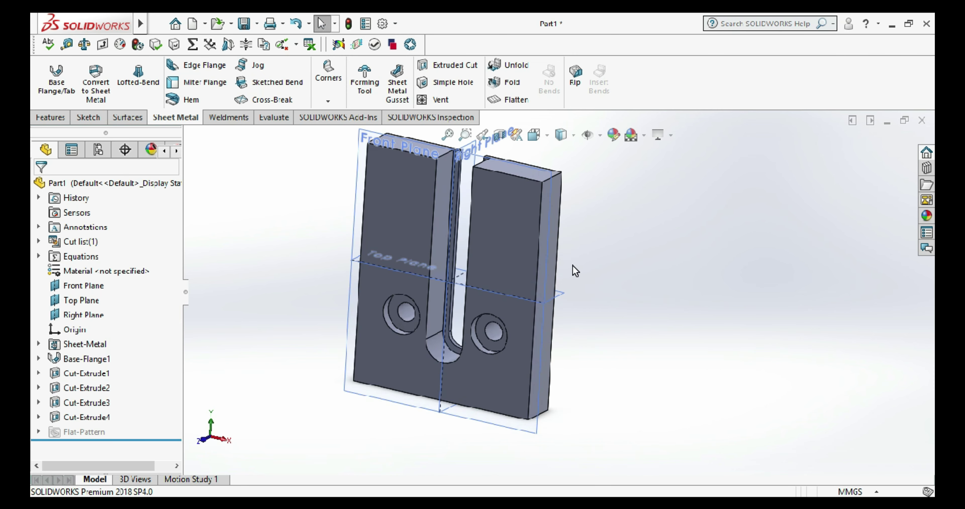
pyautogui.moveTo(573, 265); pyautogui.dragTo(602, 220, button='middle')
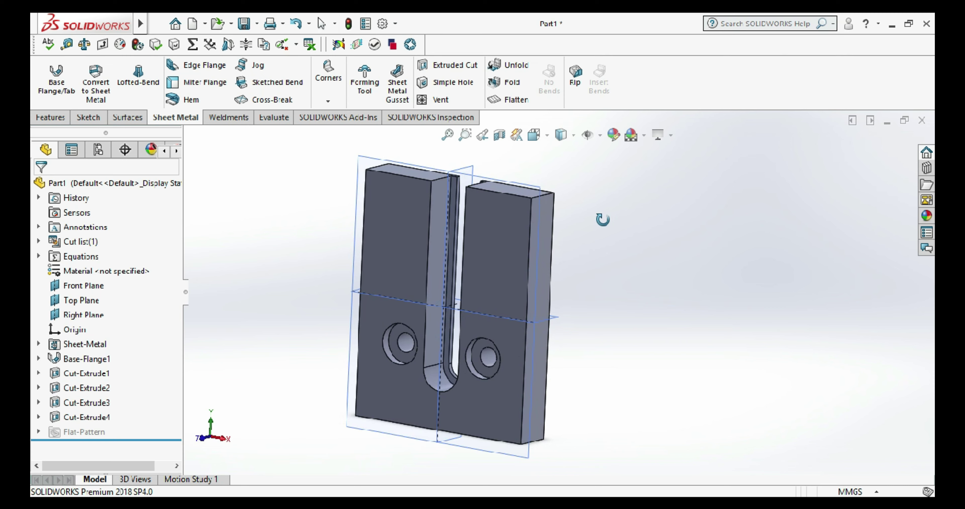
pyautogui.moveTo(602, 220); pyautogui.dragTo(594, 187, button='middle')
pyautogui.scroll(-3, 596, 189)
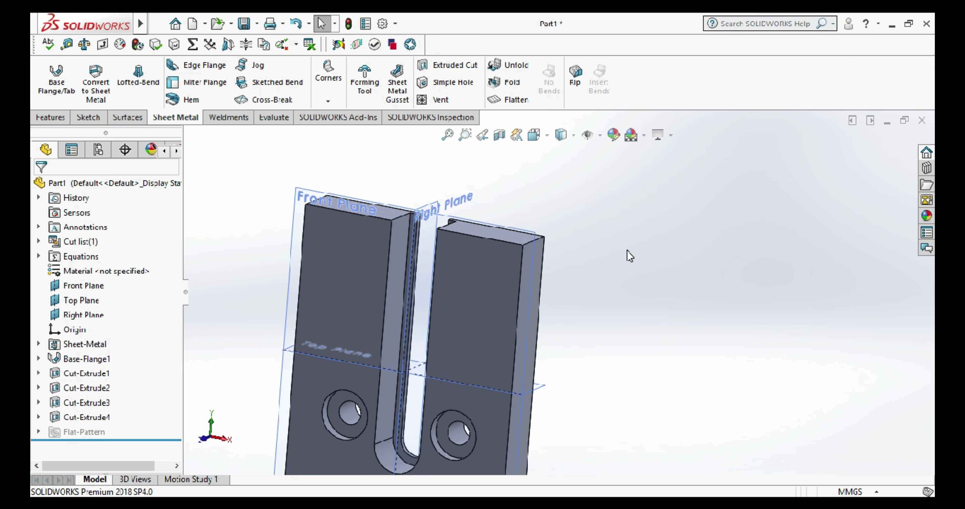
pyautogui.scroll(3, 629, 256)
pyautogui.scroll(-2, 642, 304)
pyautogui.moveTo(603, 332); pyautogui.dragTo(586, 319, button='middle')
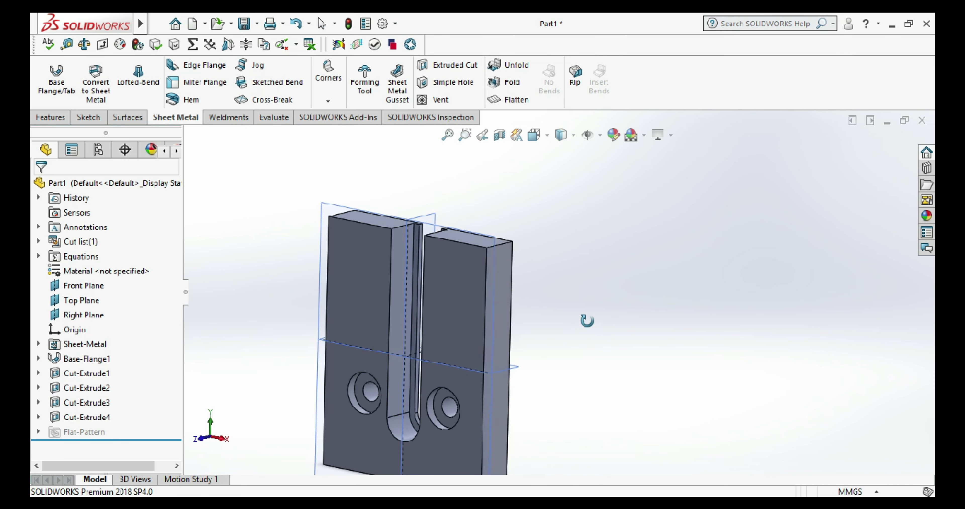
pyautogui.scroll(3, 584, 319)
pyautogui.scroll(1, 577, 322)
pyautogui.scroll(-1, 553, 344)
pyautogui.moveTo(590, 360)
pyautogui.mouseDown(button='middle')
pyautogui.moveTo(581, 356)
pyautogui.moveTo(585, 370)
pyautogui.mouseUp(button='middle')
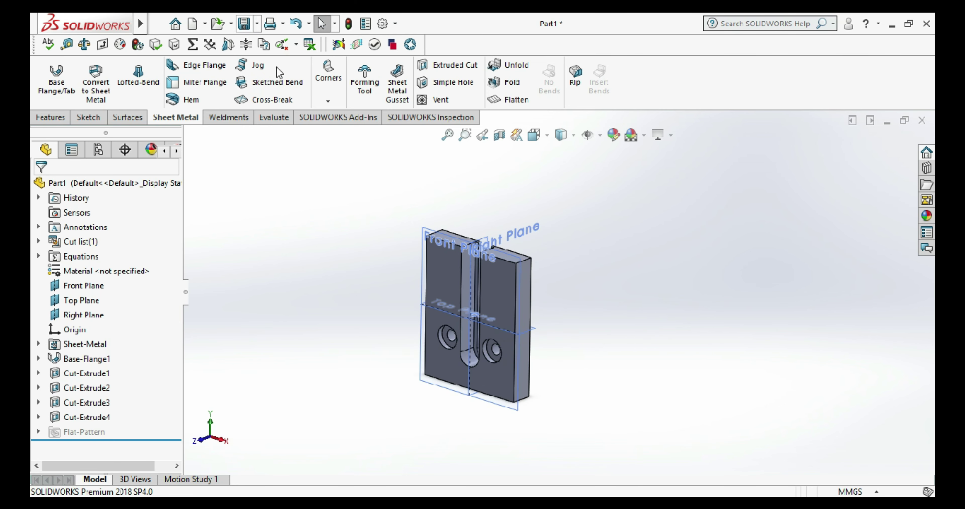
pyautogui.click(244, 25)
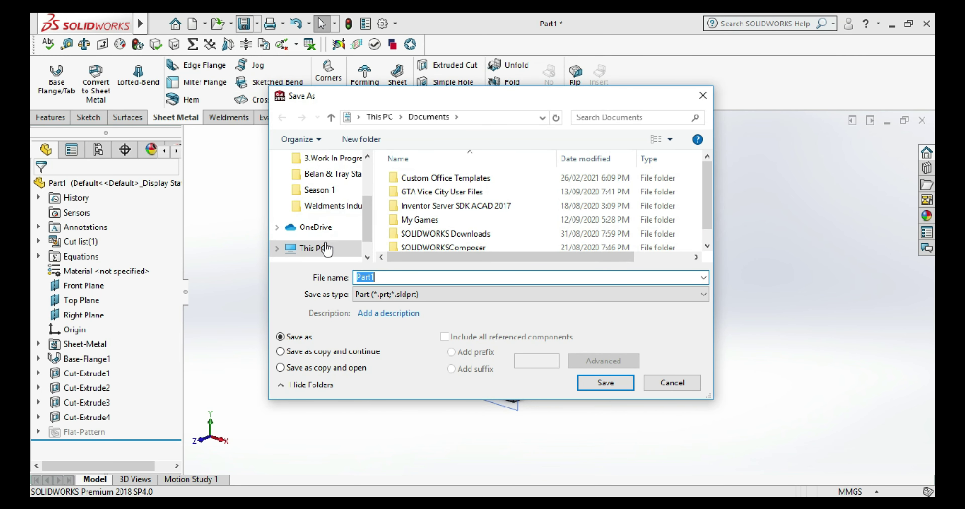
# - Save the part as 'Main Plate 40 mm' in 3.Work In Progress > Small Rolling Machine
pyautogui.click(322, 158)
pyautogui.doubleClick(441, 235)
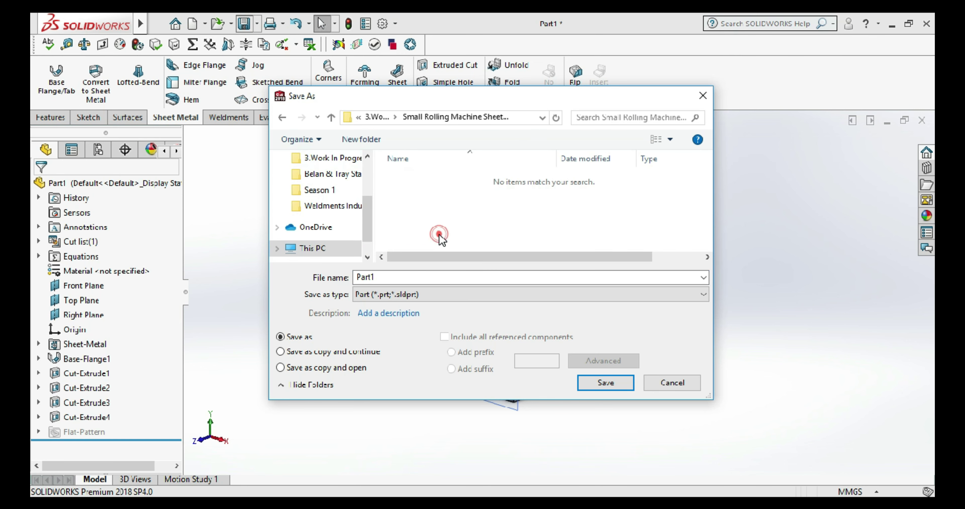
pyautogui.click(400, 274)
pyautogui.write('Main Plate 40 mm')
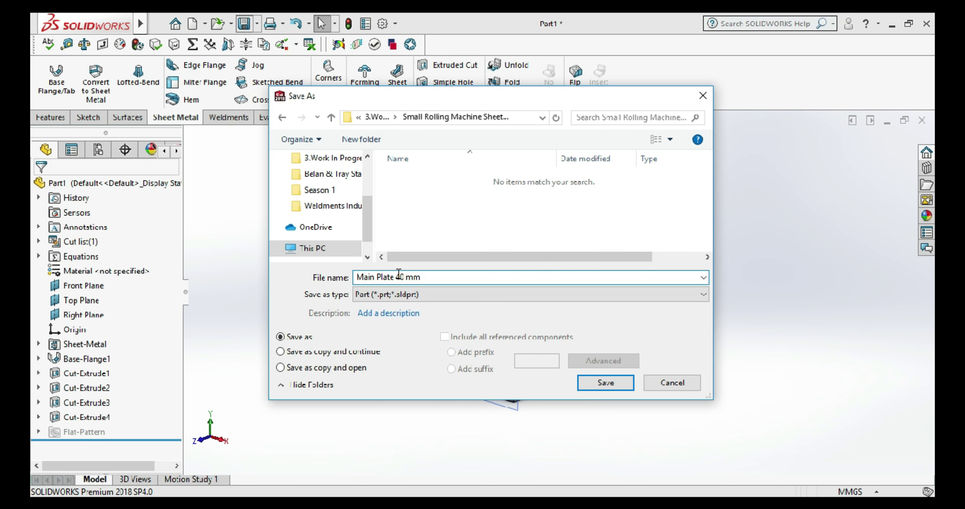
pyautogui.click(615, 389)
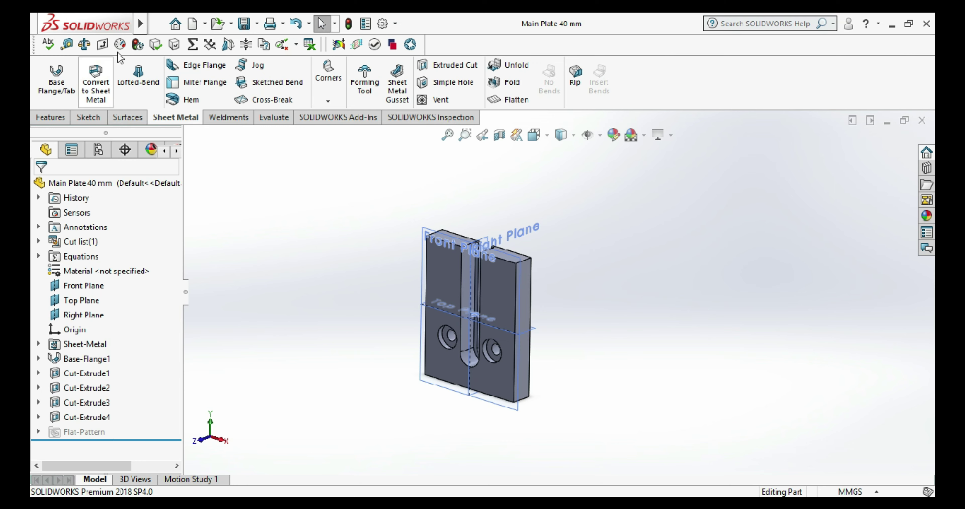
# - Create a new part and make the three reference planes visible
pyautogui.click(191, 30)
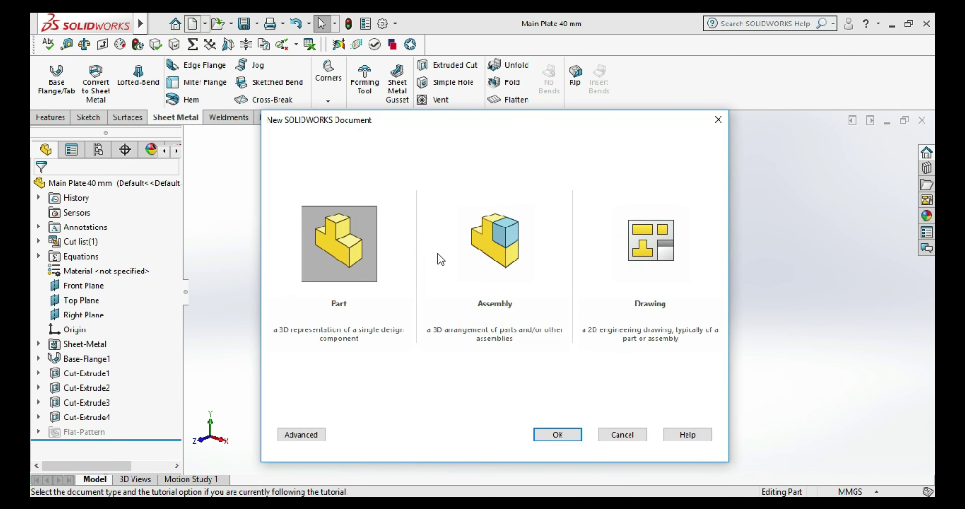
pyautogui.doubleClick(360, 255)
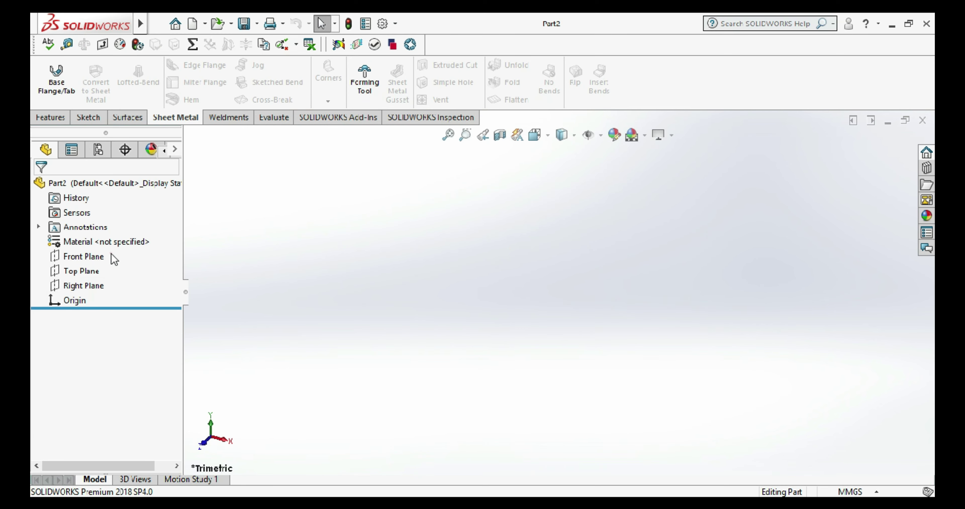
pyautogui.moveTo(111, 254); pyautogui.dragTo(96, 287)
pyautogui.rightClick(84, 270)
pyautogui.click(104, 261)
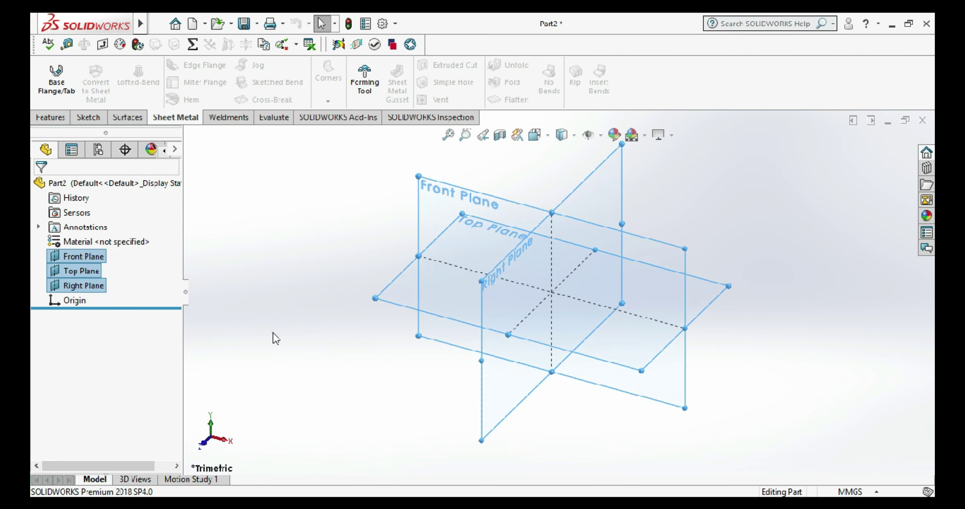
pyautogui.click(273, 332)
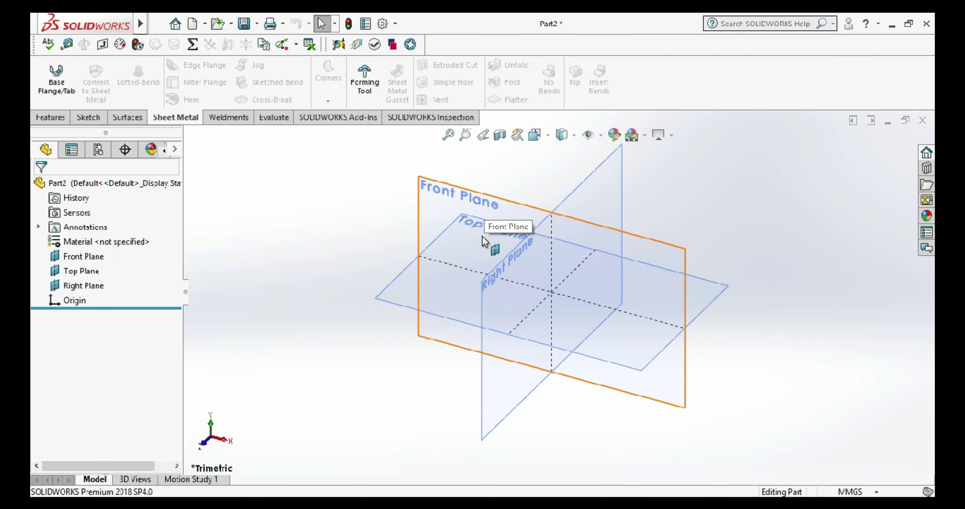
# - Sketch a centre rectangle at the origin on the Top Plane with 40 mm height
pyautogui.rightClick(416, 307)
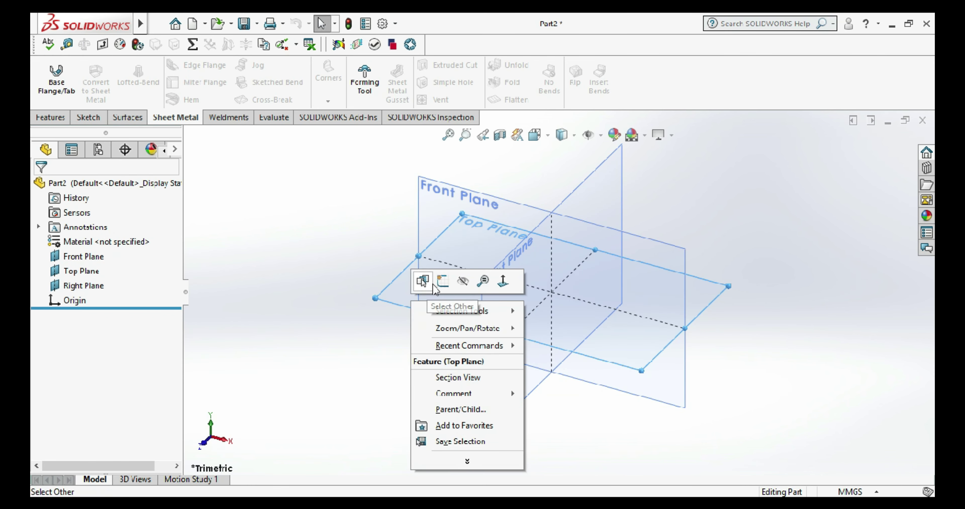
pyautogui.click(443, 281)
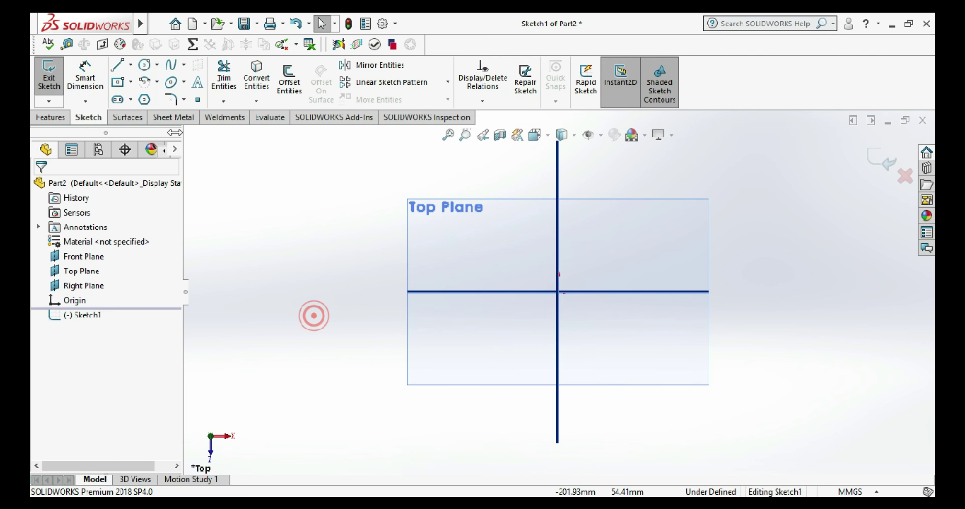
pyautogui.click(118, 82)
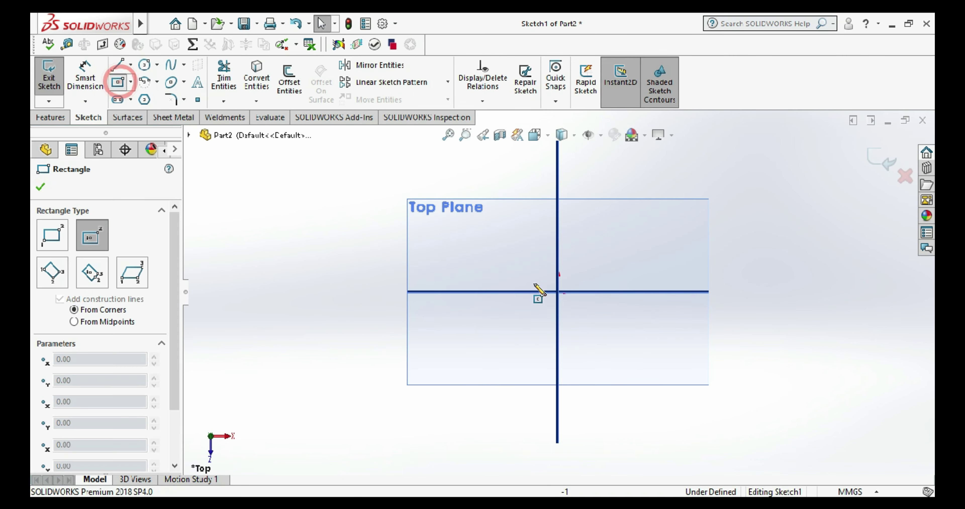
pyautogui.click(558, 292)
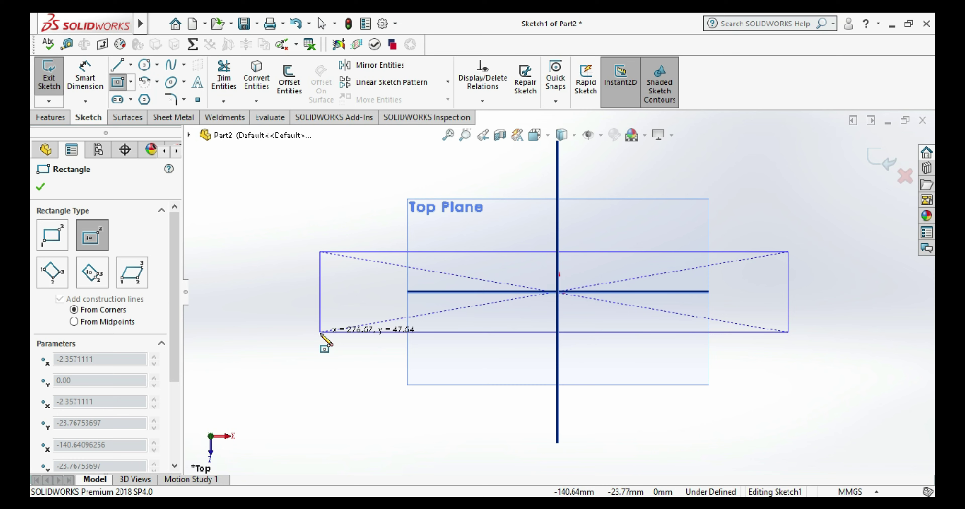
pyautogui.click(320, 333)
pyautogui.click(77, 85)
pyautogui.click(321, 298)
pyautogui.click(263, 289)
pyautogui.write('40')
pyautogui.press('Return')
# - Dimension the rectangle's width to 200 mm and exit the sketch
pyautogui.click(306, 359)
pyautogui.click(349, 327)
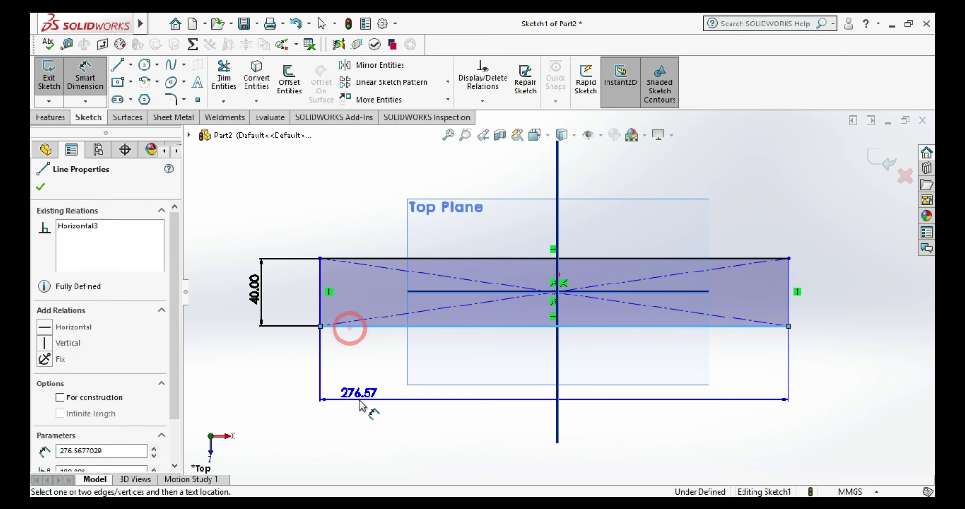
pyautogui.click(362, 399)
pyautogui.write('2')
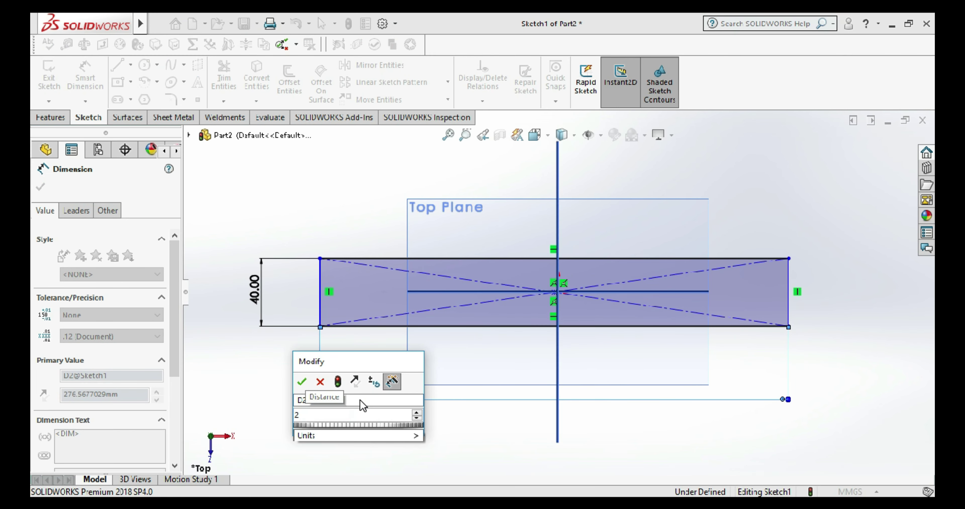
pyautogui.write('00')
pyautogui.press('Return')
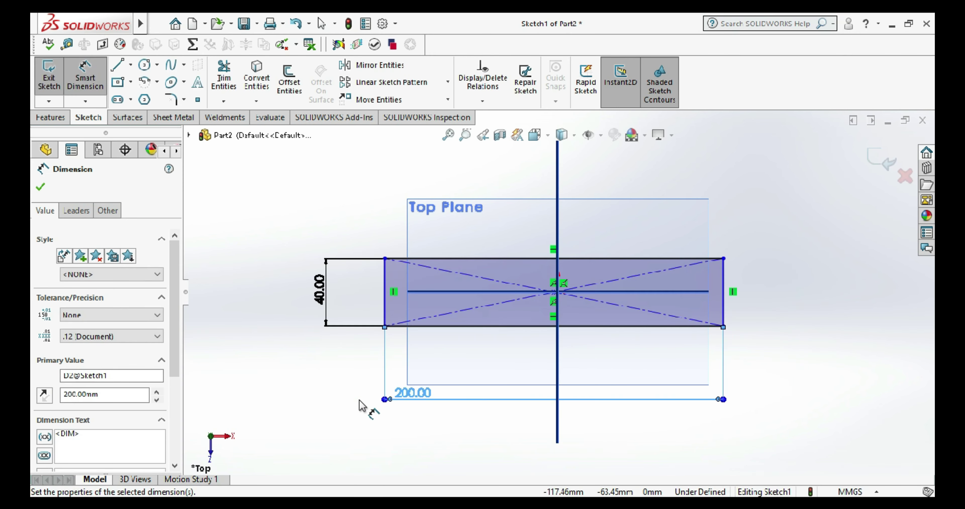
pyautogui.click(49, 77)
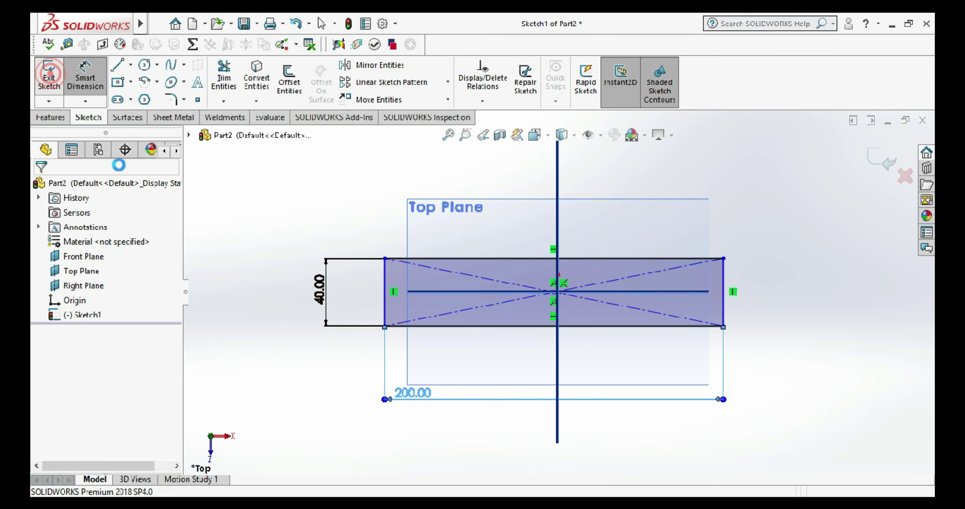
pyautogui.moveTo(488, 356); pyautogui.dragTo(495, 283, button='middle')
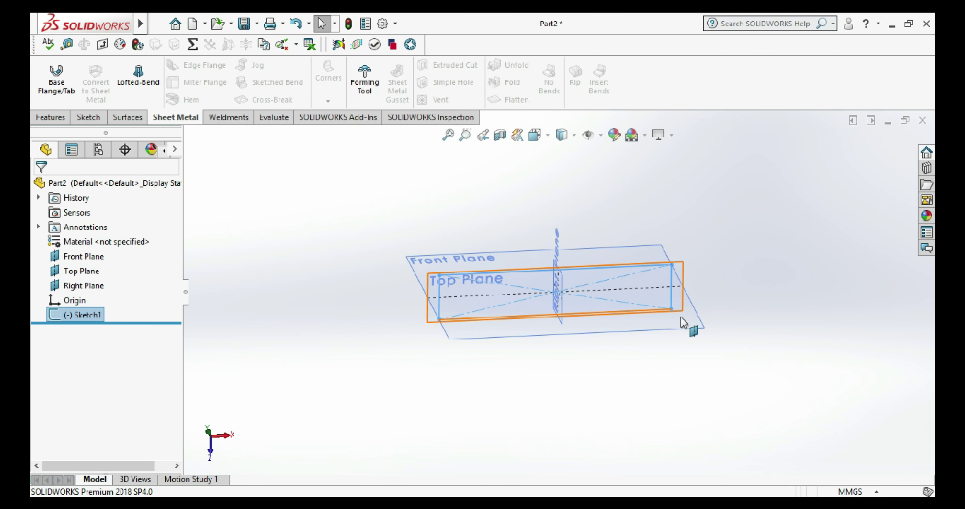
# - Build a 40 mm thick sheet-metal Base Flange from the rectangle in Sketch1
pyautogui.moveTo(681, 391); pyautogui.dragTo(704, 327, button='middle')
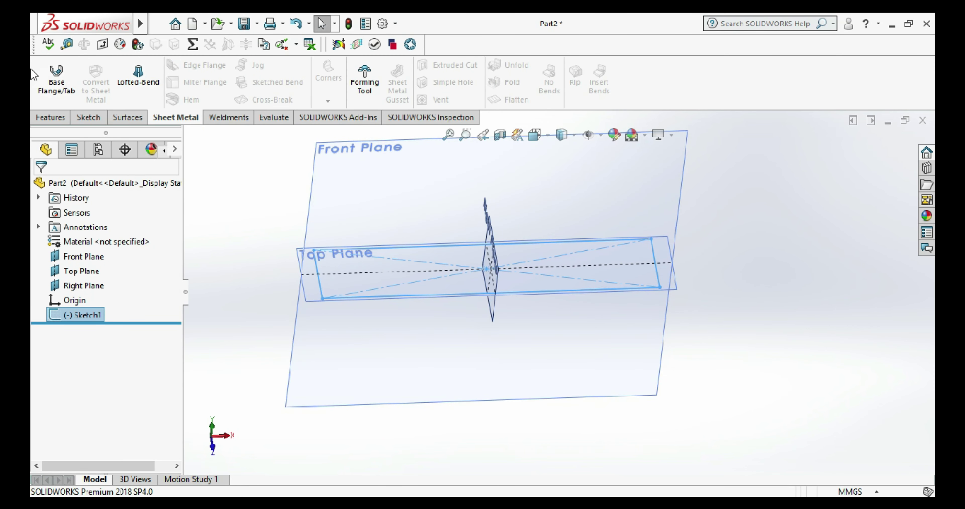
pyautogui.click(57, 81)
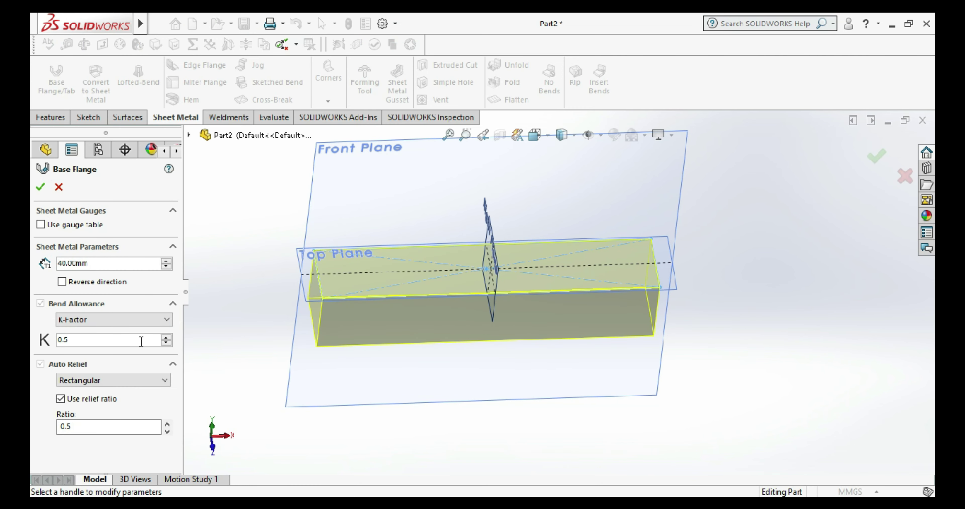
pyautogui.click(43, 190)
pyautogui.moveTo(766, 376)
pyautogui.mouseDown(button='middle')
pyautogui.moveTo(707, 274)
pyautogui.moveTo(625, 288)
pyautogui.mouseUp(button='middle')
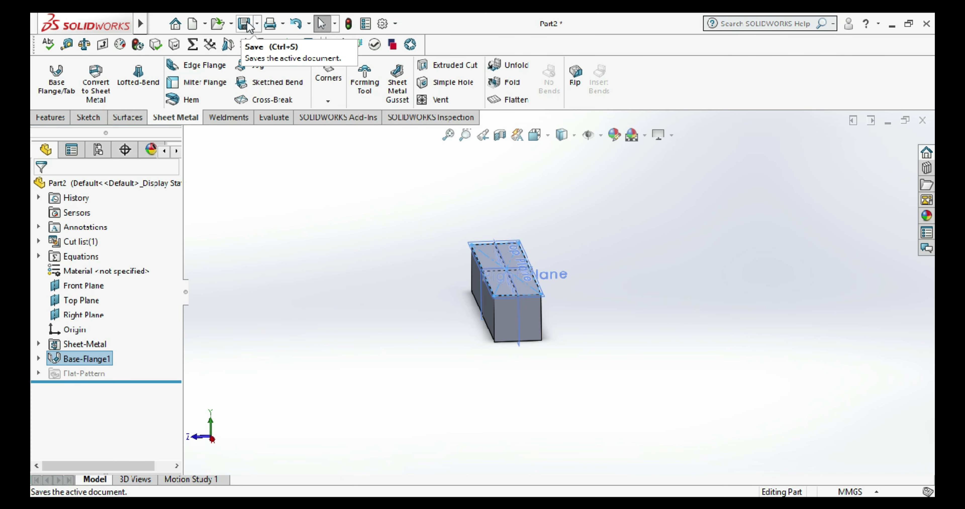
# - Save the 40 mm block part as 'Top Plate' in the Small Rolling Machine folder
pyautogui.click(244, 24)
pyautogui.write('Top Plate')
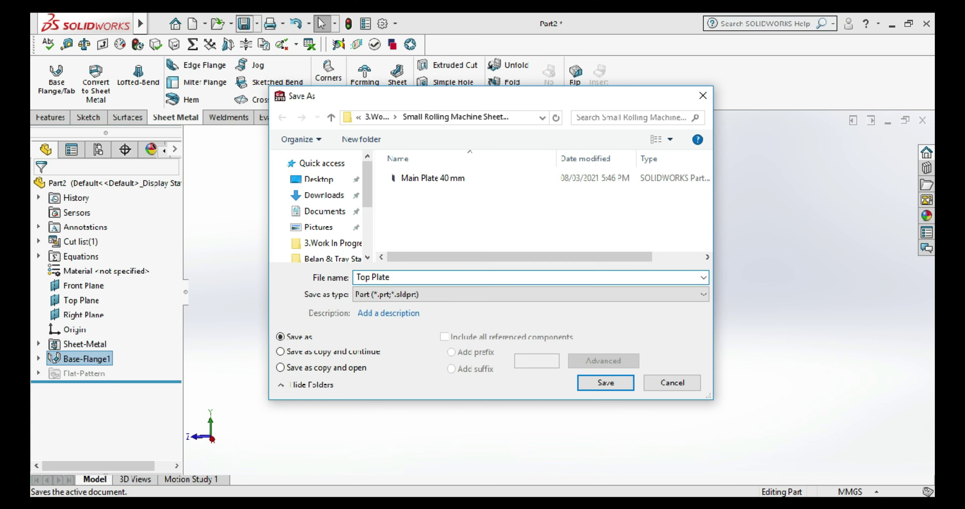
pyautogui.click(607, 383)
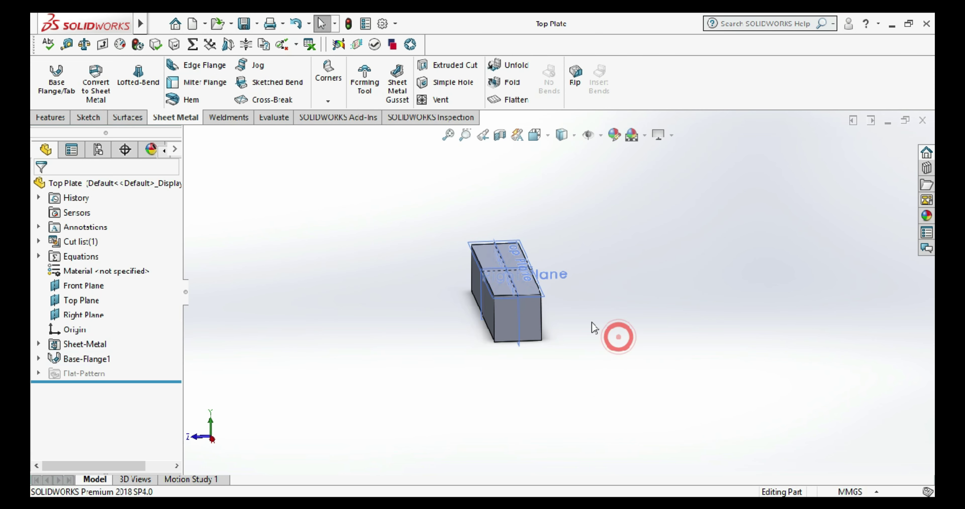
pyautogui.hotkey('ctrl', '7')
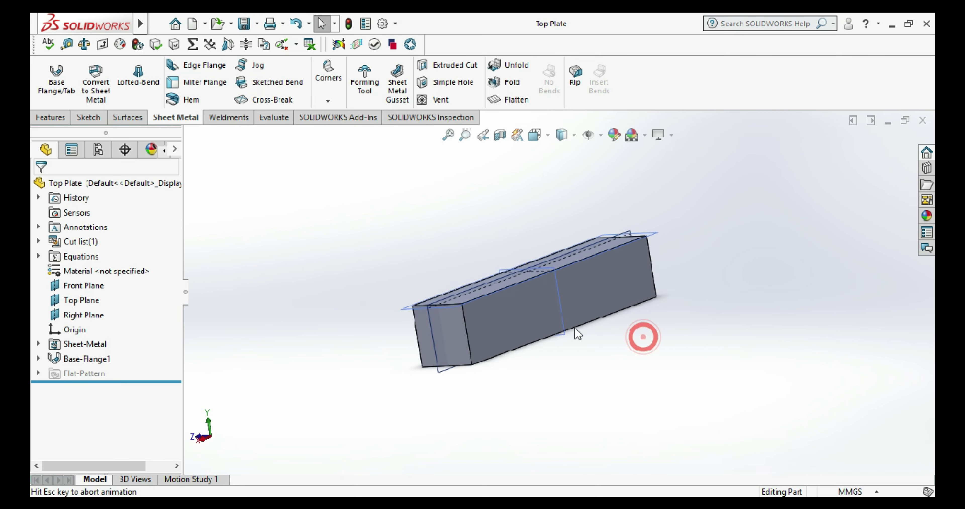
# - Close Top Plate and create another new part document
pyautogui.click(922, 120)
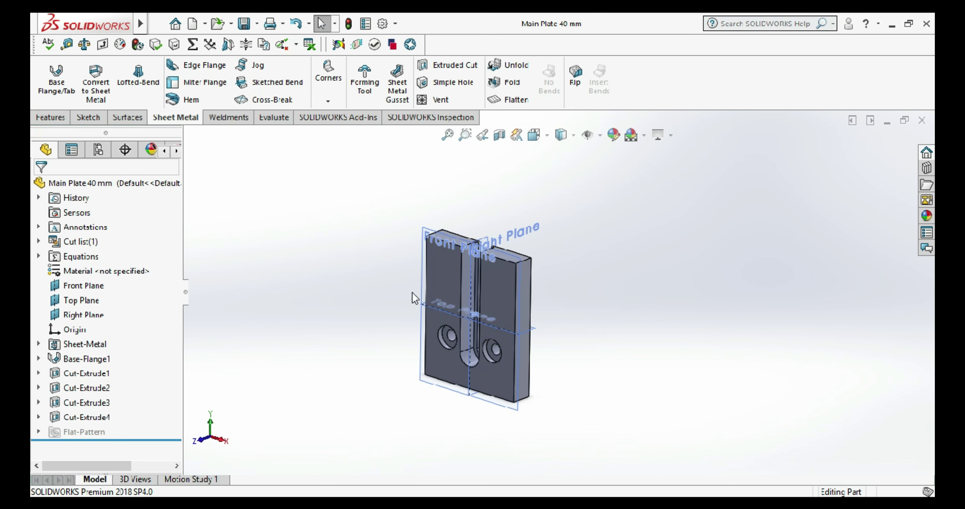
pyautogui.click(194, 25)
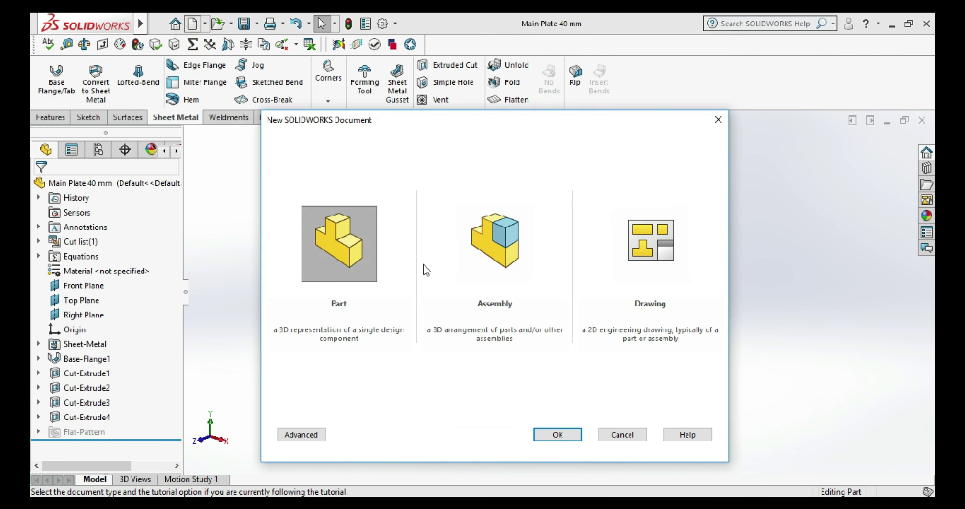
pyautogui.doubleClick(354, 235)
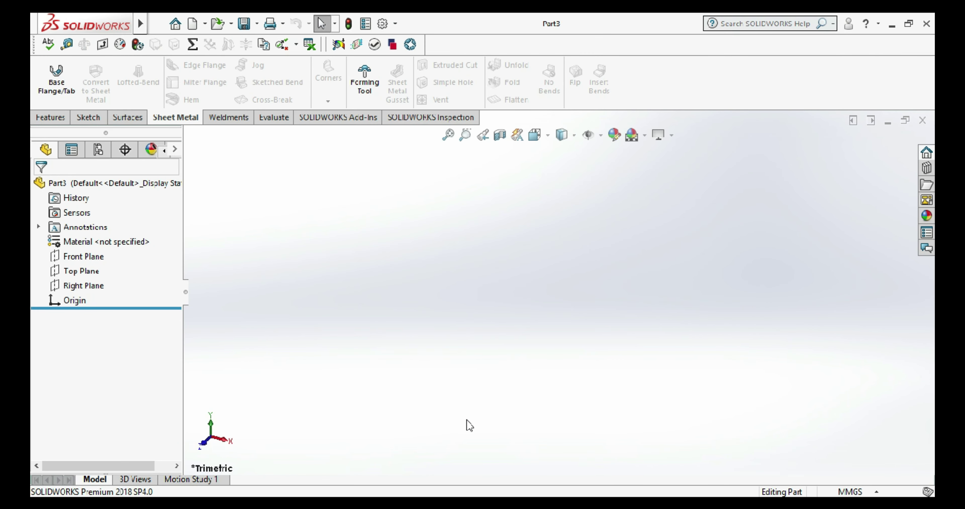
# - Show the Front, Top and Right planes and begin a sketch on the Front Plane
pyautogui.moveTo(113, 250); pyautogui.dragTo(90, 288)
pyautogui.rightClick(92, 295)
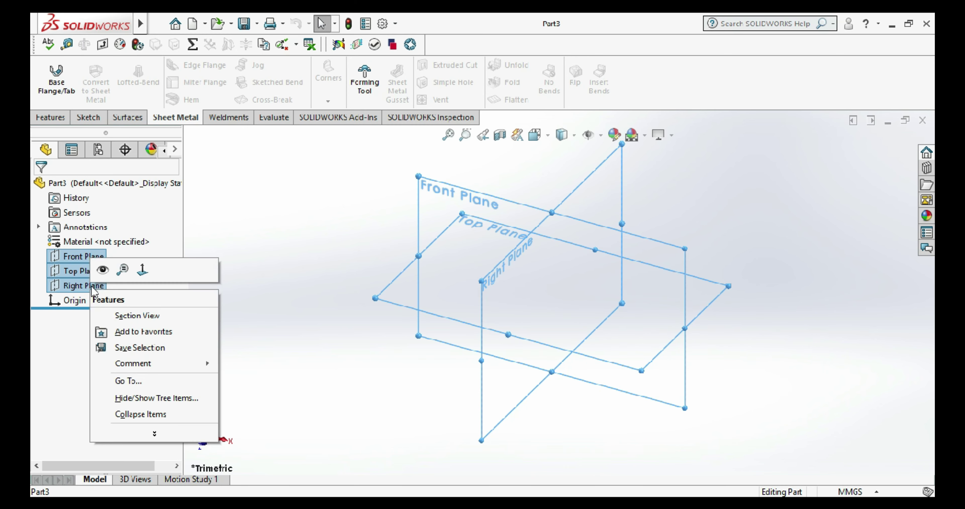
pyautogui.click(105, 270)
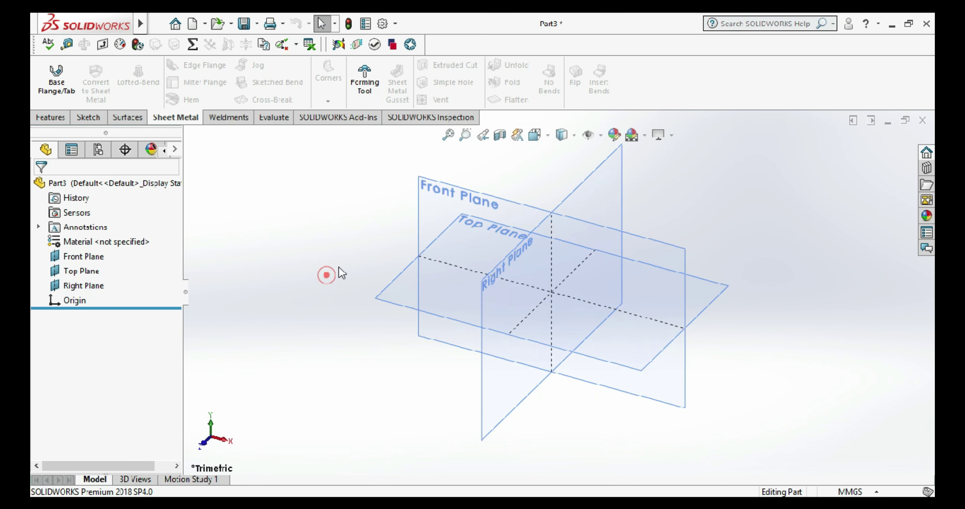
pyautogui.rightClick(452, 194)
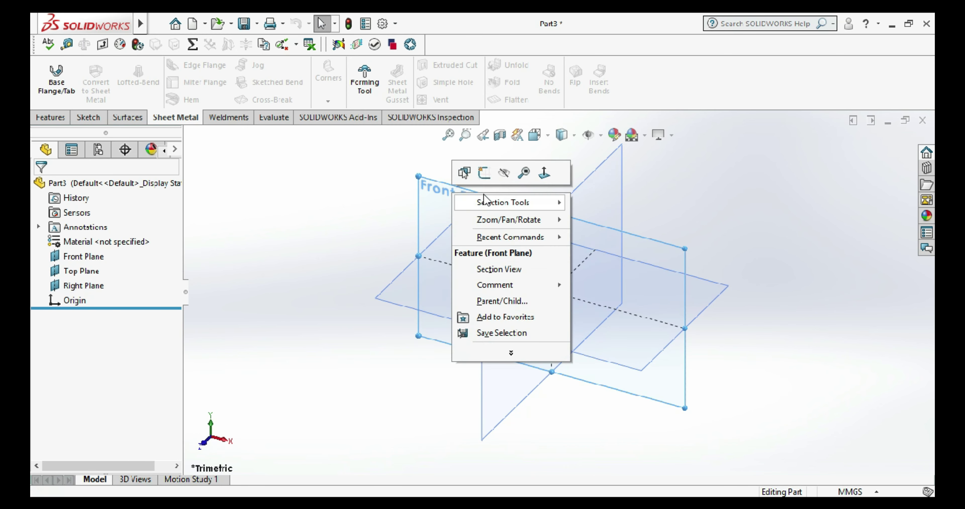
pyautogui.click(484, 173)
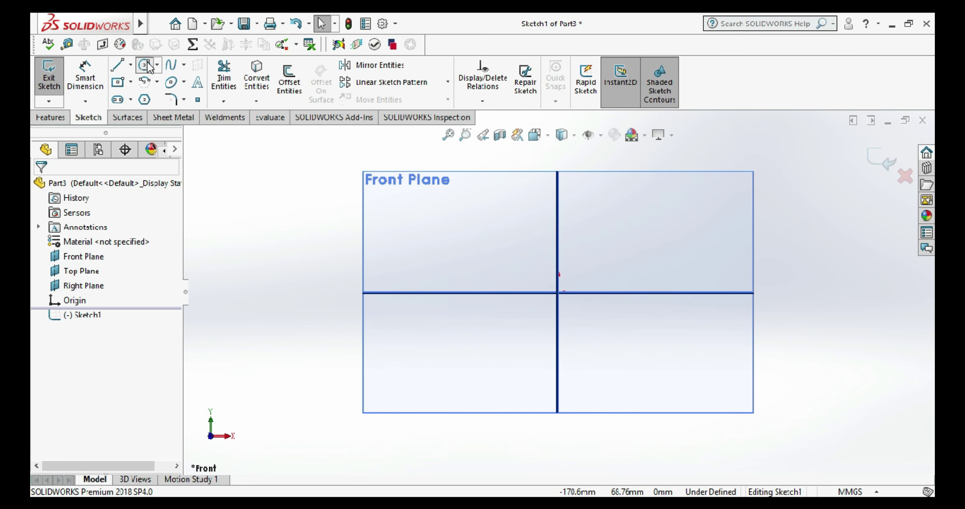
# - Sketch a 40 mm diameter circle centred on the origin and exit the sketch
pyautogui.click(145, 66)
pyautogui.click(557, 292)
pyautogui.click(526, 334)
pyautogui.moveTo(526, 334); pyautogui.dragTo(555, 295, button='right')
pyautogui.click(537, 341)
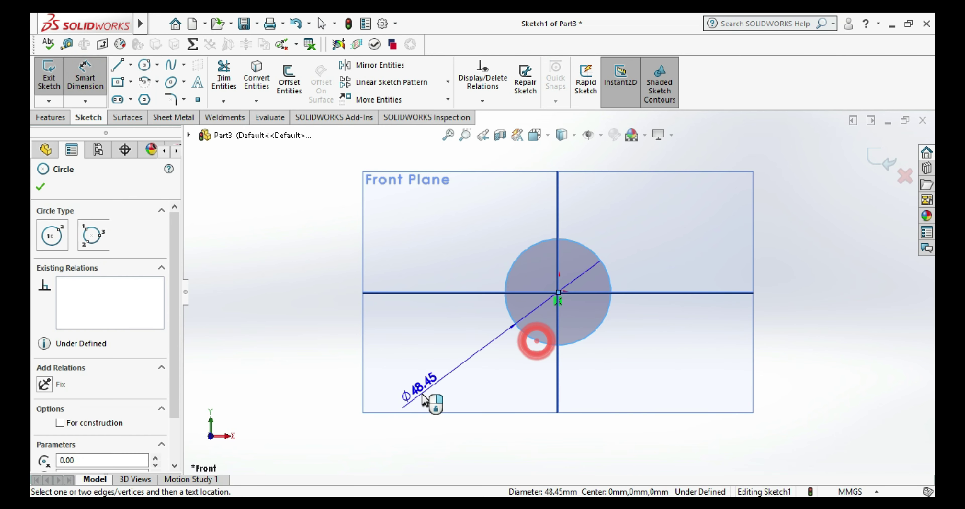
pyautogui.click(425, 399)
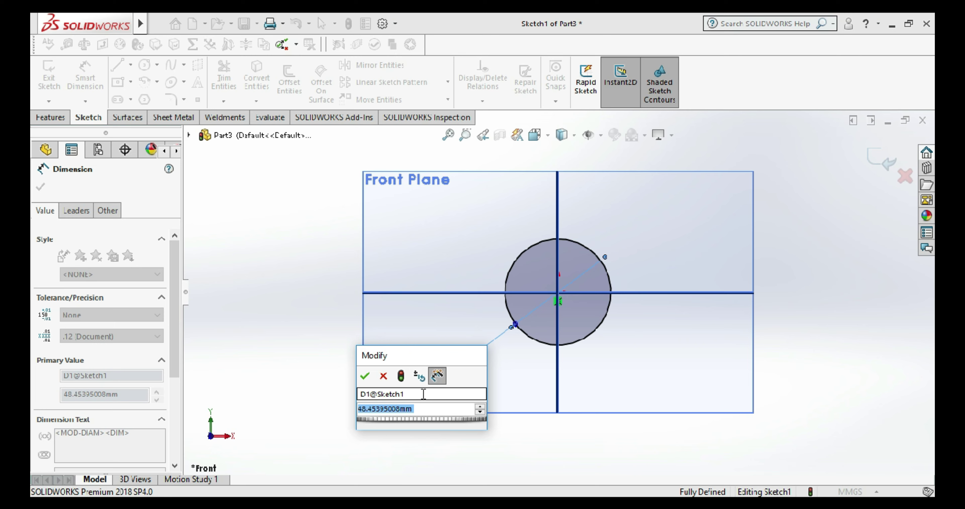
pyautogui.write('40')
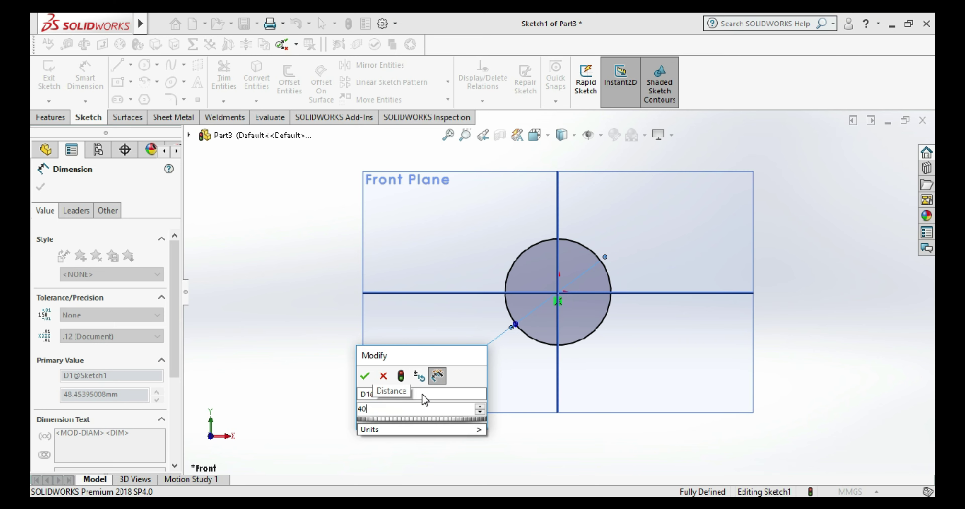
pyautogui.press('Return')
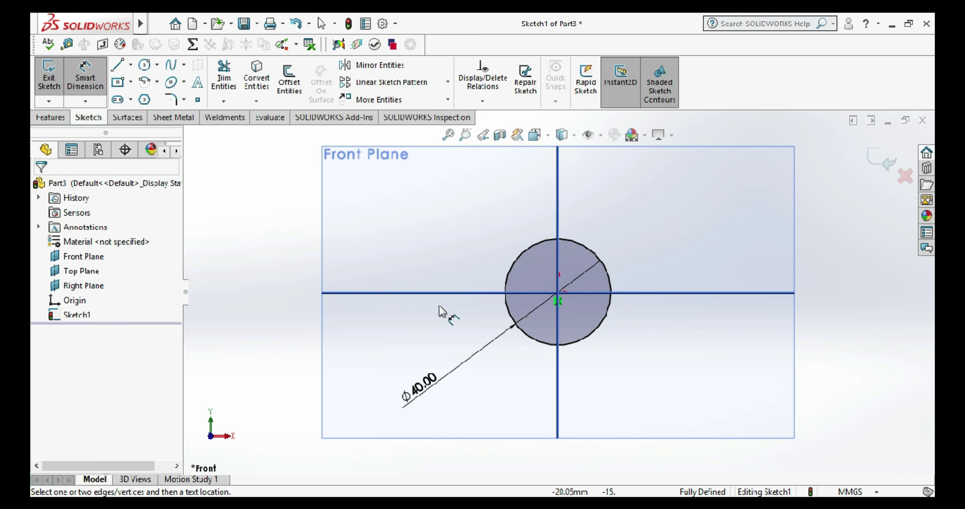
pyautogui.click(49, 77)
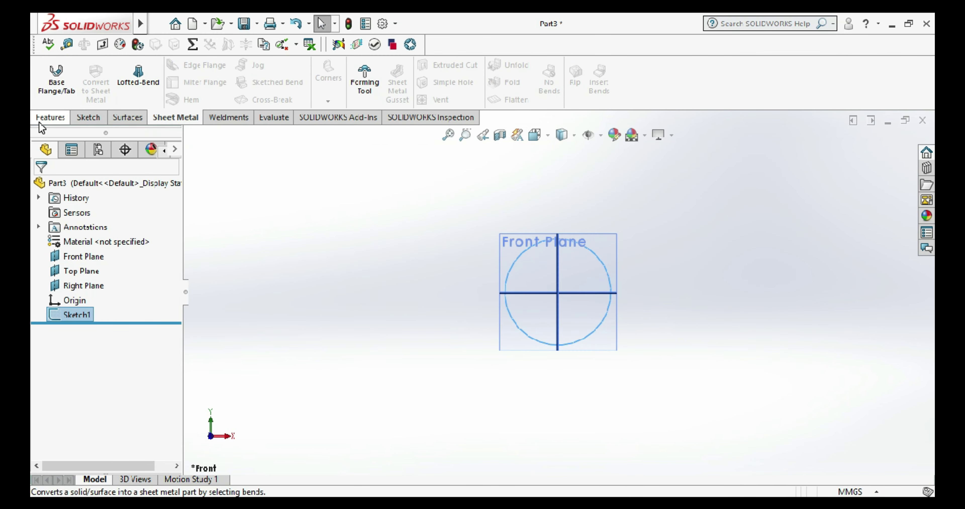
# - Extrude the circle 550 mm blind into a solid cylinder, Boss-Extrude1
pyautogui.click(49, 117)
pyautogui.click(55, 77)
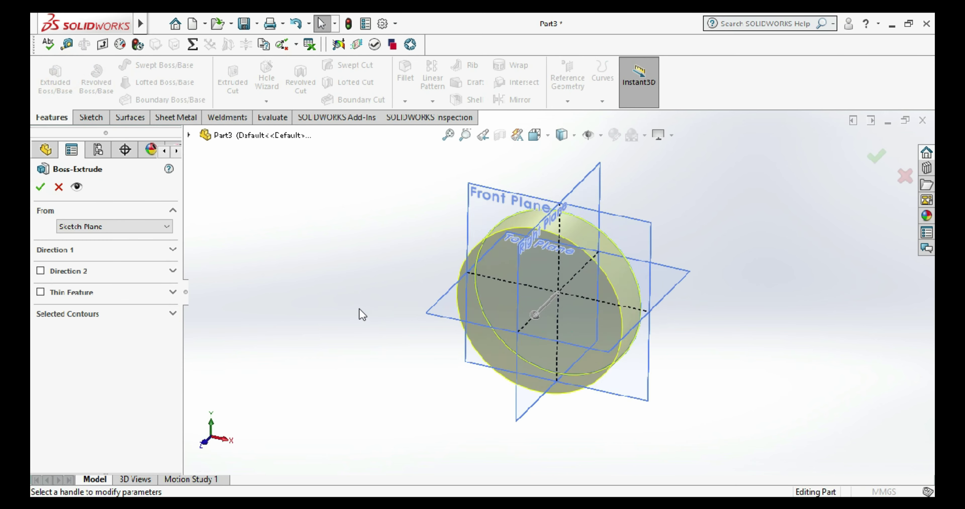
pyautogui.click(73, 251)
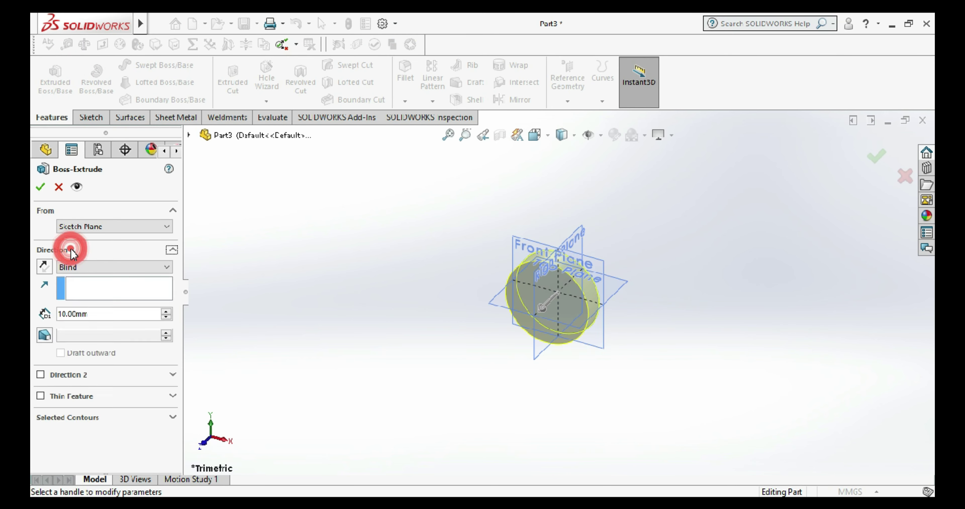
pyautogui.moveTo(92, 313); pyautogui.dragTo(55, 316)
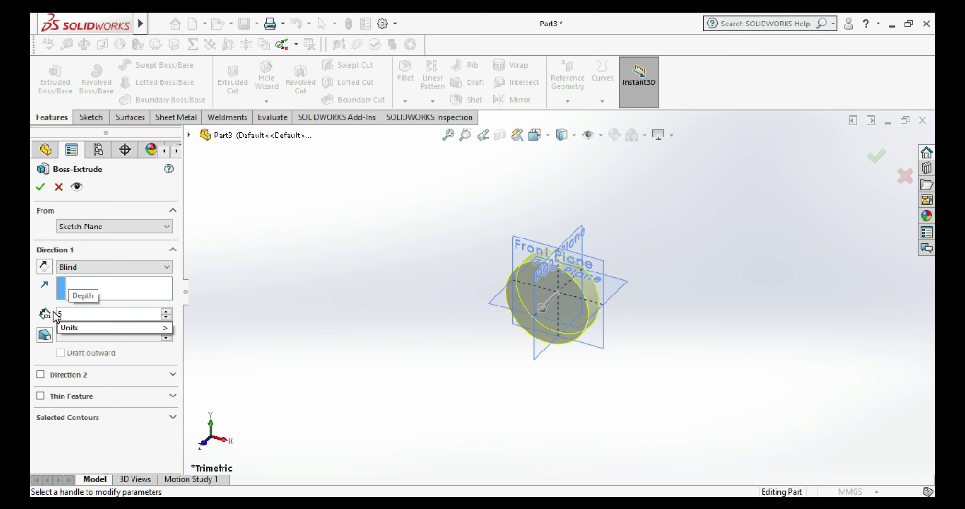
pyautogui.press('Return')
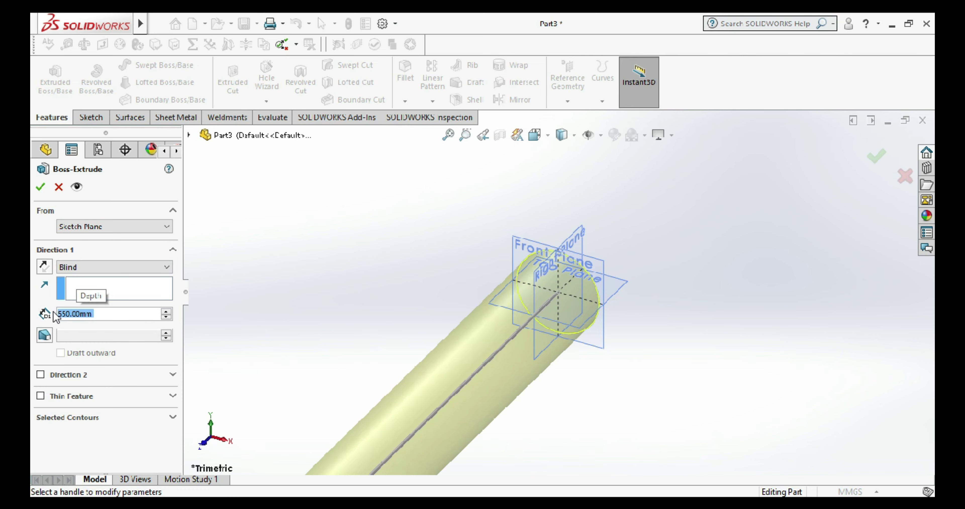
pyautogui.click(40, 186)
pyautogui.scroll(3, 442, 301)
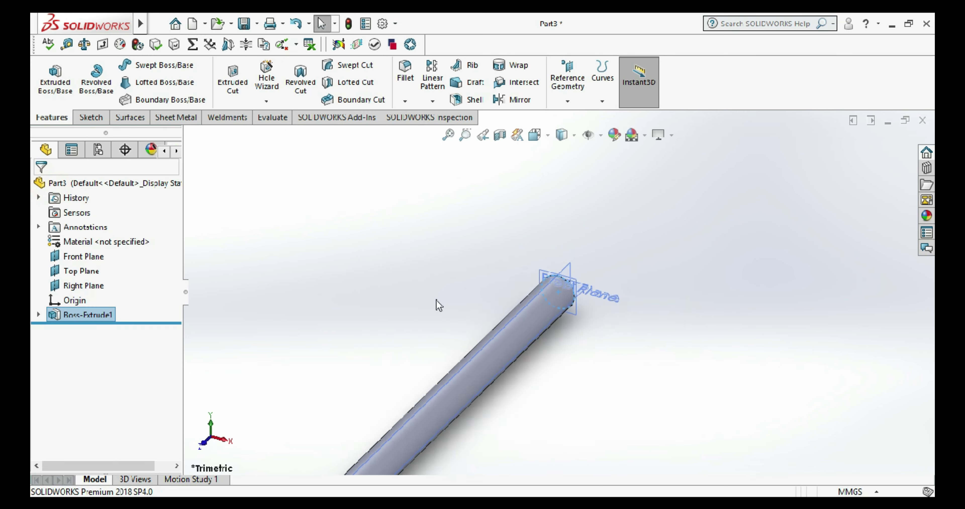
pyautogui.scroll(3, 471, 351)
pyautogui.scroll(-2, 471, 351)
pyautogui.scroll(-3, 485, 388)
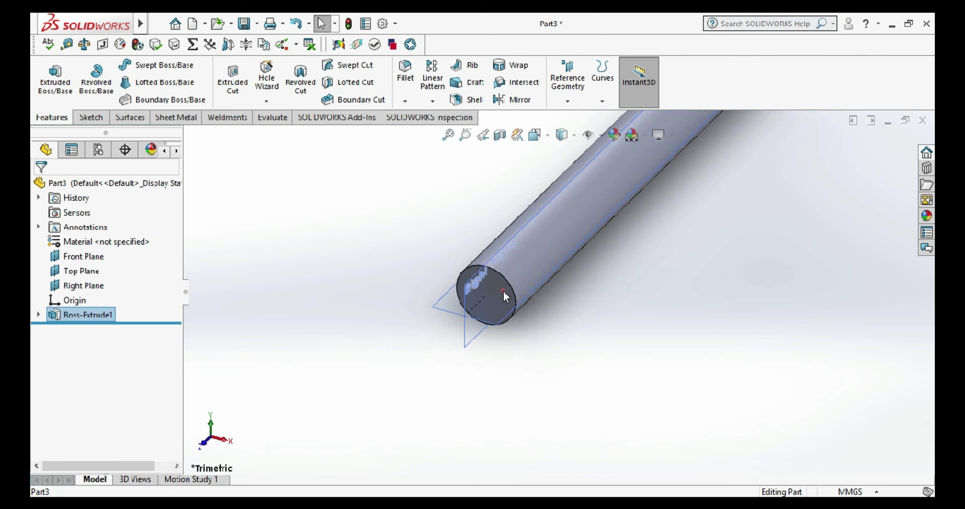
# - Start a sketch on the cylinder's end face, viewed normal to it
pyautogui.click(504, 296)
pyautogui.rightClick(504, 296)
pyautogui.click(535, 208)
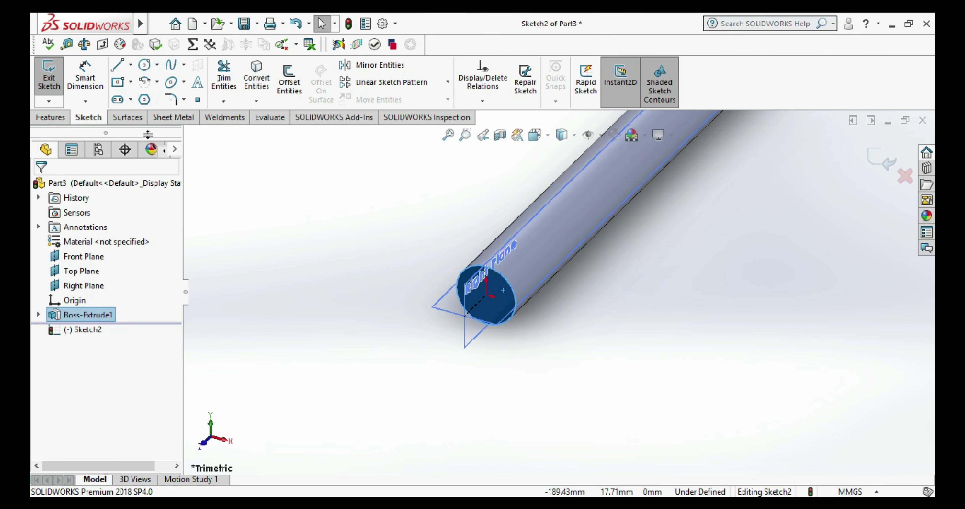
pyautogui.click(143, 65)
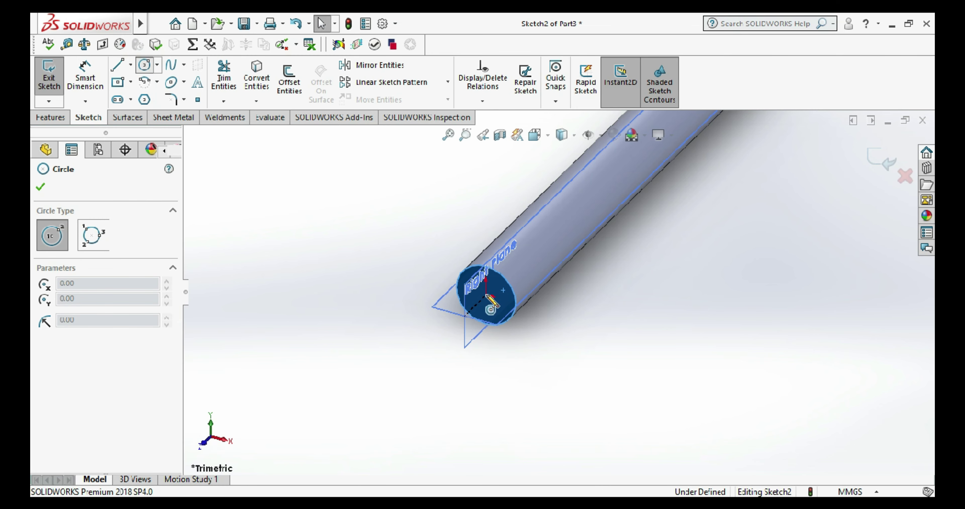
pyautogui.hotkey('ctrl', '8')
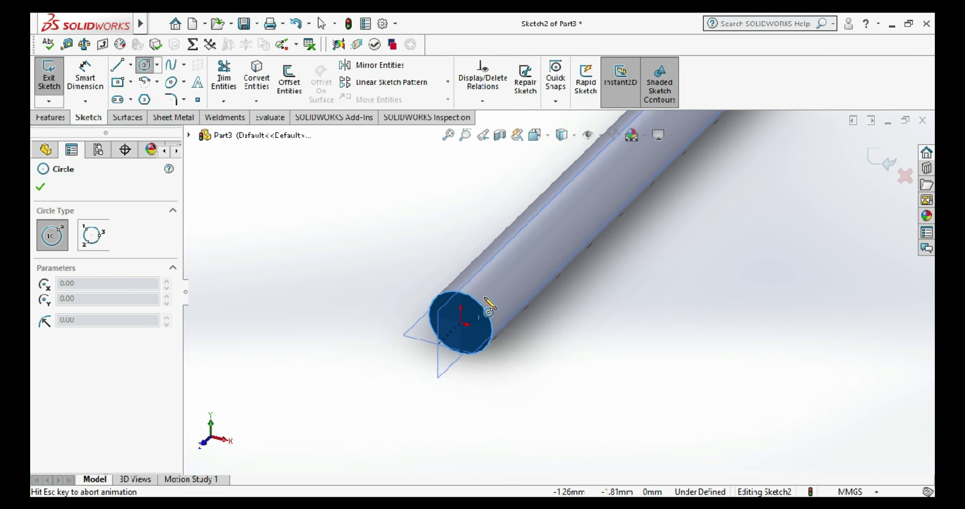
# - Draw a 20 mm diameter circle centred on the origin and exit the sketch
pyautogui.click(557, 293)
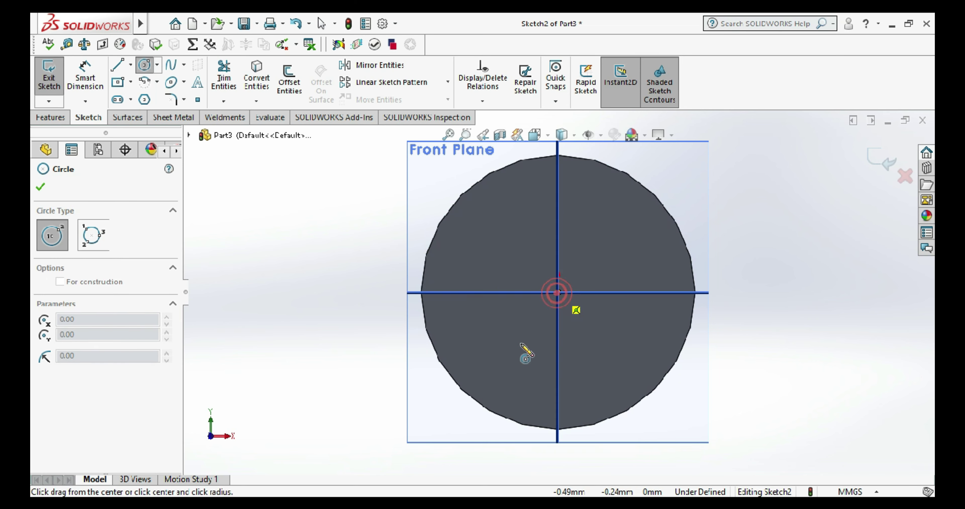
pyautogui.click(522, 348)
pyautogui.click(86, 75)
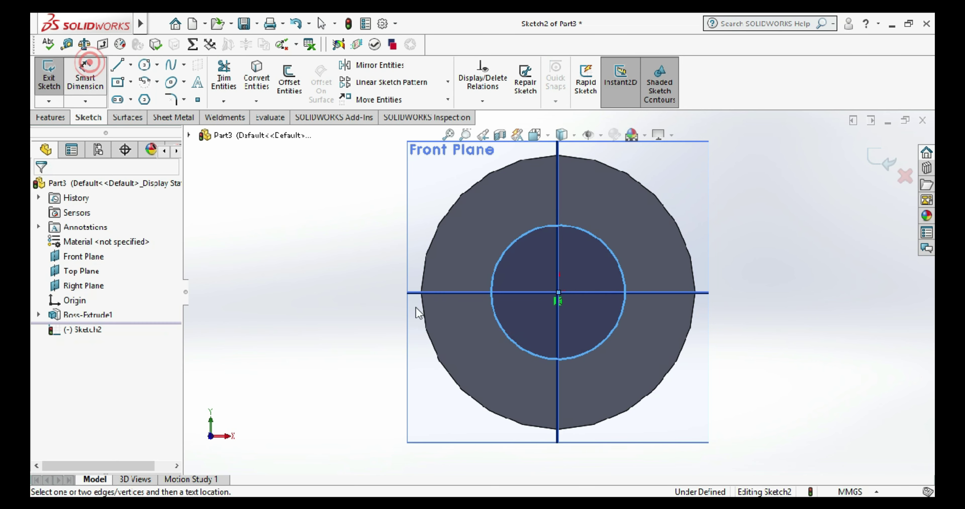
pyautogui.click(502, 329)
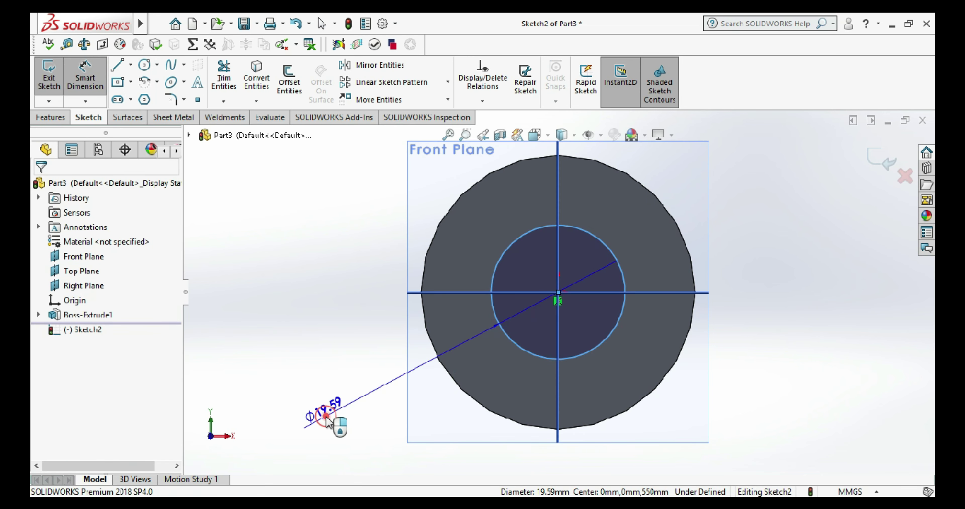
pyautogui.click(327, 420)
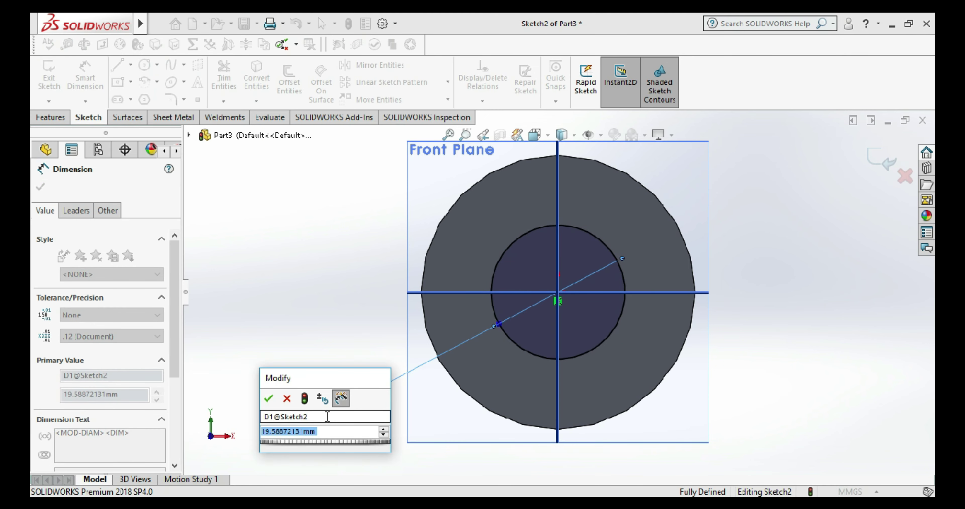
pyautogui.write('20')
pyautogui.press('Return')
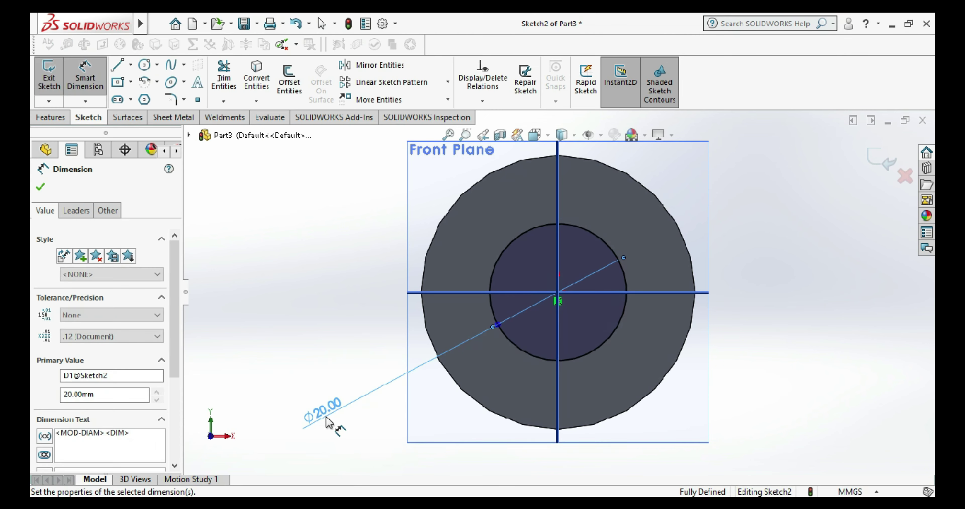
pyautogui.click(311, 301)
pyautogui.click(49, 73)
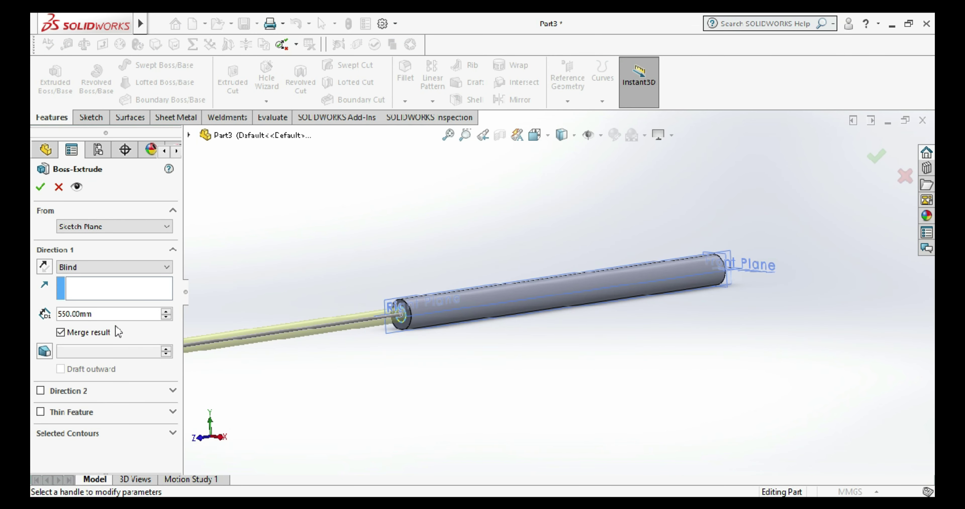
# - Extrude the 20 mm circle 40 mm to form the shaft step, Boss-Extrude2
pyautogui.doubleClick(115, 315)
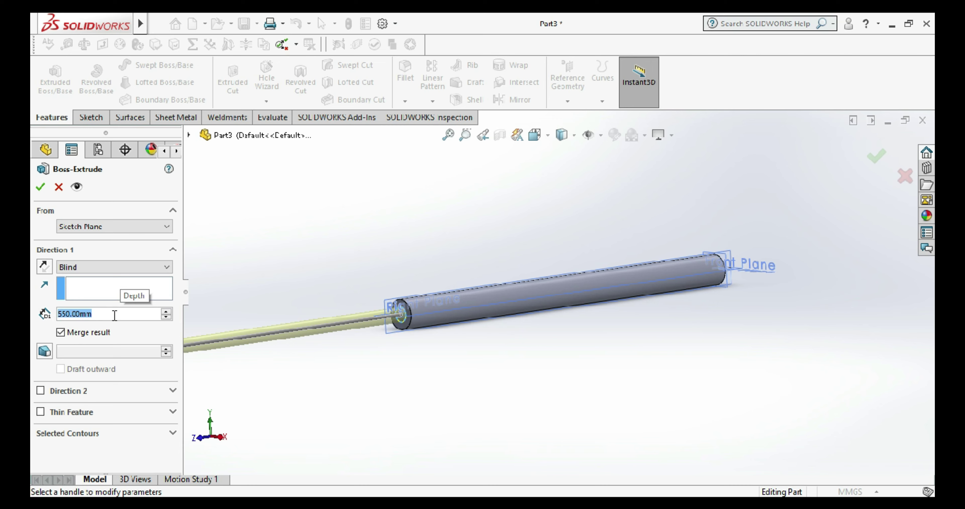
pyautogui.write('60')
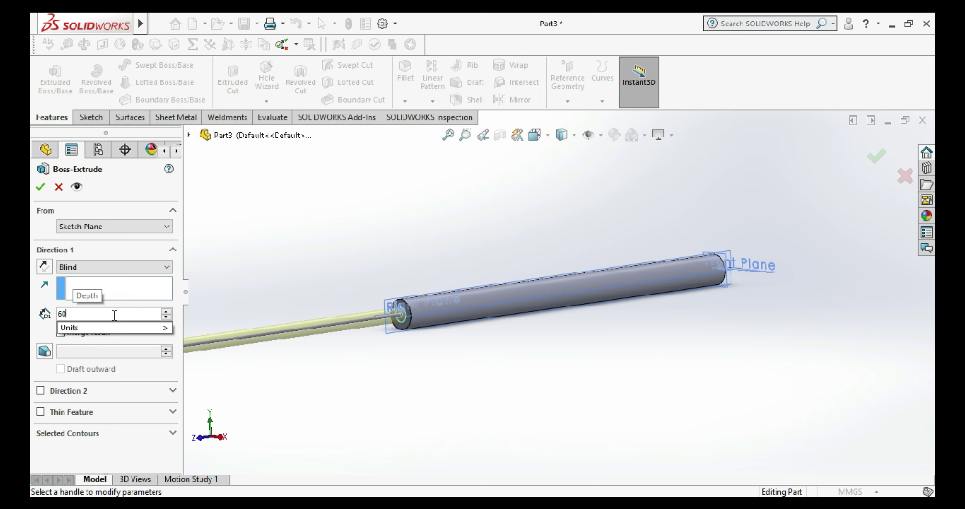
pyautogui.press('BackSpace')
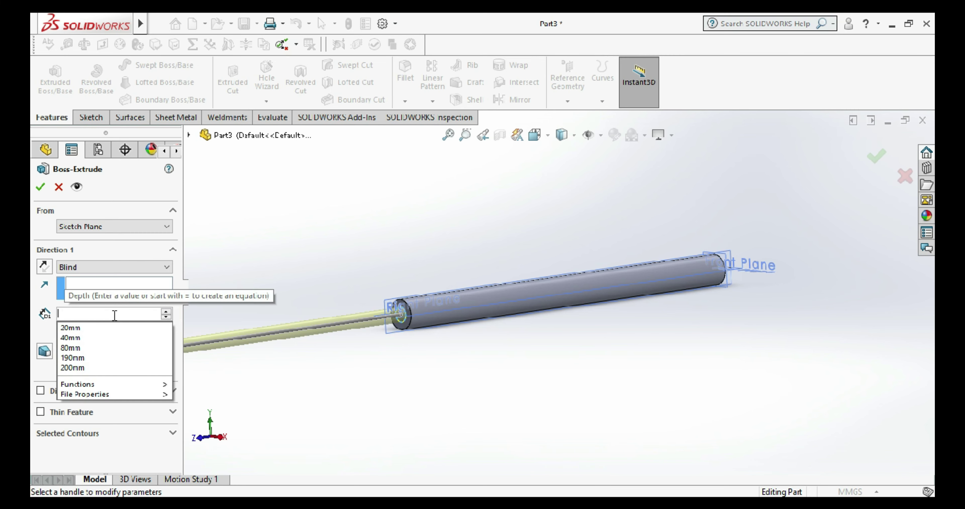
pyautogui.write('40')
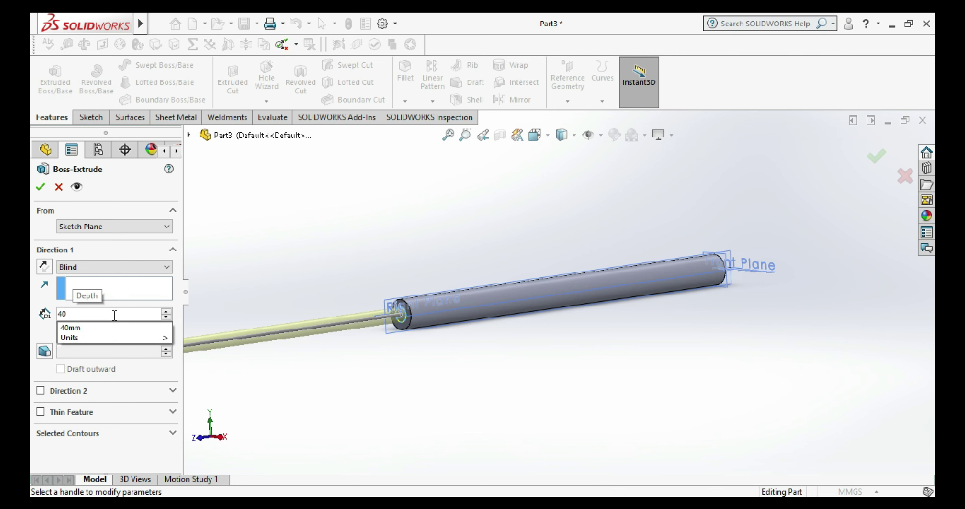
pyautogui.press('Return')
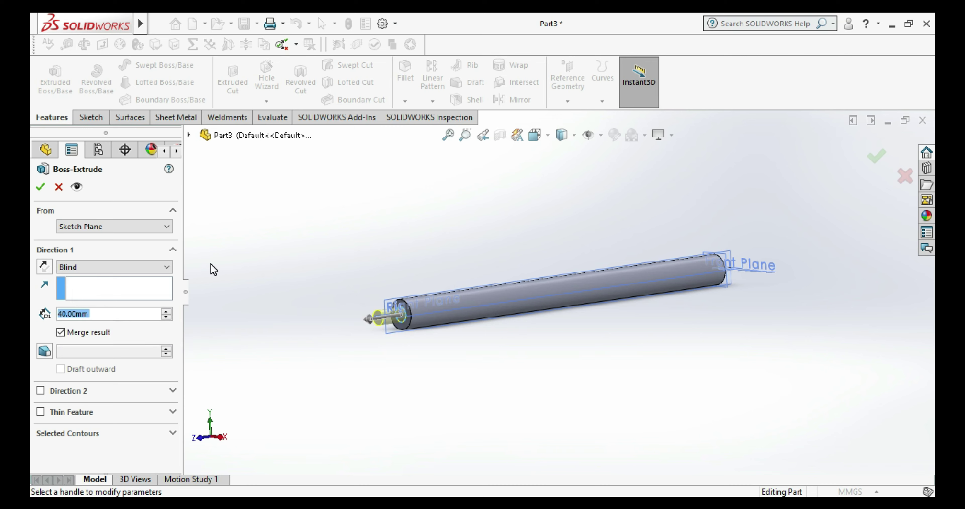
pyautogui.click(41, 189)
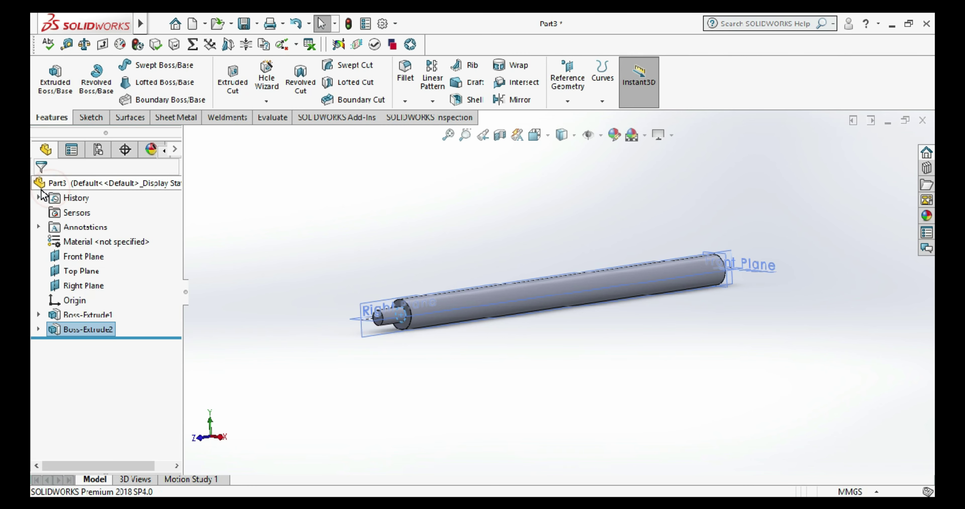
# - Start a sketch on the shaft's opposite end face
pyautogui.moveTo(628, 296); pyautogui.dragTo(599, 292, button='middle')
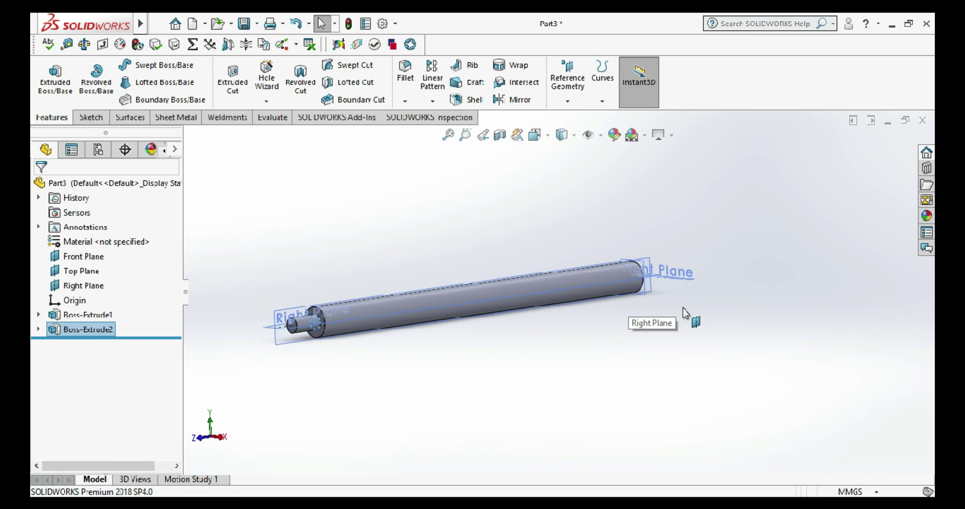
pyautogui.scroll(-5, 607, 299)
pyautogui.rightClick(613, 303)
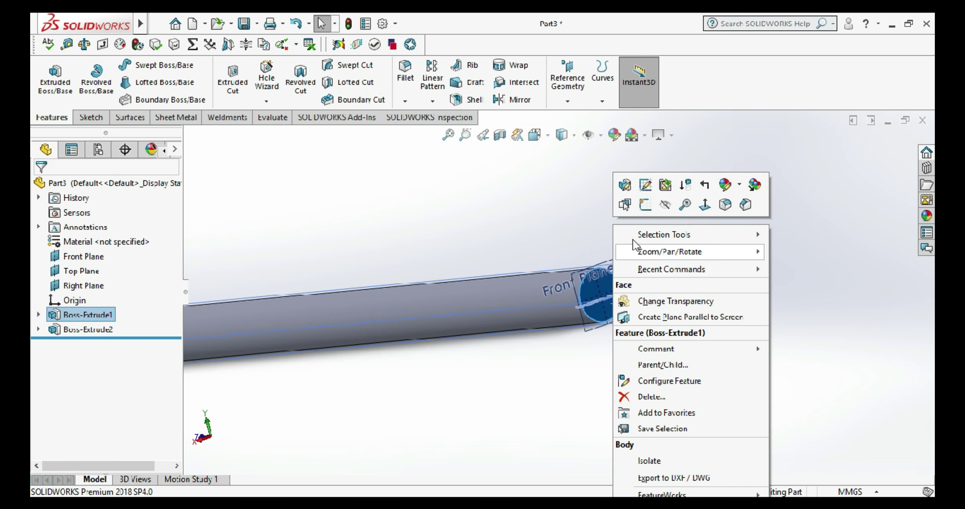
pyautogui.click(644, 205)
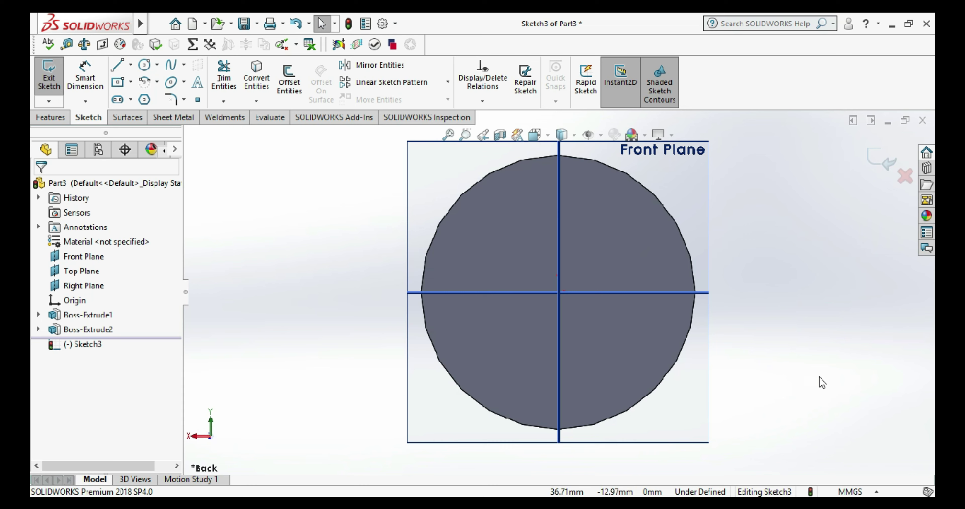
# - Draw a 20 mm diameter circle at the origin and exit the sketch
pyautogui.click(818, 378)
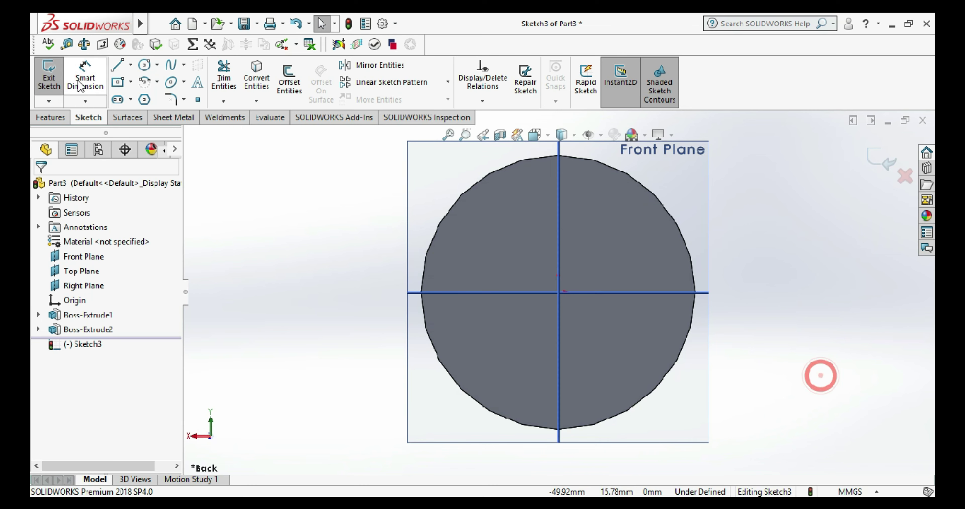
pyautogui.click(144, 64)
pyautogui.click(558, 292)
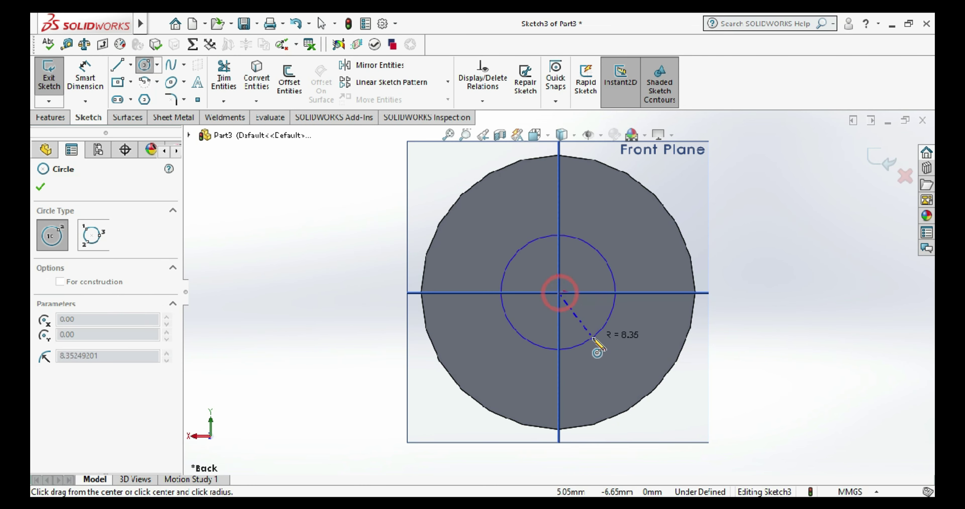
pyautogui.click(591, 338)
pyautogui.click(85, 75)
pyautogui.click(597, 328)
pyautogui.click(774, 389)
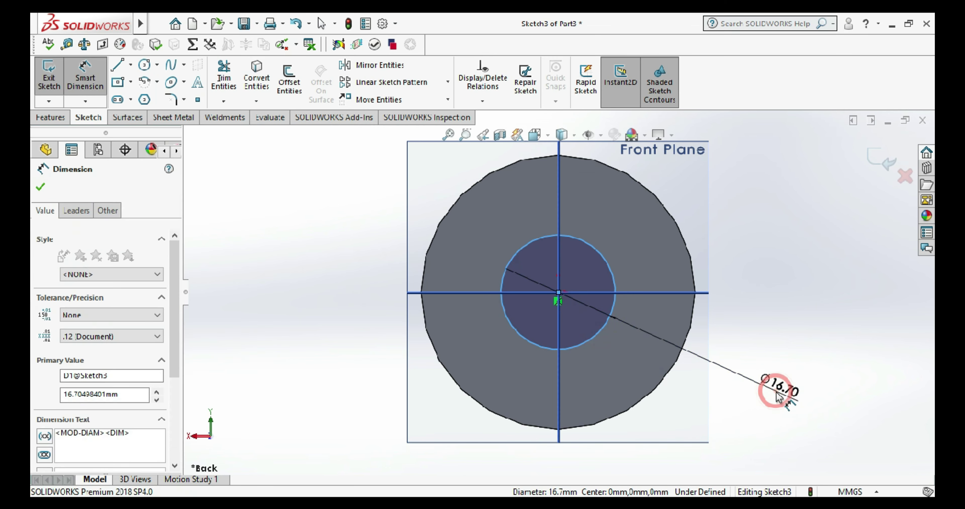
pyautogui.write('20')
pyautogui.press('Return')
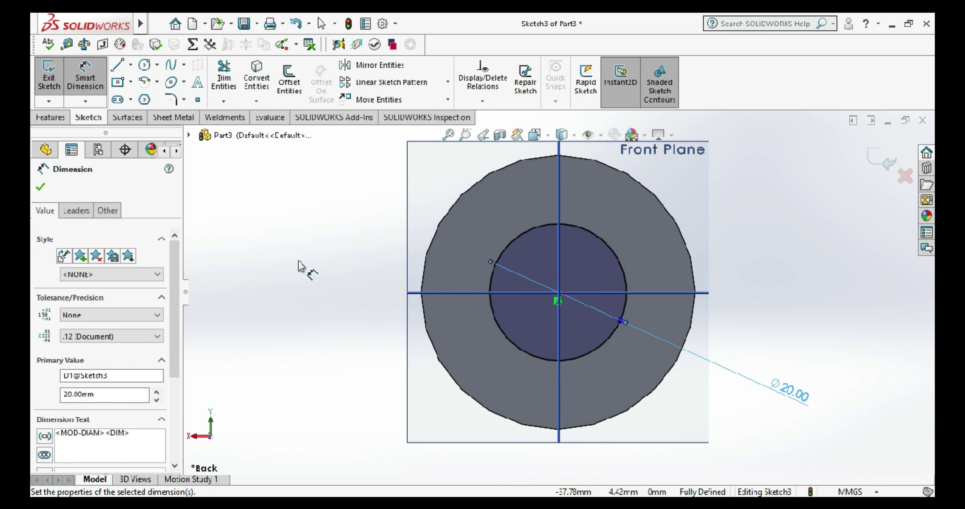
pyautogui.click(298, 259)
pyautogui.click(56, 86)
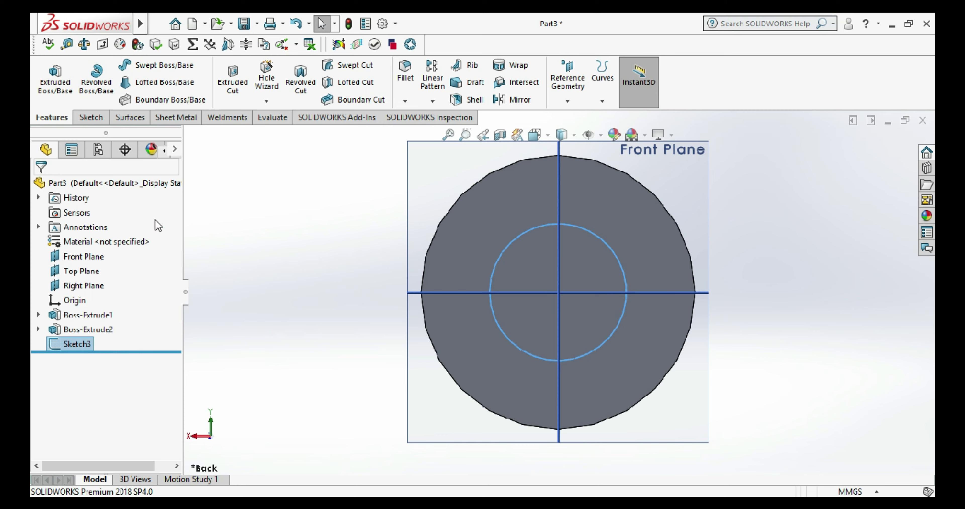
# - Extrude the 20 mm circle 100 mm as the second end stub, Boss-Extrude3
pyautogui.click(55, 78)
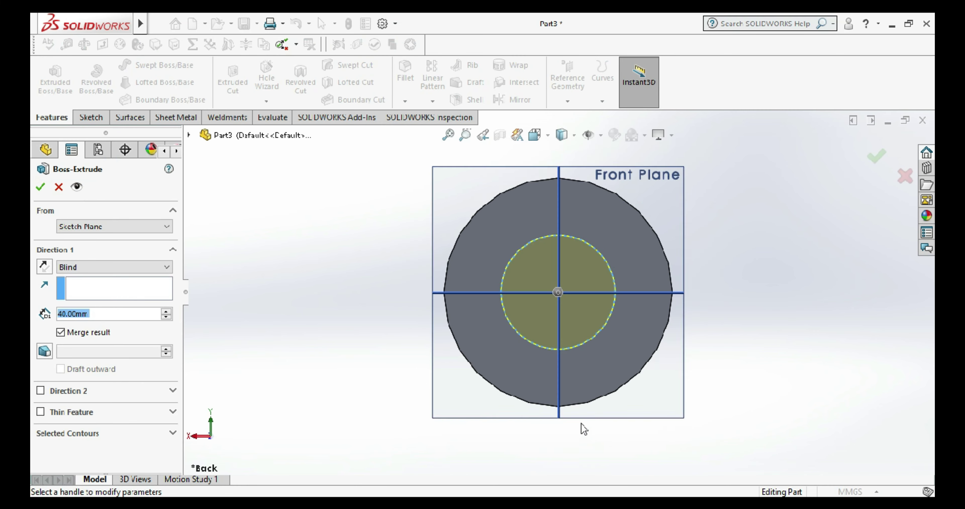
pyautogui.scroll(5, 583, 430)
pyautogui.scroll(3, 596, 389)
pyautogui.moveTo(560, 370); pyautogui.dragTo(505, 292, button='middle')
pyautogui.rightClick(506, 292)
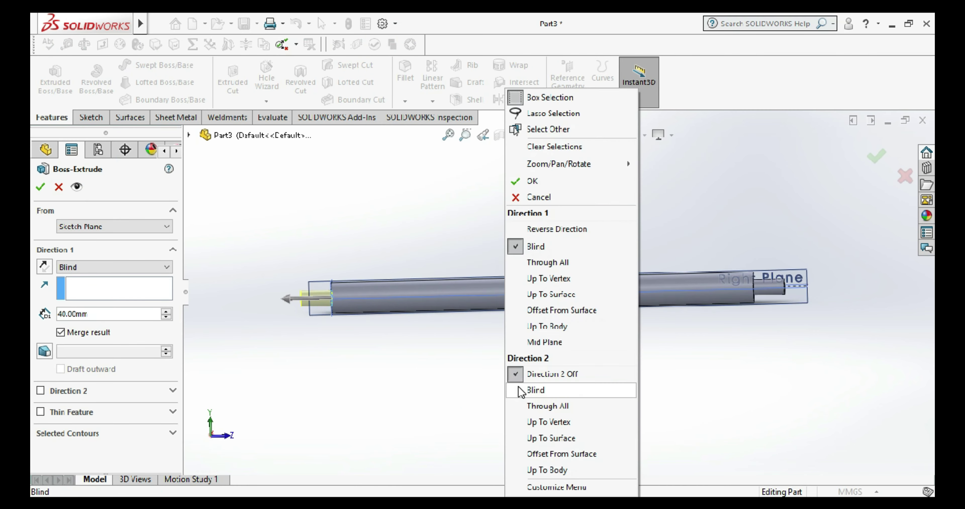
pyautogui.click(113, 314)
pyautogui.doubleClick(109, 314)
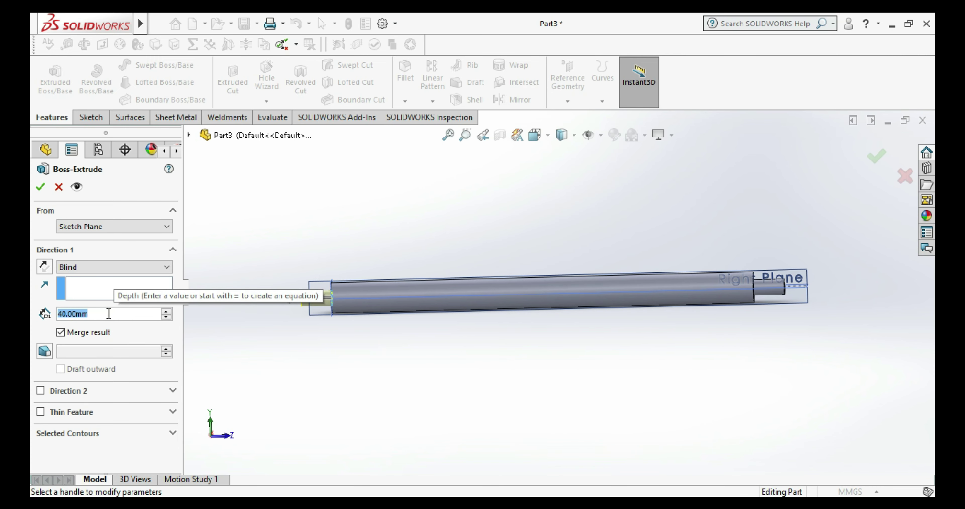
pyautogui.write('100')
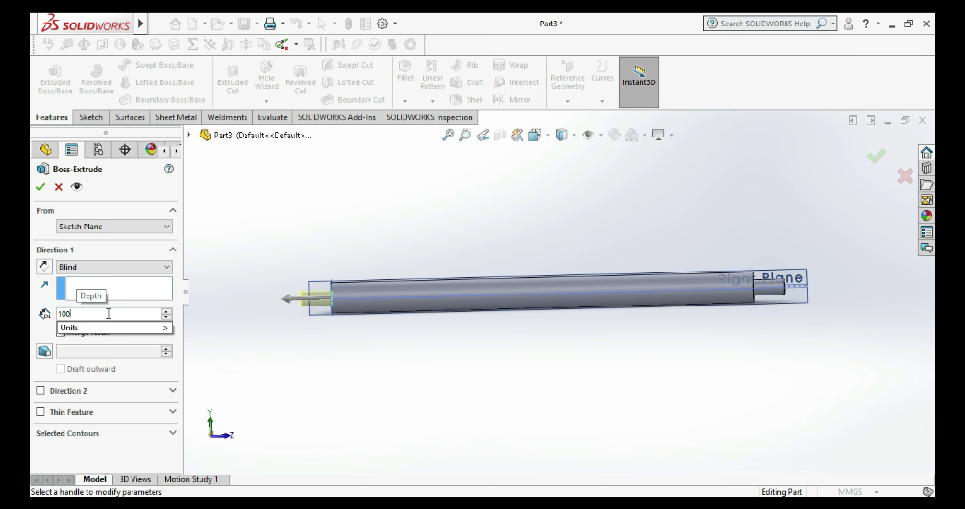
pyautogui.press('Return')
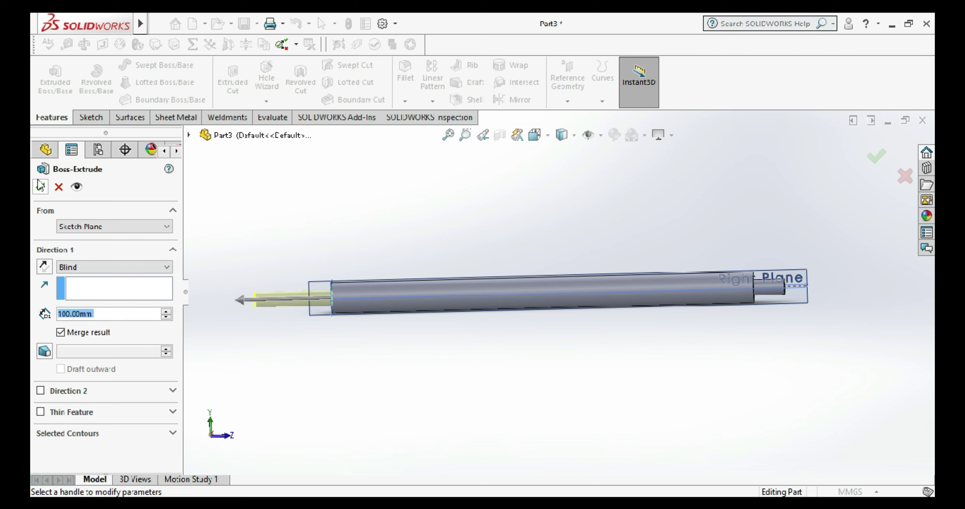
pyautogui.click(41, 187)
pyautogui.middleClick(356, 398)
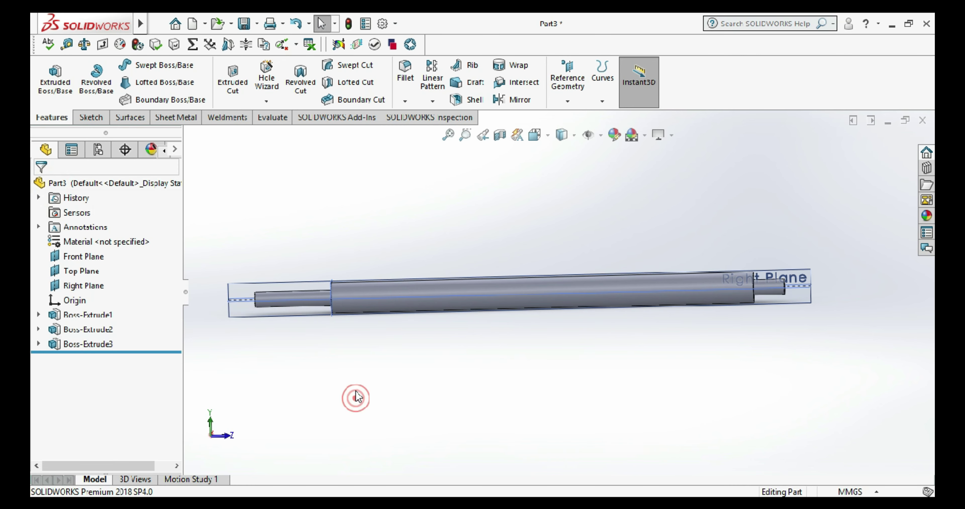
pyautogui.scroll(-2, 500, 334)
pyautogui.scroll(-2, 513, 338)
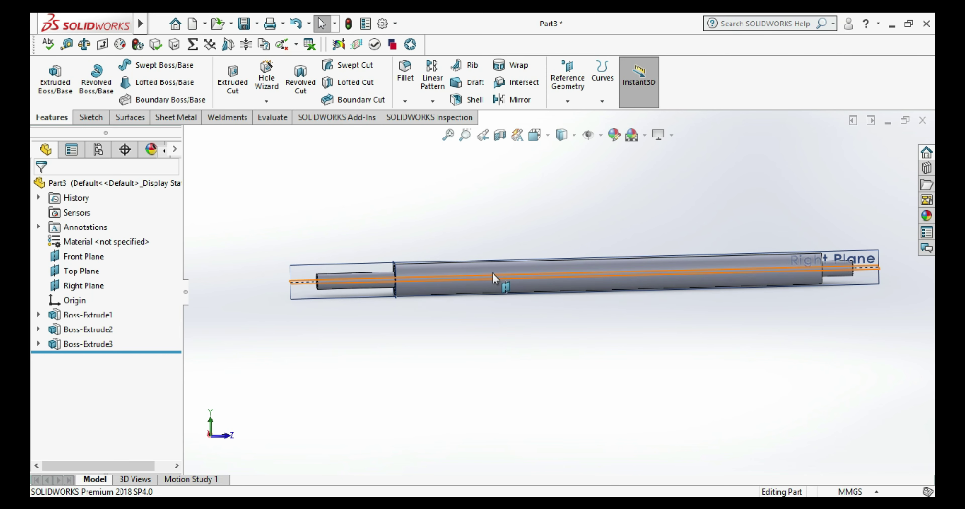
# - Save the part as 'Shaft' and close it
pyautogui.click(244, 23)
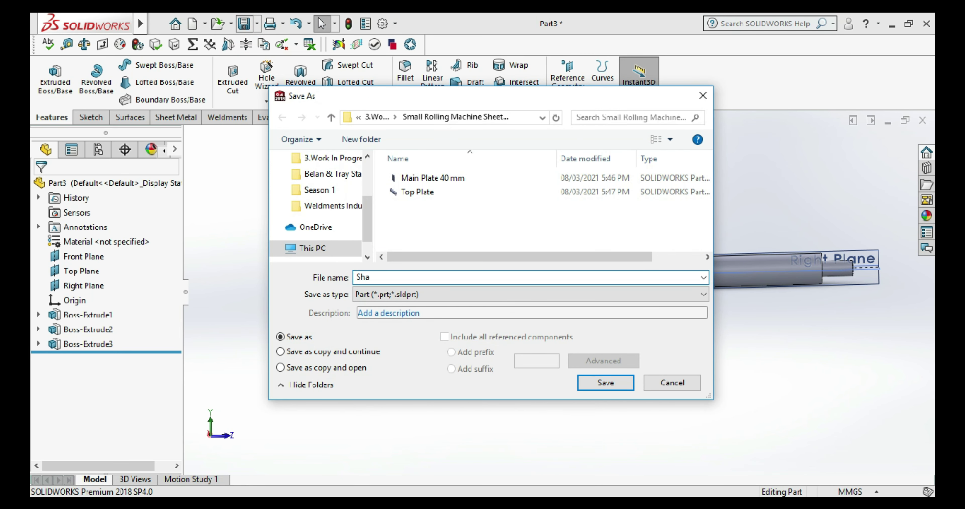
pyautogui.click(596, 383)
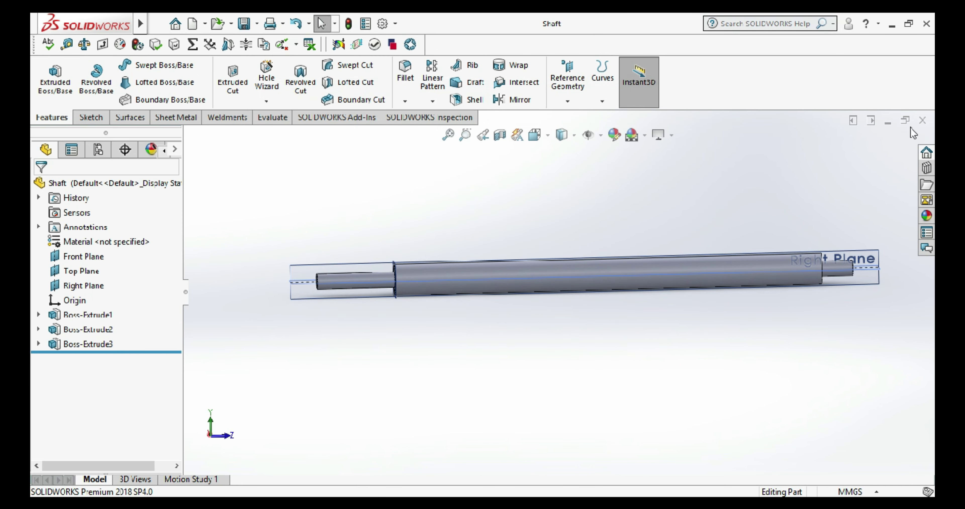
pyautogui.click(922, 121)
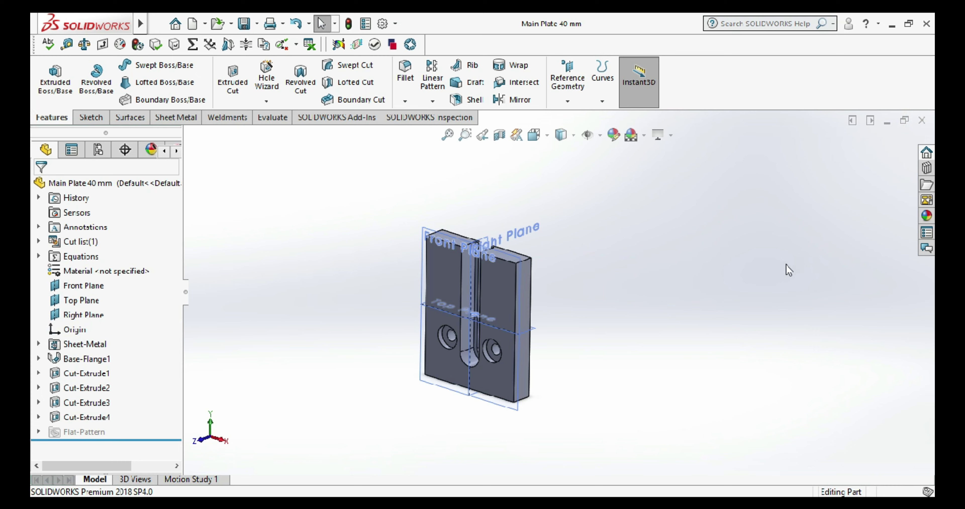
pyautogui.click(734, 269)
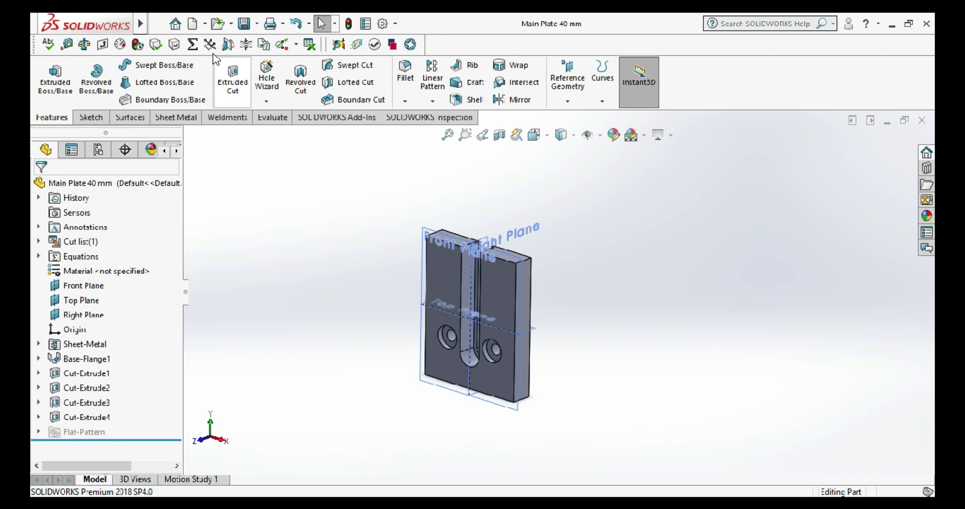
pyautogui.click(193, 26)
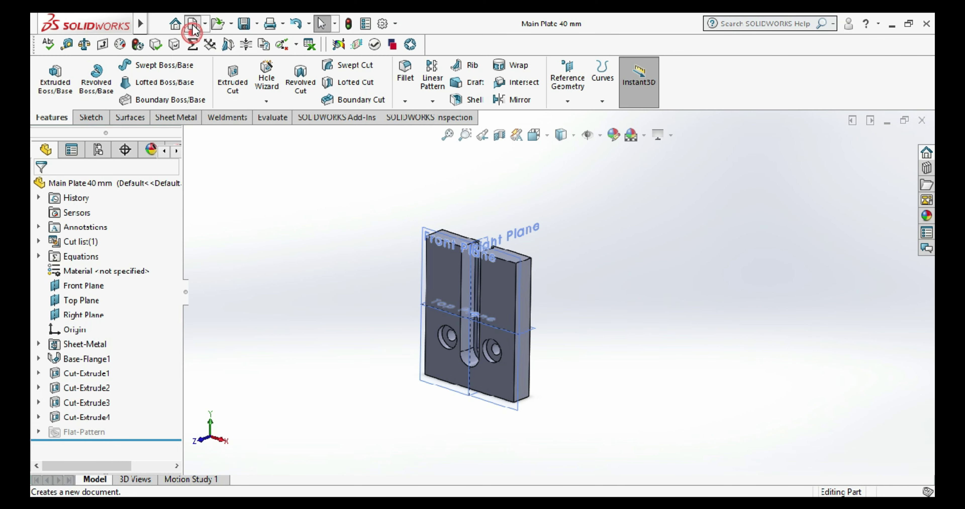
# - Create a new assembly and insert Main Plate 40 mm at the origin
pyautogui.click(488, 240)
pyautogui.doubleClick(534, 318)
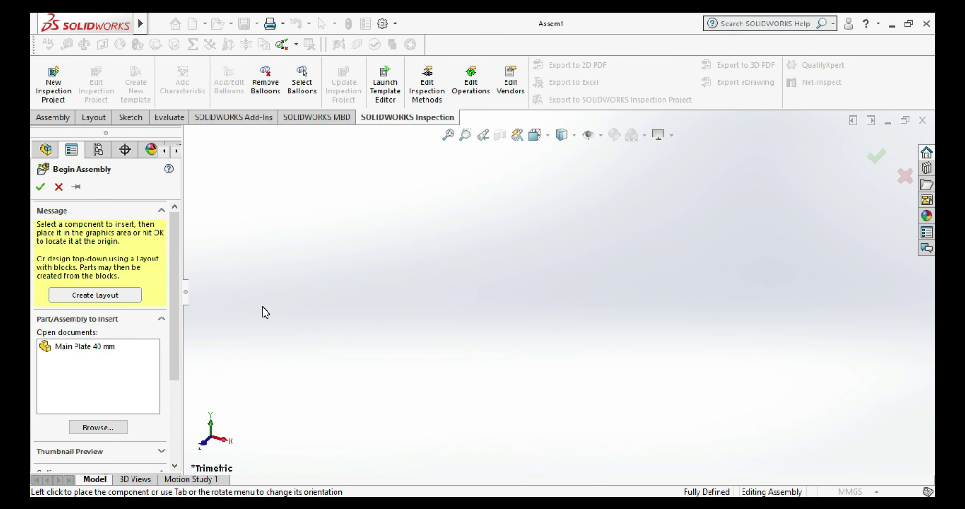
pyautogui.click(86, 347)
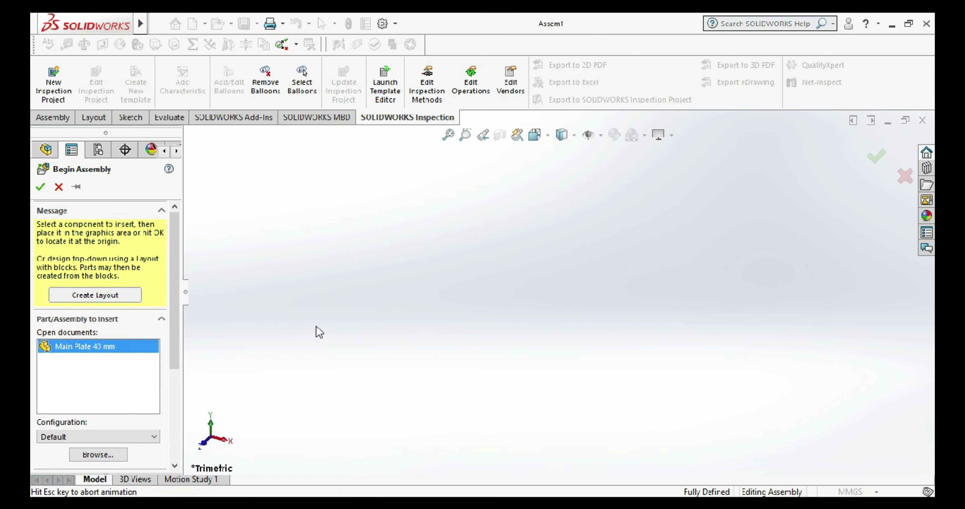
pyautogui.scroll(3, 440, 287)
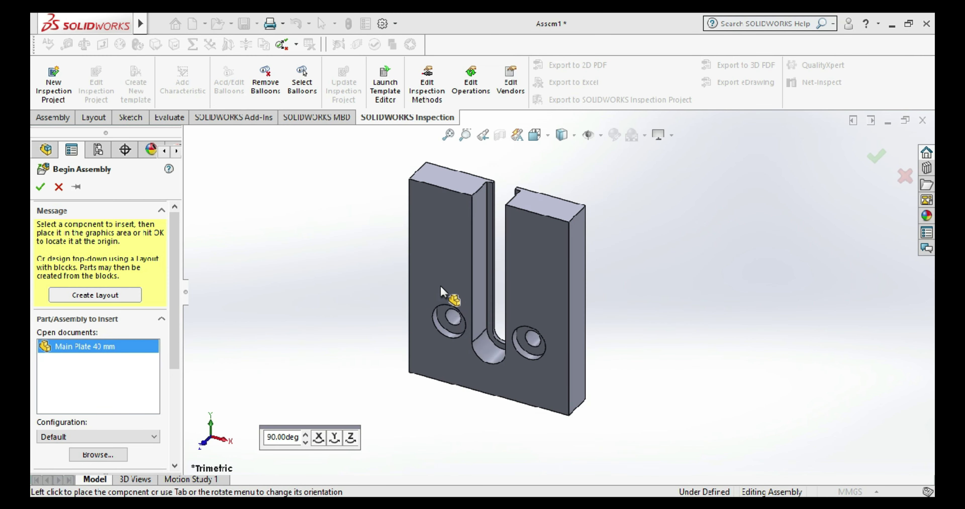
pyautogui.click(511, 278)
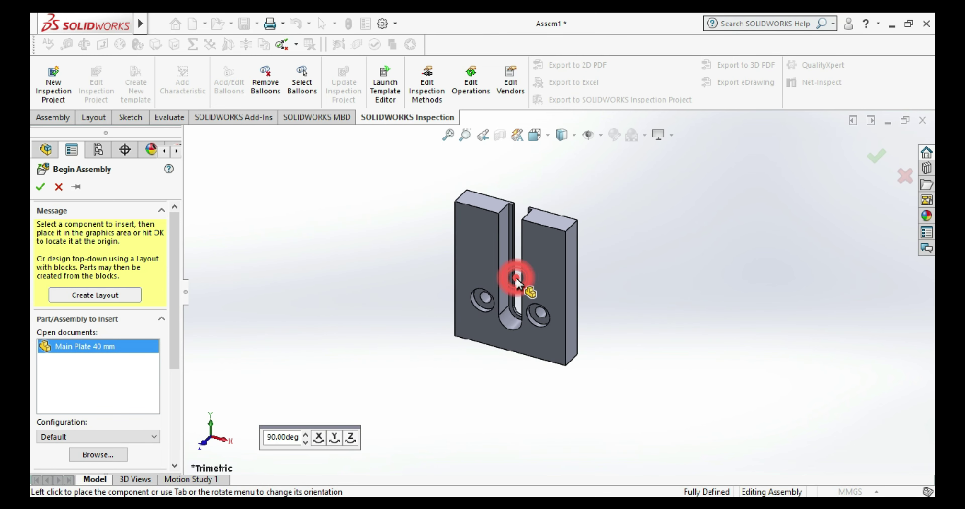
pyautogui.scroll(-3, 524, 291)
# - Ctrl-drag a second Main Plate 40 mm copy to the right of the first
pyautogui.moveTo(681, 353); pyautogui.dragTo(609, 306, button='middle')
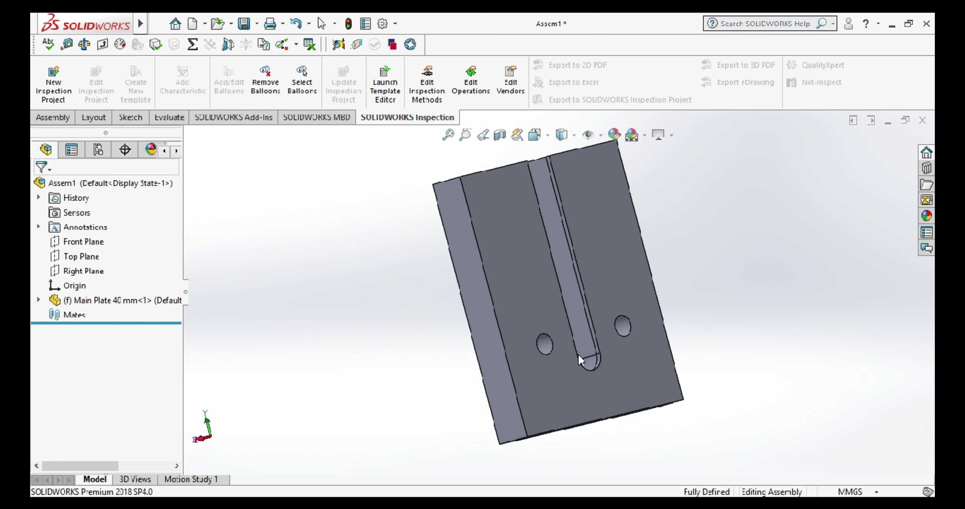
pyautogui.click(562, 348)
pyautogui.moveTo(562, 348)
pyautogui.mouseDown(button='middle')
pyautogui.moveTo(695, 343)
pyautogui.moveTo(622, 326)
pyautogui.mouseUp(button='middle')
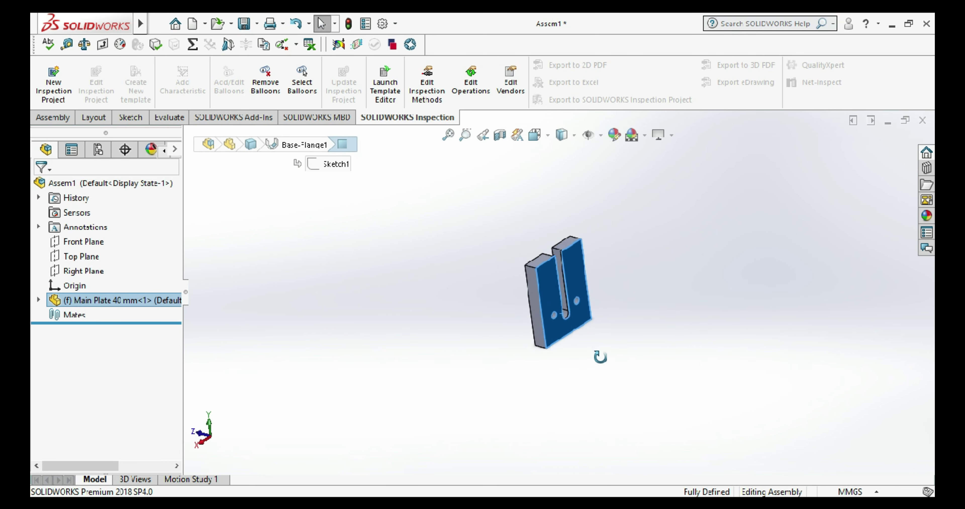
pyautogui.click(622, 325)
pyautogui.moveTo(625, 312); pyautogui.dragTo(495, 286, button='middle')
pyautogui.click(488, 283)
pyautogui.keyDown('ctrl'); pyautogui.moveTo(488, 283); pyautogui.dragTo(708, 310); pyautogui.keyUp('ctrl')
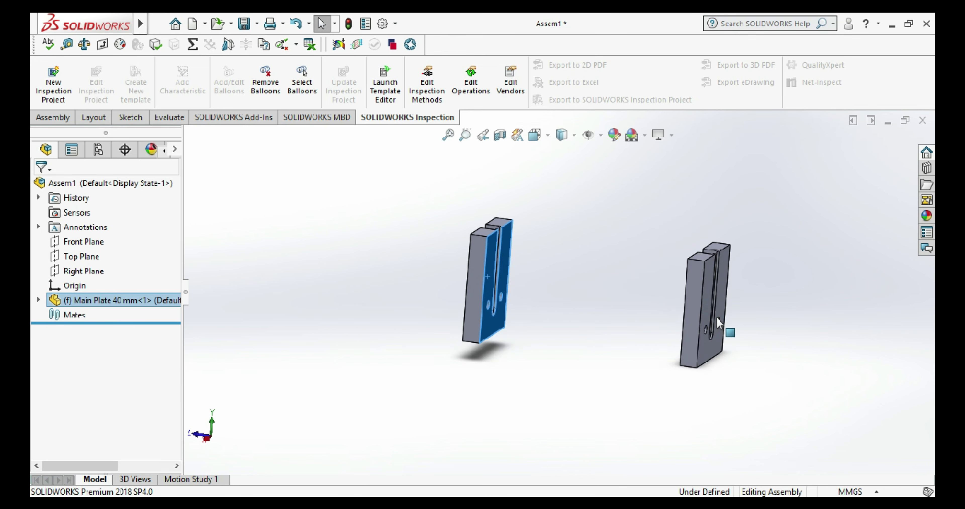
pyautogui.click(704, 309)
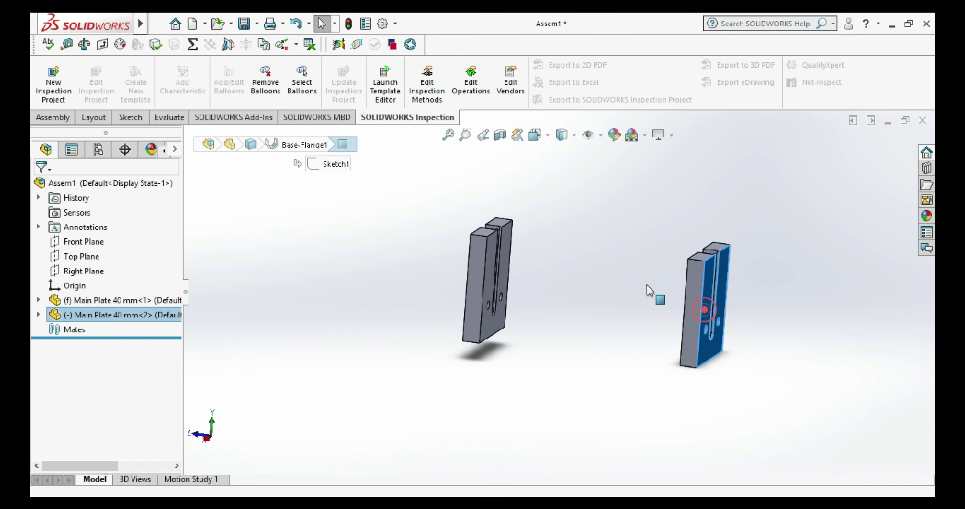
pyautogui.click(74, 117)
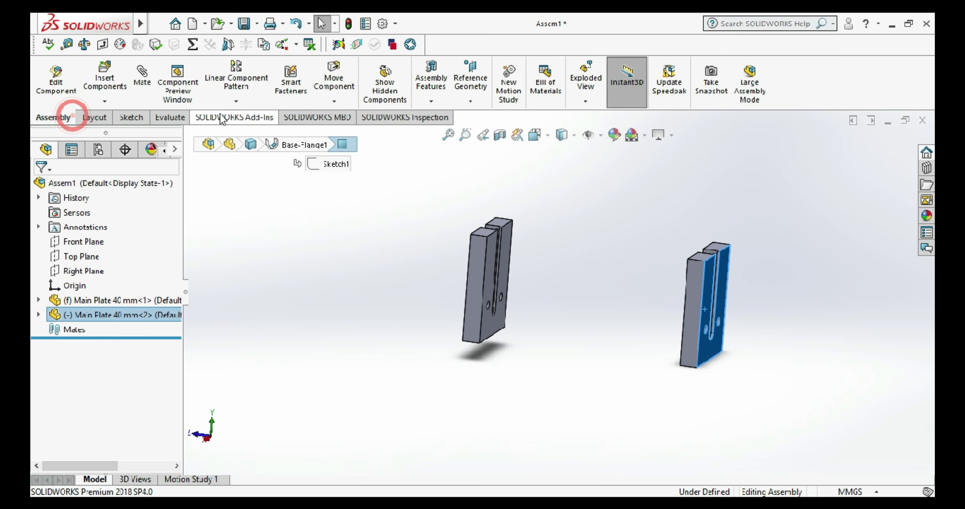
# - Rotate the right plate so its holes face the front
pyautogui.click(333, 101)
pyautogui.click(339, 132)
pyautogui.moveTo(704, 308); pyautogui.dragTo(542, 333)
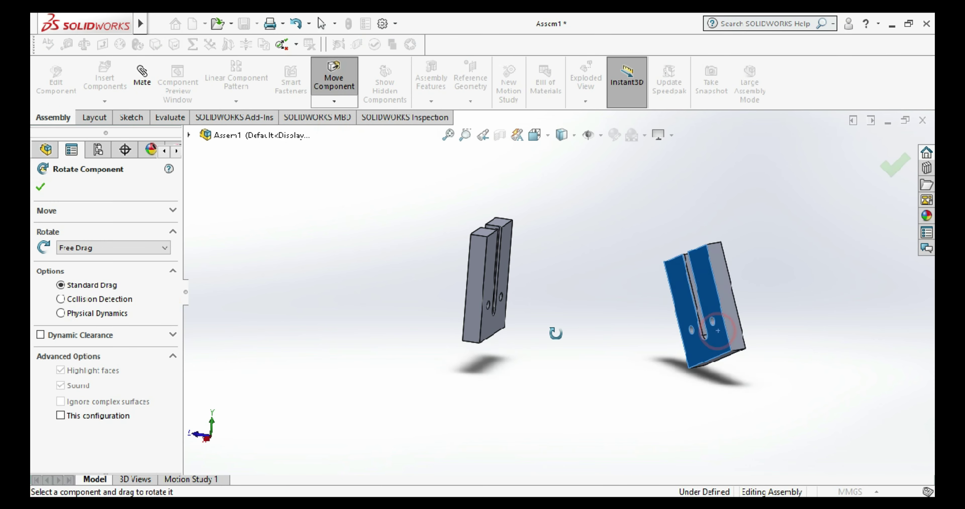
pyautogui.moveTo(689, 320)
pyautogui.mouseDown()
pyautogui.moveTo(697, 372)
pyautogui.moveTo(803, 380)
pyautogui.mouseUp()
pyautogui.rightClick(822, 388)
# - Mate a face of each plate with a Parallel mate
pyautogui.click(142, 73)
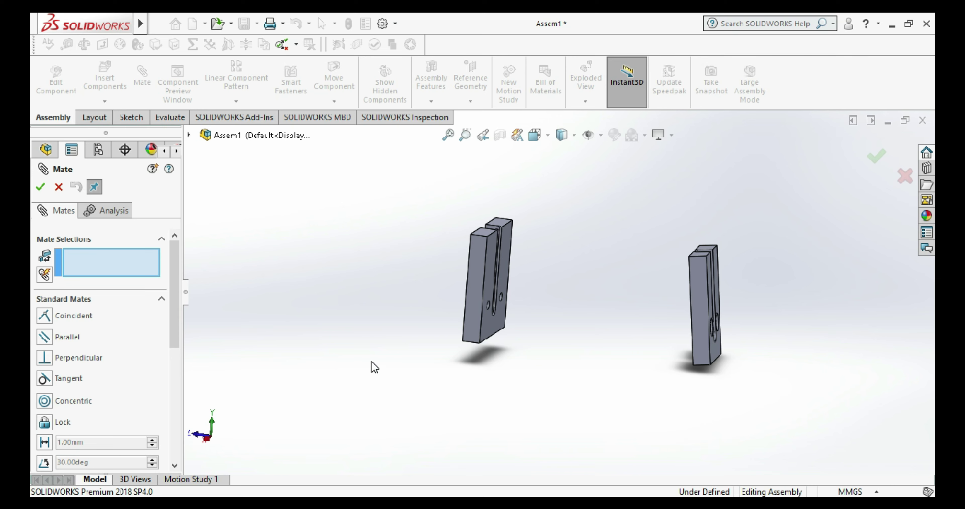
pyautogui.moveTo(664, 376); pyautogui.dragTo(474, 301, button='middle')
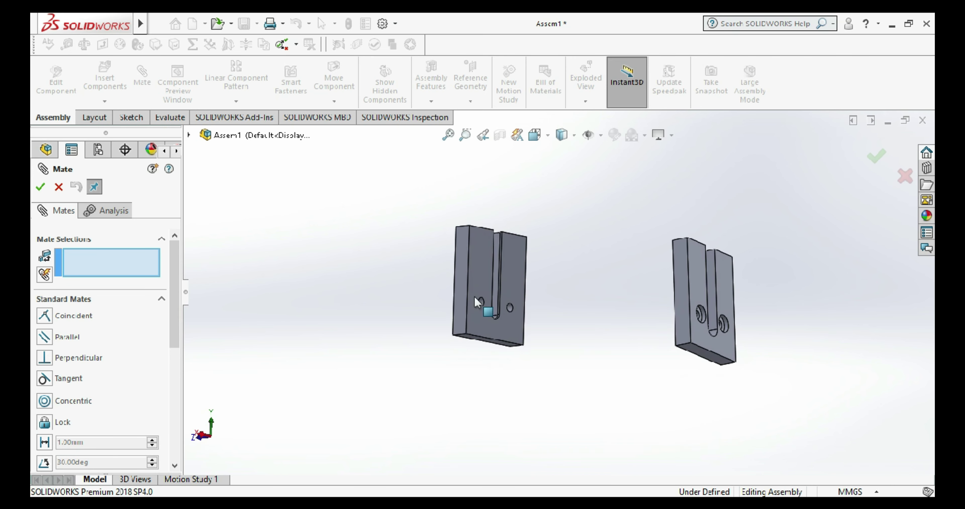
pyautogui.click(464, 271)
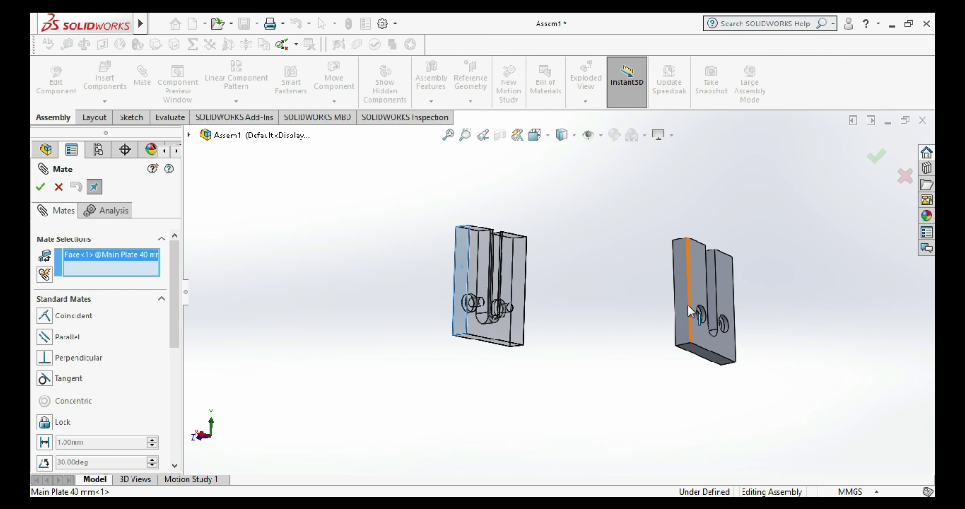
pyautogui.click(691, 325)
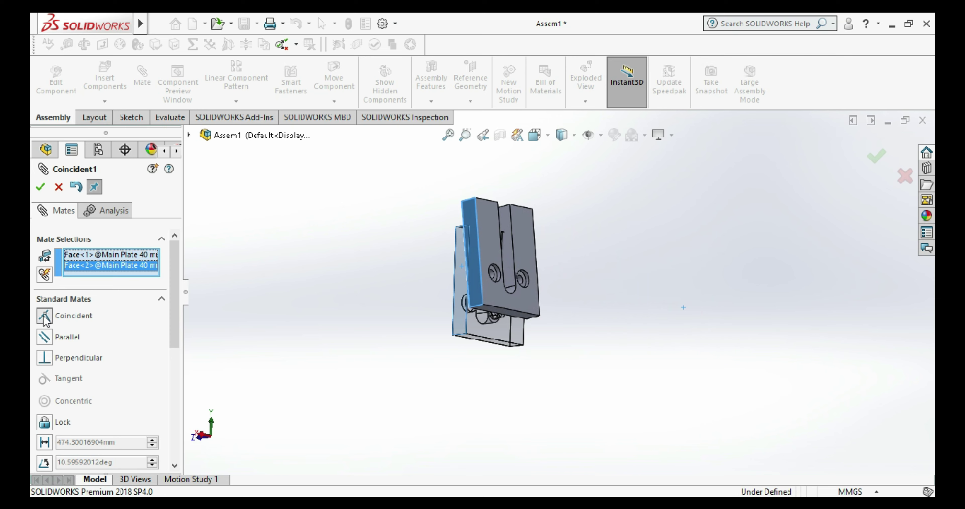
pyautogui.click(44, 337)
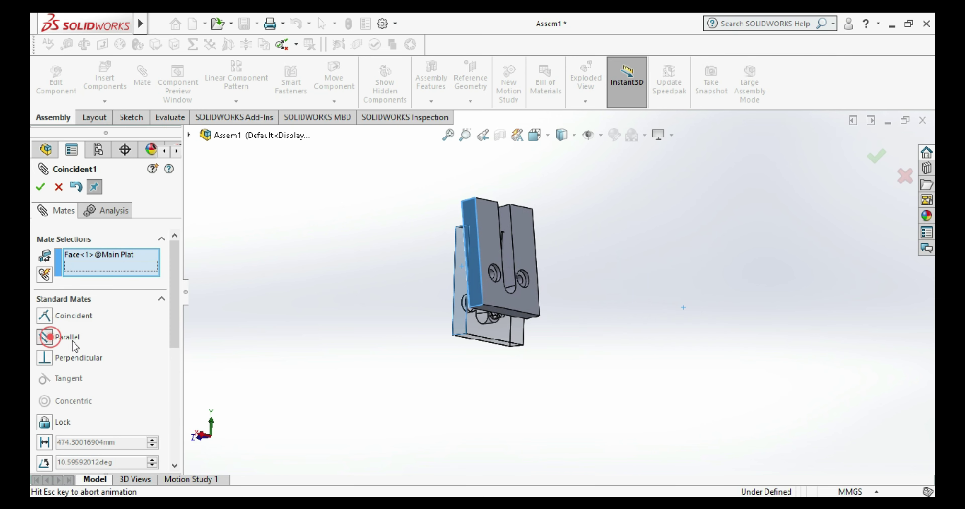
pyautogui.click(41, 187)
pyautogui.scroll(2, 584, 310)
pyautogui.moveTo(576, 312); pyautogui.dragTo(545, 378, button='middle')
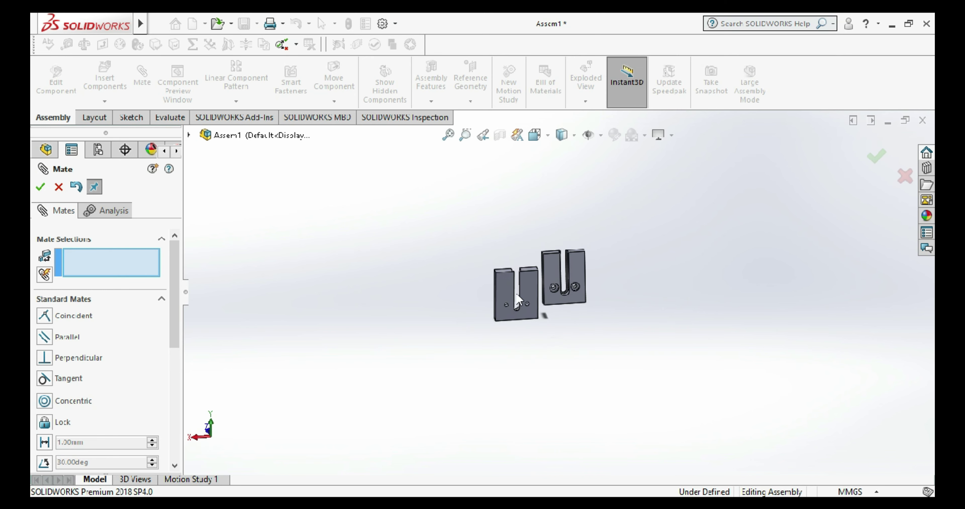
# - Add a Coincident mate between the two plates' bottom faces
pyautogui.moveTo(517, 299); pyautogui.dragTo(510, 356, button='middle')
pyautogui.rightClick(517, 334)
pyautogui.click(502, 361)
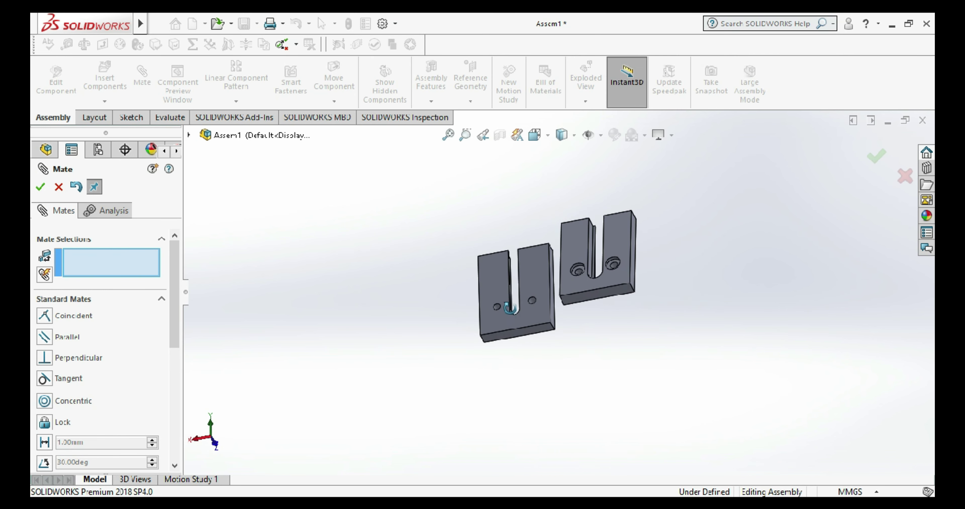
pyautogui.click(510, 338)
pyautogui.click(598, 295)
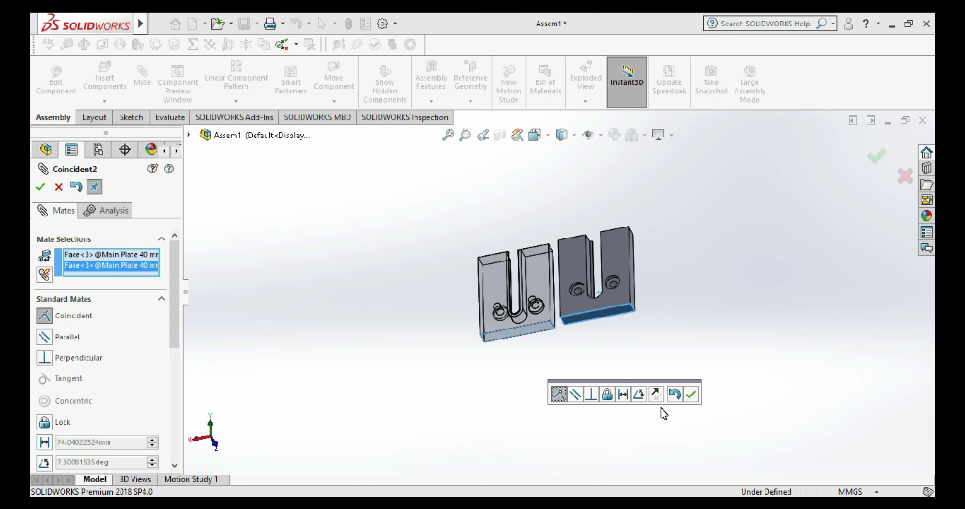
pyautogui.click(691, 394)
# - Slide the right plate away from the left and close the Mate command
pyautogui.moveTo(689, 393)
pyautogui.mouseDown(button='middle')
pyautogui.moveTo(630, 320)
pyautogui.moveTo(635, 340)
pyautogui.mouseUp(button='middle')
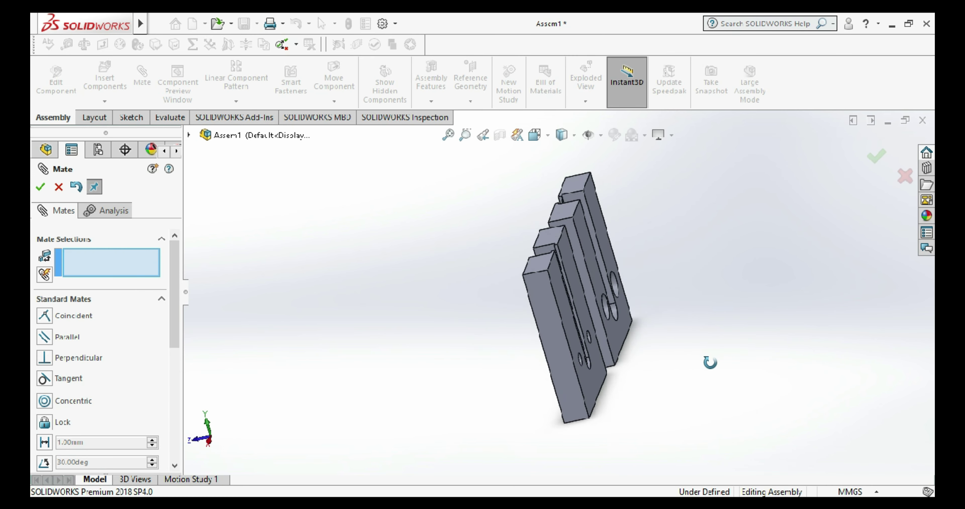
pyautogui.moveTo(668, 350); pyautogui.dragTo(795, 374)
pyautogui.moveTo(842, 393)
pyautogui.mouseDown(button='middle')
pyautogui.moveTo(764, 373)
pyautogui.moveTo(769, 329)
pyautogui.moveTo(785, 311)
pyautogui.moveTo(808, 311)
pyautogui.mouseUp(button='middle')
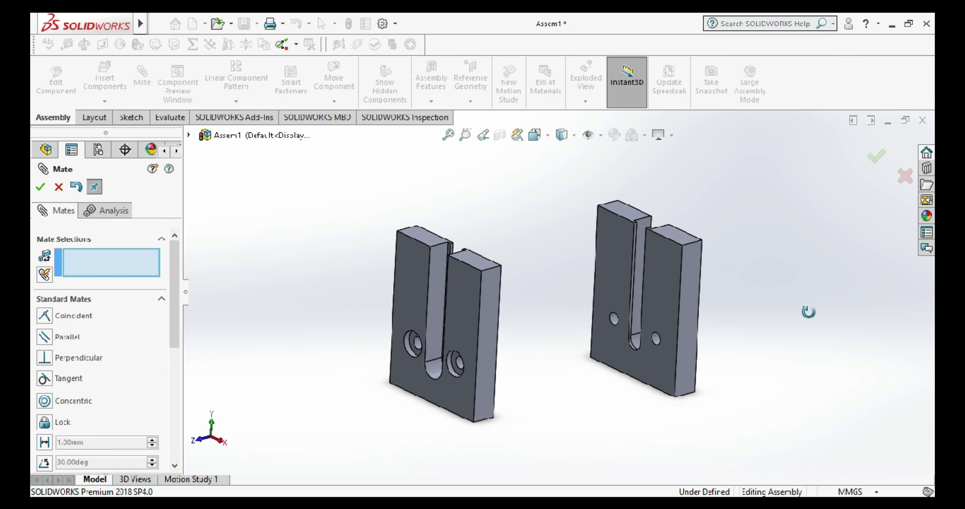
pyautogui.scroll(-3, 540, 314)
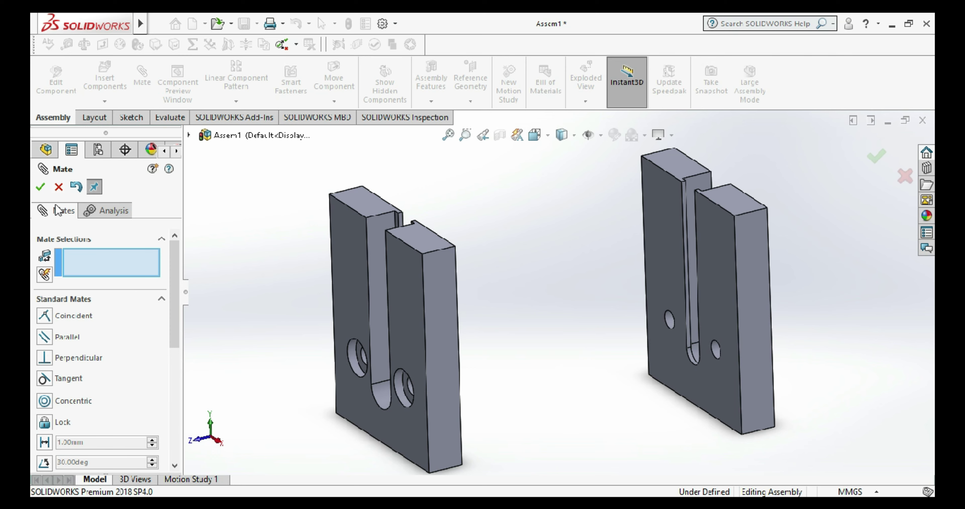
pyautogui.click(43, 188)
pyautogui.click(46, 189)
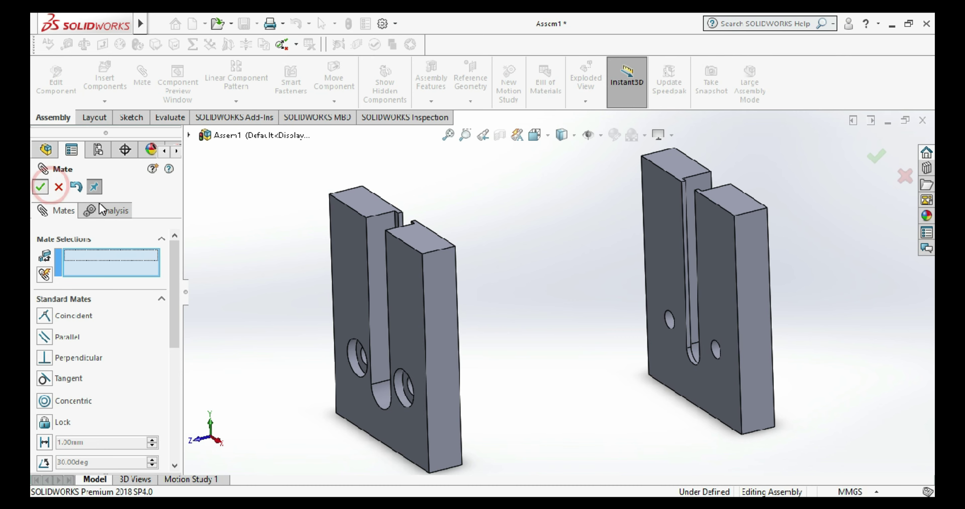
pyautogui.click(268, 224)
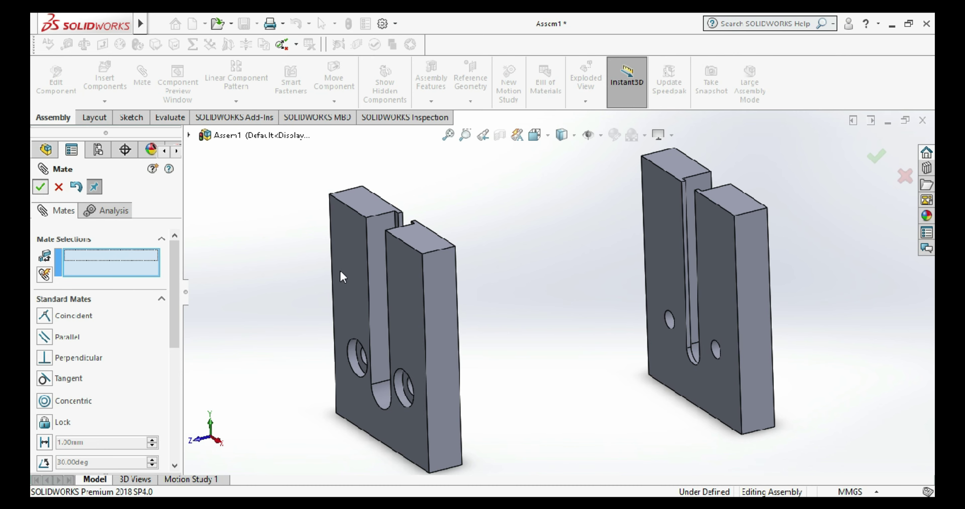
pyautogui.press('f')
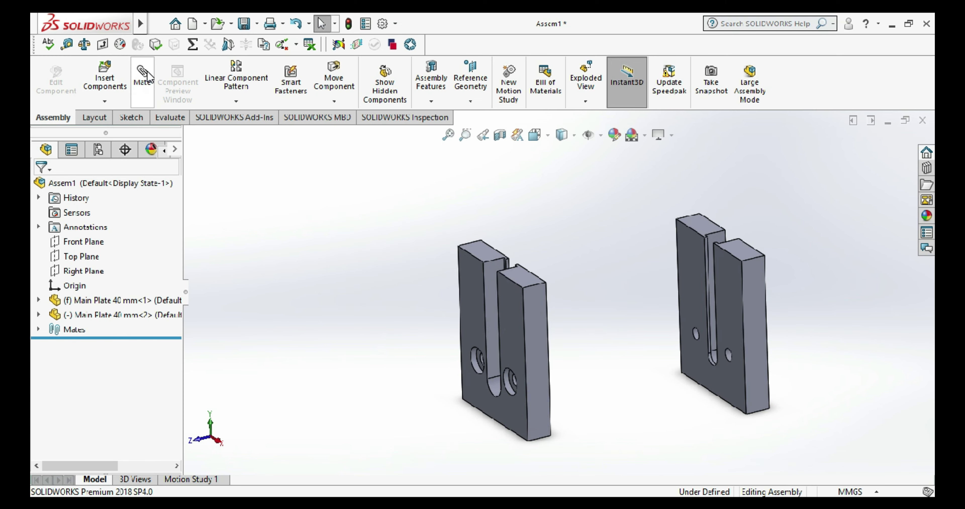
# - Insert the Shaft part into the assembly from its file
pyautogui.click(121, 84)
pyautogui.click(97, 416)
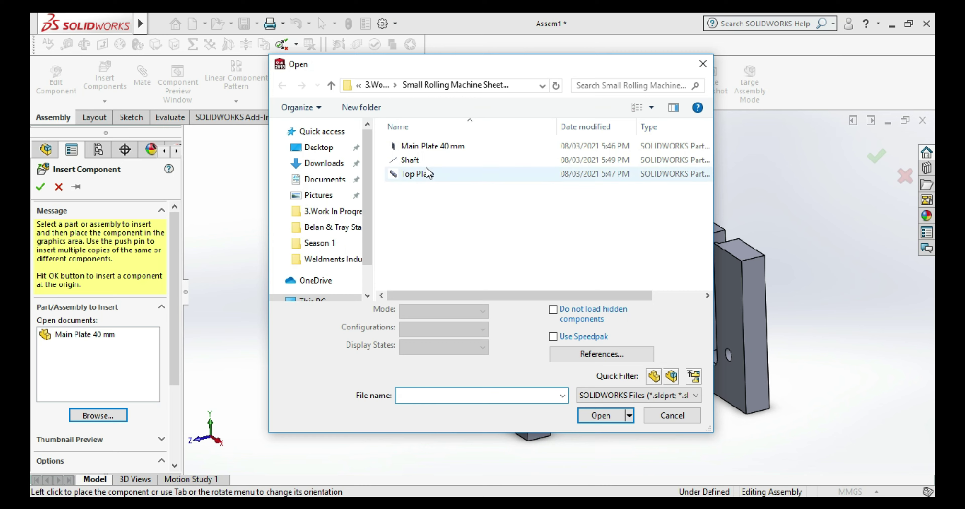
pyautogui.click(427, 160)
pyautogui.click(601, 416)
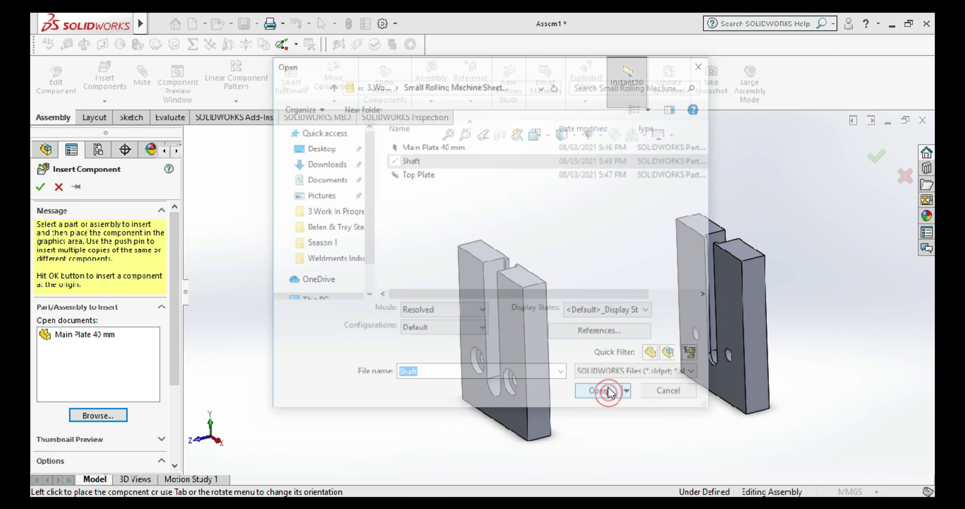
pyautogui.click(618, 370)
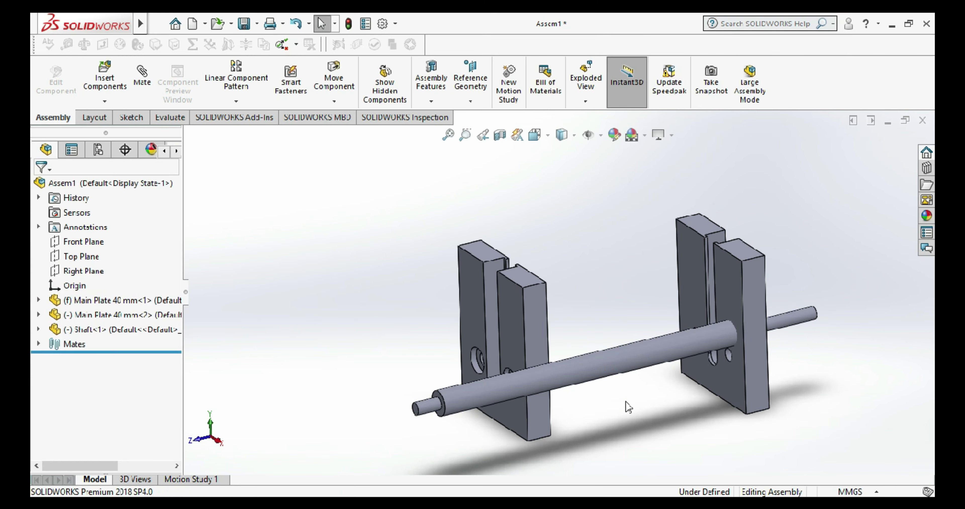
pyautogui.scroll(-2, 625, 416)
pyautogui.scroll(-2, 637, 378)
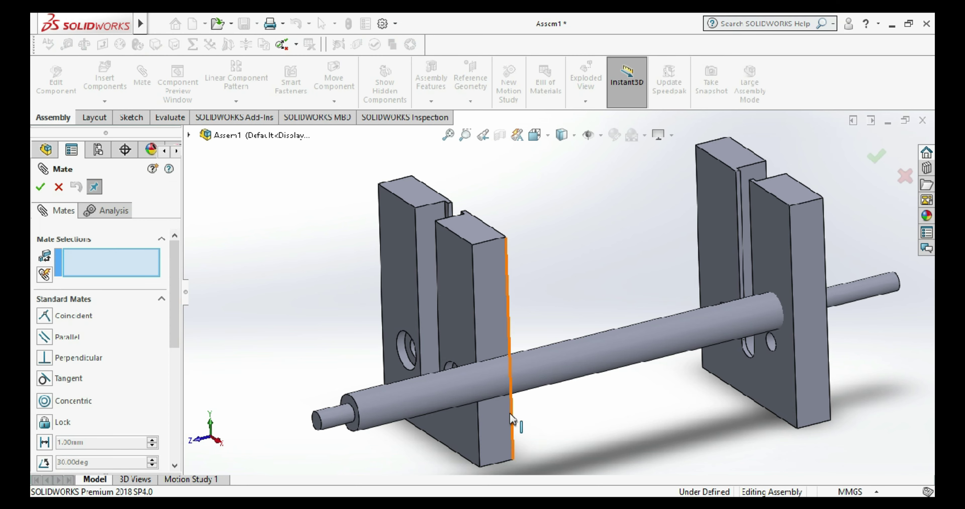
# - Mate the shaft concentric with the first plate's hole and its step coincident with the plate face
pyautogui.click(338, 416)
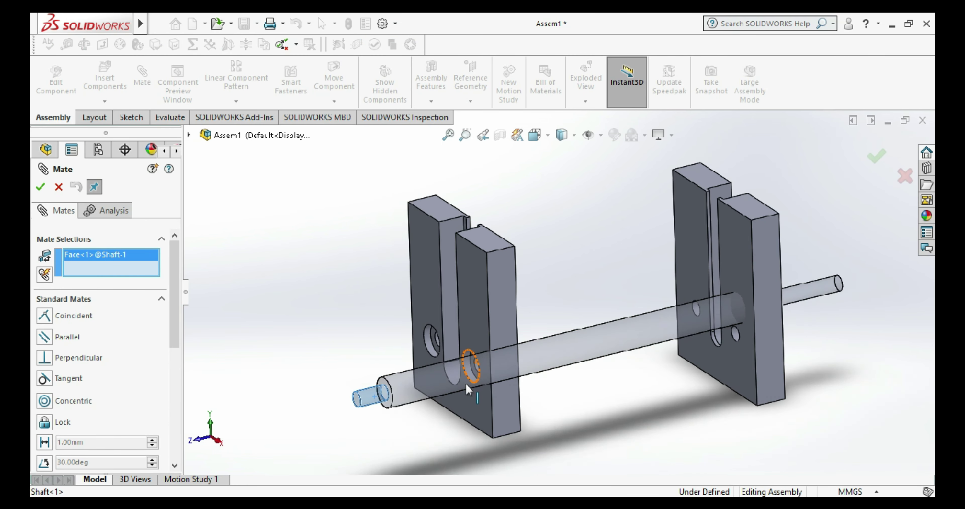
pyautogui.scroll(-3, 469, 378)
pyautogui.scroll(-3, 487, 345)
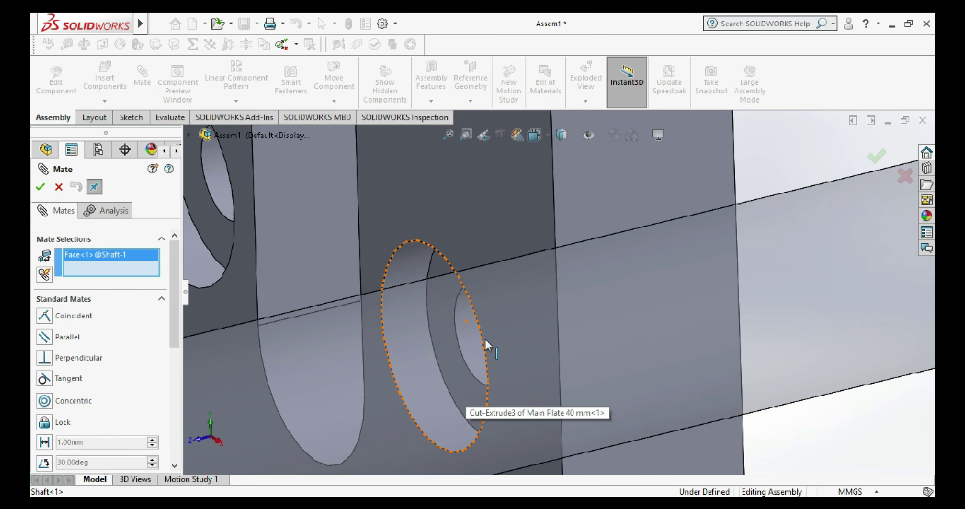
pyautogui.click(466, 342)
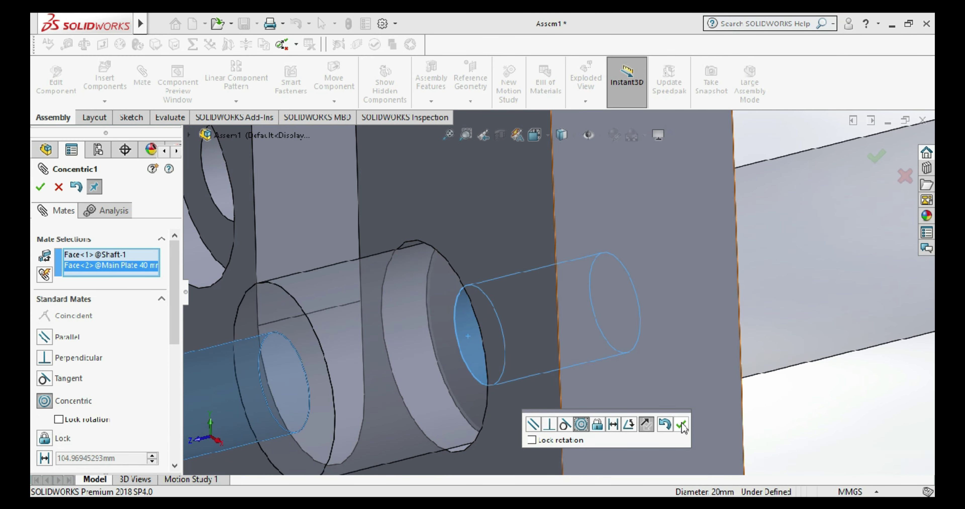
pyautogui.click(681, 424)
pyautogui.scroll(3, 681, 424)
pyautogui.click(420, 355)
pyautogui.moveTo(419, 356)
pyautogui.mouseDown(button='middle')
pyautogui.moveTo(663, 366)
pyautogui.moveTo(605, 368)
pyautogui.mouseUp(button='middle')
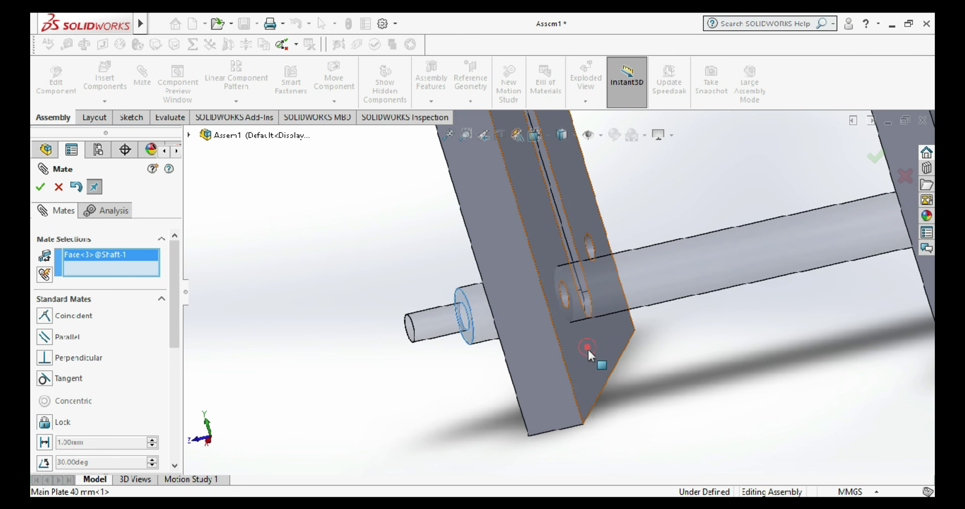
pyautogui.click(611, 362)
pyautogui.click(852, 413)
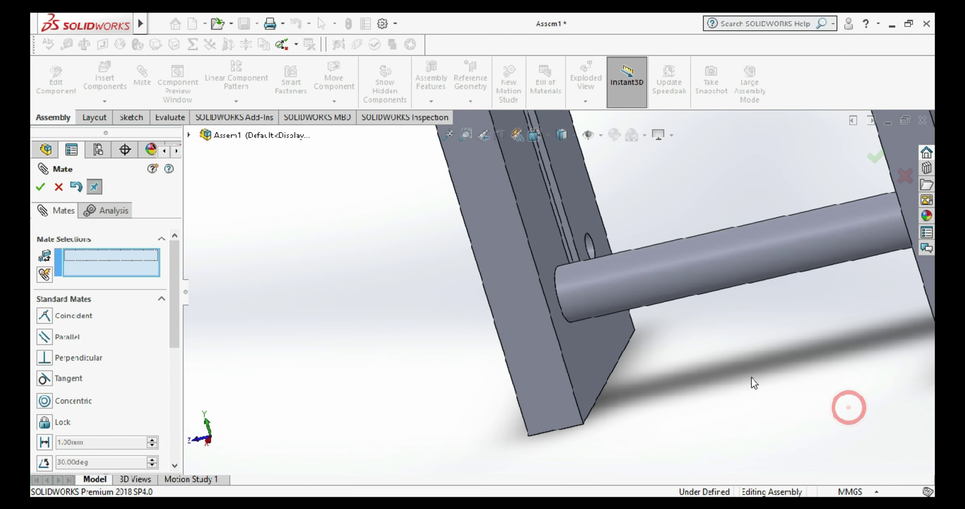
# - Make the shaft's outer end concentric with the second plate's hole
pyautogui.scroll(3, 847, 406)
pyautogui.moveTo(758, 374)
pyautogui.mouseDown(button='middle')
pyautogui.moveTo(758, 364)
pyautogui.moveTo(841, 358)
pyautogui.mouseUp(button='middle')
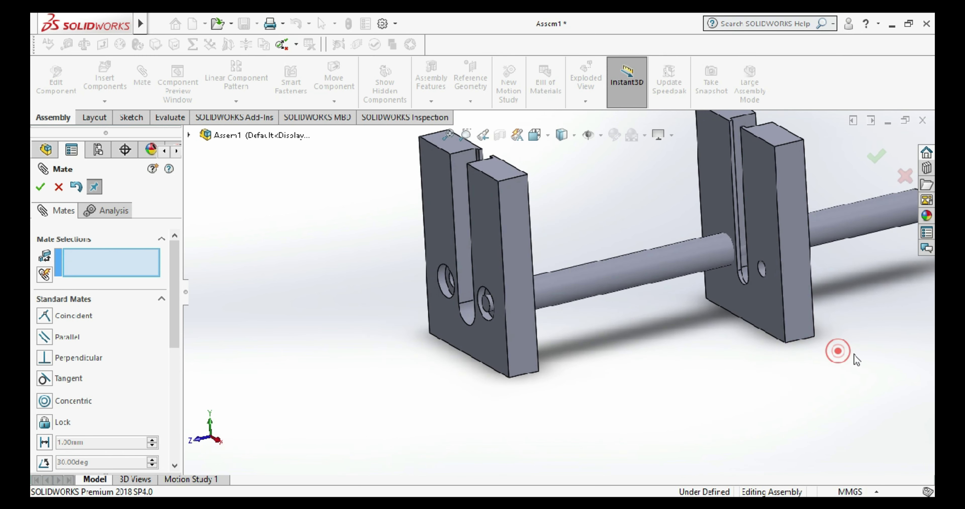
pyautogui.scroll(4, 856, 360)
pyautogui.scroll(-3, 803, 275)
pyautogui.scroll(-3, 704, 290)
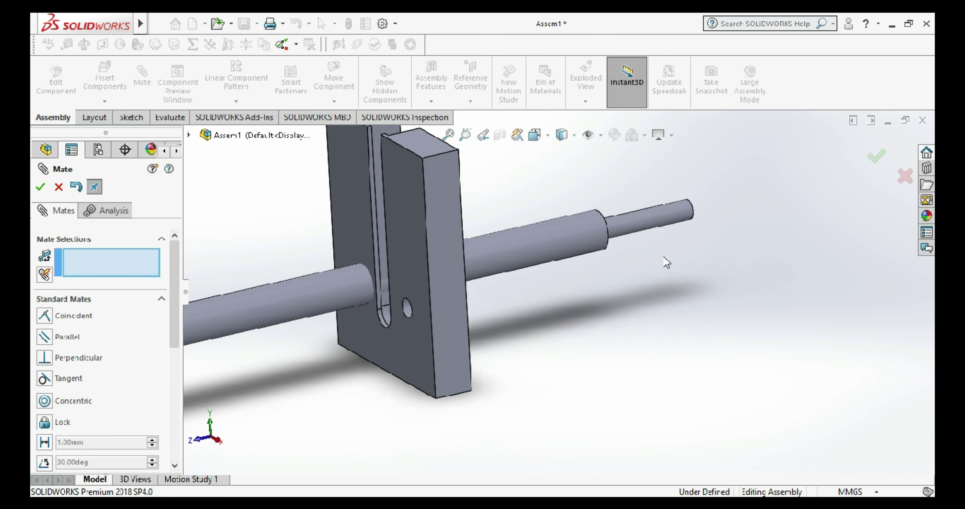
pyautogui.click(649, 229)
pyautogui.scroll(-2, 423, 326)
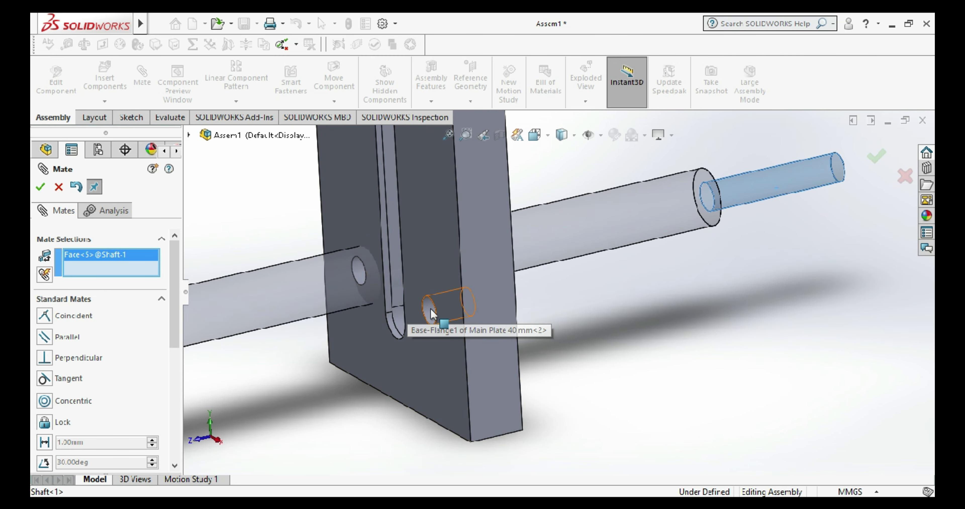
pyautogui.click(430, 314)
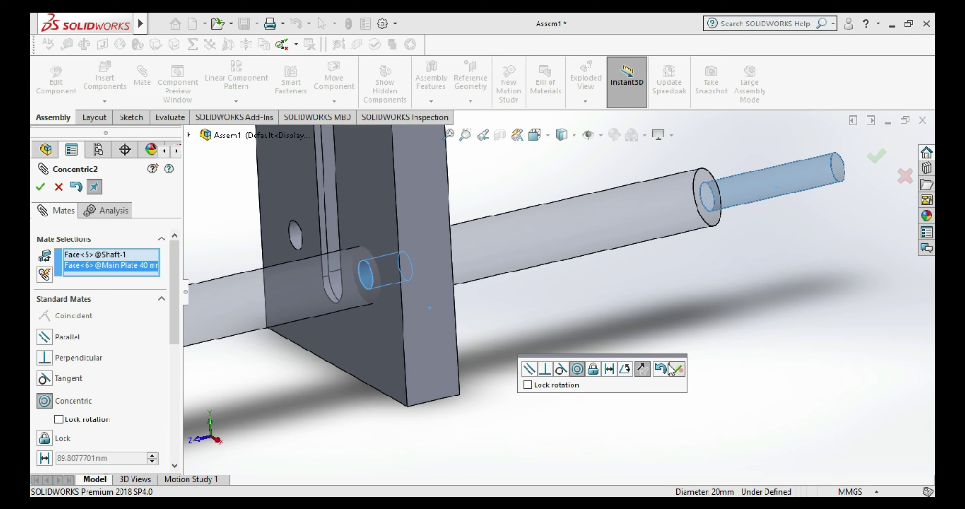
pyautogui.click(672, 369)
# - Seat the second plate against the shaft shoulder with a coincident mate
pyautogui.moveTo(711, 241); pyautogui.dragTo(571, 291, button='middle')
pyautogui.click(683, 216)
pyautogui.moveTo(673, 294); pyautogui.dragTo(753, 278, button='middle')
pyautogui.moveTo(717, 321)
pyautogui.mouseDown(button='middle')
pyautogui.moveTo(755, 296)
pyautogui.moveTo(575, 315)
pyautogui.mouseUp(button='middle')
pyautogui.click(575, 317)
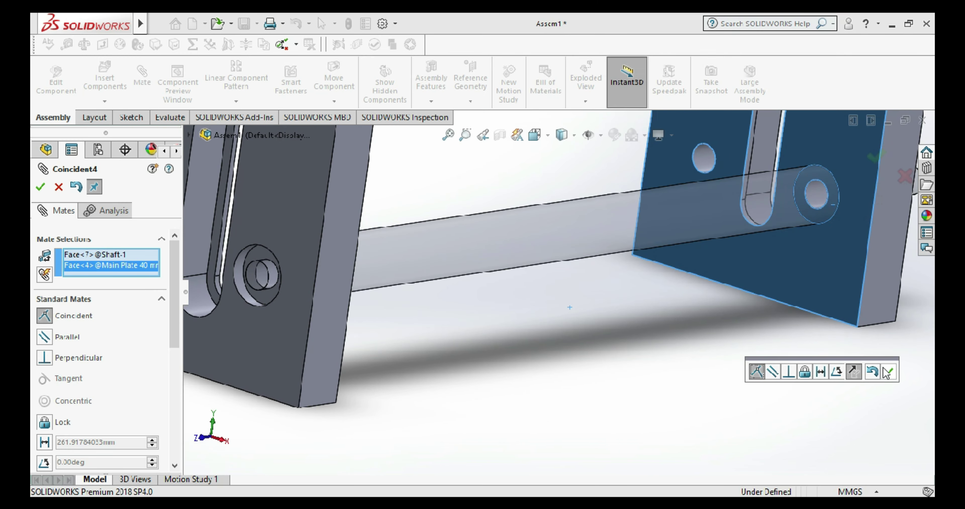
pyautogui.click(890, 373)
# - Review the whole assembly and close the Mate panel
pyautogui.scroll(3, 802, 354)
pyautogui.moveTo(802, 353); pyautogui.dragTo(698, 277, button='middle')
pyautogui.click(694, 252)
pyautogui.moveTo(715, 355)
pyautogui.mouseDown(button='middle')
pyautogui.moveTo(749, 340)
pyautogui.moveTo(729, 348)
pyautogui.moveTo(749, 350)
pyautogui.mouseUp(button='middle')
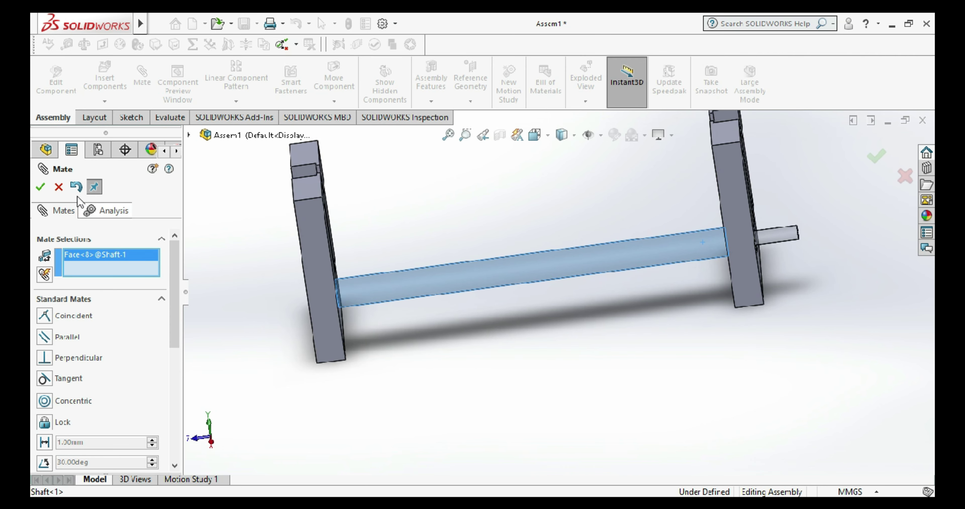
pyautogui.click(58, 187)
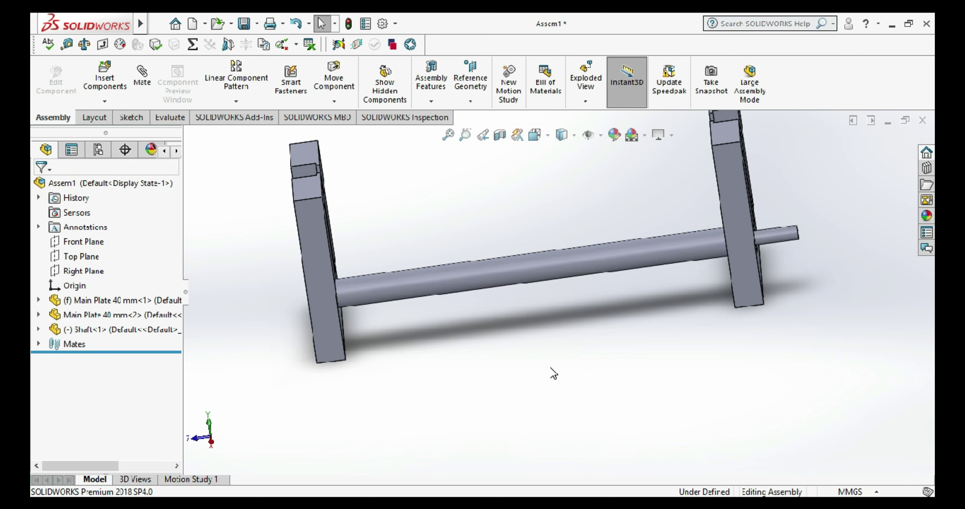
# - Ctrl-drag a copy of the shaft, Shaft<2>, to sit above the first shaft
pyautogui.click(627, 252)
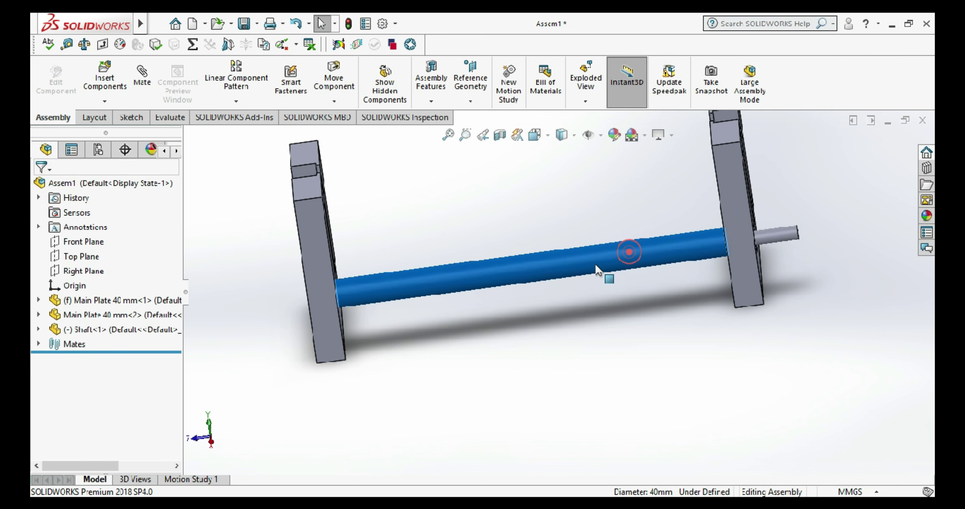
pyautogui.click(609, 341)
pyautogui.moveTo(609, 341)
pyautogui.mouseDown(button='middle')
pyautogui.moveTo(525, 317)
pyautogui.moveTo(517, 334)
pyautogui.moveTo(599, 308)
pyautogui.moveTo(567, 376)
pyautogui.mouseUp(button='middle')
pyautogui.scroll(-3, 622, 238)
pyautogui.moveTo(623, 239); pyautogui.dragTo(623, 239, button='middle')
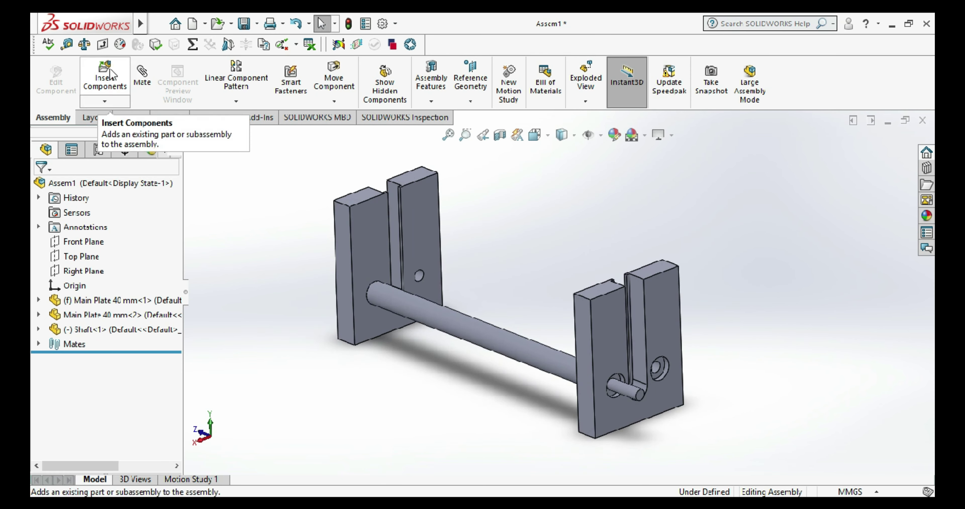
pyautogui.click(112, 78)
pyautogui.press('Escape')
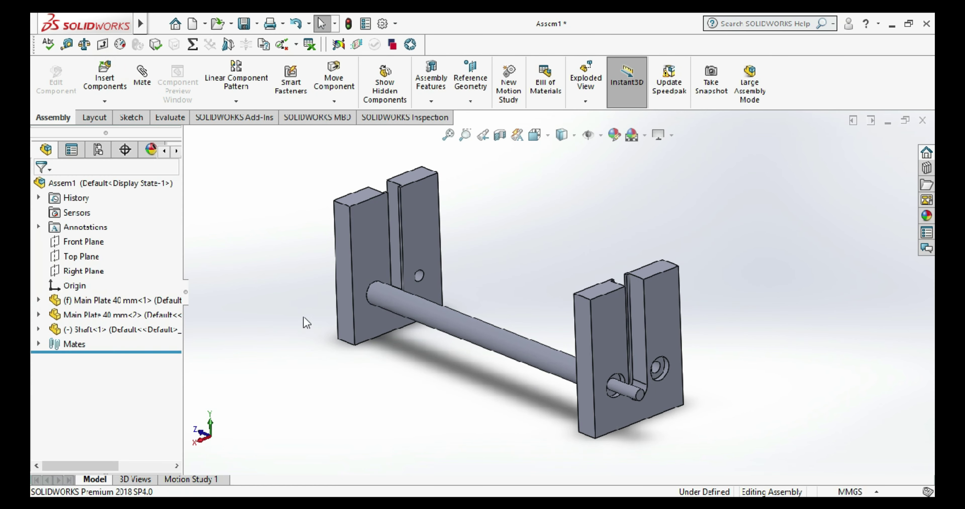
pyautogui.keyDown('ctrl'); pyautogui.moveTo(501, 353); pyautogui.dragTo(567, 322); pyautogui.keyUp('ctrl')
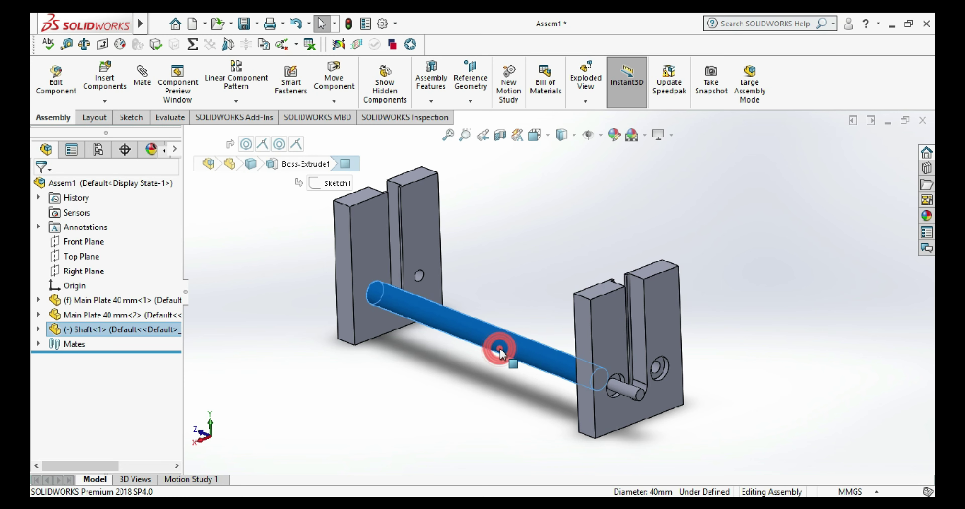
pyautogui.press('Escape')
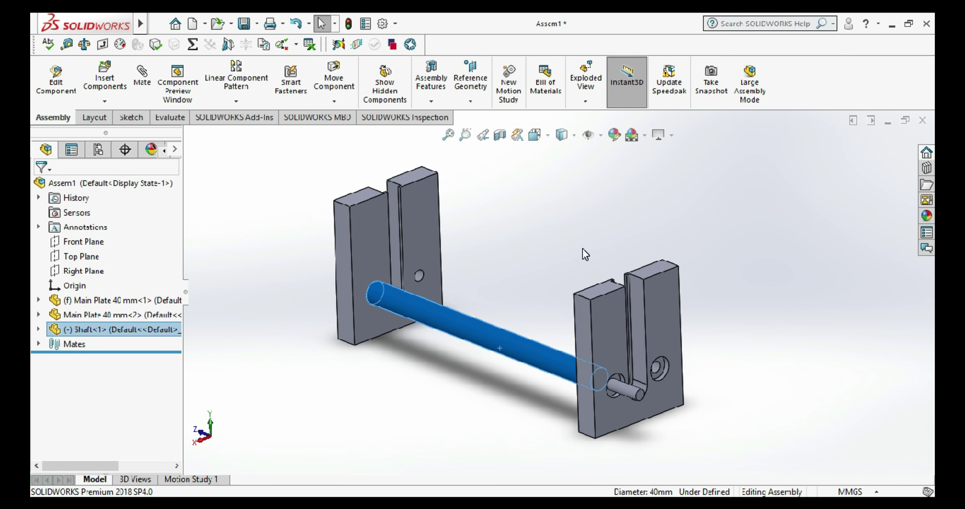
pyautogui.keyDown('ctrl'); pyautogui.moveTo(521, 354); pyautogui.dragTo(564, 305); pyautogui.keyUp('ctrl')
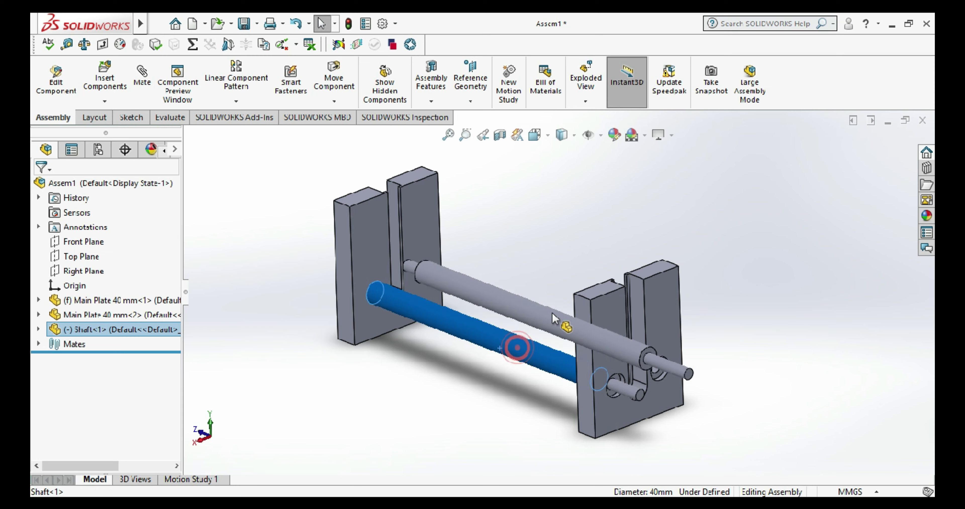
pyautogui.click(567, 221)
# - Make the end of Shaft<2> concentric with the plate's other hole
pyautogui.click(144, 72)
pyautogui.scroll(-3, 409, 236)
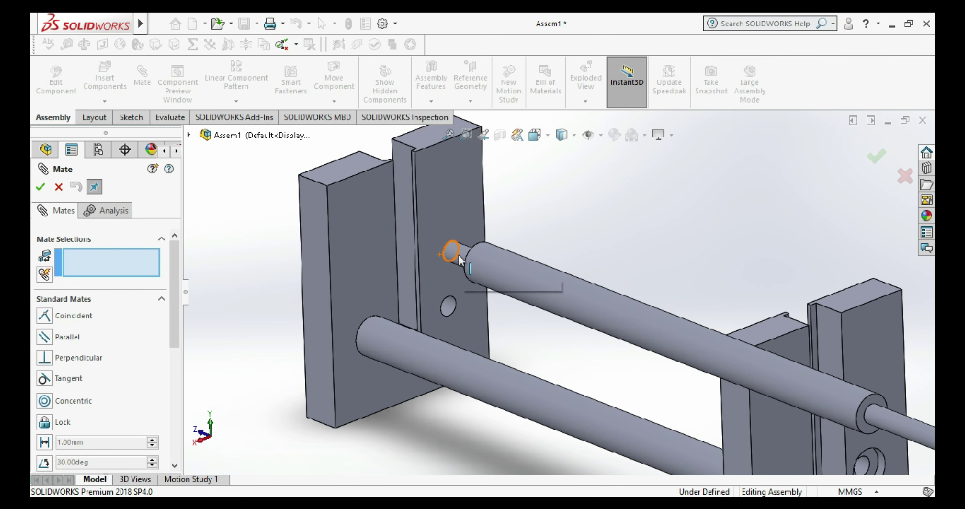
pyautogui.click(461, 252)
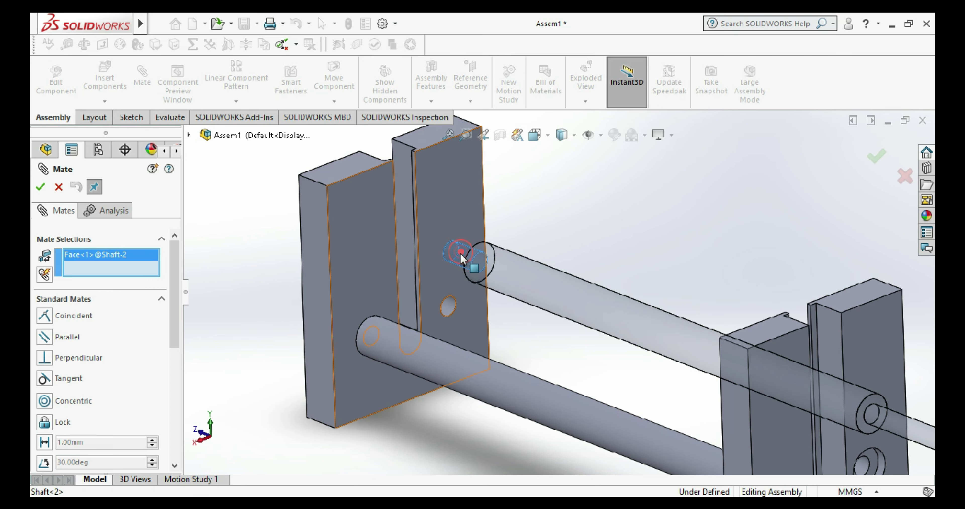
pyautogui.click(450, 306)
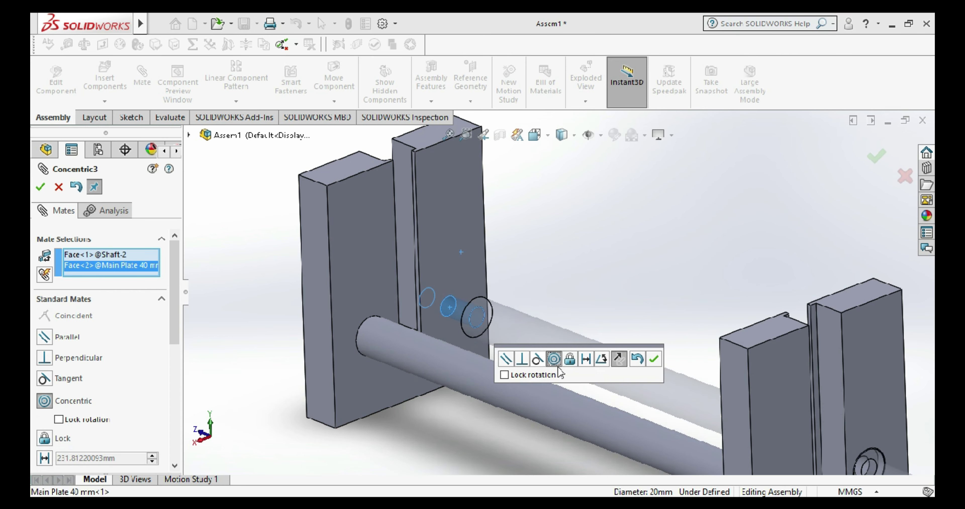
pyautogui.click(652, 358)
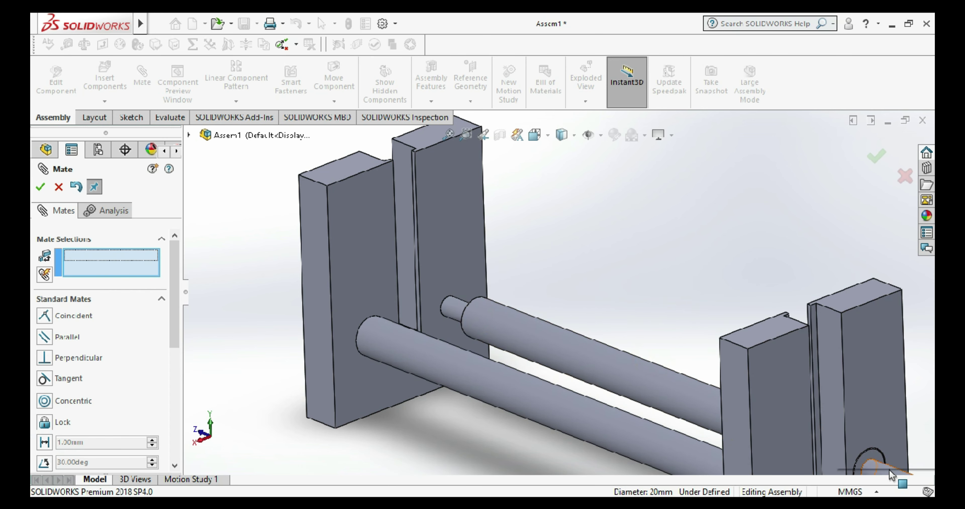
# - Seat the Shaft<2> shoulder coincident against the plate face and close the Mate panel
pyautogui.click(443, 266)
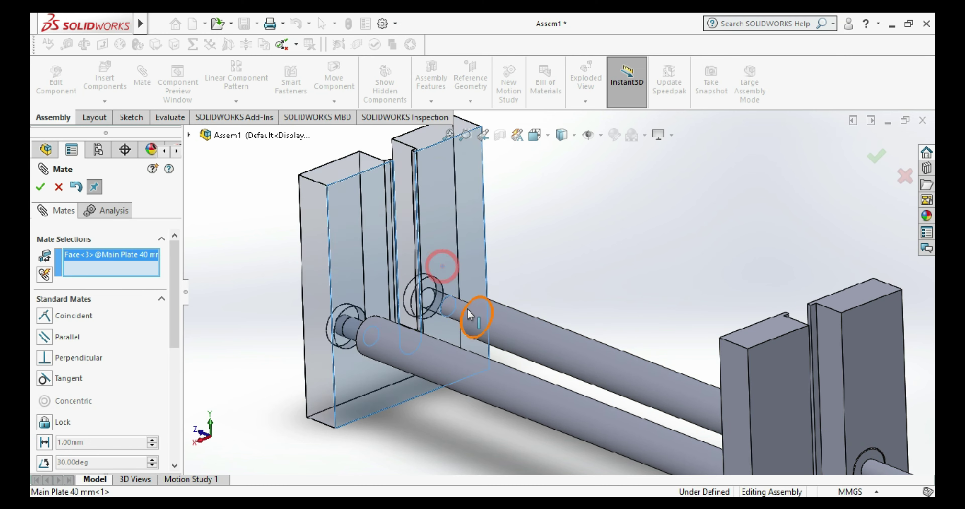
pyautogui.moveTo(471, 314); pyautogui.dragTo(523, 323, button='middle')
pyautogui.scroll(-5, 452, 293)
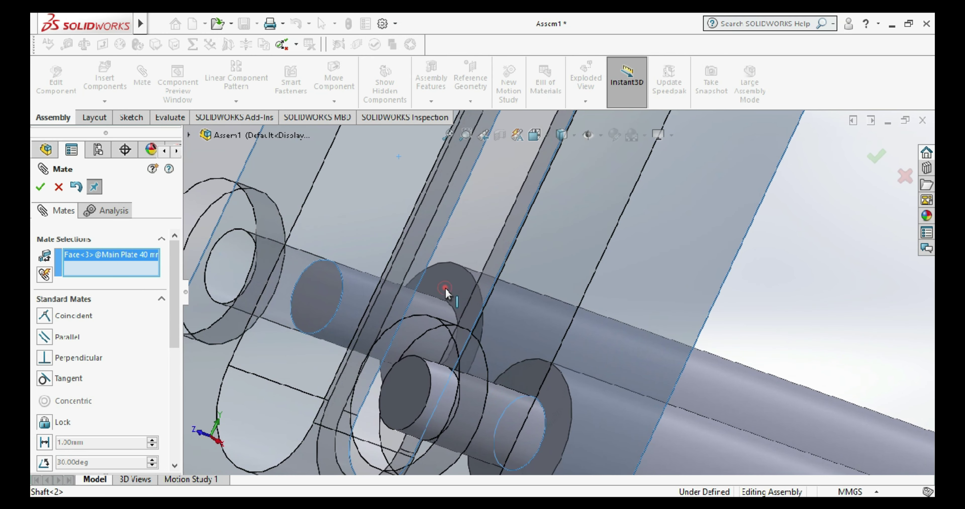
pyautogui.click(445, 289)
pyautogui.click(427, 260)
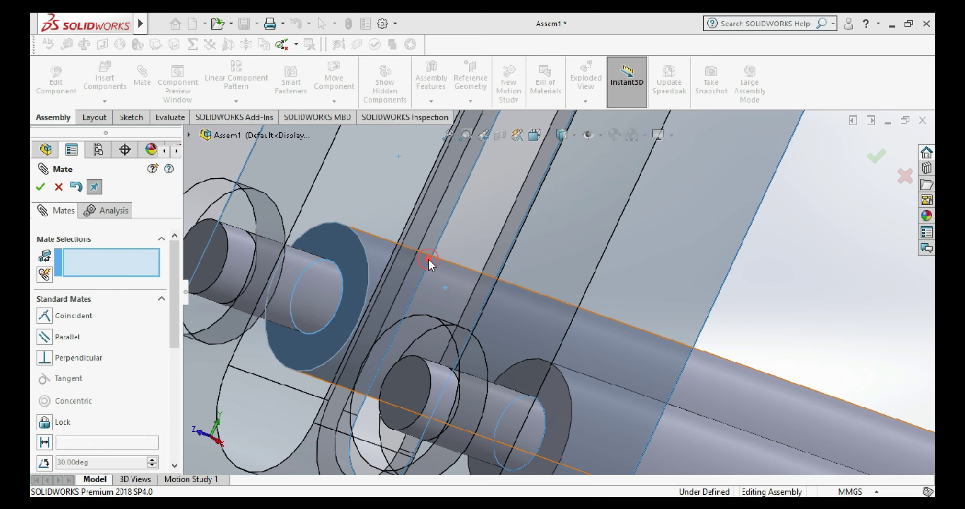
pyautogui.click(41, 187)
# - Check that both shafts are held in place between the plates
pyautogui.scroll(3, 431, 308)
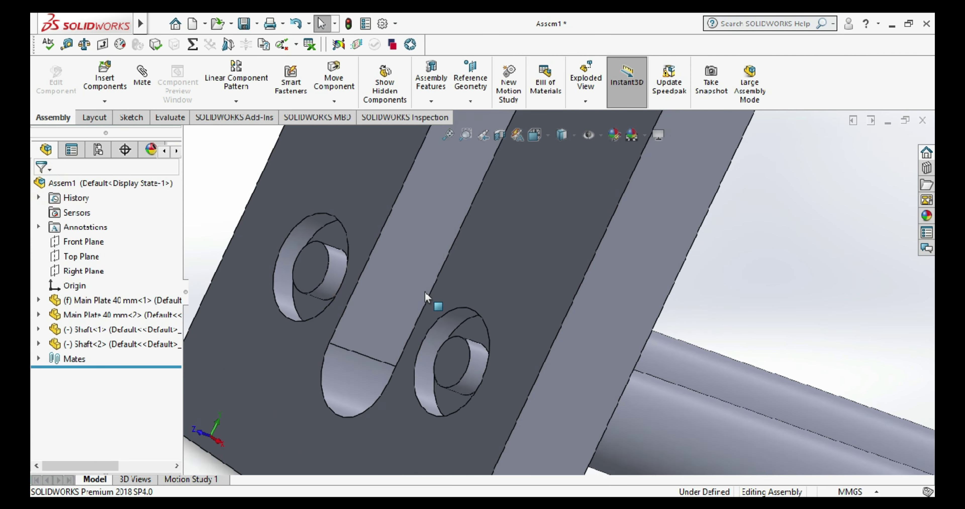
pyautogui.scroll(5, 668, 351)
pyautogui.scroll(-5, 824, 396)
pyautogui.scroll(-2, 644, 402)
pyautogui.moveTo(643, 402); pyautogui.dragTo(519, 306)
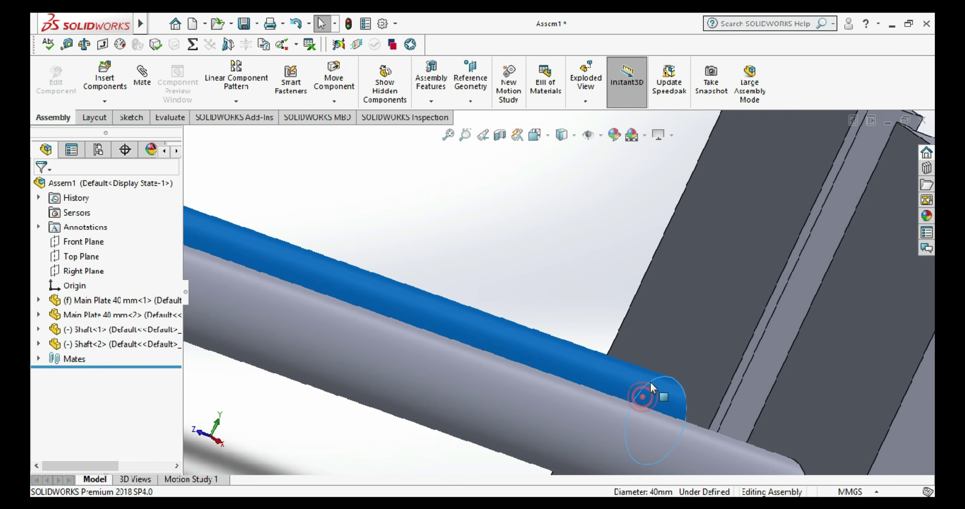
pyautogui.scroll(2, 521, 305)
pyautogui.scroll(3, 521, 305)
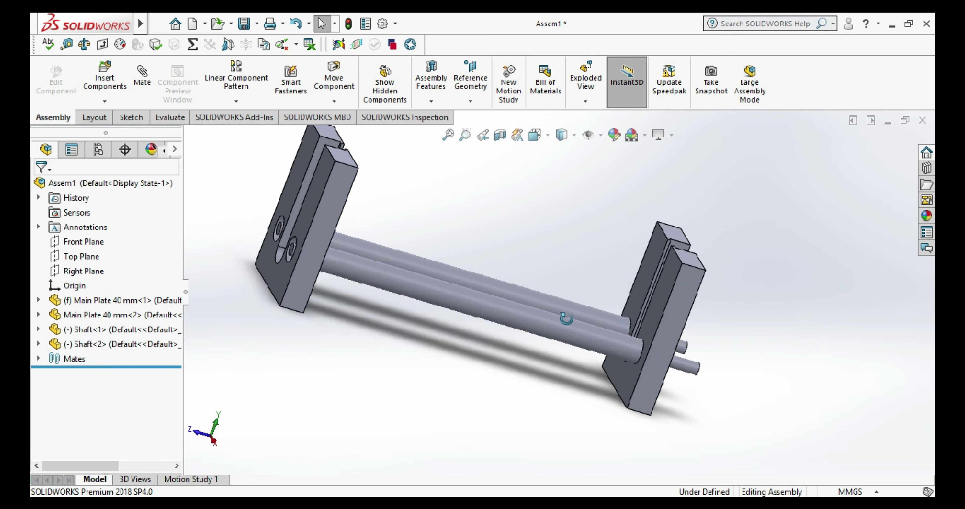
pyautogui.click(524, 321)
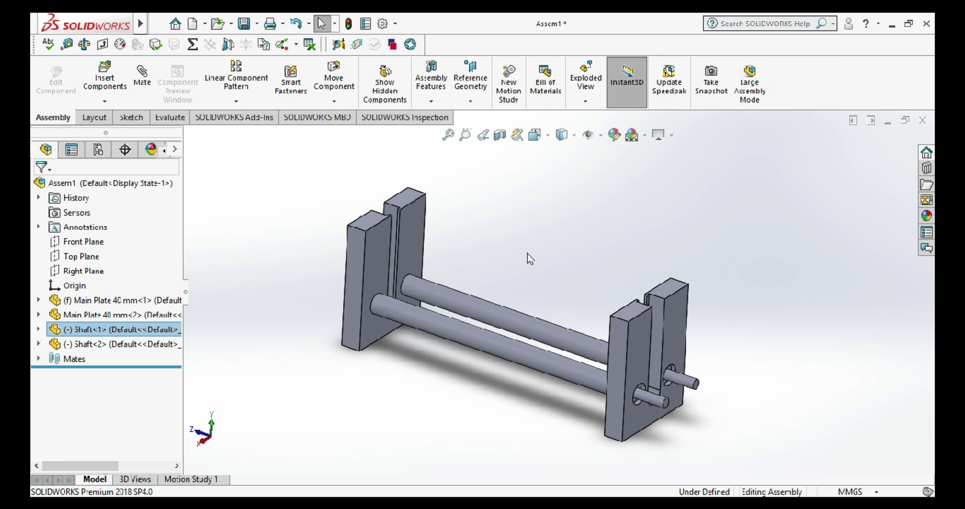
pyautogui.moveTo(559, 285); pyautogui.dragTo(604, 290, button='middle')
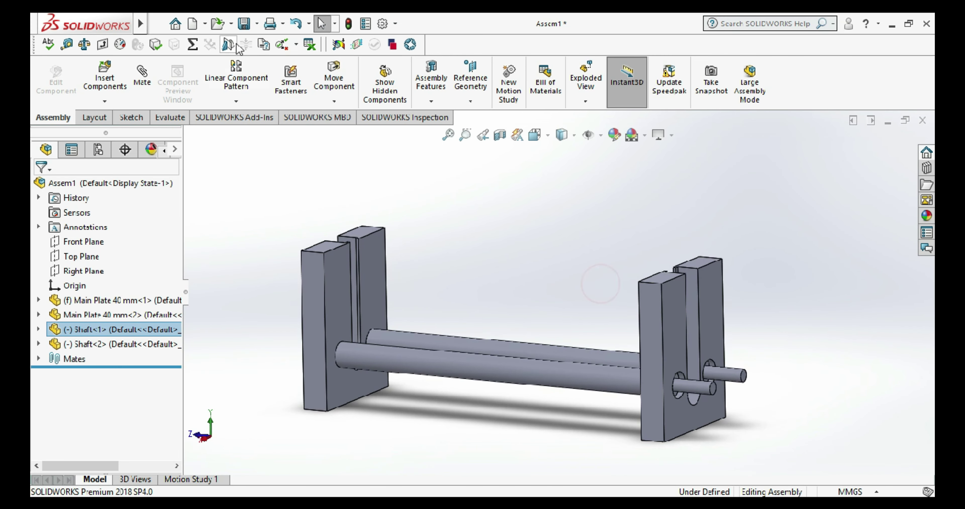
# - Rebuild and save the assembly as 'Sheetmetal Rolling Machine'
pyautogui.click(245, 24)
pyautogui.click(447, 219)
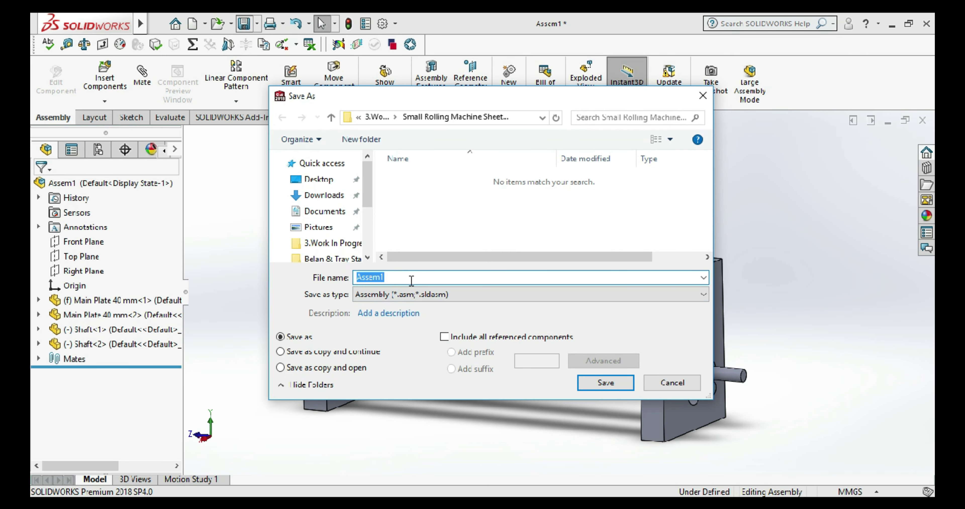
pyautogui.write('S')
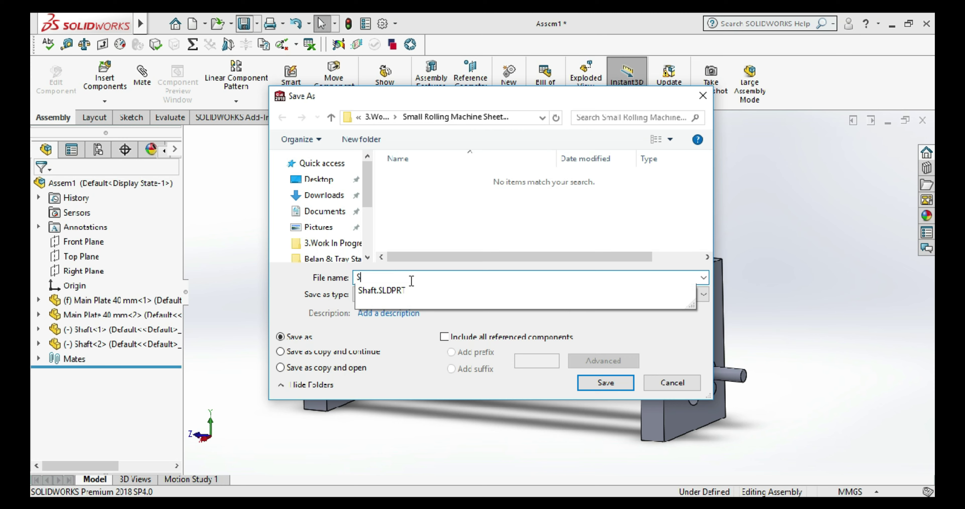
pyautogui.write('heetmetal Rolling machine')
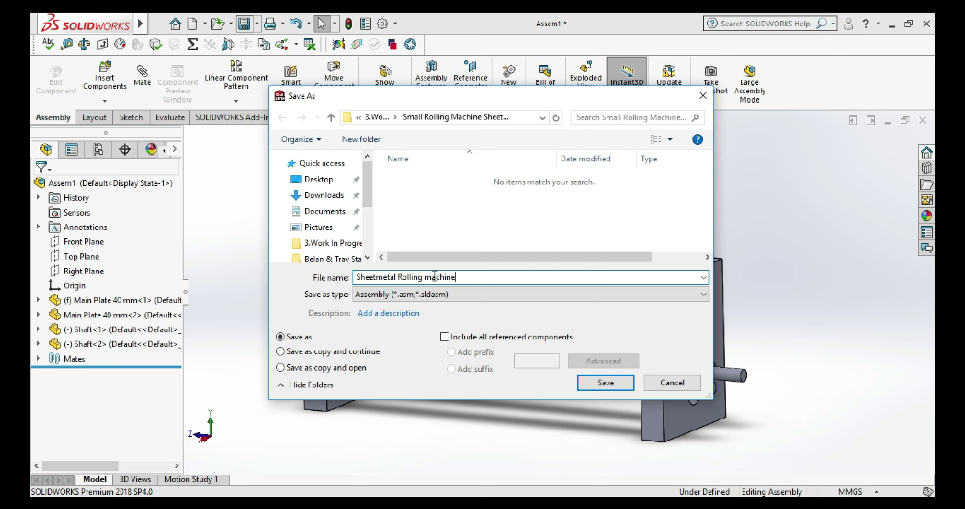
pyautogui.click(435, 277)
pyautogui.press('BackSpace')
pyautogui.click(599, 384)
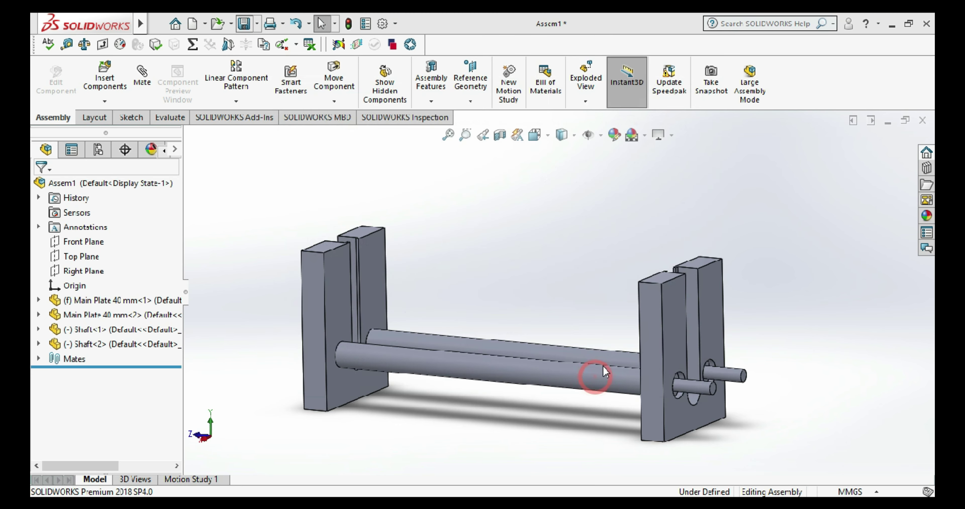
pyautogui.moveTo(704, 220)
pyautogui.mouseDown(button='middle')
pyautogui.moveTo(753, 327)
pyautogui.moveTo(780, 325)
pyautogui.mouseUp(button='middle')
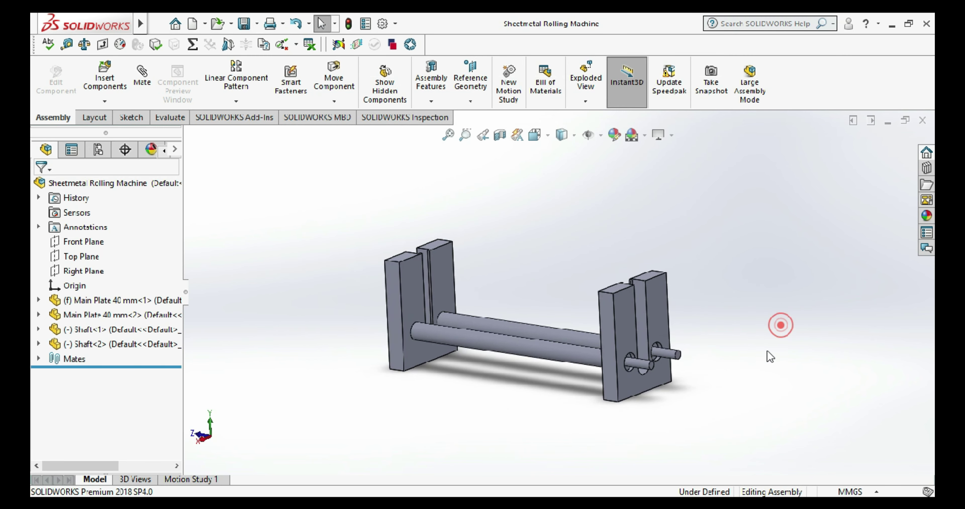
pyautogui.scroll(-2, 569, 335)
pyautogui.scroll(-2, 570, 335)
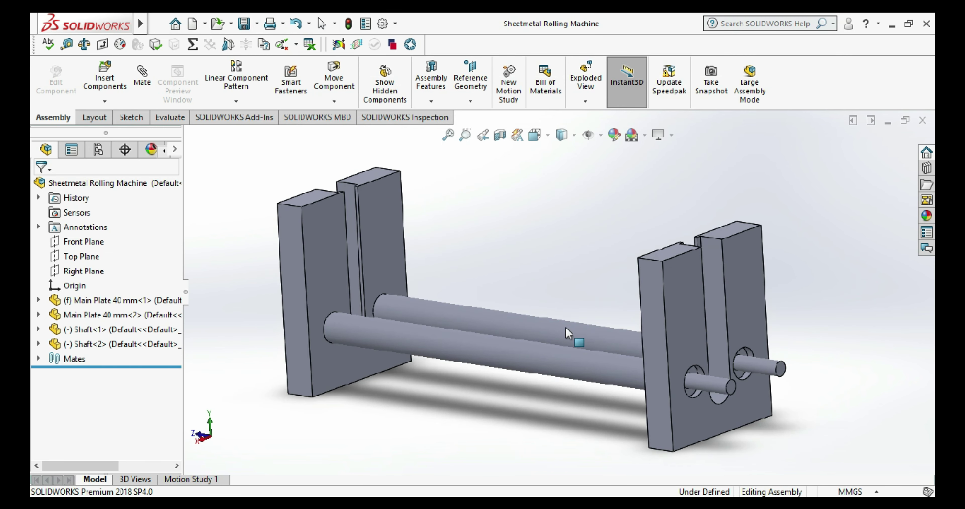
pyautogui.click(565, 327)
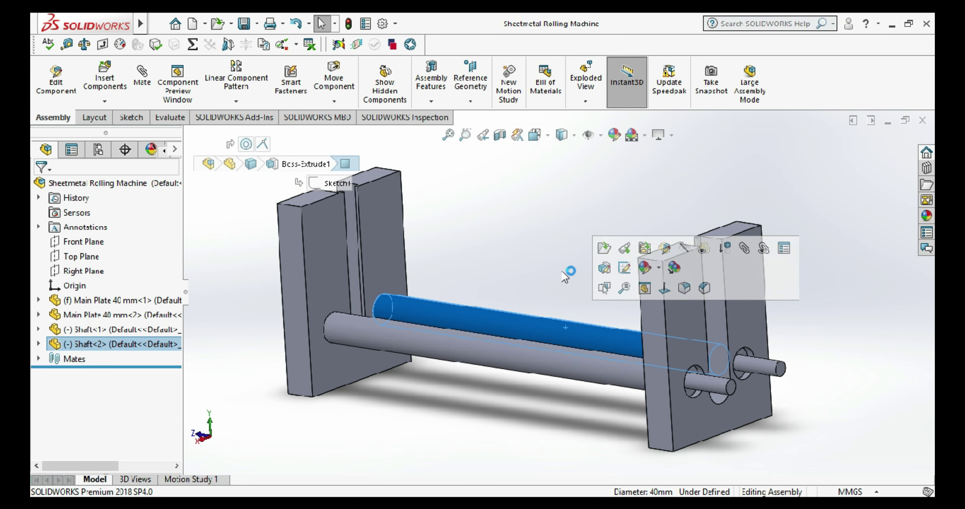
pyautogui.click(565, 277)
pyautogui.scroll(2, 558, 274)
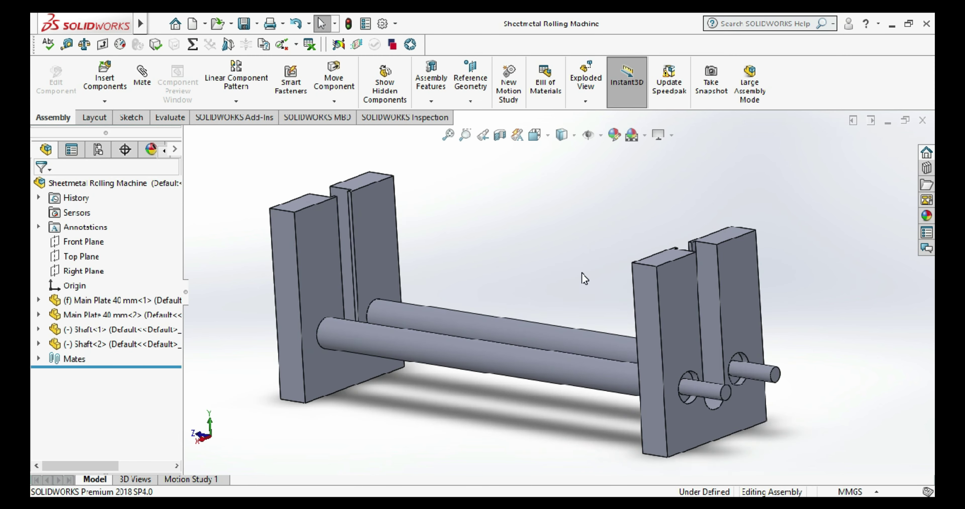
pyautogui.moveTo(584, 277); pyautogui.dragTo(566, 281, button='middle')
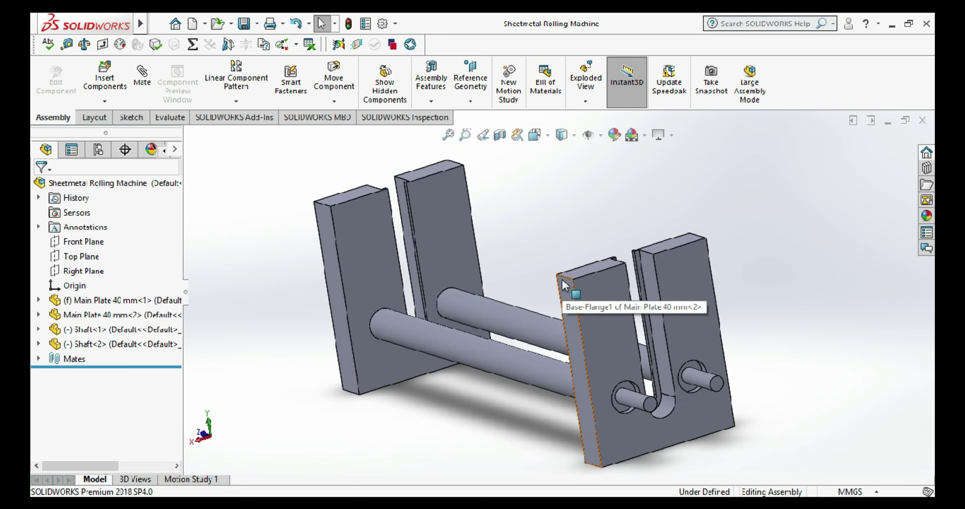
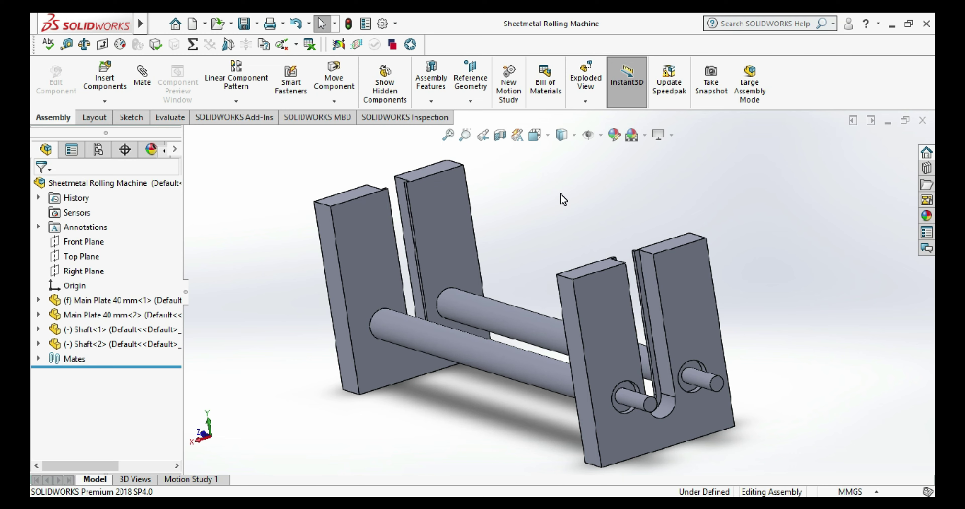
# - Insert the Top Plate part file into the rolling machine assembly
pyautogui.moveTo(561, 195); pyautogui.dragTo(732, 234, button='middle')
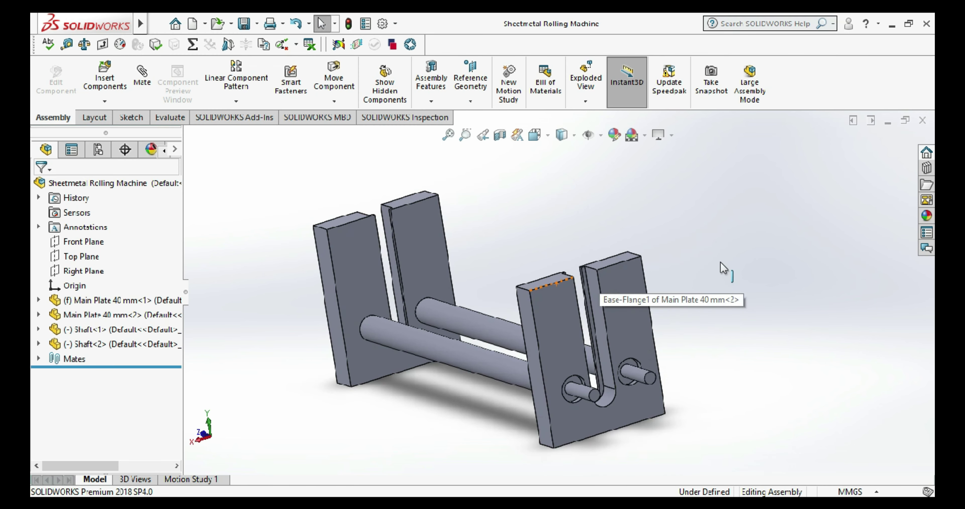
pyautogui.click(610, 232)
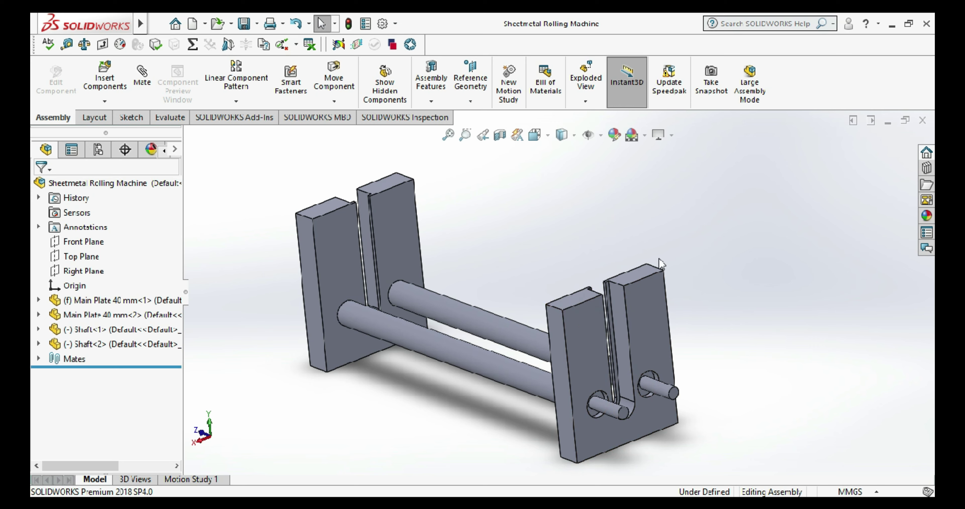
pyautogui.click(111, 75)
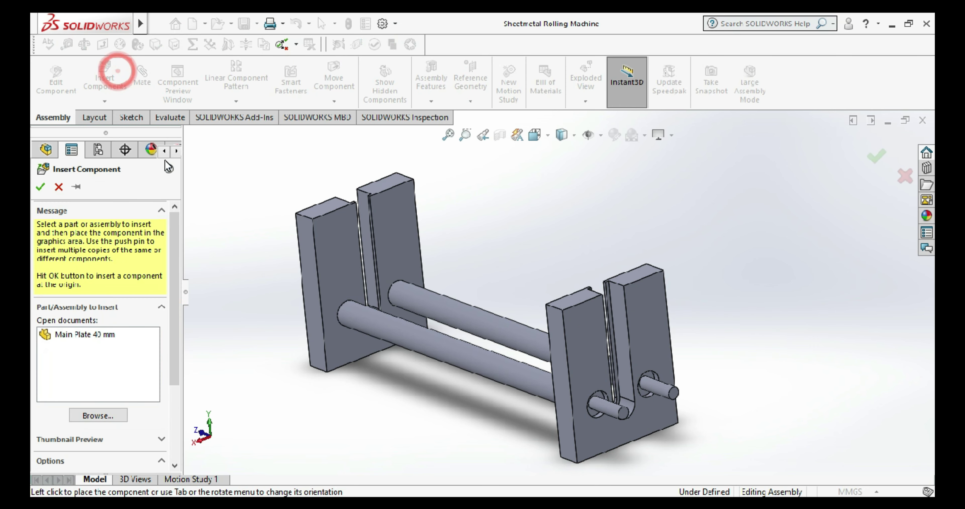
pyautogui.click(106, 422)
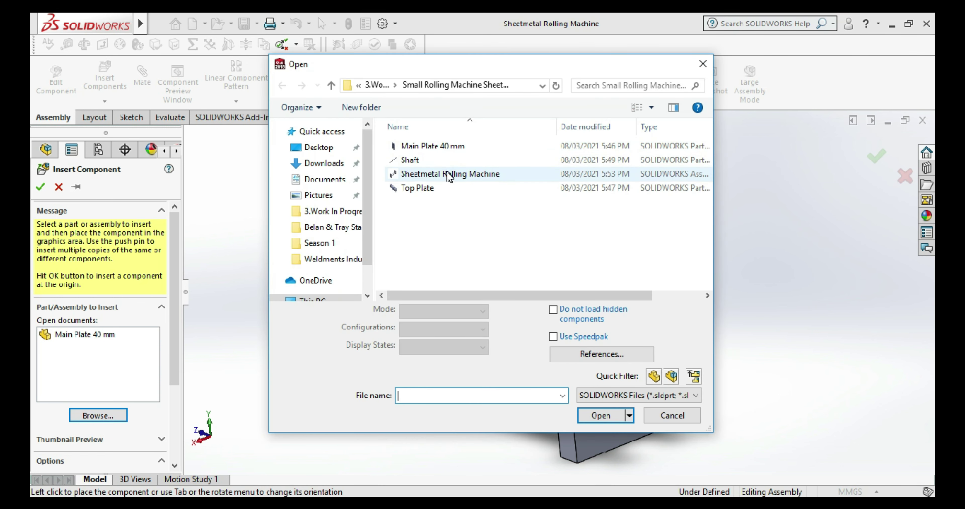
pyautogui.click(448, 191)
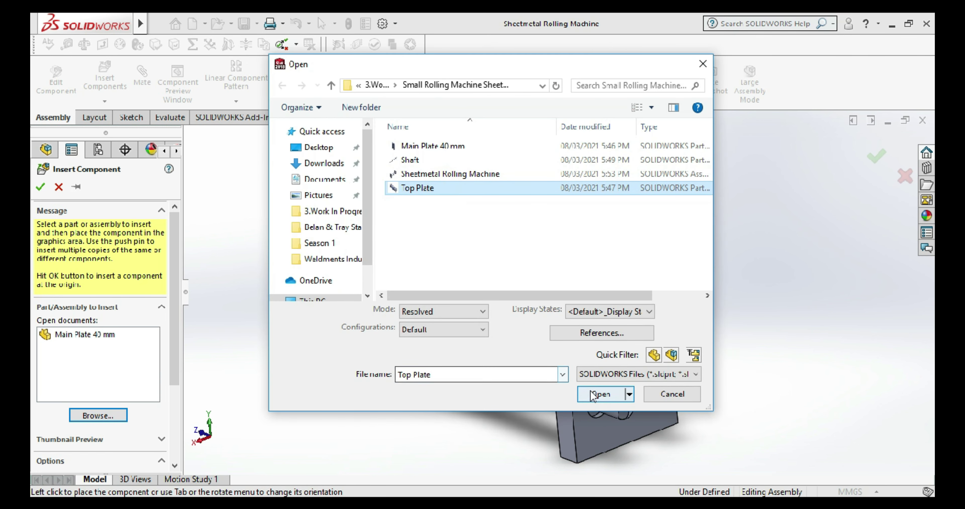
pyautogui.click(604, 394)
# - Place the Top Plate just above the left pair of side plates
pyautogui.click(358, 182)
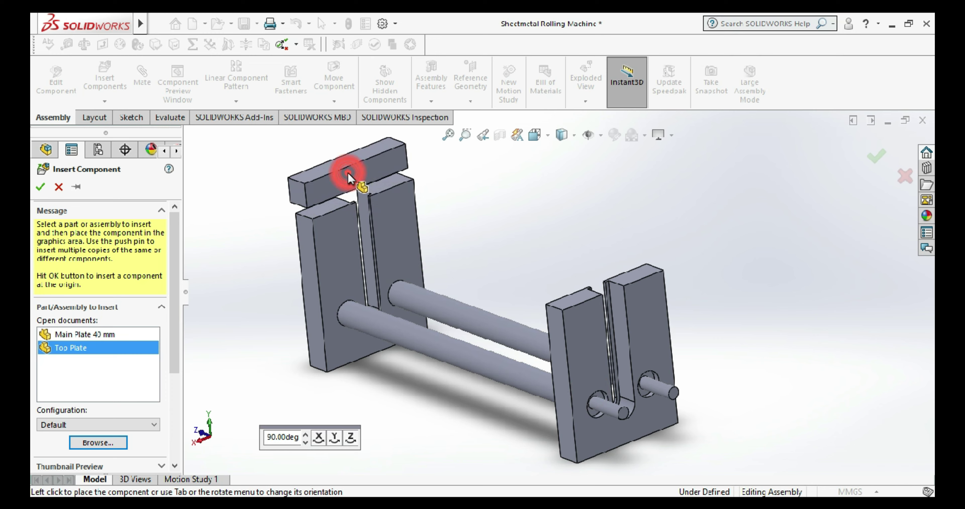
pyautogui.scroll(-5, 385, 218)
pyautogui.moveTo(385, 221); pyautogui.dragTo(416, 224)
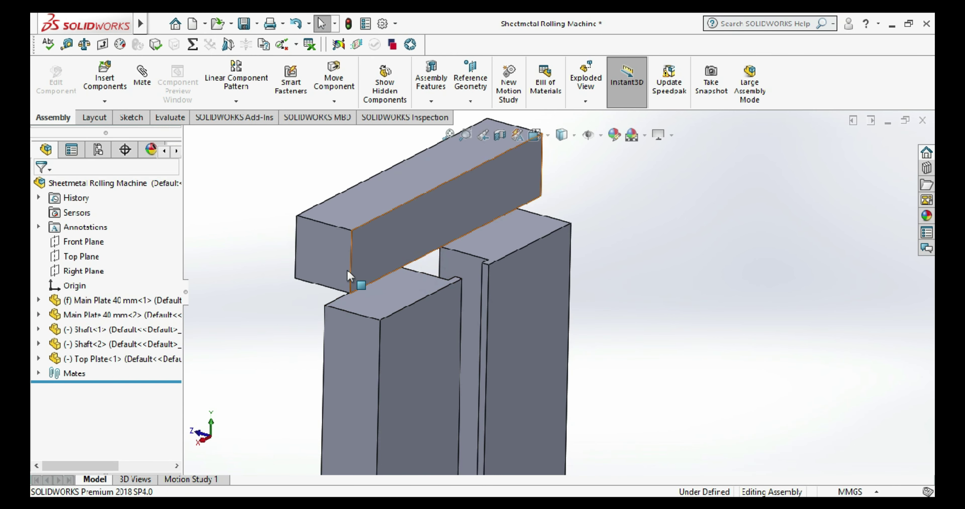
pyautogui.click(142, 77)
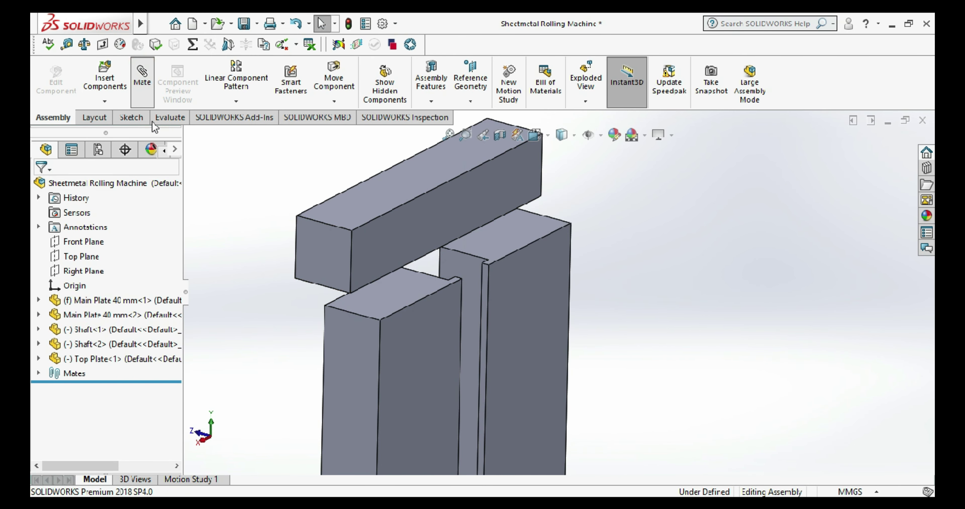
# - Mate the Top Plate's underside coincident with the left side plate's top face
pyautogui.scroll(-2, 384, 300)
pyautogui.click(384, 297)
pyautogui.moveTo(382, 310); pyautogui.dragTo(303, 314, button='middle')
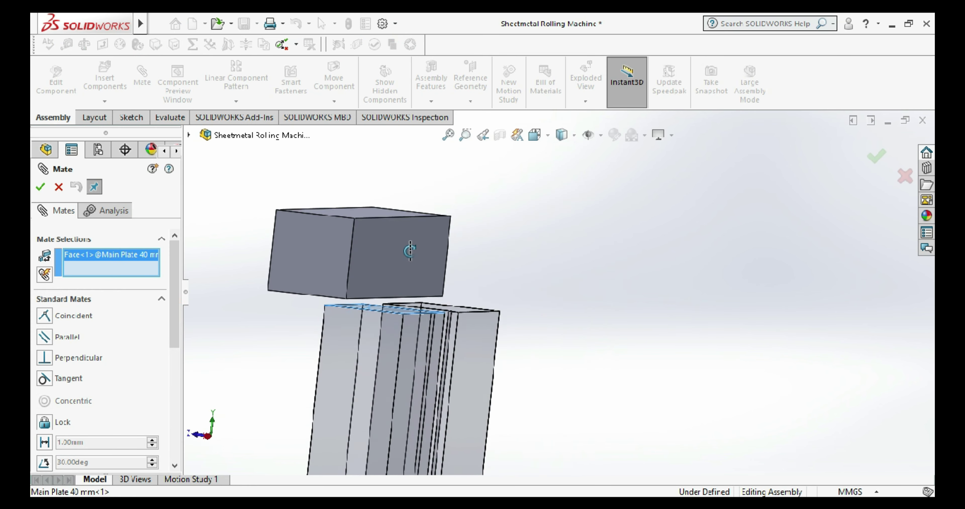
pyautogui.click(303, 315)
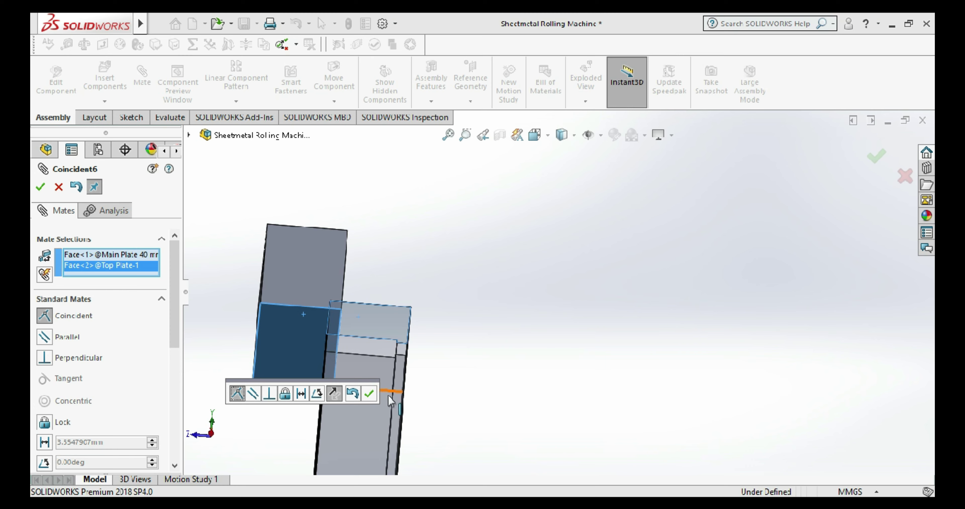
pyautogui.click(371, 395)
# - Align two Top Plate faces flush with the side plate faces using coincident mates
pyautogui.moveTo(442, 318); pyautogui.dragTo(442, 366, button='middle')
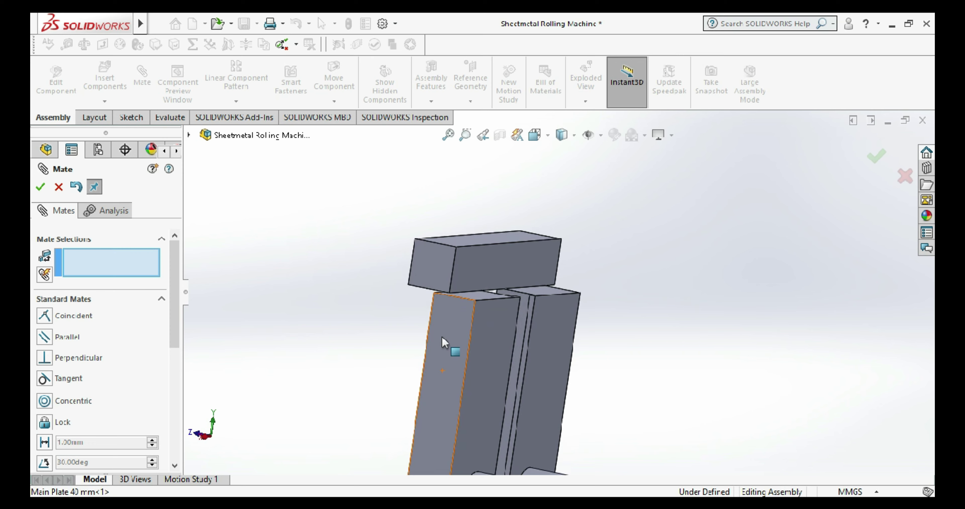
pyautogui.click(435, 260)
pyautogui.click(456, 331)
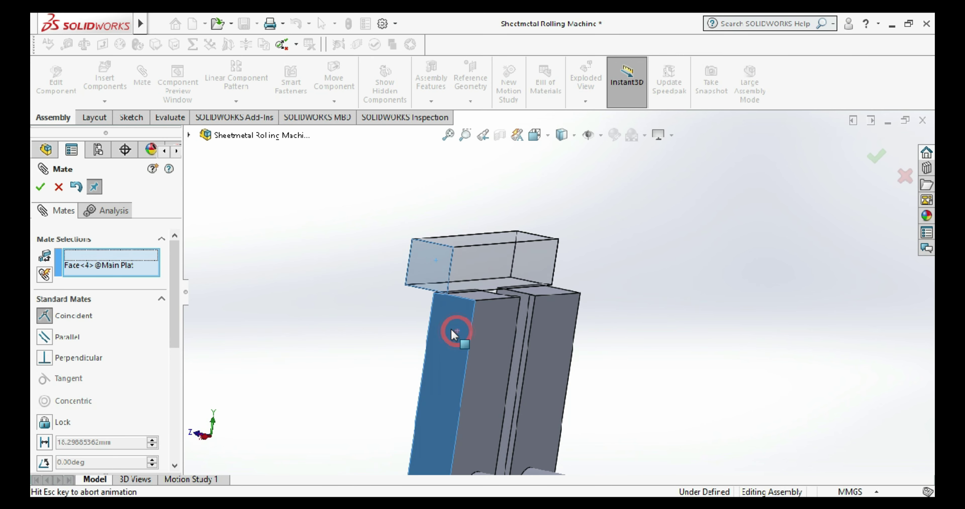
pyautogui.click(441, 376)
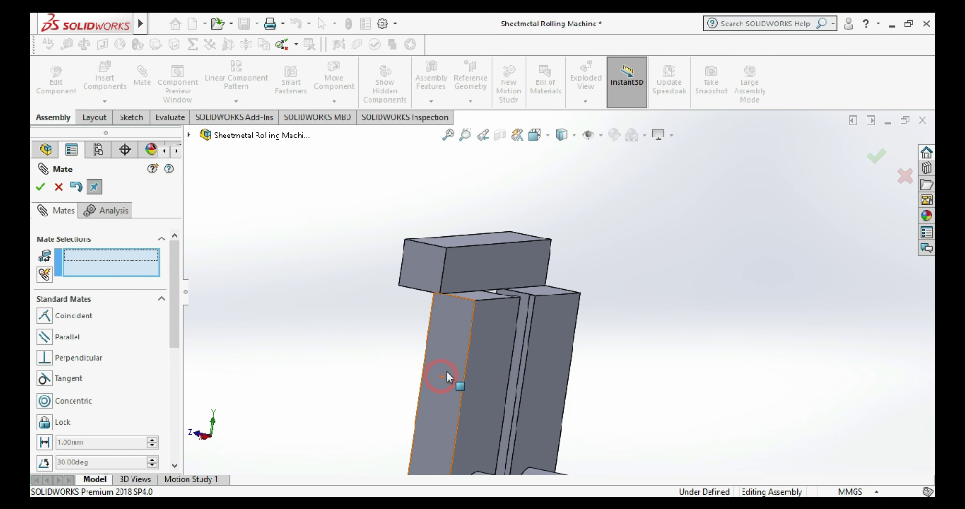
pyautogui.click(465, 260)
pyautogui.click(495, 329)
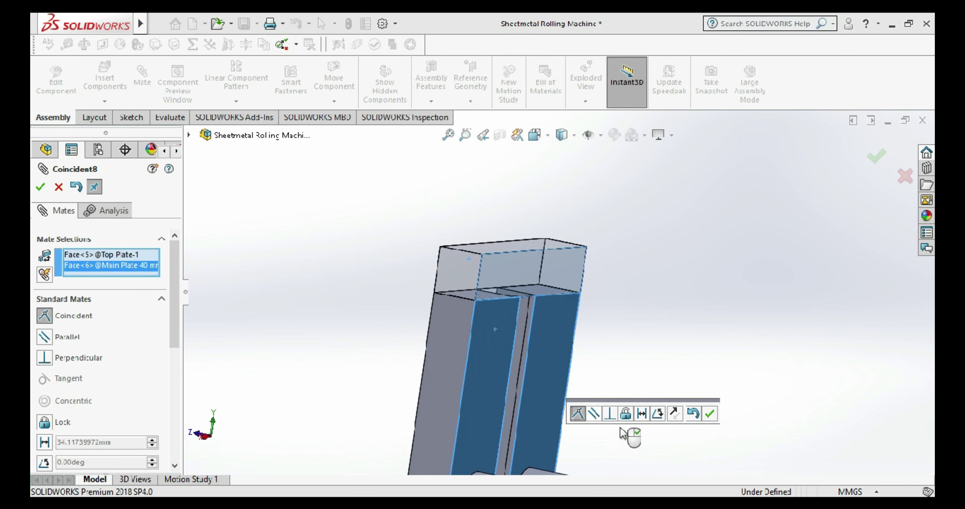
pyautogui.click(709, 414)
pyautogui.click(41, 186)
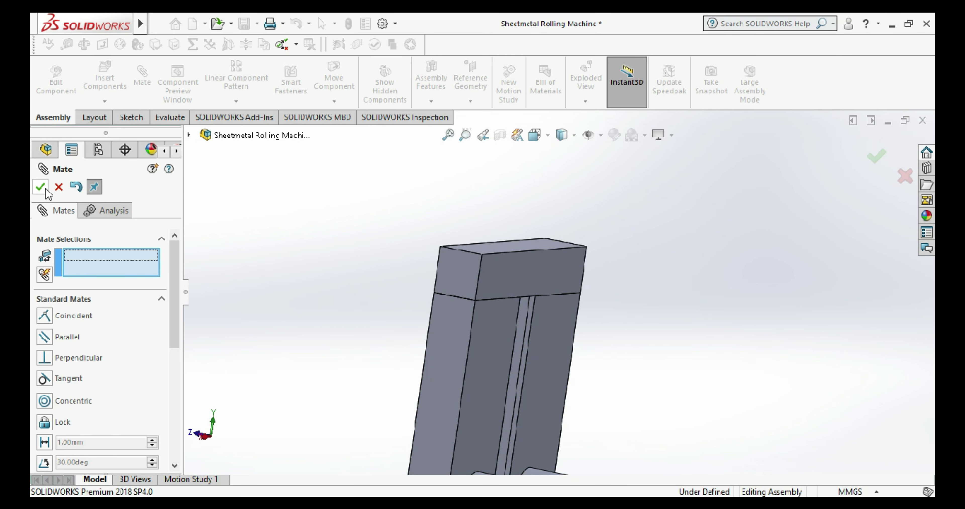
# - Check the mated Top Plate, then Ctrl-drag a copy onto the right side plates
pyautogui.click(511, 267)
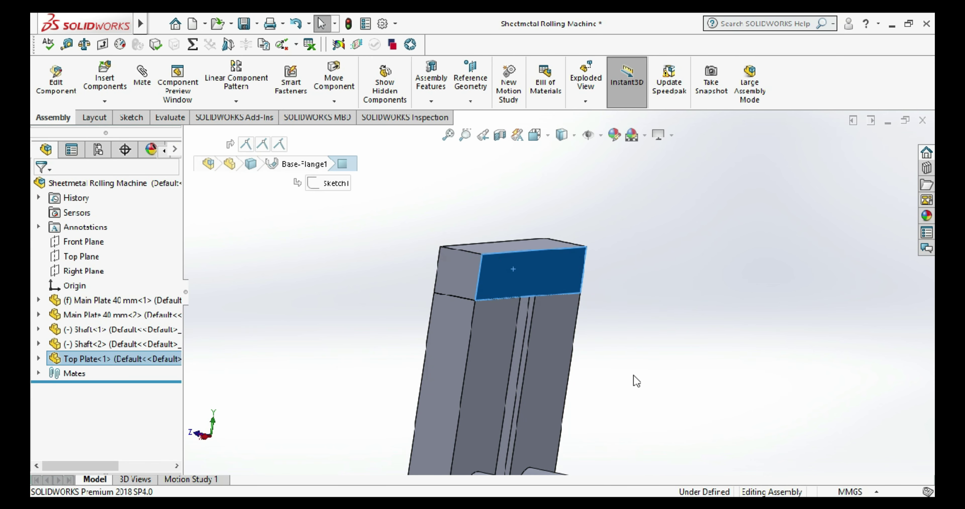
pyautogui.click(633, 374)
pyautogui.scroll(5, 633, 375)
pyautogui.scroll(3, 633, 375)
pyautogui.moveTo(633, 374); pyautogui.dragTo(478, 257, button='middle')
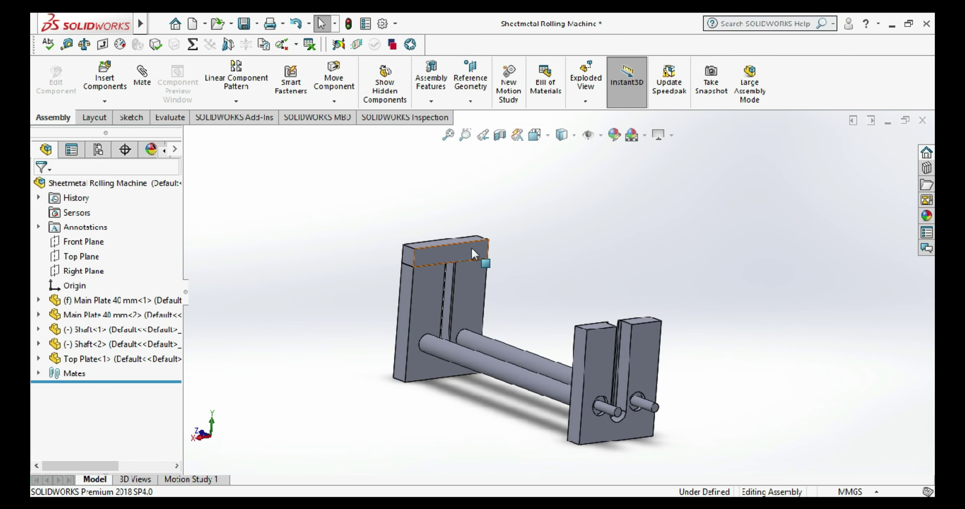
pyautogui.click(462, 247)
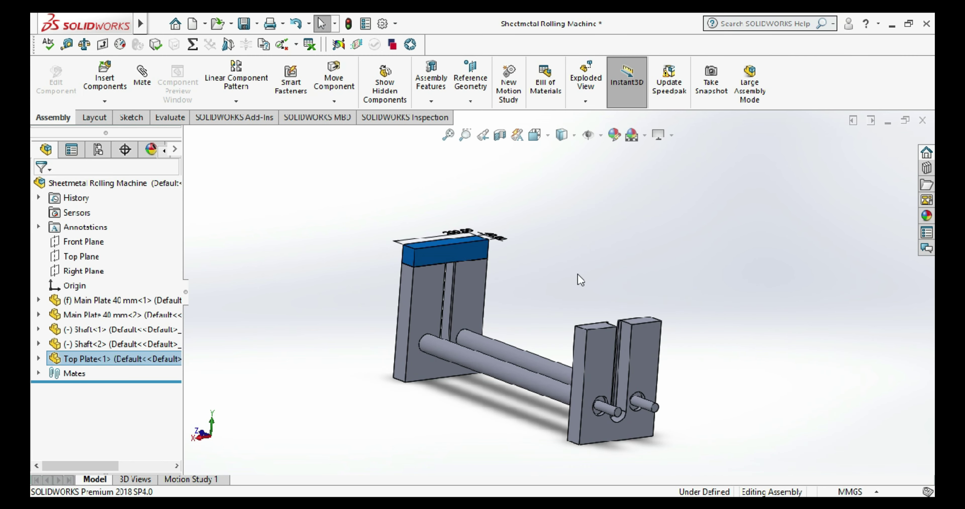
pyautogui.click(569, 235)
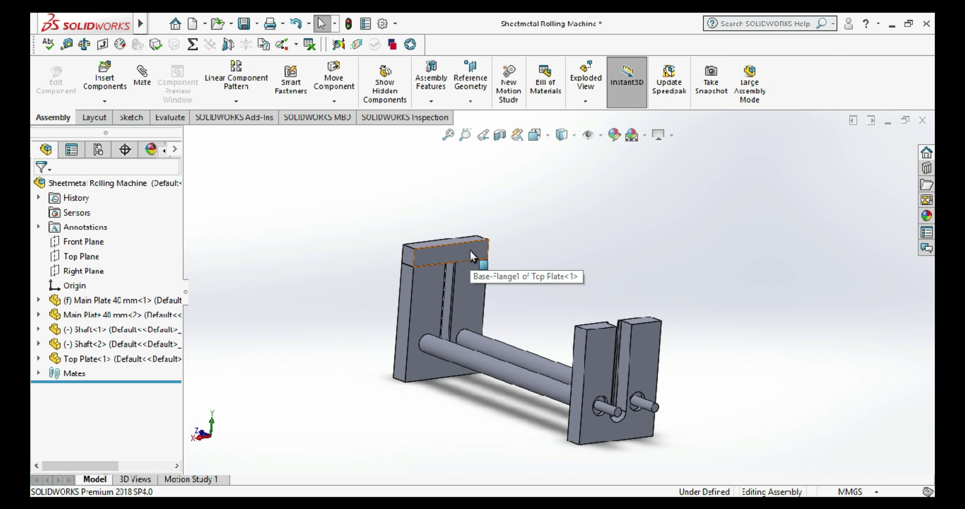
pyautogui.keyDown('ctrl'); pyautogui.moveTo(471, 256); pyautogui.dragTo(629, 310); pyautogui.keyUp('ctrl')
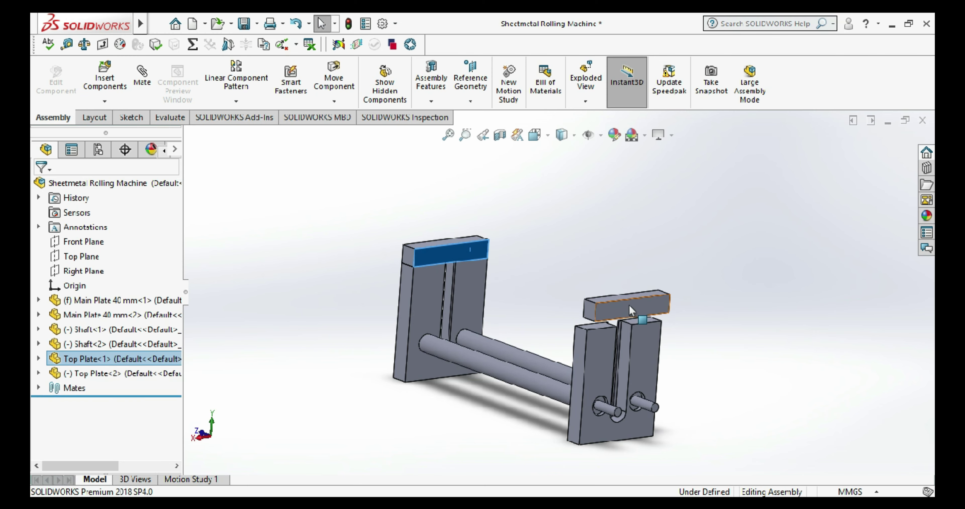
# - Attempt a mate on the right side plate's top face, then cancel it
pyautogui.scroll(-5, 633, 315)
pyautogui.scroll(-3, 646, 329)
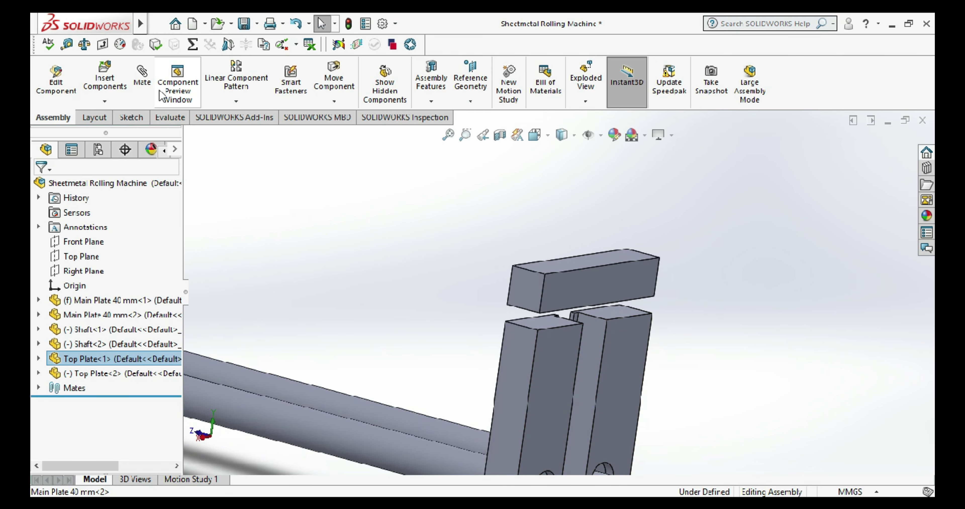
pyautogui.click(141, 75)
pyautogui.click(558, 327)
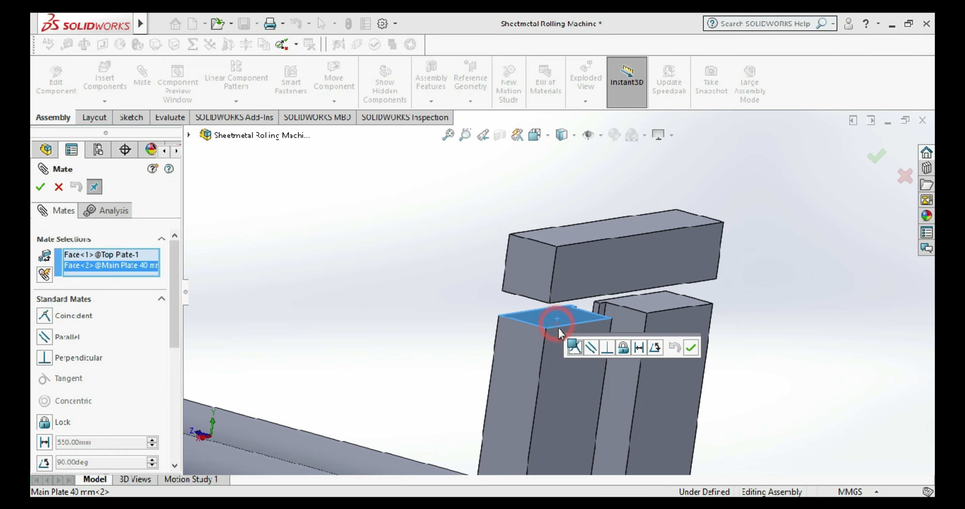
pyautogui.scroll(-2, 562, 322)
pyautogui.scroll(-3, 606, 301)
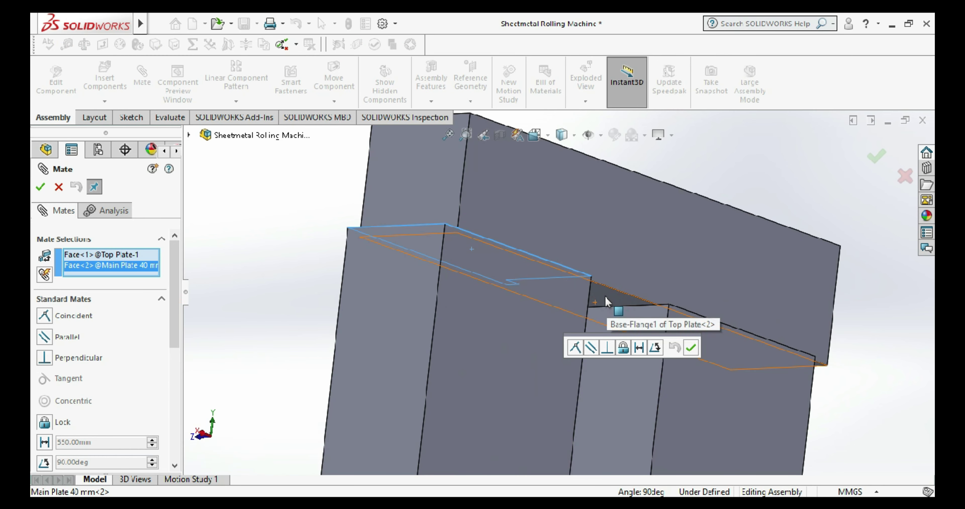
pyautogui.click(609, 295)
pyautogui.click(610, 293)
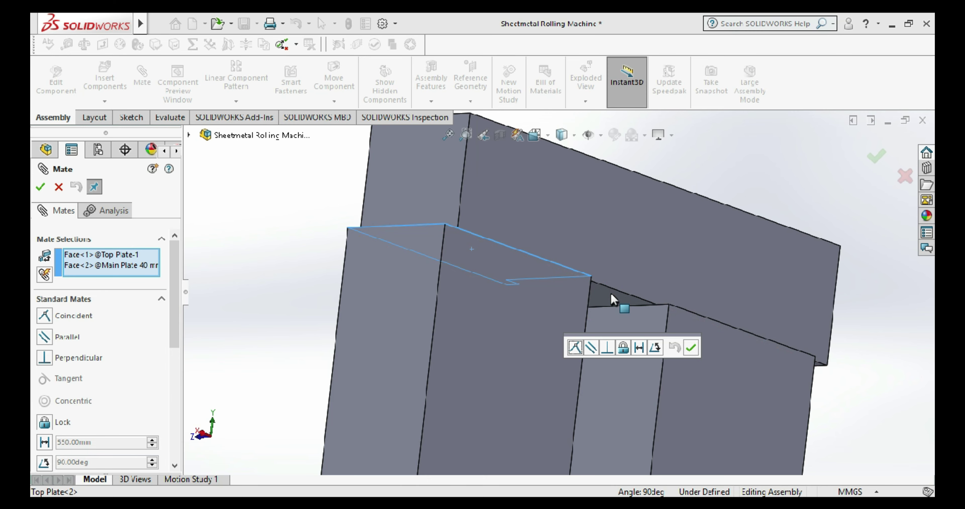
pyautogui.scroll(3, 611, 292)
pyautogui.moveTo(481, 328); pyautogui.dragTo(500, 329, button='middle')
pyautogui.scroll(3, 501, 329)
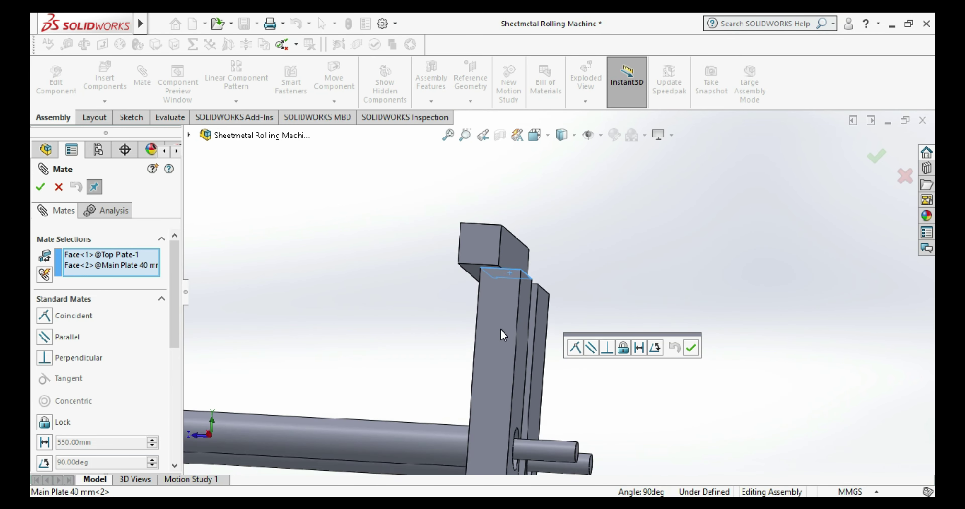
pyautogui.scroll(3, 501, 329)
pyautogui.scroll(-1, 500, 329)
pyautogui.press('Escape')
pyautogui.scroll(-2, 534, 264)
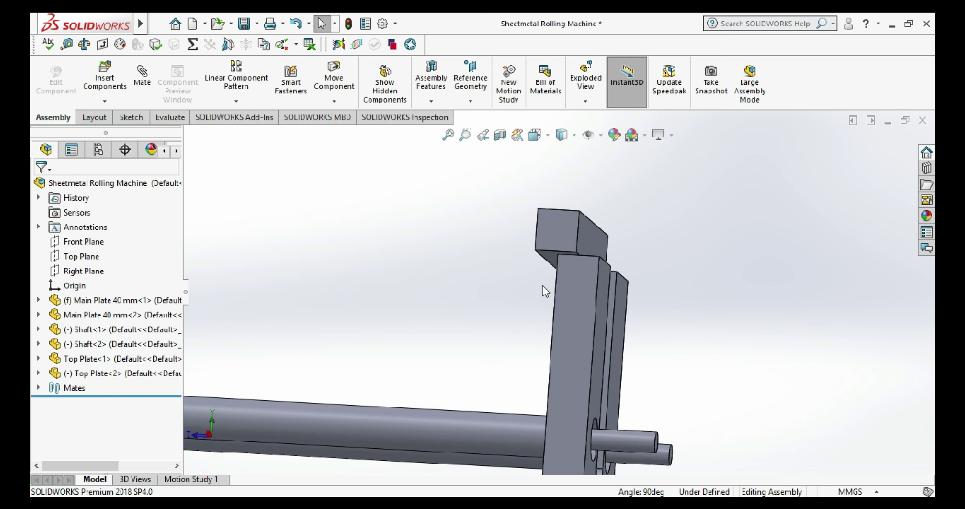
pyautogui.scroll(-2, 534, 264)
# - Seat the second Top Plate's underside coincident on the right main plate's top
pyautogui.click(142, 79)
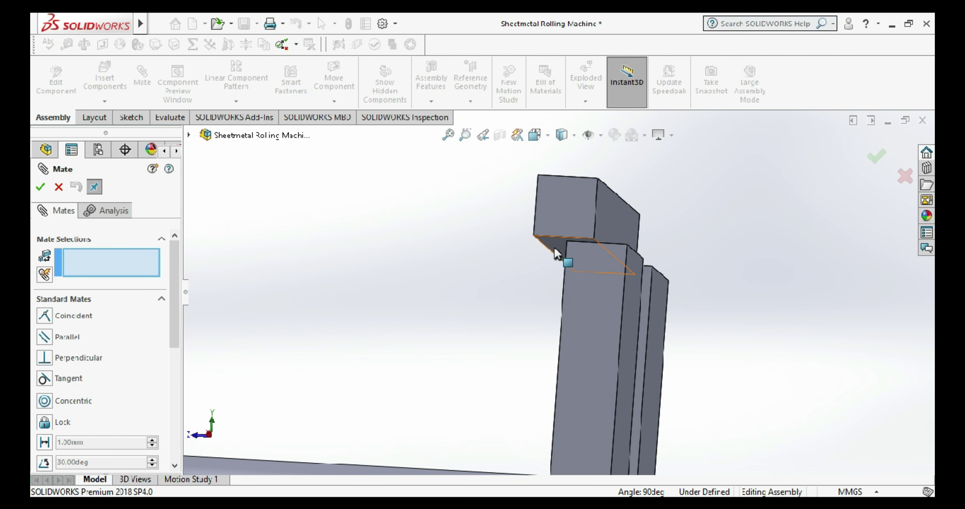
pyautogui.click(564, 254)
pyautogui.scroll(5, 564, 254)
pyautogui.moveTo(614, 279)
pyautogui.mouseDown(button='middle')
pyautogui.moveTo(685, 338)
pyautogui.moveTo(598, 397)
pyautogui.mouseUp(button='middle')
pyautogui.scroll(-3, 599, 397)
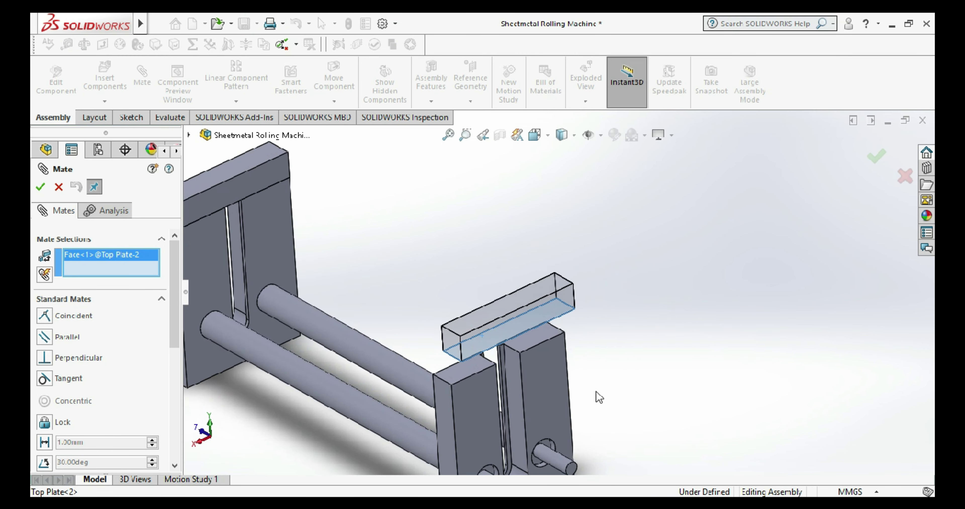
pyautogui.click(545, 341)
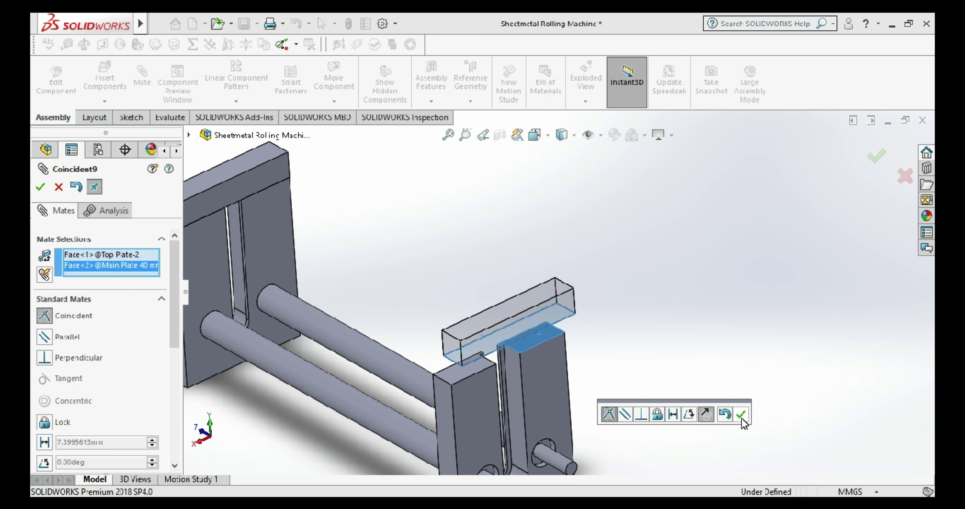
pyautogui.click(741, 414)
# - Mate the second Top Plate's end and side faces coincident with the main plate
pyautogui.scroll(-3, 457, 344)
pyautogui.scroll(-3, 565, 326)
pyautogui.click(558, 320)
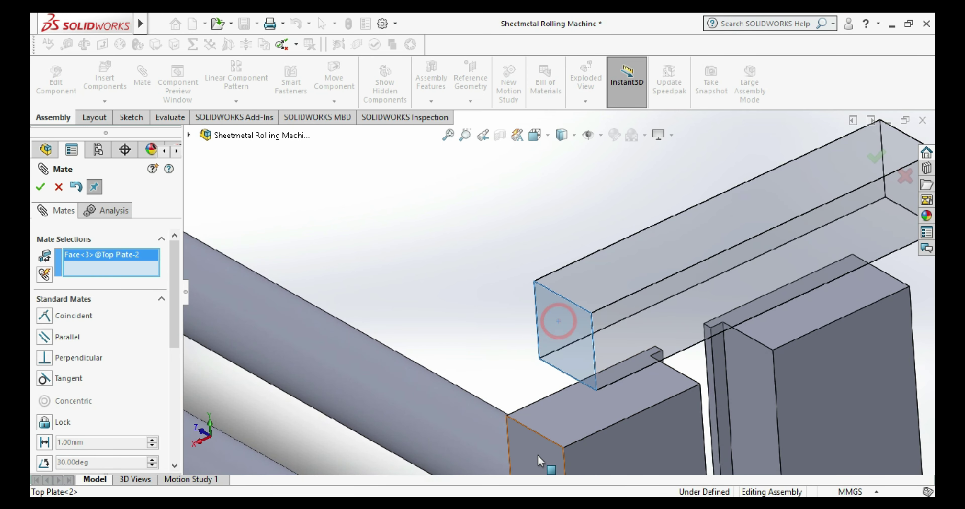
pyautogui.click(541, 444)
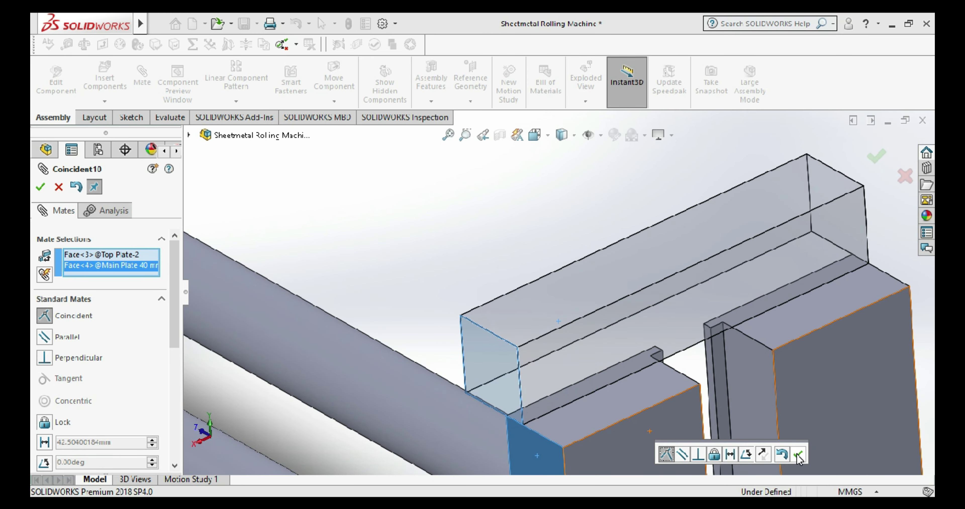
pyautogui.click(798, 454)
pyautogui.click(849, 386)
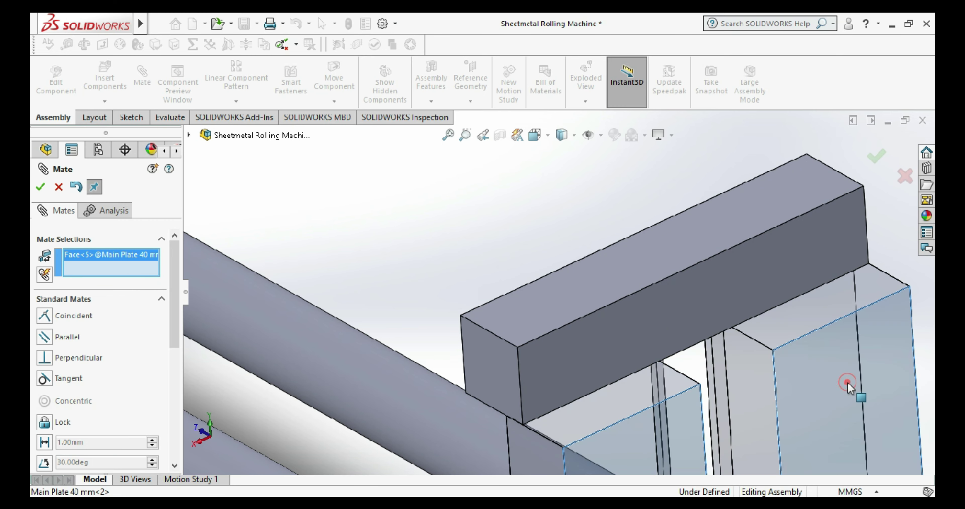
pyautogui.click(681, 317)
pyautogui.click(40, 186)
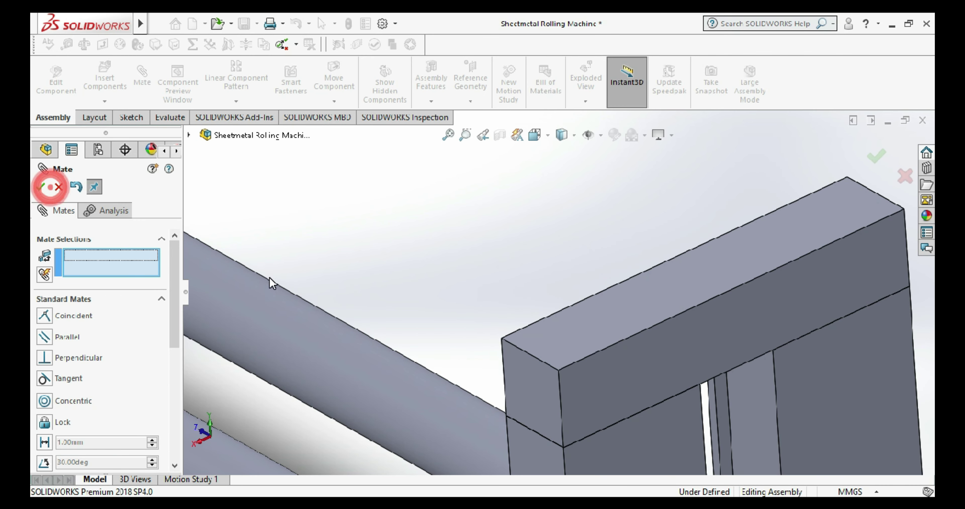
pyautogui.press('f')
pyautogui.click(519, 224)
pyautogui.moveTo(528, 253)
pyautogui.mouseDown(button='middle')
pyautogui.moveTo(555, 304)
pyautogui.moveTo(571, 271)
pyautogui.moveTo(532, 328)
pyautogui.moveTo(566, 320)
pyautogui.mouseUp(button='middle')
# - Inspect the assembled frame, close the Mate command, and right-click Top Plate<2>
pyautogui.scroll(-2, 561, 332)
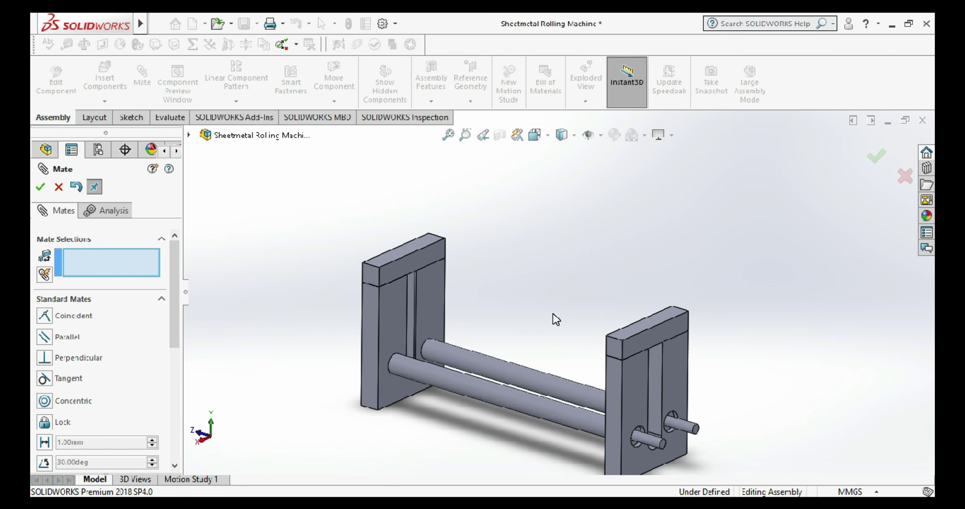
pyautogui.scroll(2, 581, 340)
pyautogui.scroll(-2, 654, 412)
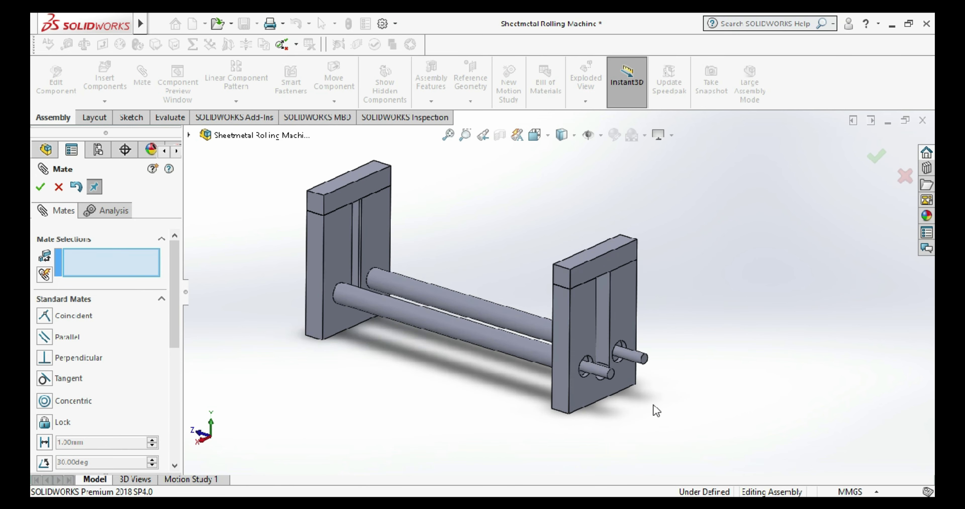
pyautogui.scroll(-2, 446, 169)
pyautogui.scroll(2, 480, 223)
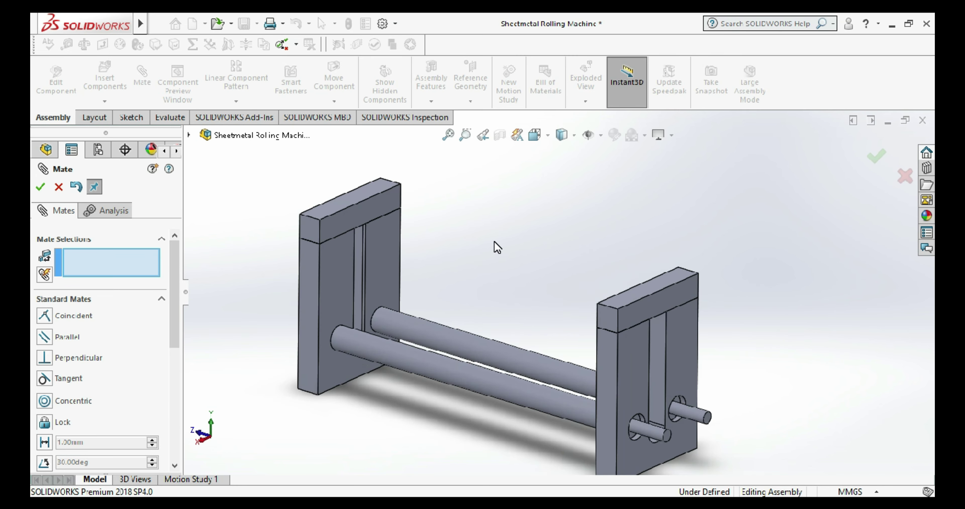
pyautogui.scroll(2, 494, 244)
pyautogui.scroll(-2, 545, 276)
pyautogui.moveTo(545, 276)
pyautogui.mouseDown(button='middle')
pyautogui.moveTo(536, 269)
pyautogui.moveTo(558, 275)
pyautogui.mouseUp(button='middle')
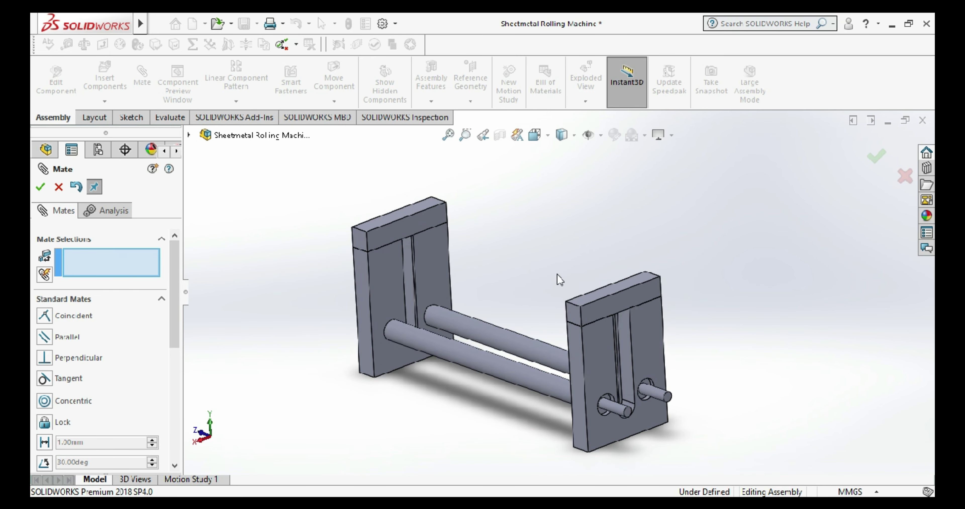
pyautogui.scroll(-2, 630, 287)
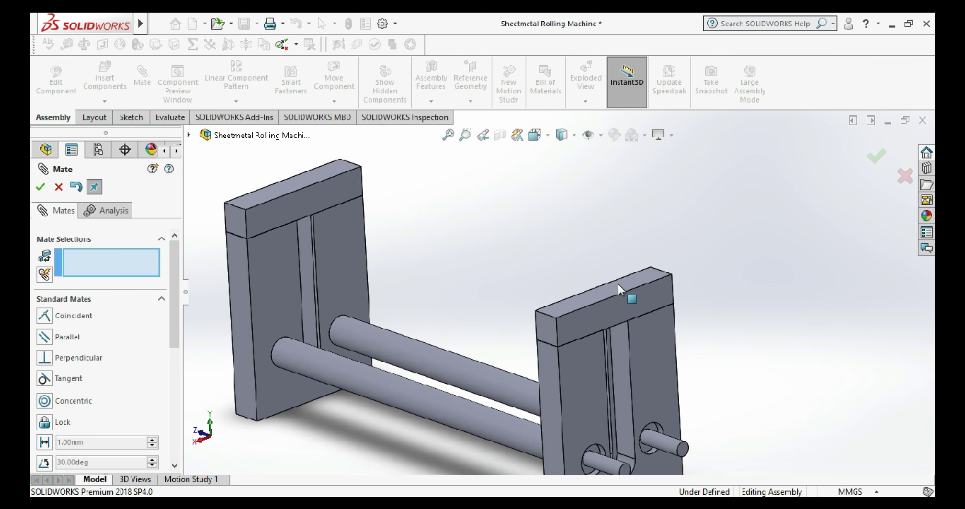
pyautogui.click(49, 188)
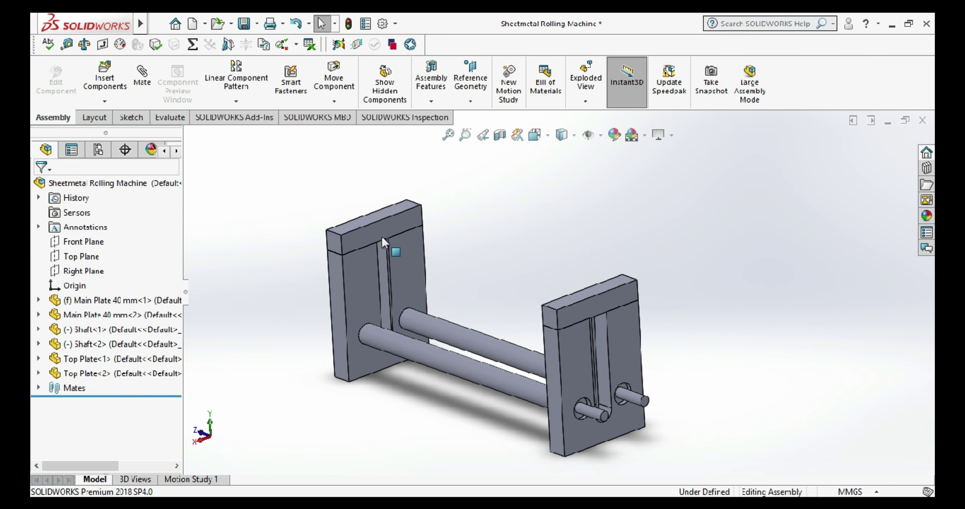
pyautogui.rightClick(658, 297)
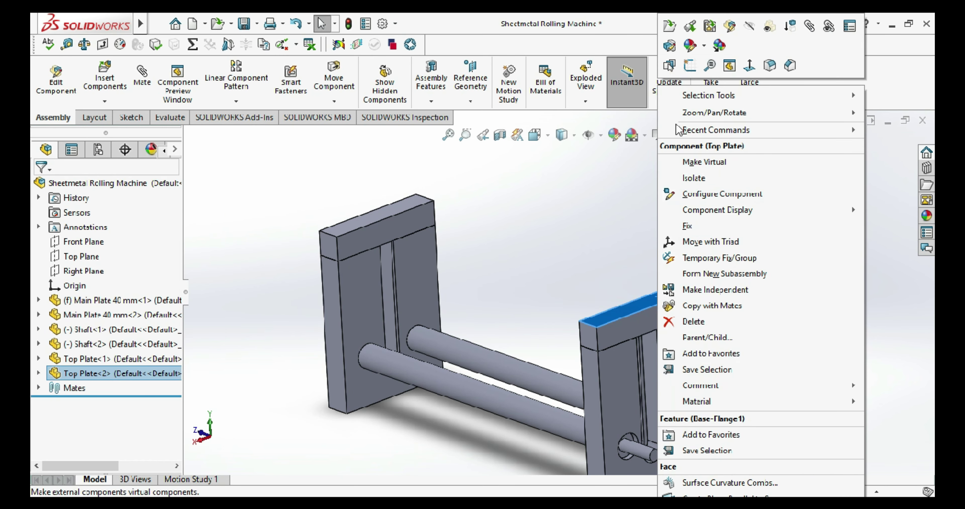
# - Open the Top Plate part and start a sketch on its upper face, viewed normal
pyautogui.click(672, 29)
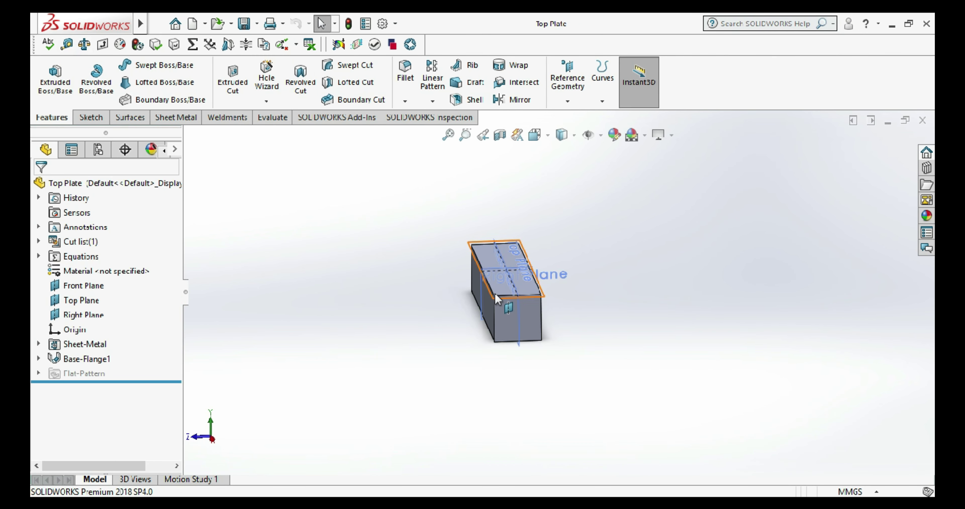
pyautogui.scroll(-2, 525, 291)
pyautogui.scroll(-3, 543, 287)
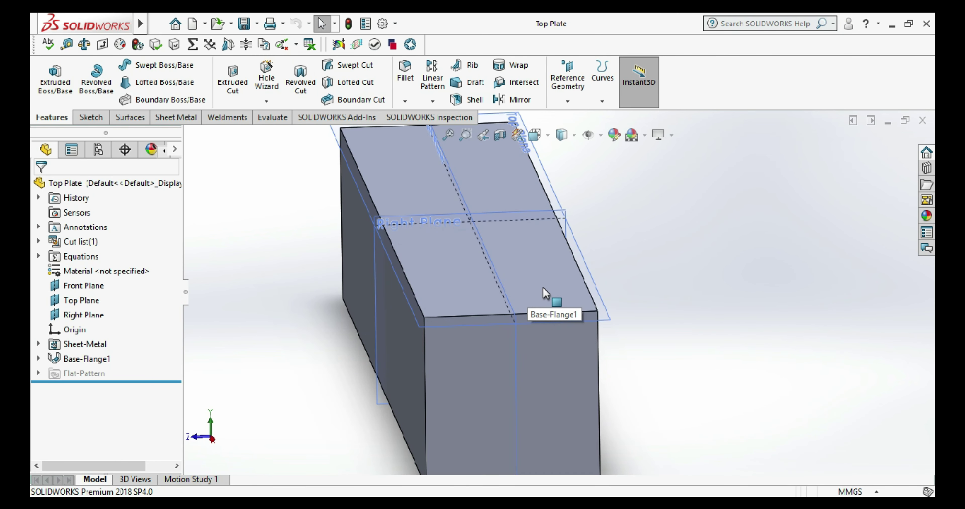
pyautogui.scroll(-2, 543, 287)
pyautogui.click(543, 287)
pyautogui.rightClick(543, 287)
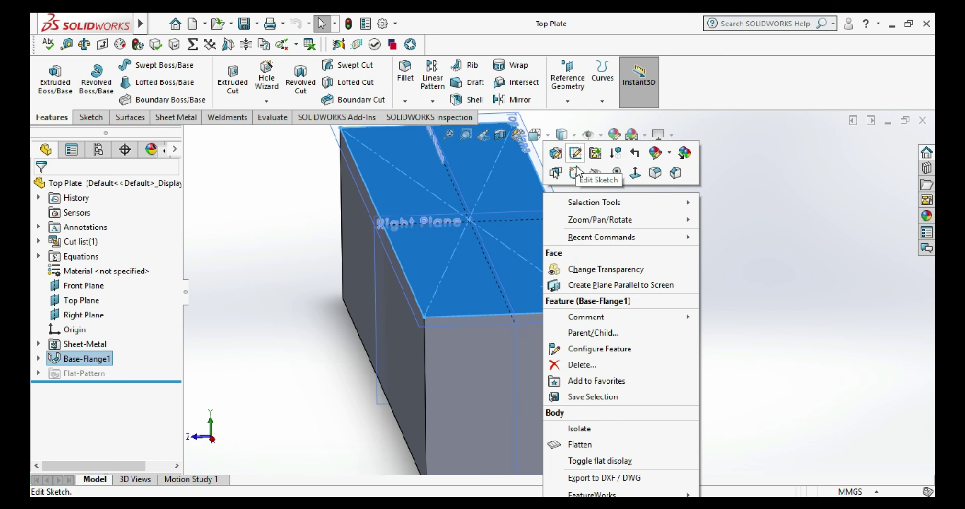
pyautogui.click(577, 169)
pyautogui.click(666, 294)
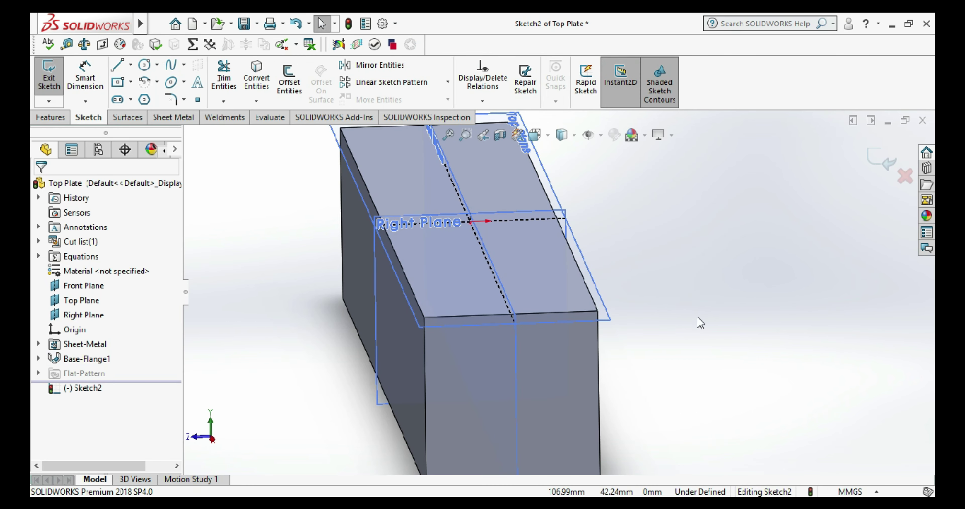
pyautogui.hotkey('ctrl', '8')
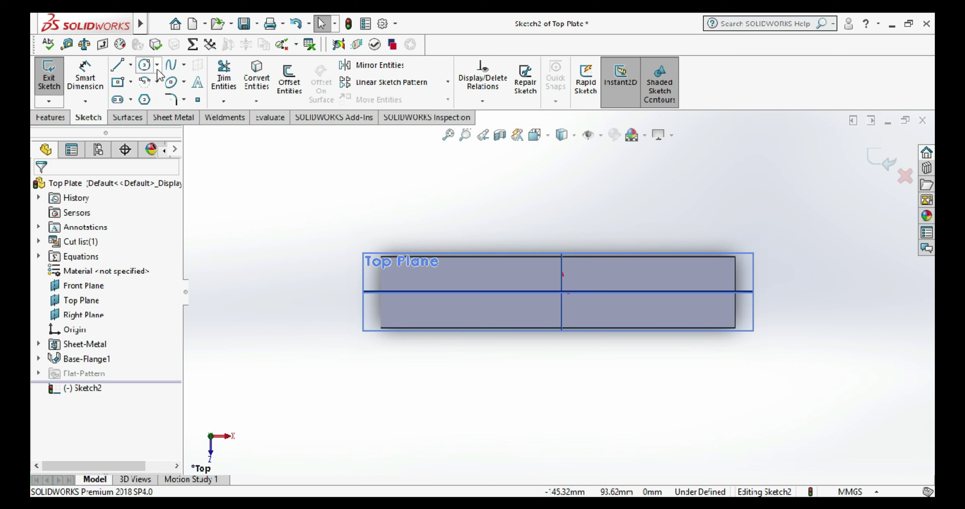
# - Draw a circle on the plate's midline and dimension its diameter to 16 mm
pyautogui.click(142, 66)
pyautogui.scroll(-5, 562, 300)
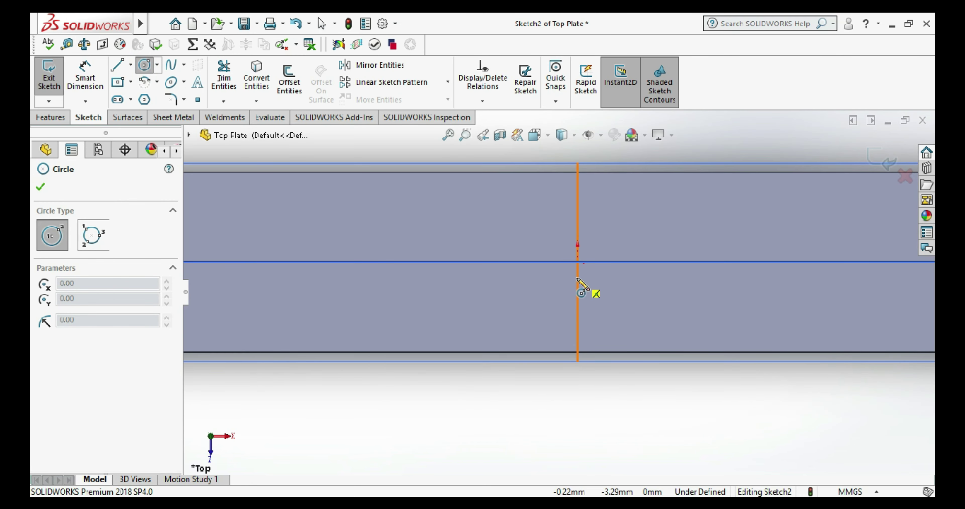
pyautogui.click(577, 279)
pyautogui.click(593, 288)
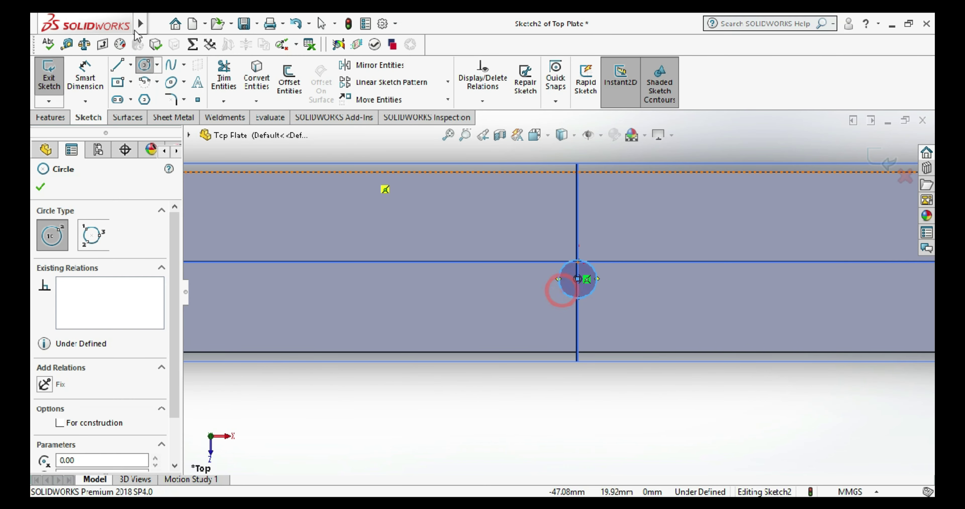
pyautogui.click(84, 79)
pyautogui.click(597, 297)
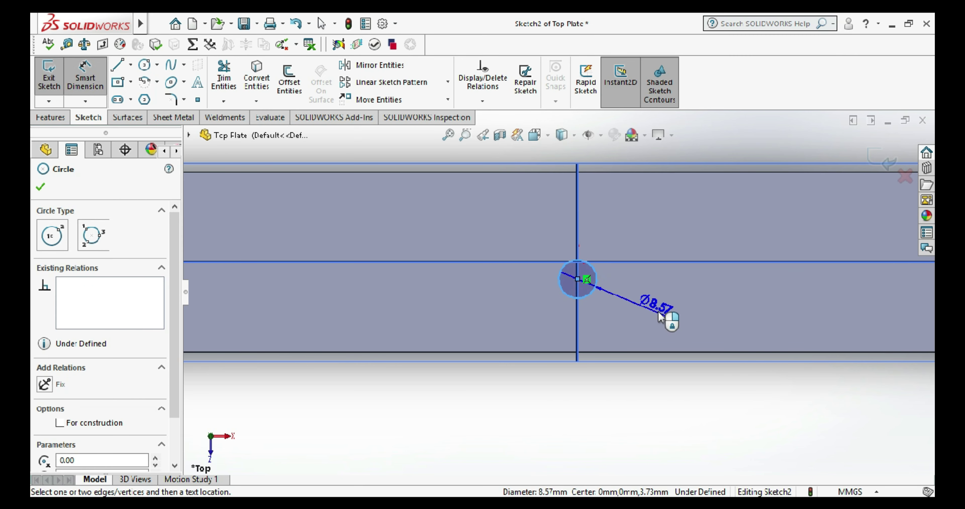
pyautogui.click(655, 338)
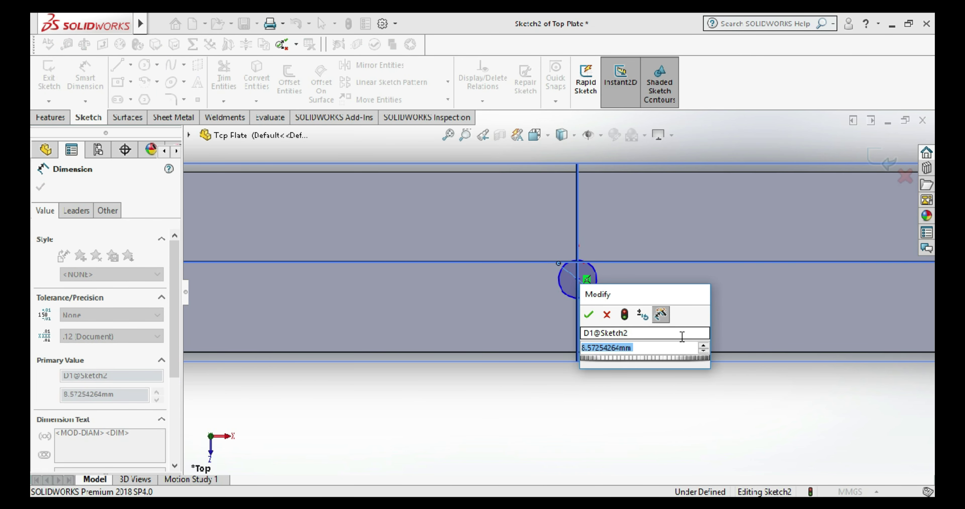
pyautogui.write('1')
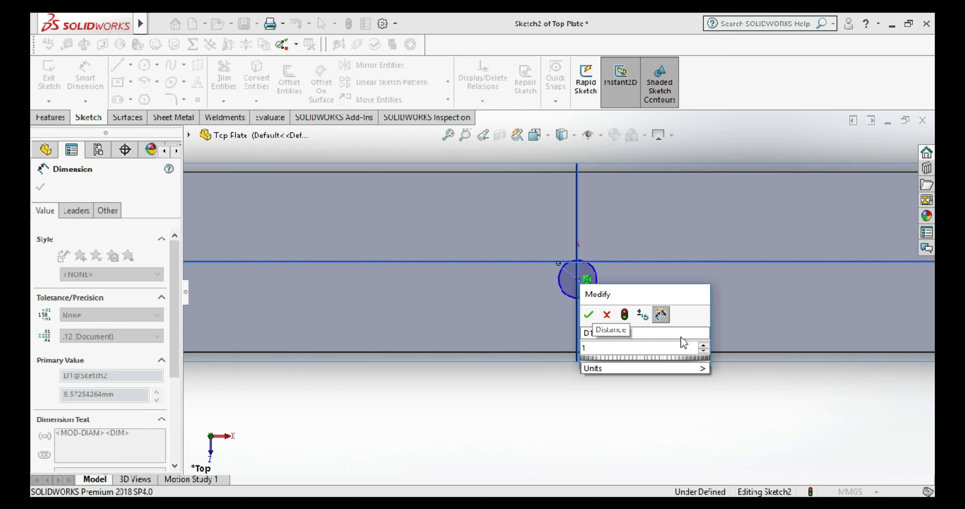
pyautogui.write('6')
pyautogui.press('Return')
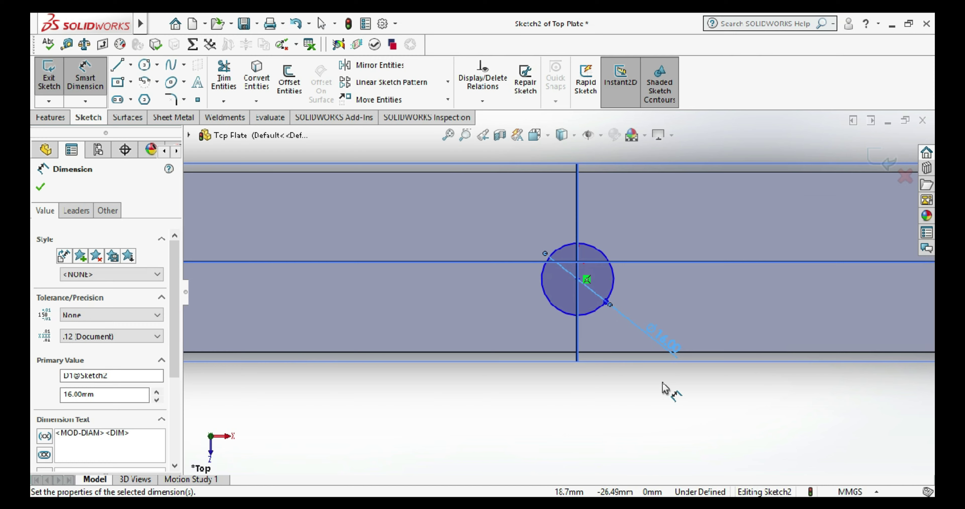
# - Verify the 16.00 mm diameter and begin a distance dimension from the plate's top edge
pyautogui.press('f')
pyautogui.scroll(-1, 603, 302)
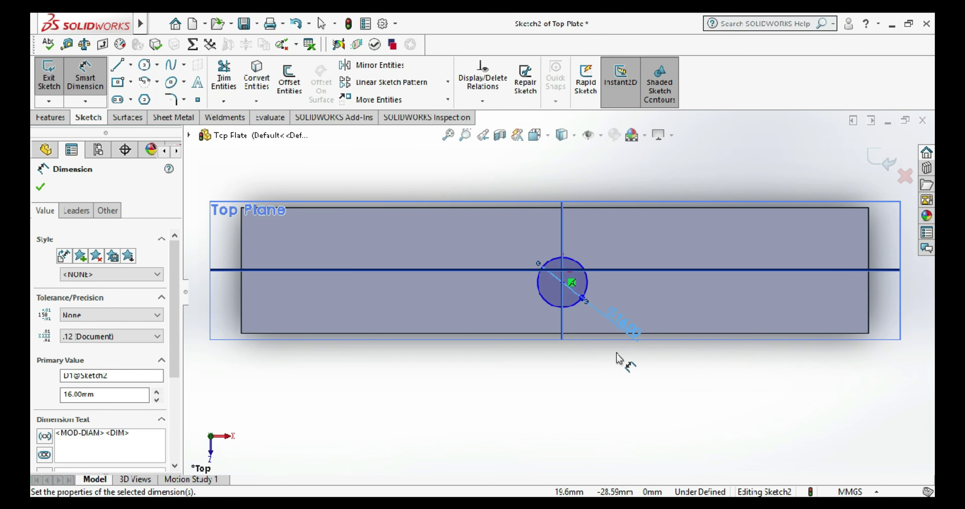
pyautogui.doubleClick(629, 328)
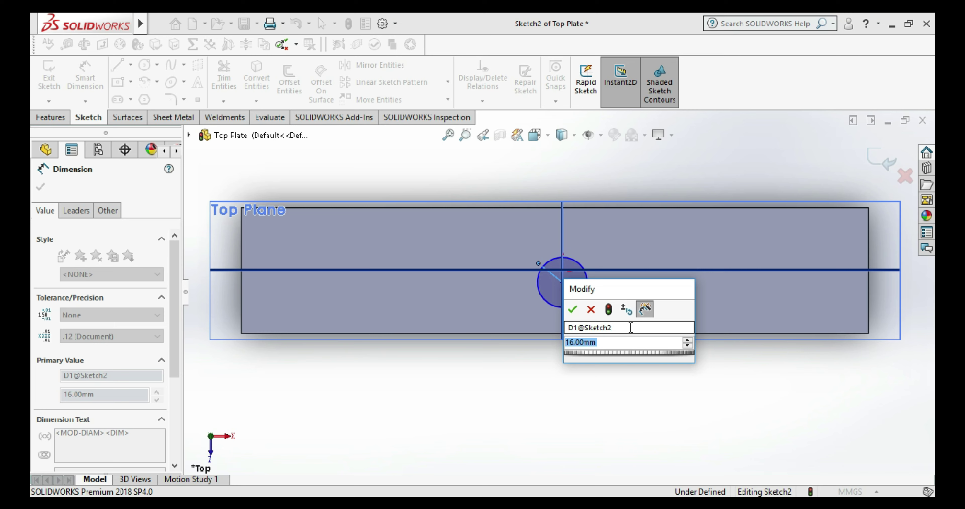
pyautogui.click(572, 309)
pyautogui.click(594, 396)
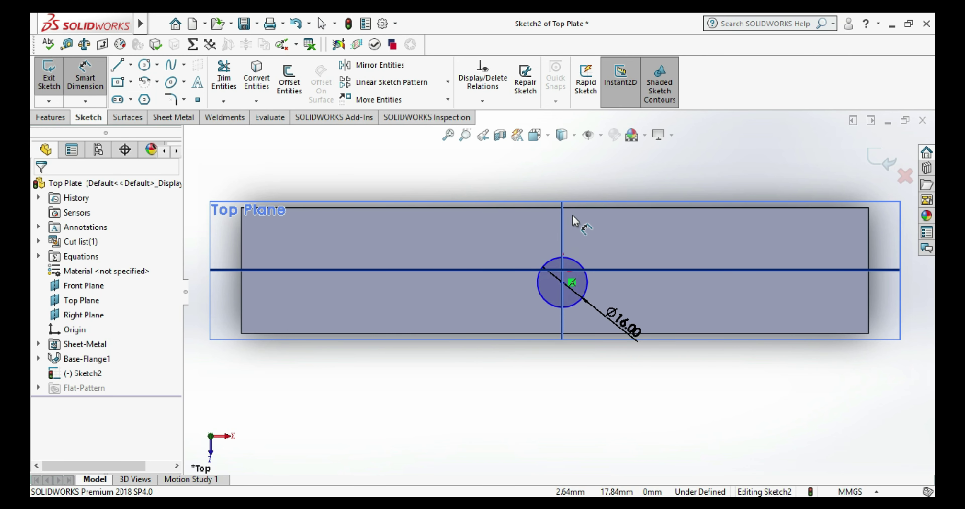
pyautogui.click(572, 208)
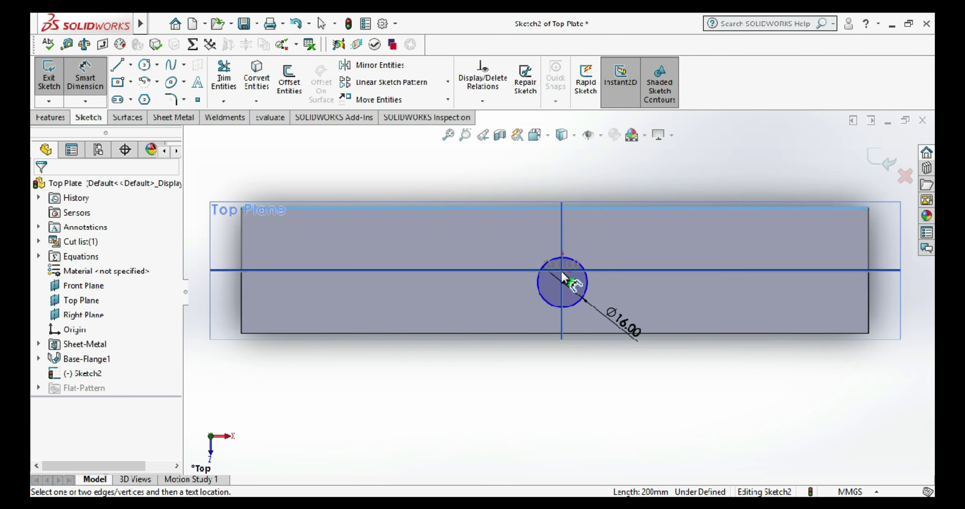
# - Dimension the circle centre 15 mm from the plate's edge and exit the sketch
pyautogui.click(562, 282)
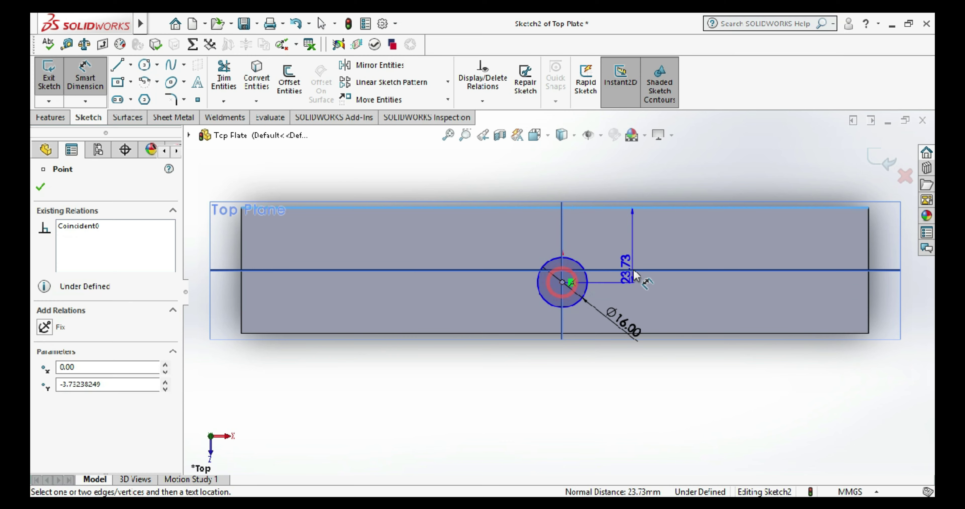
pyautogui.click(670, 262)
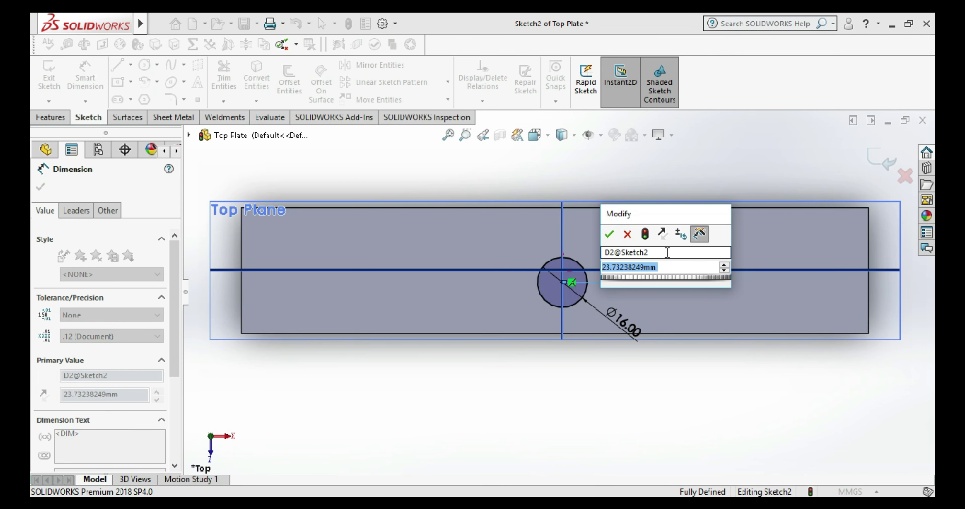
pyautogui.write('40')
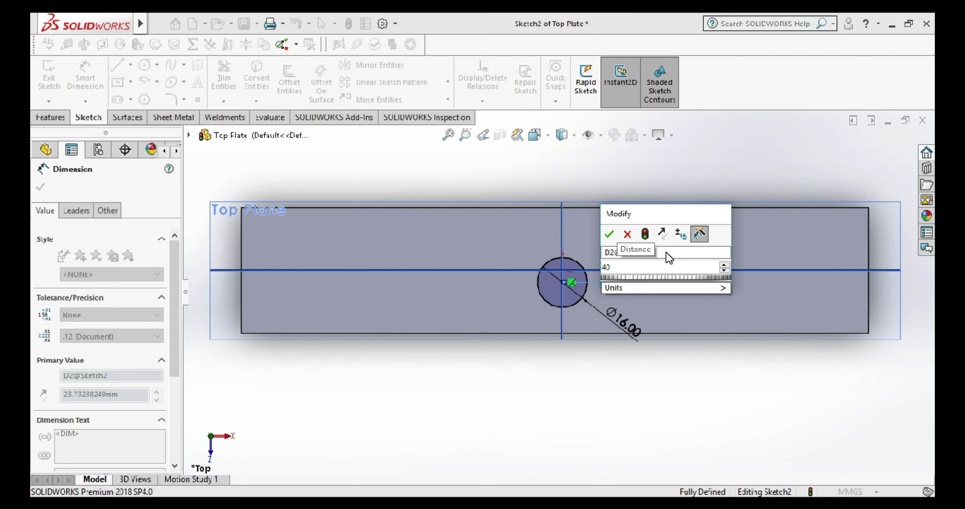
pyautogui.press('BackSpace')
pyautogui.press('BackSpace')
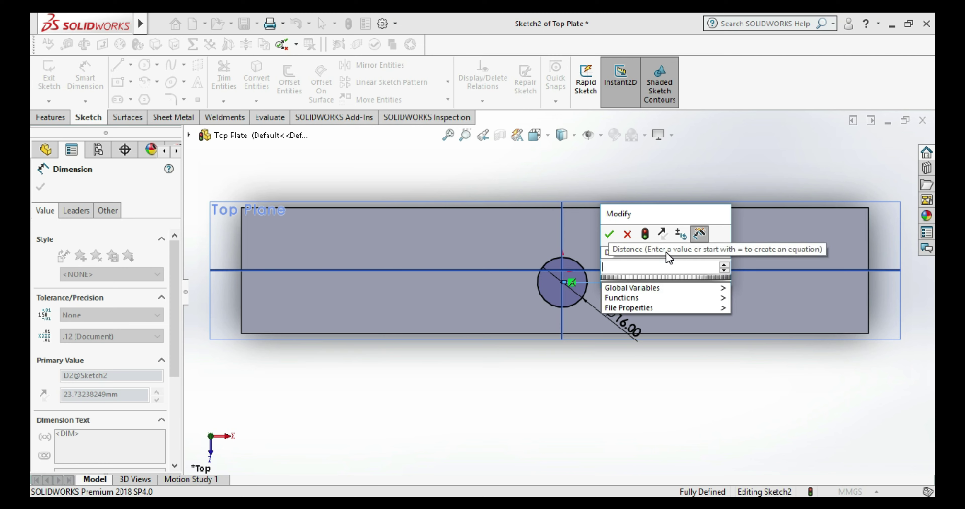
pyautogui.write('15')
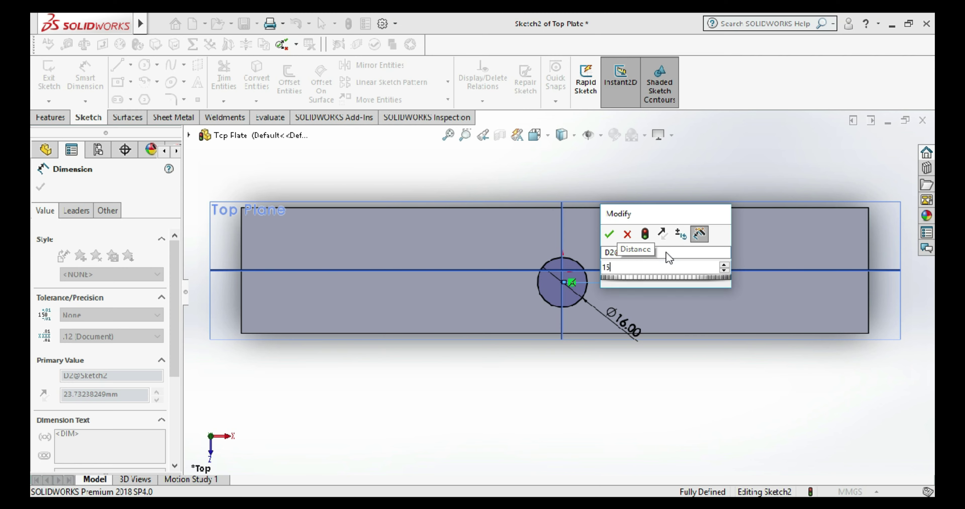
pyautogui.press('Return')
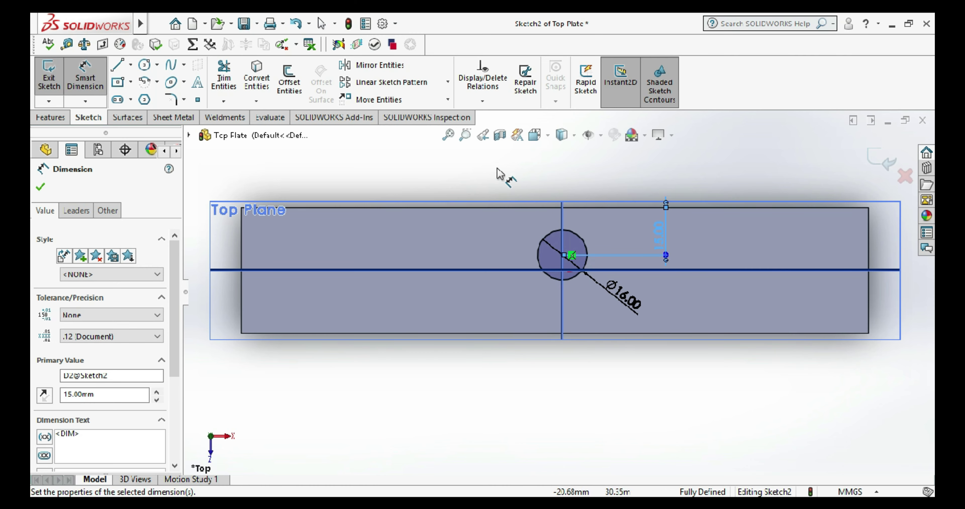
pyautogui.click(496, 159)
pyautogui.click(49, 76)
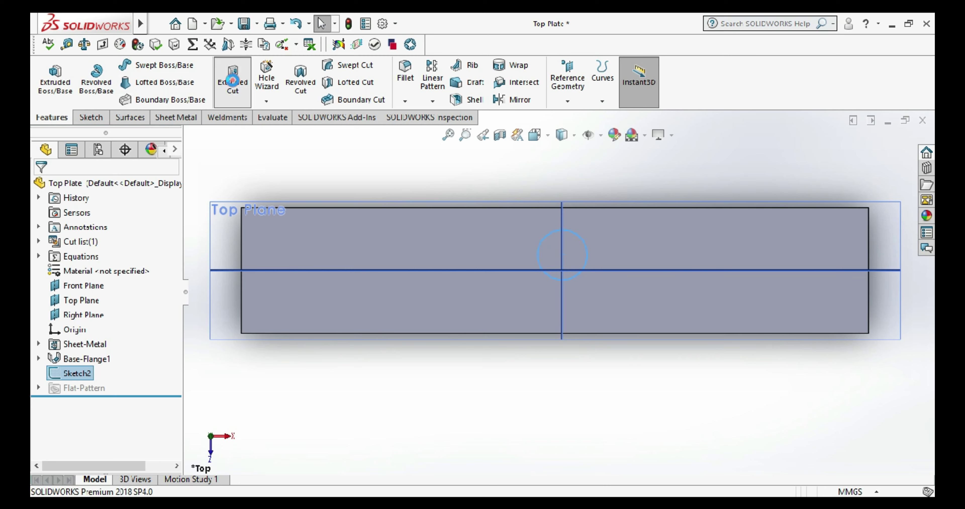
# - Extrude-cut the 16 mm circle Through All to make a hole in the Top Plate
pyautogui.click(232, 76)
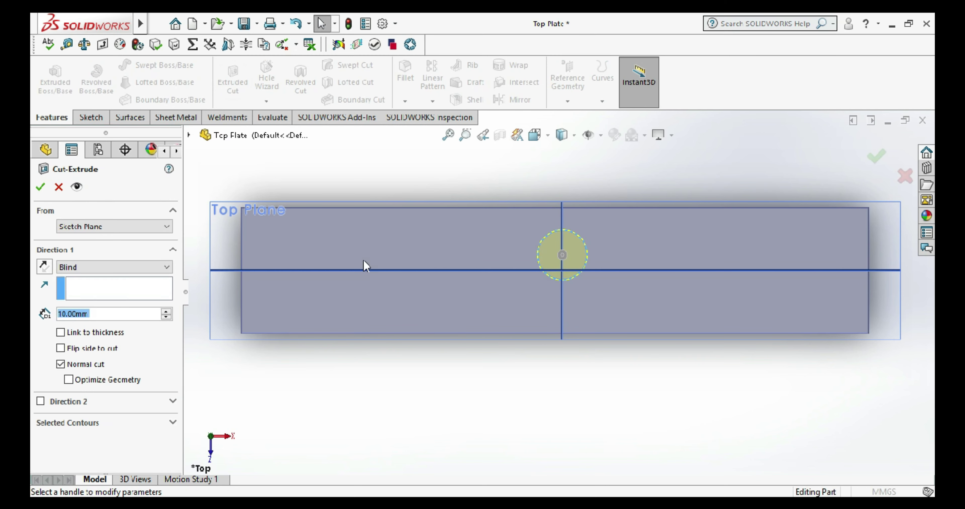
pyautogui.click(112, 267)
pyautogui.click(105, 284)
pyautogui.click(40, 186)
# - Save the Top Plate part and return to the rolling machine assembly
pyautogui.scroll(3, 485, 451)
pyautogui.moveTo(571, 408)
pyautogui.mouseDown(button='middle')
pyautogui.moveTo(555, 315)
pyautogui.moveTo(571, 365)
pyautogui.mouseUp(button='middle')
pyautogui.rightClick(567, 351)
pyautogui.click(557, 366)
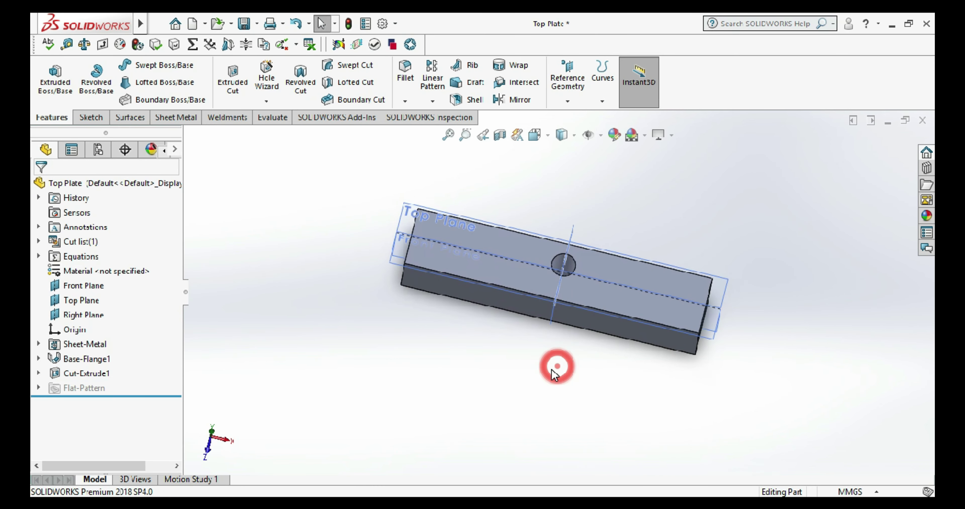
pyautogui.click(316, 248)
pyautogui.hotkey('ctrl', 'Tab')
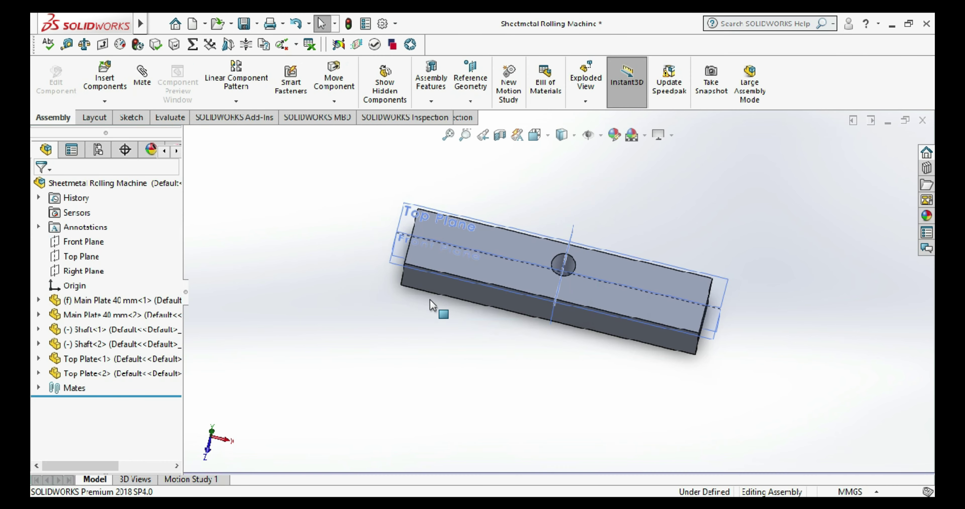
# - Delete Top Plate<2> and its mates from the assembly
pyautogui.scroll(-5, 400, 232)
pyautogui.moveTo(401, 233)
pyautogui.mouseDown(button='middle')
pyautogui.moveTo(389, 230)
pyautogui.moveTo(437, 301)
pyautogui.moveTo(799, 329)
pyautogui.moveTo(849, 385)
pyautogui.moveTo(830, 393)
pyautogui.moveTo(840, 337)
pyautogui.moveTo(854, 358)
pyautogui.moveTo(832, 365)
pyautogui.moveTo(828, 382)
pyautogui.mouseUp(button='middle')
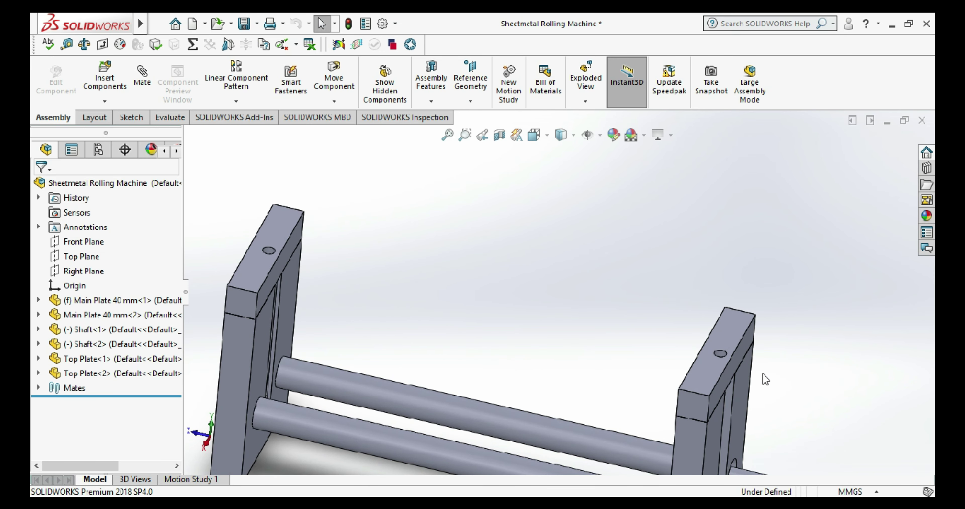
pyautogui.click(712, 382)
pyautogui.press('Delete')
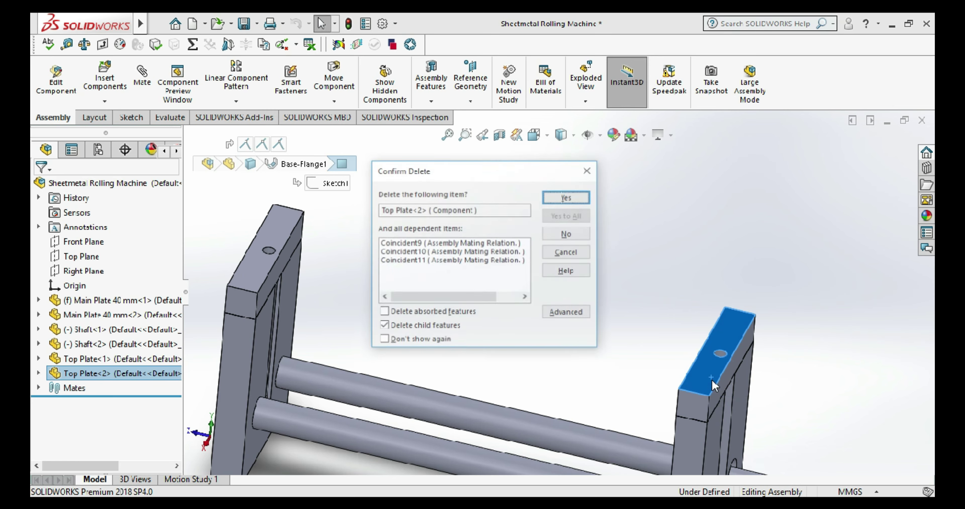
pyautogui.click(583, 195)
# - Open the remaining Top Plate part on its own for editing
pyautogui.scroll(5, 564, 278)
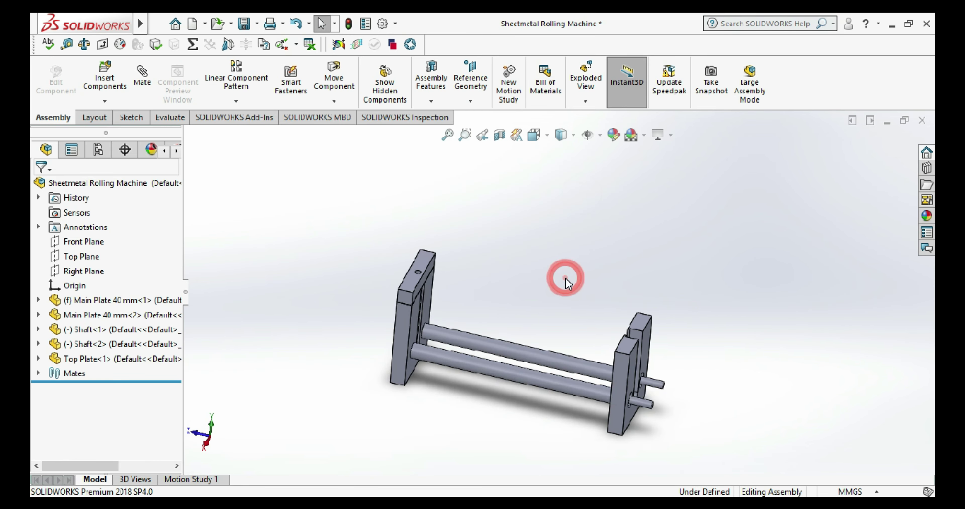
pyautogui.scroll(-3, 525, 288)
pyautogui.moveTo(502, 295); pyautogui.dragTo(513, 292, button='middle')
pyautogui.scroll(-3, 434, 290)
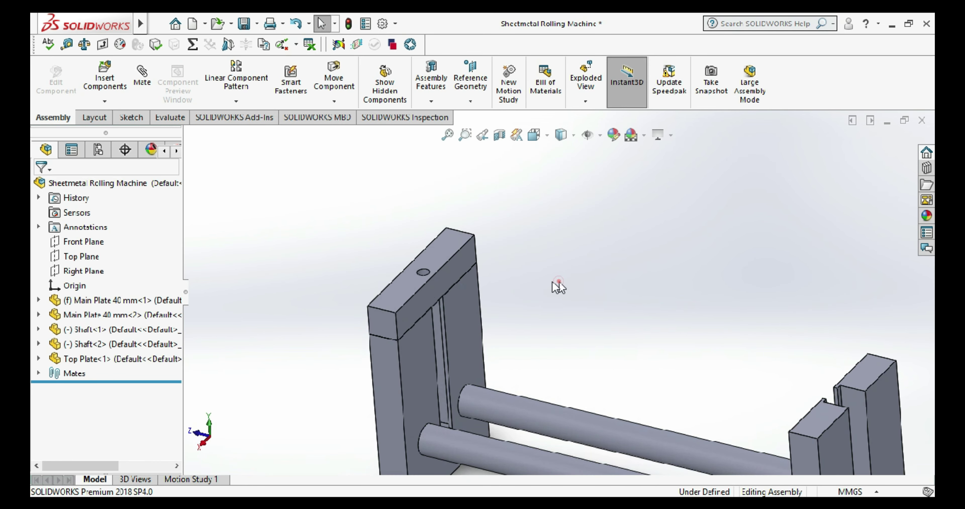
pyautogui.scroll(-2, 559, 287)
pyautogui.scroll(-2, 459, 291)
pyautogui.scroll(-2, 465, 307)
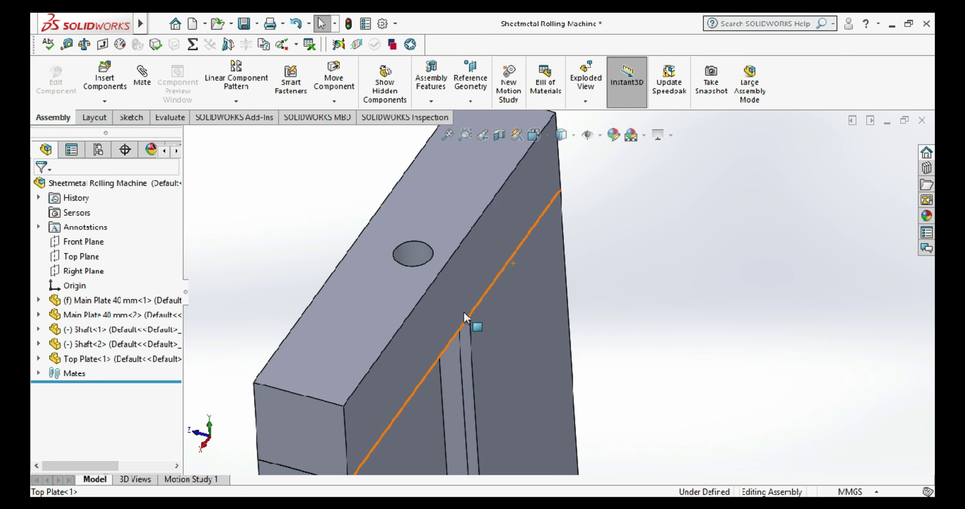
pyautogui.click(494, 329)
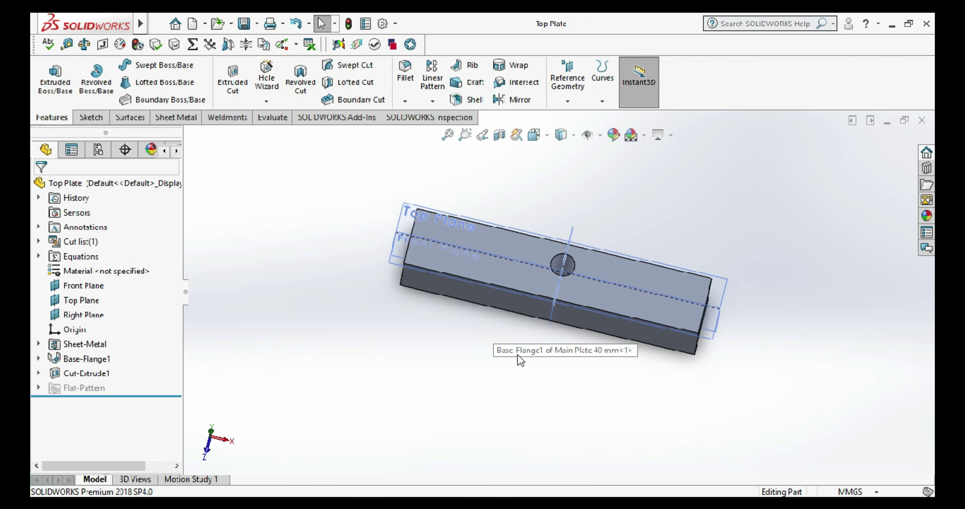
# - Change the Top Plate hole's 15 mm offset dimension in Cut-Extrude1's sketch to 25 mm
pyautogui.moveTo(520, 360); pyautogui.dragTo(542, 281, button='middle')
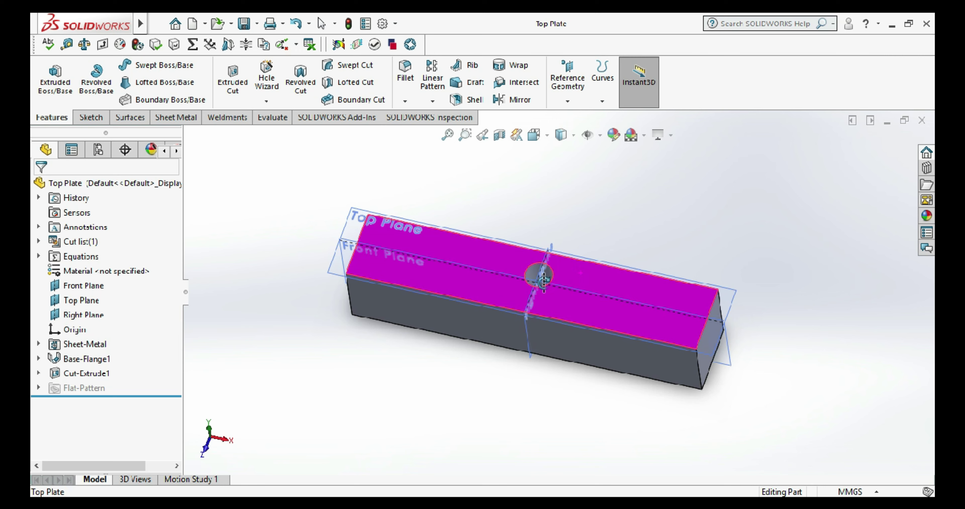
pyautogui.scroll(-2, 543, 281)
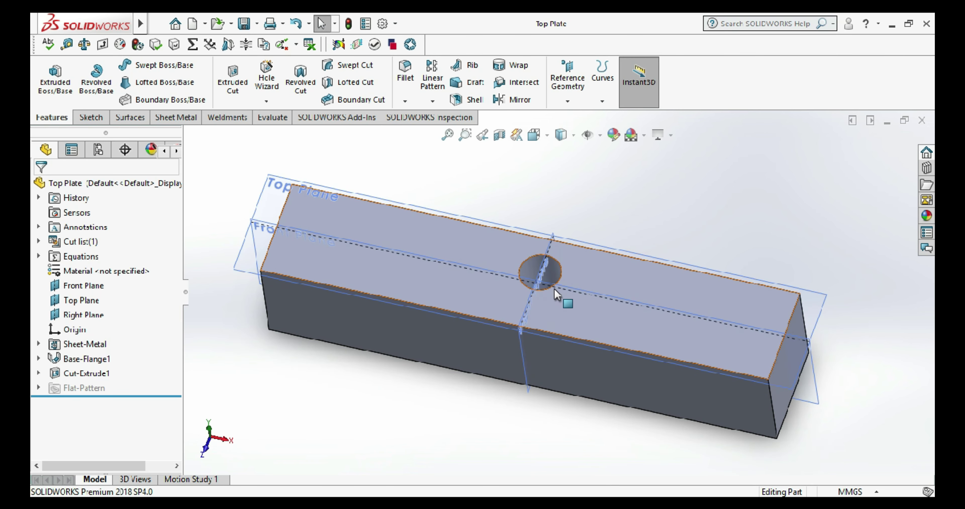
pyautogui.rightClick(75, 374)
pyautogui.click(96, 217)
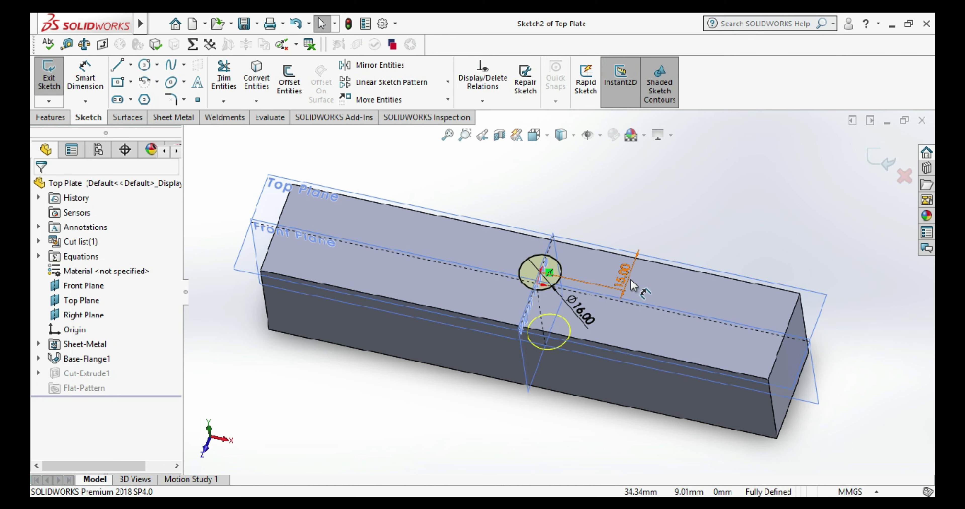
pyautogui.doubleClick(631, 280)
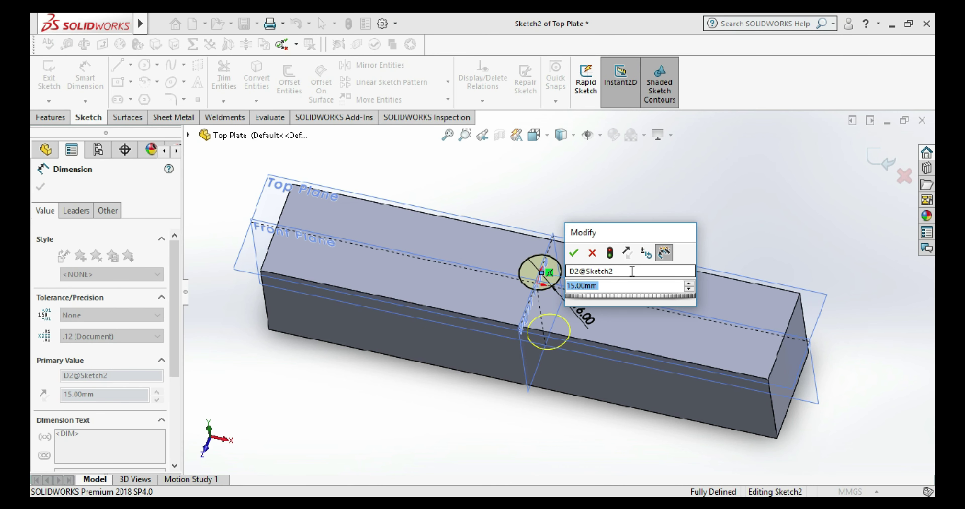
pyautogui.write('25')
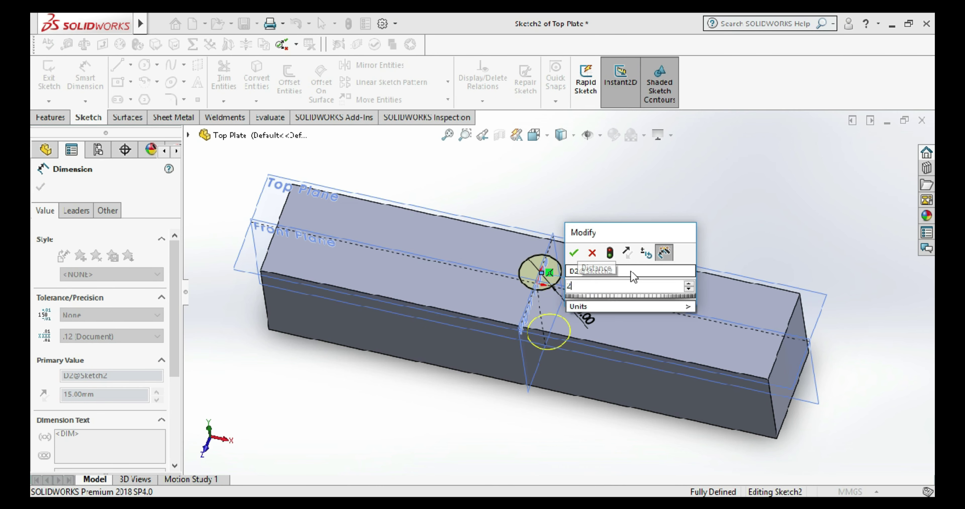
pyautogui.press('Return')
# - Exit the hole sketch and save the Top Plate part
pyautogui.click(729, 209)
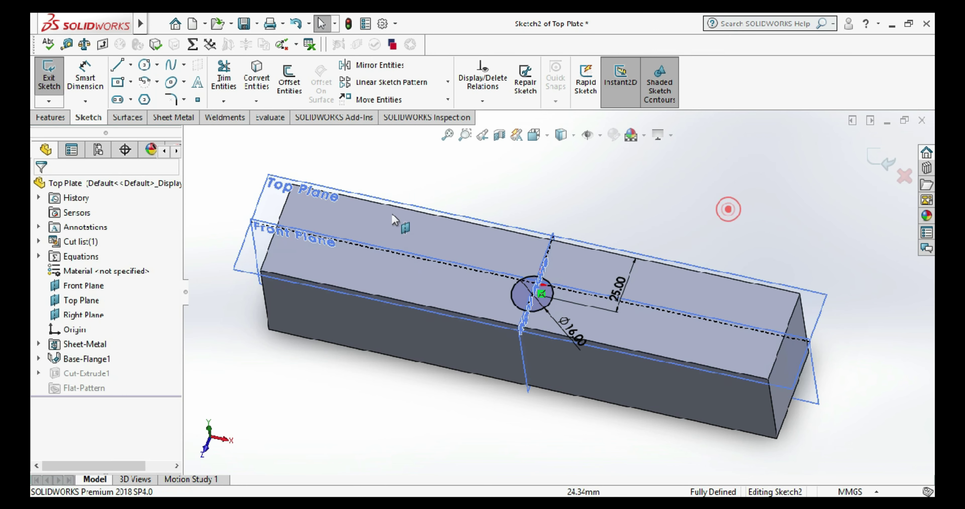
pyautogui.click(49, 75)
pyautogui.click(247, 25)
pyautogui.moveTo(607, 211)
pyautogui.mouseDown(button='middle')
pyautogui.moveTo(642, 245)
pyautogui.moveTo(641, 193)
pyautogui.moveTo(650, 295)
pyautogui.mouseUp(button='middle')
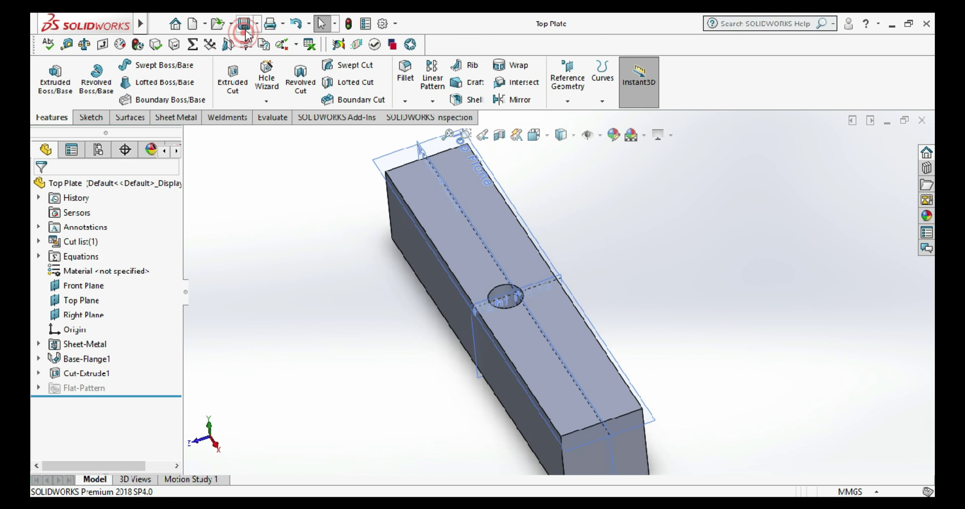
pyautogui.middleClick(355, 265)
pyautogui.scroll(-1, 723, 297)
pyautogui.moveTo(732, 331)
pyautogui.mouseDown(button='middle')
pyautogui.moveTo(739, 304)
pyautogui.moveTo(762, 318)
pyautogui.mouseUp(button='middle')
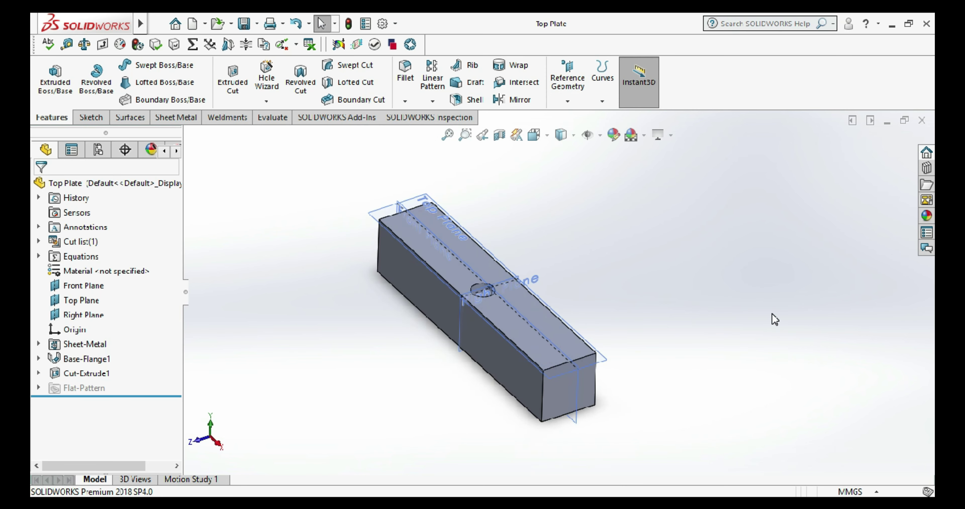
pyautogui.scroll(1, 764, 321)
pyautogui.hotkey('ctrl', 'Tab')
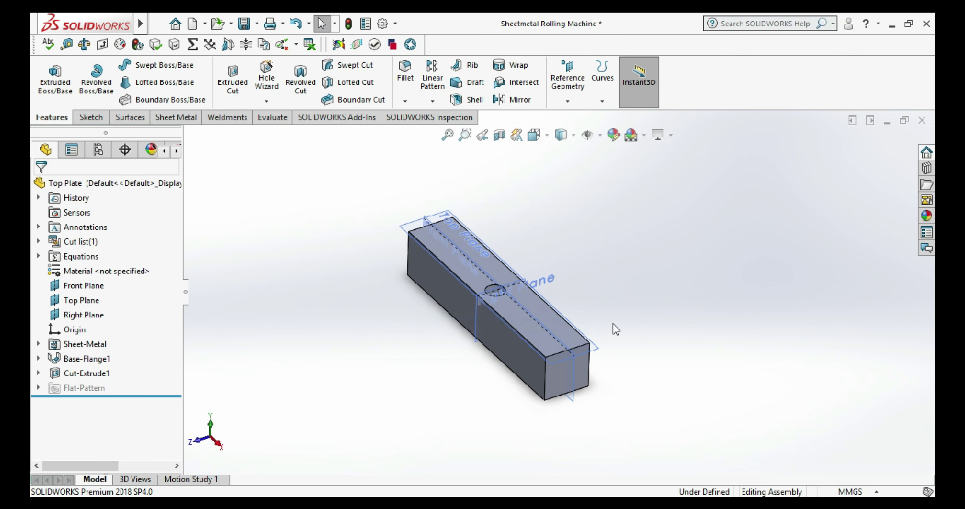
pyautogui.scroll(-1, 474, 293)
pyautogui.scroll(-2, 497, 310)
pyautogui.scroll(2, 496, 311)
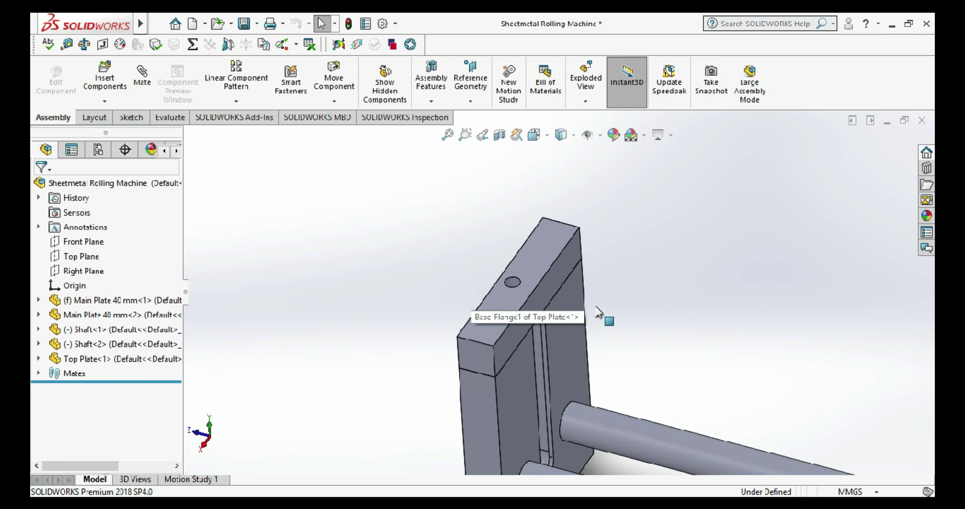
pyautogui.scroll(1, 543, 322)
pyautogui.hotkey('ctrl', 'Tab')
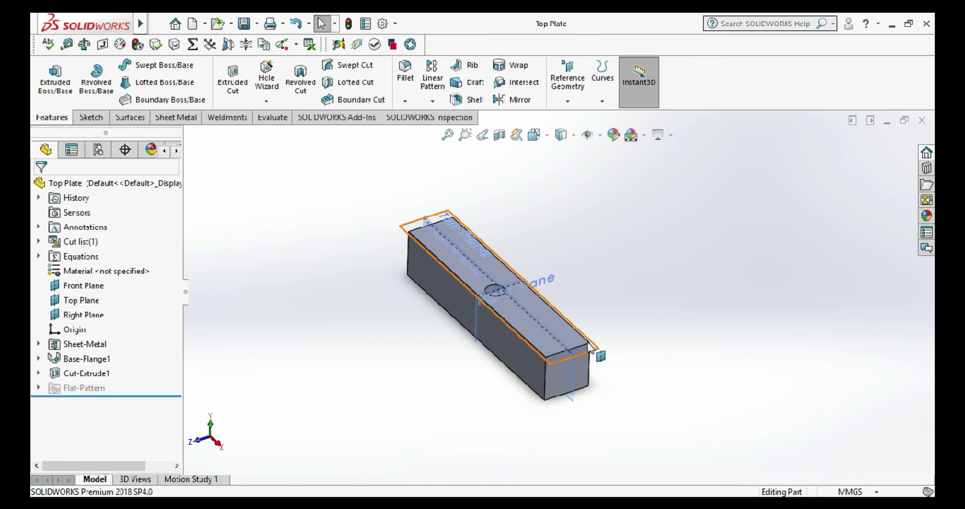
pyautogui.click(675, 215)
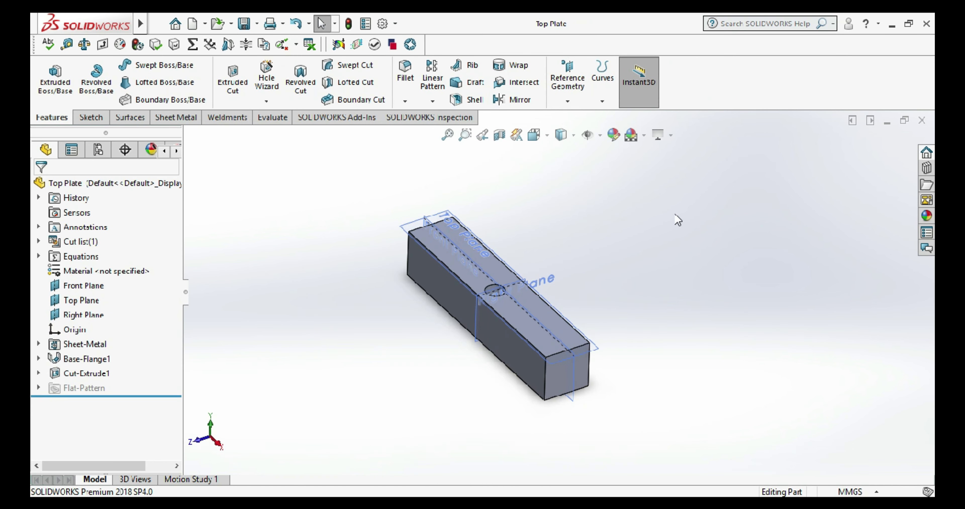
pyautogui.click(266, 101)
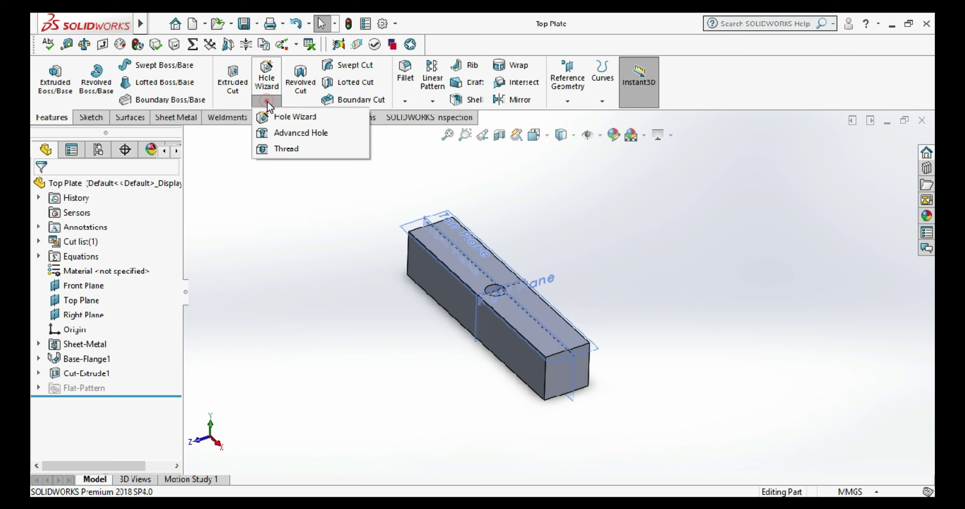
# - Start a thread on the top plate's hole, dismissing the warning, and review its options
pyautogui.click(290, 151)
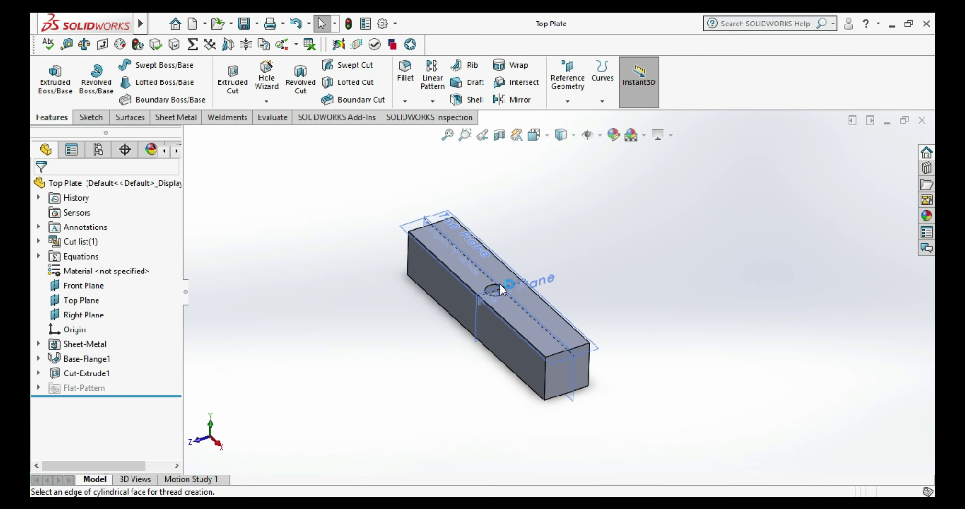
pyautogui.click(562, 277)
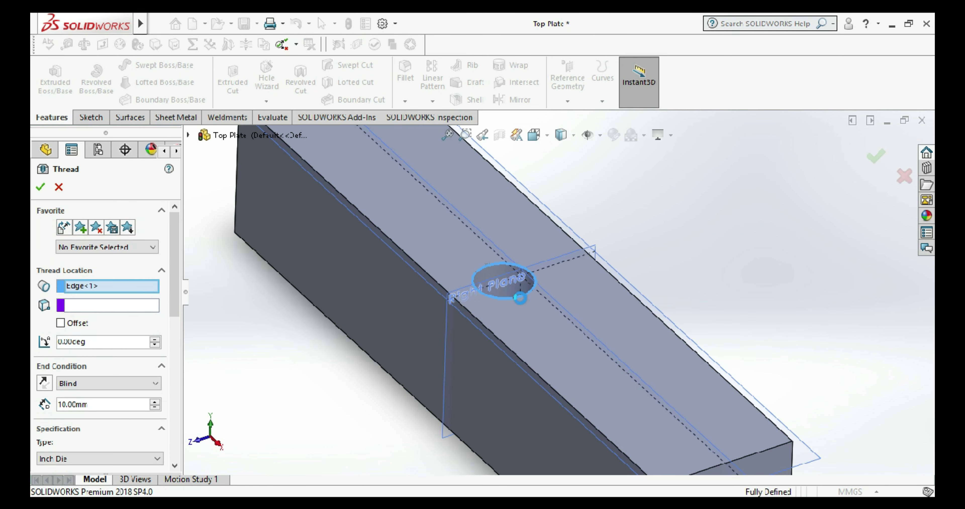
pyautogui.scroll(-2, 497, 302)
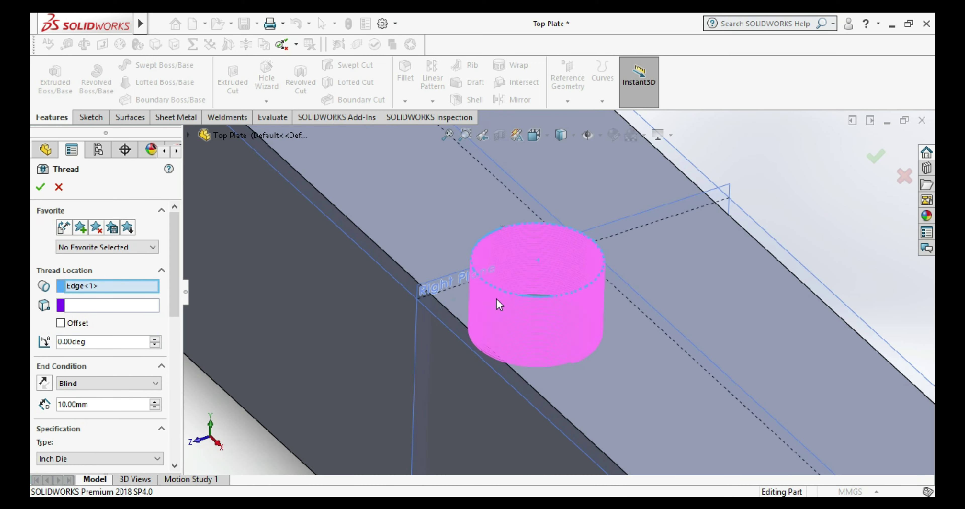
pyautogui.scroll(-3, 567, 316)
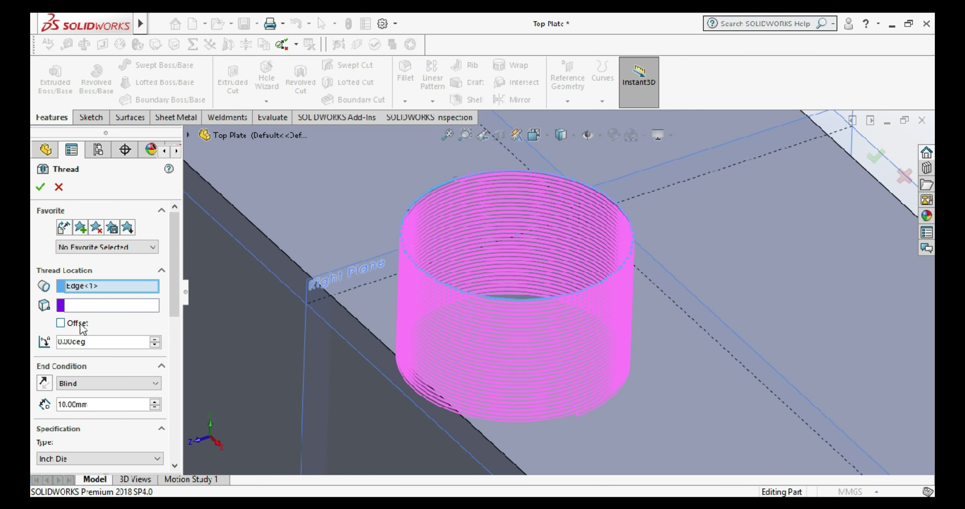
pyautogui.moveTo(176, 292); pyautogui.dragTo(173, 324)
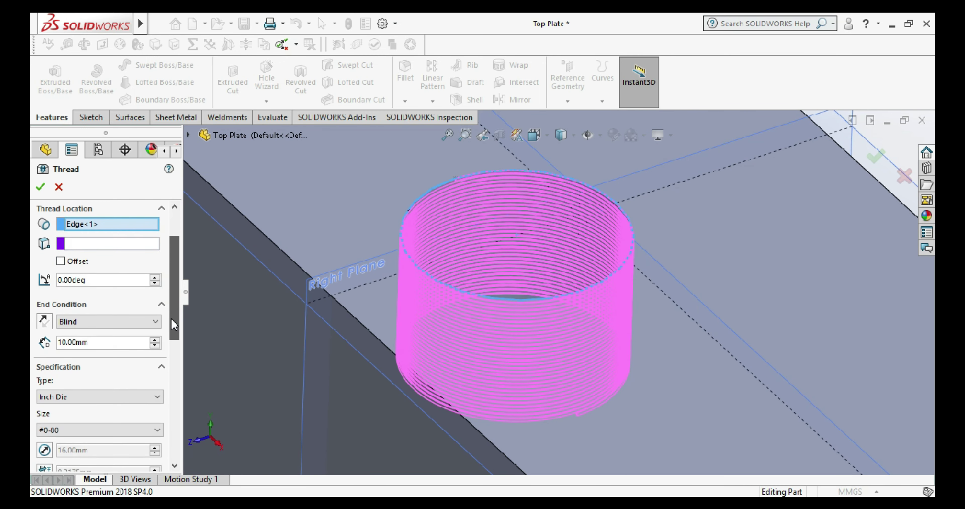
pyautogui.moveTo(174, 324); pyautogui.dragTo(175, 335)
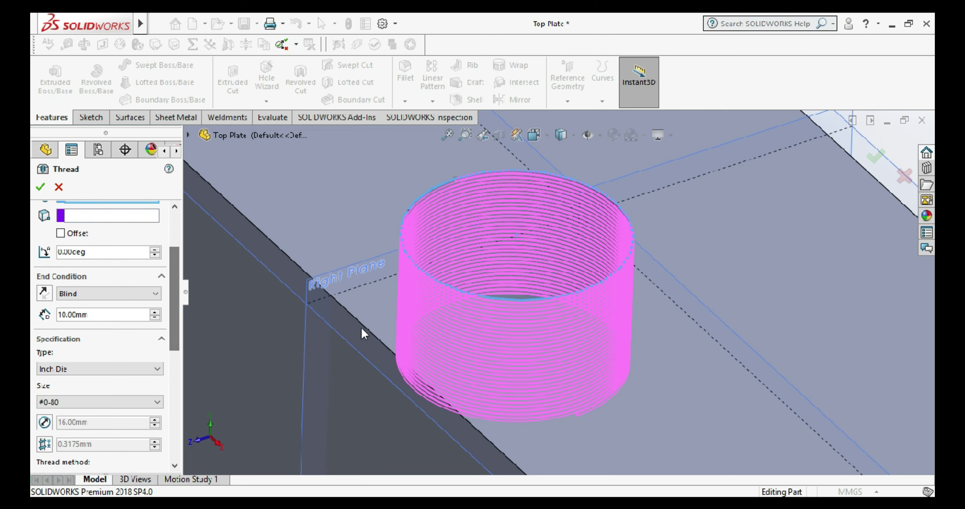
pyautogui.scroll(3, 375, 335)
pyautogui.scroll(2, 397, 352)
pyautogui.moveTo(408, 370)
pyautogui.mouseDown(button='middle')
pyautogui.moveTo(417, 216)
pyautogui.moveTo(413, 365)
pyautogui.mouseUp(button='middle')
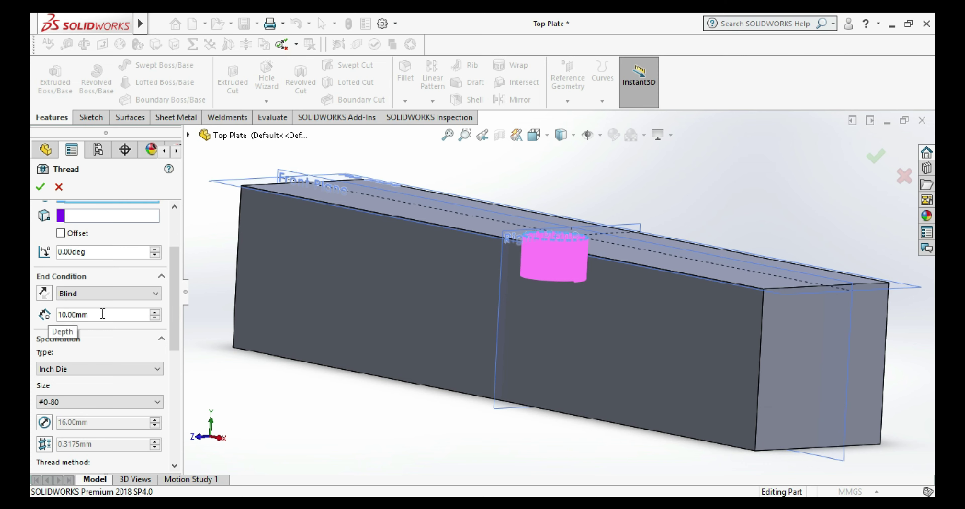
# - Try a 40 mm thread depth, cancel the thread, and rebuild-and-save the part
pyautogui.doubleClick(118, 316)
pyautogui.write('40')
pyautogui.click(42, 312)
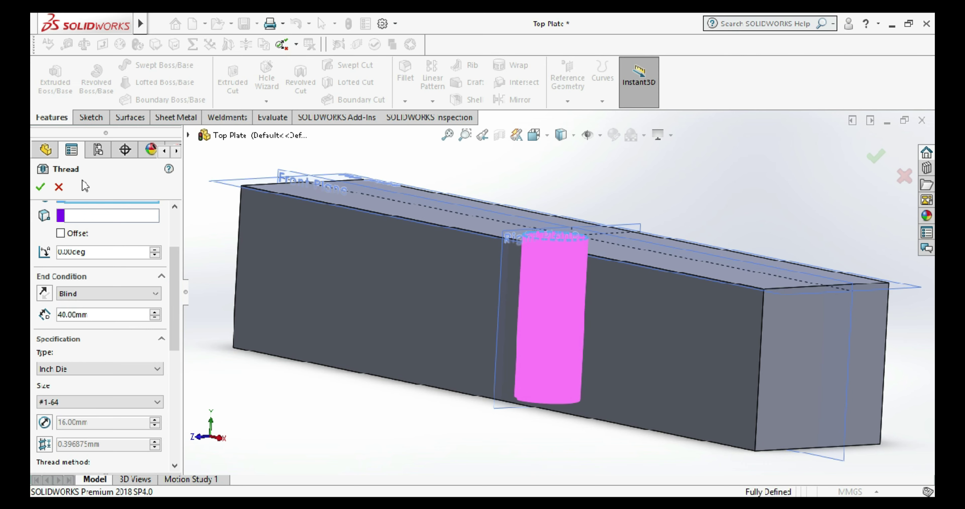
pyautogui.click(60, 187)
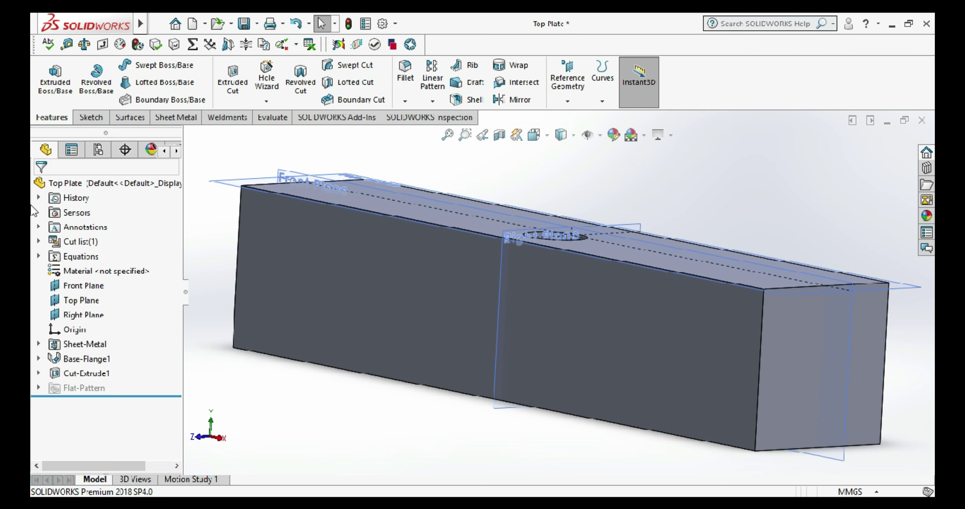
pyautogui.click(244, 24)
pyautogui.click(521, 223)
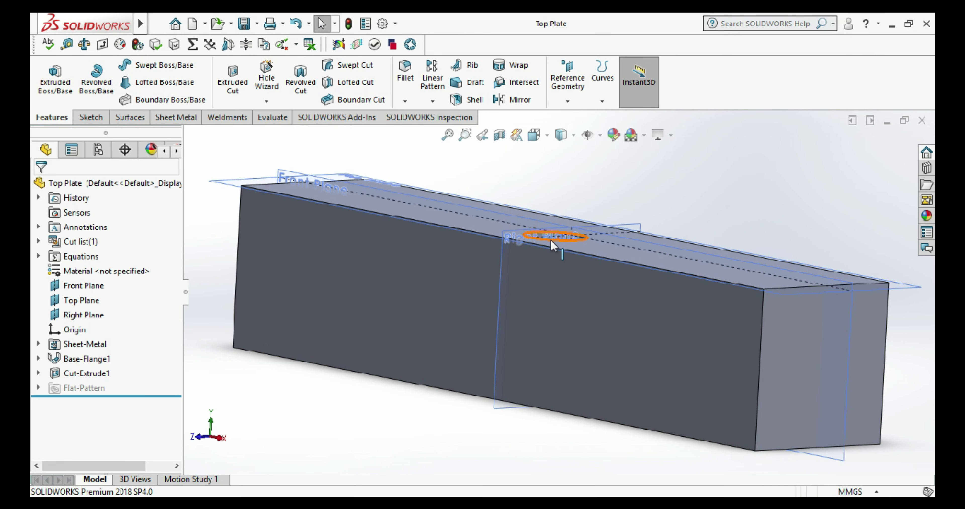
# - Finish the save, then sketch a circle on the horizontal axis of the plate's top face
pyautogui.press('f')
pyautogui.moveTo(667, 267)
pyautogui.mouseDown(button='middle')
pyautogui.moveTo(685, 267)
pyautogui.moveTo(646, 334)
pyautogui.moveTo(684, 340)
pyautogui.moveTo(590, 293)
pyautogui.mouseUp(button='middle')
pyautogui.rightClick(539, 292)
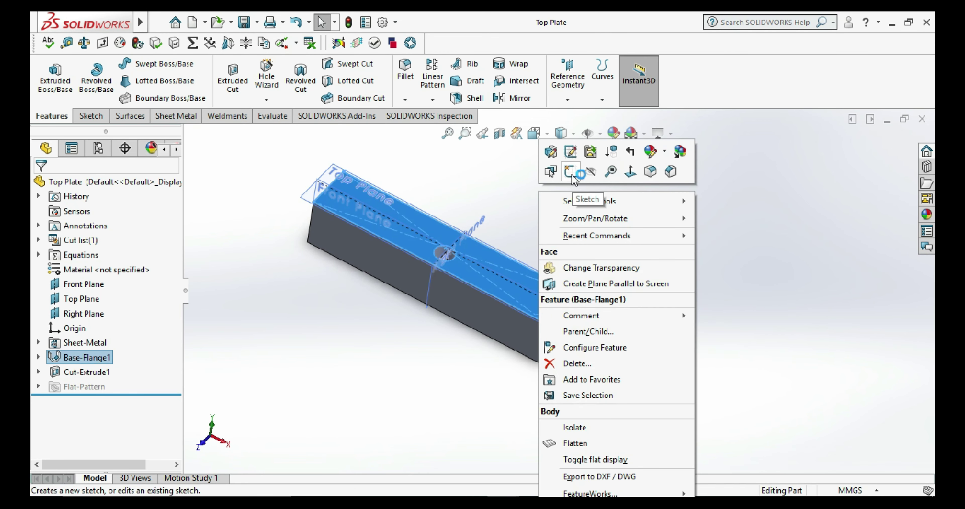
pyautogui.click(571, 174)
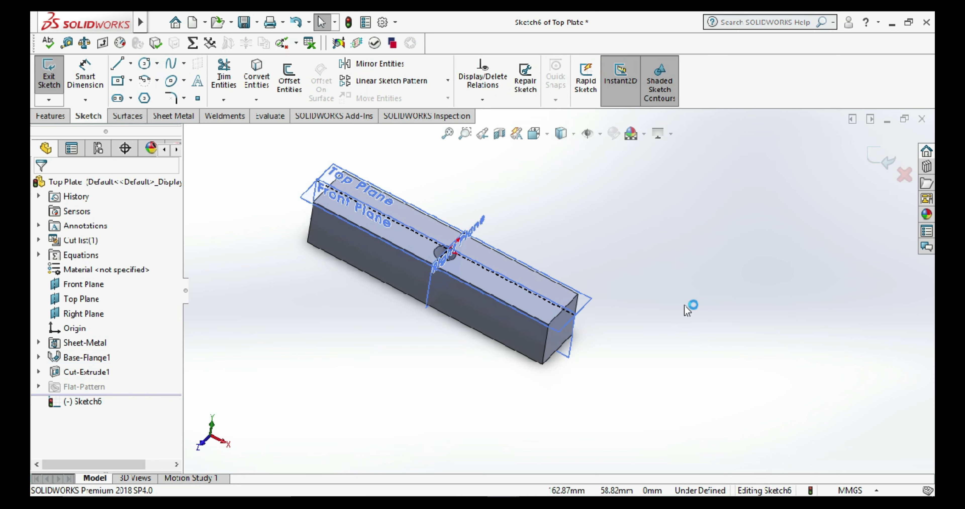
pyautogui.click(145, 69)
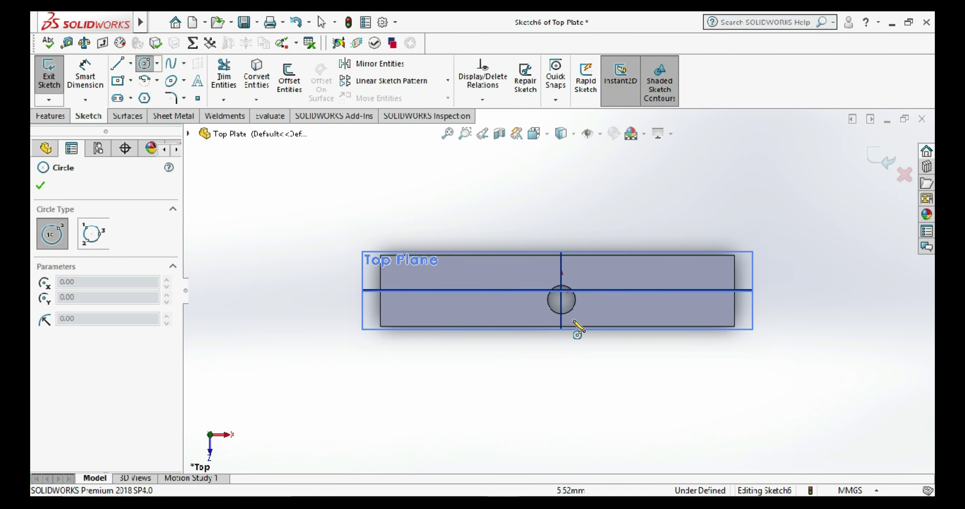
pyautogui.click(627, 291)
pyautogui.click(627, 303)
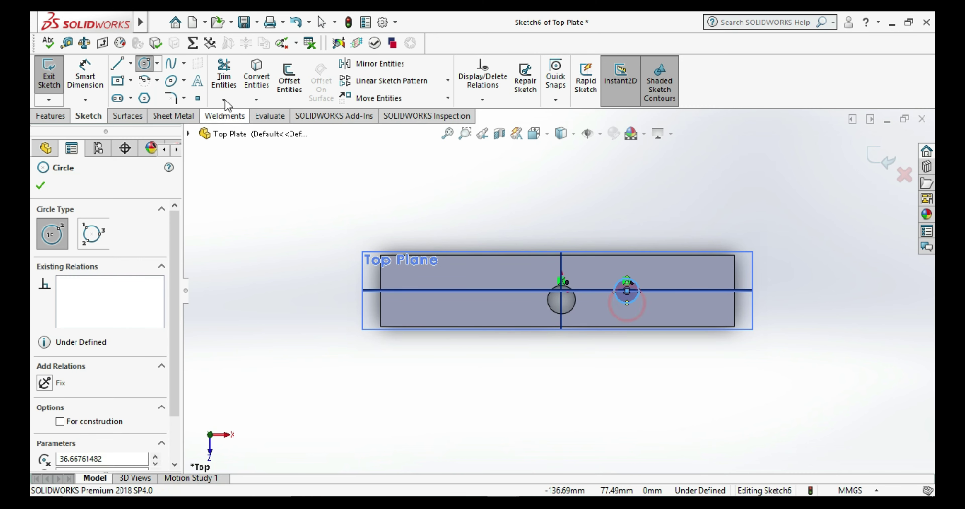
# - Dimension the circle's centre 50 mm from the origin
pyautogui.click(85, 75)
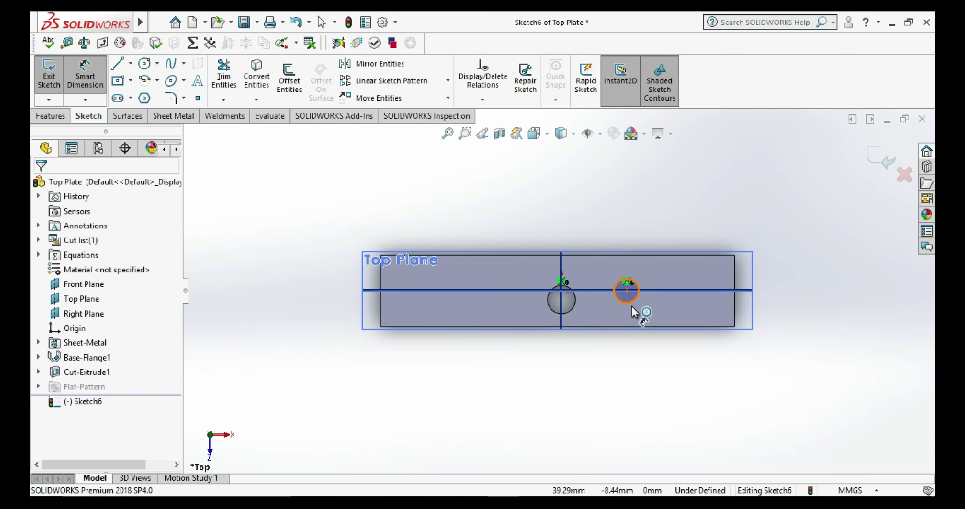
pyautogui.click(630, 303)
pyautogui.click(561, 291)
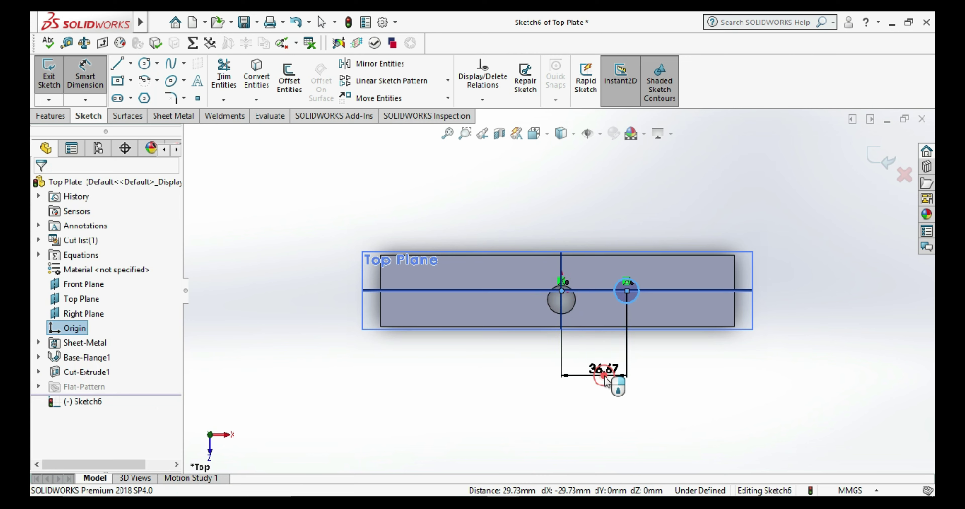
pyautogui.click(606, 376)
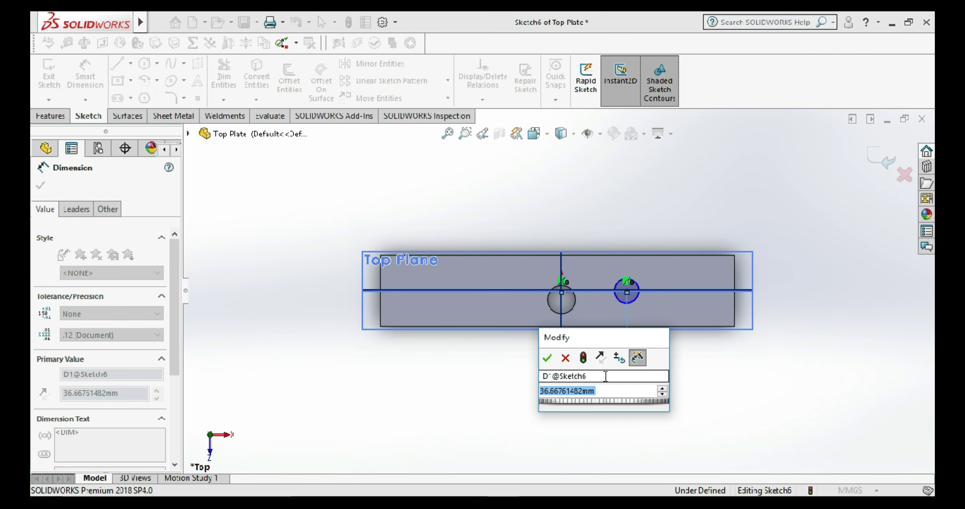
pyautogui.write('45')
pyautogui.press('Return')
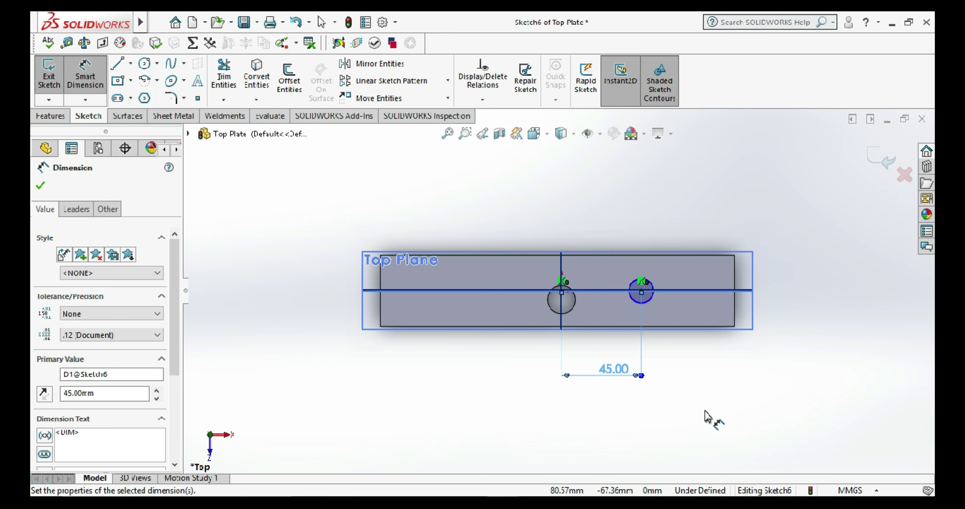
pyautogui.doubleClick(617, 372)
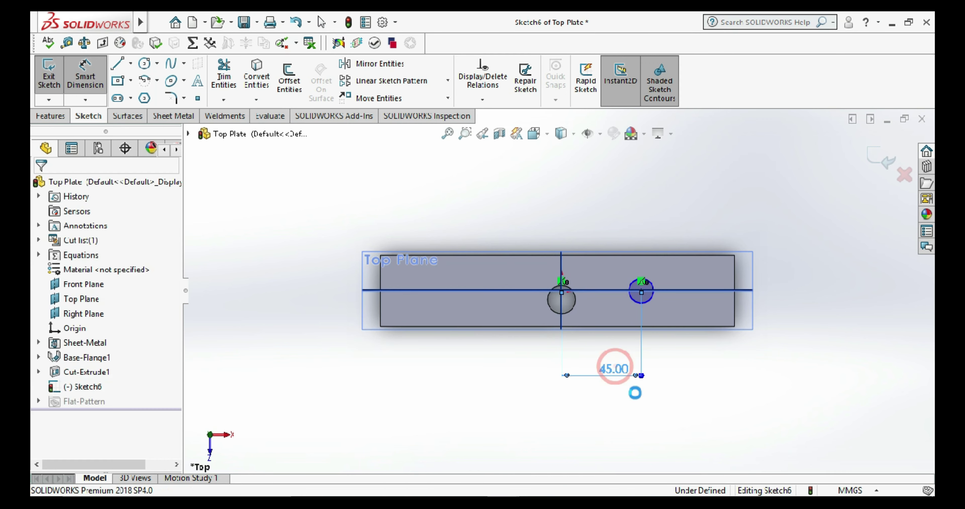
pyautogui.write('50')
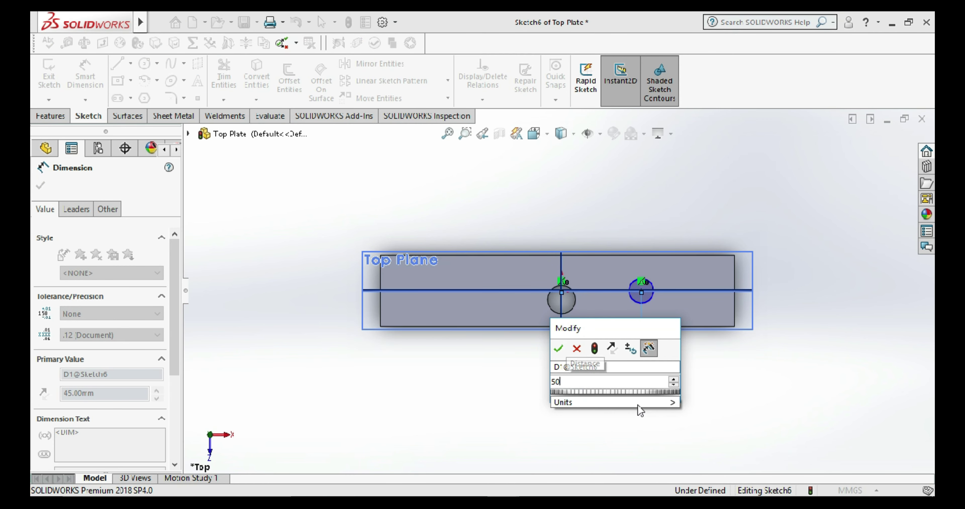
pyautogui.press('Return')
pyautogui.press('z')
pyautogui.click(714, 400)
pyautogui.scroll(-2, 674, 318)
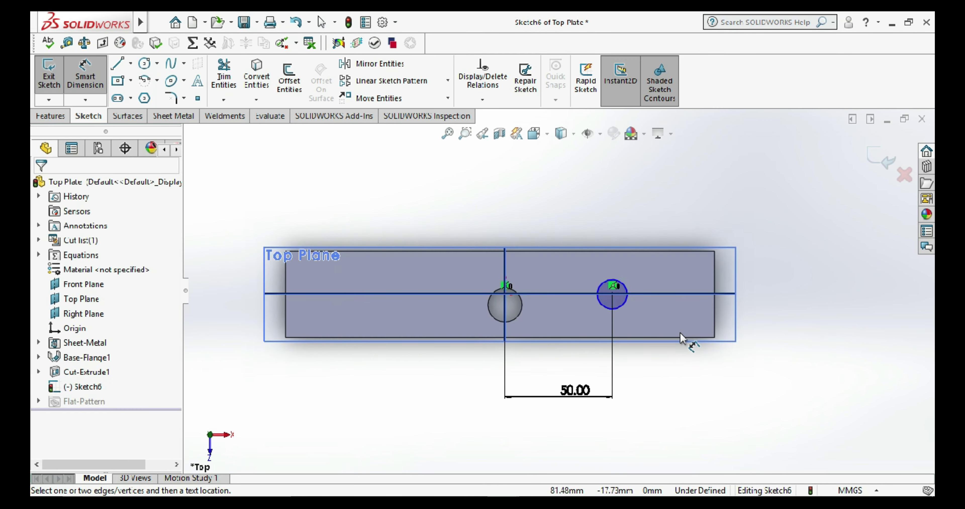
# - Dimension the circle's diameter to 10 mm
pyautogui.click(623, 305)
pyautogui.click(723, 395)
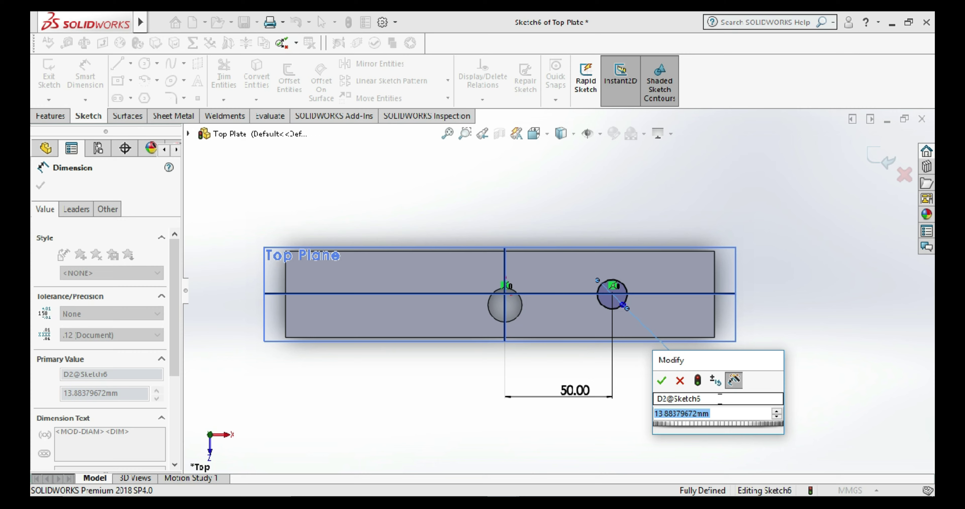
pyautogui.write('14')
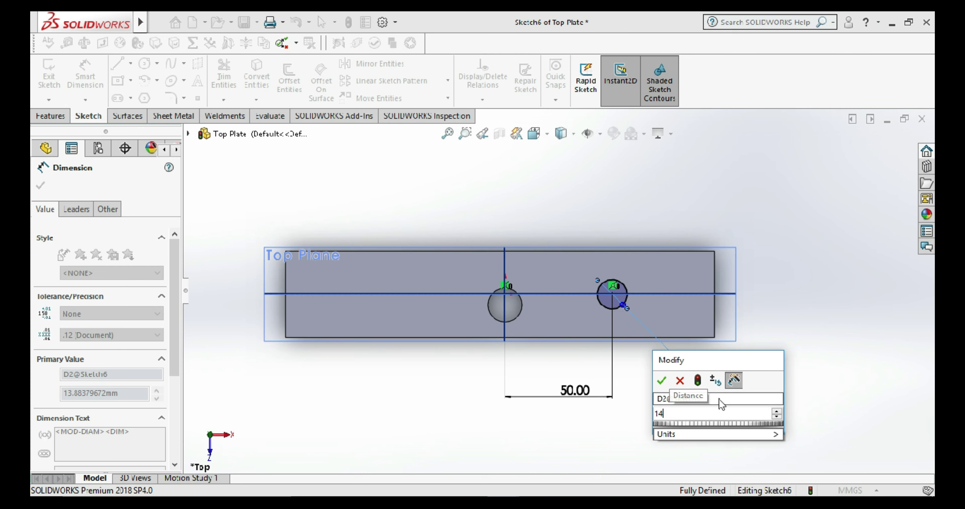
pyautogui.press('Return')
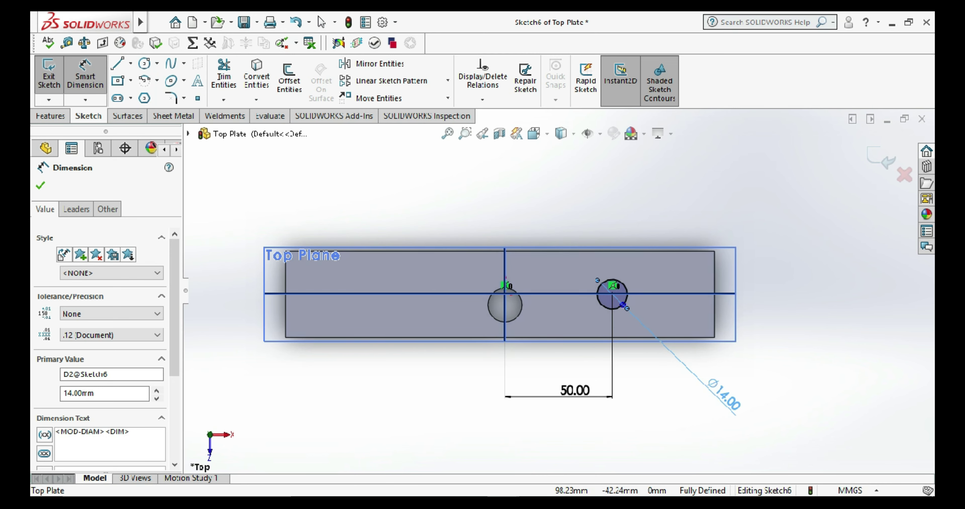
pyautogui.doubleClick(725, 391)
pyautogui.write('10')
pyautogui.press('Return')
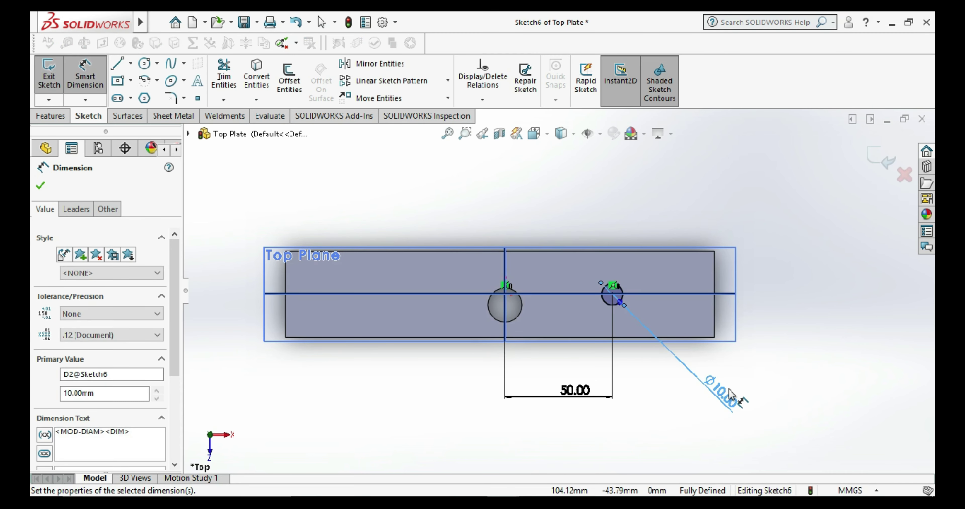
pyautogui.click(819, 388)
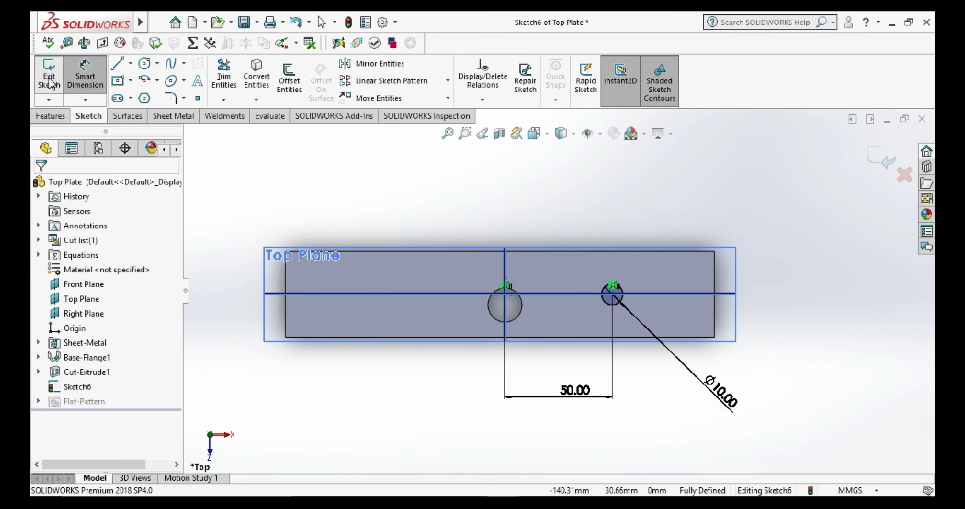
pyautogui.click(130, 62)
pyautogui.click(136, 97)
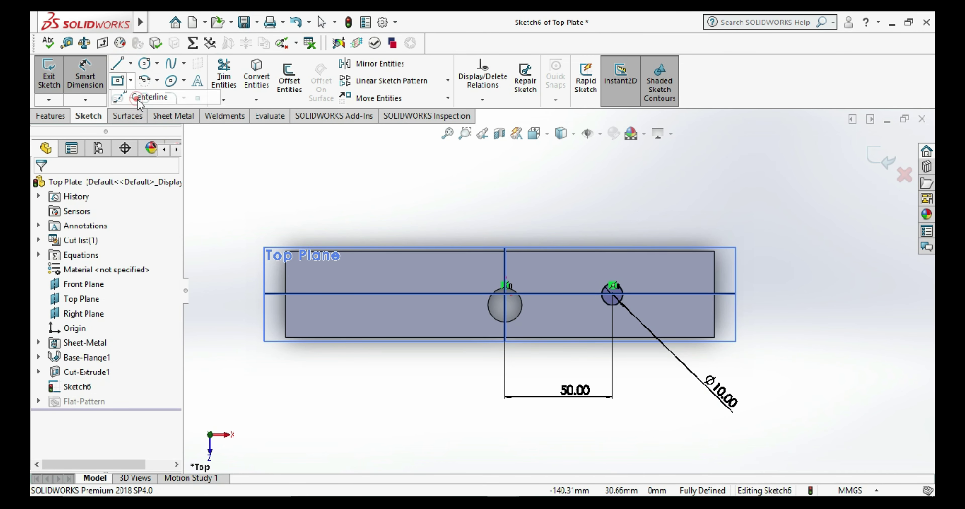
# - Draw a vertical centerline straight down from the origin
pyautogui.click(505, 296)
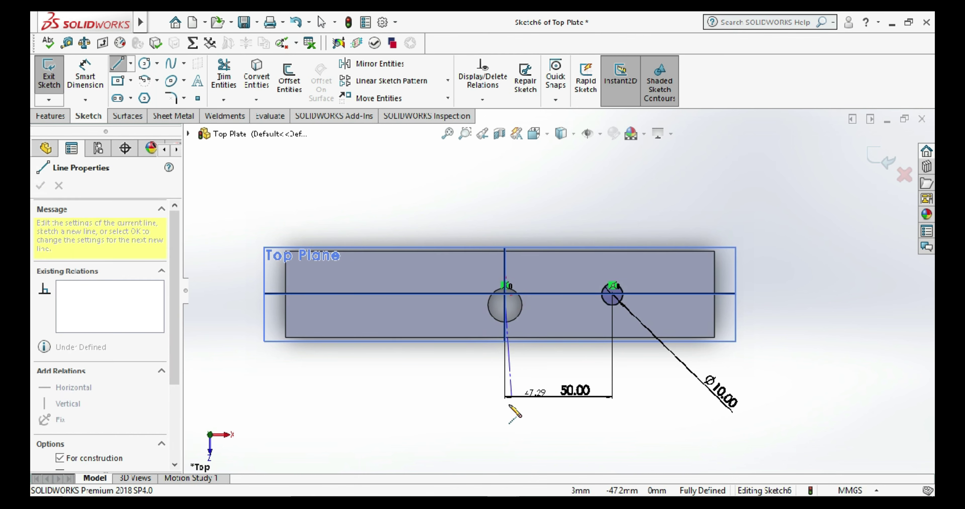
pyautogui.click(505, 458)
pyautogui.press('Escape')
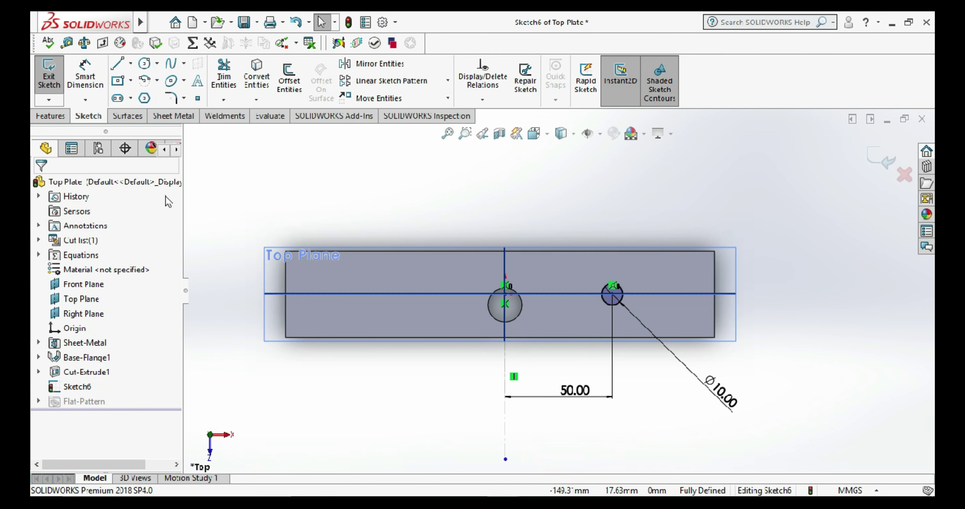
# - Mirror the Ø10 circle about the centerline to the left side and exit the sketch
pyautogui.click(375, 64)
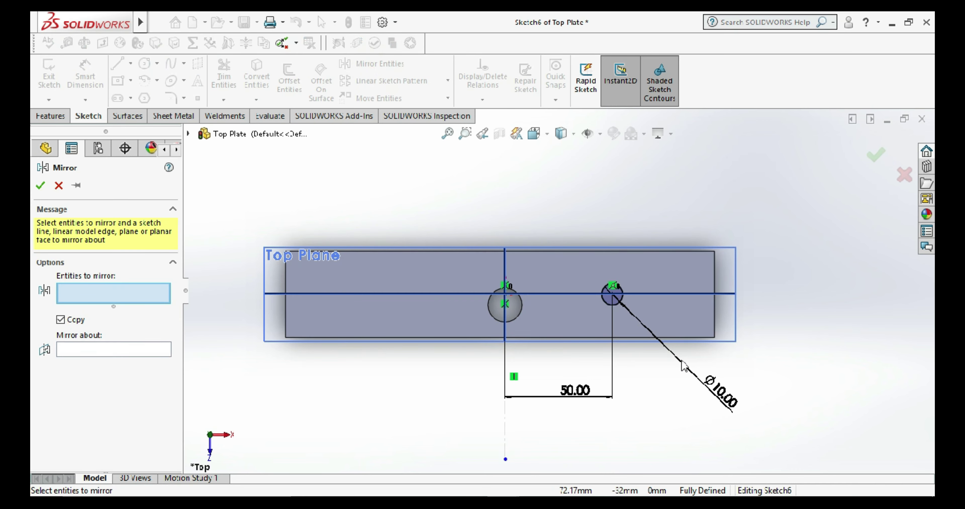
pyautogui.click(607, 305)
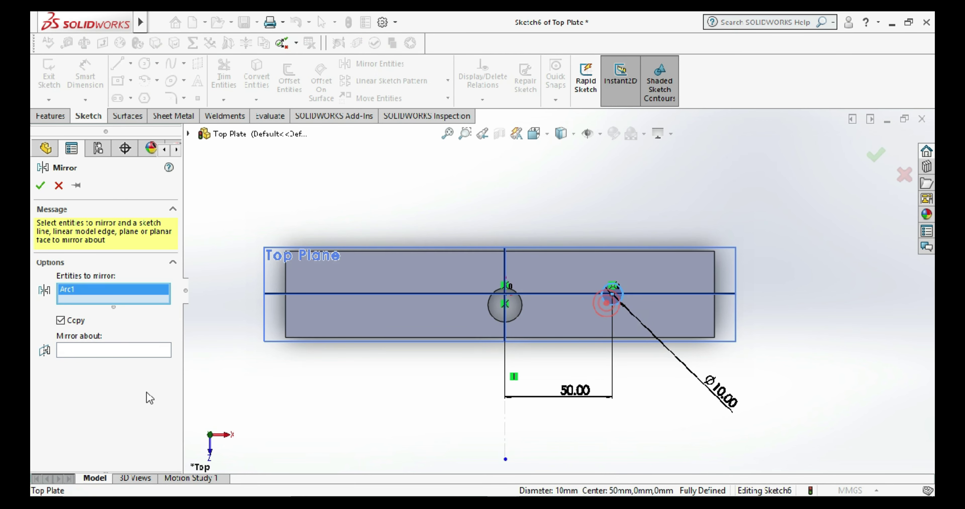
pyautogui.click(128, 351)
pyautogui.click(504, 429)
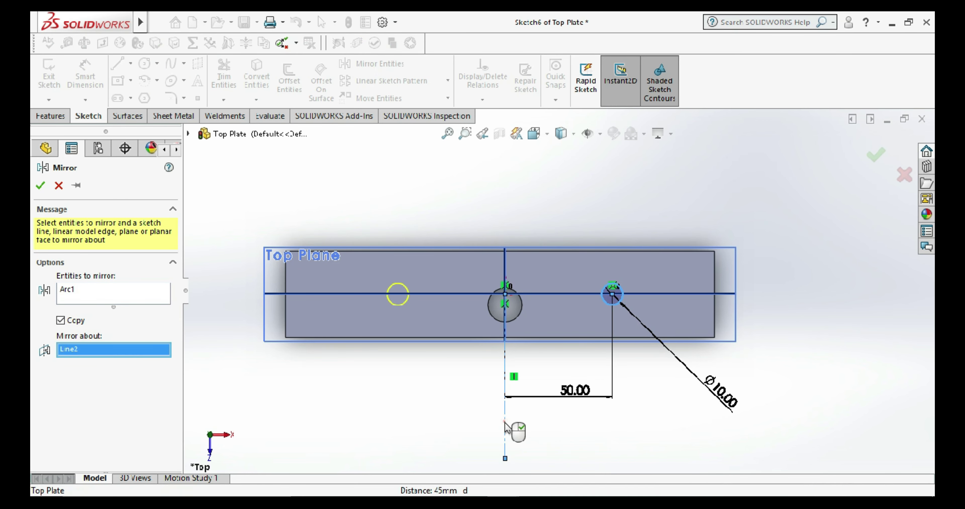
pyautogui.click(41, 186)
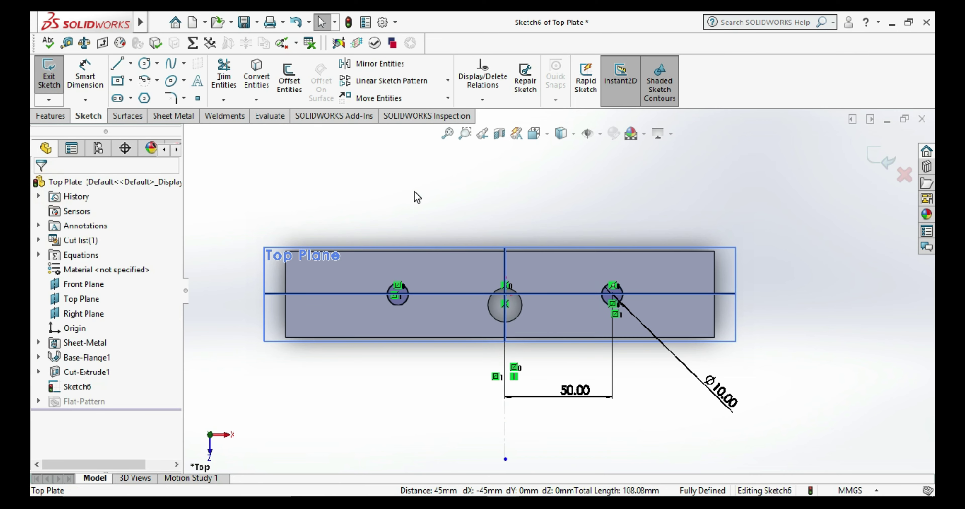
pyautogui.click(49, 76)
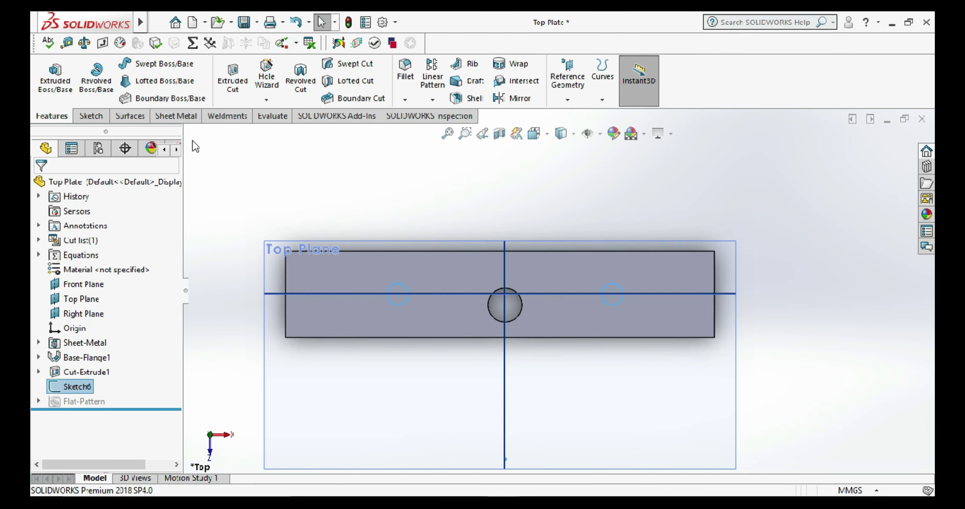
# - Extrude-cut both Ø10 circles Through All and save the Top Plate
pyautogui.click(236, 84)
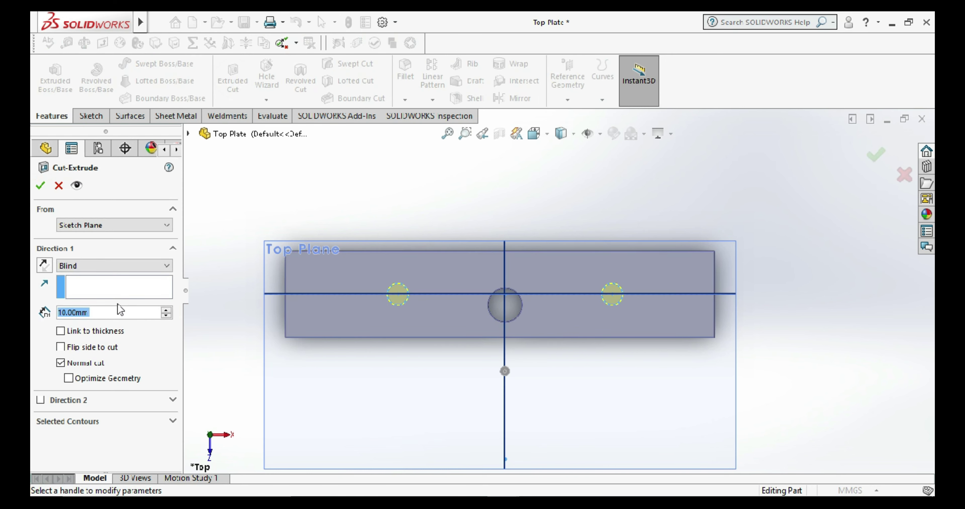
pyautogui.click(100, 265)
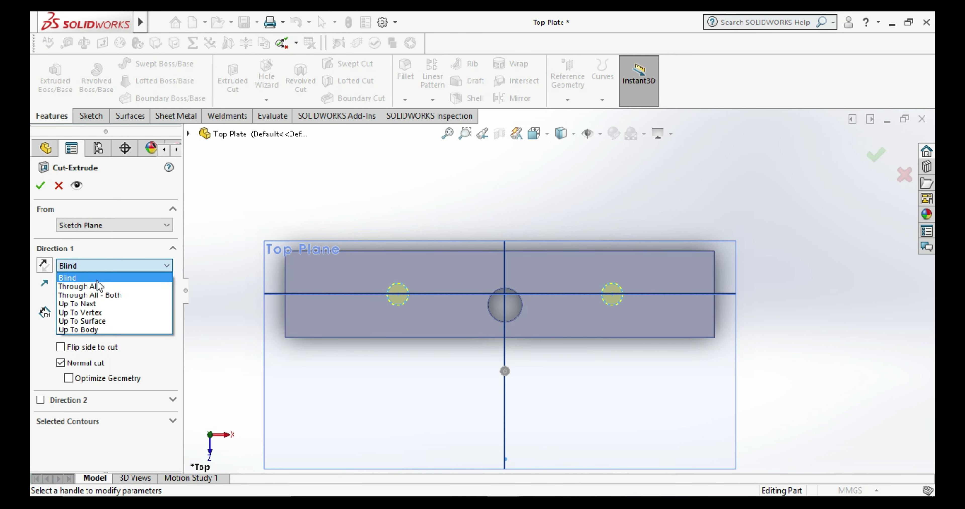
pyautogui.click(98, 286)
pyautogui.click(41, 185)
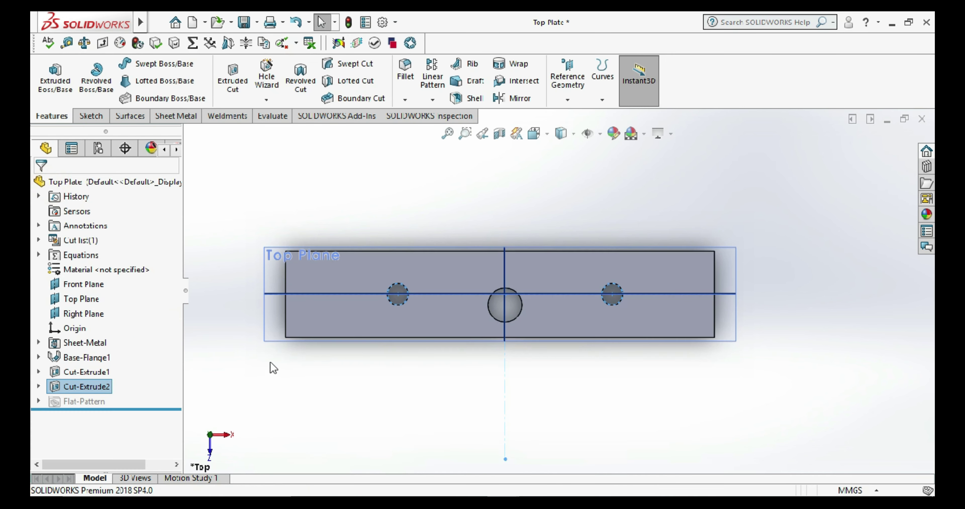
pyautogui.scroll(2, 383, 334)
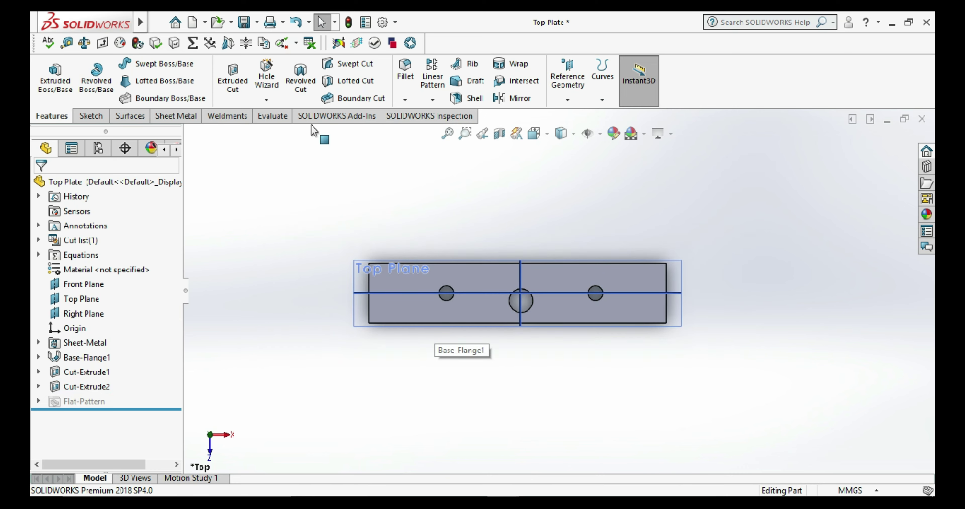
pyautogui.click(247, 28)
pyautogui.click(260, 160)
# - Inspect the updated plate in the rolling machine assembly, then return to the Top Plate part
pyautogui.scroll(2, 573, 280)
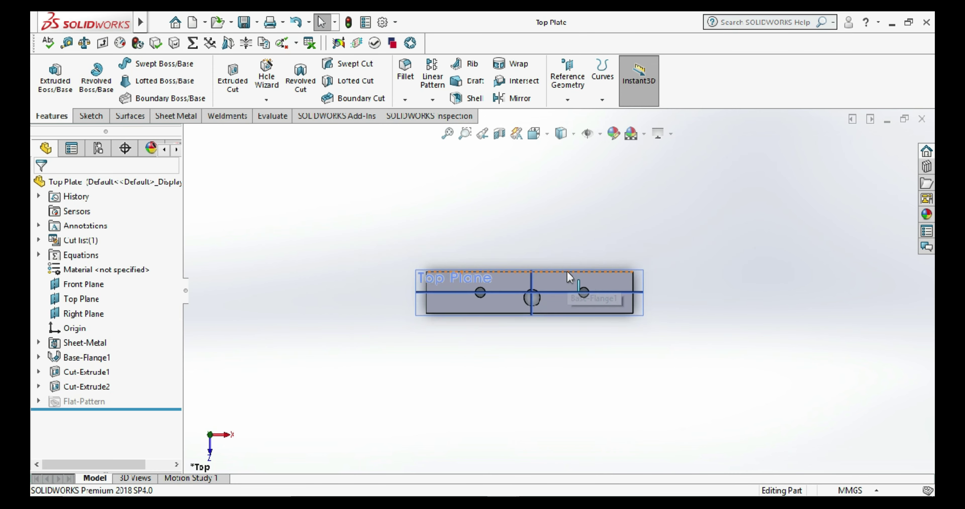
pyautogui.hotkey('ctrl', 'Tab')
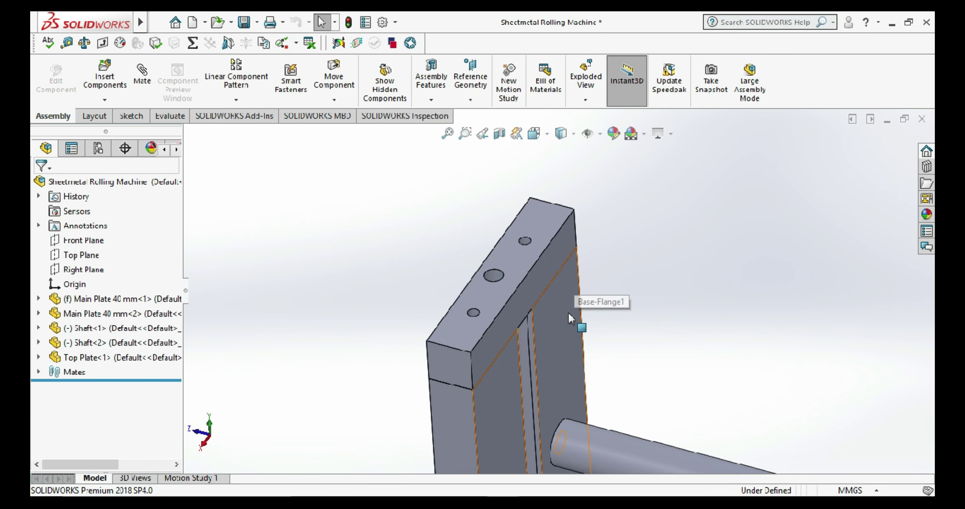
pyautogui.moveTo(540, 315); pyautogui.dragTo(633, 321, button='middle')
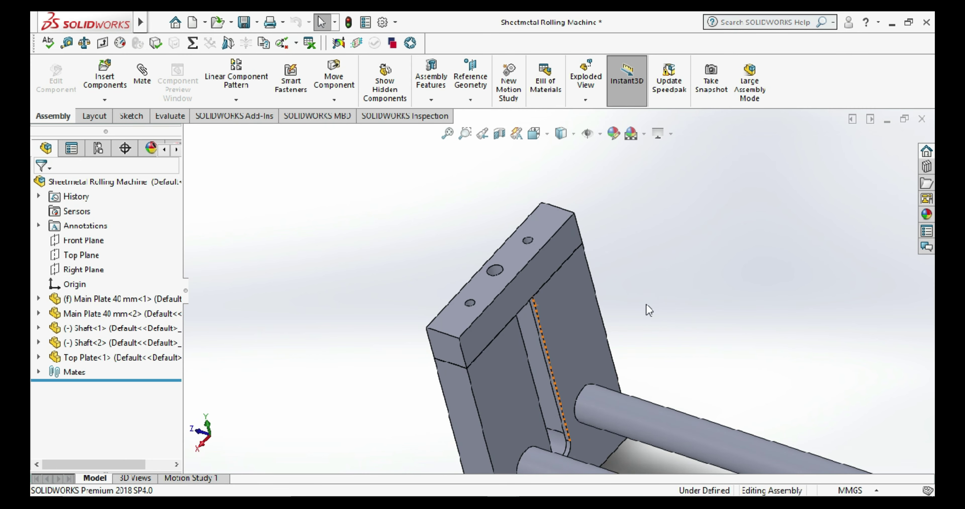
pyautogui.hotkey('ctrl', 'Tab')
pyautogui.scroll(-3, 583, 298)
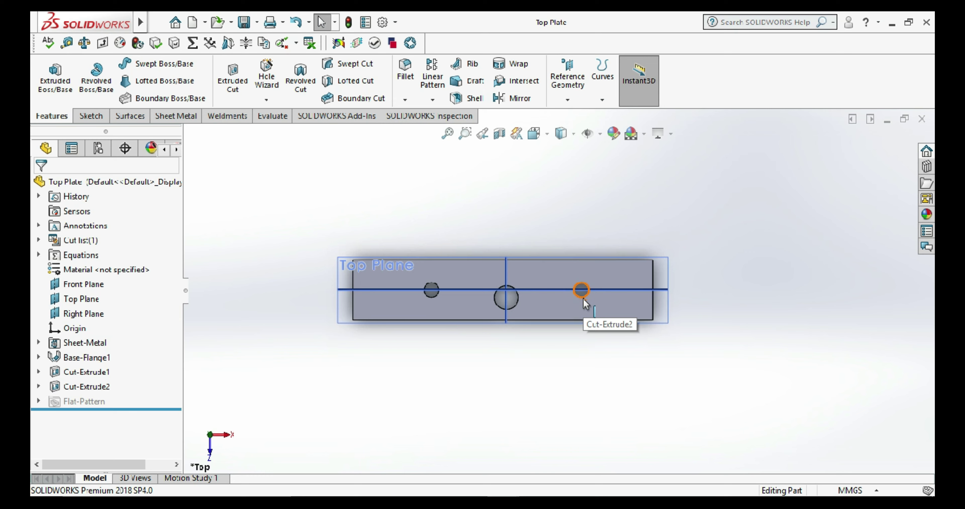
pyautogui.rightClick(573, 315)
# - Sketch a circle around the right-hand hole on the plate's top face
pyautogui.click(604, 172)
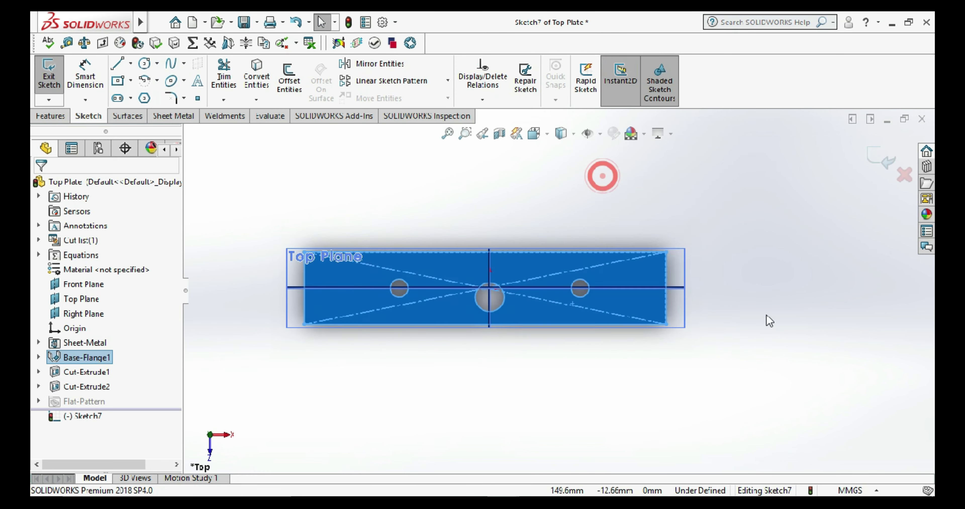
pyautogui.click(765, 315)
pyautogui.click(146, 65)
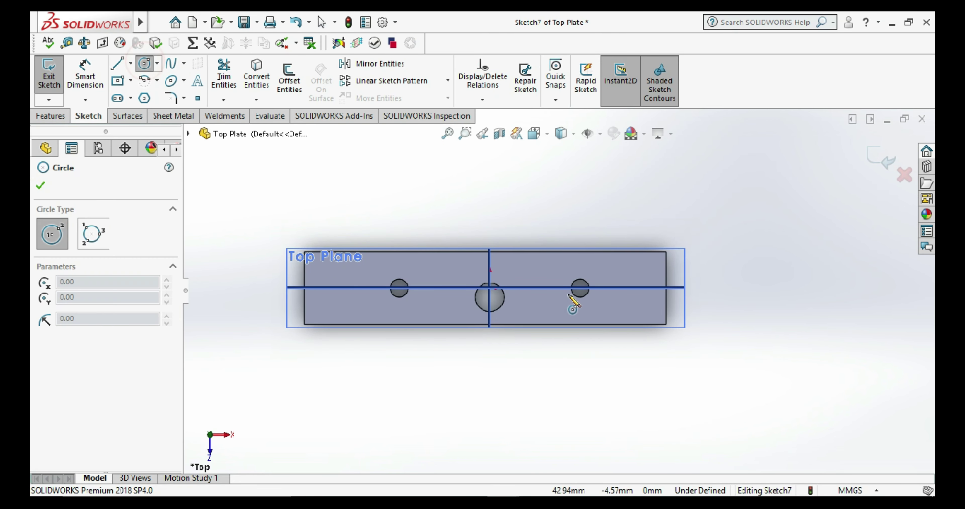
pyautogui.click(580, 288)
pyautogui.click(593, 307)
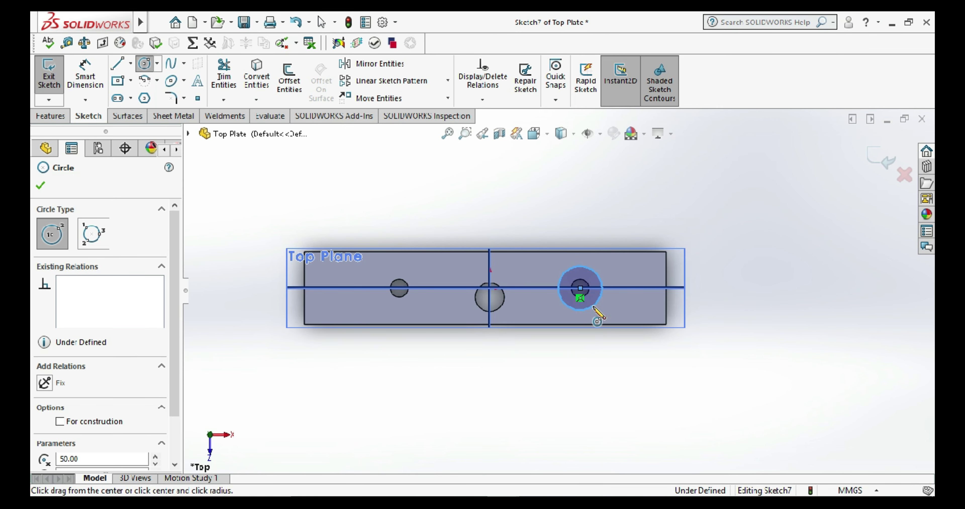
pyautogui.press('Escape')
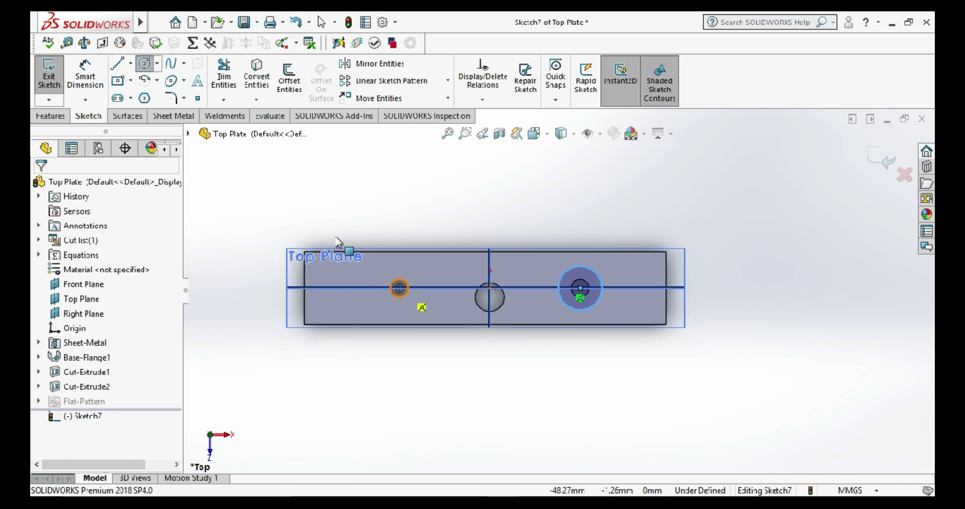
# - Dimension the circle to Ø17 mm and exit the sketch
pyautogui.click(85, 74)
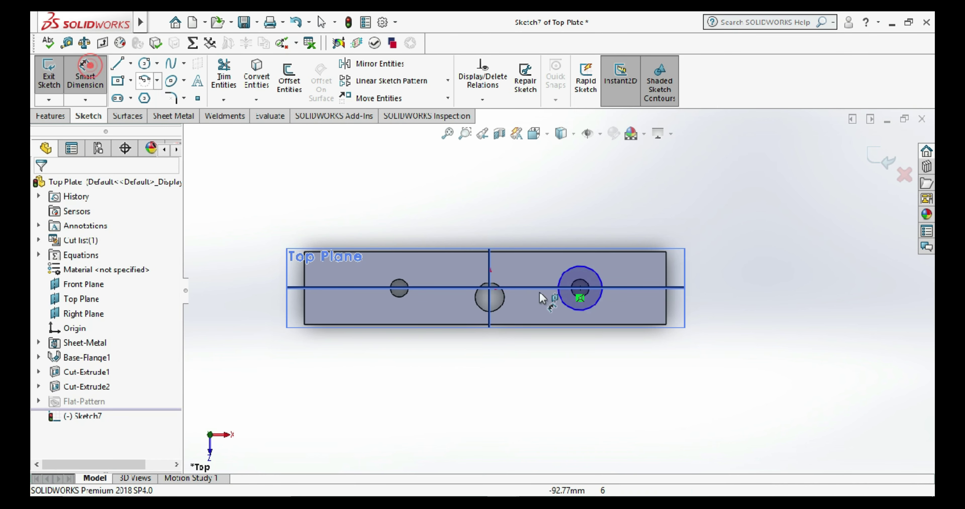
pyautogui.click(596, 306)
pyautogui.click(679, 369)
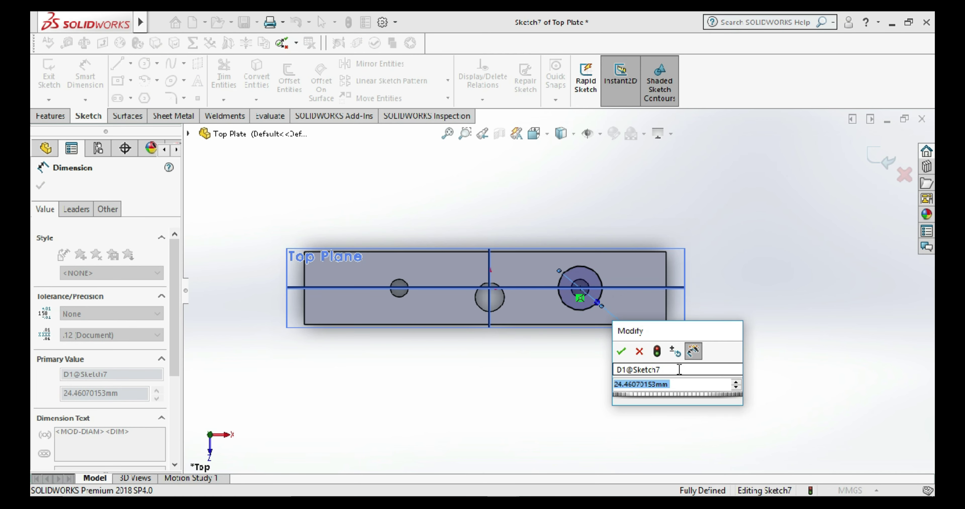
pyautogui.write('147')
pyautogui.press('Return')
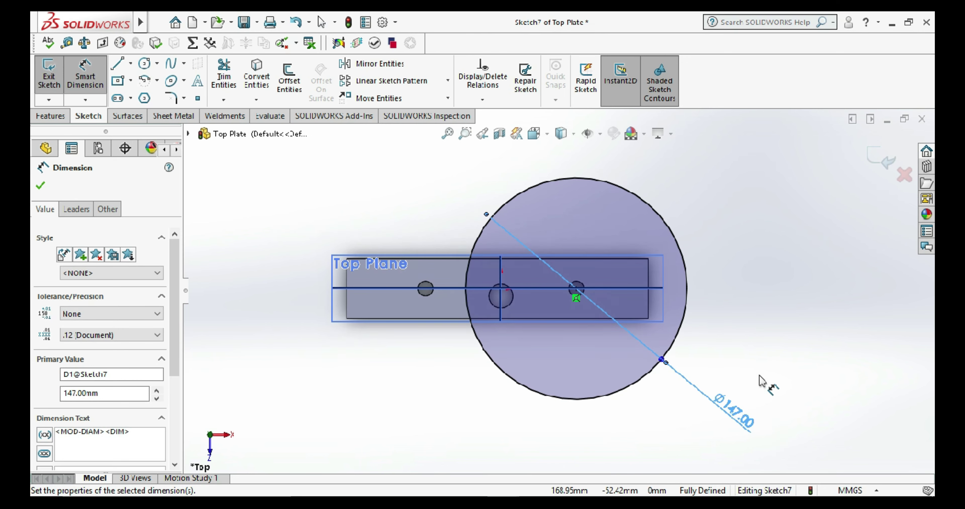
pyautogui.doubleClick(749, 419)
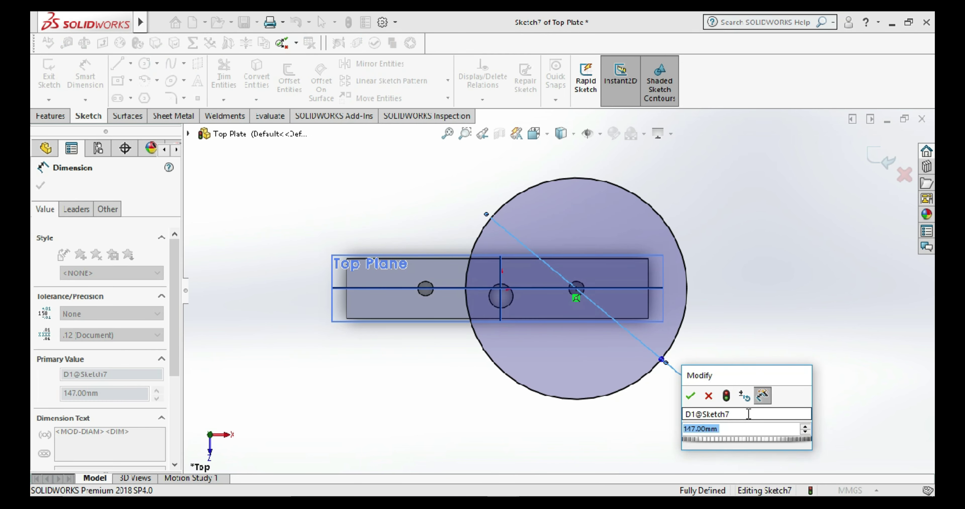
pyautogui.write('17')
pyautogui.press('Return')
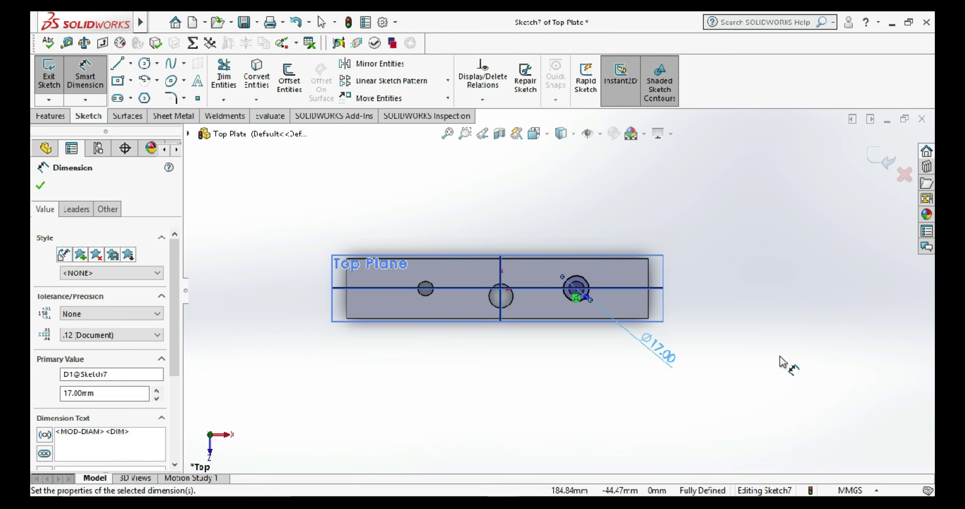
pyautogui.click(779, 356)
pyautogui.click(49, 75)
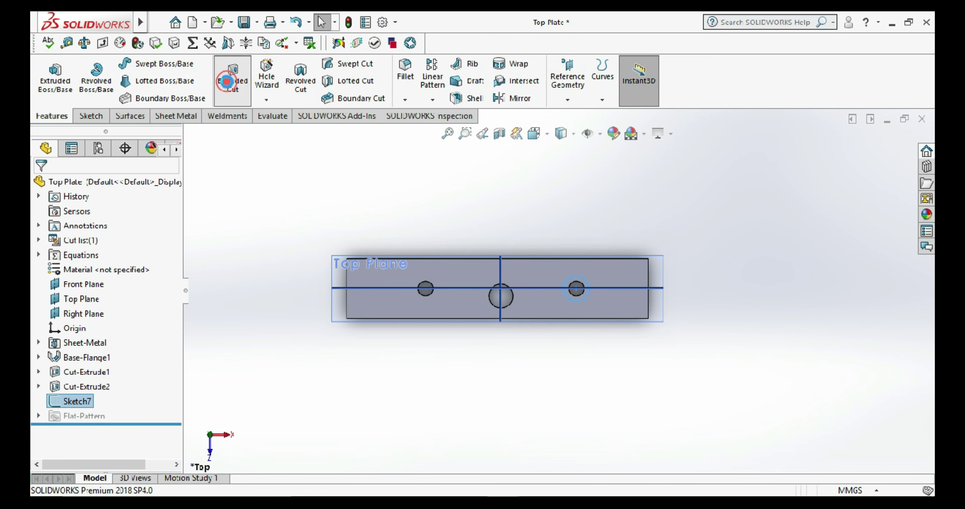
# - Extrude-cut the Ø17 circle 10 mm deep to form the counterbore
pyautogui.click(232, 79)
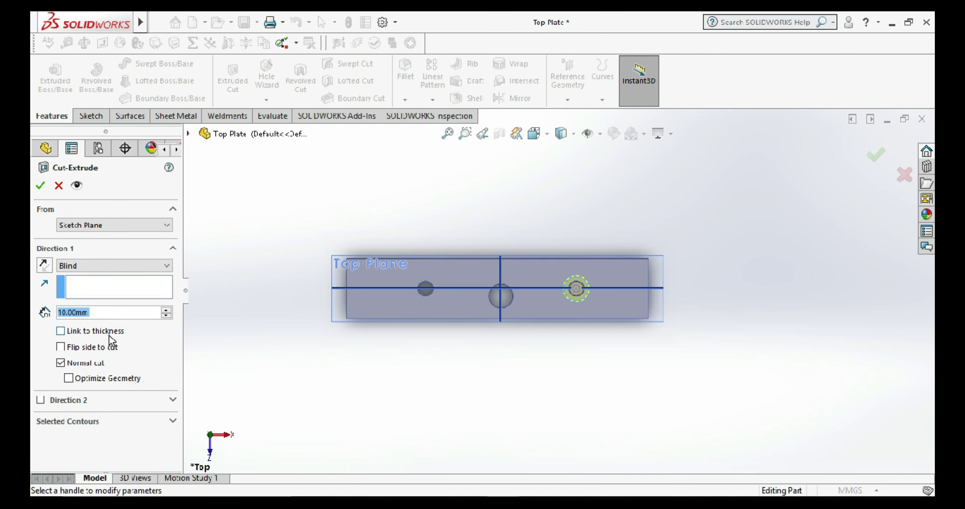
pyautogui.click(40, 185)
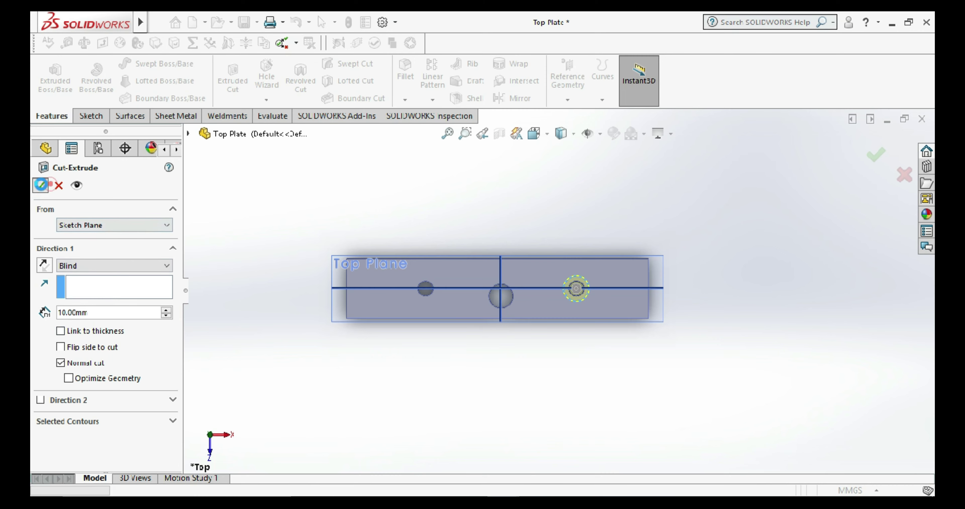
pyautogui.moveTo(565, 381); pyautogui.dragTo(573, 270, button='middle')
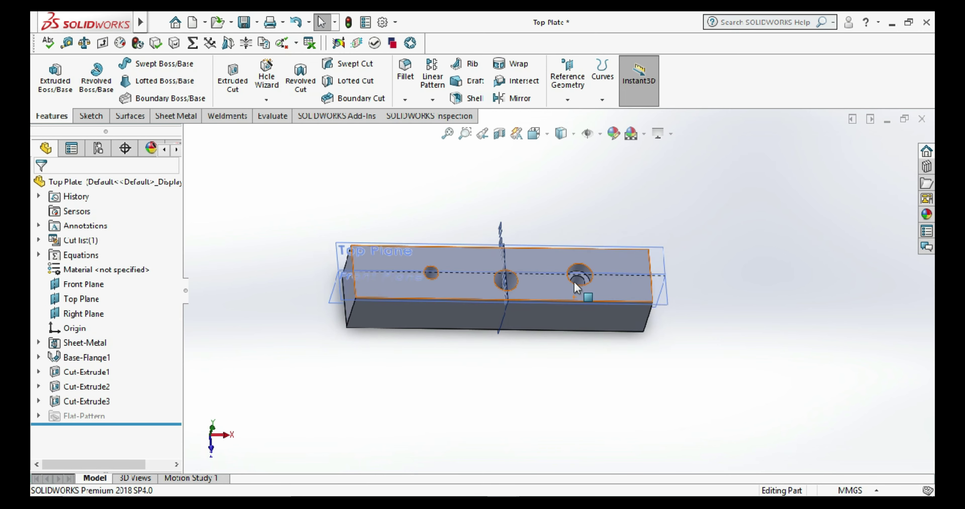
pyautogui.rightClick(575, 270)
pyautogui.rightClick(93, 403)
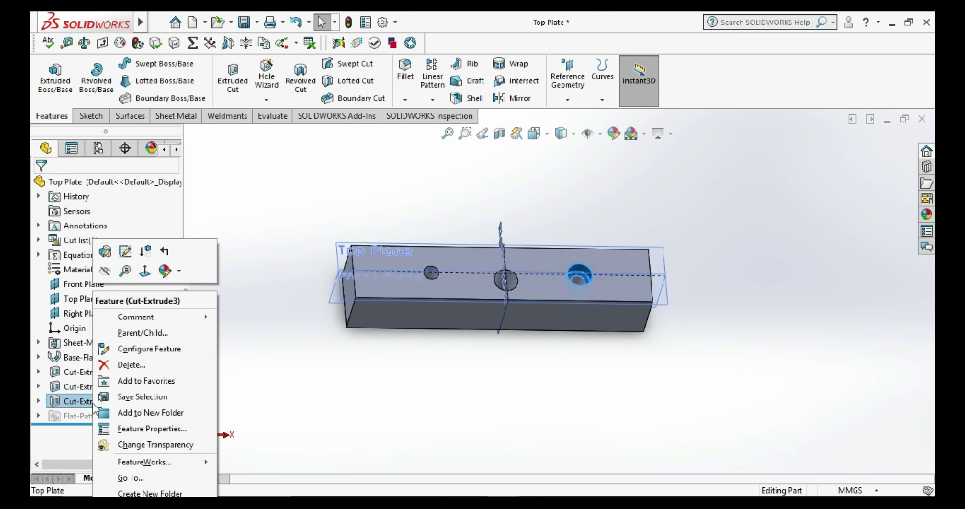
# - Reopen the counterbore sketch and draw a vertical centerline down from the origin
pyautogui.click(127, 253)
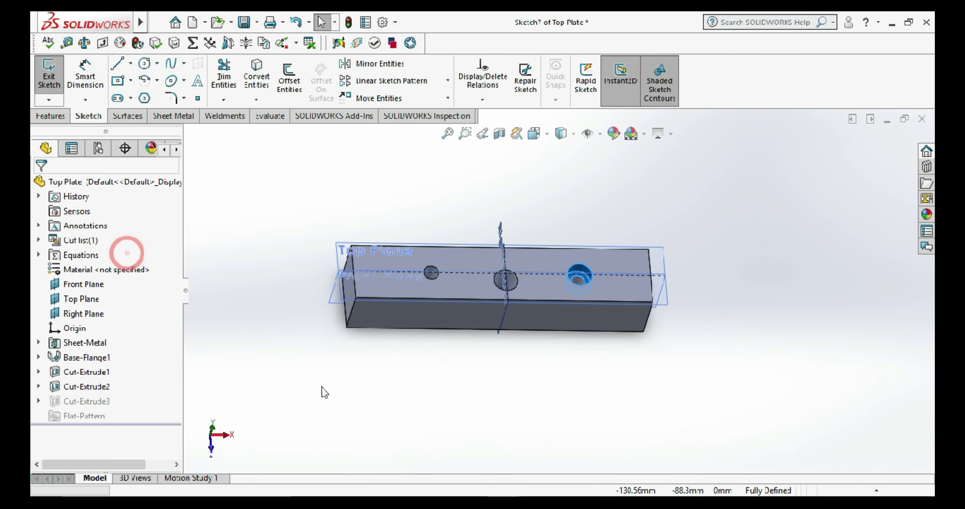
pyautogui.click(142, 64)
pyautogui.click(142, 66)
pyautogui.click(151, 95)
pyautogui.click(506, 274)
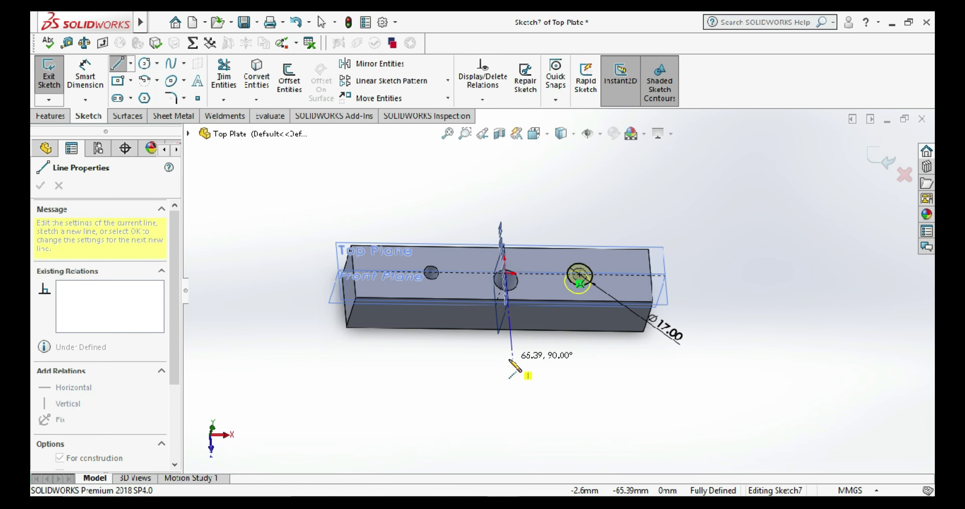
pyautogui.hotkey('ctrl', '8')
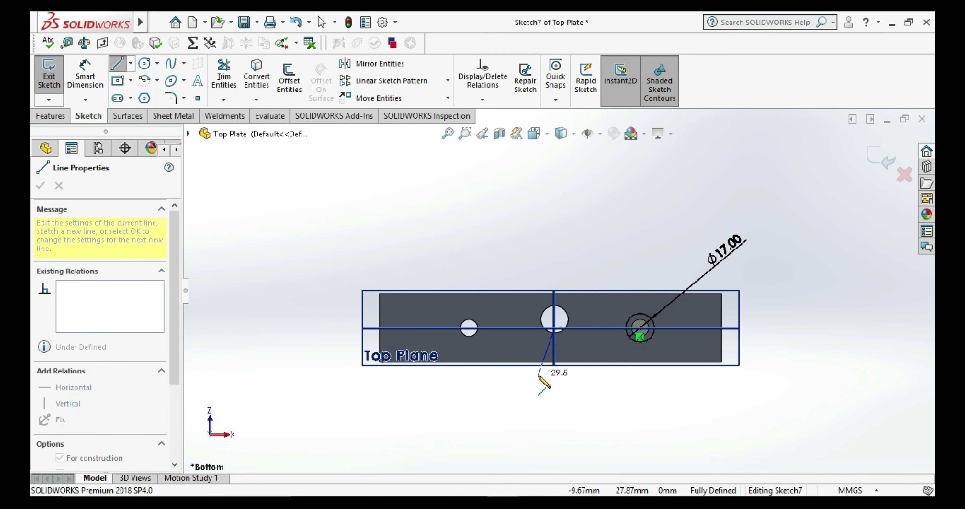
pyautogui.hotkey('ctrl', '8')
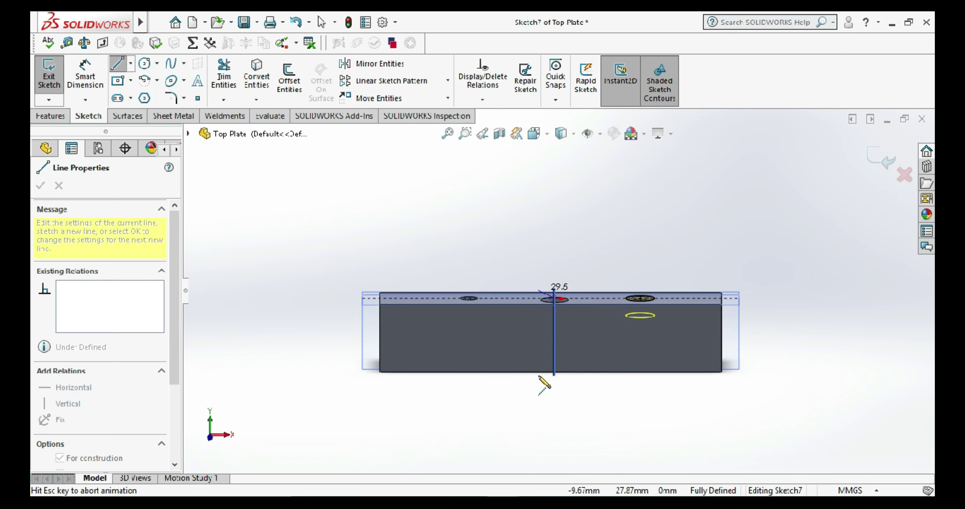
pyautogui.click(556, 397)
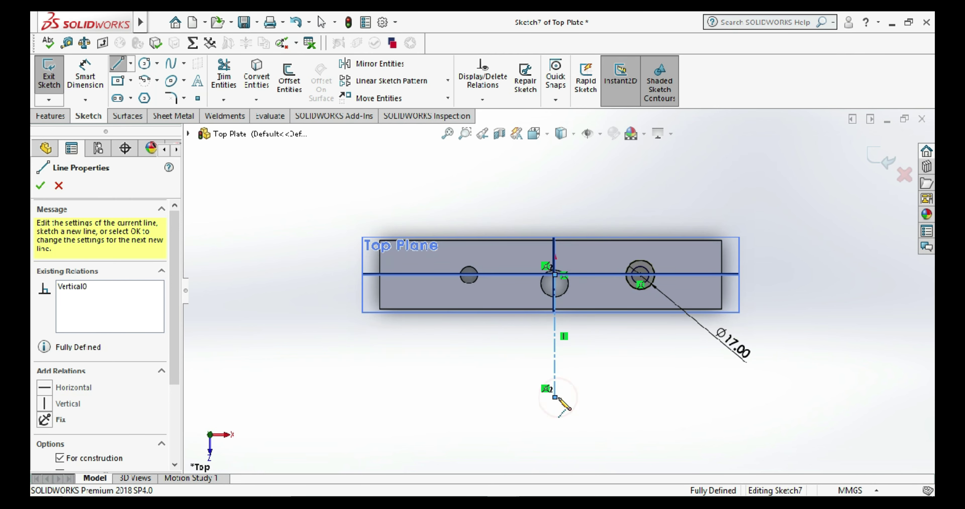
pyautogui.press('Escape')
# - Mirror the Ø17 circle about the centerline and apply the change to the cut
pyautogui.click(370, 67)
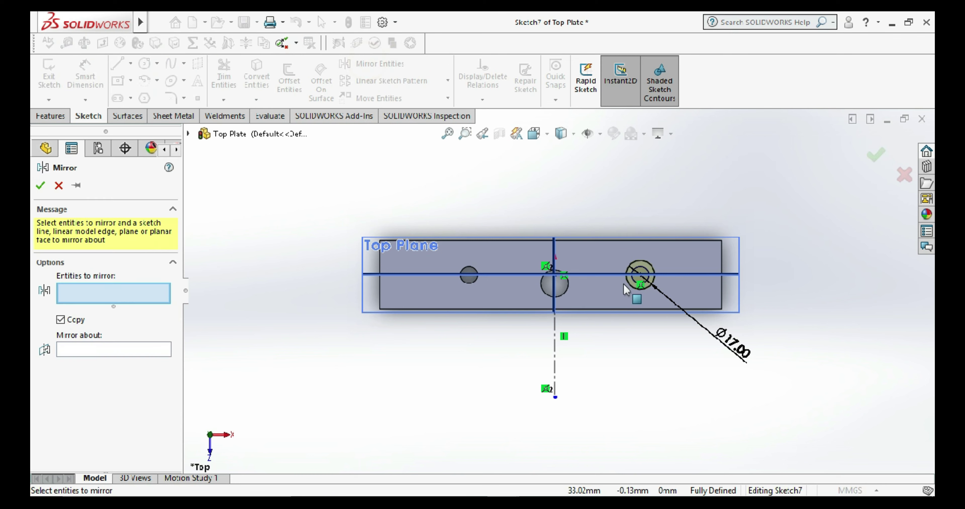
pyautogui.click(629, 288)
pyautogui.click(115, 351)
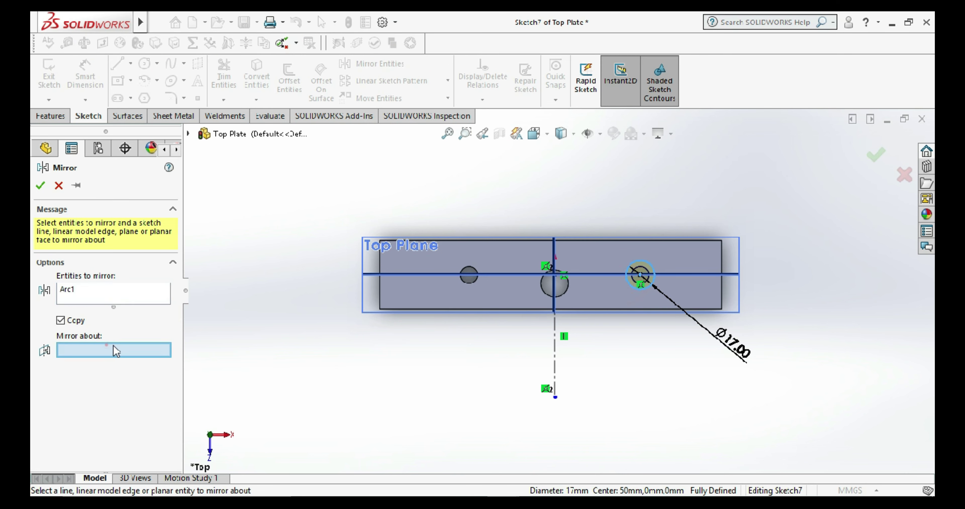
pyautogui.click(554, 361)
pyautogui.click(41, 185)
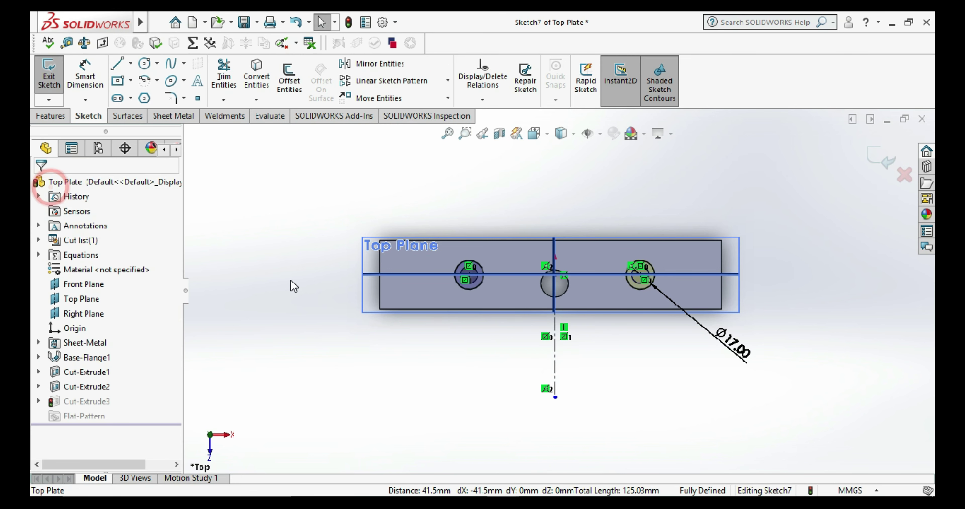
pyautogui.click(289, 278)
pyautogui.click(49, 71)
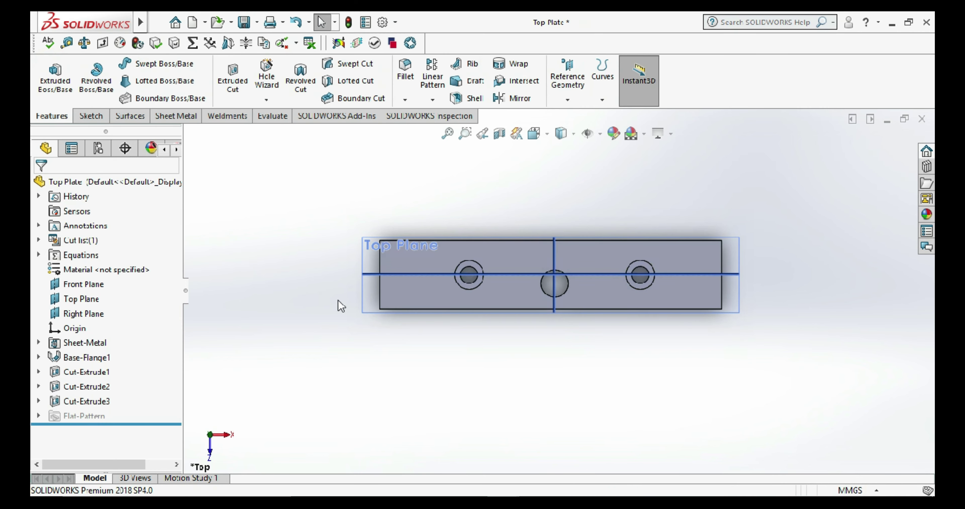
# - Check both counterbores in the Sheetmetal Rolling Machine assembly
pyautogui.moveTo(498, 367)
pyautogui.mouseDown(button='middle')
pyautogui.moveTo(673, 435)
pyautogui.moveTo(733, 408)
pyautogui.moveTo(663, 215)
pyautogui.moveTo(671, 261)
pyautogui.mouseUp(button='middle')
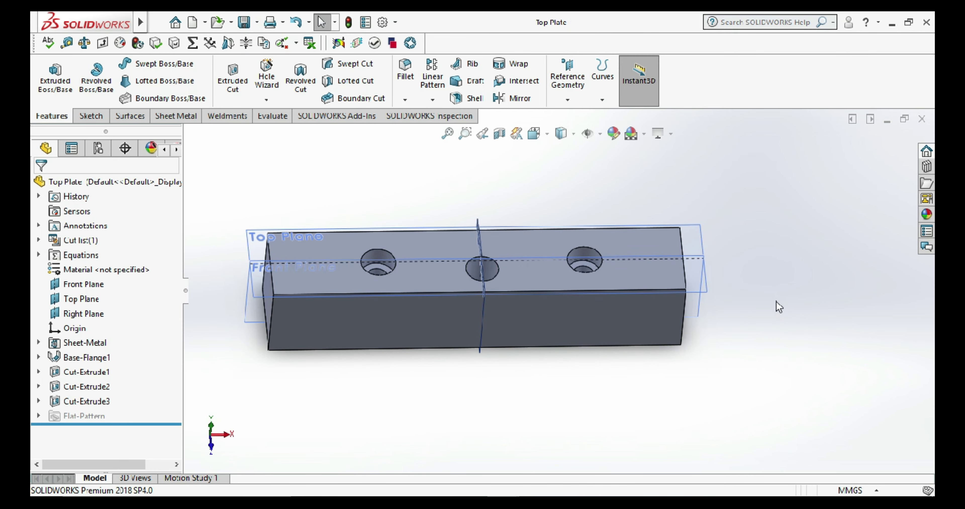
pyautogui.hotkey('ctrl', 'Tab')
pyautogui.moveTo(502, 277)
pyautogui.mouseDown(button='middle')
pyautogui.moveTo(506, 287)
pyautogui.moveTo(539, 276)
pyautogui.moveTo(663, 300)
pyautogui.moveTo(629, 301)
pyautogui.moveTo(610, 389)
pyautogui.moveTo(622, 296)
pyautogui.mouseUp(button='middle')
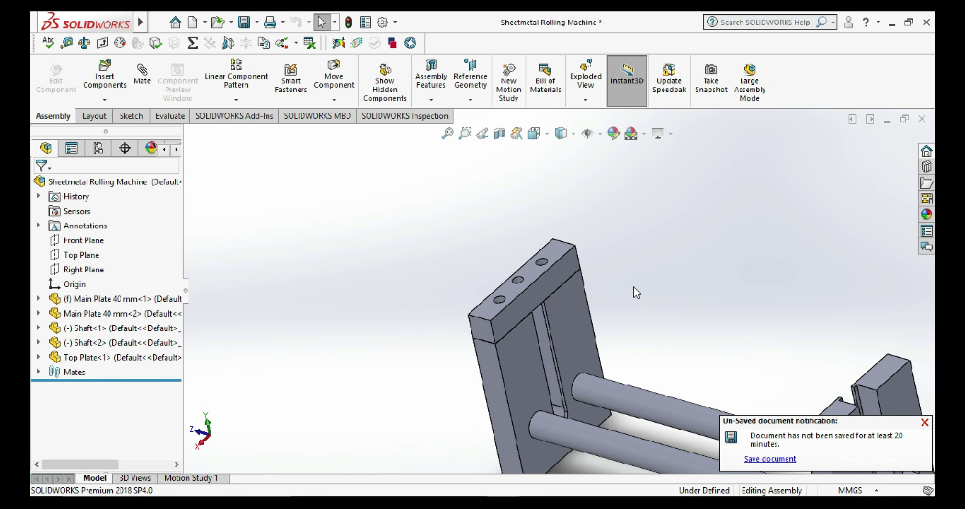
# - Reposition the assembly view to show the machine's shaft ends
pyautogui.scroll(3, 637, 293)
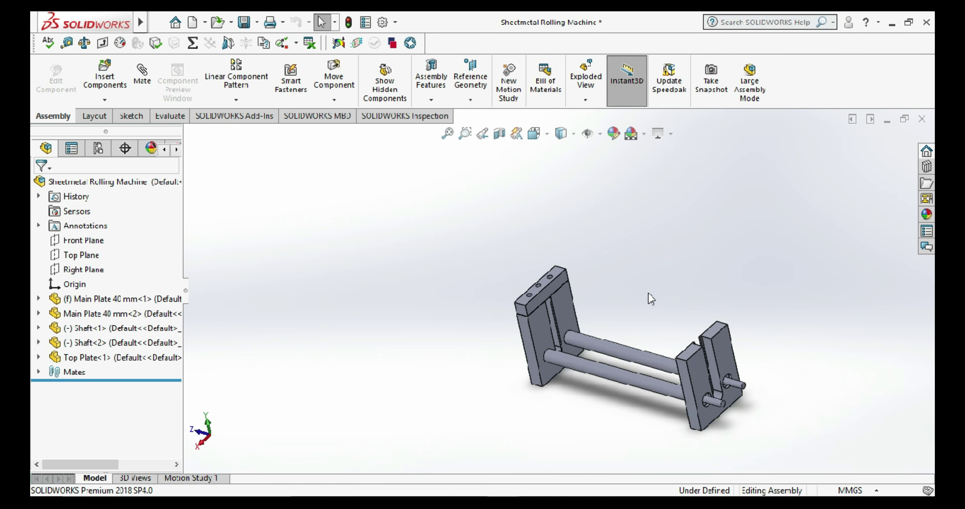
pyautogui.scroll(-1, 746, 412)
pyautogui.scroll(-2, 749, 419)
pyautogui.moveTo(760, 358); pyautogui.dragTo(744, 378, button='middle')
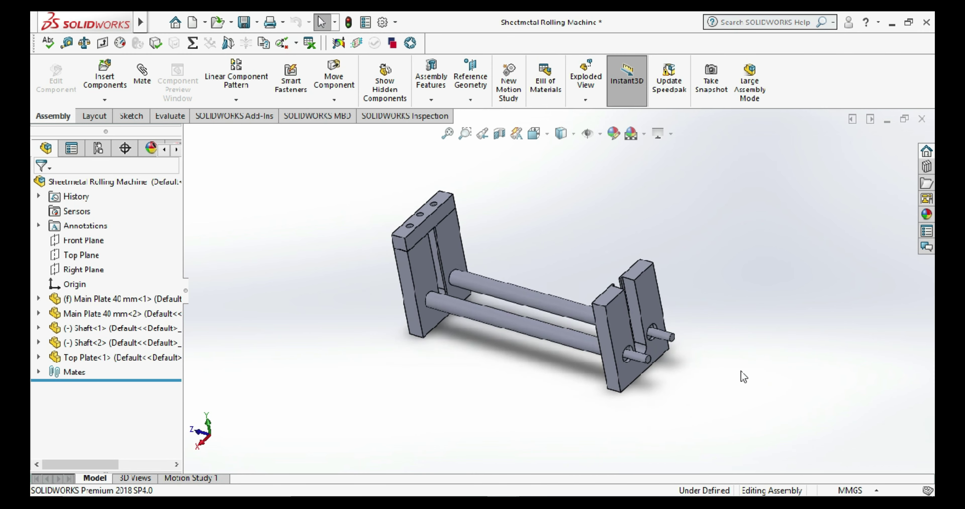
pyautogui.scroll(-1, 618, 326)
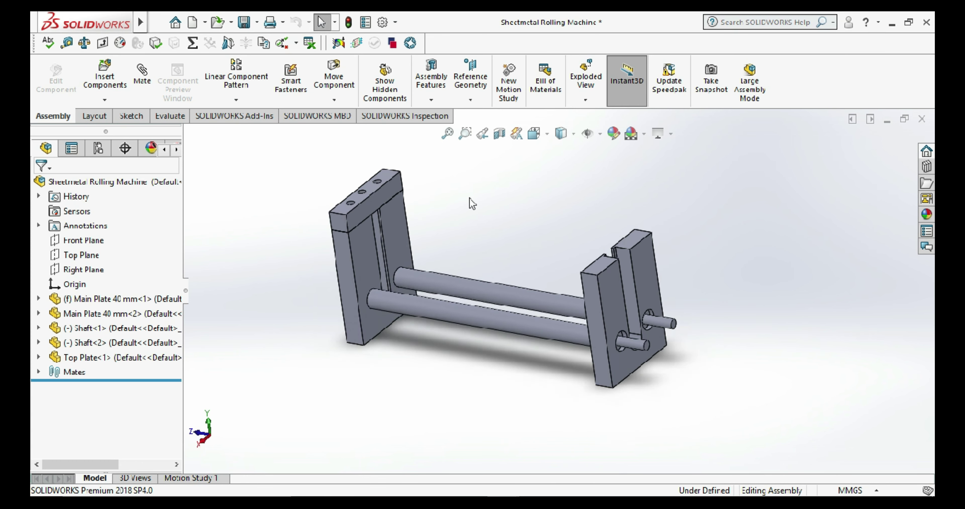
pyautogui.keyDown('ctrl'); pyautogui.moveTo(469, 204); pyautogui.dragTo(501, 227, button='middle'); pyautogui.keyUp('ctrl')
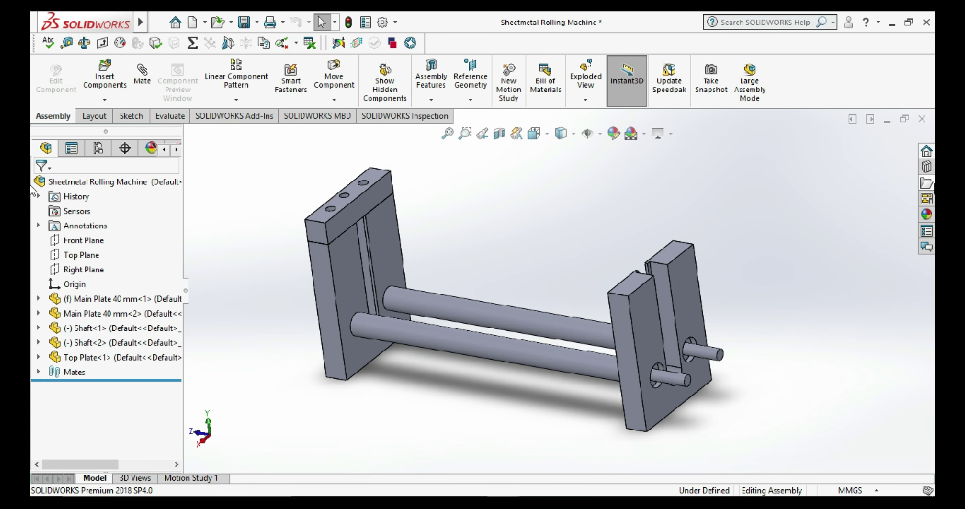
# - Drag a Single Row Radial Ball Bearing from Toolbox > IS > Bearings > Ball Bearings in
pyautogui.click(926, 167)
pyautogui.click(747, 188)
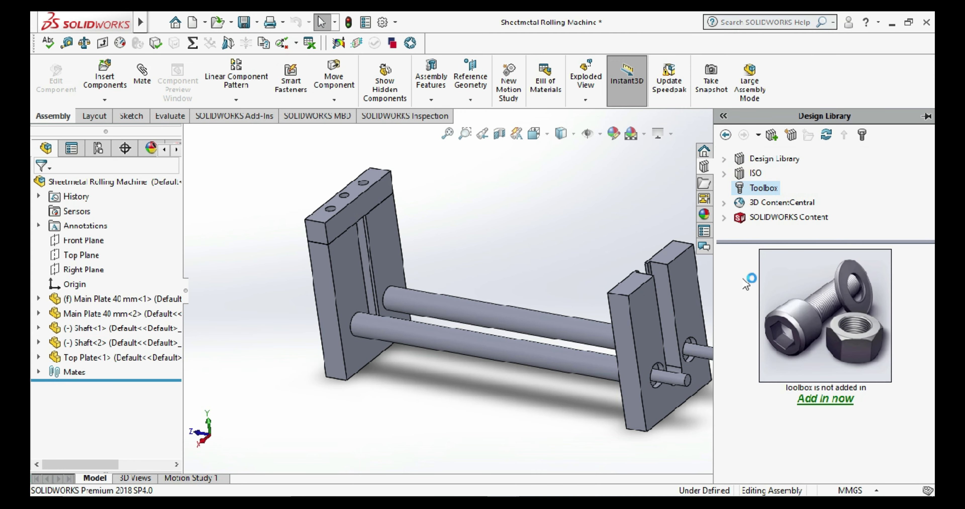
pyautogui.click(835, 400)
pyautogui.scroll(-1, 818, 371)
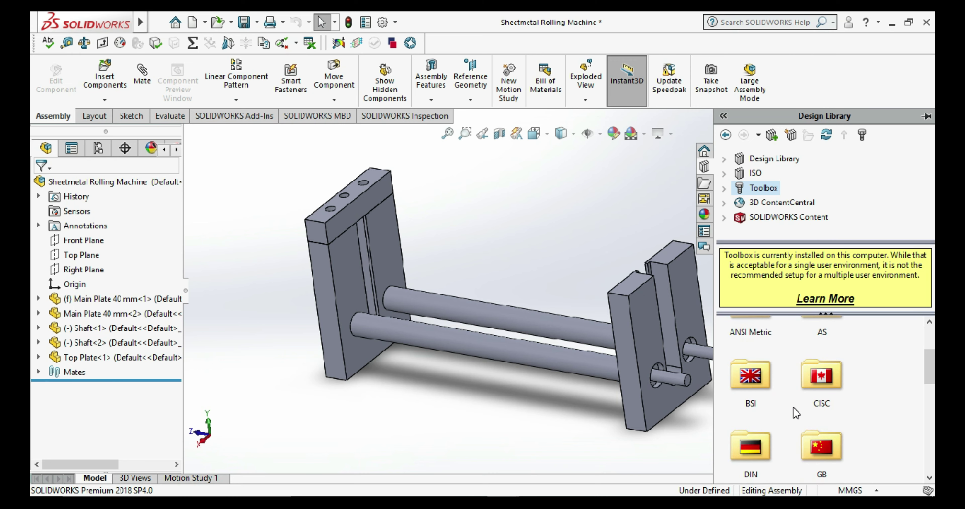
pyautogui.scroll(-2, 795, 413)
pyautogui.doubleClick(761, 410)
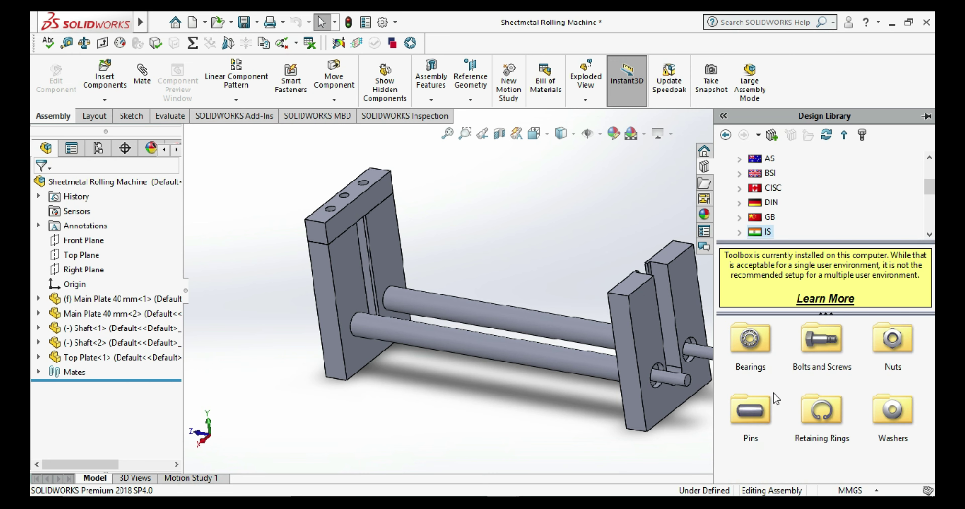
pyautogui.doubleClick(765, 344)
pyautogui.doubleClick(766, 345)
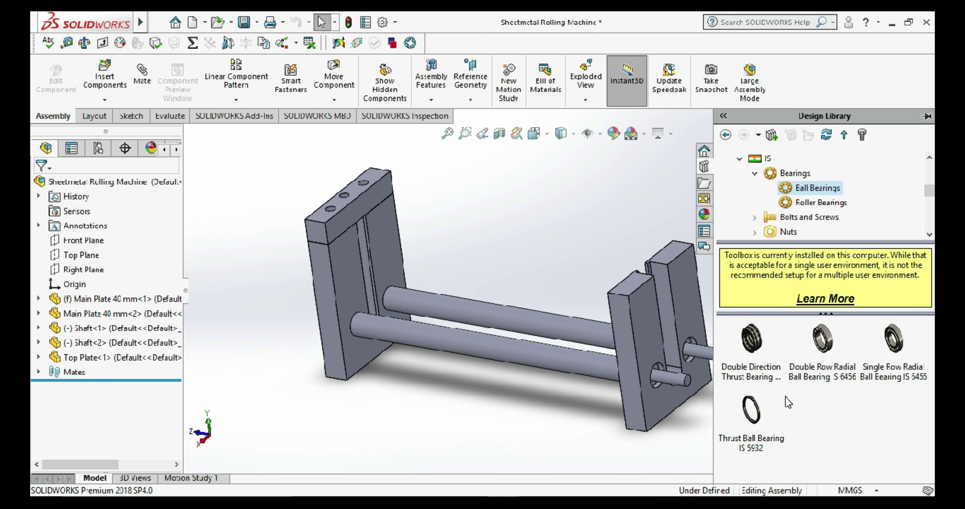
pyautogui.moveTo(898, 355)
pyautogui.mouseDown()
pyautogui.moveTo(655, 382)
pyautogui.moveTo(714, 418)
pyautogui.mouseUp()
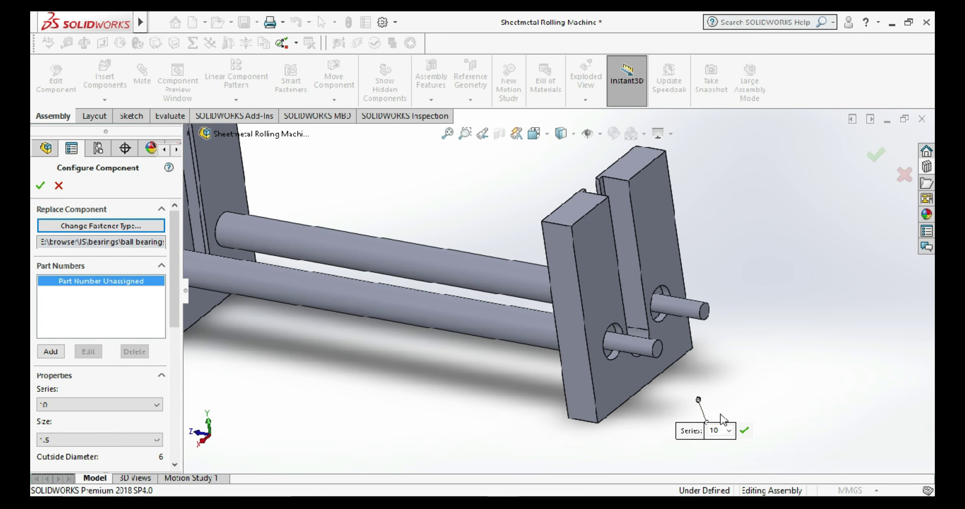
# - Configure the inserted ball bearing to size 20
pyautogui.moveTo(174, 316); pyautogui.dragTo(174, 372)
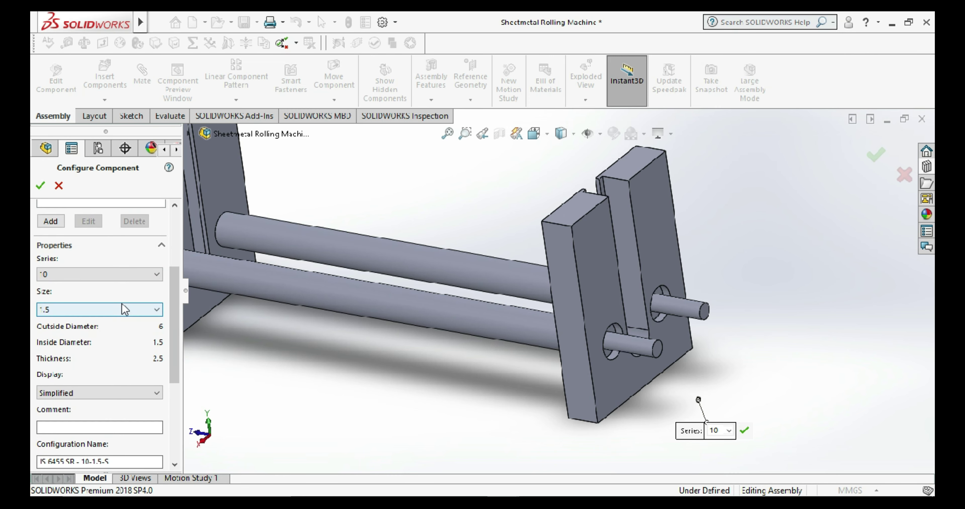
pyautogui.click(124, 313)
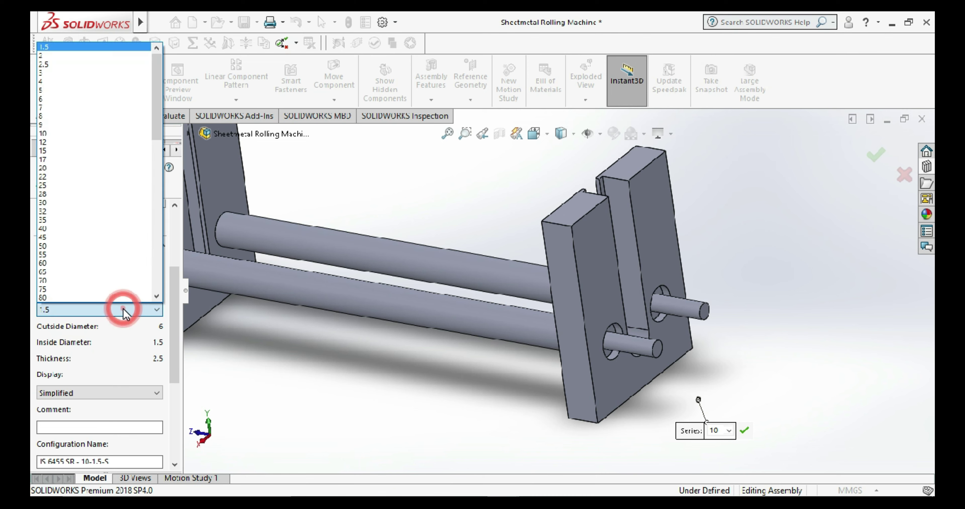
pyautogui.click(66, 175)
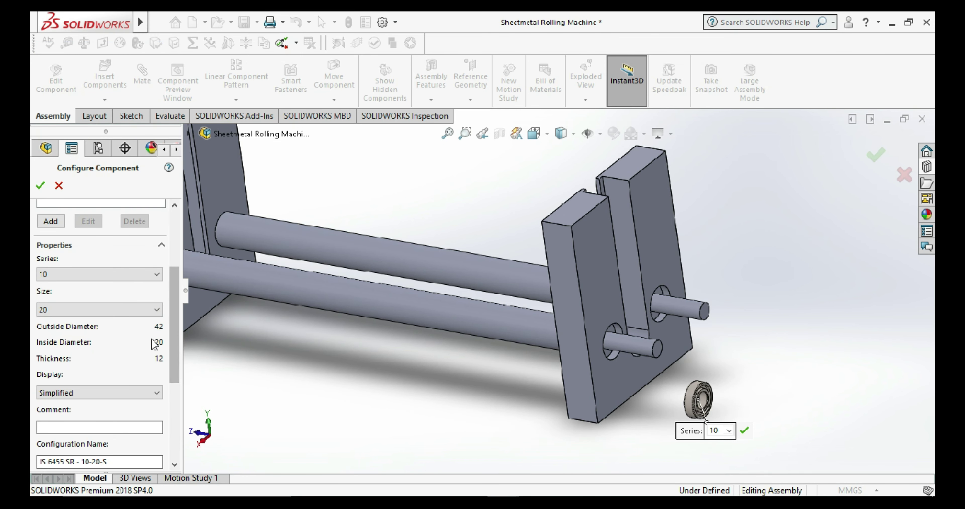
pyautogui.click(41, 185)
# - Place two size-20 bearings beside the right side plate, one above the other
pyautogui.scroll(-2, 701, 419)
pyautogui.scroll(-3, 687, 359)
pyautogui.click(687, 358)
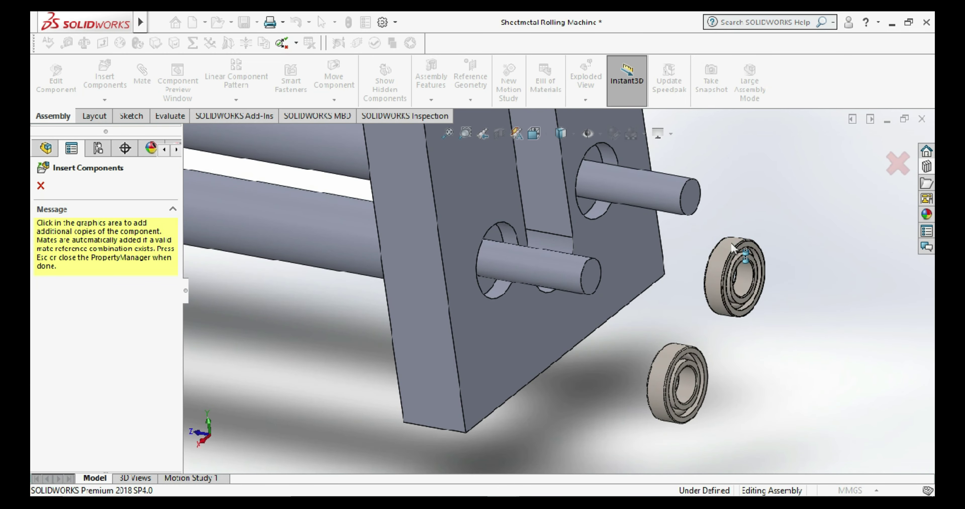
pyautogui.click(732, 247)
pyautogui.press('Escape')
pyautogui.scroll(-1, 728, 344)
# - Mate the lower bearing's outer face coincident with the plate hole face
pyautogui.click(142, 72)
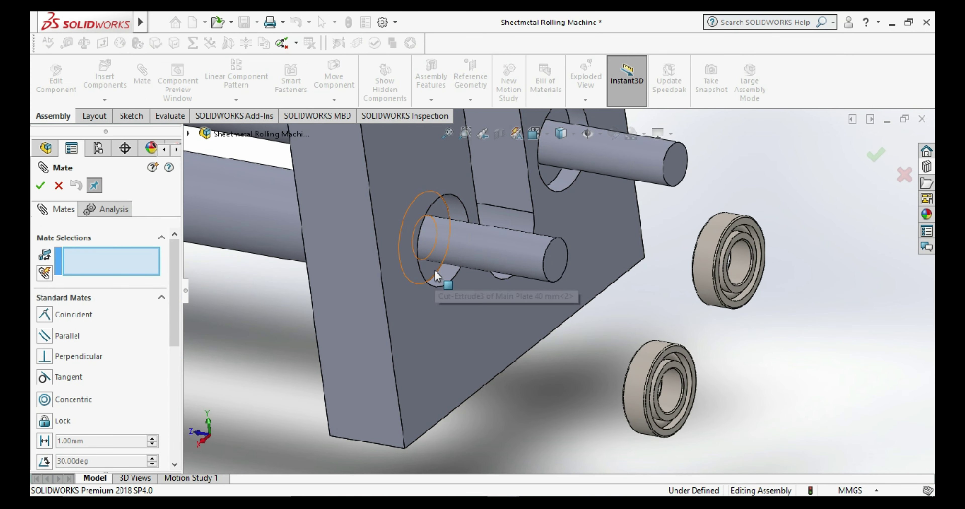
pyautogui.click(438, 276)
pyautogui.moveTo(510, 345); pyautogui.dragTo(555, 358, button='middle')
pyautogui.scroll(-3, 708, 389)
pyautogui.scroll(-3, 745, 372)
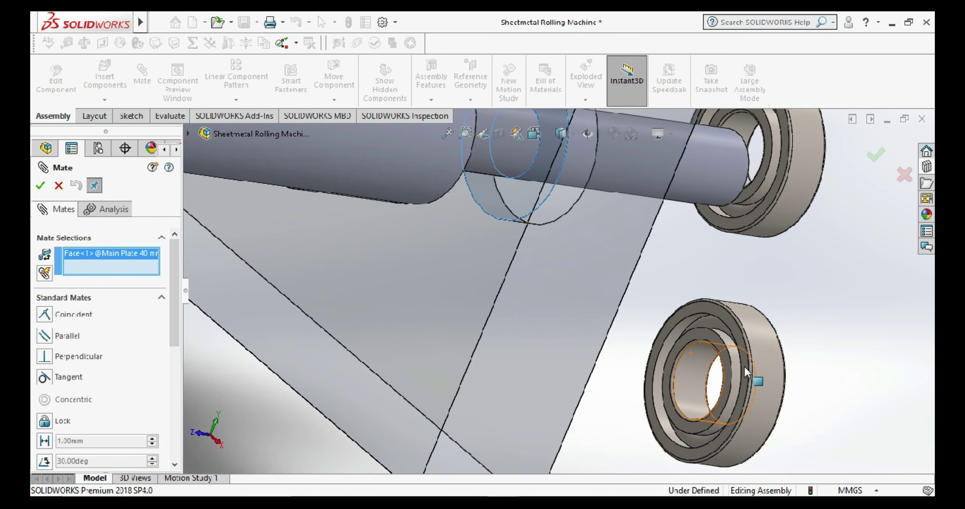
pyautogui.scroll(-1, 746, 373)
pyautogui.click(722, 317)
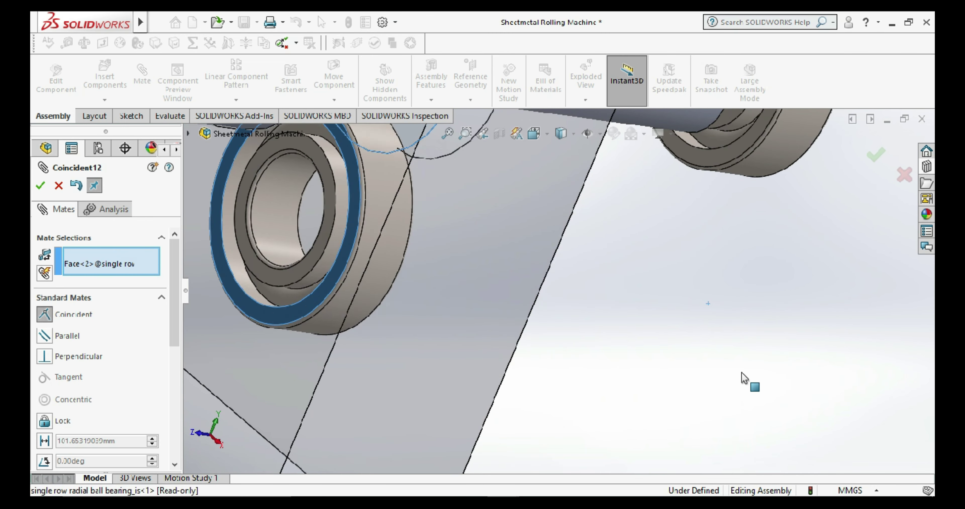
pyautogui.click(897, 394)
# - Make the bearing's inner race concentric with the lower shaft's cylindrical face
pyautogui.scroll(5, 528, 252)
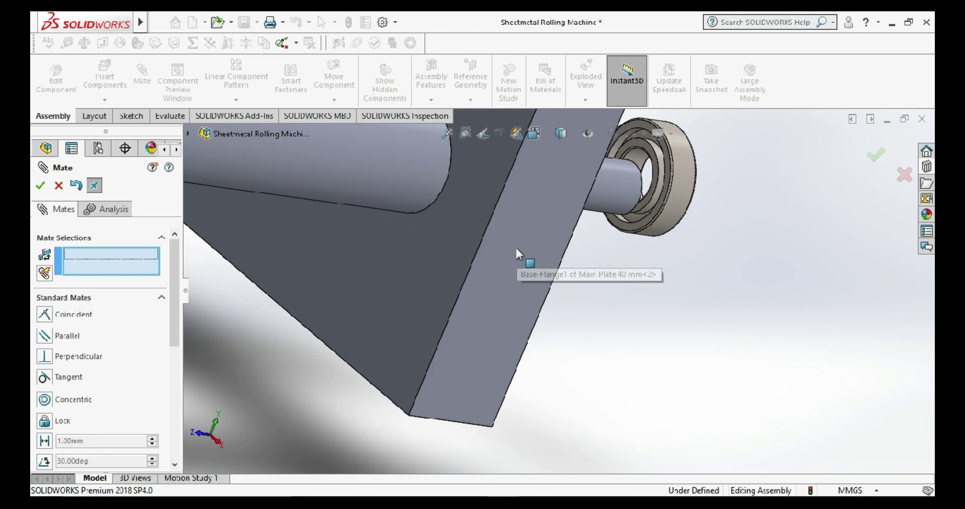
pyautogui.scroll(3, 523, 258)
pyautogui.moveTo(577, 295)
pyautogui.mouseDown(button='middle')
pyautogui.moveTo(486, 267)
pyautogui.moveTo(599, 273)
pyautogui.mouseUp(button='middle')
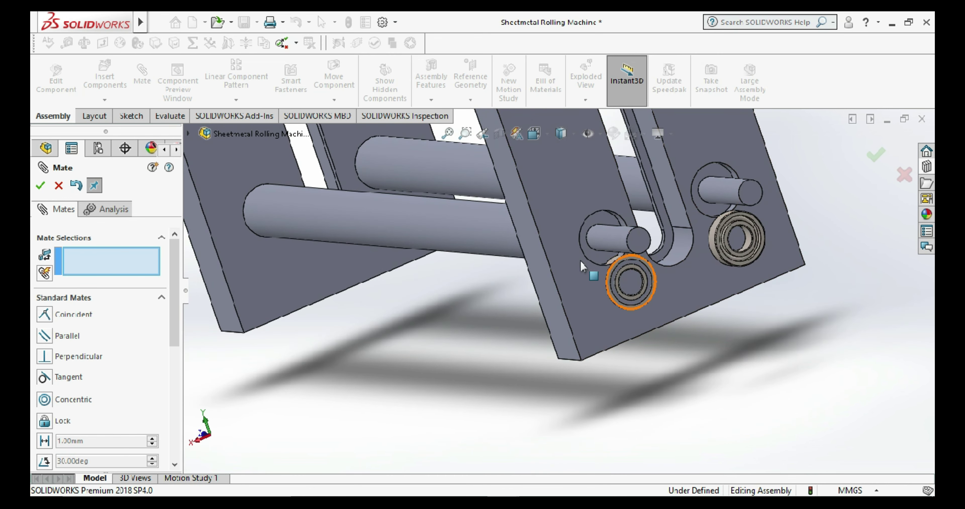
pyautogui.click(622, 240)
pyautogui.scroll(-4, 647, 293)
pyautogui.scroll(-4, 629, 297)
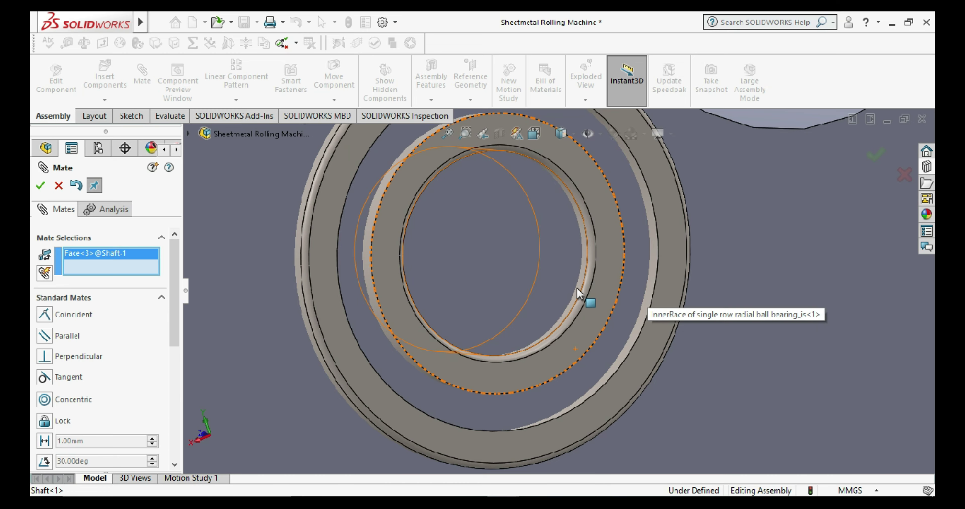
pyautogui.click(580, 292)
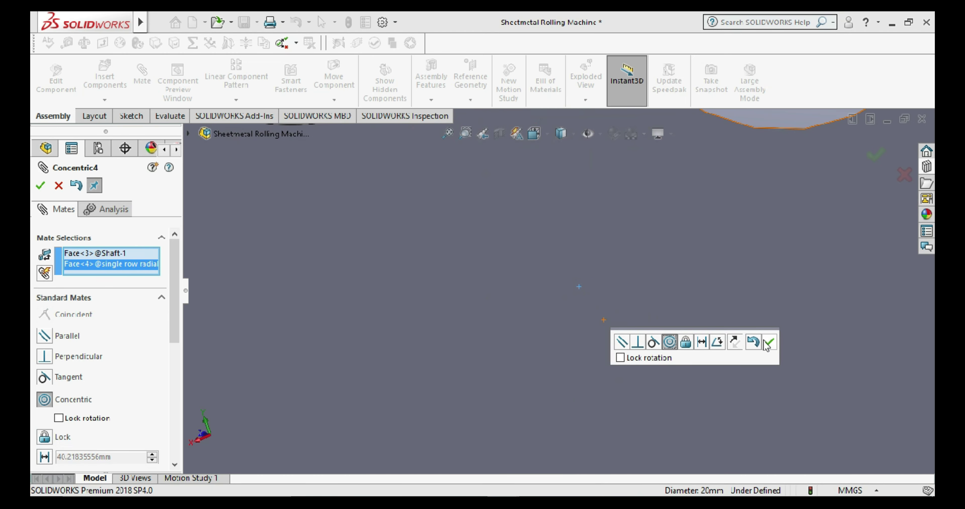
pyautogui.click(769, 344)
pyautogui.scroll(3, 685, 329)
pyautogui.scroll(3, 657, 312)
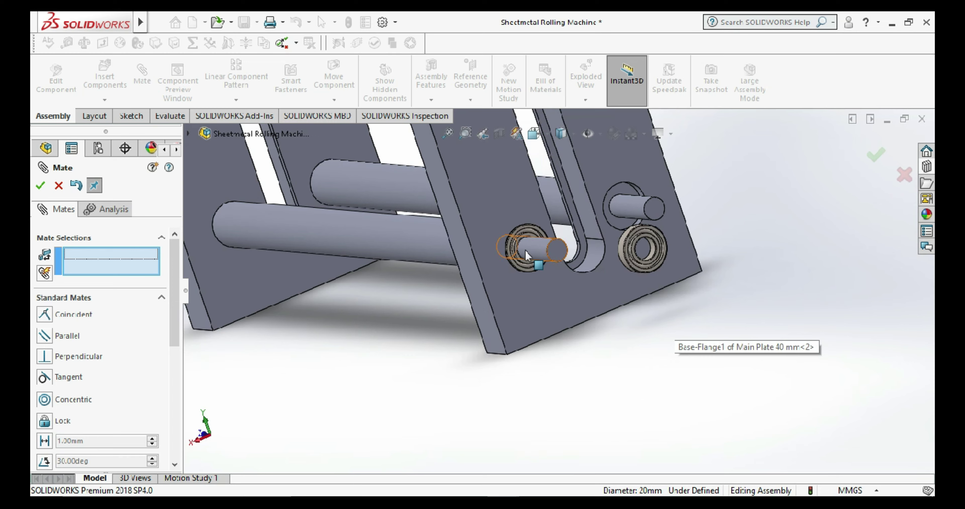
pyautogui.press('Escape')
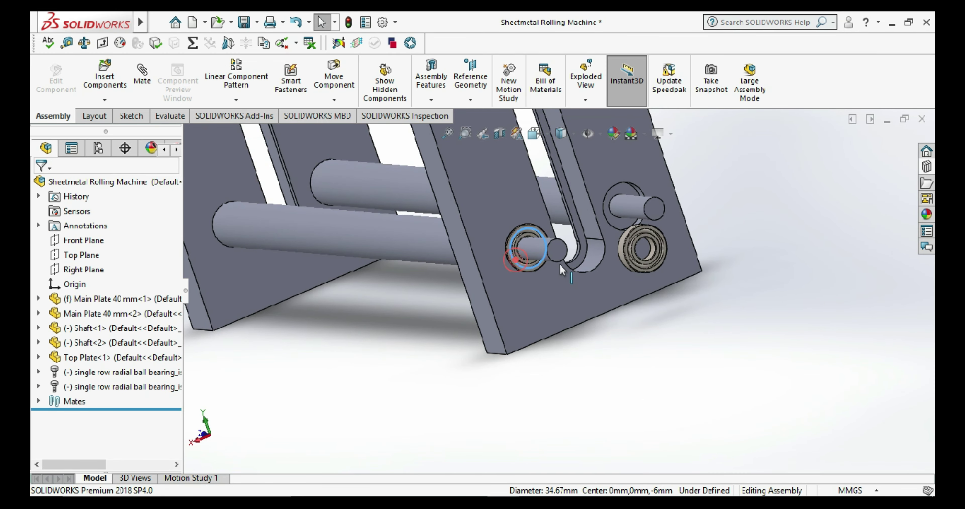
# - Mate the second bearing concentric with the right side plate's hole
pyautogui.scroll(-5, 483, 231)
pyautogui.moveTo(594, 286)
pyautogui.mouseDown(button='middle')
pyautogui.moveTo(655, 286)
pyautogui.moveTo(618, 299)
pyautogui.moveTo(570, 272)
pyautogui.mouseUp(button='middle')
pyautogui.scroll(2, 656, 285)
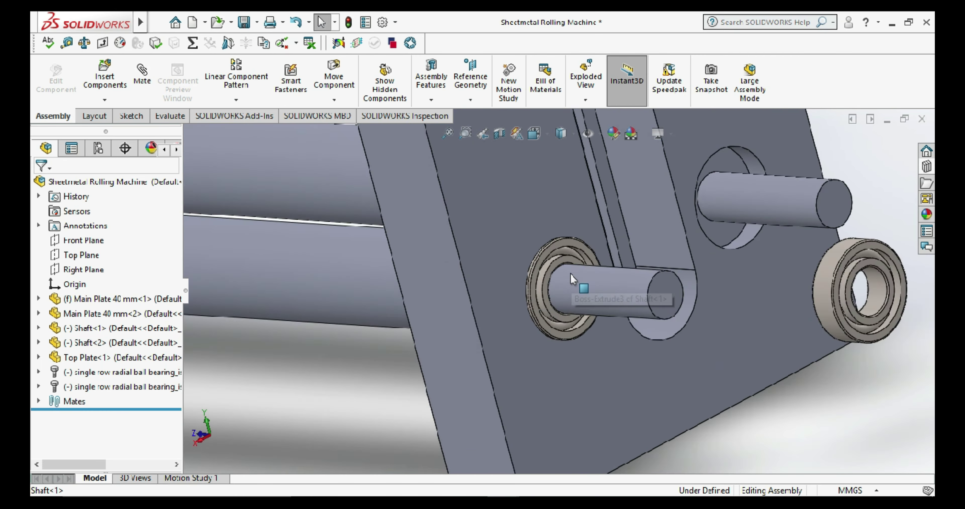
pyautogui.scroll(2, 593, 292)
pyautogui.scroll(3, 593, 292)
pyautogui.scroll(-3, 665, 304)
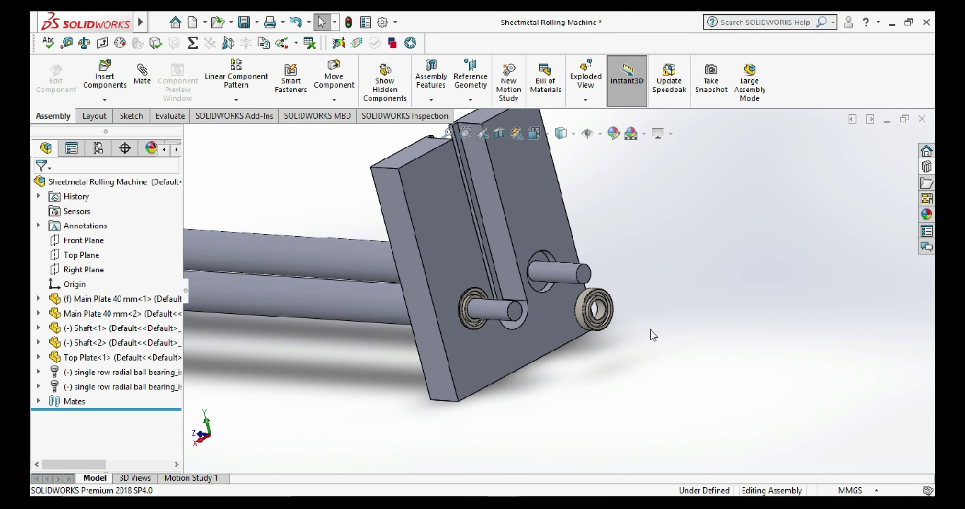
pyautogui.scroll(3, 663, 311)
pyautogui.scroll(-2, 652, 312)
pyautogui.scroll(-2, 599, 315)
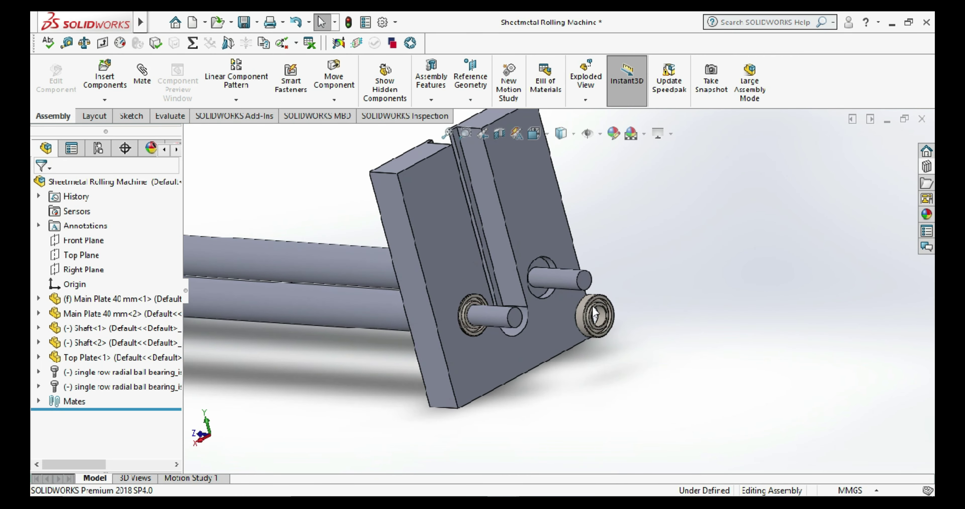
pyautogui.scroll(-3, 599, 314)
pyautogui.click(142, 73)
pyautogui.scroll(-1, 577, 312)
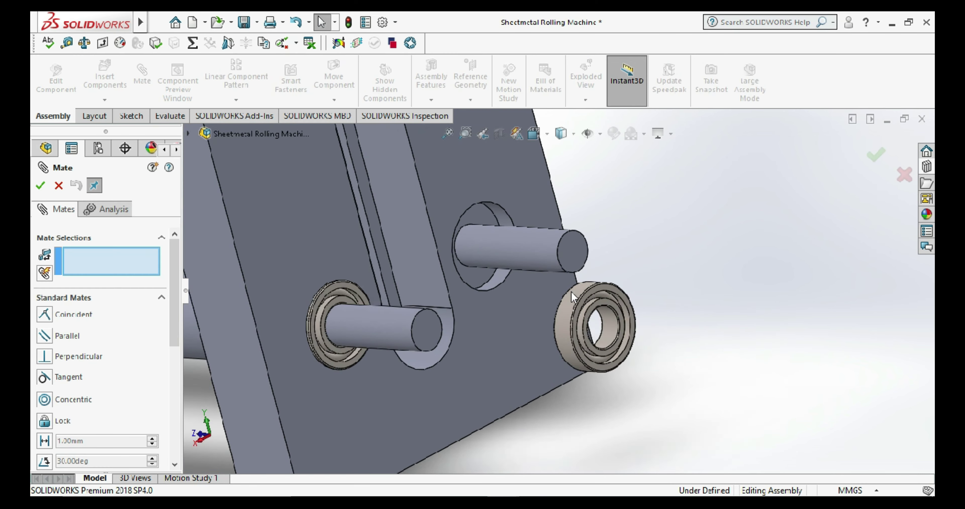
pyautogui.scroll(-3, 577, 312)
pyautogui.click(566, 321)
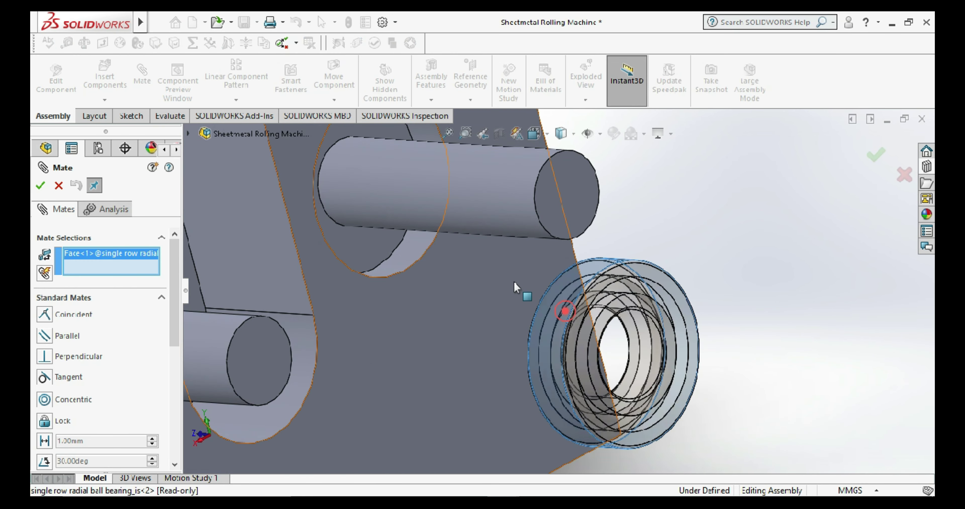
pyautogui.click(433, 247)
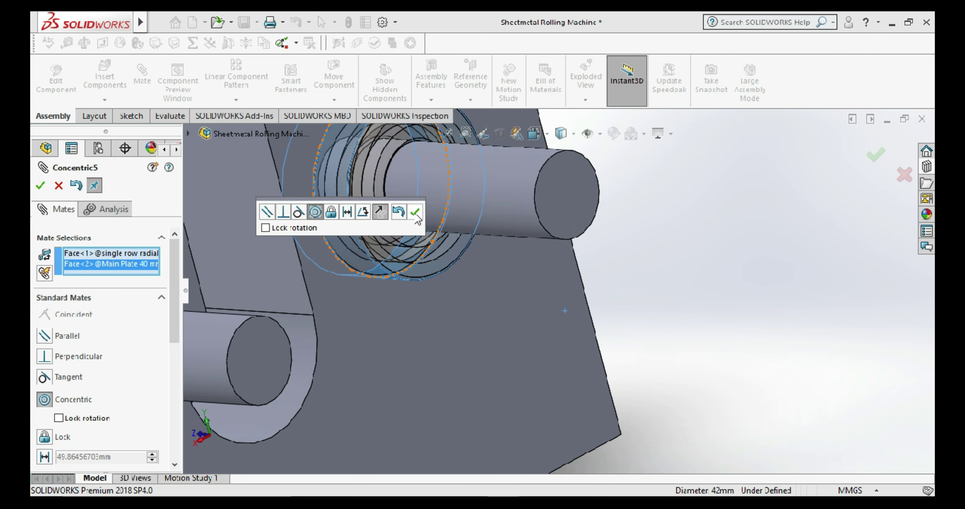
pyautogui.click(416, 214)
# - Begin a mate from the bearing's outer face, deleting the wrongly picked plate face
pyautogui.click(528, 208)
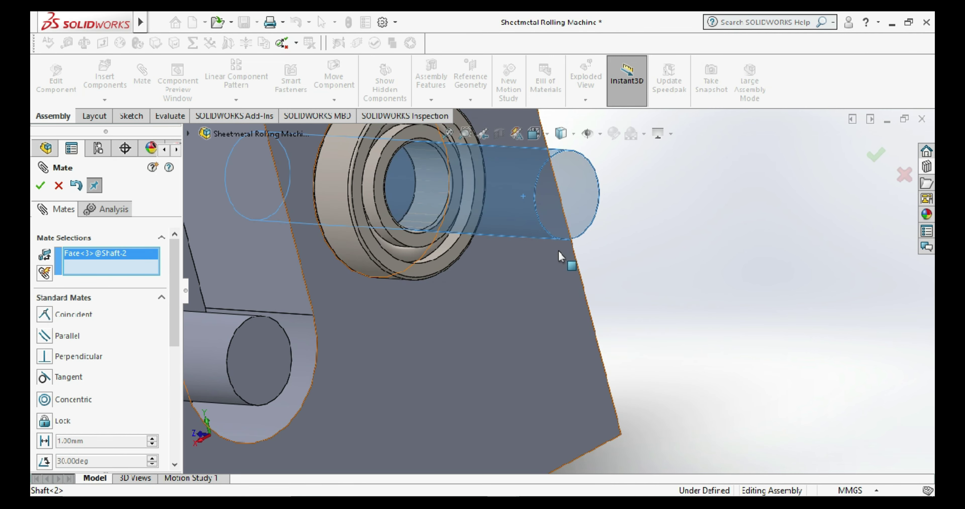
pyautogui.press('Escape')
pyautogui.click(393, 273)
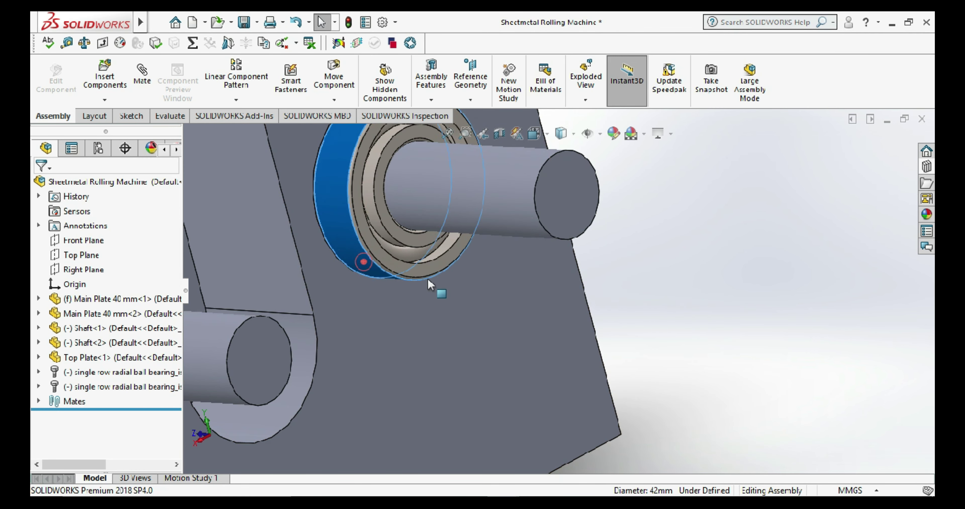
pyautogui.click(142, 73)
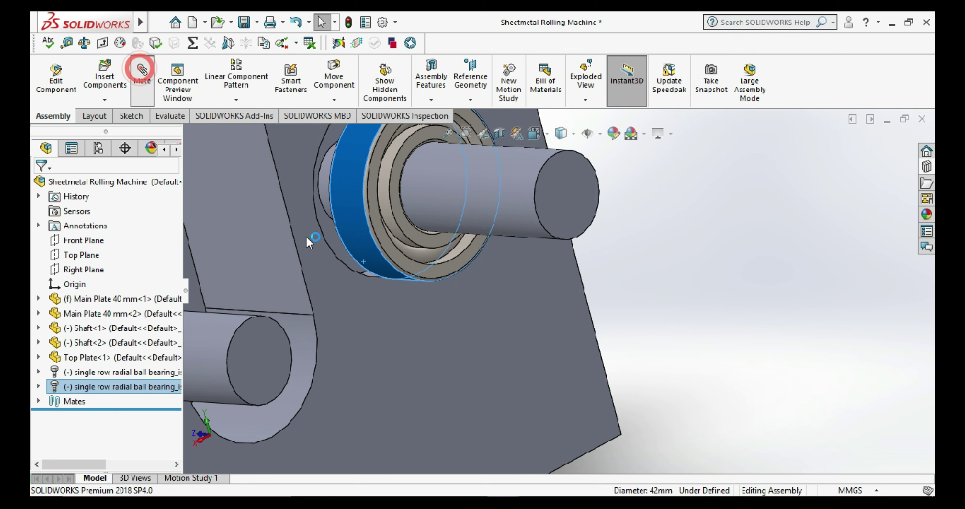
pyautogui.click(339, 263)
pyautogui.moveTo(339, 262)
pyautogui.mouseDown(button='middle')
pyautogui.moveTo(429, 253)
pyautogui.moveTo(429, 264)
pyautogui.mouseUp(button='middle')
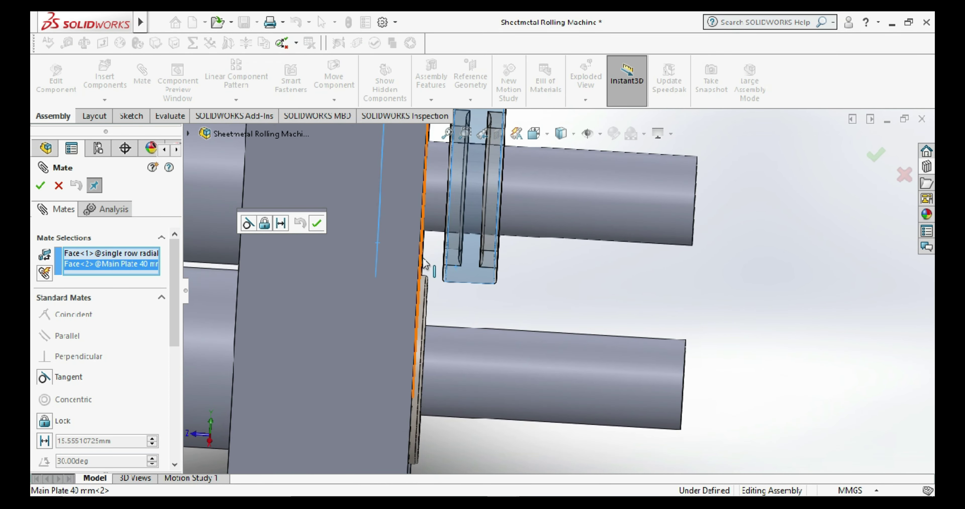
pyautogui.rightClick(430, 260)
pyautogui.click(591, 271)
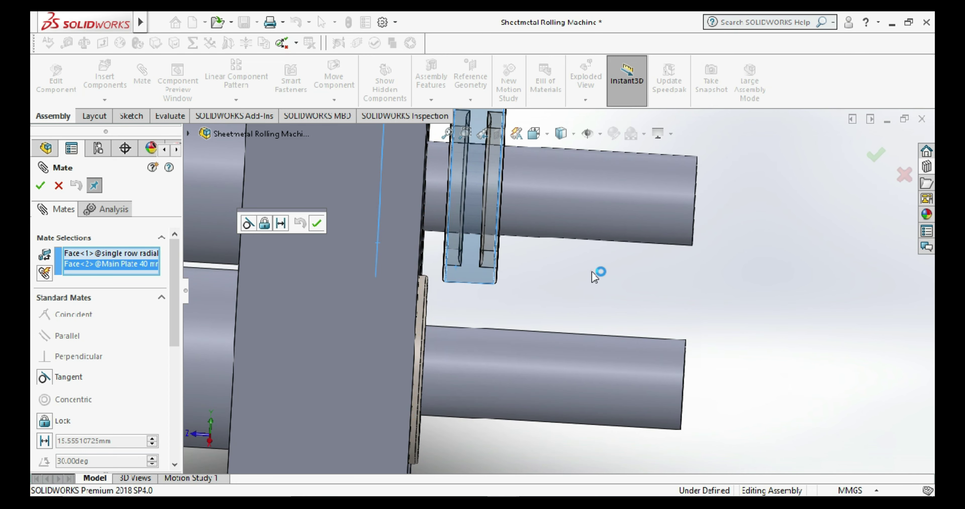
pyautogui.press('Delete')
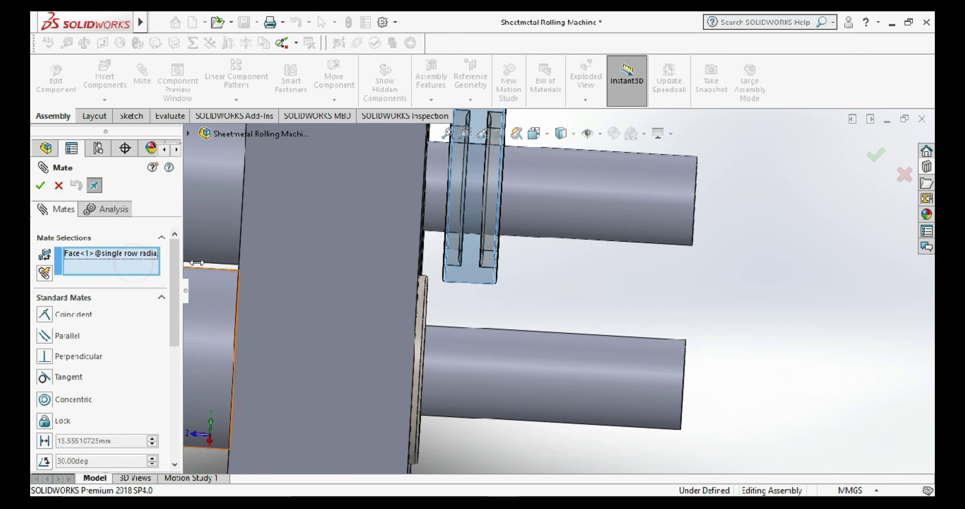
# - Clear the mate selections and cancel that mate setup
pyautogui.moveTo(527, 258); pyautogui.dragTo(537, 259, button='middle')
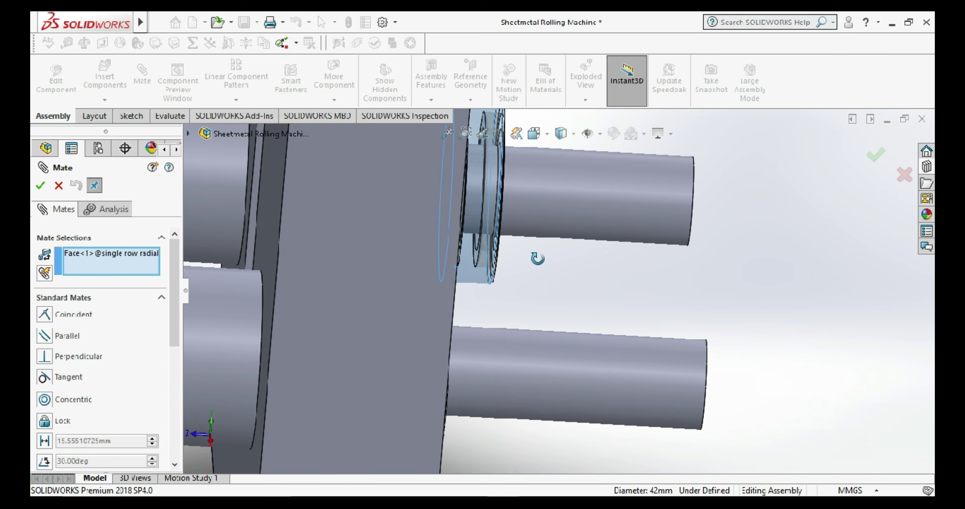
pyautogui.scroll(-3, 524, 270)
pyautogui.scroll(-3, 498, 284)
pyautogui.click(502, 285)
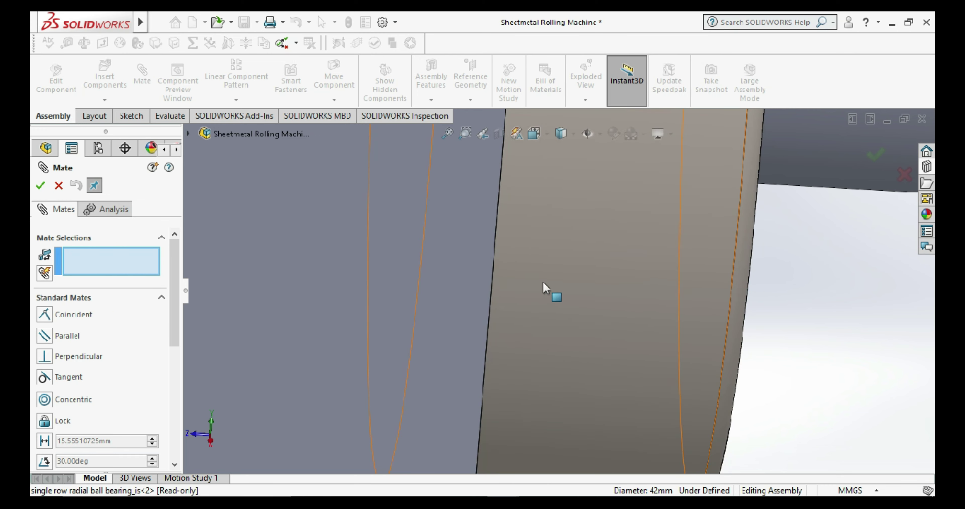
pyautogui.scroll(3, 543, 288)
pyautogui.scroll(3, 577, 300)
pyautogui.scroll(3, 607, 307)
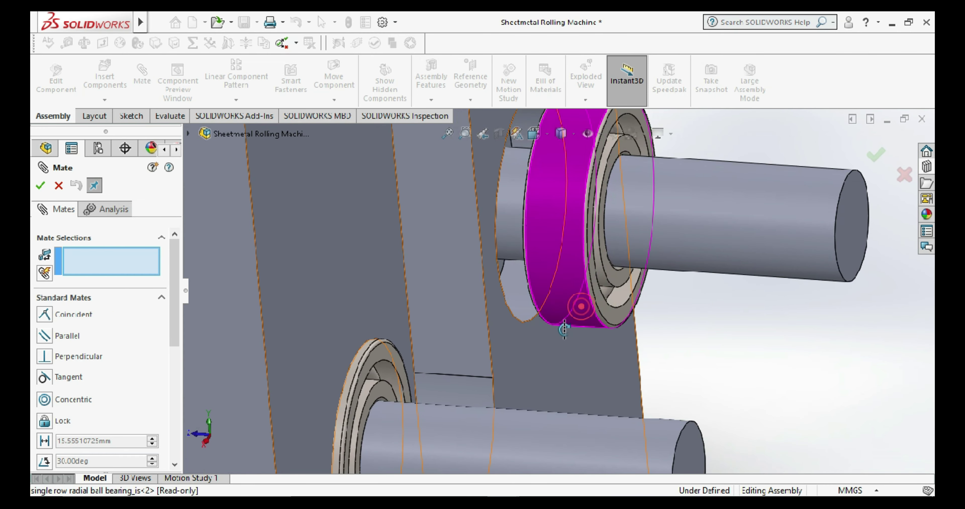
pyautogui.click(59, 185)
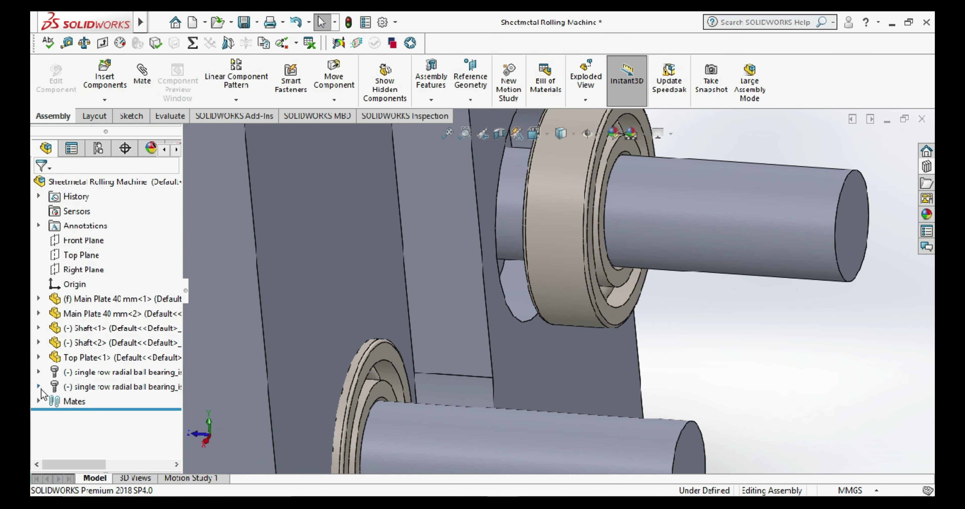
# - Add a coincident mate seating the bearing flush on the main plate face (Coincident13)
pyautogui.click(142, 75)
pyautogui.click(520, 285)
pyautogui.moveTo(663, 334); pyautogui.dragTo(797, 345, button='middle')
pyautogui.scroll(-2, 794, 346)
pyautogui.scroll(-2, 708, 274)
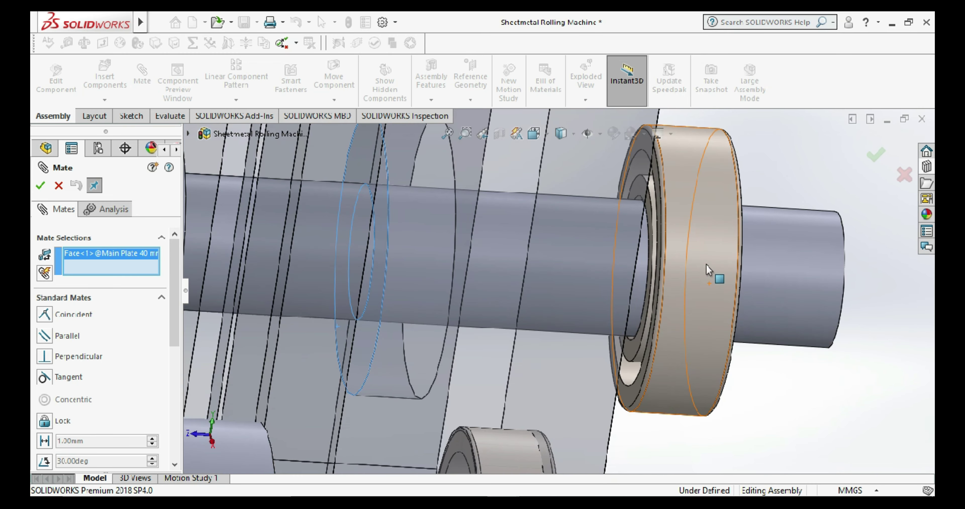
pyautogui.scroll(-2, 636, 415)
pyautogui.click(586, 435)
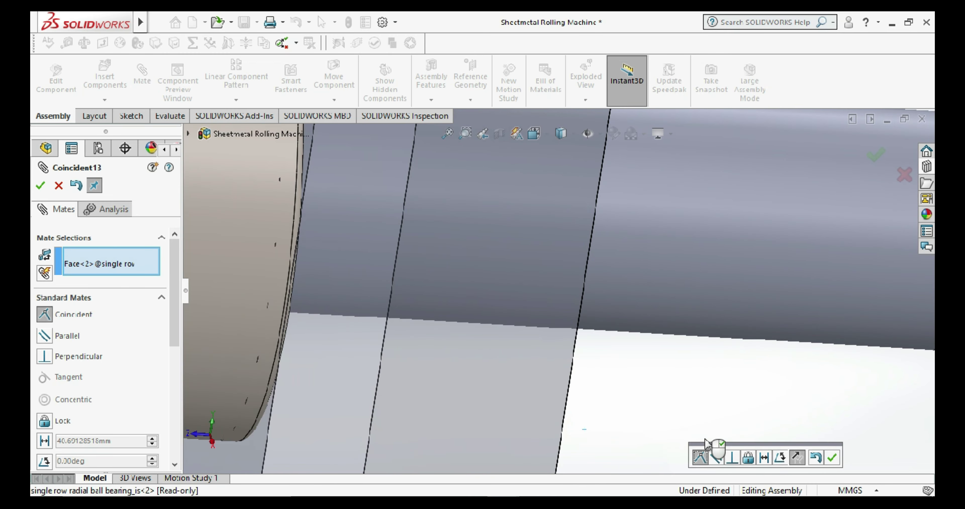
pyautogui.click(832, 457)
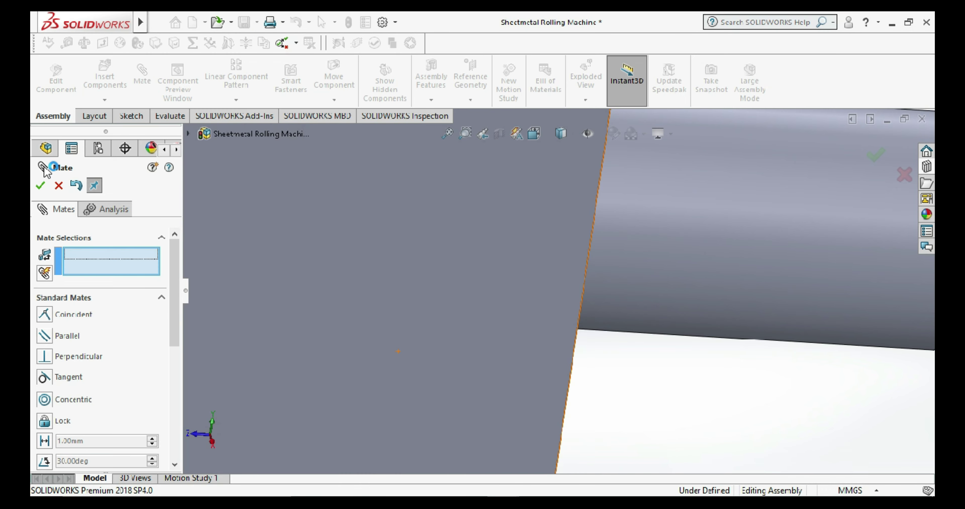
pyautogui.click(40, 185)
pyautogui.scroll(3, 648, 280)
pyautogui.scroll(2, 646, 243)
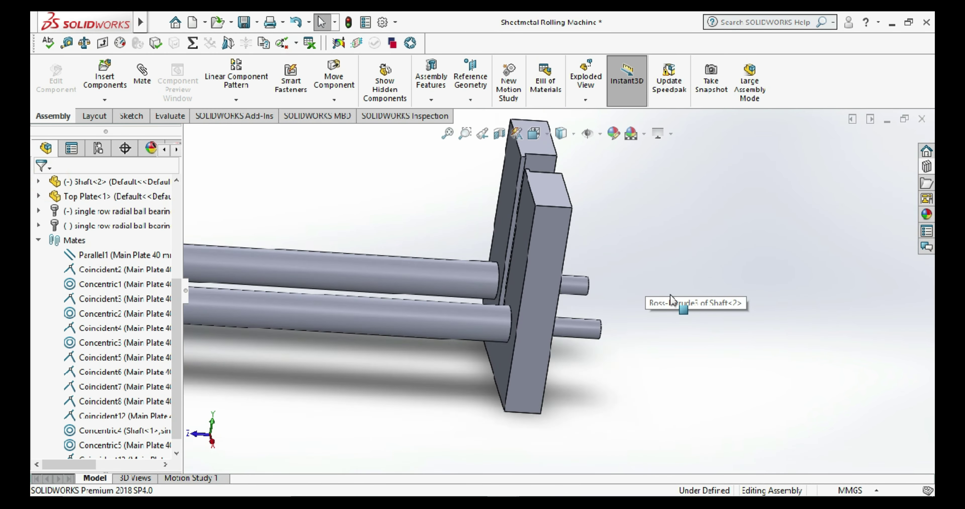
pyautogui.scroll(1, 641, 305)
pyautogui.moveTo(649, 360); pyautogui.dragTo(553, 350, button='middle')
pyautogui.rightClick(75, 450)
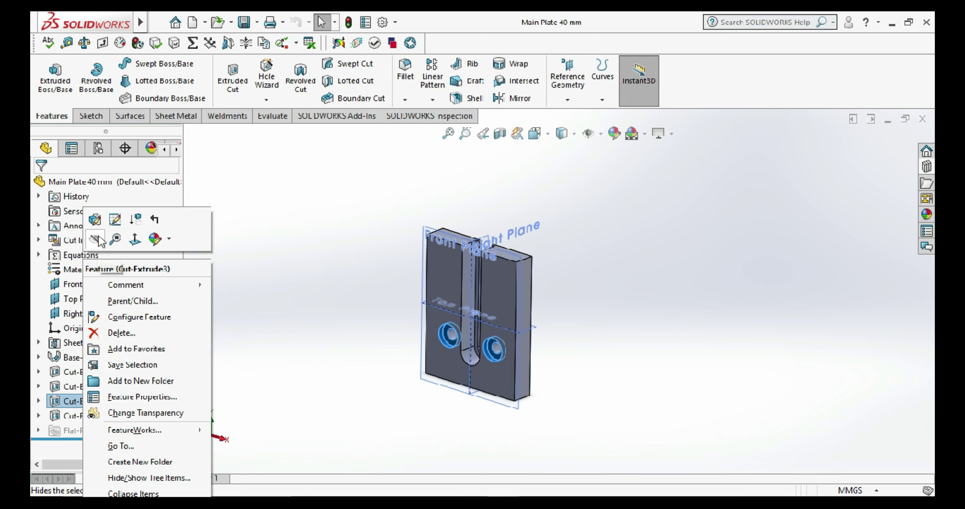
pyautogui.click(103, 217)
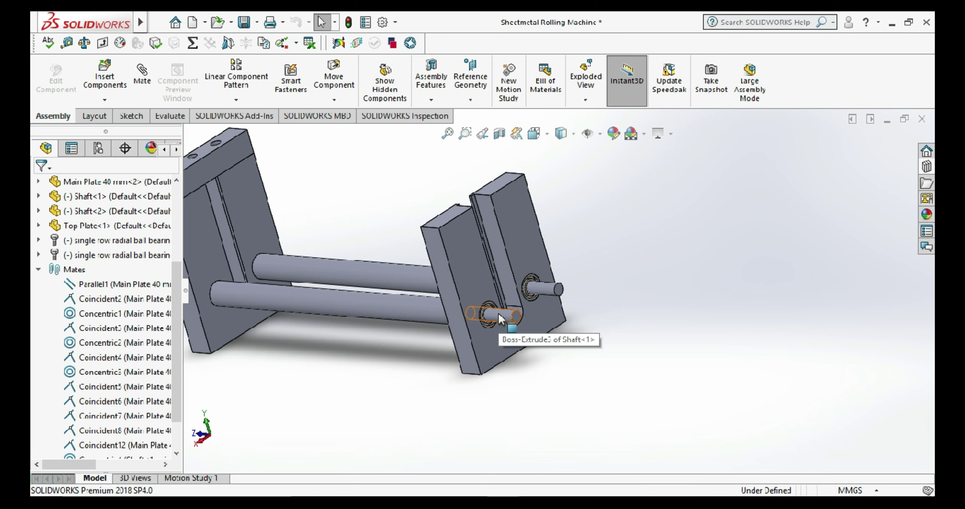
# - Add another copy of the bearing and drag it beside the main plate
pyautogui.scroll(-2, 499, 315)
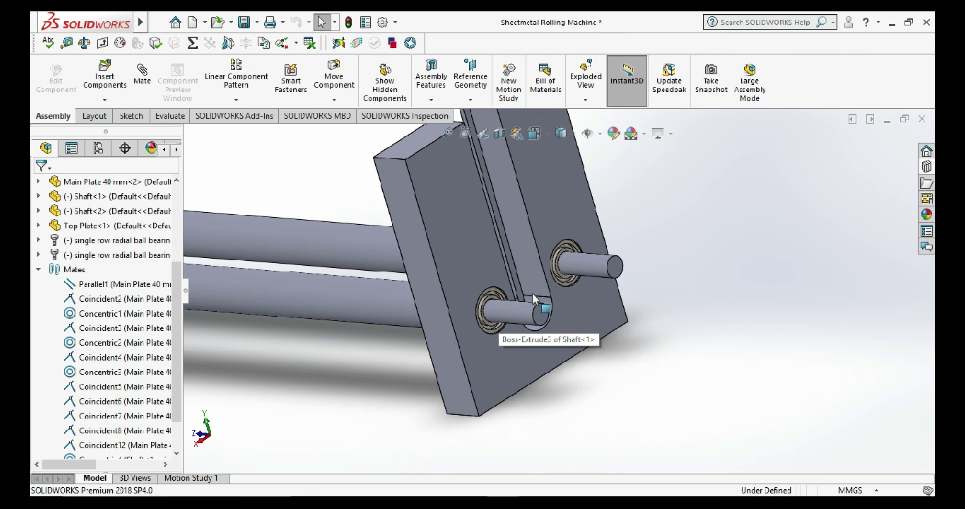
pyautogui.scroll(-2, 523, 298)
pyautogui.scroll(-2, 596, 296)
pyautogui.scroll(3, 458, 368)
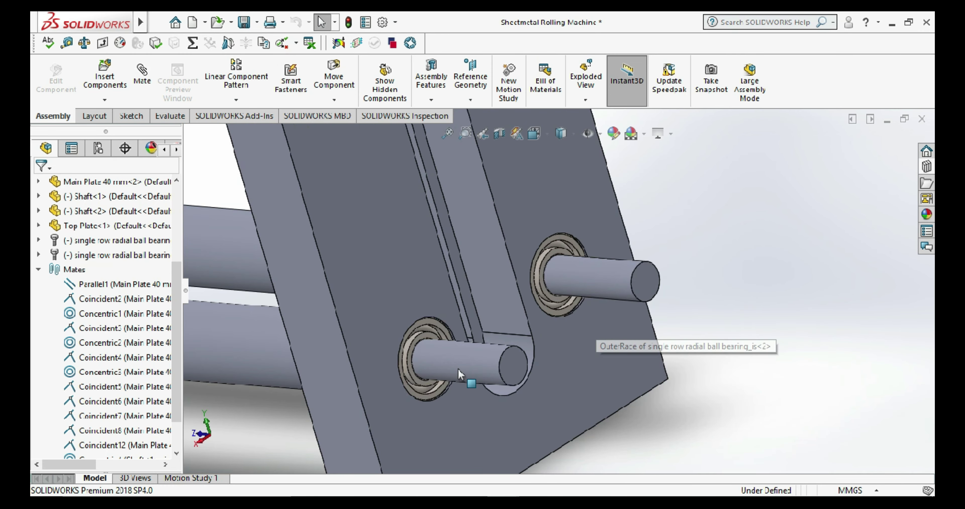
pyautogui.scroll(-3, 436, 381)
pyautogui.scroll(6, 436, 382)
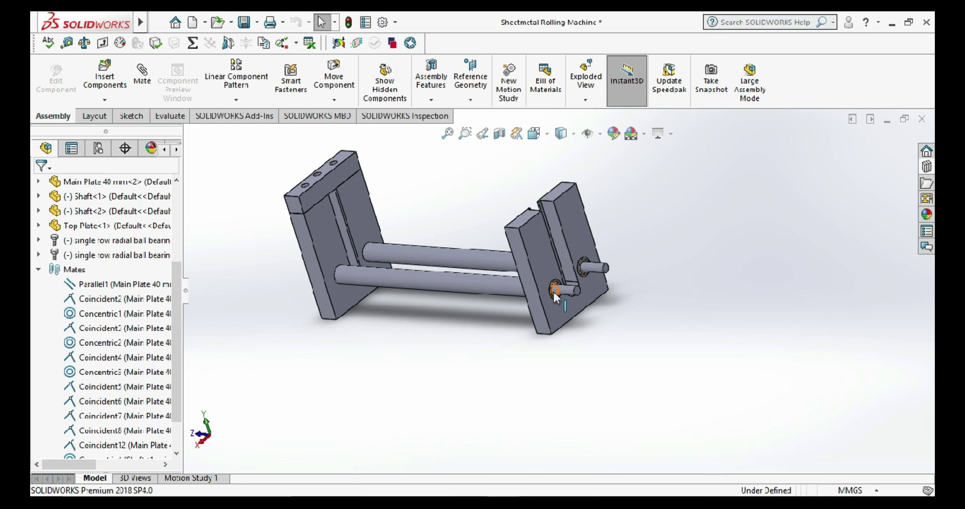
pyautogui.scroll(-4, 553, 294)
pyautogui.scroll(-1, 555, 299)
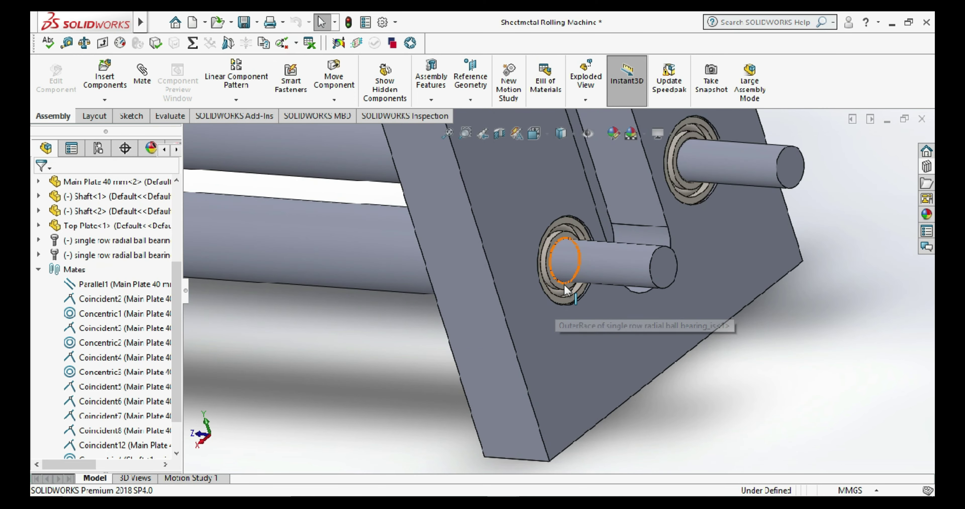
pyautogui.scroll(3, 554, 296)
pyautogui.keyDown('ctrl'); pyautogui.moveTo(554, 295); pyautogui.dragTo(291, 339); pyautogui.keyUp('ctrl')
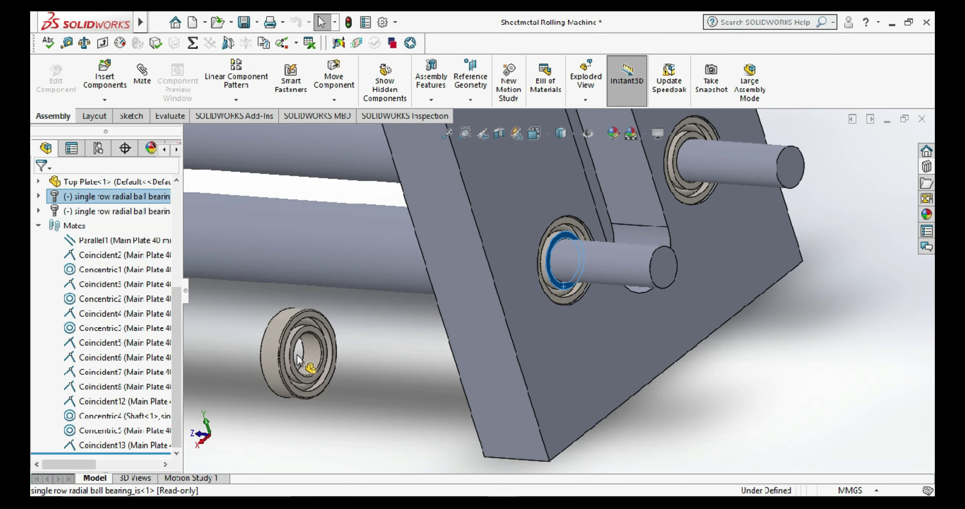
pyautogui.scroll(2, 365, 341)
pyautogui.scroll(-2, 365, 341)
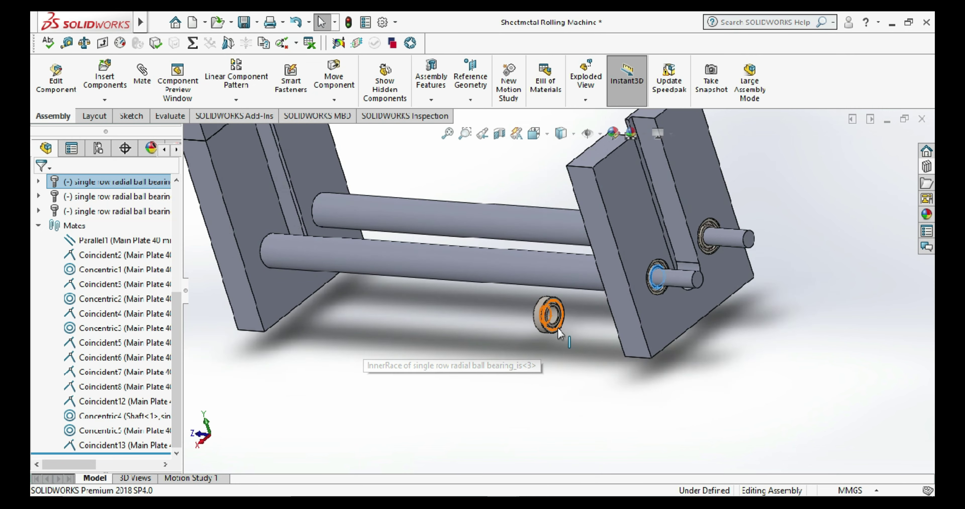
pyautogui.moveTo(560, 331); pyautogui.dragTo(210, 320)
# - Move the bearing out beside the side plate's outer face
pyautogui.scroll(3, 333, 345)
pyautogui.moveTo(333, 345); pyautogui.dragTo(416, 382, button='middle')
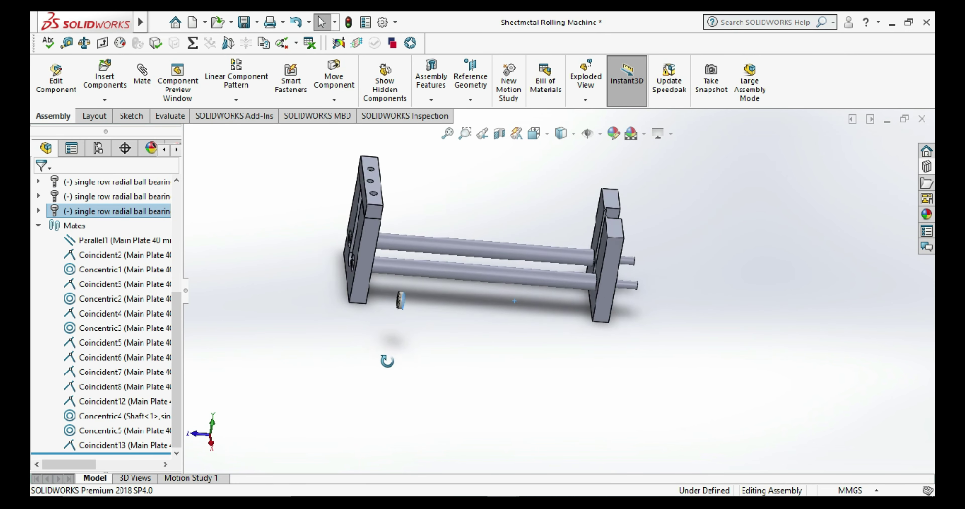
pyautogui.scroll(-4, 446, 300)
pyautogui.moveTo(461, 342); pyautogui.dragTo(251, 300)
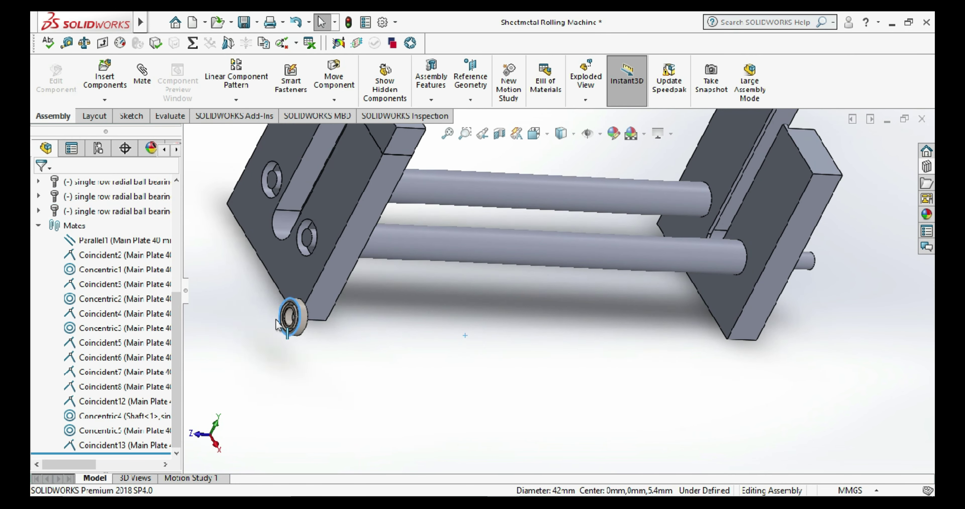
pyautogui.scroll(-2, 337, 314)
pyautogui.scroll(-2, 301, 297)
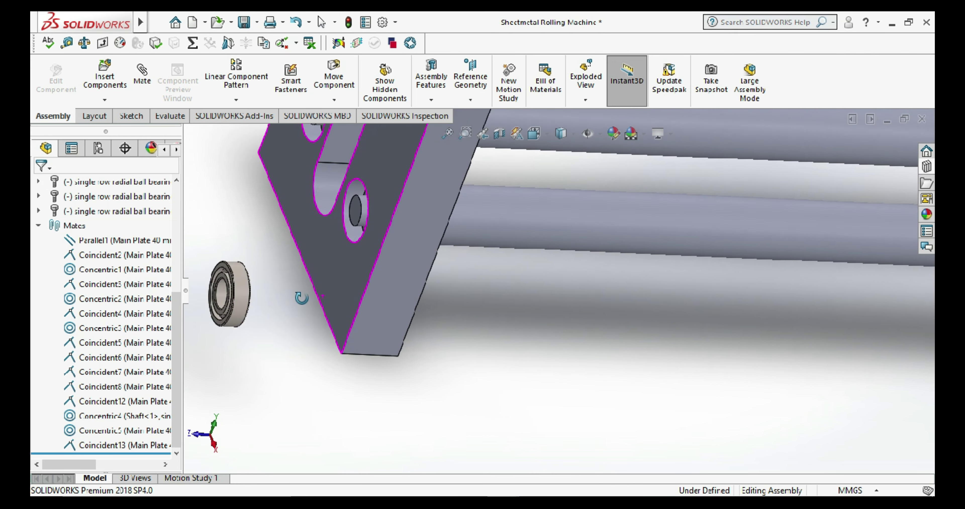
# - Select the lower bearing, bring up its shortcut toolbar, then clear the selection
pyautogui.click(236, 299)
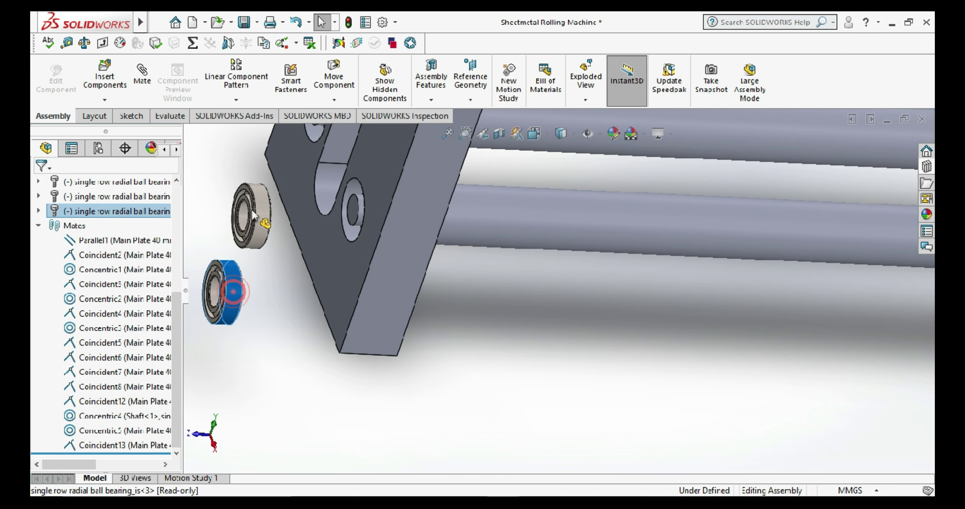
pyautogui.click(265, 318)
pyautogui.click(263, 335)
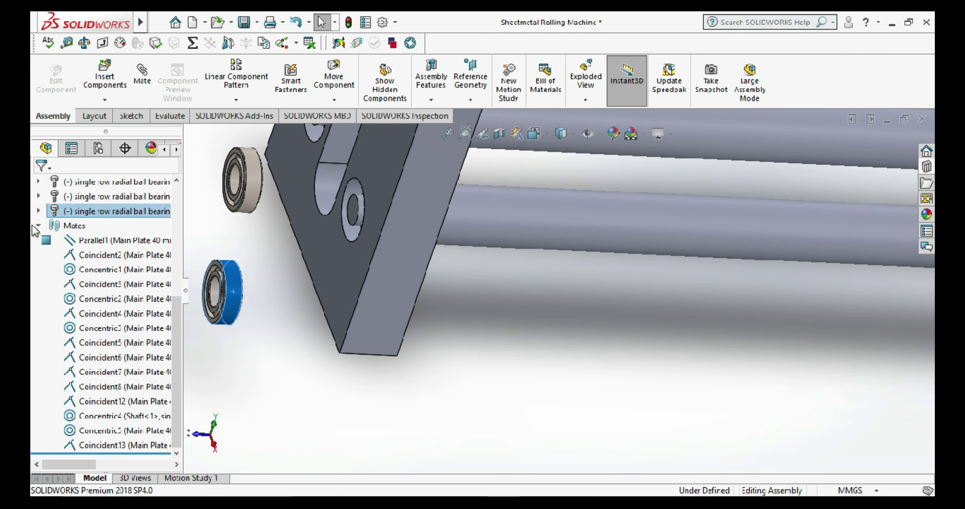
pyautogui.click(36, 225)
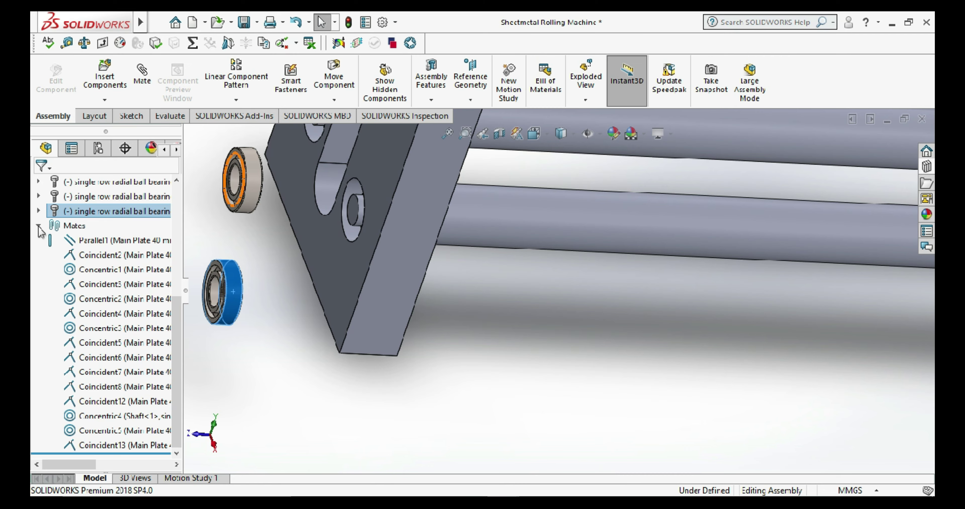
pyautogui.rightClick(313, 390)
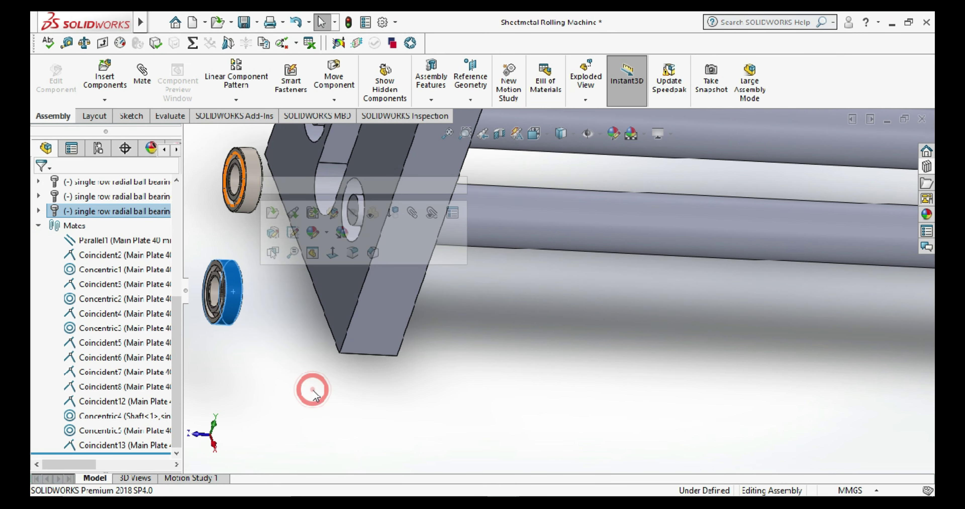
pyautogui.click(367, 417)
pyautogui.scroll(2, 368, 416)
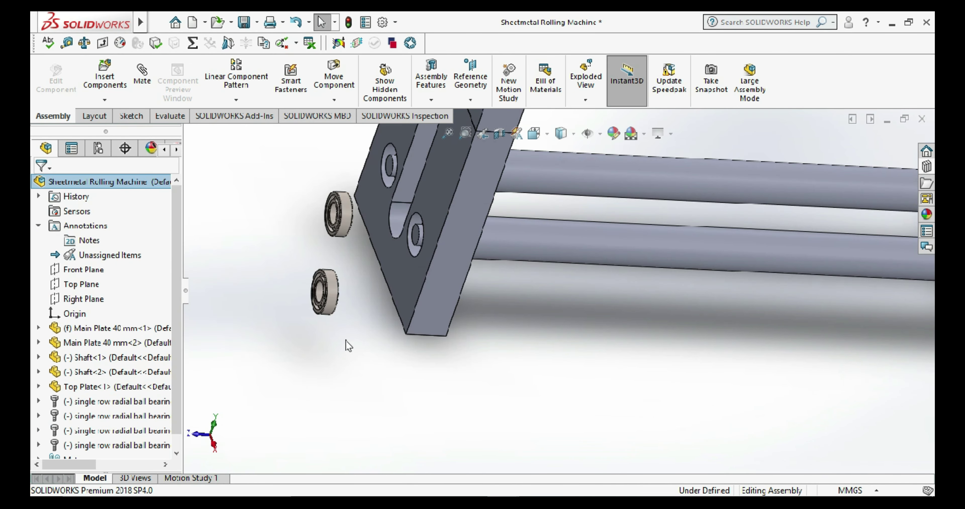
pyautogui.click(141, 74)
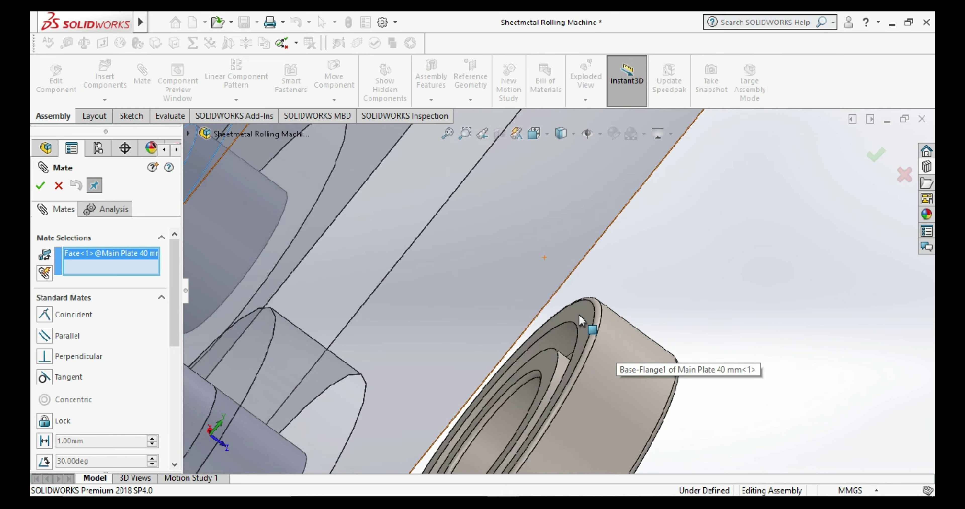
# - Seat both bearings flush in the plate holes with Coincident14 and Coincident15
pyautogui.click(578, 315)
pyautogui.click(803, 426)
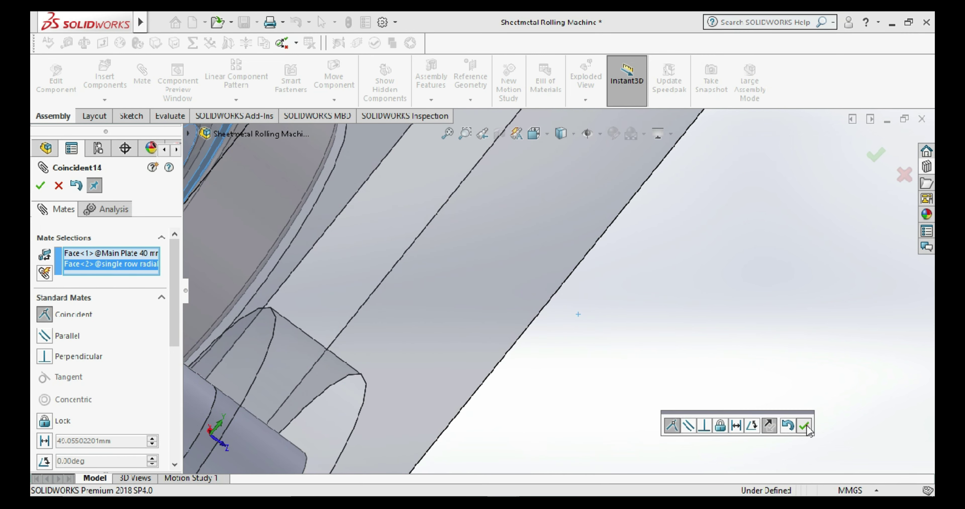
pyautogui.scroll(-3, 543, 319)
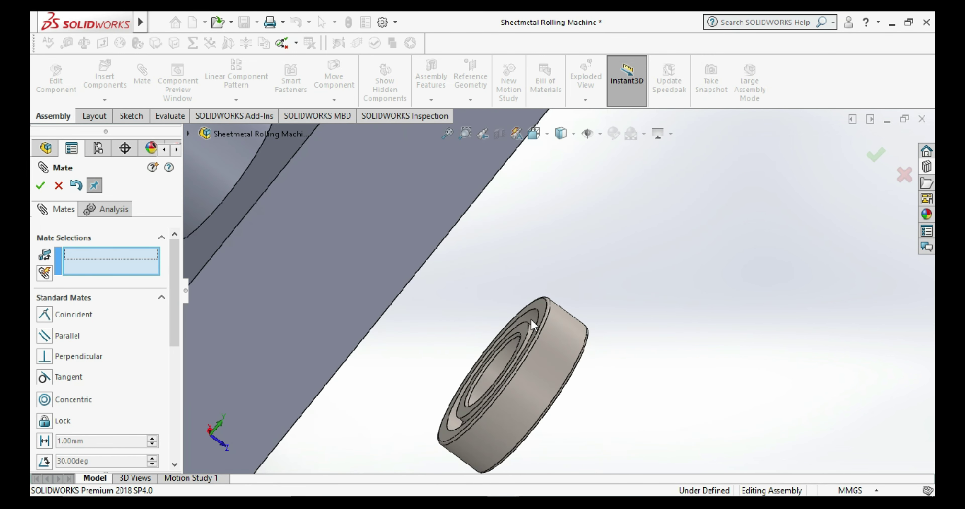
pyautogui.click(543, 315)
pyautogui.scroll(3, 543, 314)
pyautogui.moveTo(543, 314); pyautogui.dragTo(453, 348, button='middle')
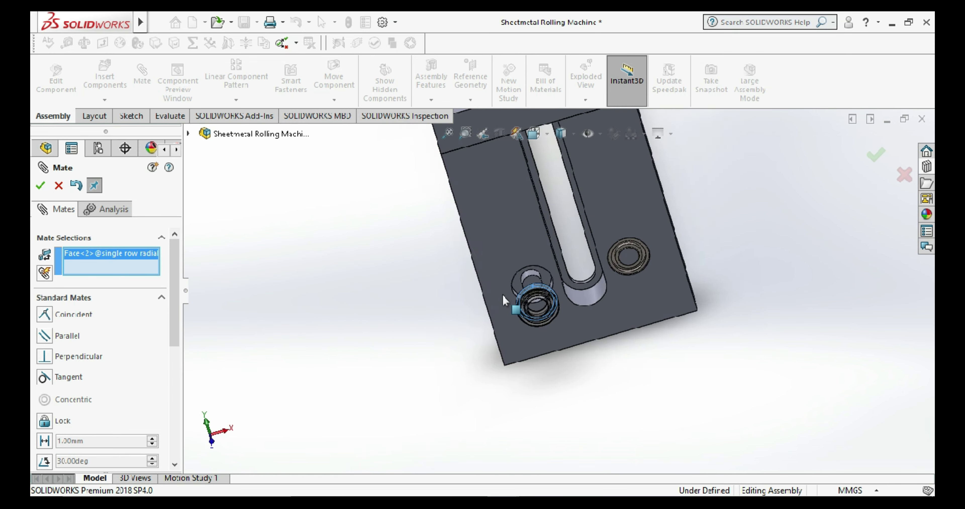
pyautogui.scroll(-3, 543, 275)
pyautogui.click(543, 275)
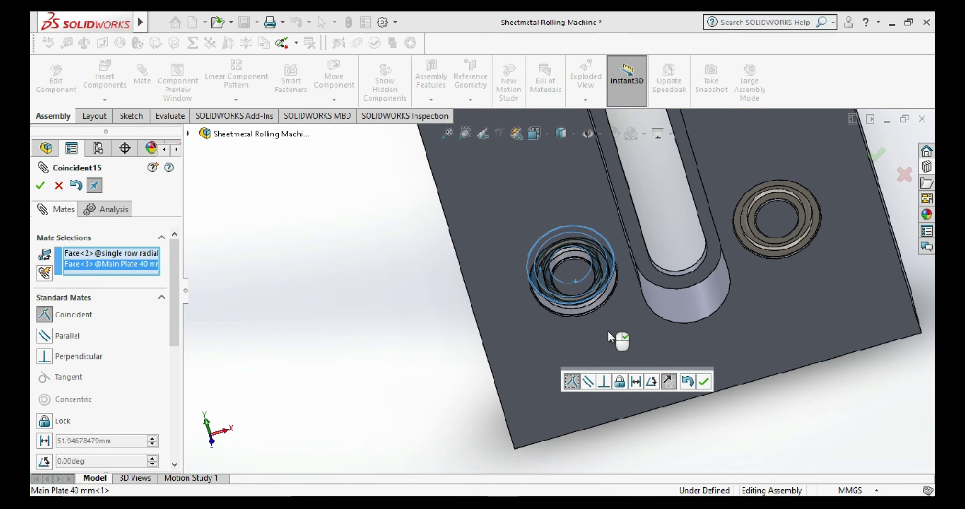
pyautogui.click(704, 382)
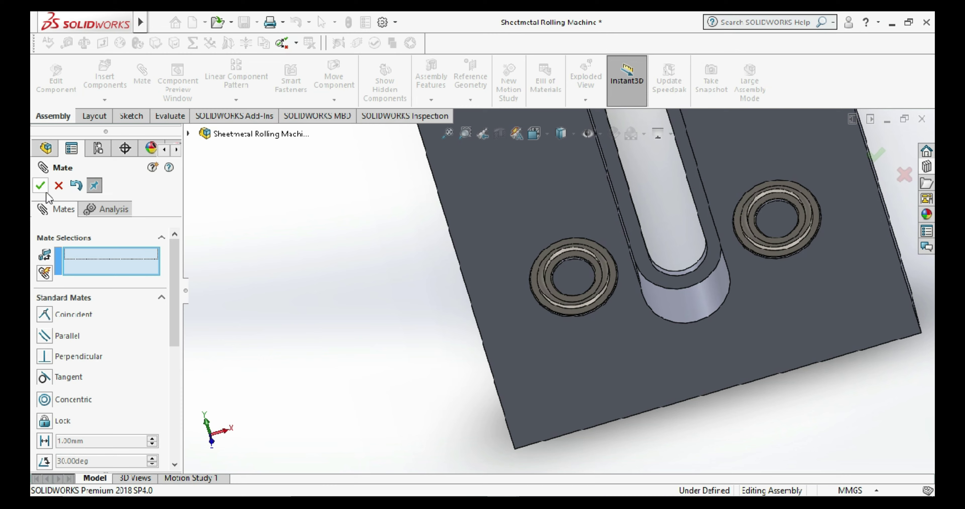
pyautogui.click(40, 185)
pyautogui.scroll(-5, 559, 337)
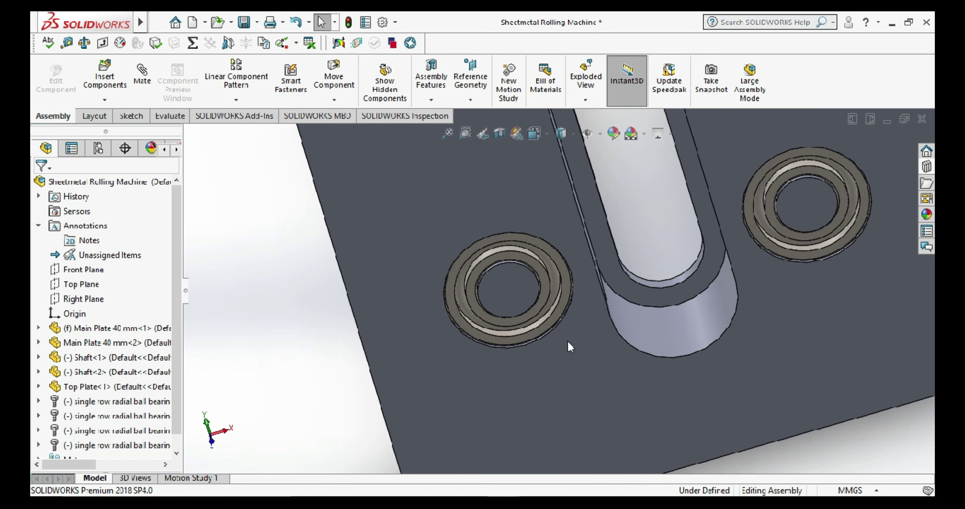
pyautogui.moveTo(577, 343); pyautogui.dragTo(609, 348, button='middle')
# - Save the Sheetmetal Rolling Machine assembly, answering the save prompts
pyautogui.scroll(5, 610, 348)
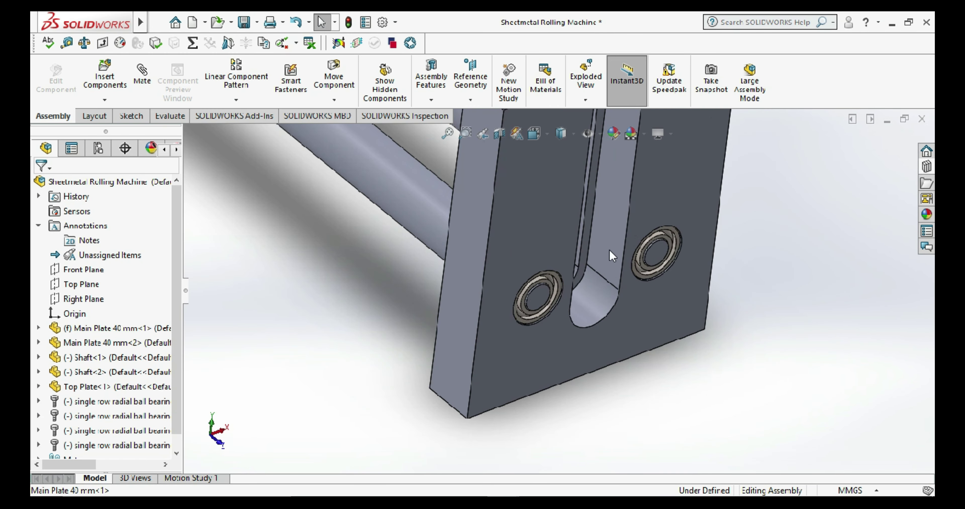
pyautogui.click(244, 22)
pyautogui.click(331, 254)
pyautogui.scroll(5, 497, 270)
pyautogui.scroll(2, 517, 176)
pyautogui.scroll(-3, 508, 272)
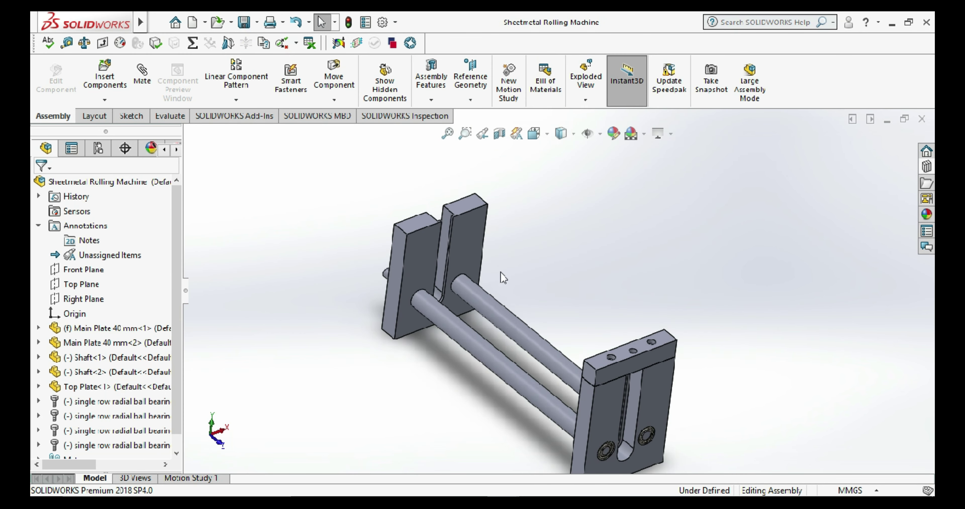
pyautogui.keyDown('ctrl'); pyautogui.moveTo(540, 319); pyautogui.dragTo(583, 332, button='middle'); pyautogui.keyUp('ctrl')
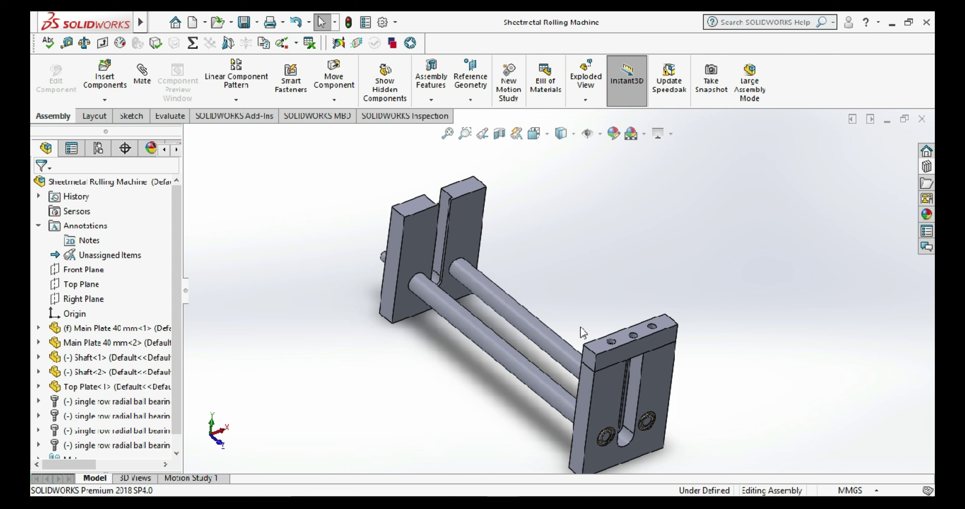
pyautogui.click(586, 284)
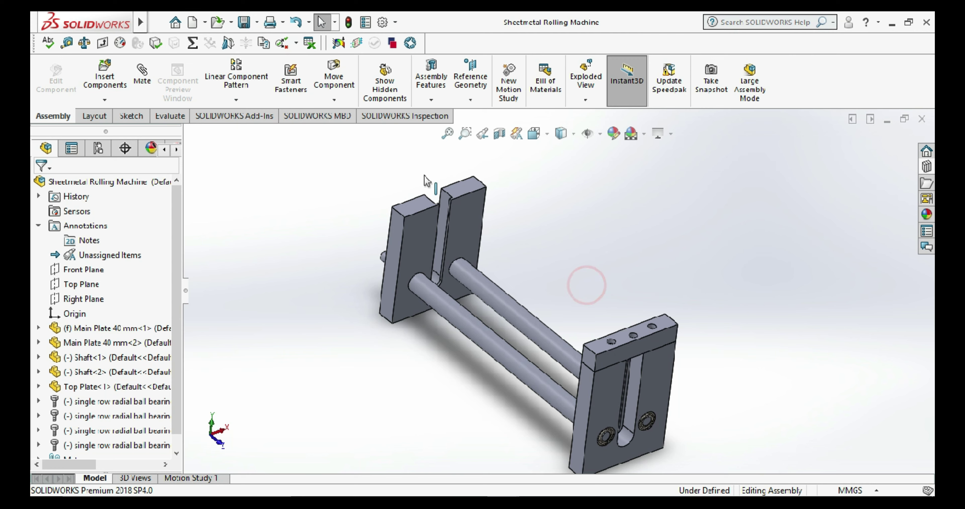
pyautogui.click(247, 26)
pyautogui.click(280, 192)
pyautogui.click(246, 23)
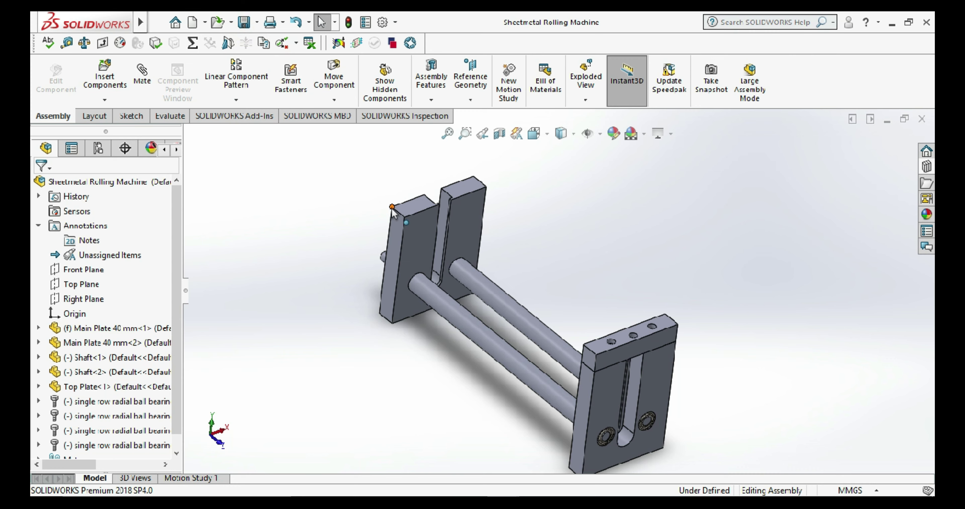
# - Measure one slot wall of the side plate: 6650 mm² area, 450 mm perimeter
pyautogui.moveTo(388, 214)
pyautogui.mouseDown(button='middle')
pyautogui.moveTo(552, 357)
pyautogui.moveTo(478, 249)
pyautogui.moveTo(571, 368)
pyautogui.moveTo(522, 244)
pyautogui.moveTo(554, 252)
pyautogui.moveTo(575, 284)
pyautogui.mouseUp(button='middle')
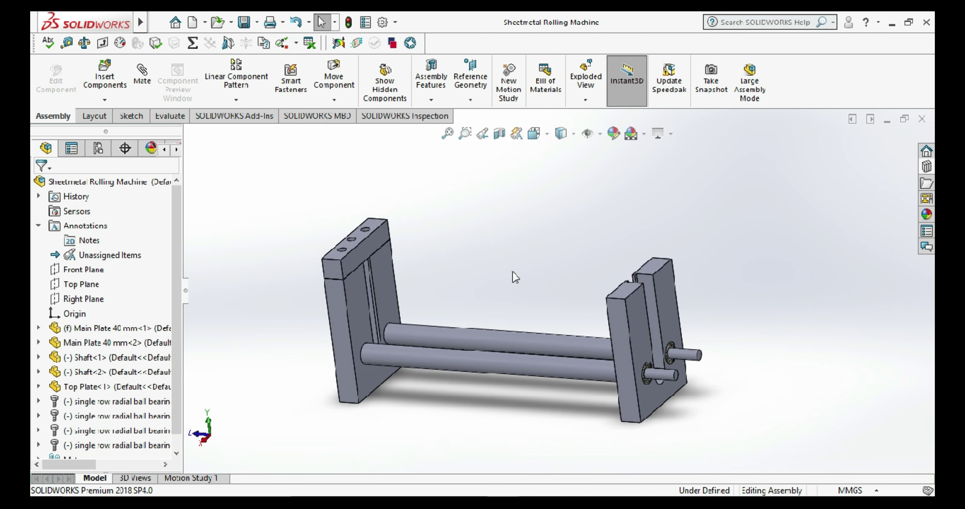
pyautogui.scroll(-3, 511, 271)
pyautogui.click(67, 43)
pyautogui.click(679, 365)
# - Pick the opposite slot wall to read 42 mm between the slot walls
pyautogui.moveTo(637, 299); pyautogui.dragTo(600, 281, button='middle')
pyautogui.scroll(-3, 749, 337)
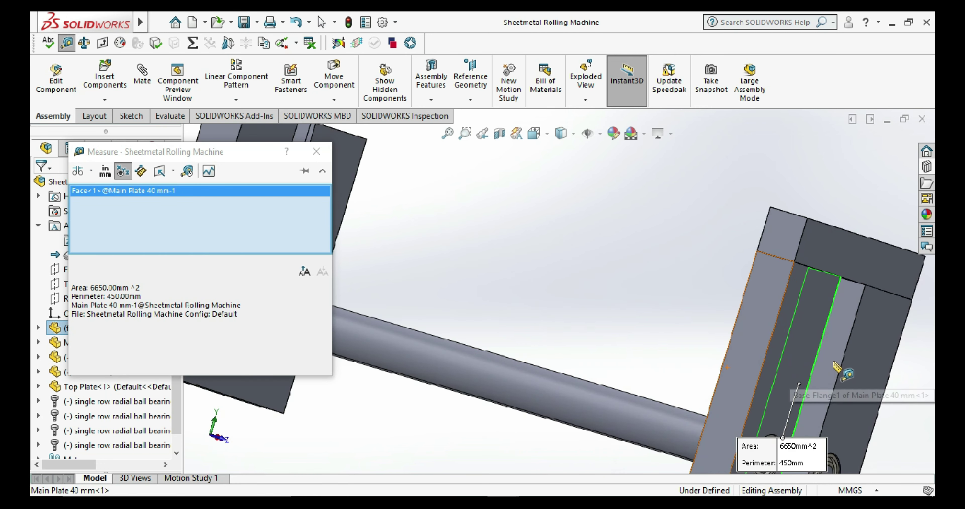
pyautogui.click(832, 360)
pyautogui.scroll(3, 846, 368)
pyautogui.moveTo(846, 367)
pyautogui.mouseDown(button='middle')
pyautogui.moveTo(824, 350)
pyautogui.moveTo(803, 350)
pyautogui.mouseUp(button='middle')
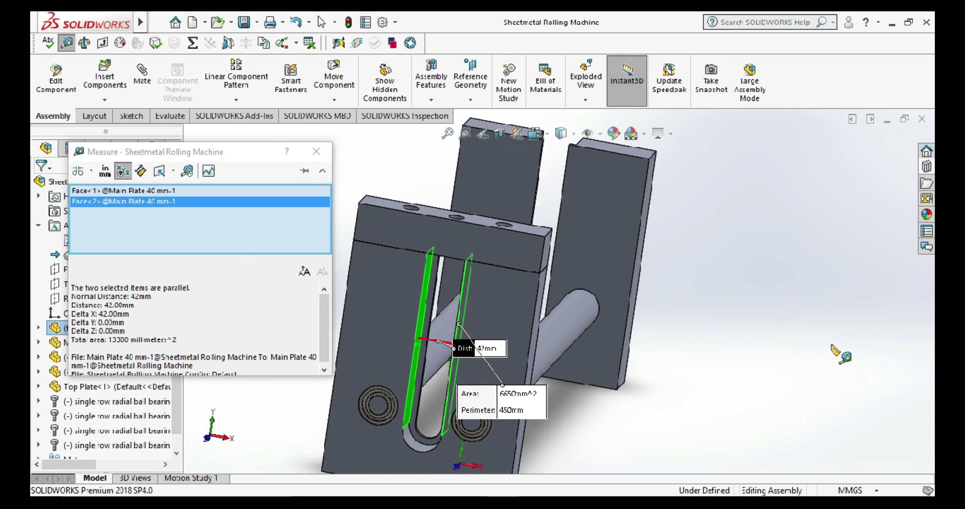
# - Measure from a slot face to the plate face (35 mm), then close Measure
pyautogui.click(806, 348)
pyautogui.scroll(-3, 486, 351)
pyautogui.click(390, 321)
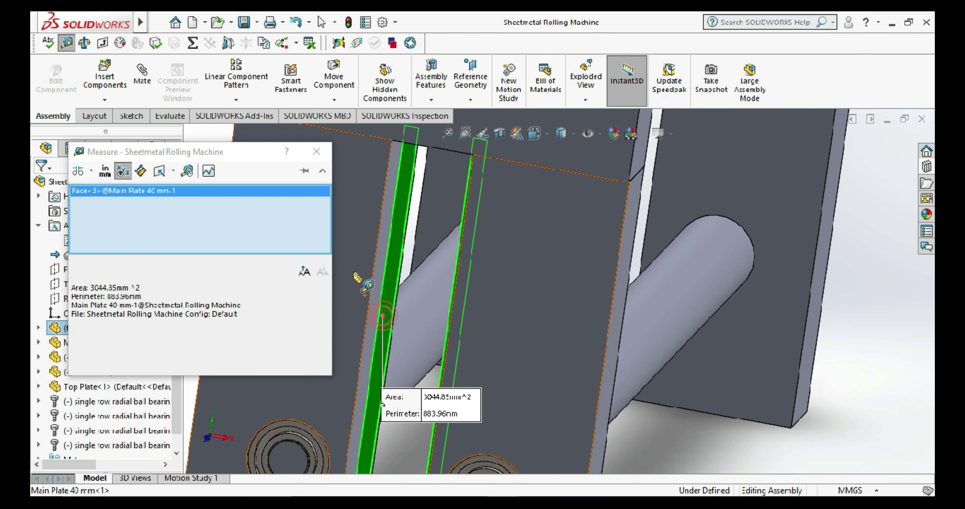
pyautogui.click(355, 269)
pyautogui.scroll(4, 356, 271)
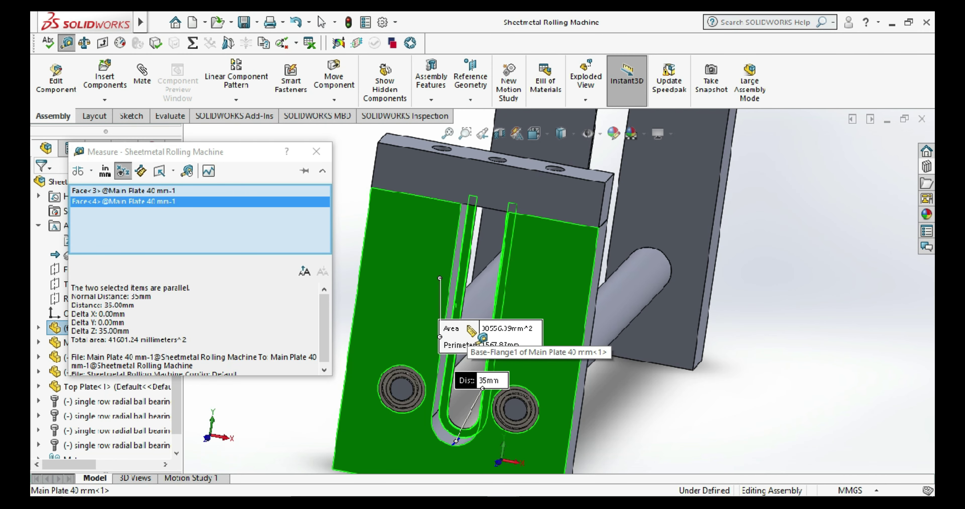
pyautogui.press('Escape')
pyautogui.scroll(3, 482, 339)
pyautogui.scroll(2, 575, 375)
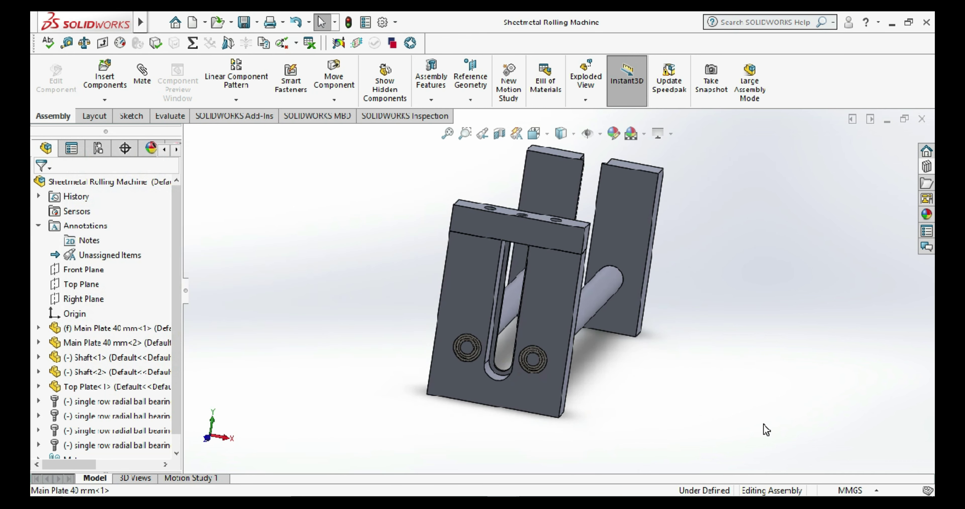
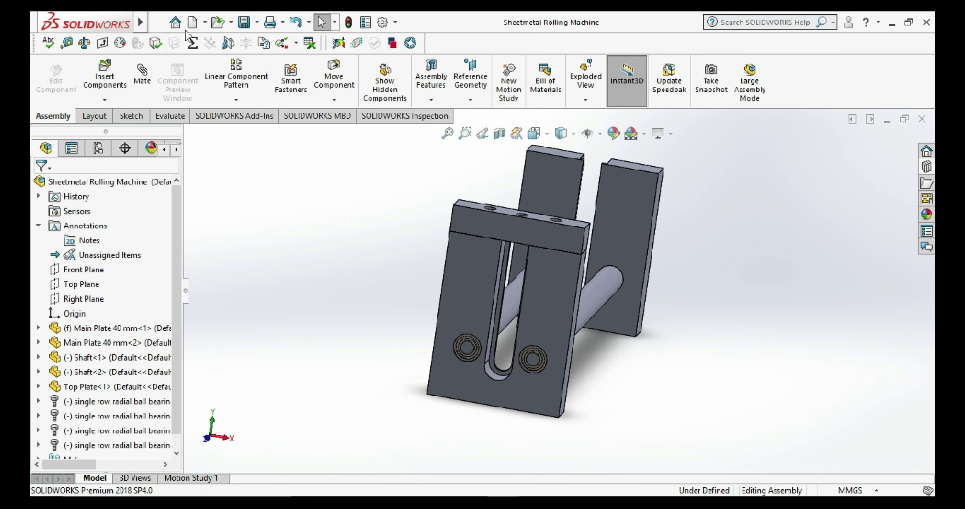
# - In the new part's Front Plane sketch, dimension the half-circle arc to radius 20.50 mm
pyautogui.click(201, 22)
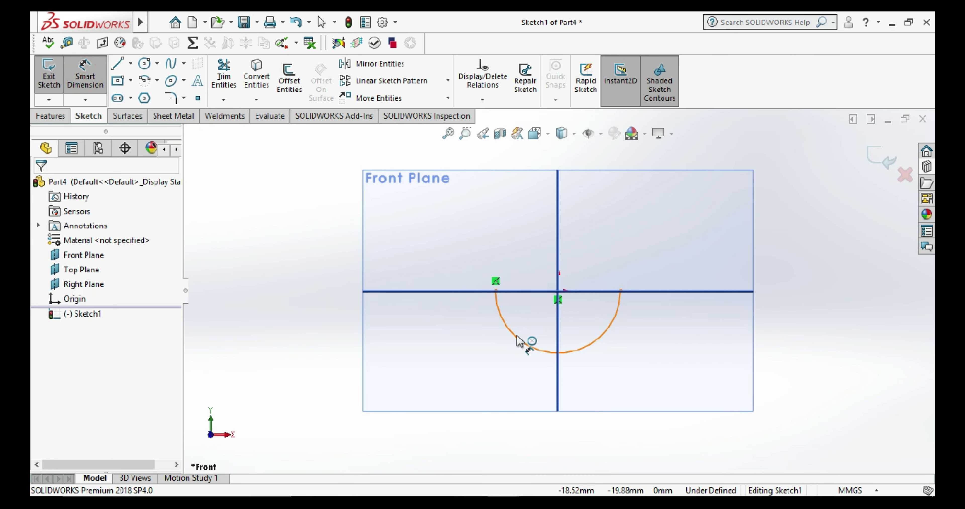
pyautogui.click(517, 344)
pyautogui.click(461, 368)
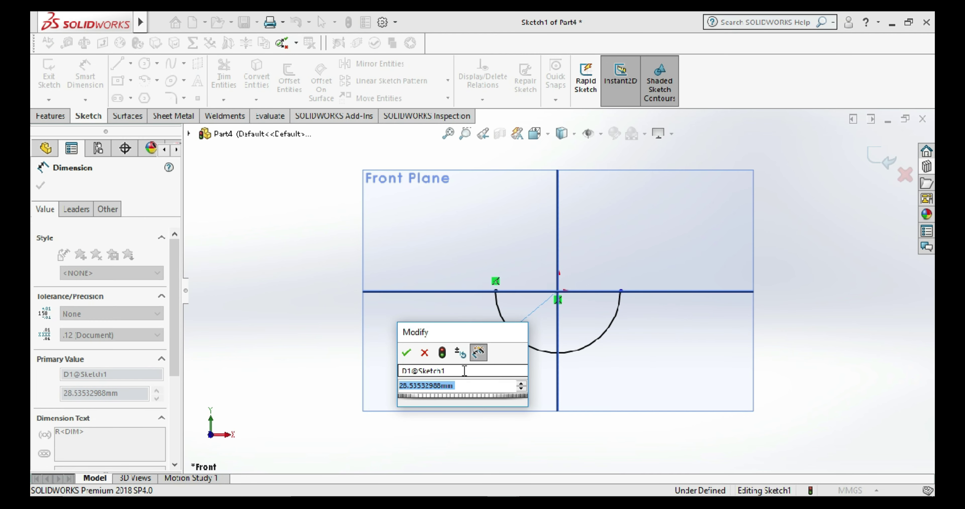
pyautogui.write('21')
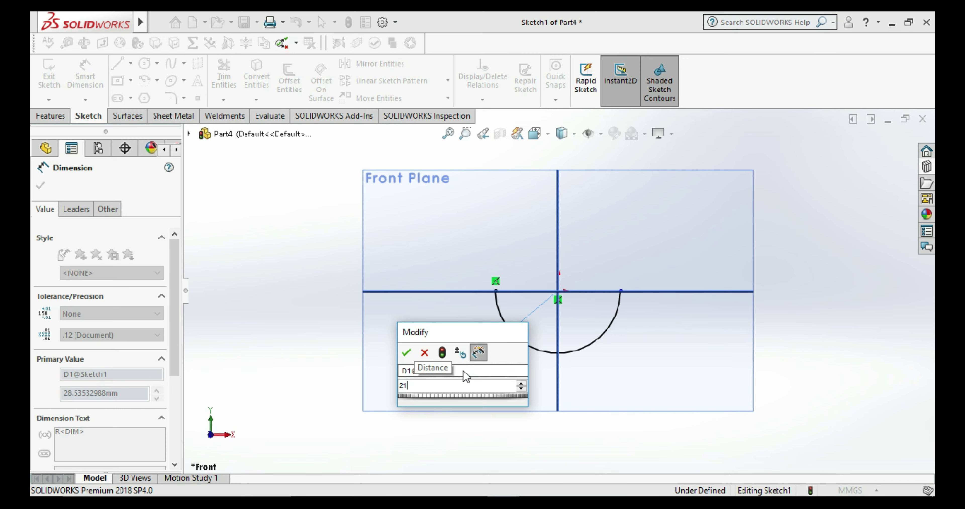
pyautogui.press('Return')
pyautogui.click(290, 286)
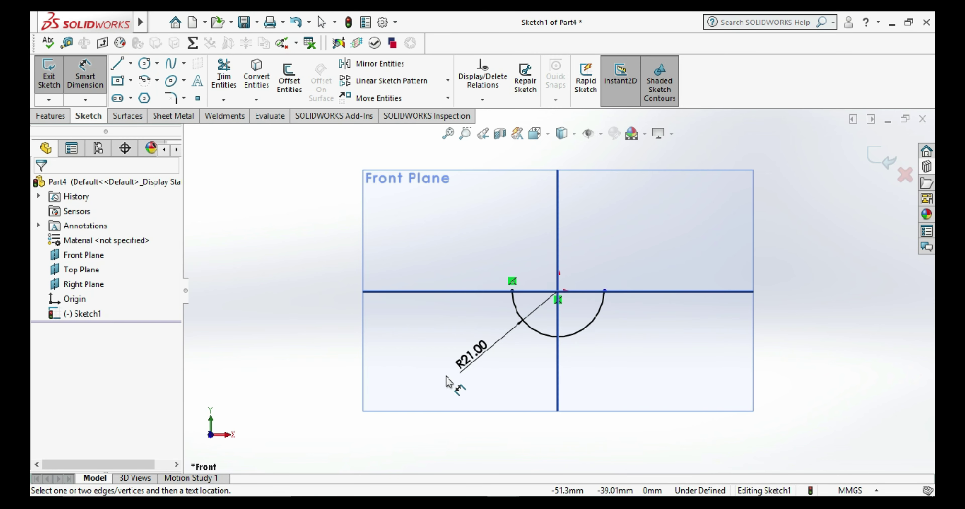
pyautogui.doubleClick(471, 357)
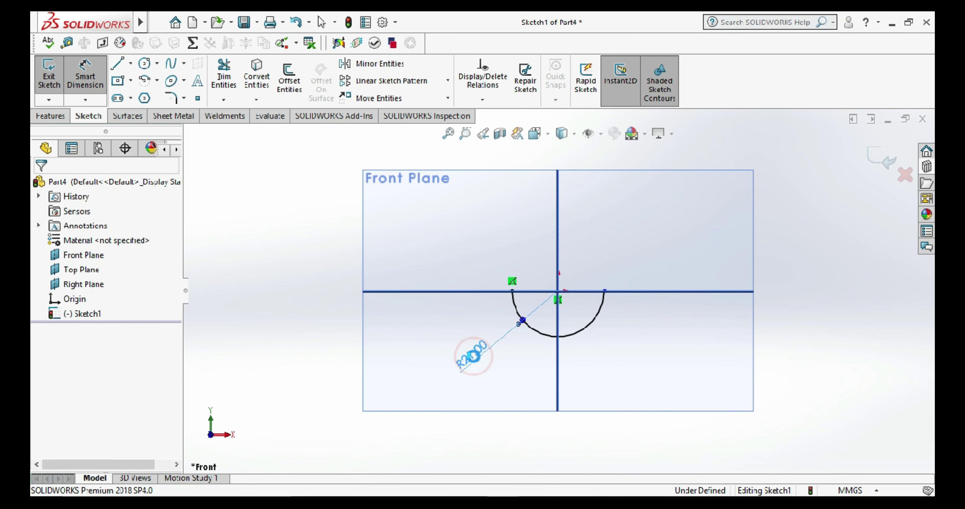
pyautogui.write('20.5')
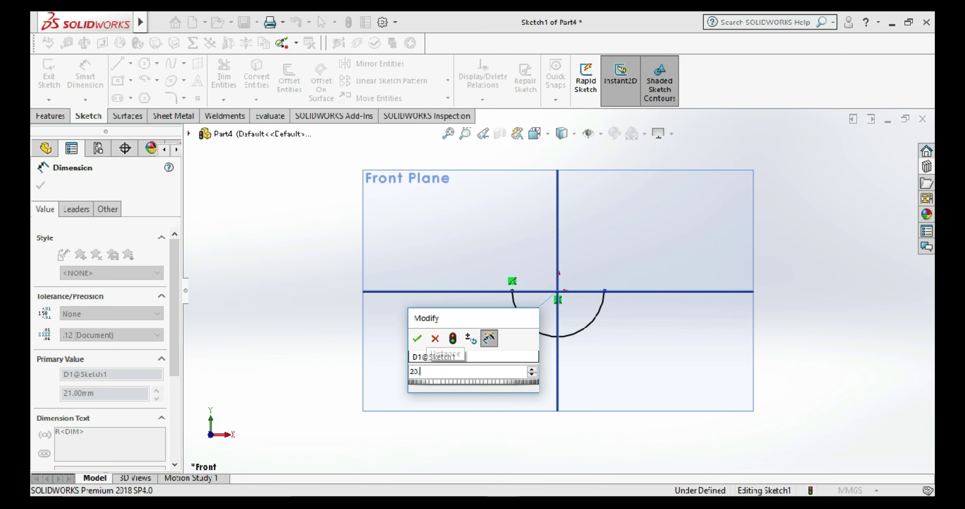
pyautogui.press('Return')
pyautogui.click(321, 300)
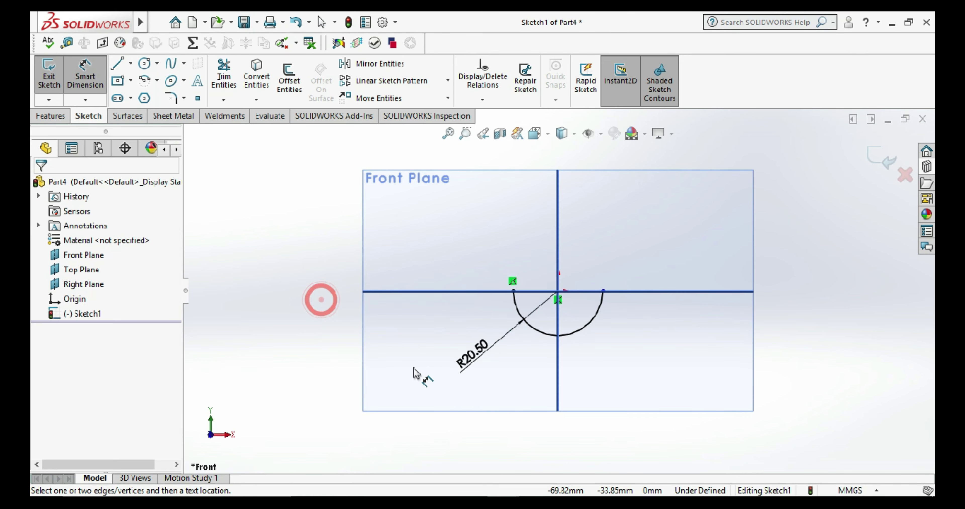
pyautogui.click(117, 63)
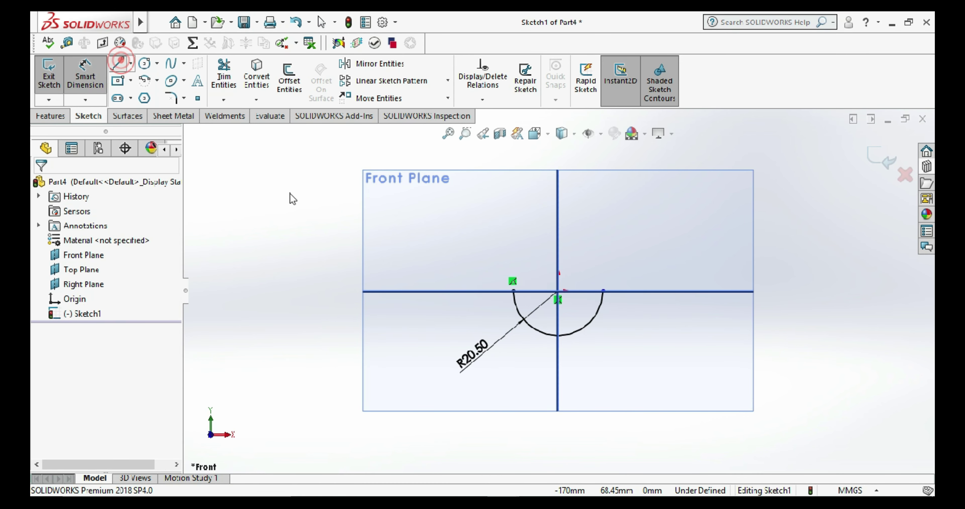
# - Draw left, top and right lines closing the arc into a U-shaped profile
pyautogui.click(513, 292)
pyautogui.click(513, 195)
pyautogui.click(602, 194)
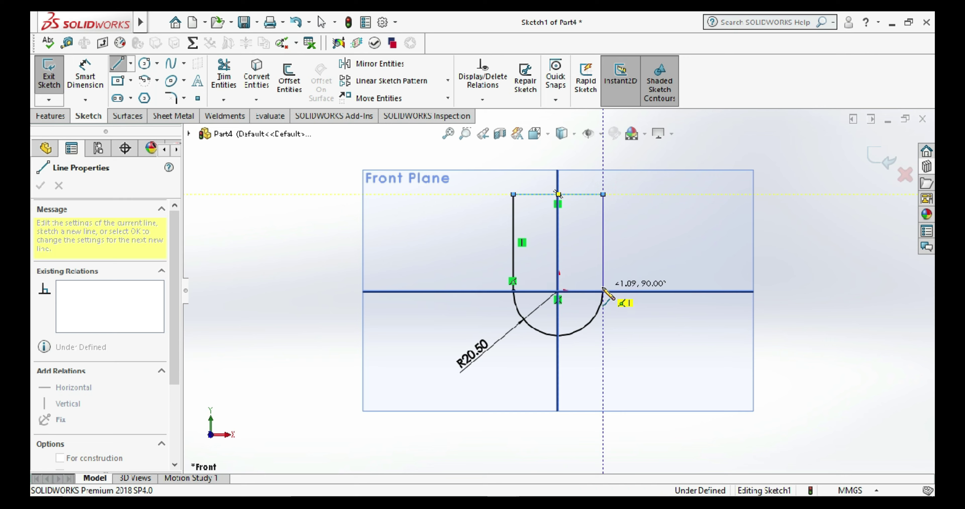
pyautogui.click(602, 291)
# - Dimension the left side line to 35 mm and exit the sketch
pyautogui.click(86, 75)
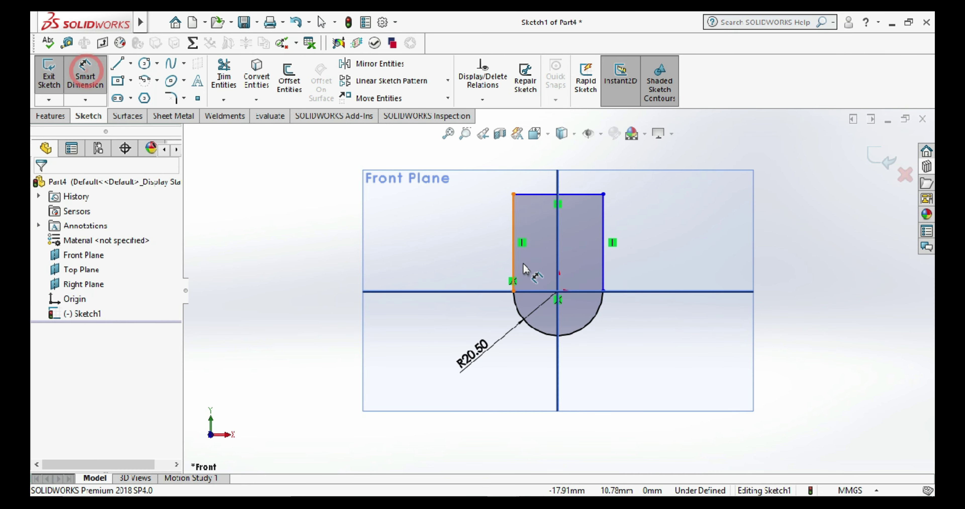
pyautogui.click(512, 242)
pyautogui.click(443, 246)
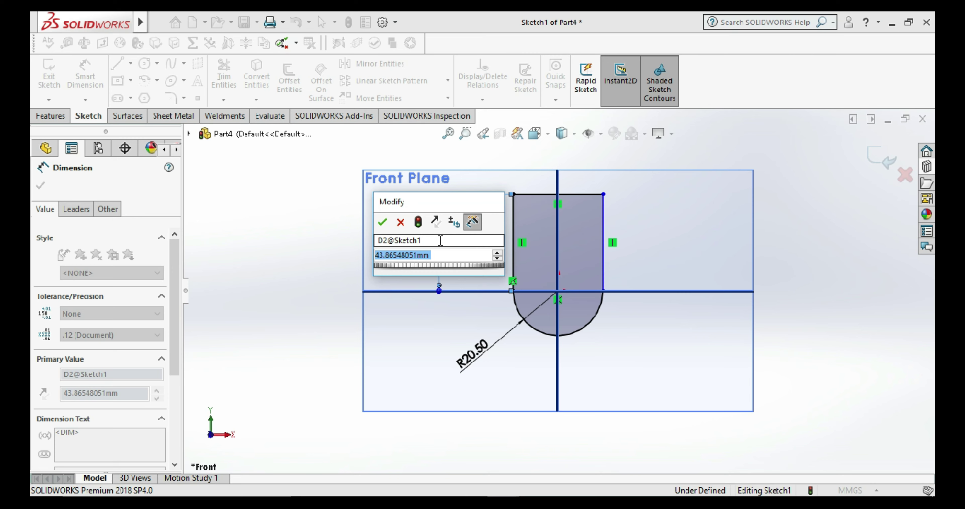
pyautogui.write('30')
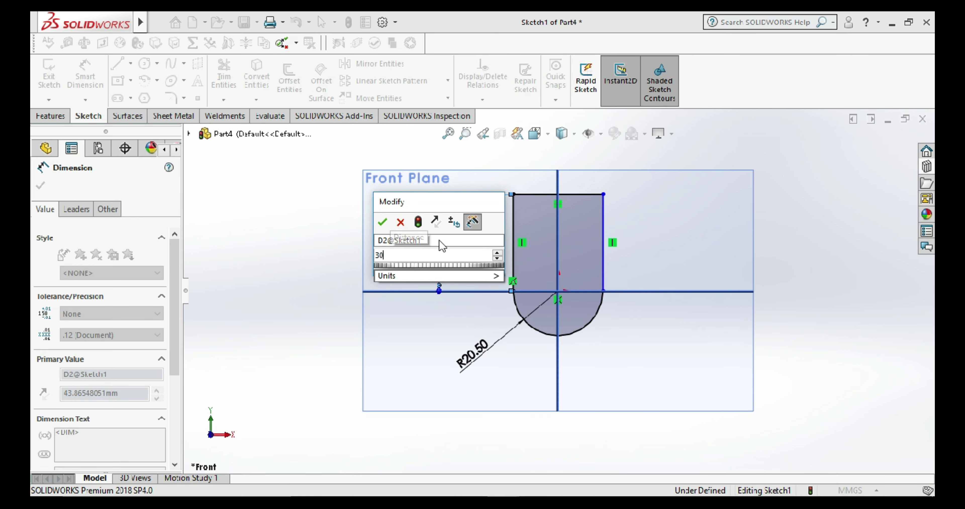
pyautogui.press('Return')
pyautogui.click(273, 230)
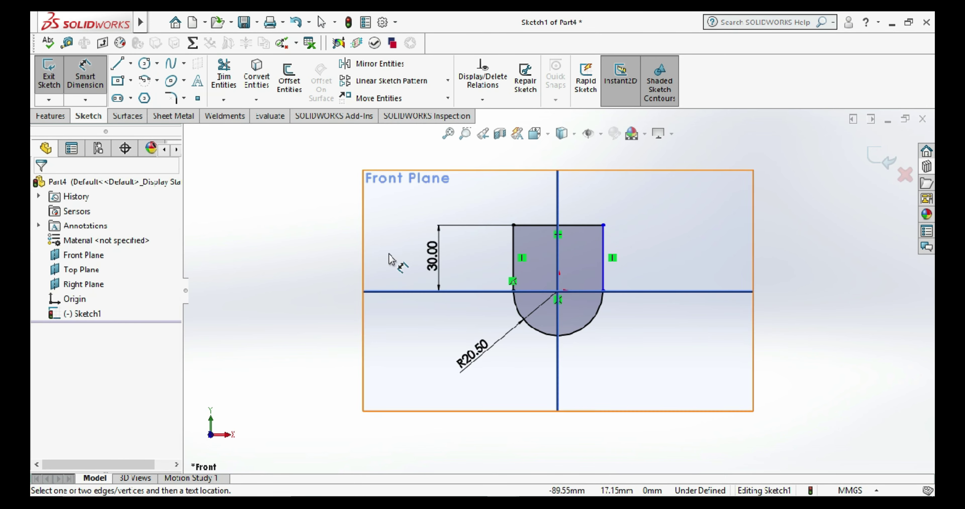
pyautogui.click(441, 256)
pyautogui.write('35')
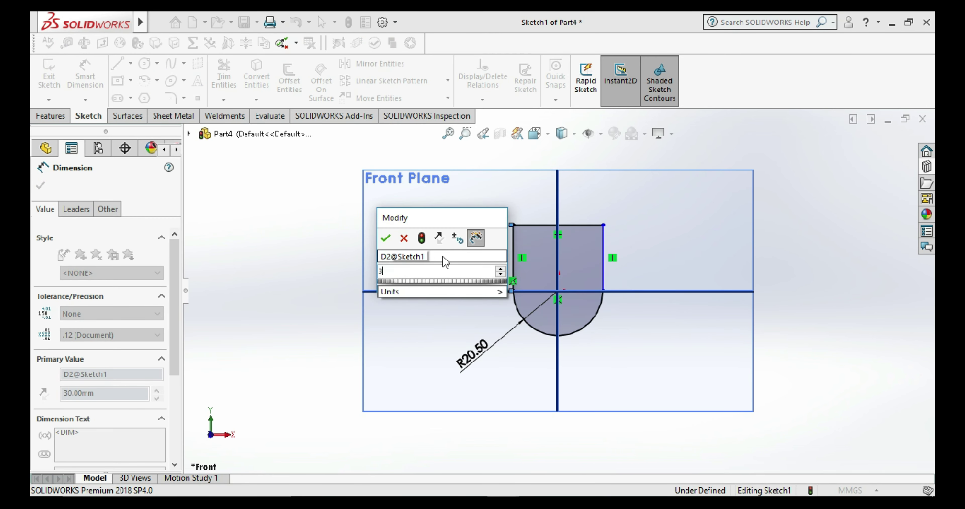
pyautogui.press('Return')
pyautogui.click(295, 264)
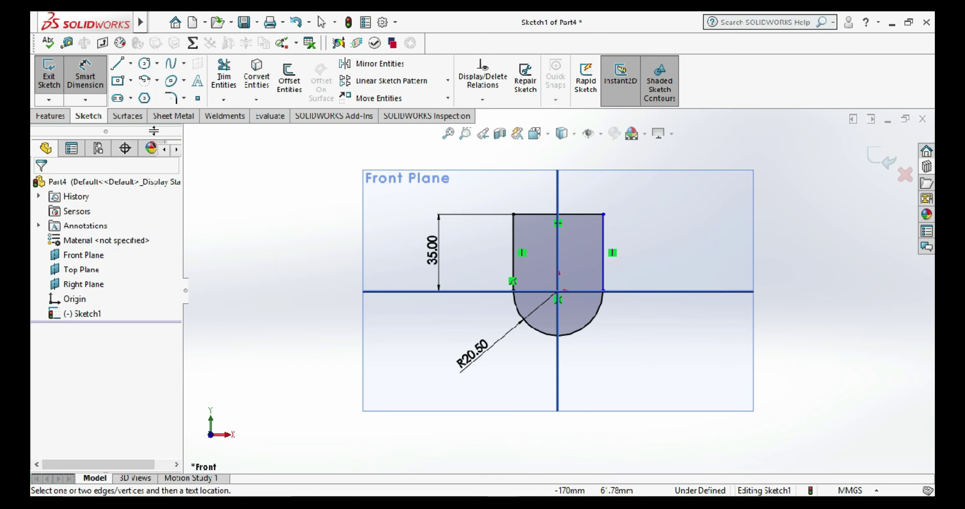
pyautogui.click(49, 77)
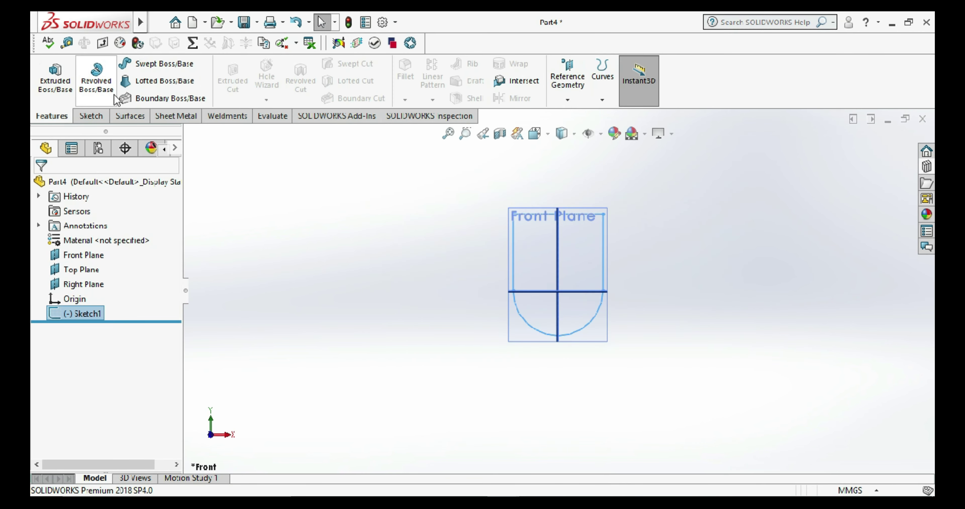
# - Extrude the U-shaped profile as a 34 mm Blind Boss-Extrude
pyautogui.click(55, 75)
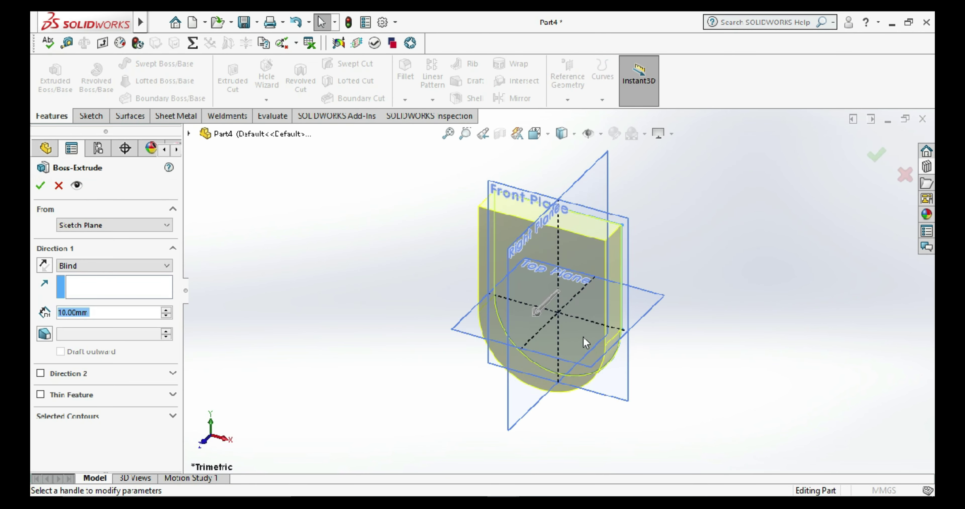
pyautogui.write('35')
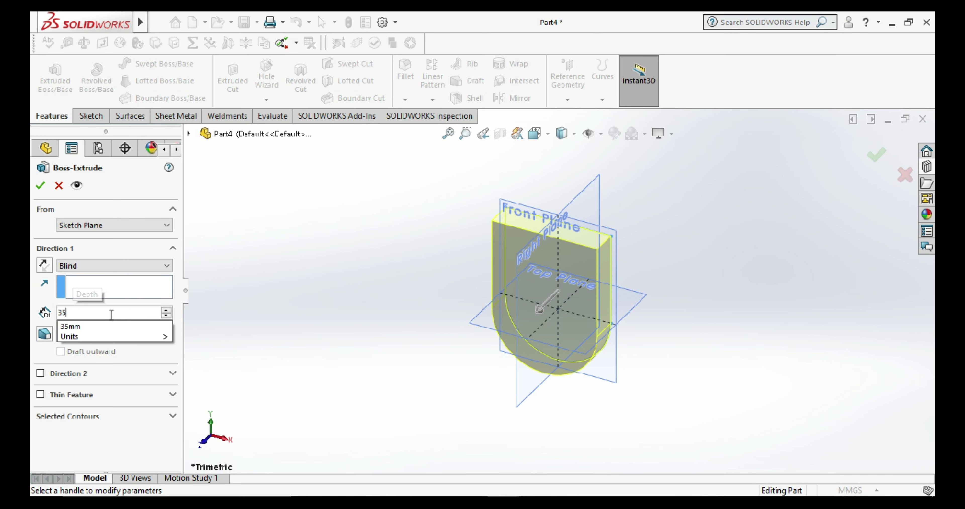
pyautogui.press('Return')
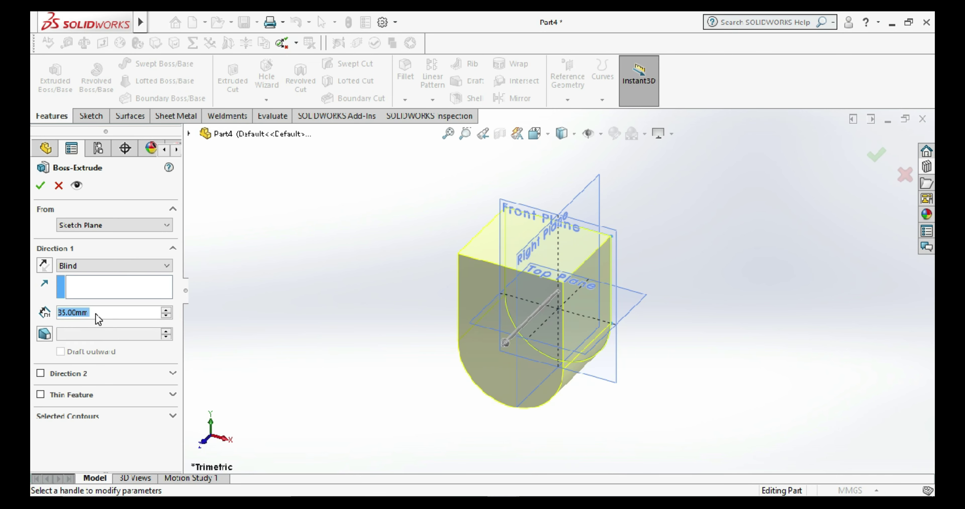
pyautogui.write('34')
pyautogui.press('Return')
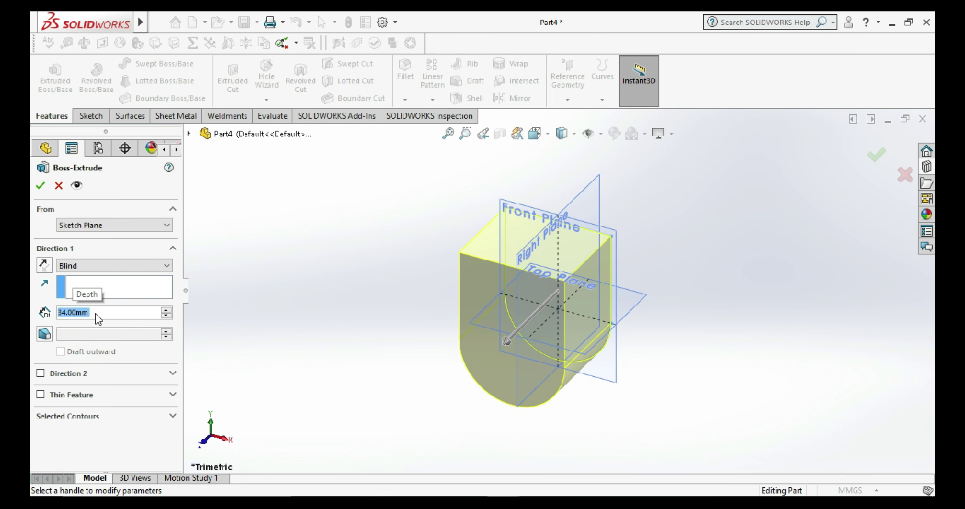
pyautogui.click(41, 185)
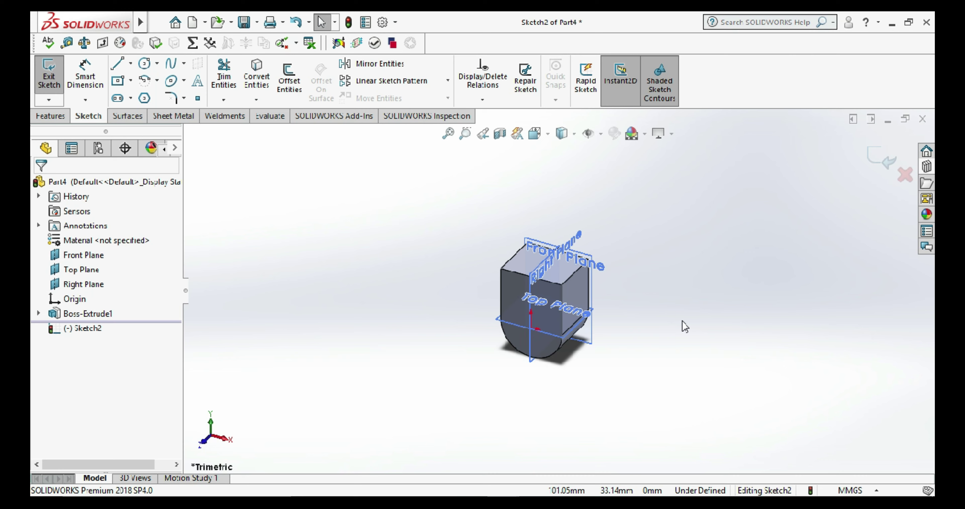
# - Sketch a circle at the origin on the Front Plane with a 20.50 mm diameter
pyautogui.click(741, 366)
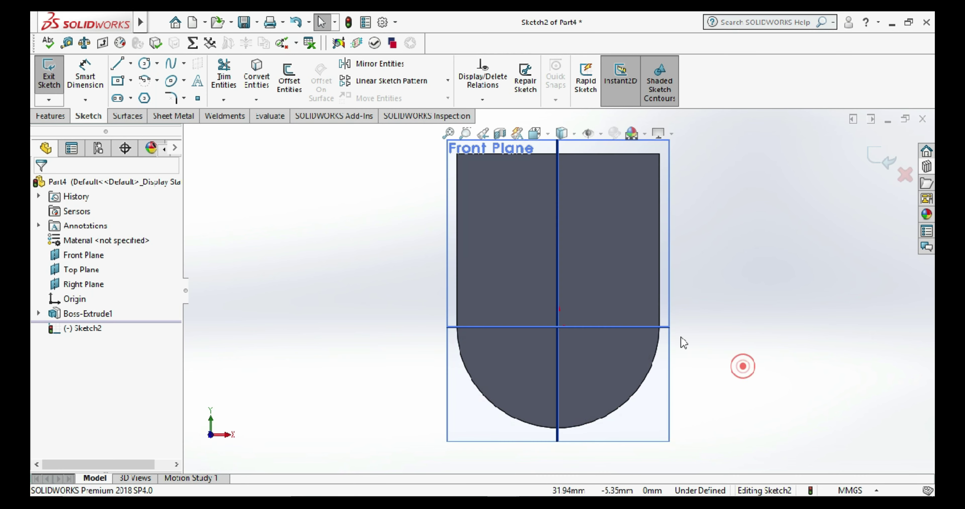
pyautogui.click(145, 63)
pyautogui.click(558, 327)
pyautogui.click(573, 361)
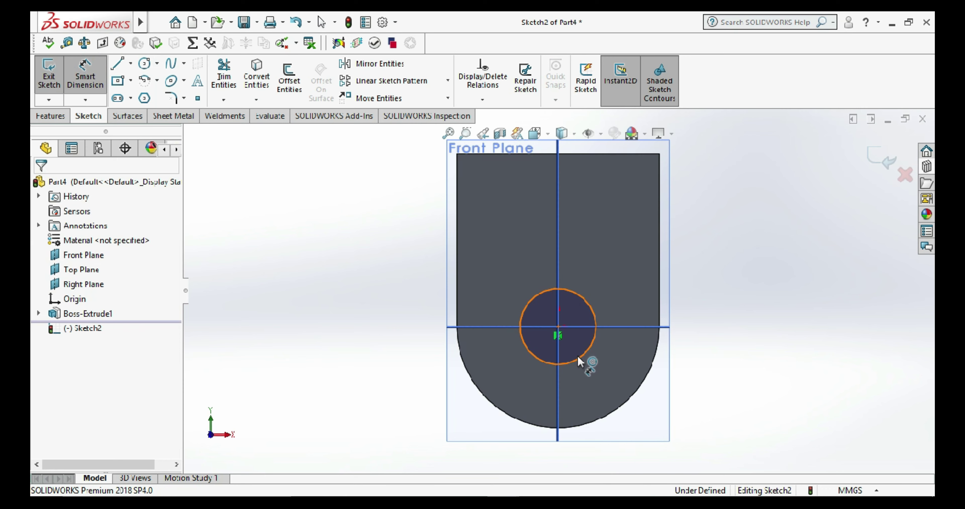
pyautogui.click(578, 358)
pyautogui.click(743, 404)
pyautogui.write('20')
pyautogui.press('Return')
pyautogui.doubleClick(763, 404)
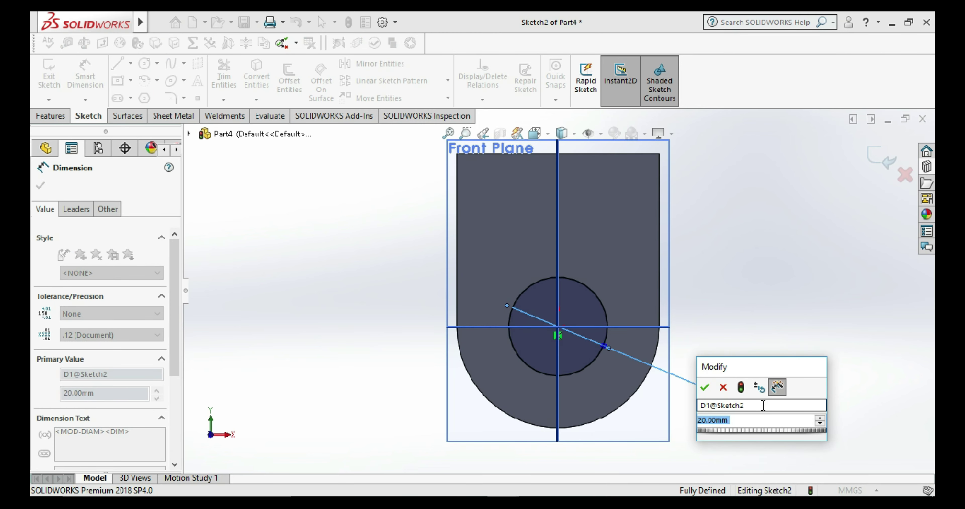
pyautogui.write('20.5')
pyautogui.press('Return')
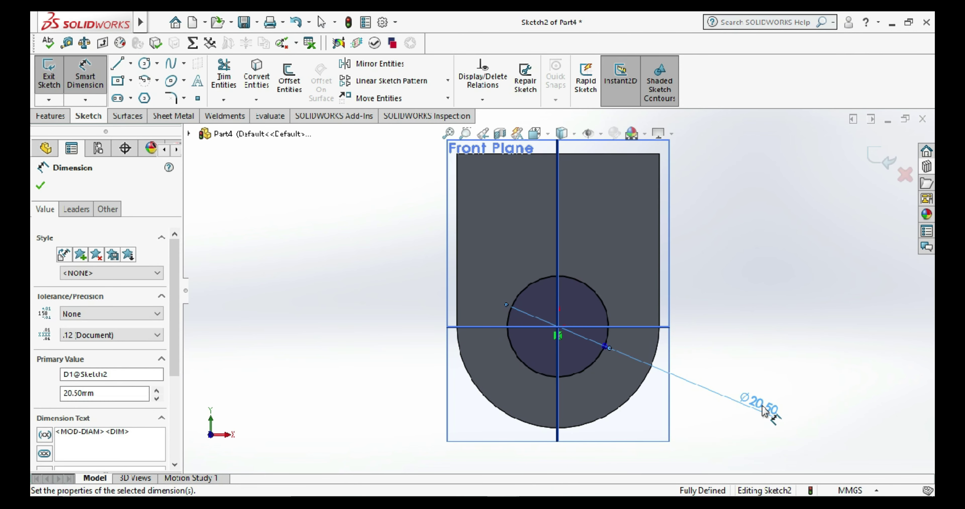
pyautogui.click(797, 350)
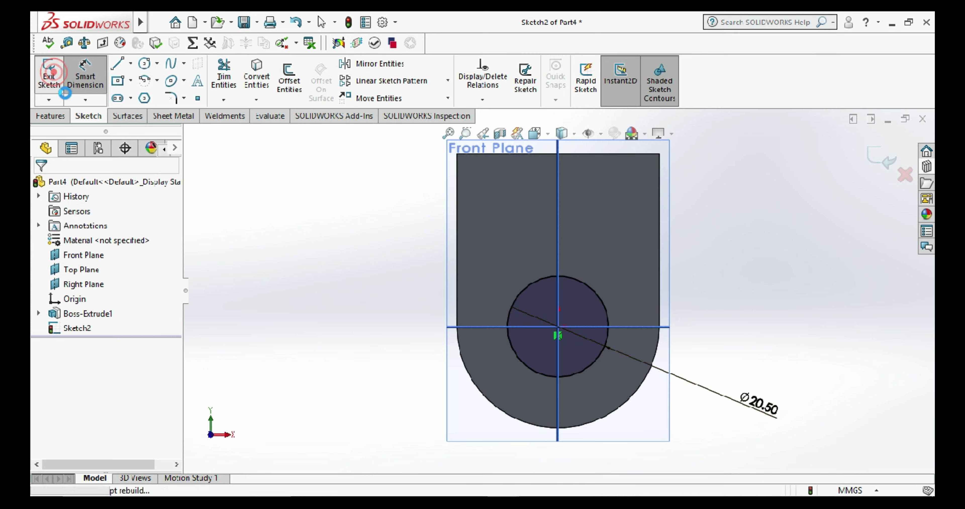
# - Cut the circle Through All as Cut-Extrude1 to make the round hole
pyautogui.click(56, 80)
pyautogui.moveTo(377, 308); pyautogui.dragTo(552, 342, button='middle')
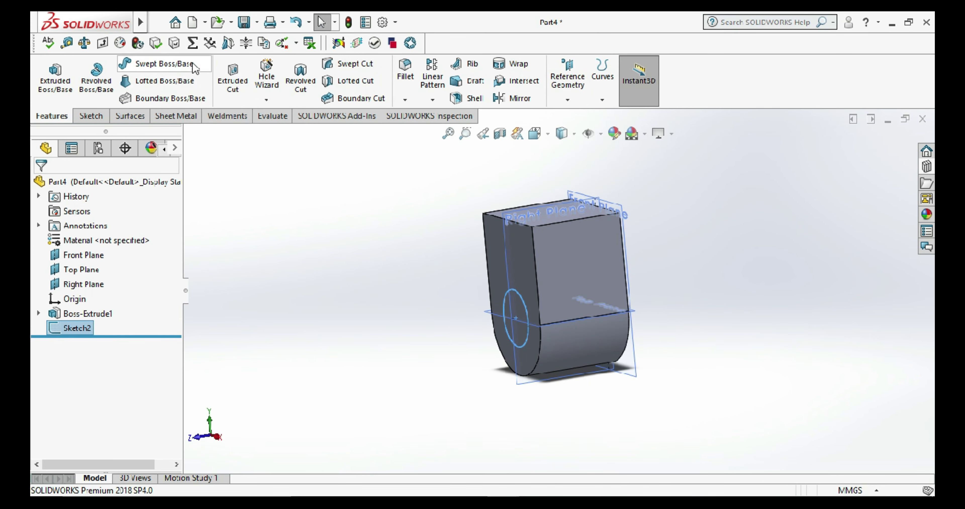
pyautogui.click(232, 79)
pyautogui.click(99, 266)
pyautogui.click(41, 185)
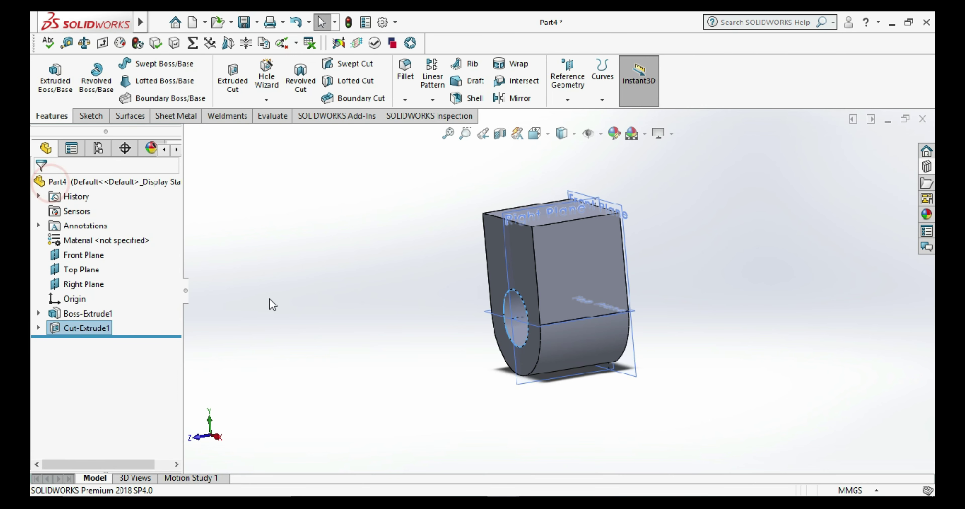
pyautogui.moveTo(269, 298); pyautogui.dragTo(681, 386, button='middle')
pyautogui.scroll(-2, 643, 274)
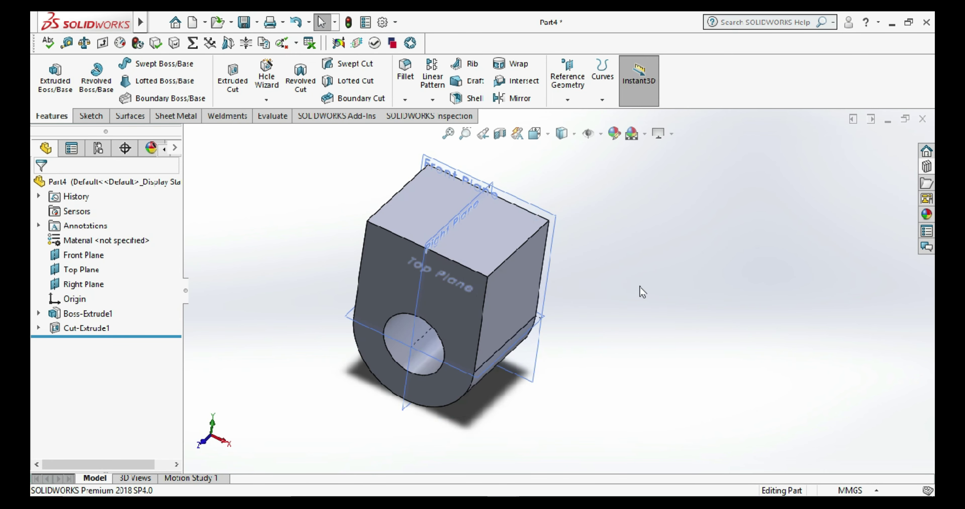
# - Save the part as 'Threading block'
pyautogui.click(245, 23)
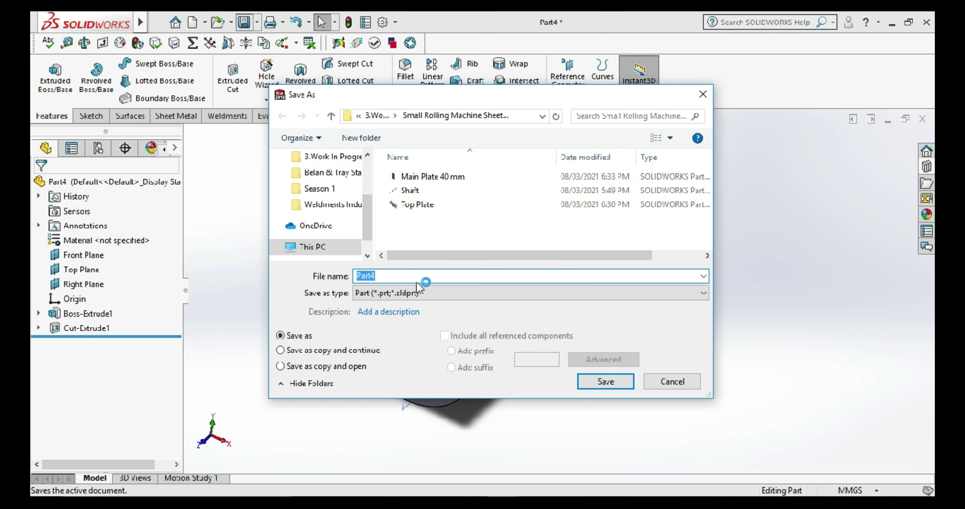
pyautogui.write('Threading block')
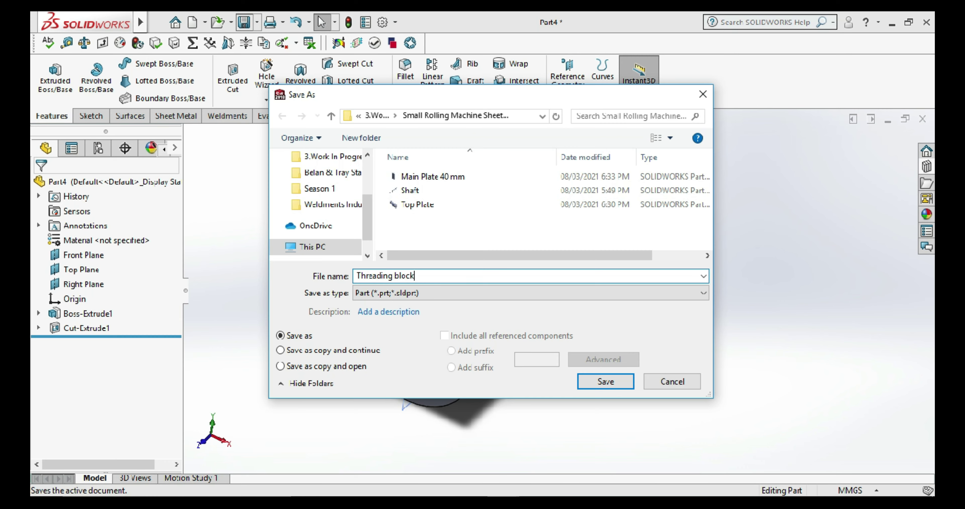
pyautogui.click(595, 381)
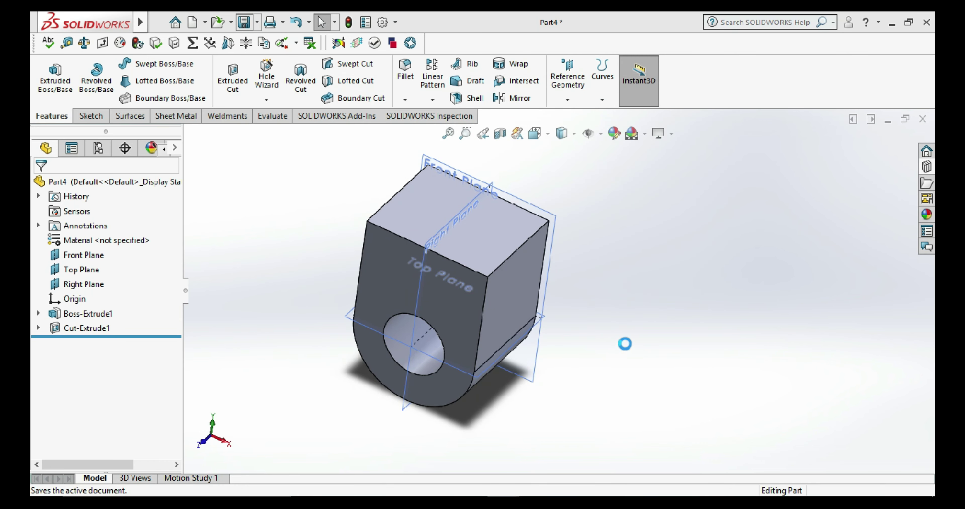
pyautogui.moveTo(635, 342); pyautogui.dragTo(573, 311, button='middle')
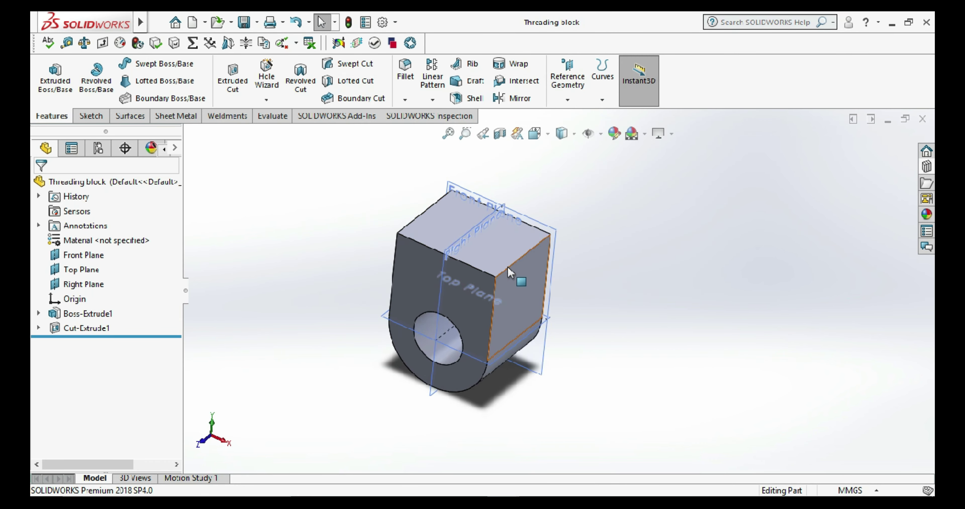
# - On the Top Plane, draw a circle on the vertical line with a 16 mm diameter
pyautogui.click(145, 63)
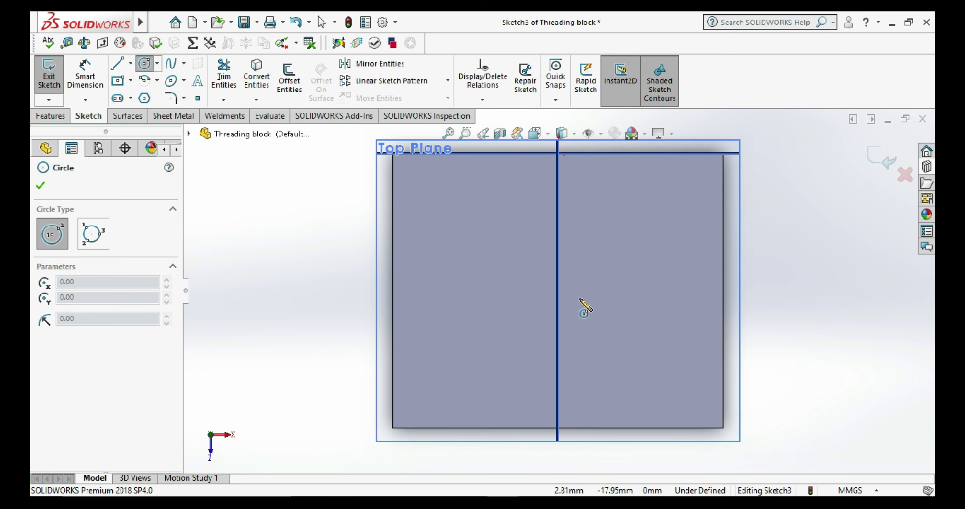
pyautogui.click(558, 303)
pyautogui.click(540, 323)
pyautogui.click(85, 77)
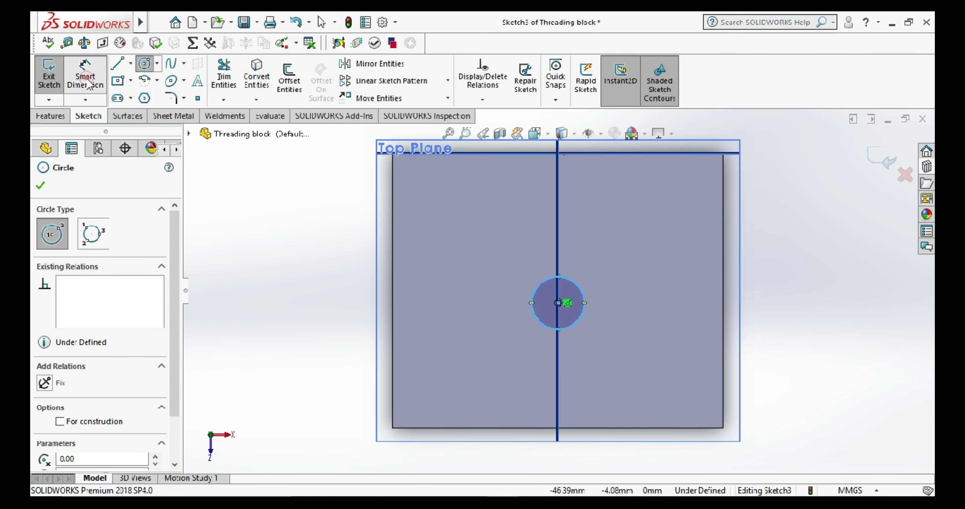
pyautogui.click(541, 325)
pyautogui.click(464, 379)
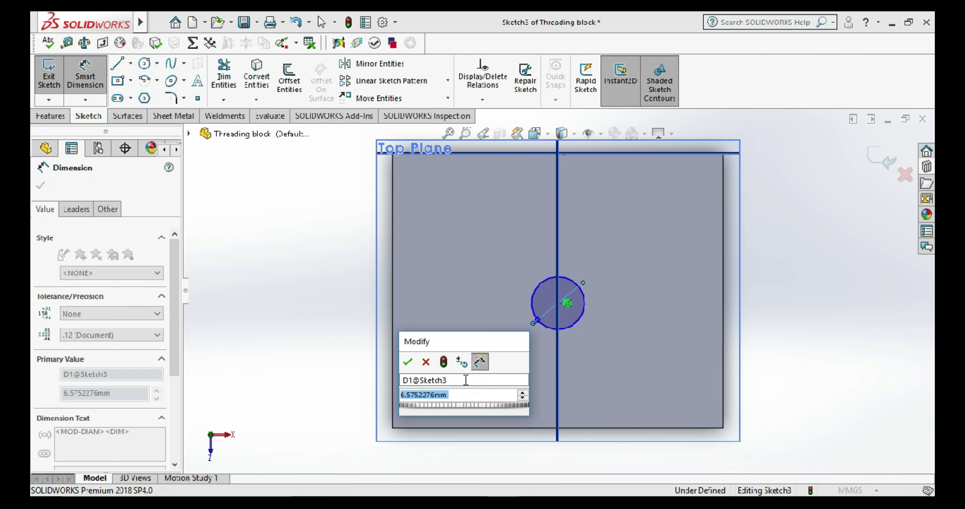
pyautogui.write('16')
pyautogui.press('Return')
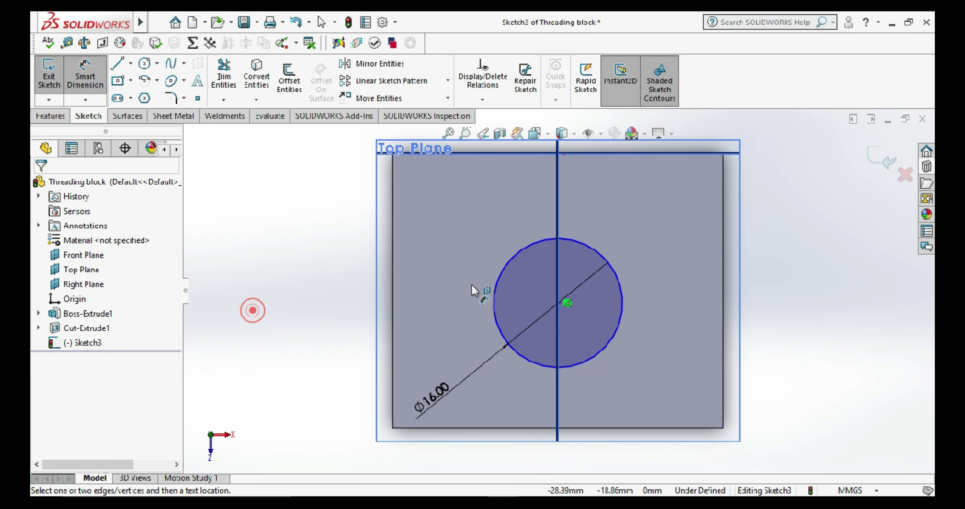
# - Locate the circle's centre 17 mm from the block's bottom edge and finish the sketch
pyautogui.click(558, 302)
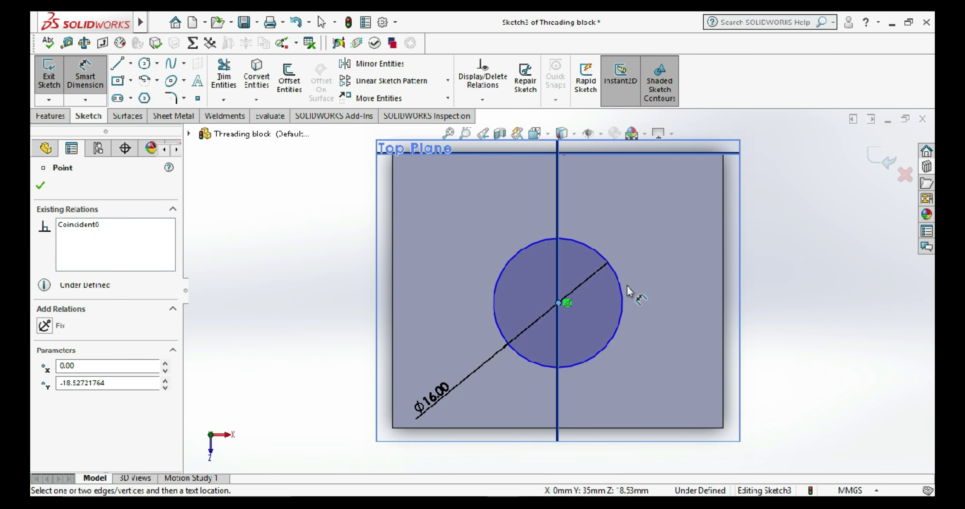
pyautogui.click(625, 428)
pyautogui.click(826, 334)
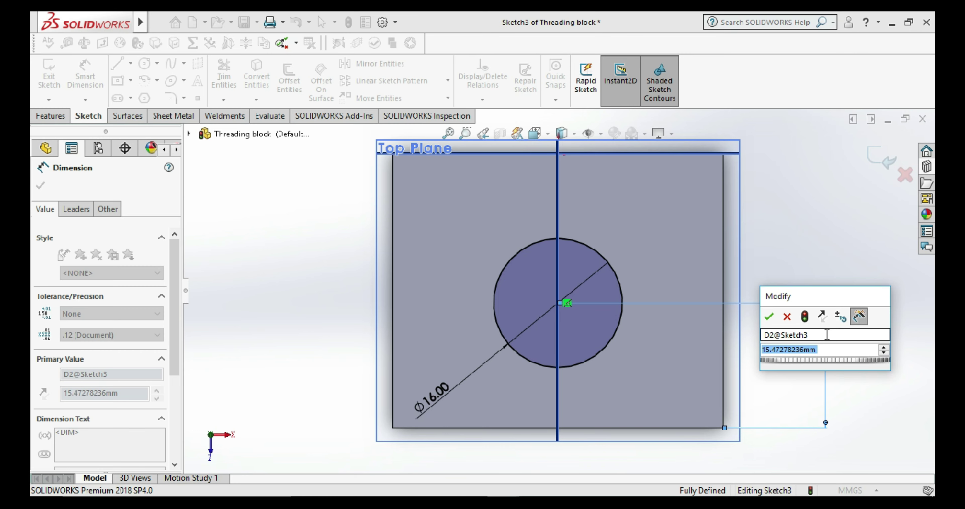
pyautogui.write('17')
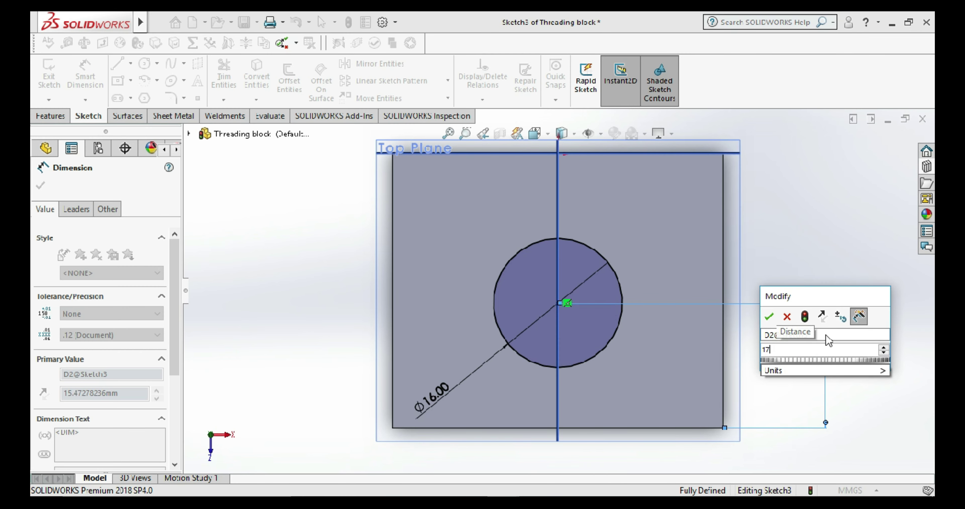
pyautogui.press('Return')
pyautogui.click(874, 326)
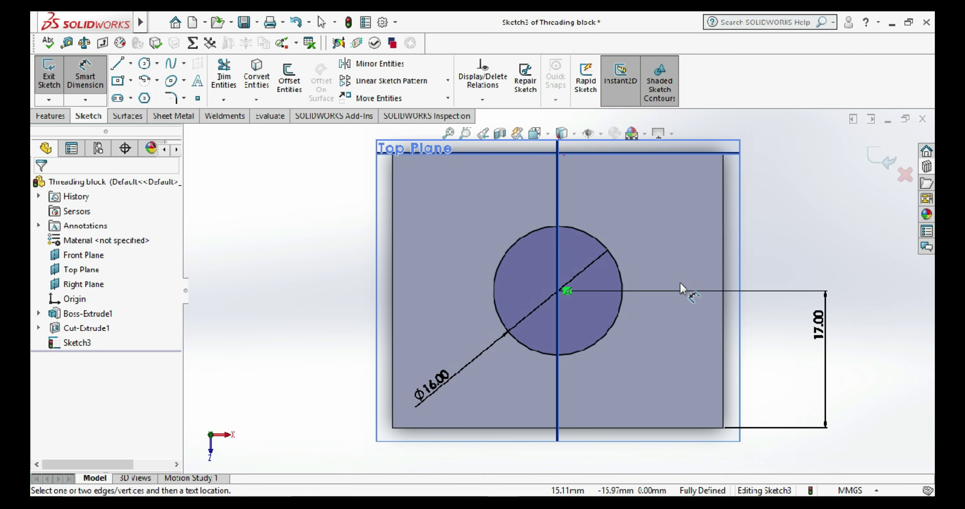
pyautogui.click(50, 73)
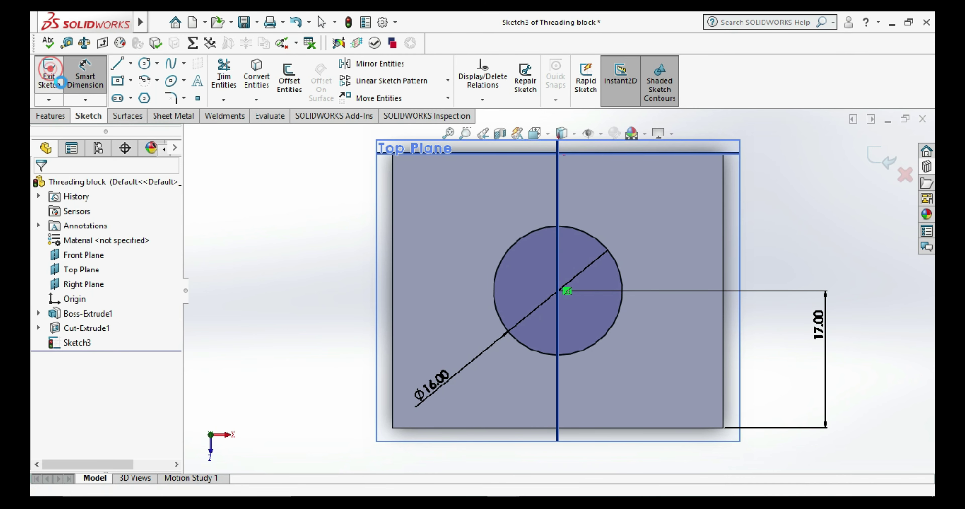
# - Cut the Ø16 circle 15 mm deep (Blind) into the block as Cut-Extrude2
pyautogui.click(233, 78)
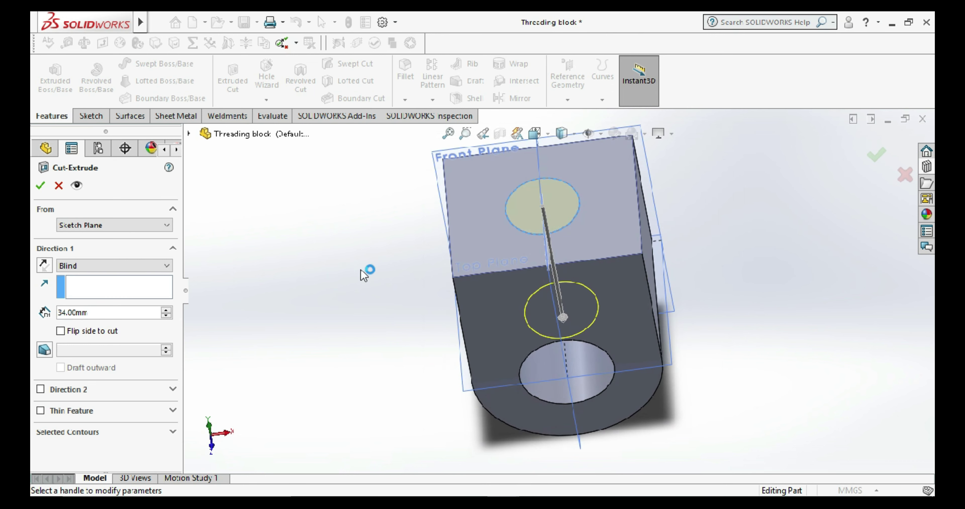
pyautogui.click(98, 314)
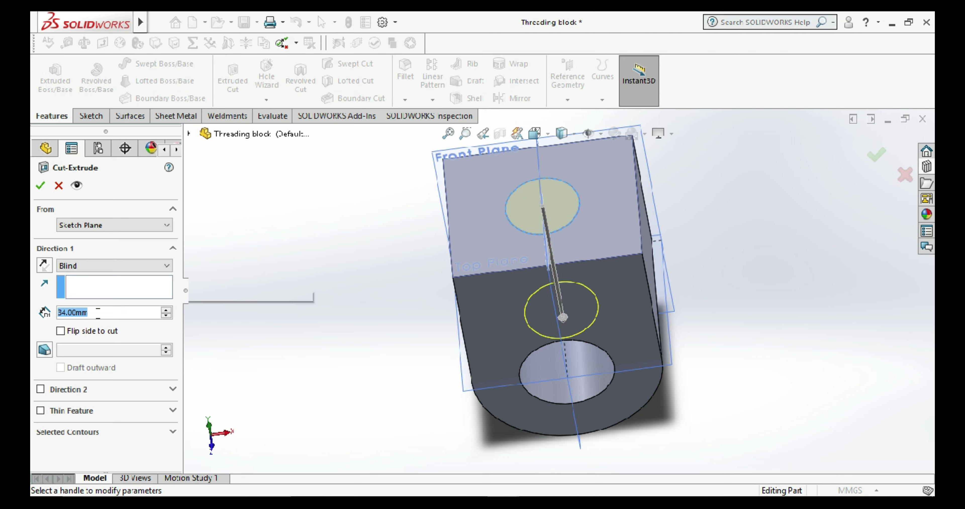
pyautogui.write('15')
pyautogui.press('Return')
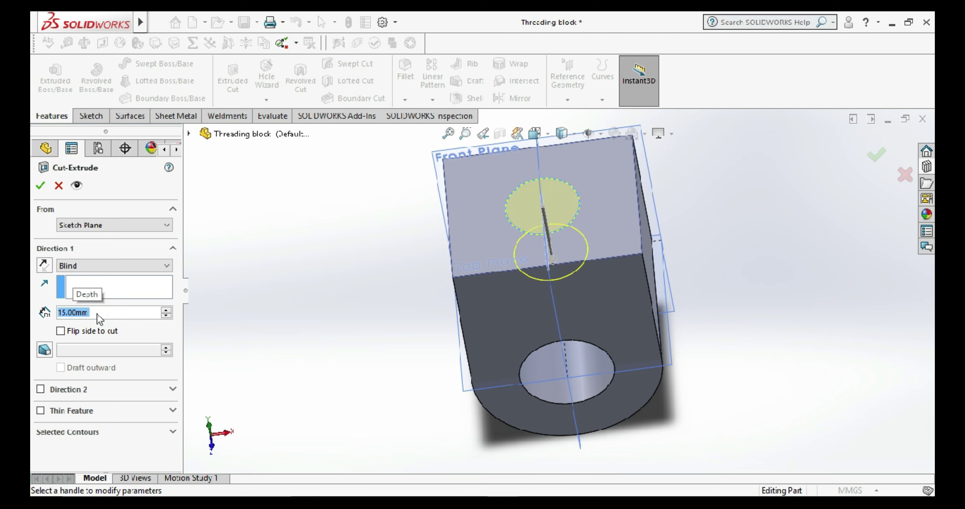
pyautogui.moveTo(473, 350); pyautogui.dragTo(454, 191, button='middle')
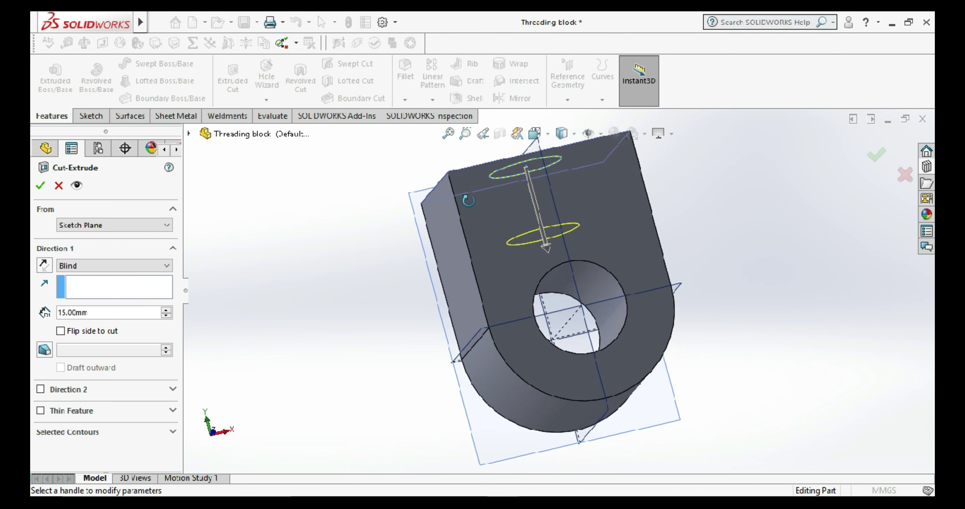
pyautogui.click(41, 185)
pyautogui.moveTo(301, 273); pyautogui.dragTo(453, 359, button='middle')
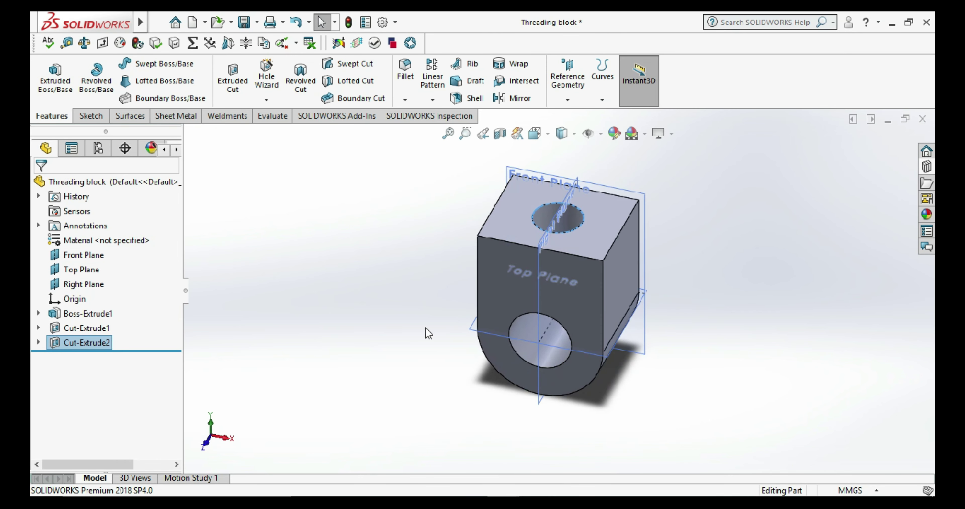
# - Start a sketch on the block's top face and draw a small circle near the upper-left corner
pyautogui.click(415, 296)
pyautogui.rightClick(612, 215)
pyautogui.click(644, 198)
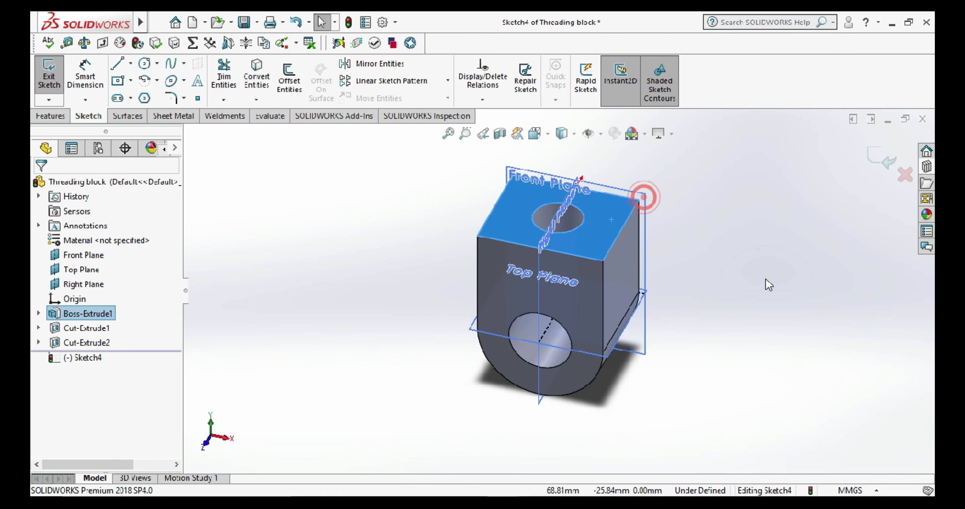
pyautogui.click(766, 280)
pyautogui.hotkey('ctrl', '8')
pyautogui.click(144, 63)
pyautogui.click(443, 193)
pyautogui.click(470, 194)
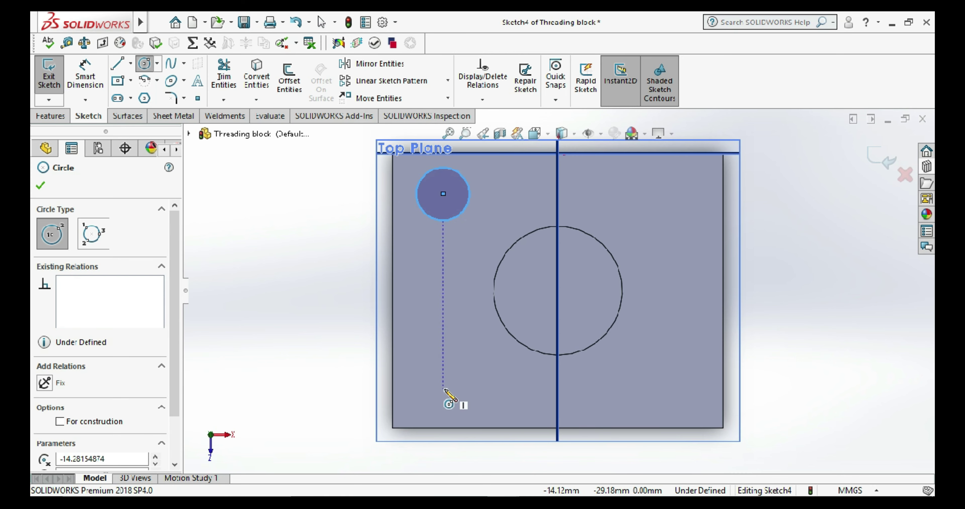
pyautogui.press('Escape')
# - Dimension the small circle to a 4 mm diameter
pyautogui.click(85, 75)
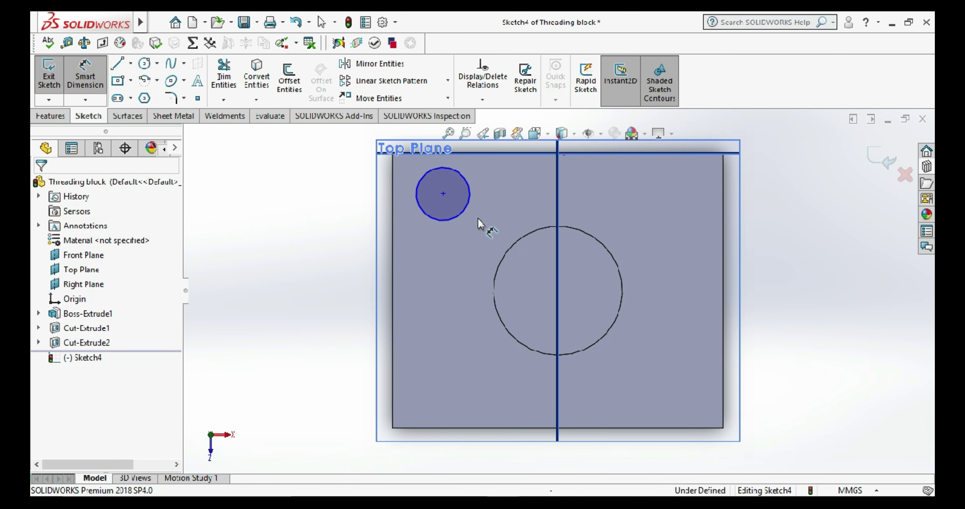
pyautogui.click(456, 221)
pyautogui.click(303, 269)
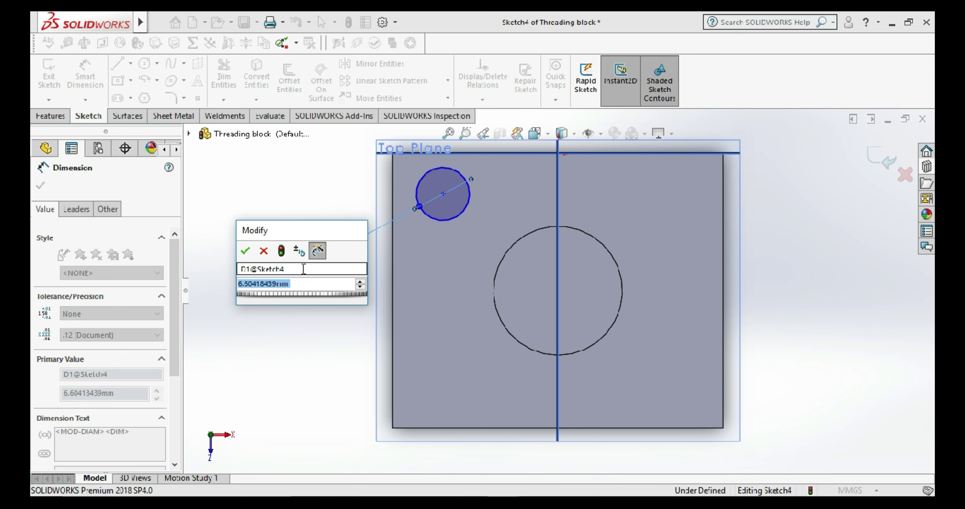
pyautogui.write('4')
pyautogui.press('Return')
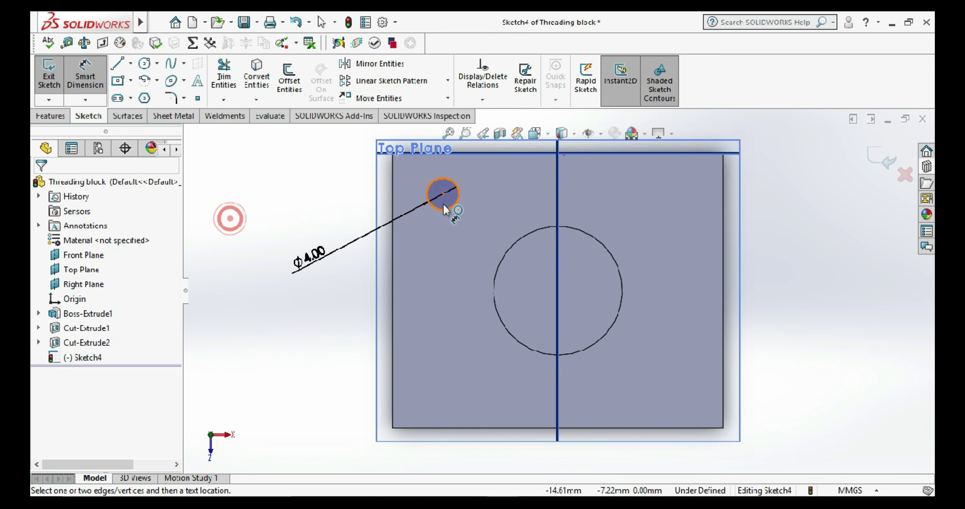
# - Locate the small circle's centre 6 mm from the top edge and 6 mm from the left edge
pyautogui.click(439, 190)
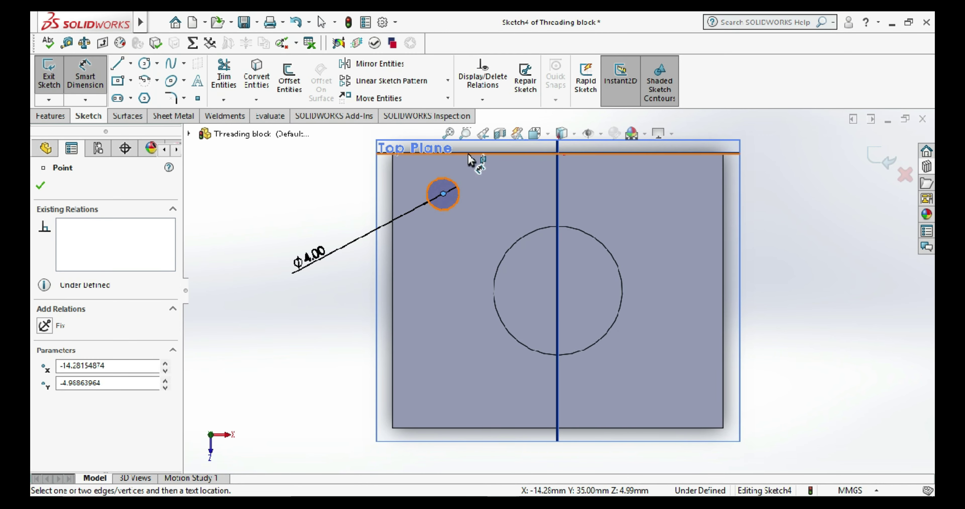
pyautogui.click(468, 153)
pyautogui.click(321, 182)
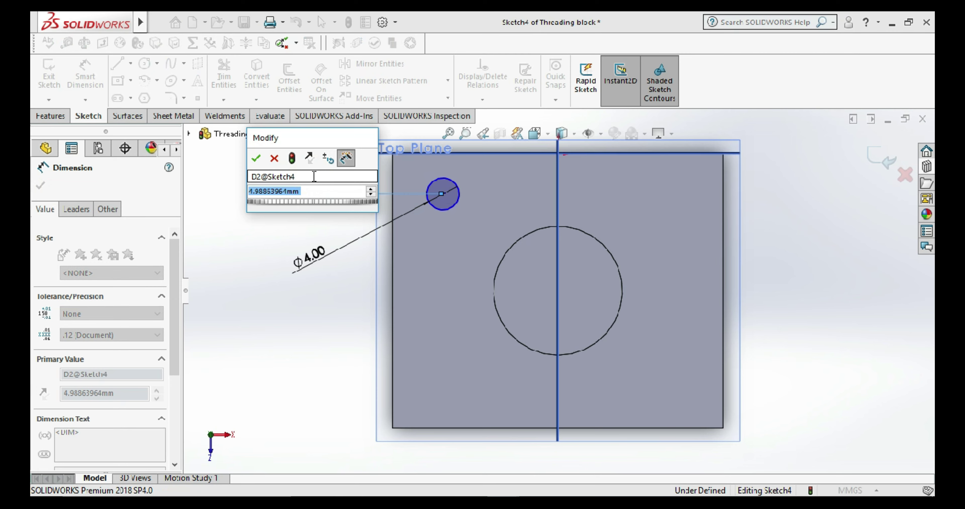
pyautogui.write('6')
pyautogui.press('Return')
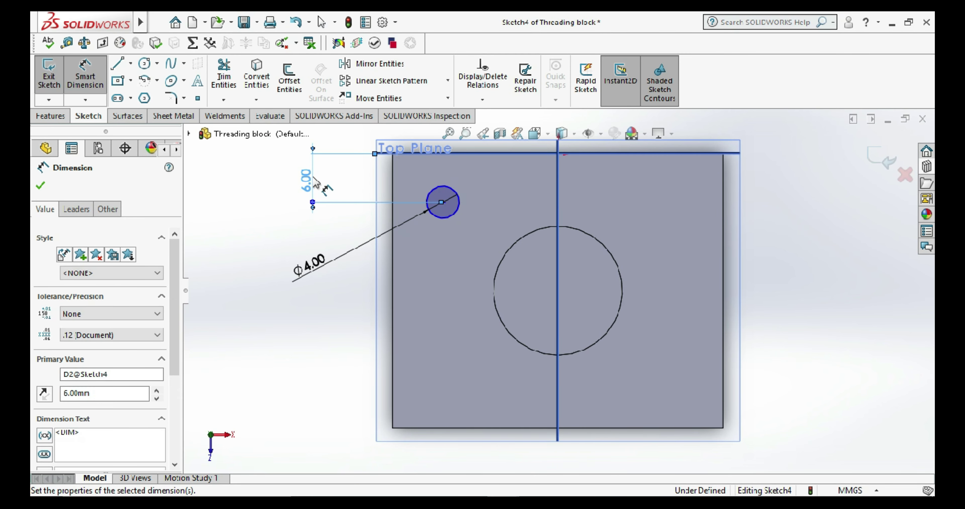
pyautogui.click(204, 210)
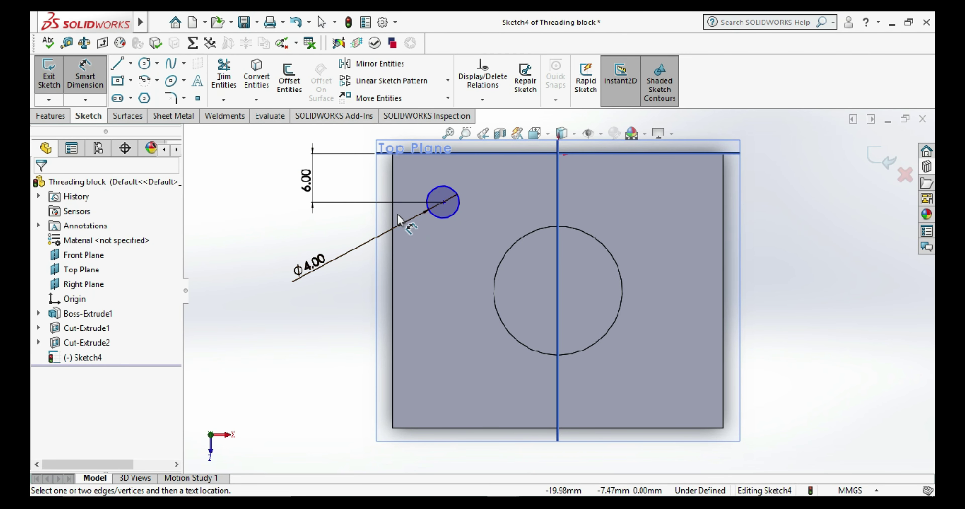
pyautogui.click(394, 221)
pyautogui.click(443, 203)
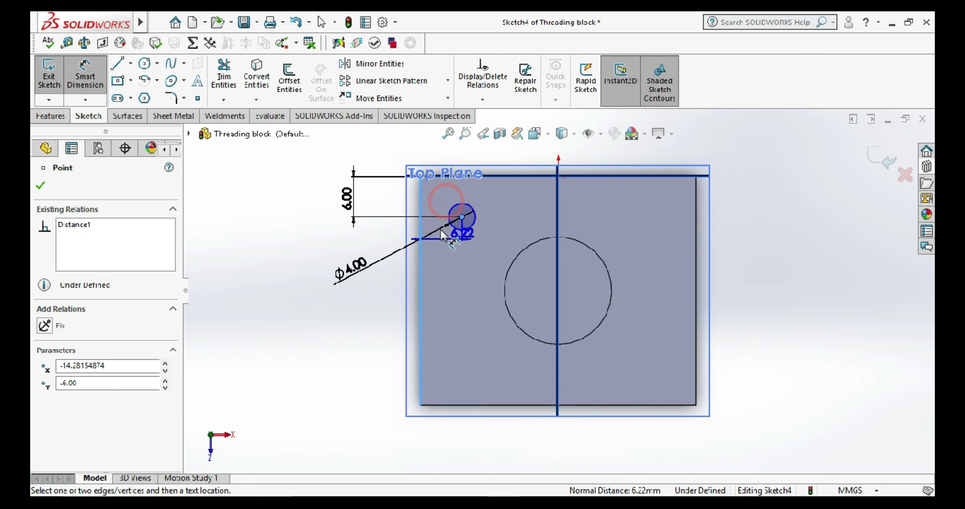
pyautogui.click(467, 182)
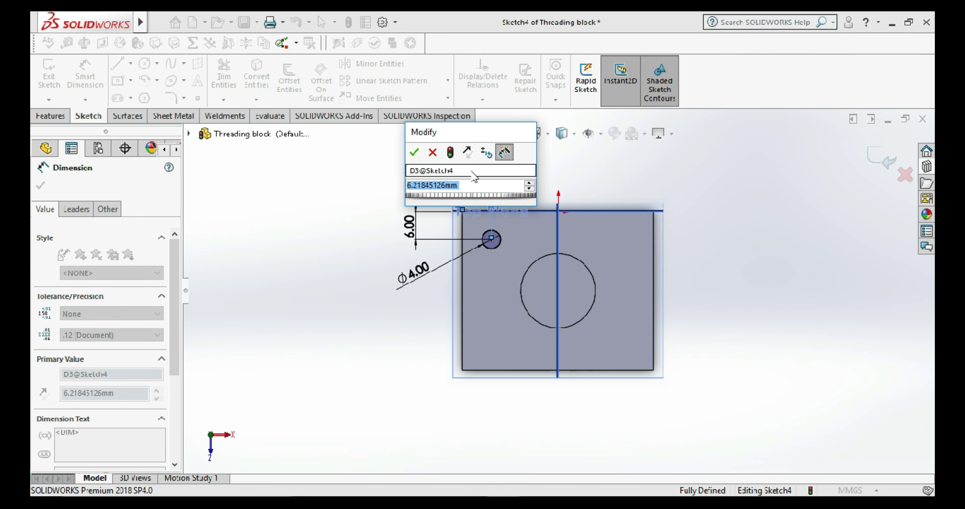
pyautogui.write('6')
pyautogui.press('Return')
pyautogui.click(355, 211)
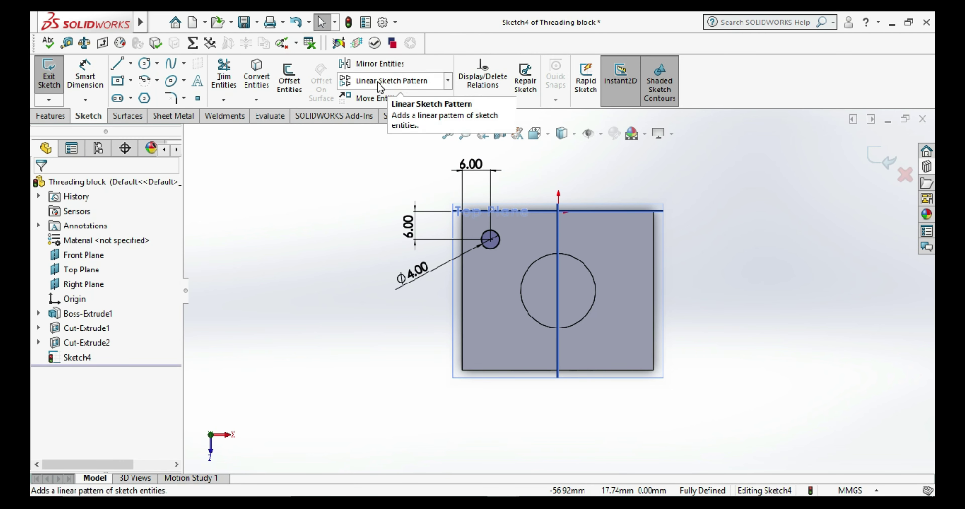
pyautogui.click(85, 75)
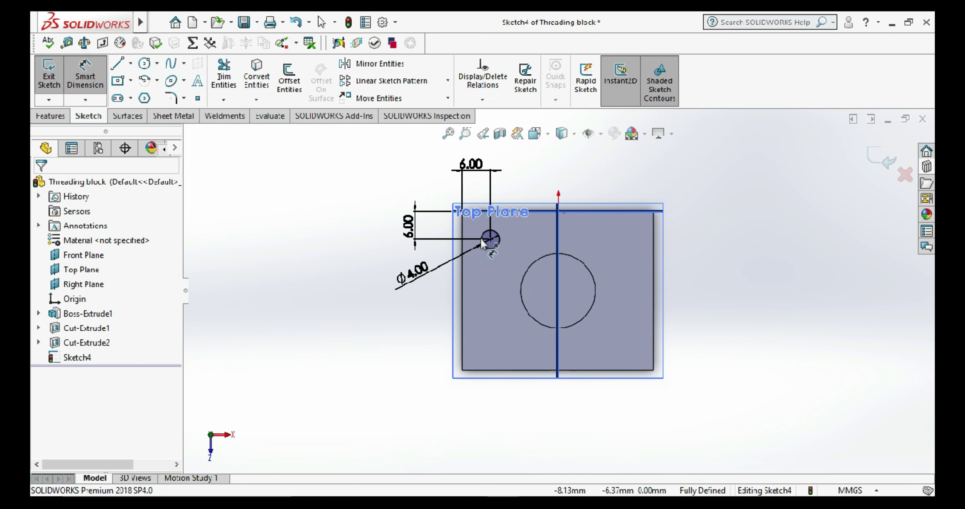
pyautogui.click(462, 233)
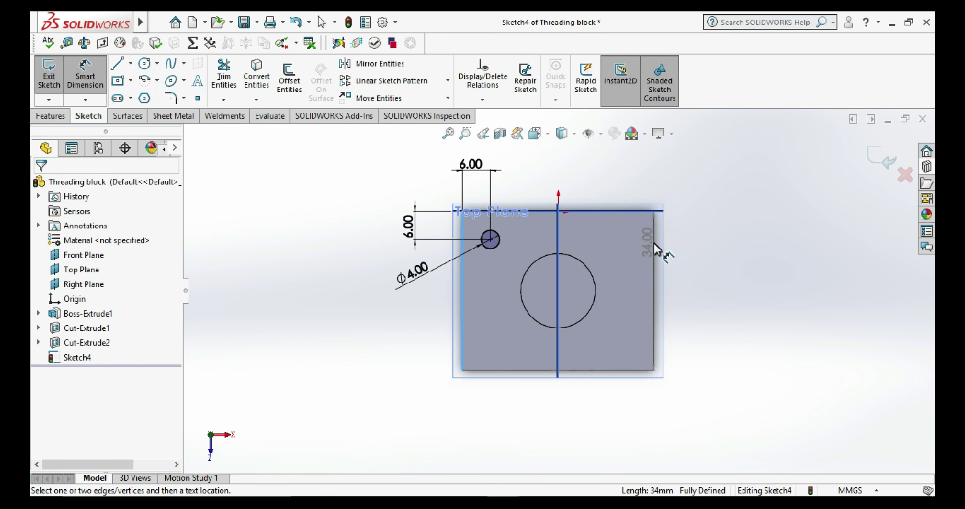
pyautogui.click(602, 210)
pyautogui.click(67, 43)
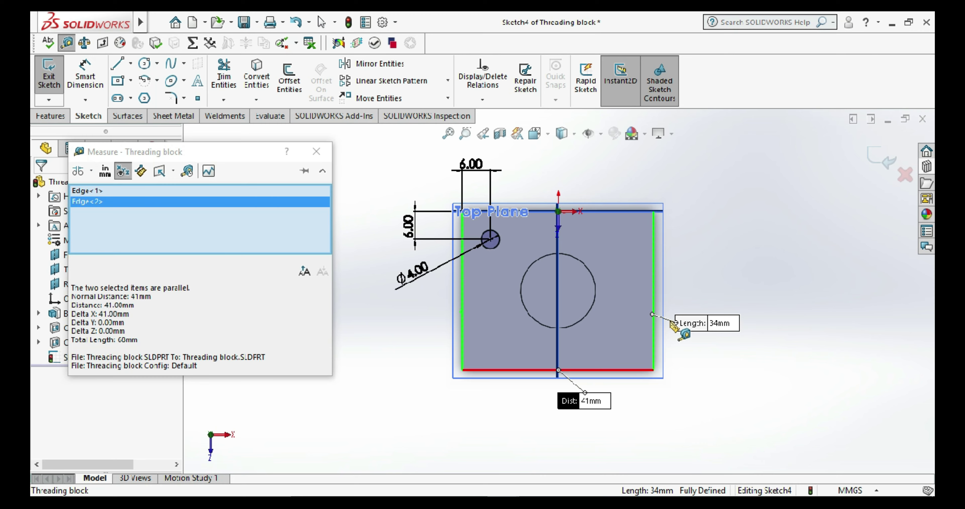
pyautogui.press('Escape')
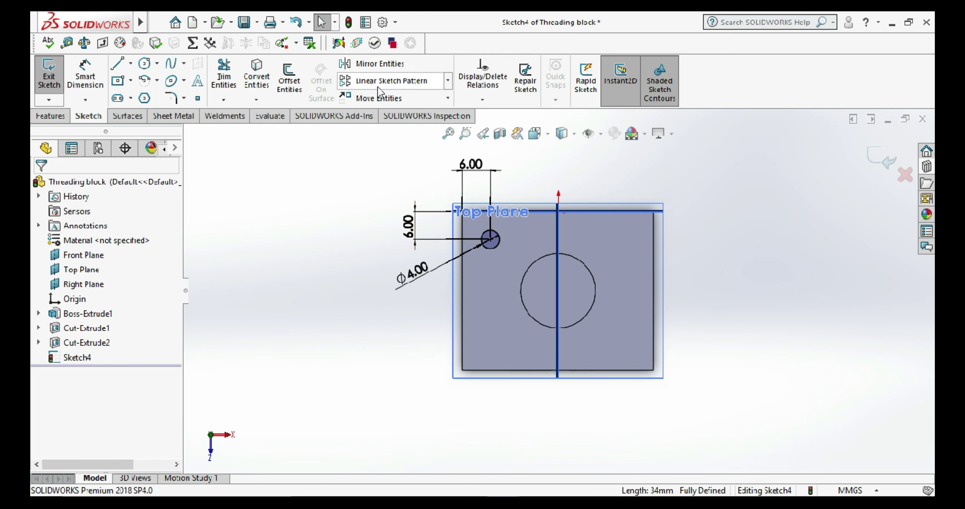
pyautogui.click(348, 81)
# - Set up a Linear Sketch Pattern along the top and left edges for the 4 mm hole
pyautogui.scroll(-1, 493, 247)
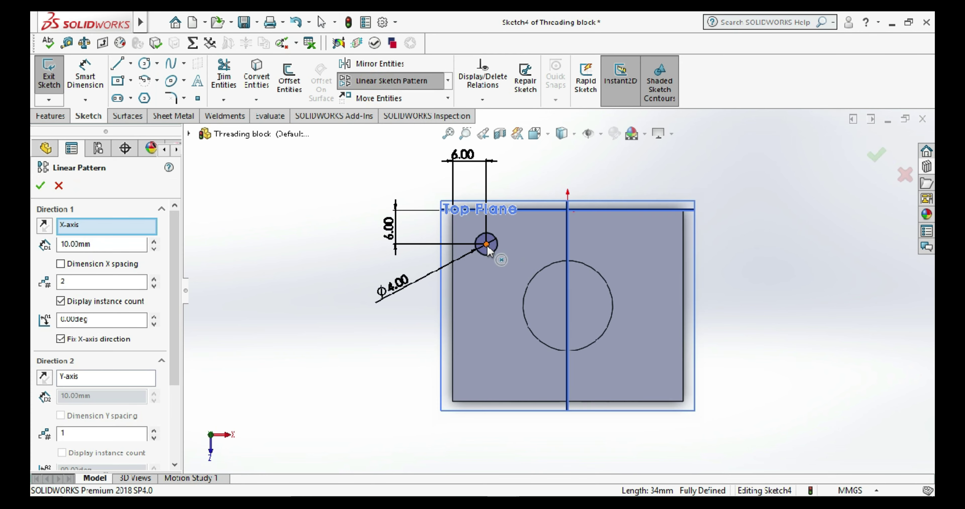
pyautogui.click(583, 209)
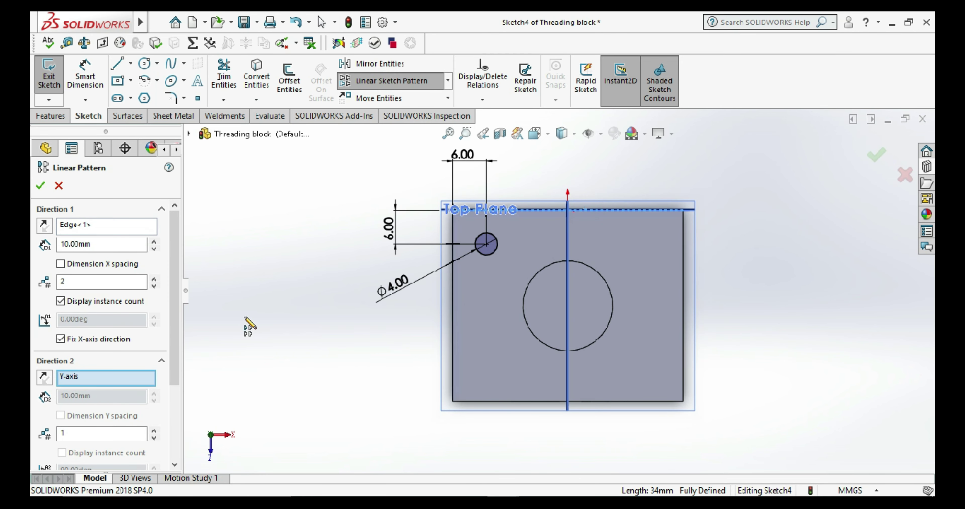
pyautogui.click(452, 313)
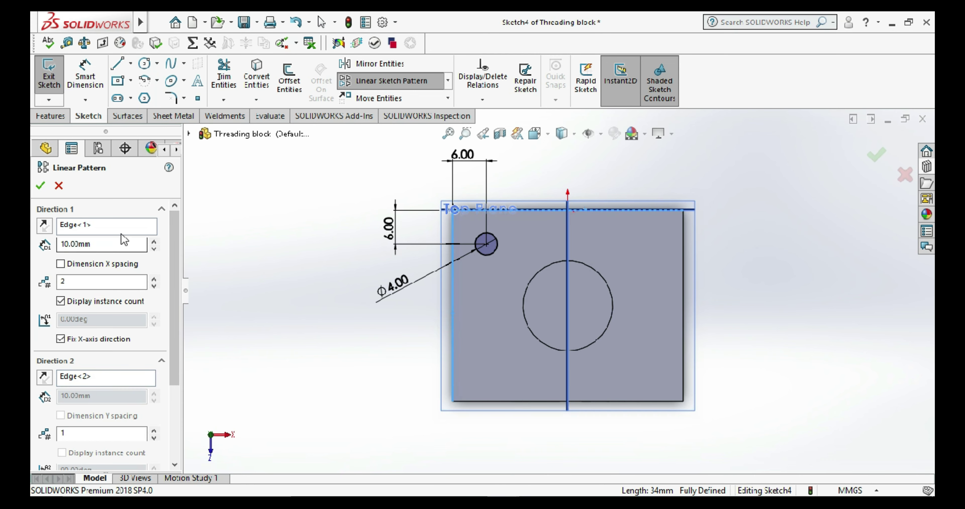
pyautogui.scroll(-3, 180, 346)
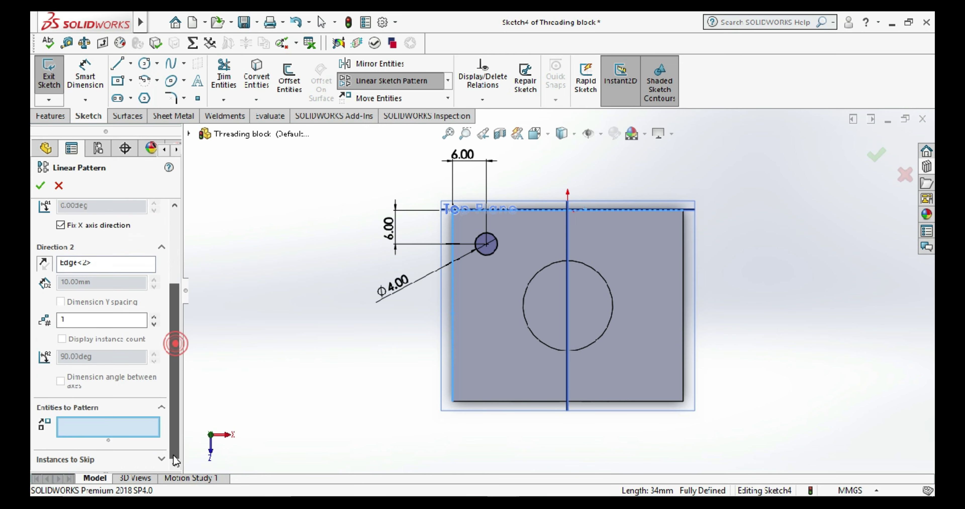
pyautogui.click(97, 431)
pyautogui.click(483, 254)
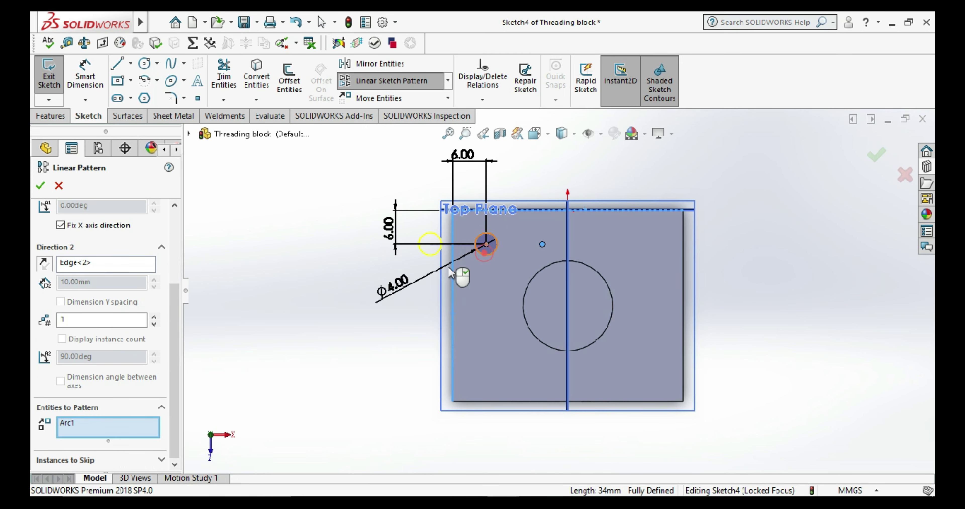
pyautogui.scroll(3, 180, 322)
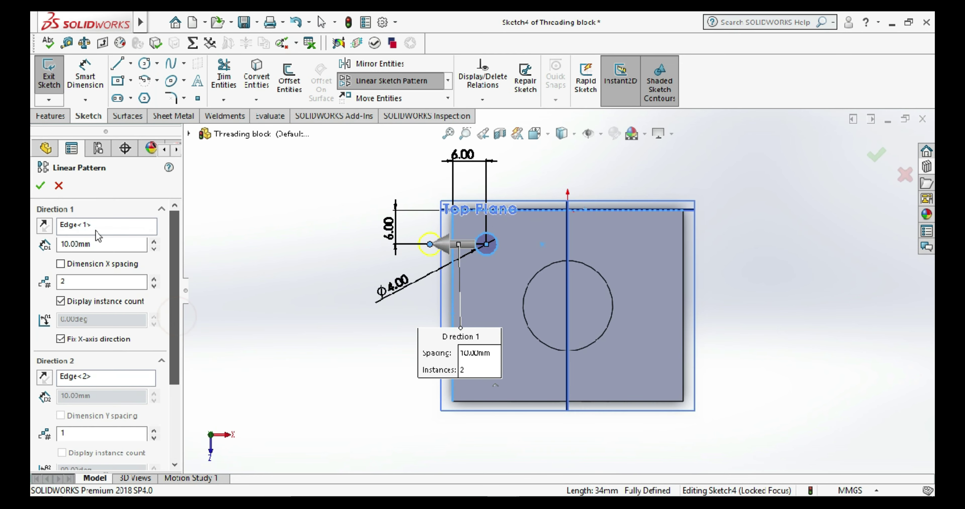
# - Set the pattern spacings to 25 mm and 22 mm with 2 instances each, then confirm
pyautogui.click(44, 225)
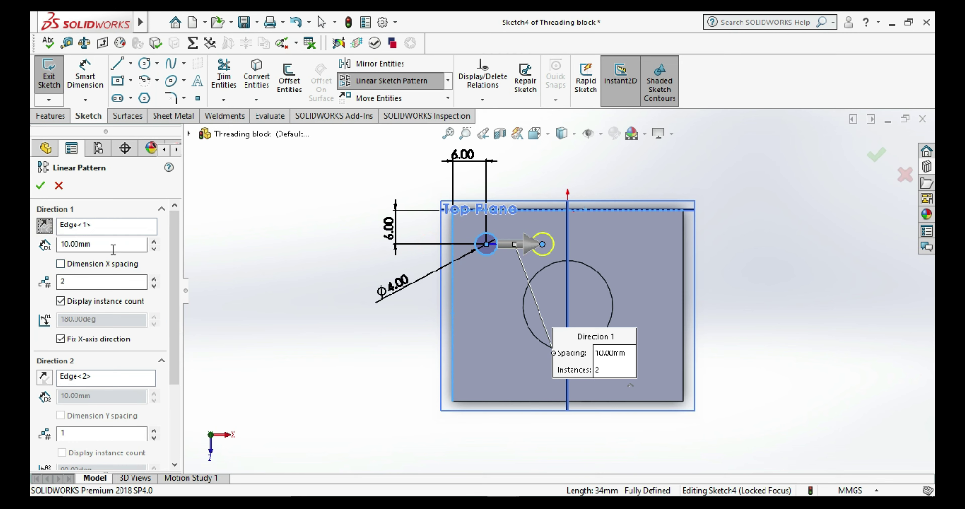
pyautogui.click(108, 244)
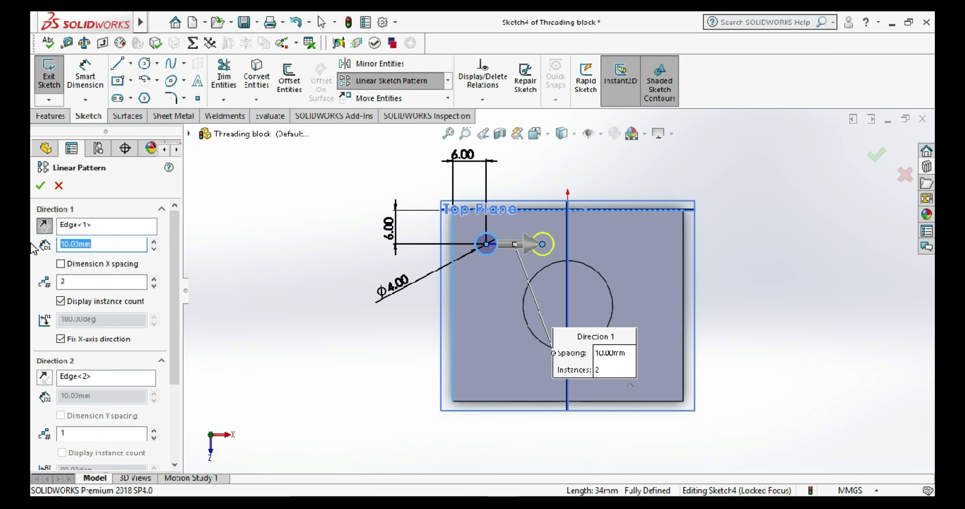
pyautogui.write('22')
pyautogui.press('Return')
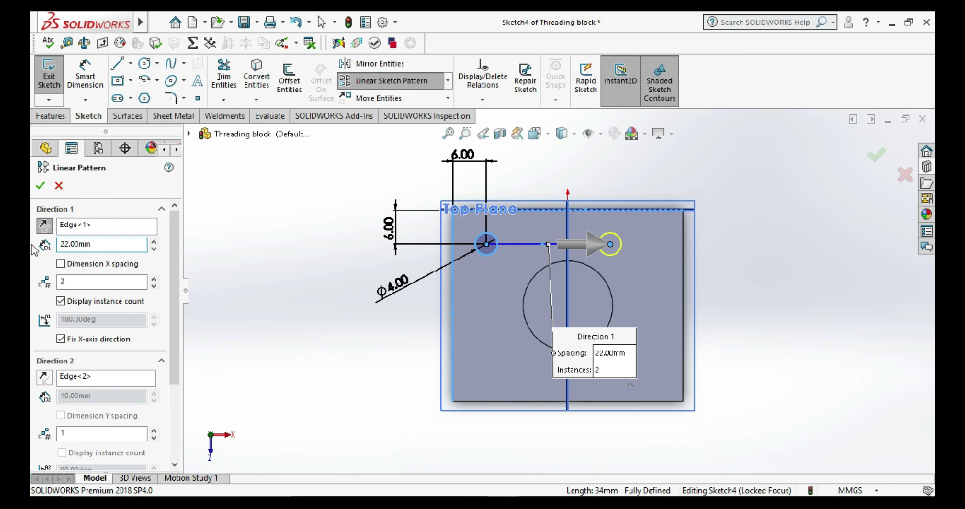
pyautogui.moveTo(68, 247); pyautogui.dragTo(59, 253)
pyautogui.write('32')
pyautogui.press('Return')
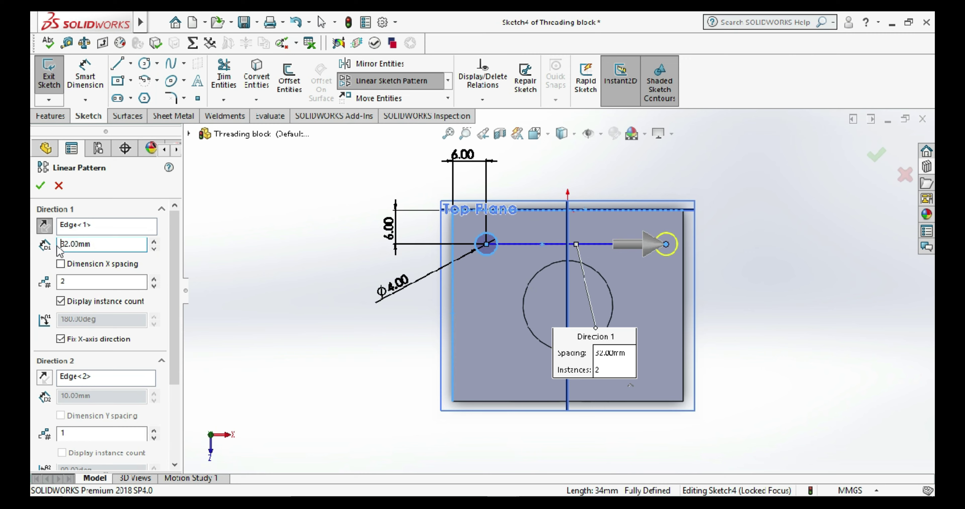
pyautogui.doubleClick(100, 247)
pyautogui.write('34')
pyautogui.press('Return')
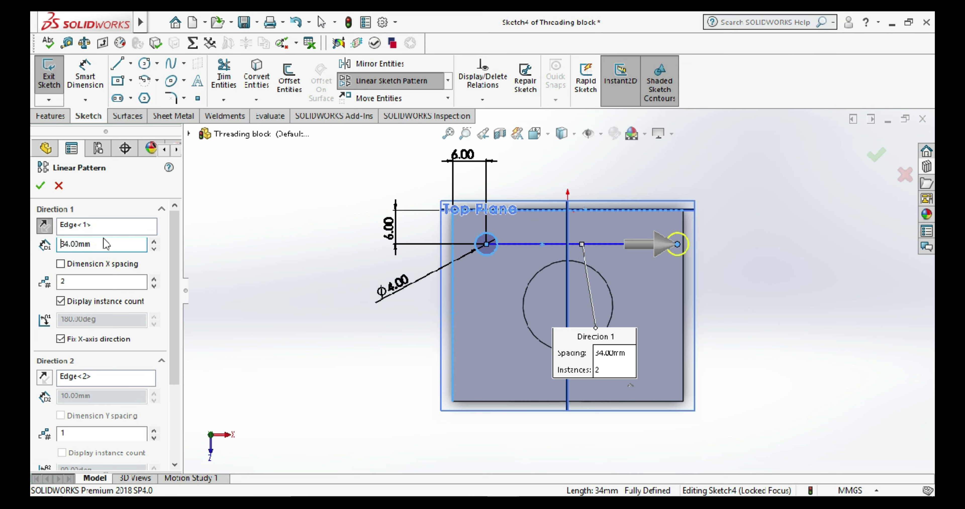
pyautogui.doubleClick(98, 244)
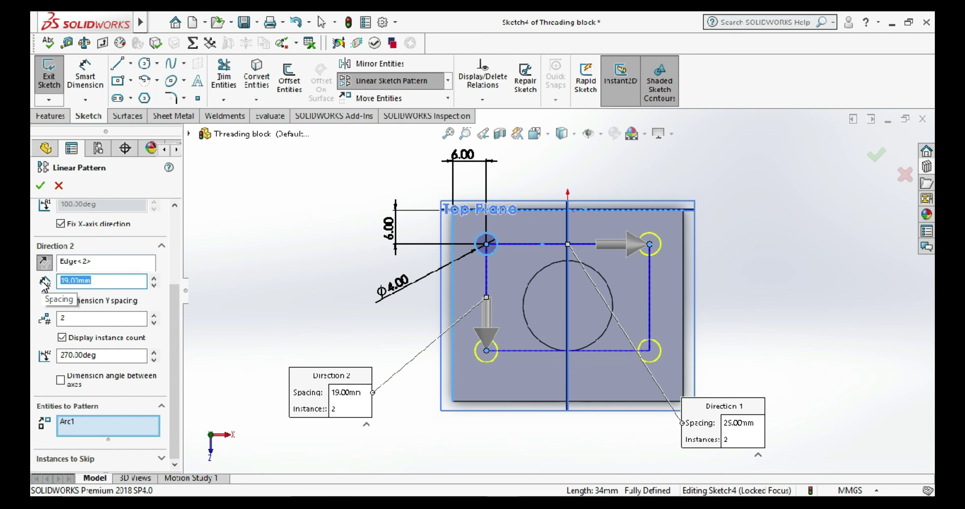
pyautogui.write('22')
pyautogui.press('Return')
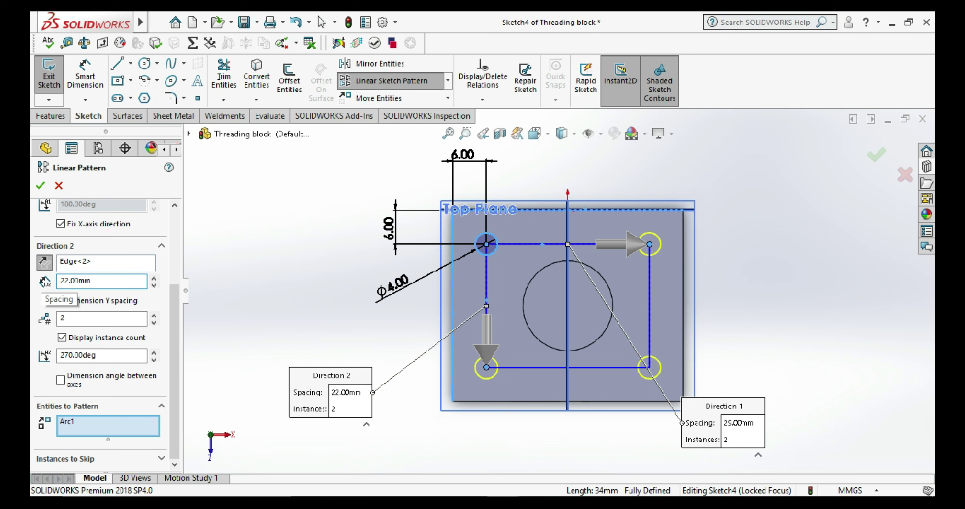
pyautogui.click(41, 185)
pyautogui.click(85, 77)
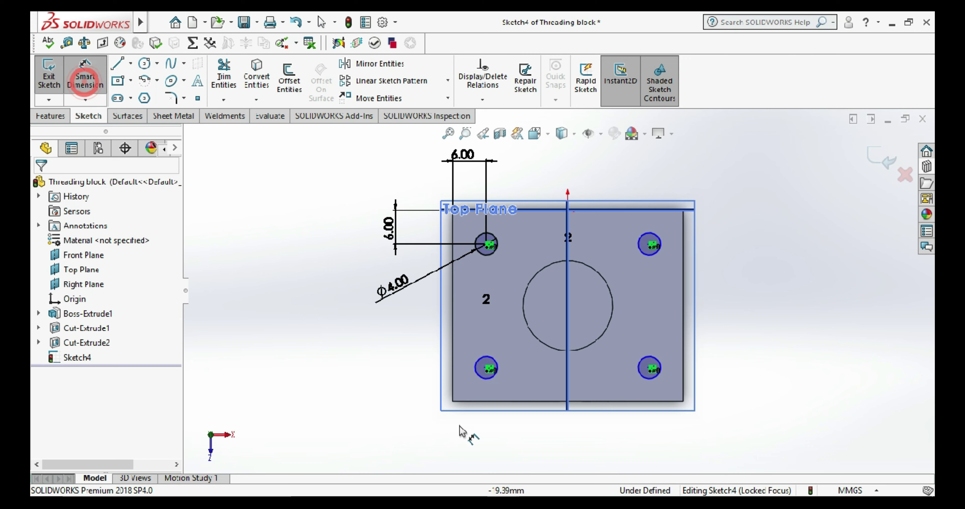
# - Dimension the lower-left hole centre 6 mm above the block's bottom edge
pyautogui.click(487, 367)
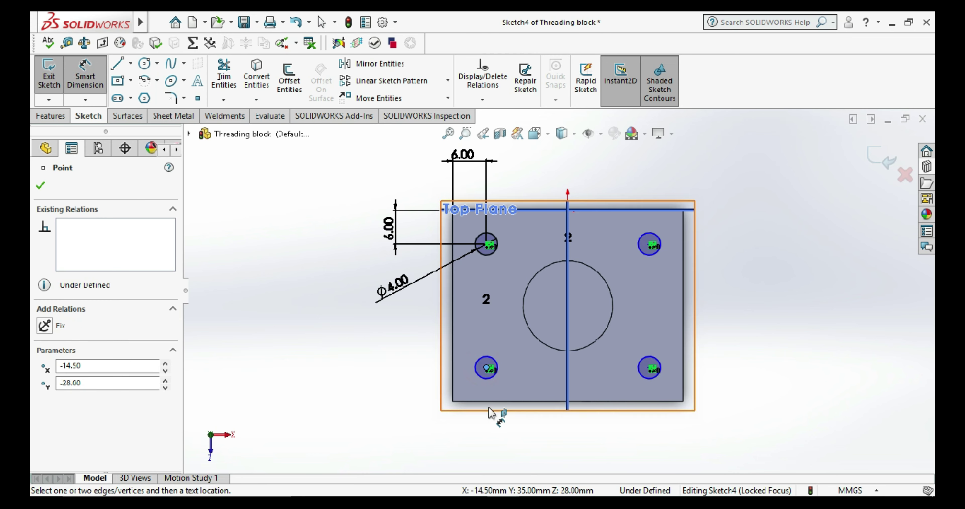
pyautogui.click(488, 401)
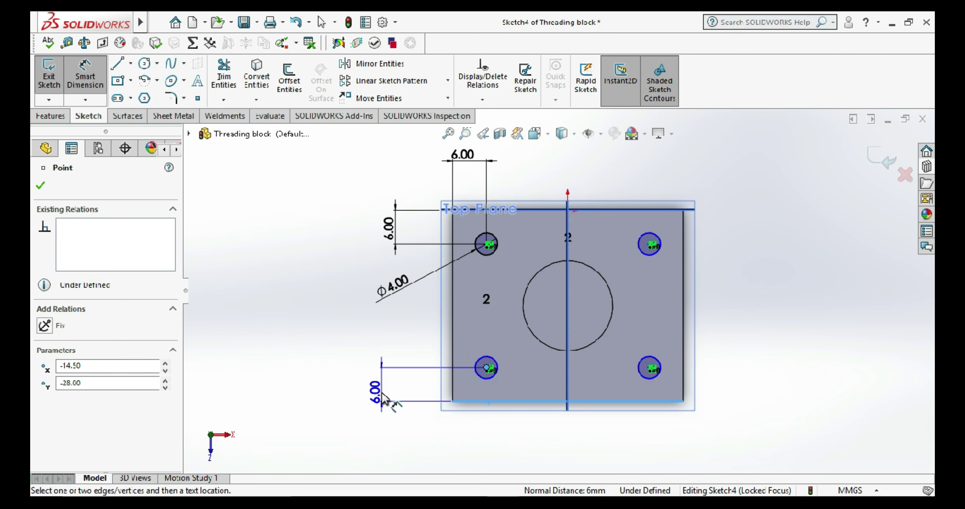
pyautogui.click(384, 398)
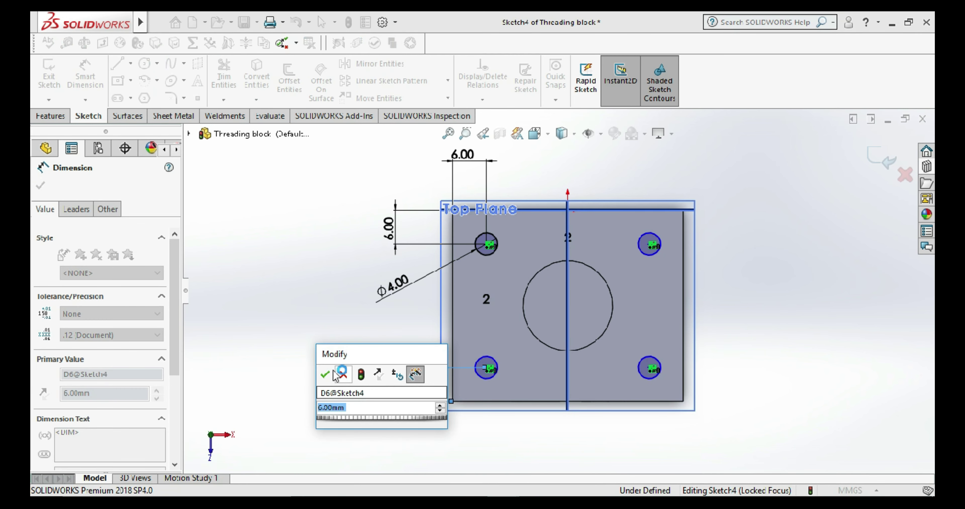
pyautogui.click(332, 369)
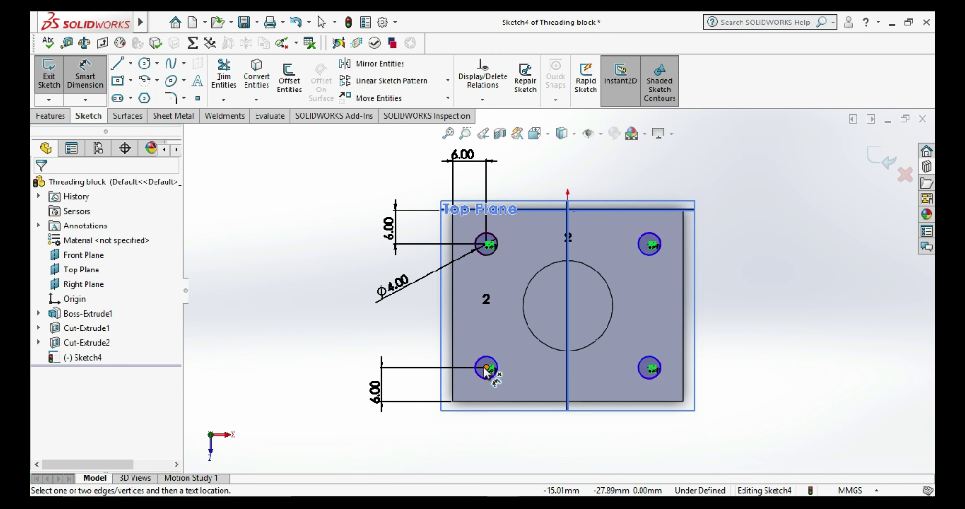
# - Add a 22 mm vertical spacing dimension between the two left hole centres
pyautogui.click(486, 368)
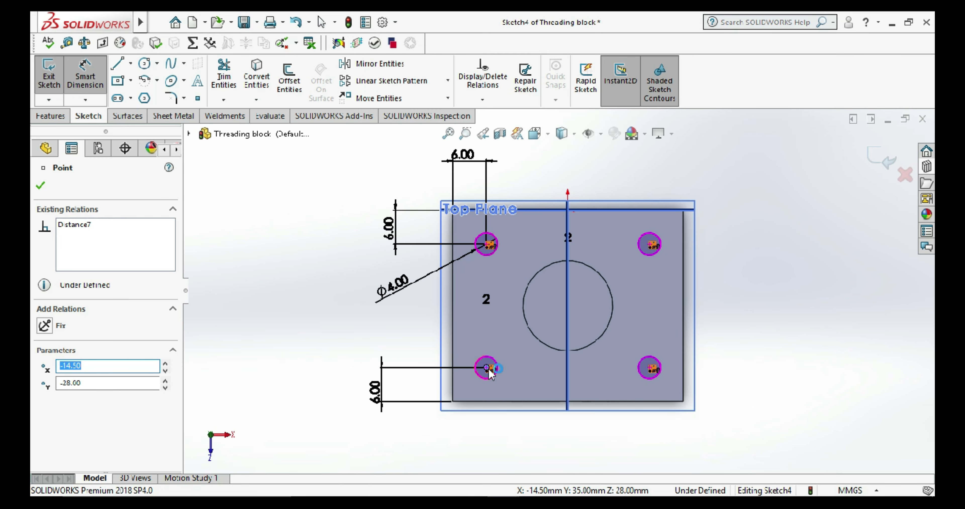
pyautogui.scroll(-5, 483, 242)
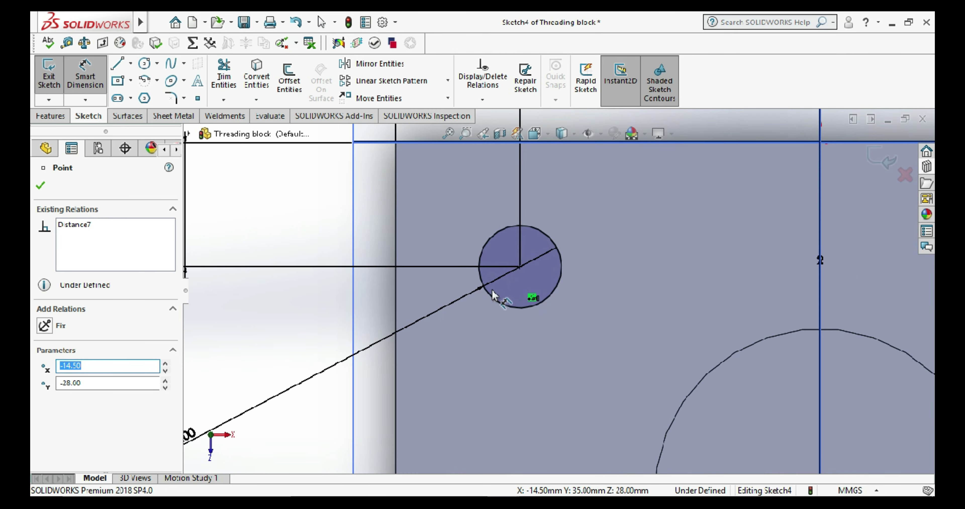
pyautogui.click(521, 266)
pyautogui.scroll(-2, 300, 371)
pyautogui.scroll(-1, 312, 382)
pyautogui.scroll(-2, 314, 381)
pyautogui.scroll(2, 319, 384)
pyautogui.scroll(2, 332, 392)
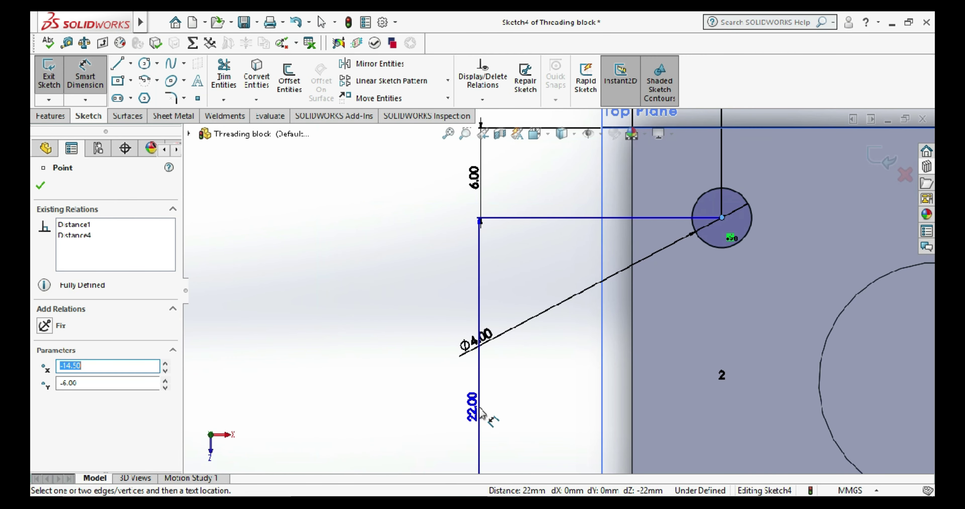
pyautogui.click(480, 411)
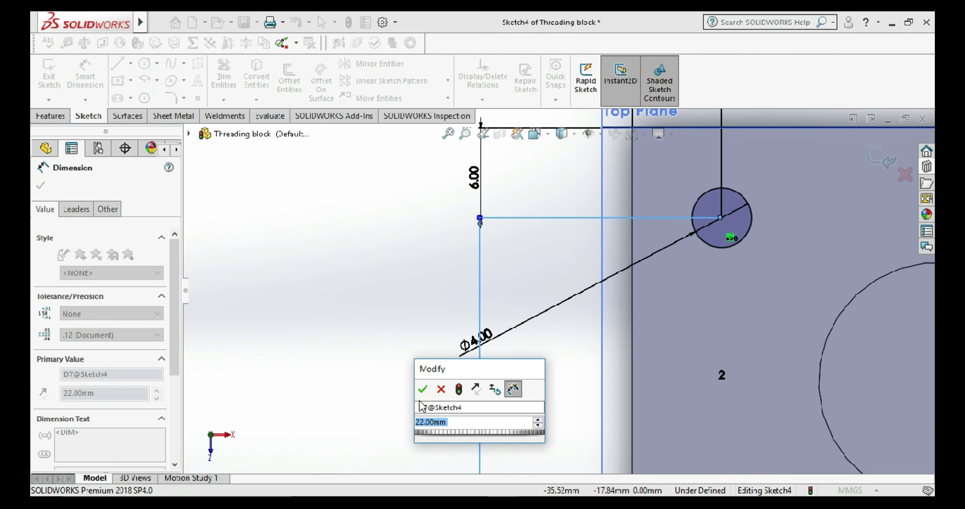
pyautogui.click(426, 394)
pyautogui.scroll(3, 615, 295)
pyautogui.scroll(-2, 615, 295)
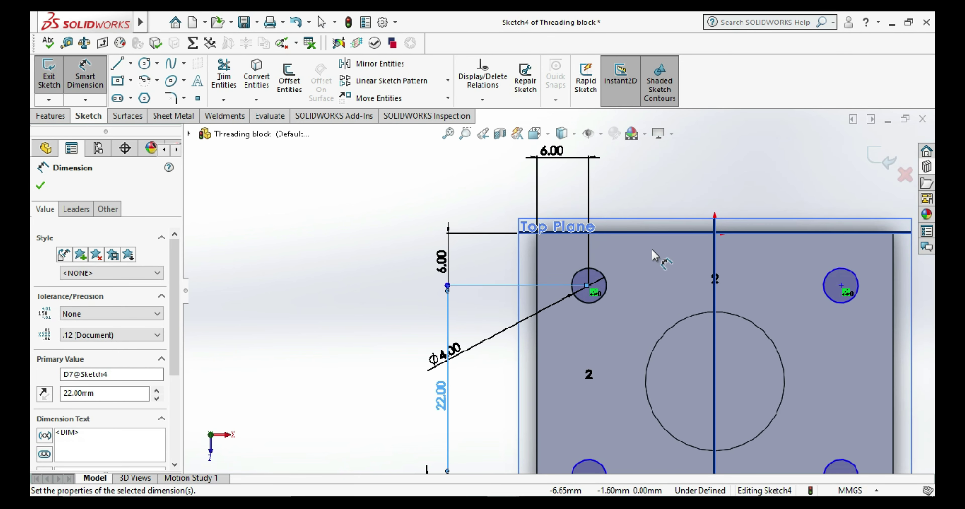
# - Dimension the two top hole centres 29 mm apart
pyautogui.click(588, 286)
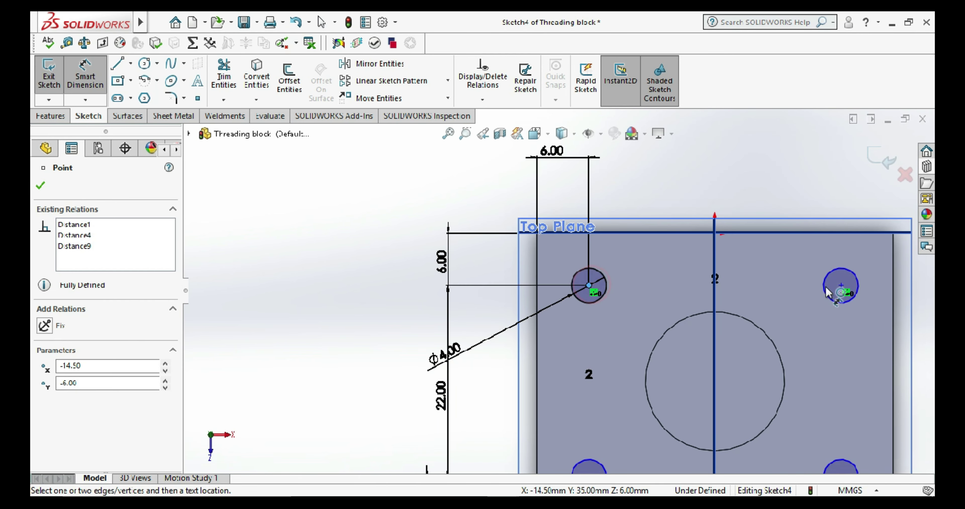
pyautogui.click(841, 286)
pyautogui.click(757, 169)
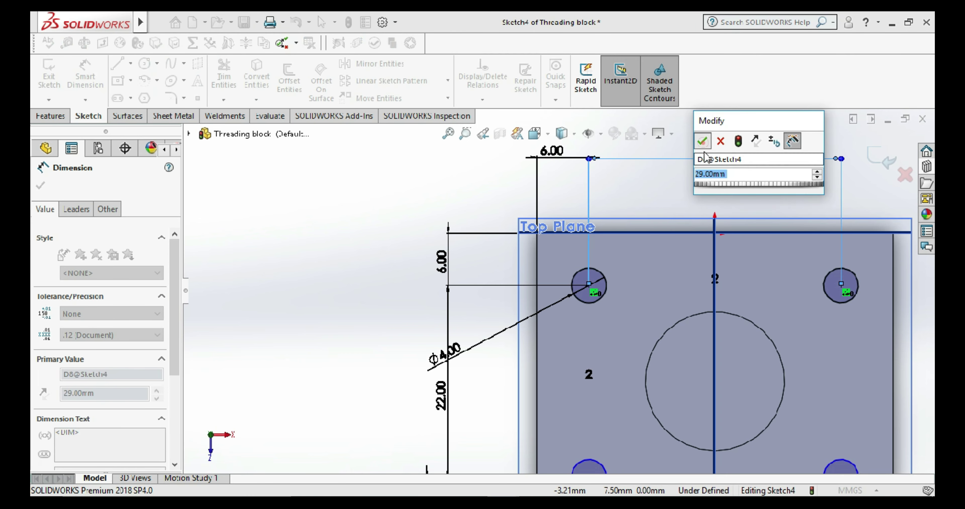
pyautogui.click(702, 141)
pyautogui.click(333, 262)
# - Add a Vertical relation between the bottom-left and top-left hole centre points
pyautogui.scroll(3, 550, 299)
pyautogui.click(575, 292)
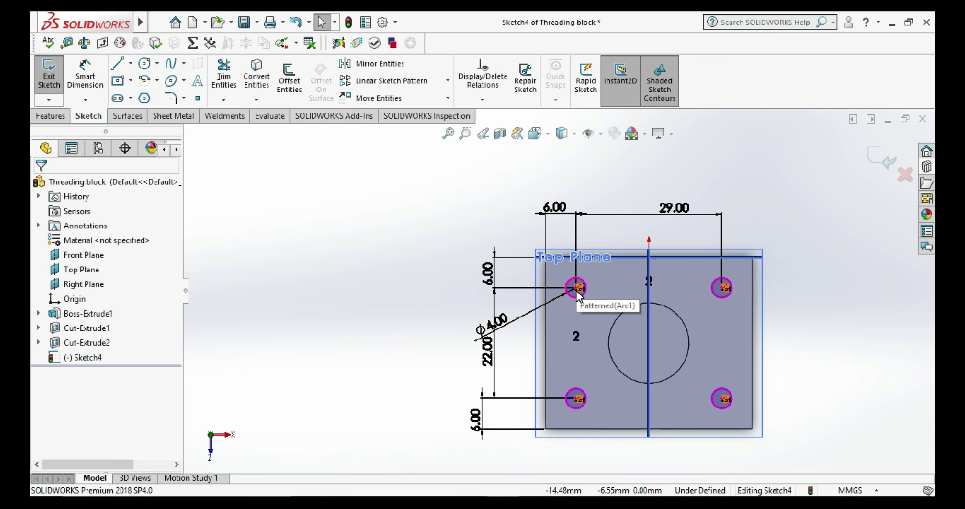
pyautogui.scroll(-3, 577, 400)
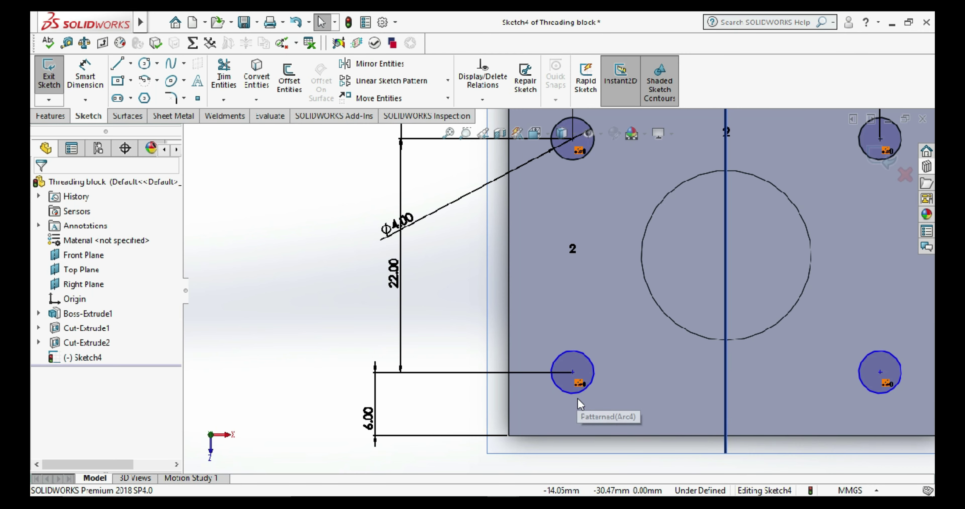
pyautogui.click(572, 373)
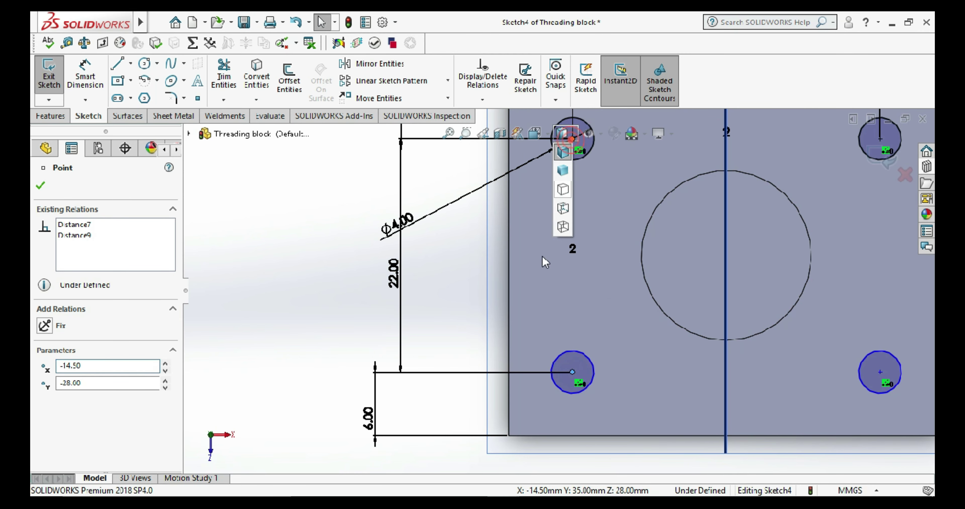
pyautogui.scroll(3, 522, 282)
pyautogui.scroll(-2, 659, 133)
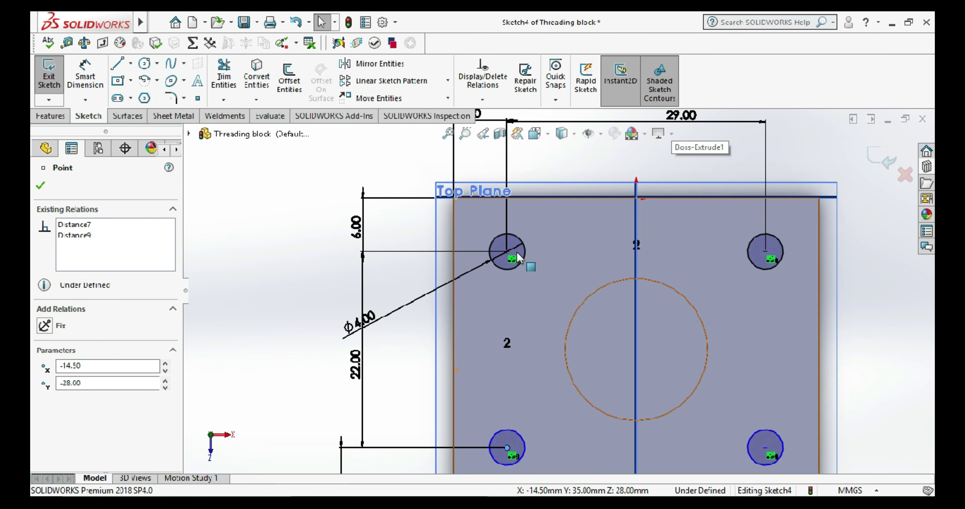
pyautogui.keyDown('ctrl'); pyautogui.click(507, 251); pyautogui.keyUp('ctrl')
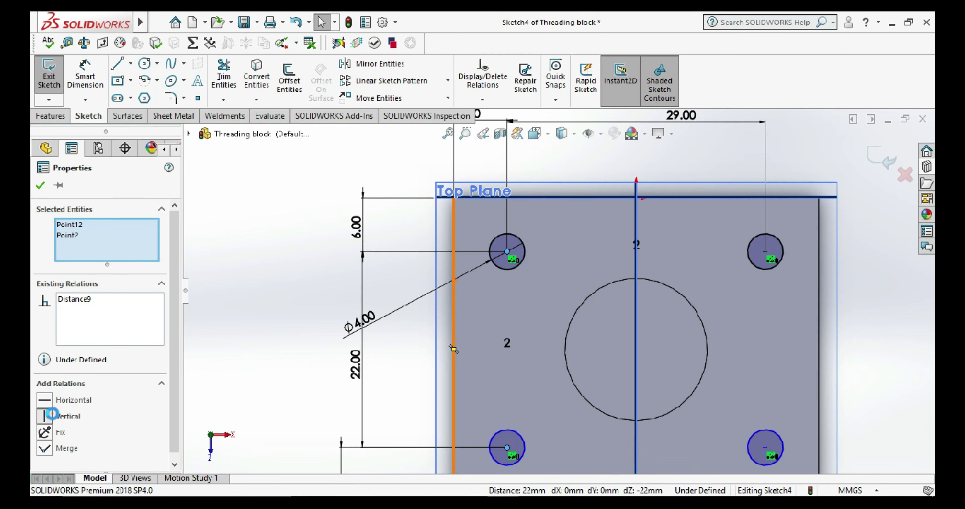
pyautogui.click(55, 417)
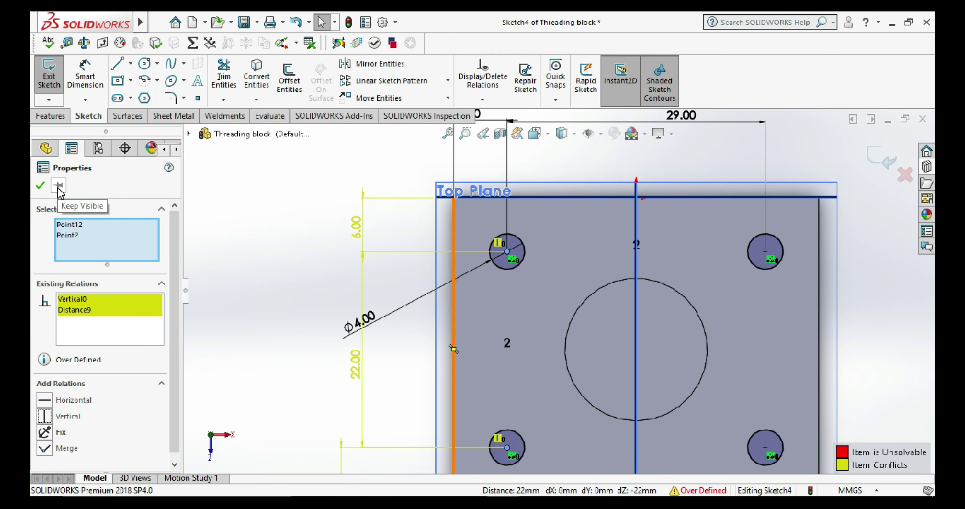
# - Delete the conflicting Distance9 relation and exit the fully defined Sketch4
pyautogui.click(95, 310)
pyautogui.click(93, 299)
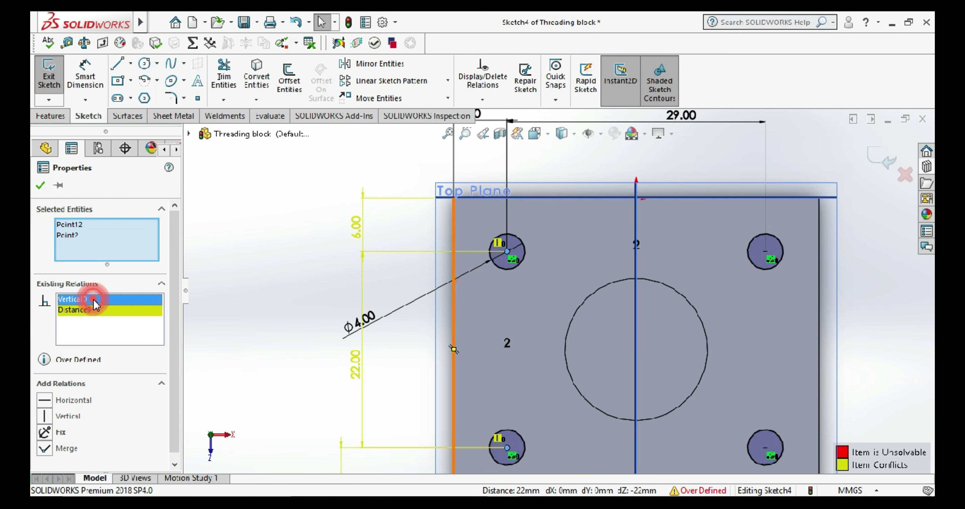
pyautogui.click(94, 311)
pyautogui.press('Delete')
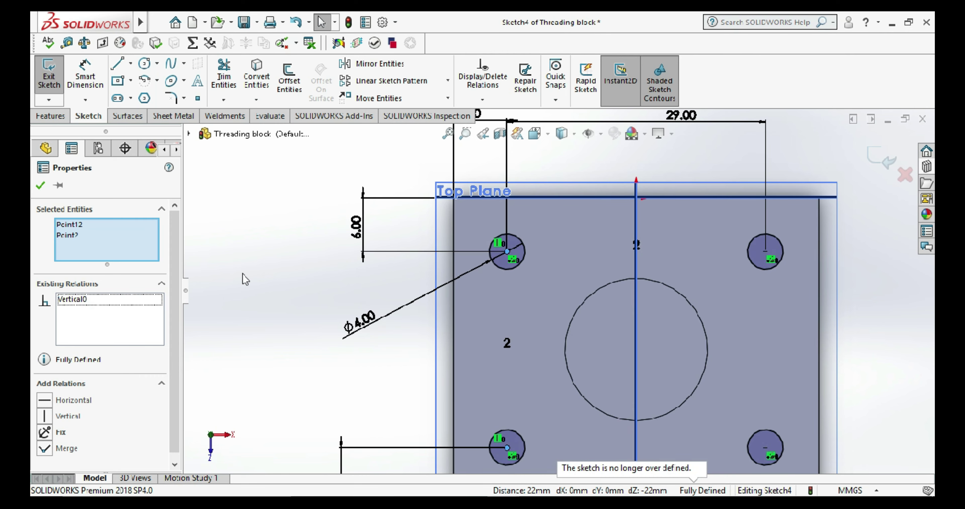
pyautogui.click(243, 274)
pyautogui.scroll(3, 358, 304)
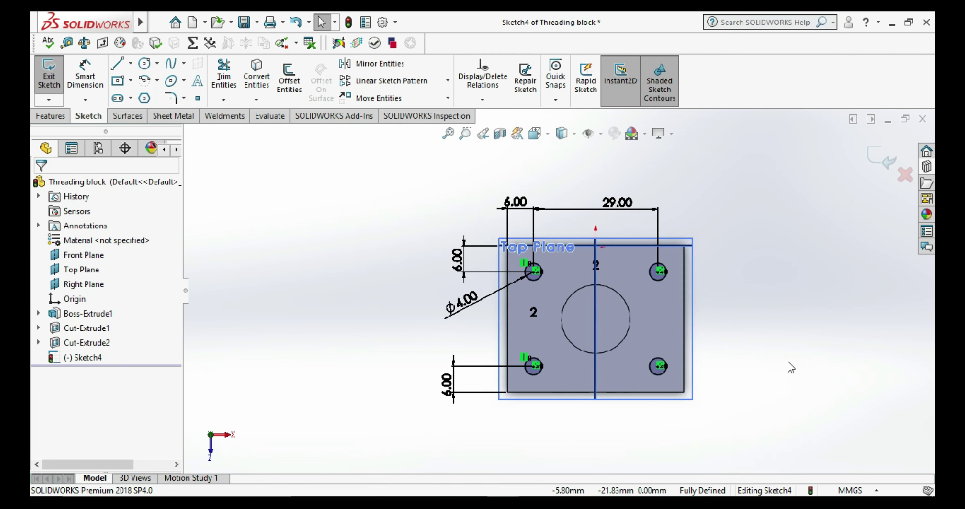
pyautogui.keyDown('ctrl'); pyautogui.moveTo(789, 366); pyautogui.dragTo(629, 326, button='middle'); pyautogui.keyUp('ctrl')
pyautogui.click(49, 78)
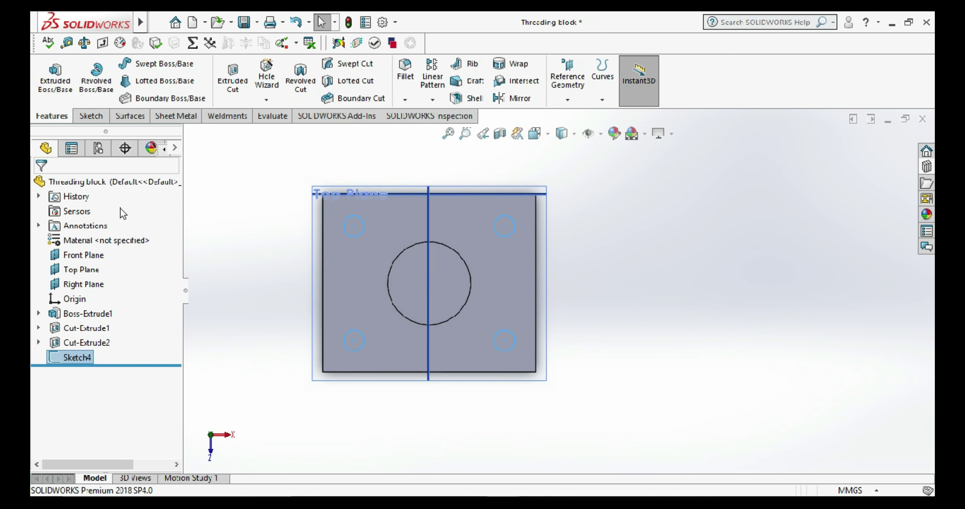
# - Cut the four Ø4 holes 10 mm blind as Cut-Extrude3 and save the Threading block
pyautogui.click(232, 79)
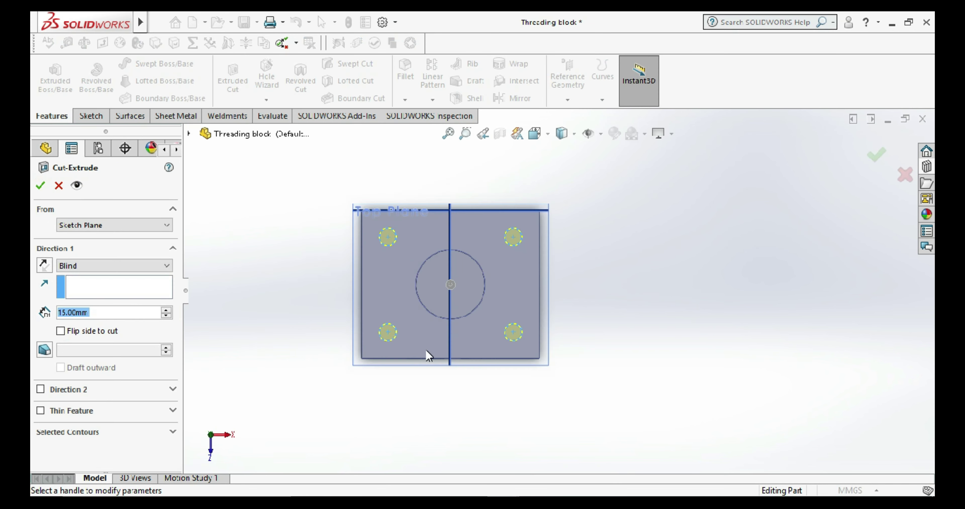
pyautogui.click(93, 315)
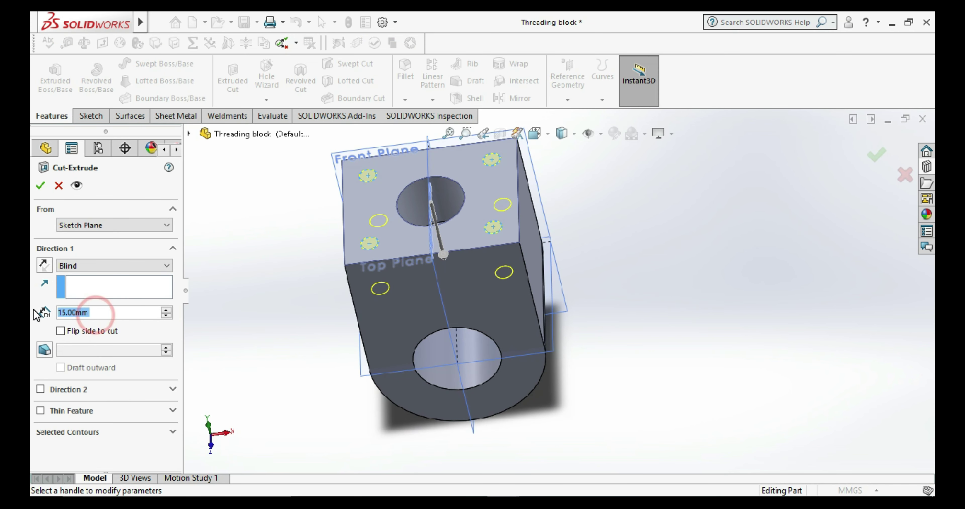
pyautogui.write('40')
pyautogui.press('Return')
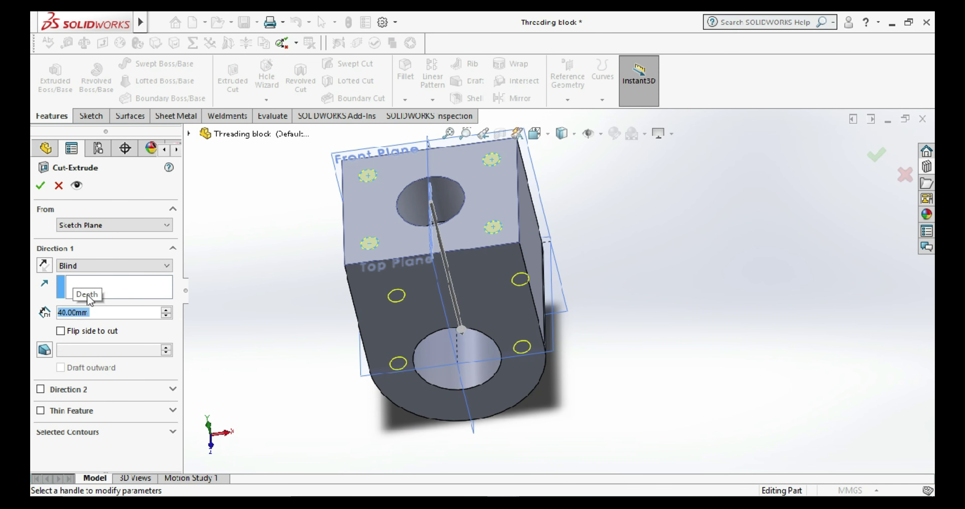
pyautogui.write('10')
pyautogui.press('Return')
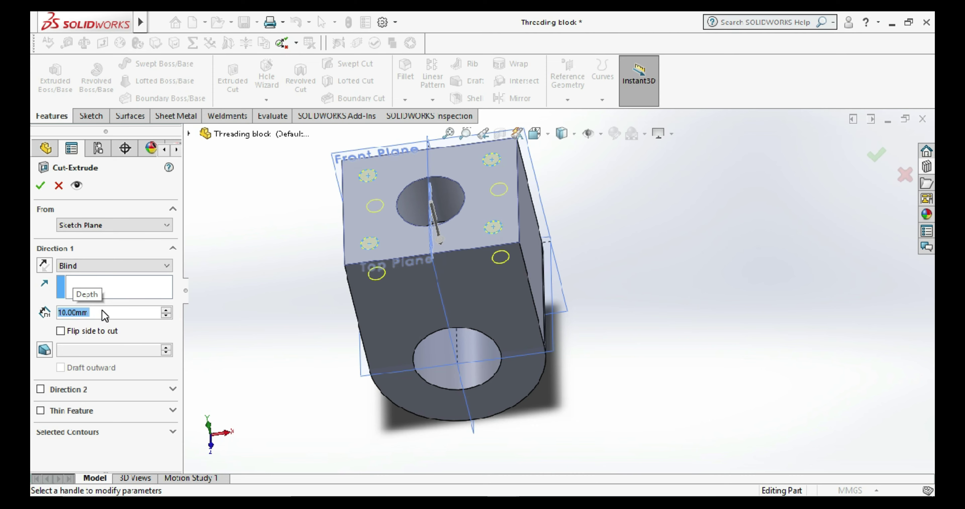
pyautogui.click(41, 187)
pyautogui.moveTo(451, 262)
pyautogui.mouseDown(button='middle')
pyautogui.moveTo(657, 259)
pyautogui.moveTo(658, 213)
pyautogui.moveTo(675, 265)
pyautogui.mouseUp(button='middle')
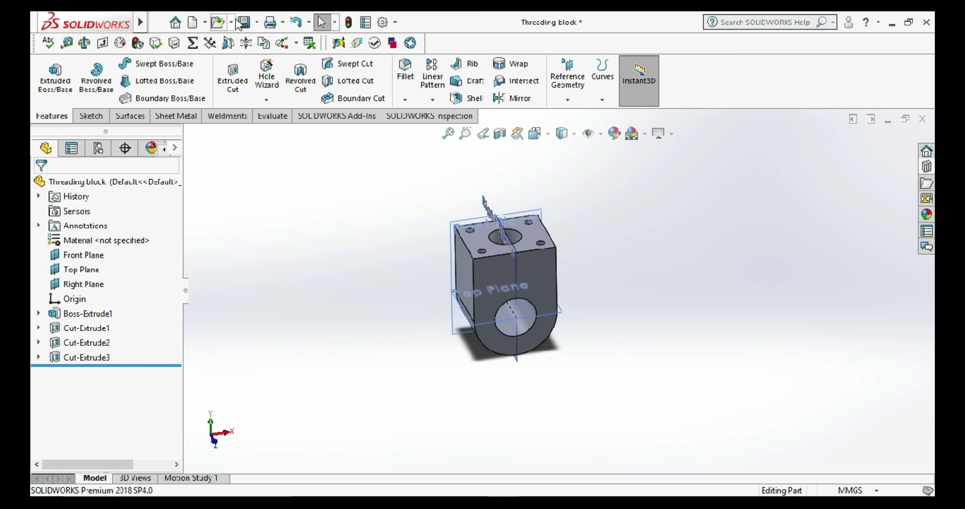
pyautogui.click(245, 23)
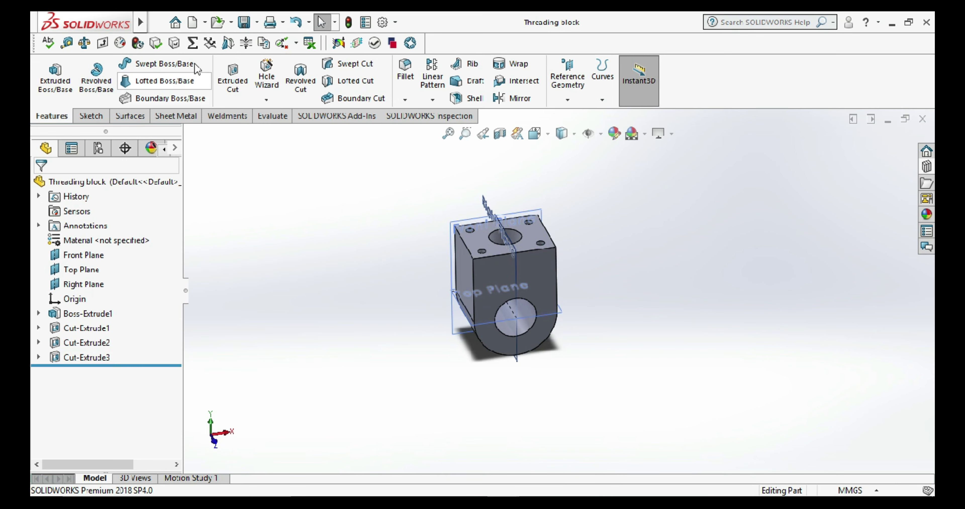
pyautogui.click(191, 22)
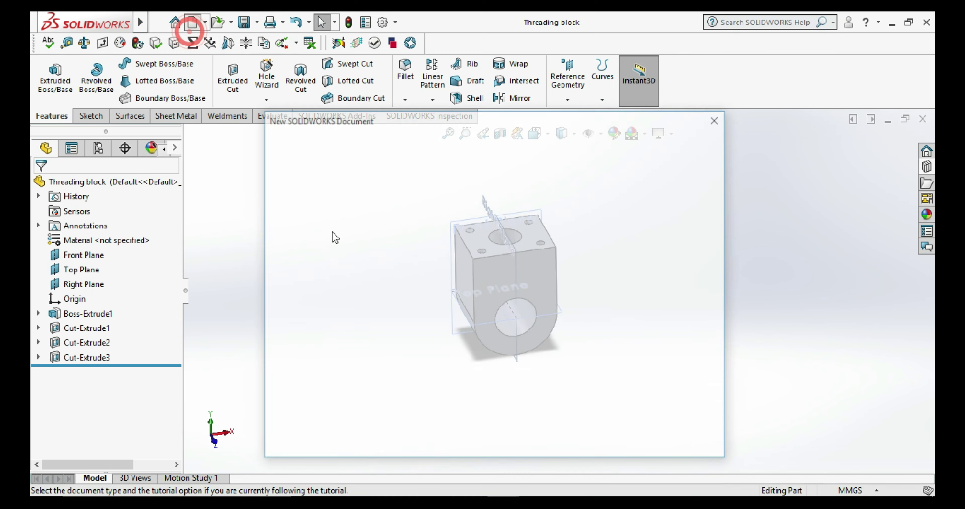
# - Insert the Threading block component and drop it into the main plate's U-slot
pyautogui.click(718, 119)
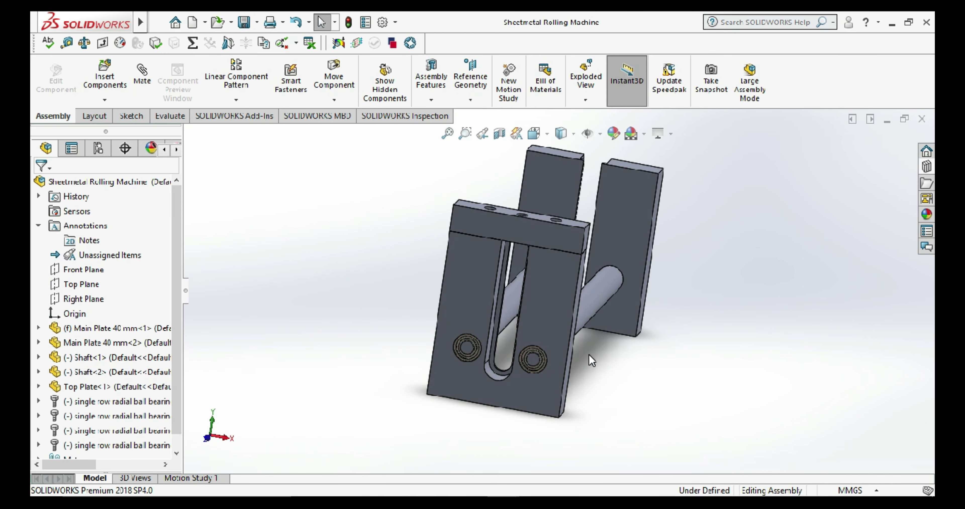
pyautogui.click(99, 80)
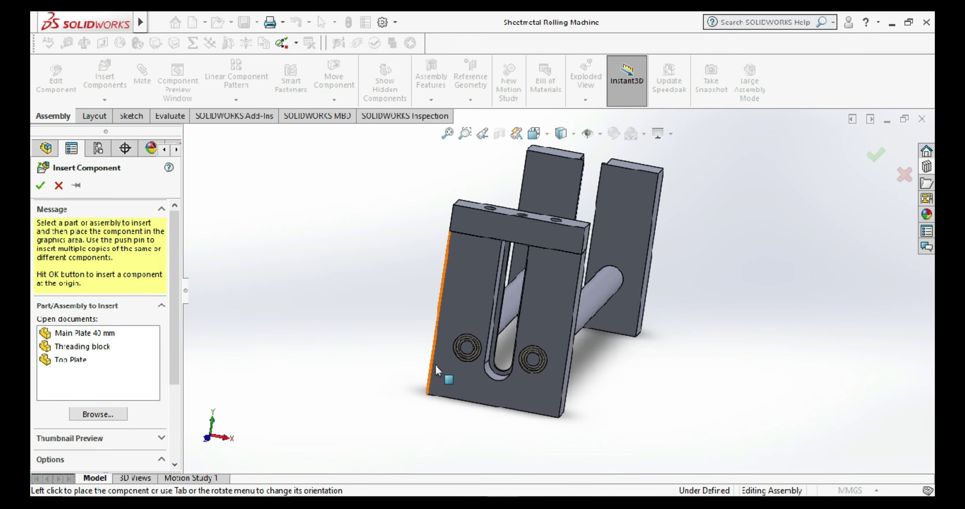
pyautogui.click(80, 347)
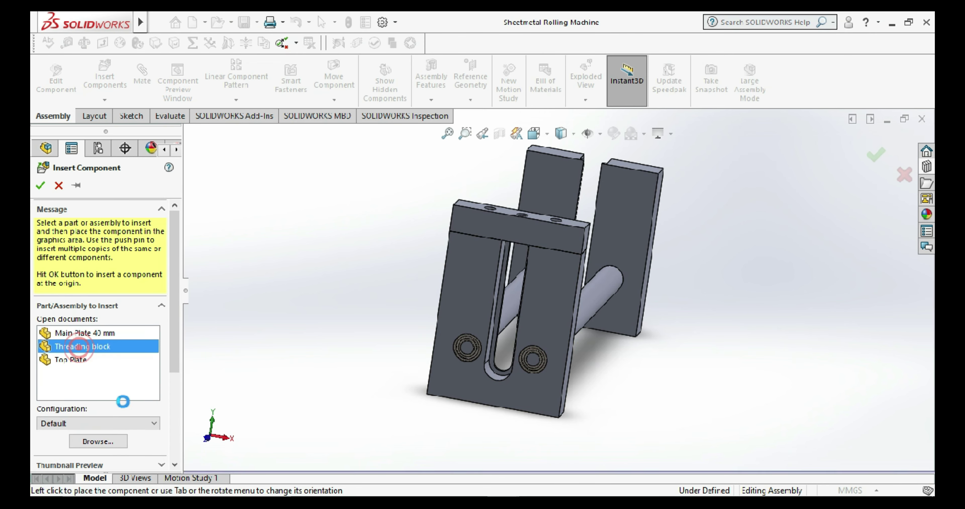
pyautogui.scroll(-3, 523, 368)
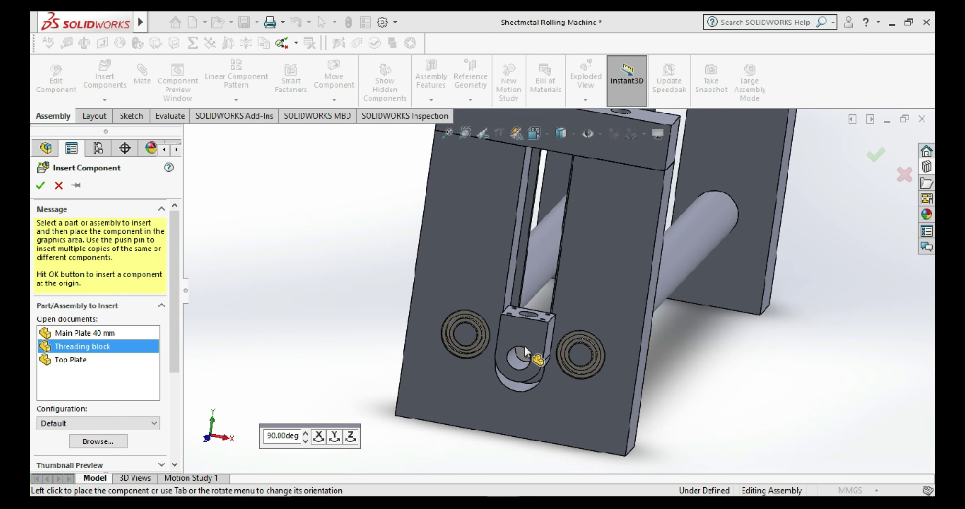
pyautogui.click(523, 369)
pyautogui.scroll(-1, 554, 340)
pyautogui.scroll(-2, 555, 340)
pyautogui.moveTo(554, 340); pyautogui.dragTo(807, 409, button='middle')
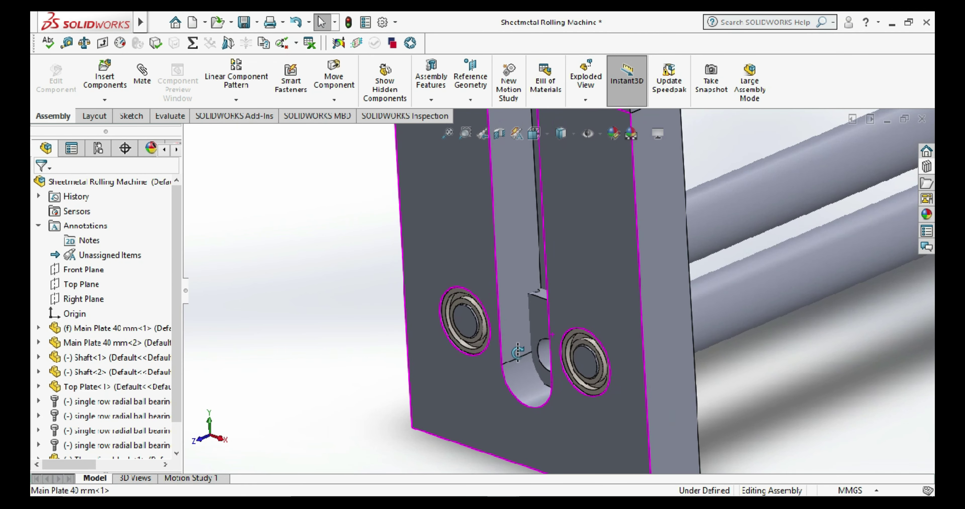
pyautogui.click(142, 75)
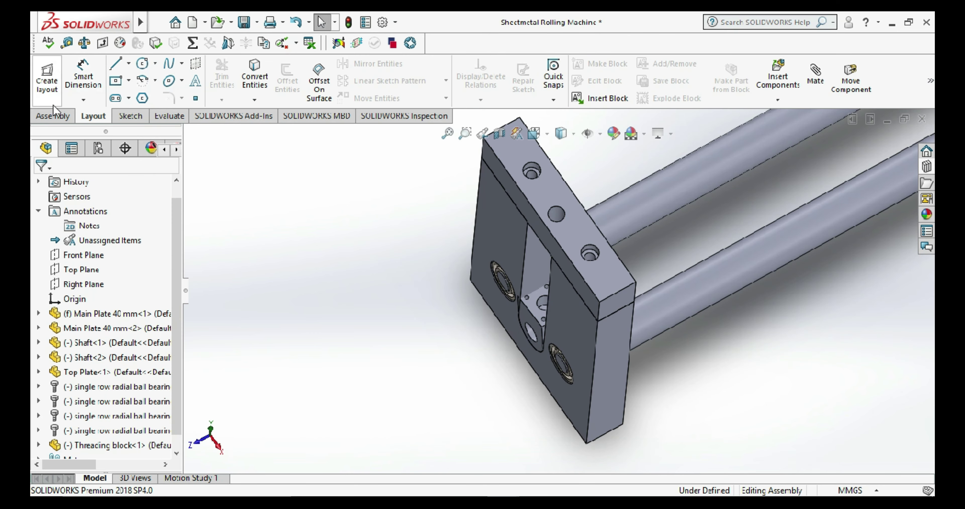
pyautogui.click(51, 119)
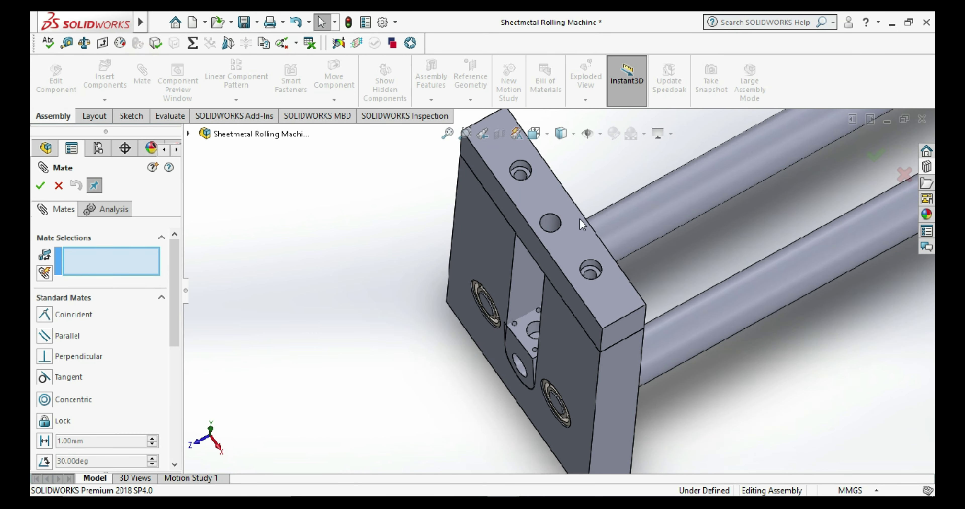
# - Mate the Top Plate face parallel to the Threading block face and slide the block down the slot
pyautogui.click(554, 220)
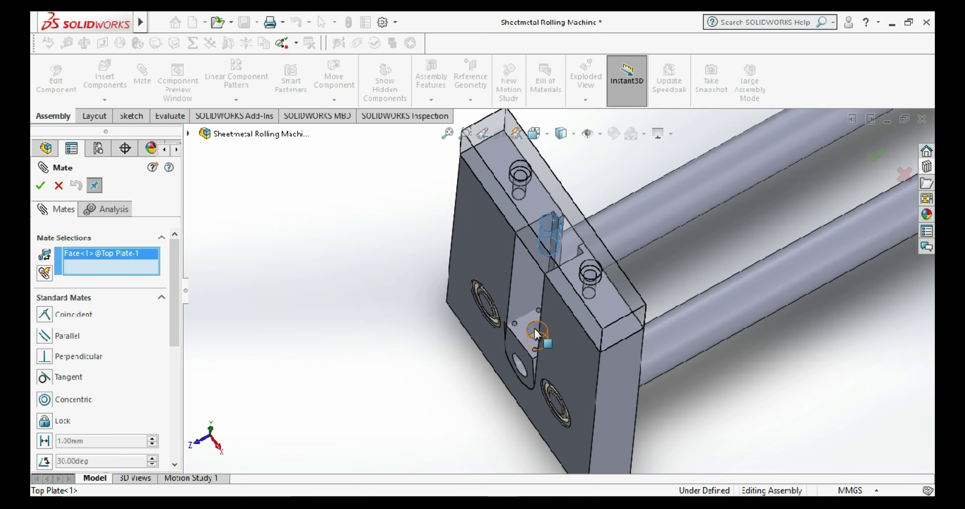
pyautogui.click(596, 385)
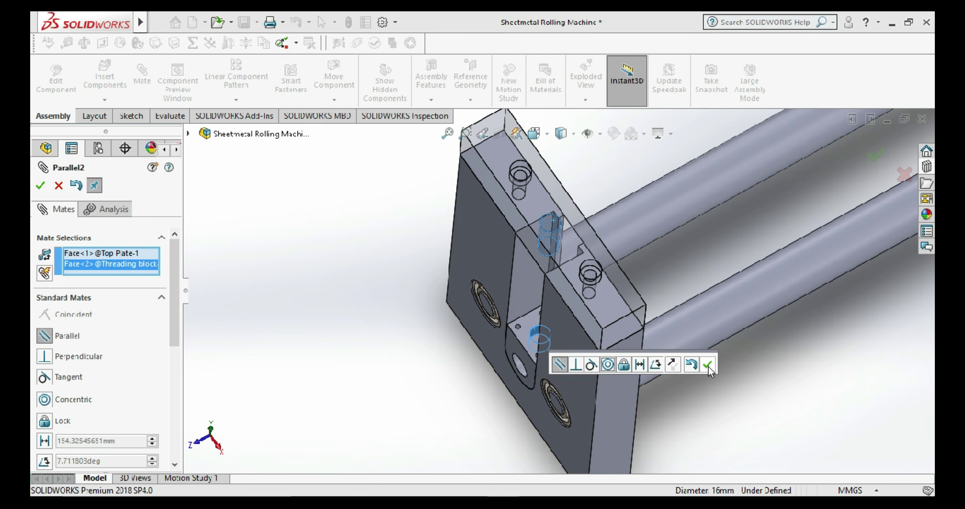
pyautogui.click(707, 364)
pyautogui.click(44, 189)
pyautogui.moveTo(581, 217); pyautogui.dragTo(554, 286)
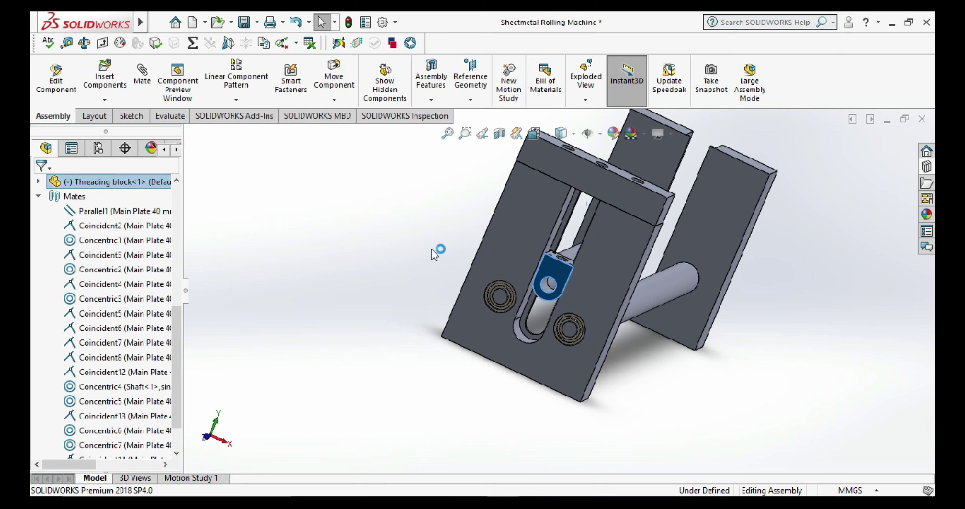
pyautogui.click(431, 242)
# - Zoom in on the Threading block and select it with the Measure tool
pyautogui.scroll(-5, 558, 255)
pyautogui.scroll(3, 542, 271)
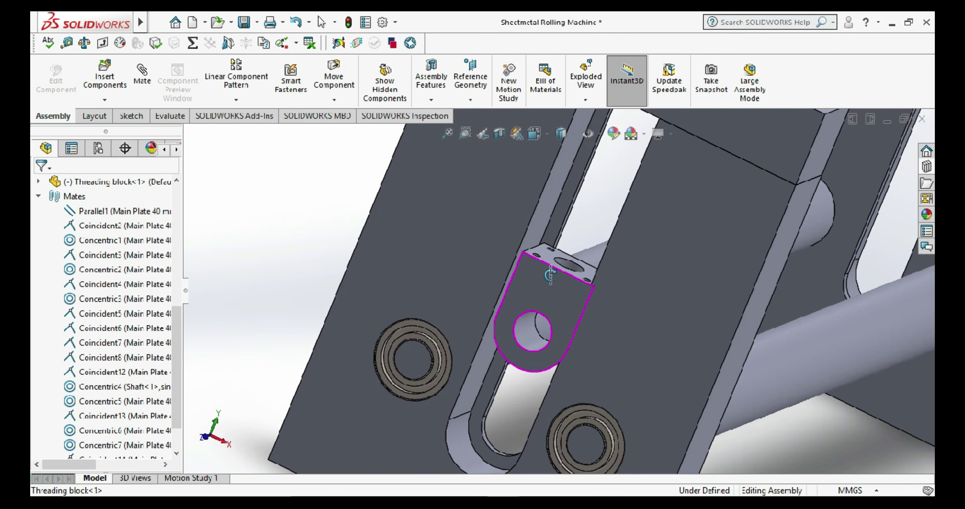
pyautogui.moveTo(552, 277); pyautogui.dragTo(586, 307, button='middle')
pyautogui.scroll(-3, 587, 306)
pyautogui.scroll(3, 586, 307)
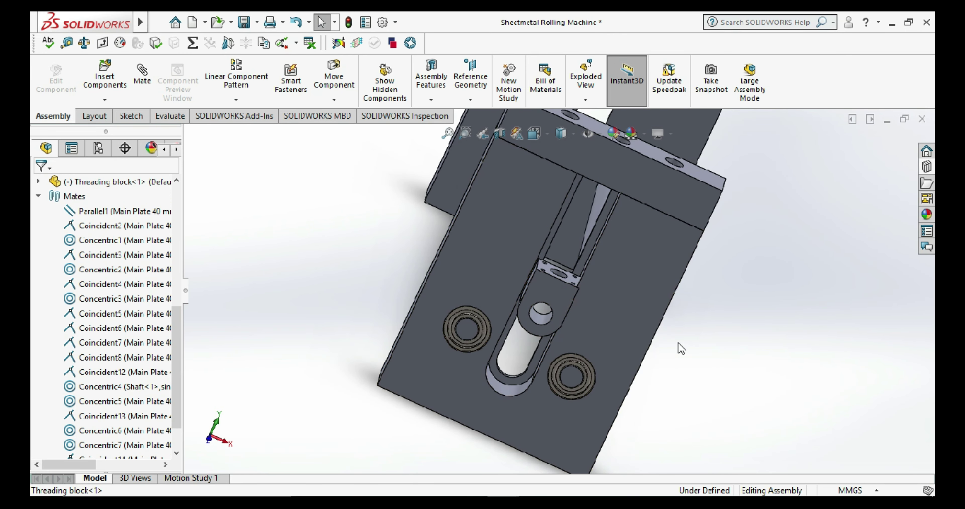
pyautogui.scroll(-3, 582, 297)
pyautogui.moveTo(544, 300); pyautogui.dragTo(530, 300, button='middle')
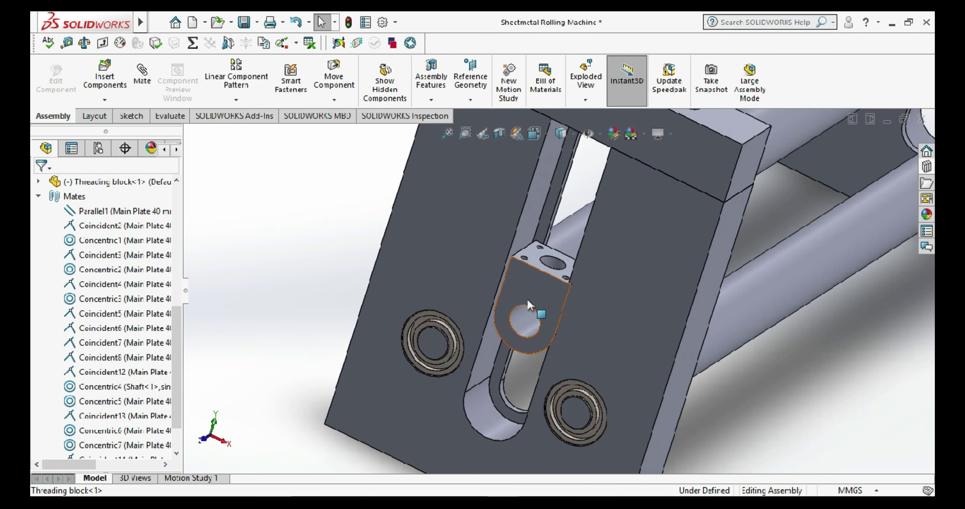
pyautogui.click(530, 300)
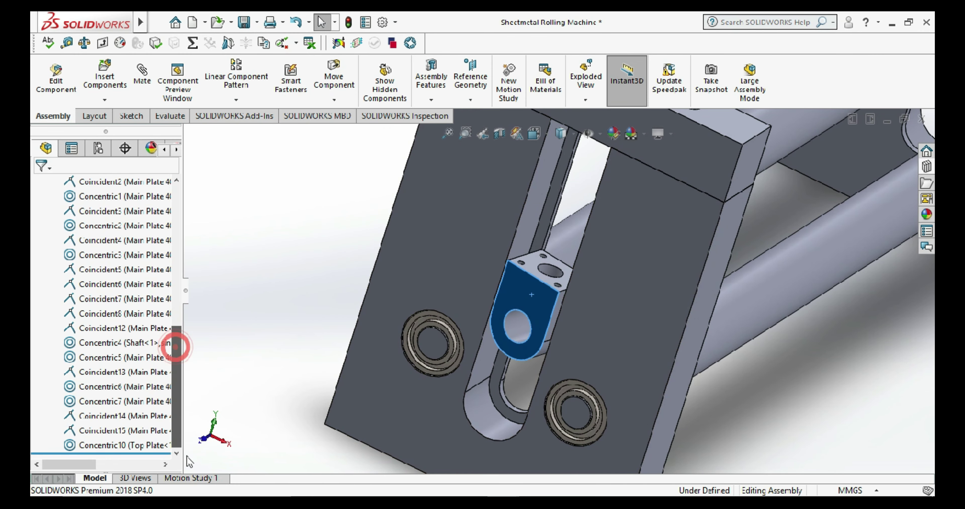
pyautogui.scroll(-3, 718, 267)
pyautogui.scroll(1, 500, 256)
pyautogui.scroll(3, 500, 256)
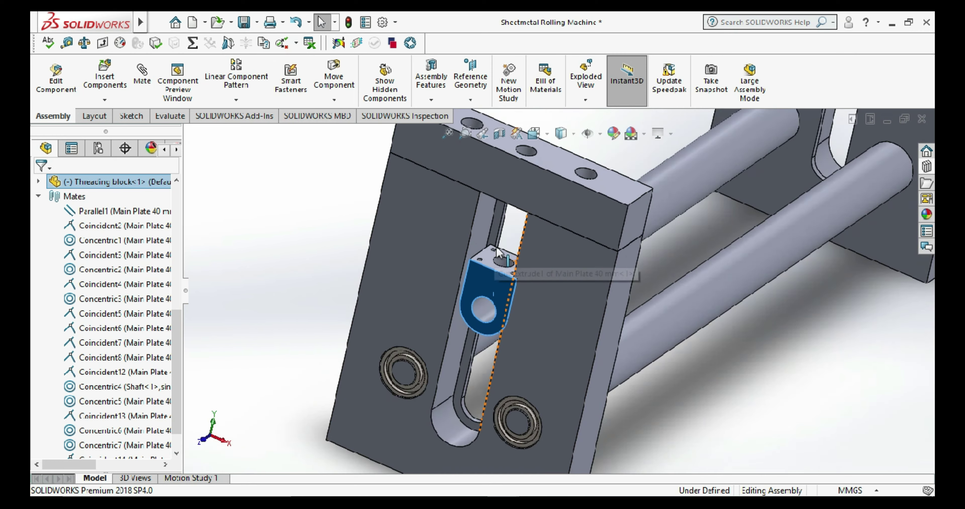
pyautogui.scroll(-3, 500, 257)
pyautogui.scroll(-3, 483, 279)
pyautogui.rightClick(530, 194)
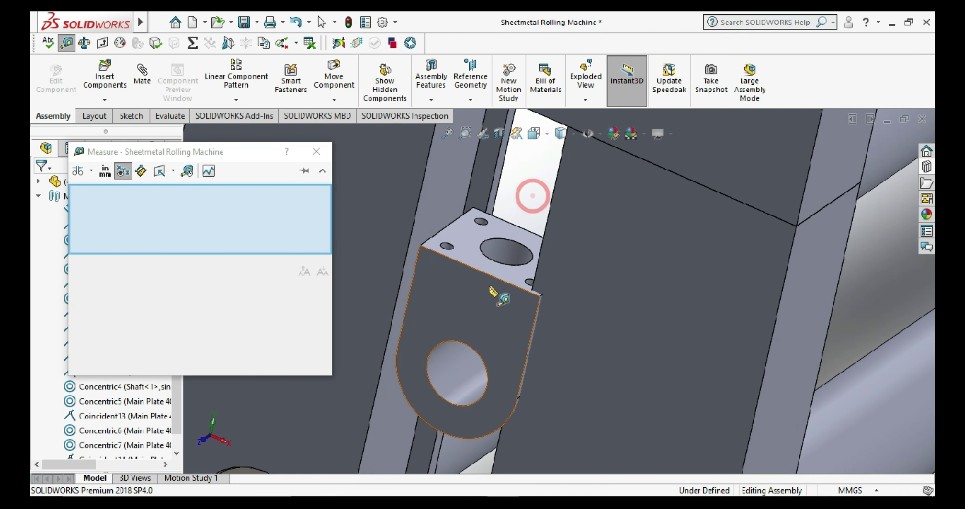
# - Measure the block's top edge and the Main Plate face area (3044.35 mm²)
pyautogui.click(493, 279)
pyautogui.scroll(3, 500, 292)
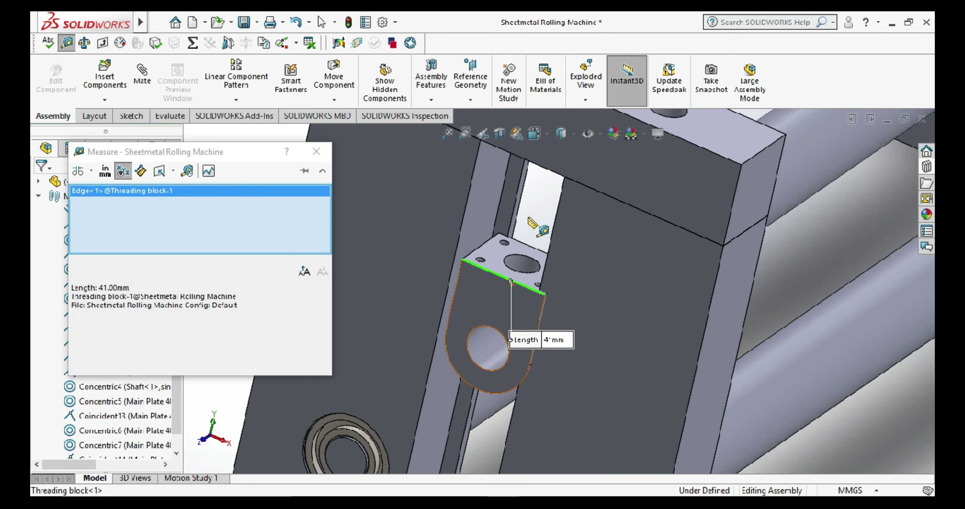
pyautogui.rightClick(528, 215)
pyautogui.click(470, 209)
pyautogui.scroll(-3, 609, 321)
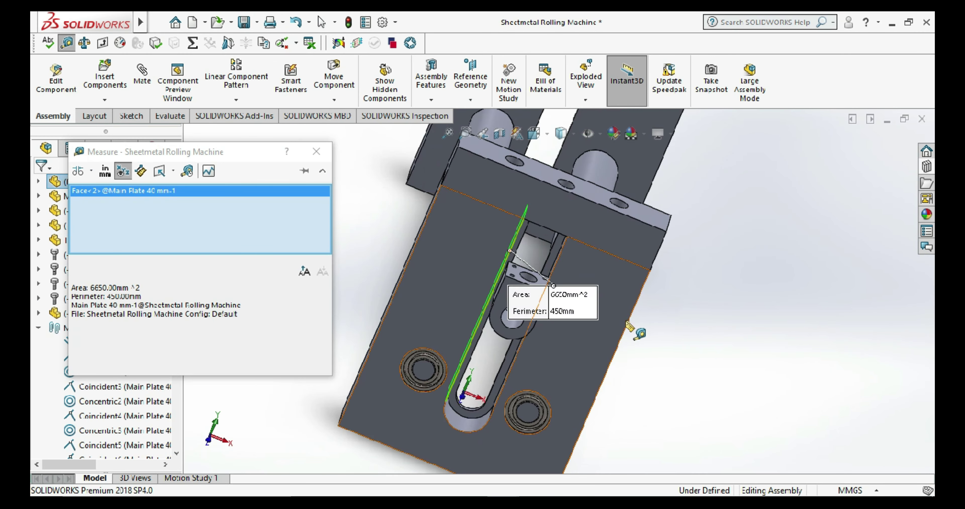
pyautogui.press('Escape')
# - Add a 0.5 mm distance mate between the Main Plate face and the Threading block face
pyautogui.scroll(3, 663, 351)
pyautogui.scroll(-3, 543, 270)
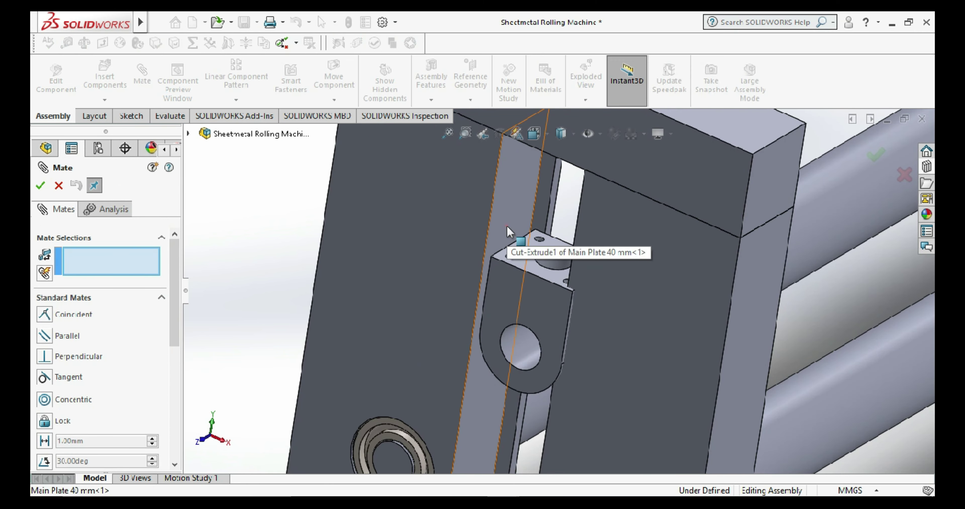
pyautogui.click(514, 234)
pyautogui.click(536, 303)
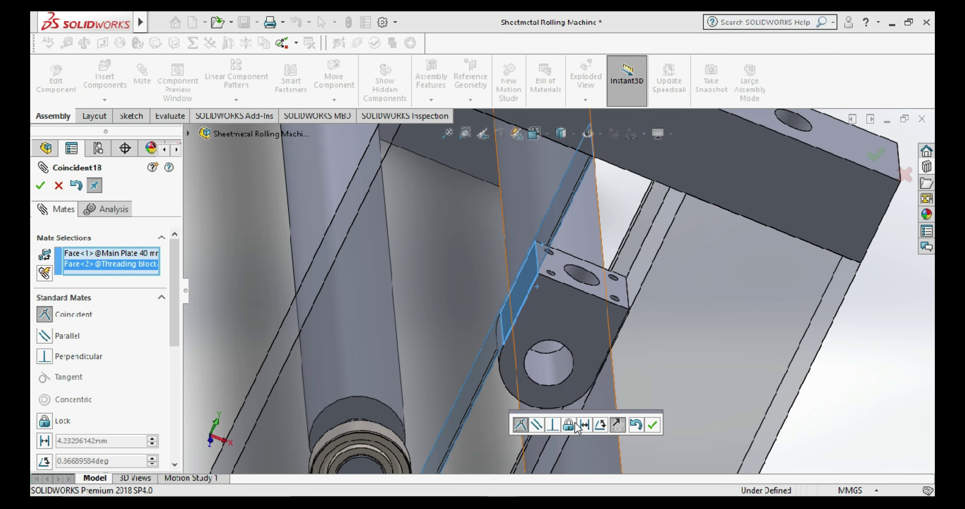
pyautogui.click(586, 425)
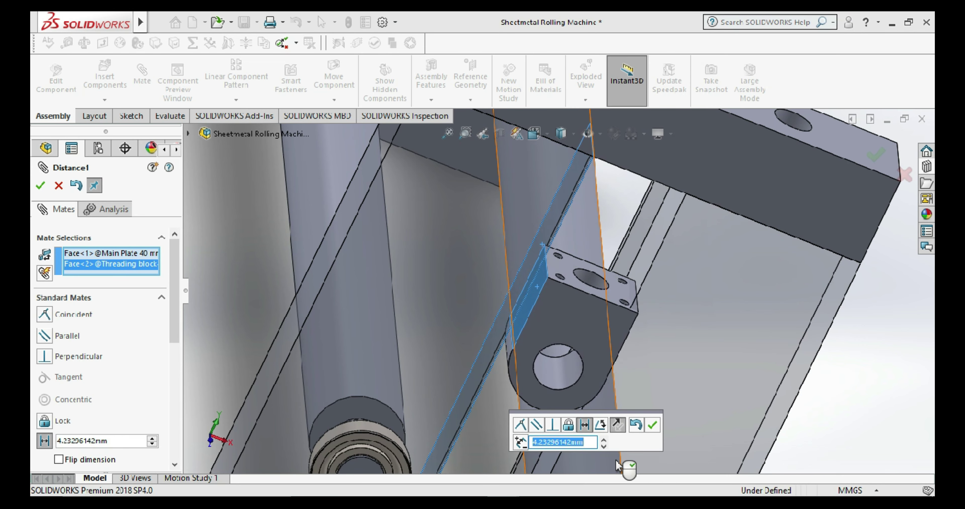
pyautogui.write('0.5')
pyautogui.press('Return')
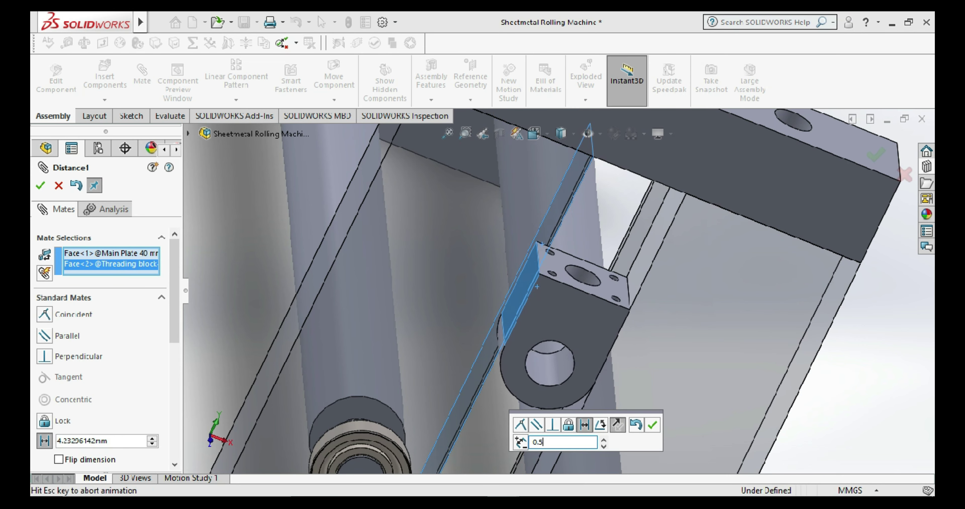
pyautogui.moveTo(635, 427); pyautogui.dragTo(569, 269, button='middle')
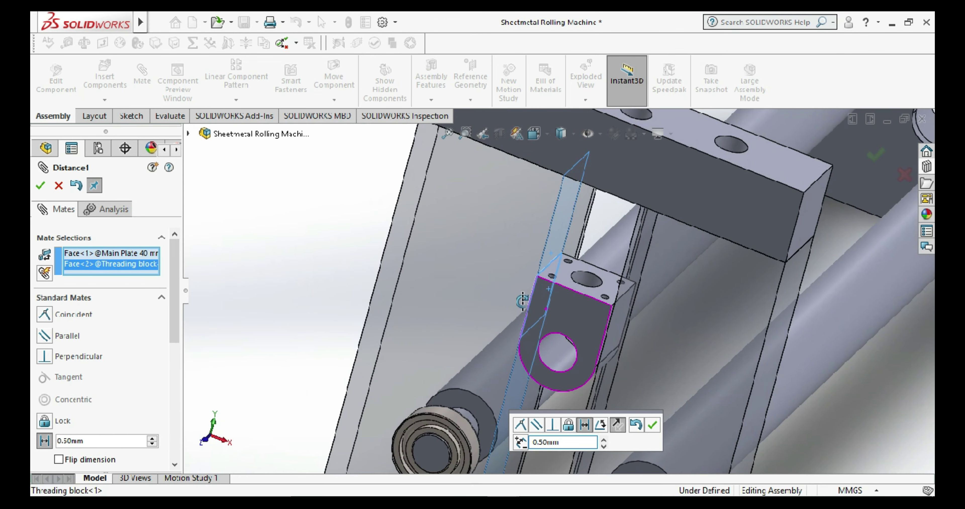
pyautogui.scroll(-3, 561, 276)
pyautogui.scroll(-3, 561, 276)
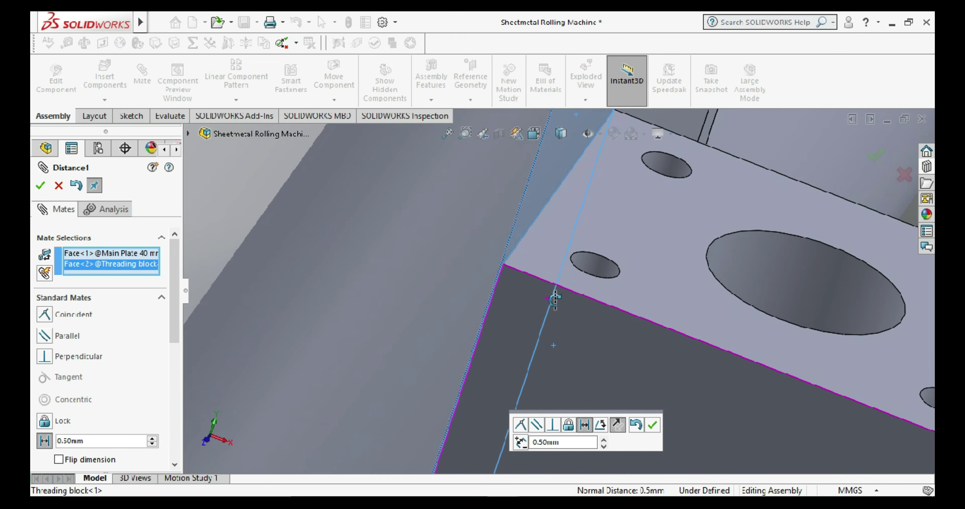
pyautogui.moveTo(561, 276); pyautogui.dragTo(561, 297, button='middle')
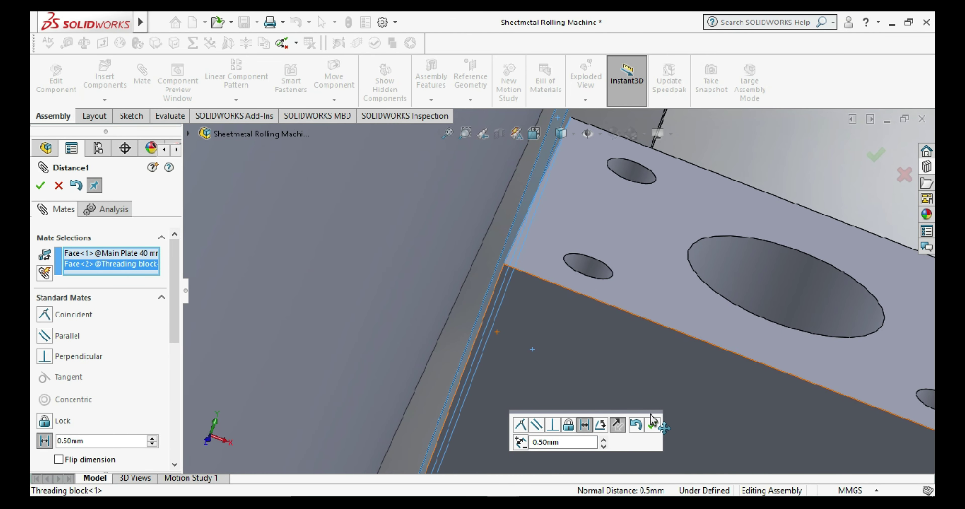
pyautogui.click(653, 425)
# - Orbit around the frame to view the bracket and bring the Measure tool back up
pyautogui.moveTo(652, 424); pyautogui.dragTo(680, 374, button='middle')
pyautogui.scroll(-3, 646, 340)
pyautogui.scroll(-2, 641, 333)
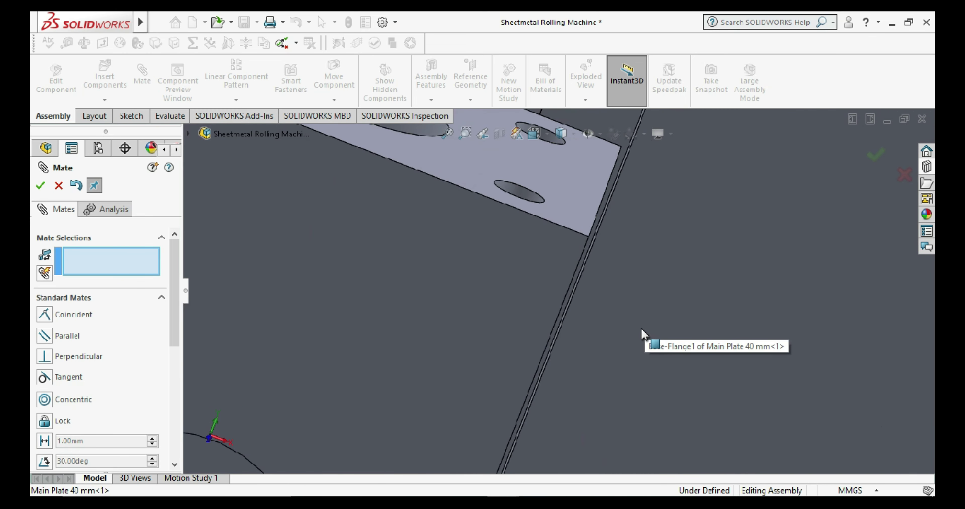
pyautogui.scroll(3, 642, 333)
pyautogui.moveTo(640, 339)
pyautogui.mouseDown(button='middle')
pyautogui.moveTo(633, 378)
pyautogui.moveTo(545, 256)
pyautogui.mouseUp(button='middle')
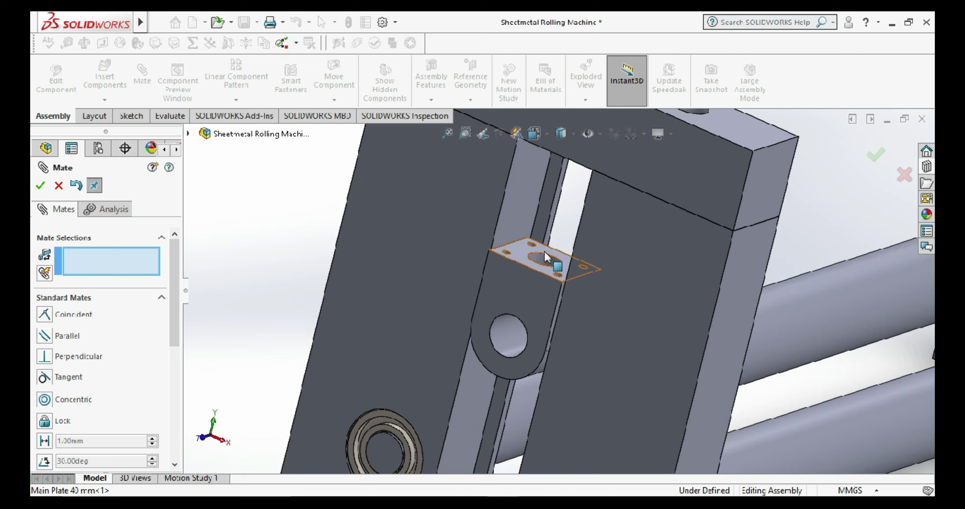
pyautogui.scroll(-2, 545, 256)
pyautogui.scroll(-2, 560, 204)
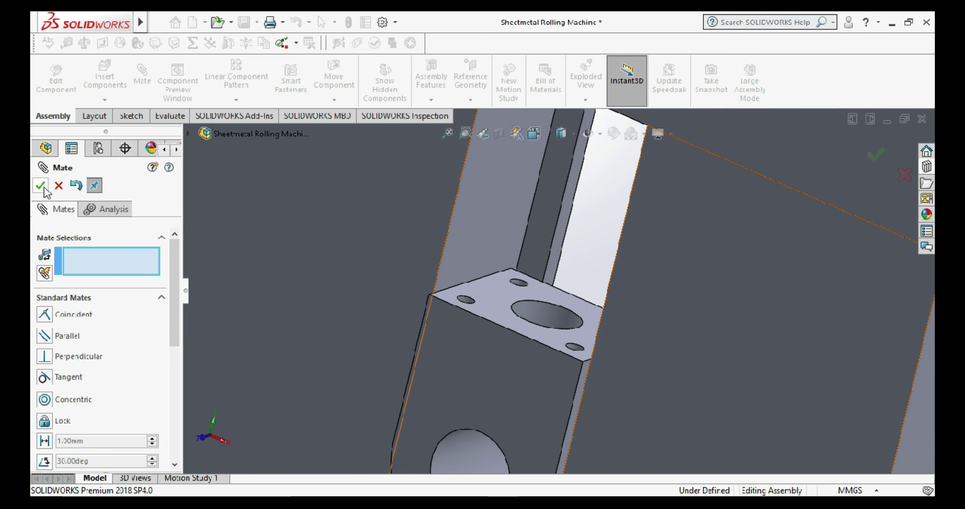
pyautogui.click(68, 43)
pyautogui.scroll(-3, 578, 284)
# - Measure the plate slot as 35 mm wide and the bracket's top edge as 34 mm
pyautogui.click(526, 255)
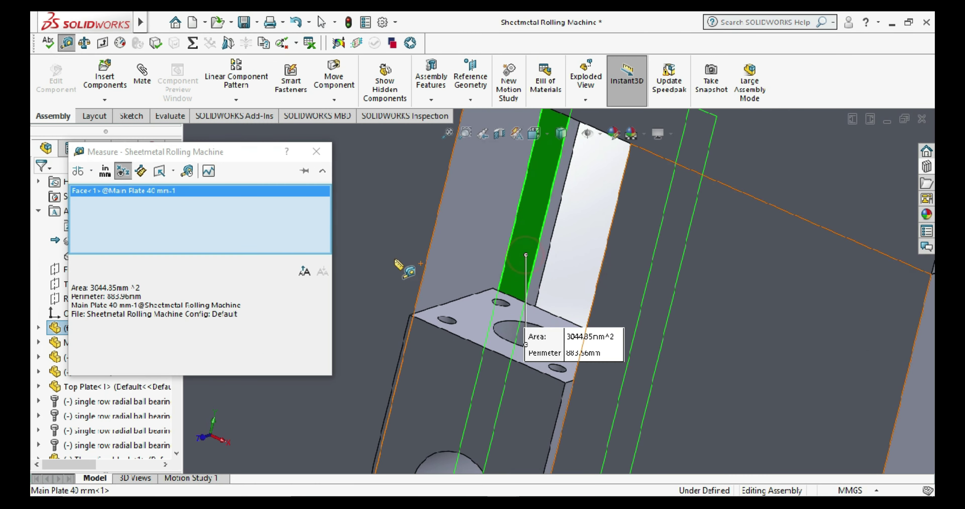
pyautogui.click(395, 259)
pyautogui.scroll(2, 450, 273)
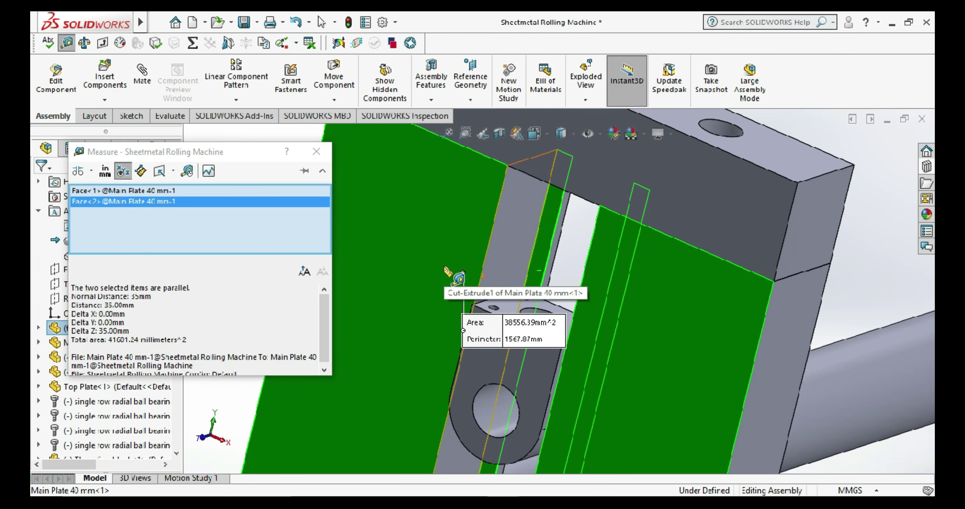
pyautogui.scroll(2, 457, 276)
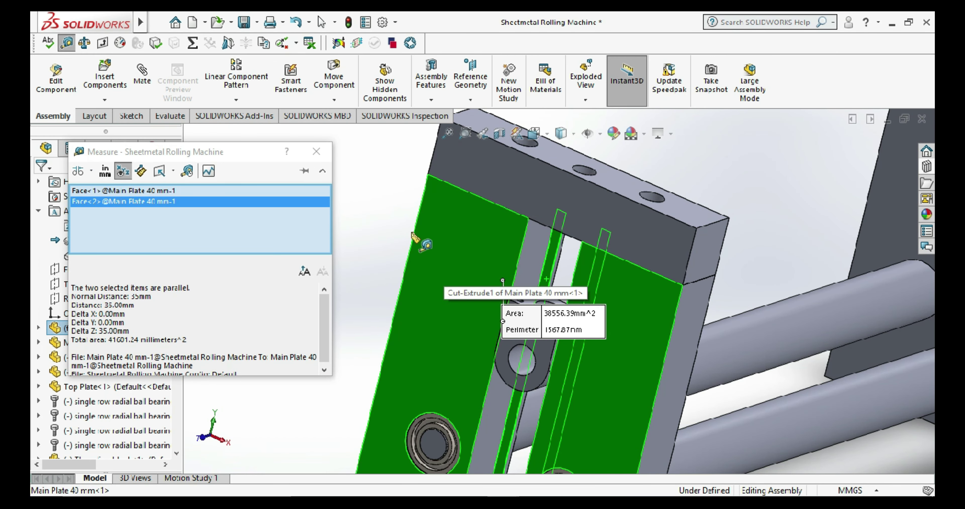
pyautogui.click(400, 231)
pyautogui.scroll(-3, 547, 309)
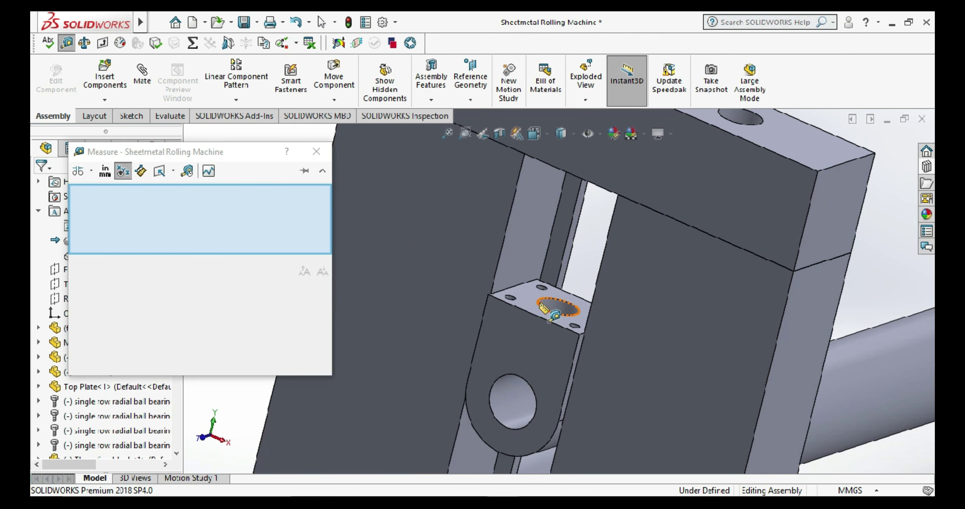
pyautogui.click(511, 287)
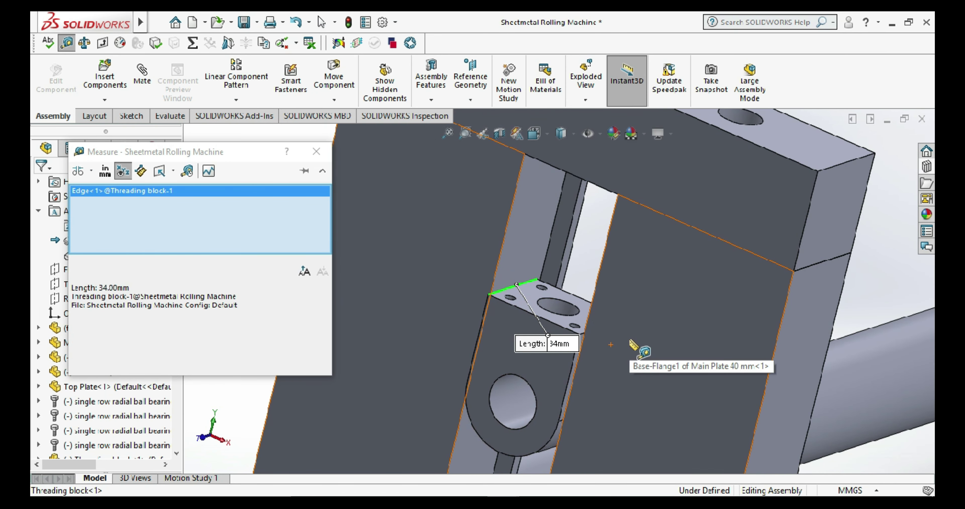
pyautogui.press('Escape')
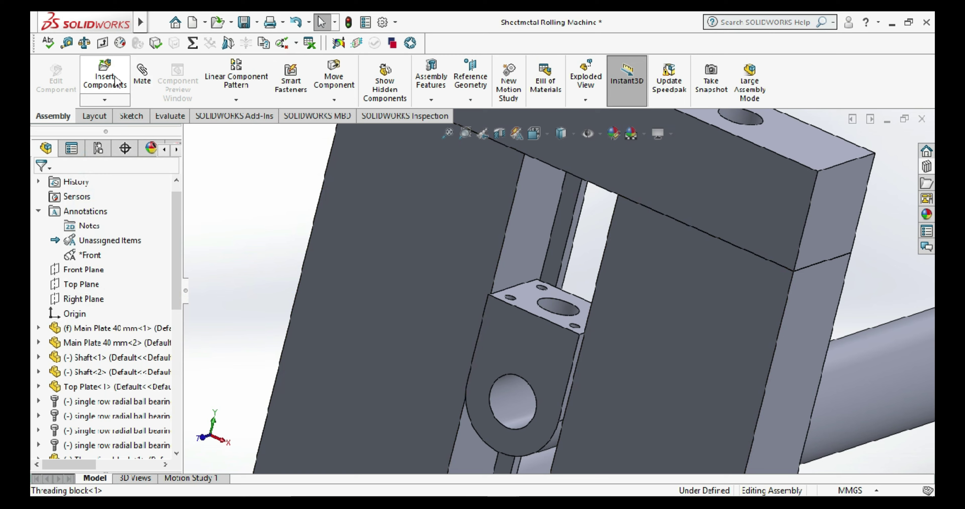
pyautogui.scroll(-2, 547, 247)
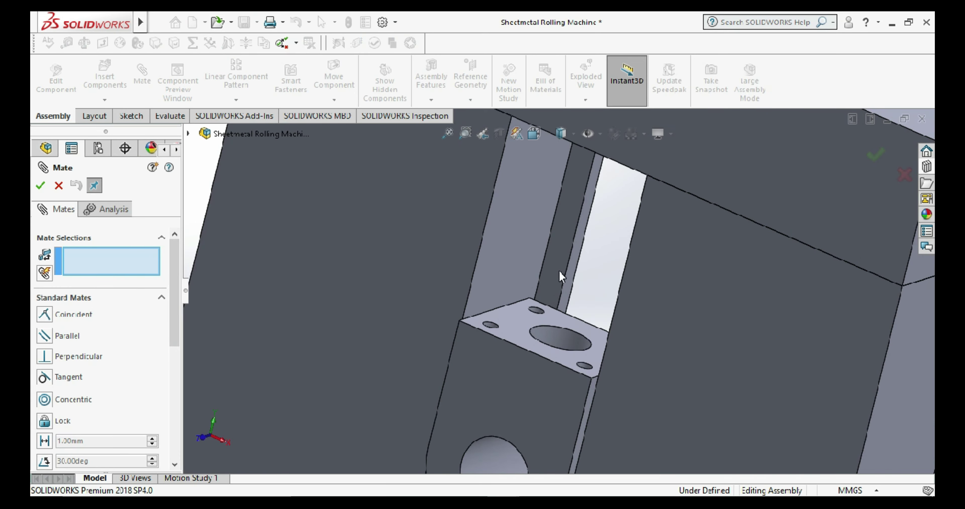
# - Pair the other Main Plate slot face with the block's side face at a 0.5 mm distance
pyautogui.click(559, 270)
pyautogui.scroll(2, 558, 270)
pyautogui.scroll(2, 580, 299)
pyautogui.scroll(1, 600, 326)
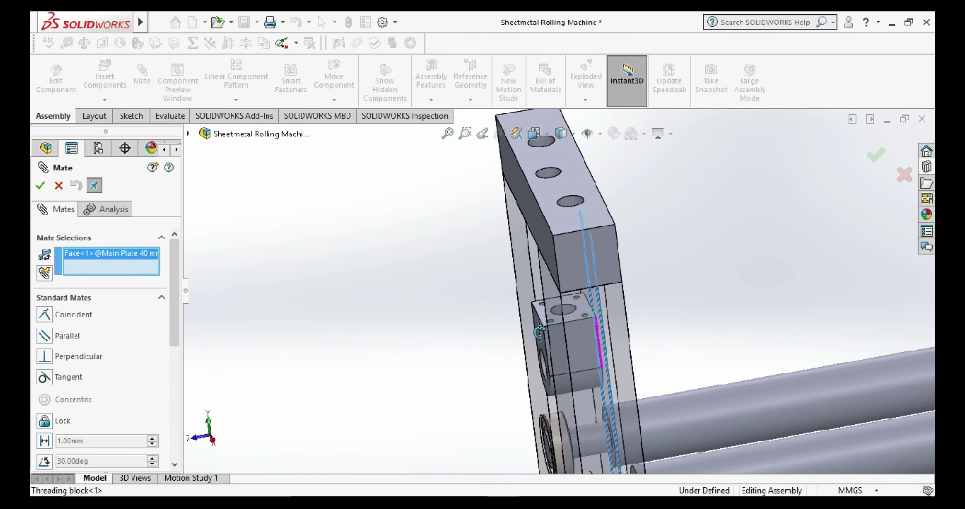
pyautogui.moveTo(549, 330); pyautogui.dragTo(584, 329, button='middle')
pyautogui.scroll(-2, 599, 329)
pyautogui.click(623, 320)
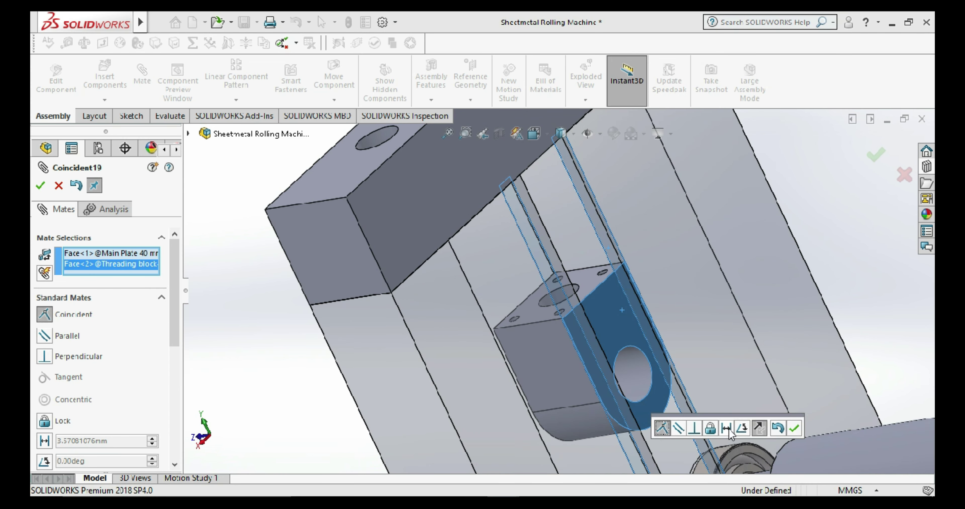
pyautogui.click(727, 429)
pyautogui.write('0.5')
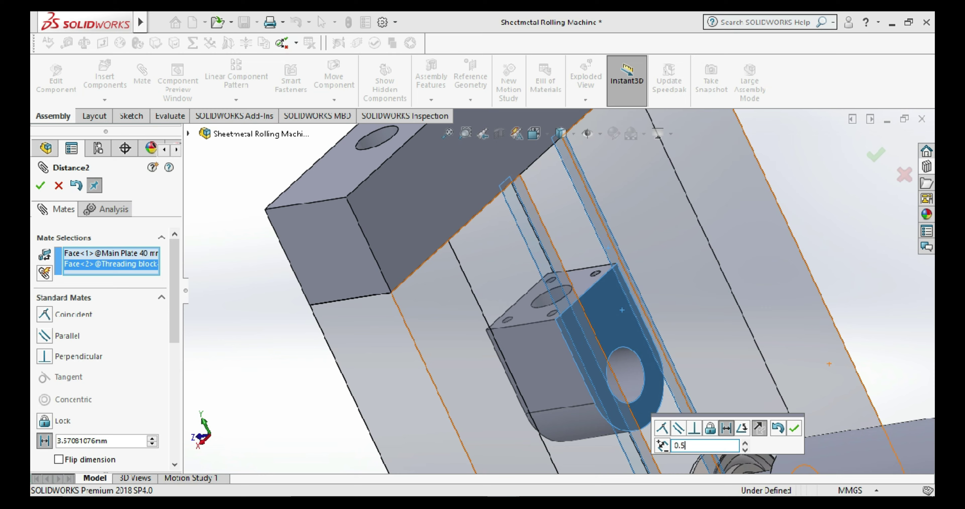
pyautogui.press('Return')
# - Check the gap, then accept the 0.50 mm Distance2 mate and close the Mate tool
pyautogui.scroll(-2, 652, 281)
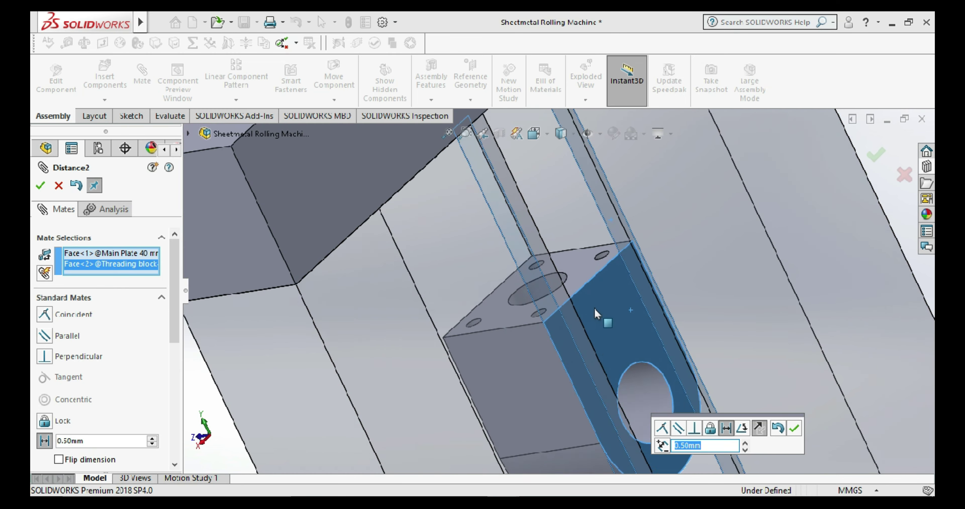
pyautogui.scroll(-2, 652, 281)
pyautogui.moveTo(652, 281); pyautogui.dragTo(691, 259, button='middle')
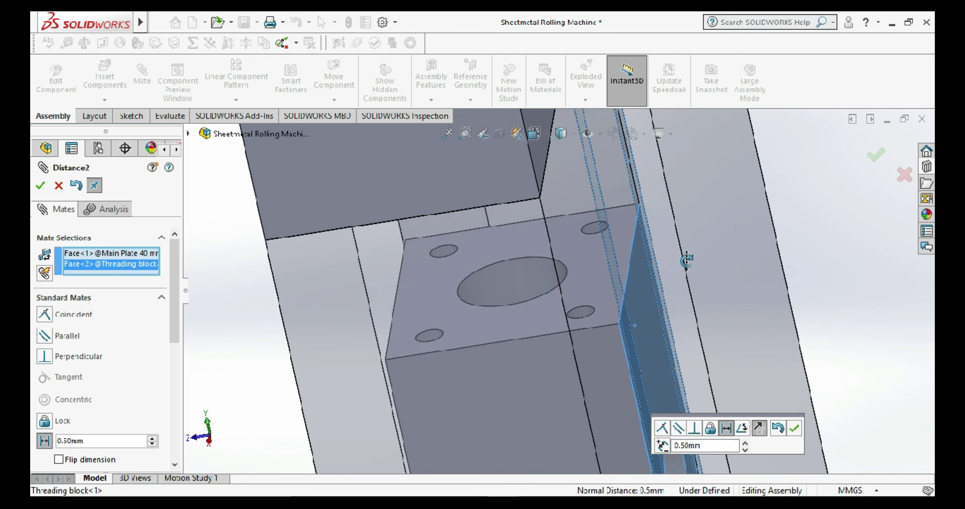
pyautogui.scroll(-2, 629, 327)
pyautogui.scroll(-2, 624, 337)
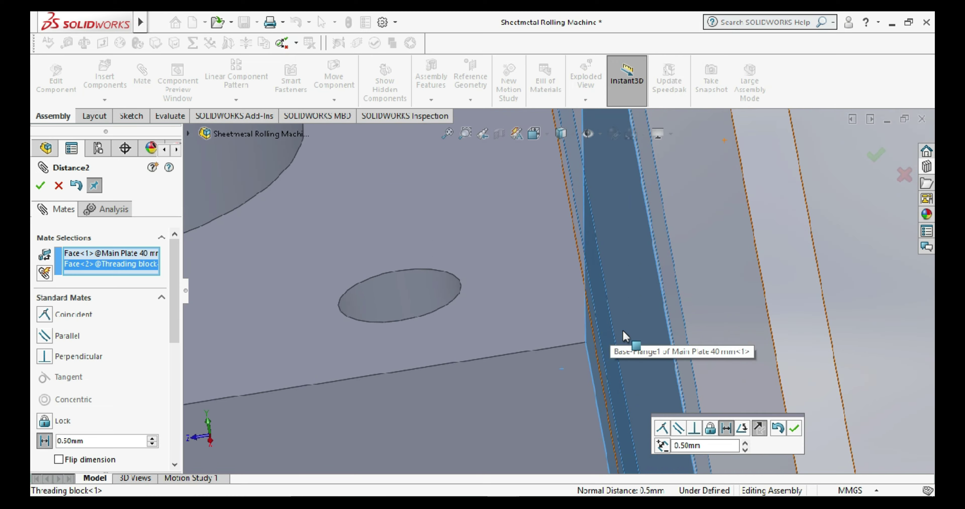
pyautogui.moveTo(630, 327); pyautogui.dragTo(628, 327, button='middle')
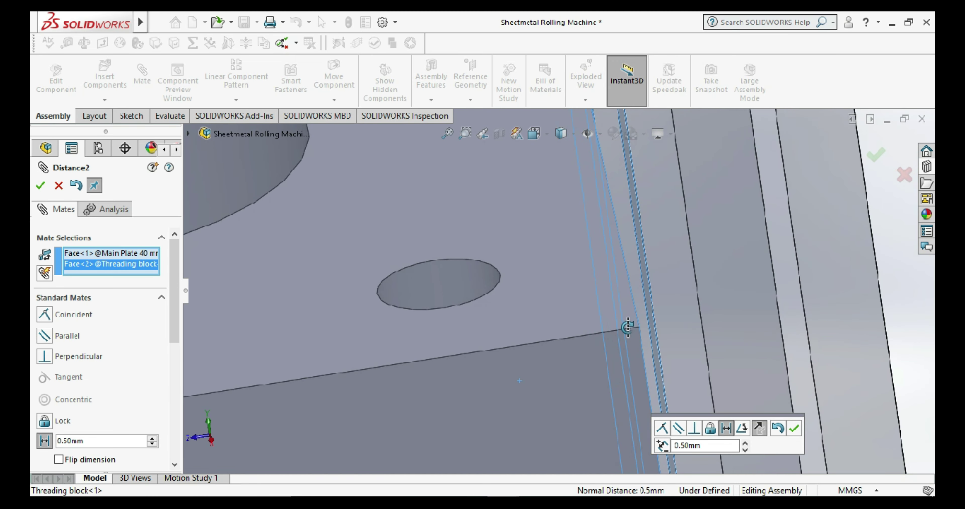
pyautogui.click(794, 429)
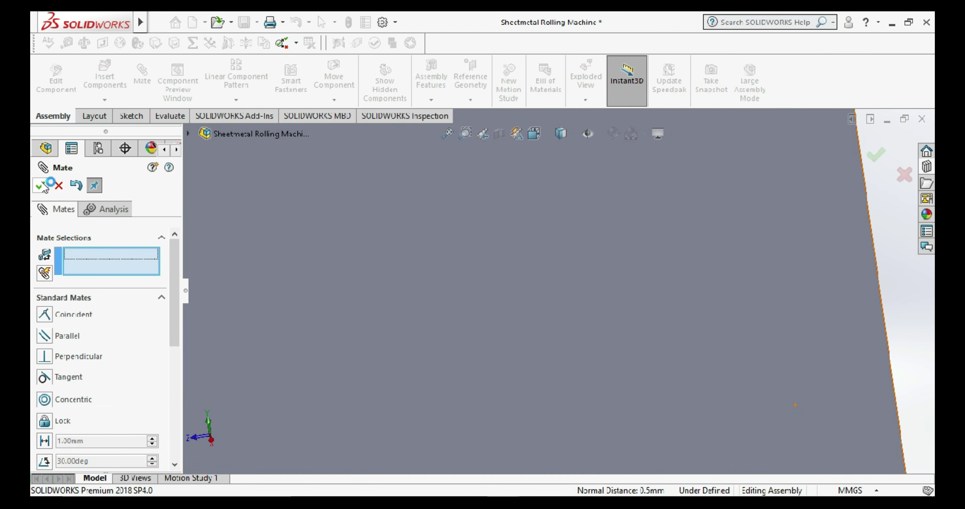
pyautogui.click(41, 186)
pyautogui.scroll(3, 312, 232)
pyautogui.moveTo(383, 269); pyautogui.dragTo(452, 301, button='middle')
pyautogui.scroll(-3, 505, 266)
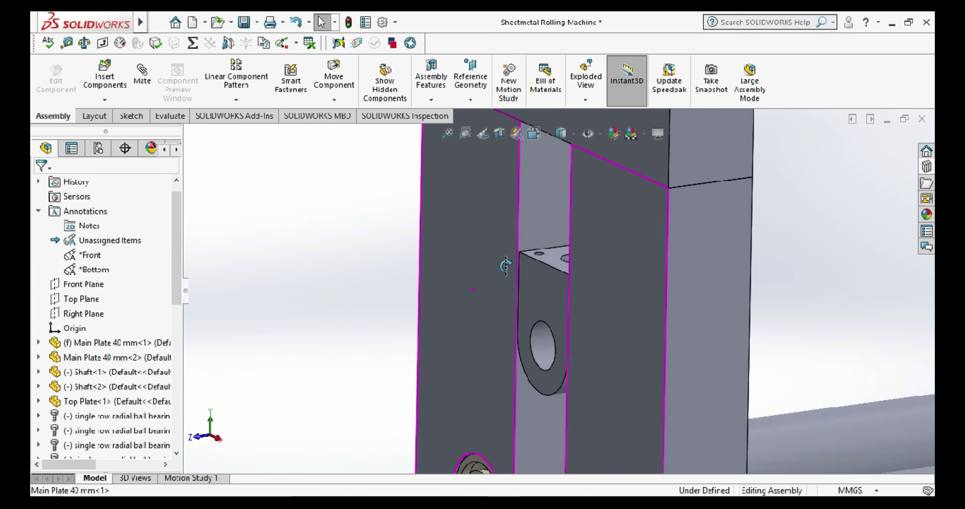
pyautogui.scroll(3, 505, 266)
pyautogui.scroll(3, 505, 265)
# - Slide the threading block down, then Ctrl-drag Shaft<2> to add a Shaft<3> copy near the front plate
pyautogui.moveTo(595, 296)
pyautogui.mouseDown()
pyautogui.moveTo(592, 335)
pyautogui.moveTo(614, 318)
pyautogui.mouseUp()
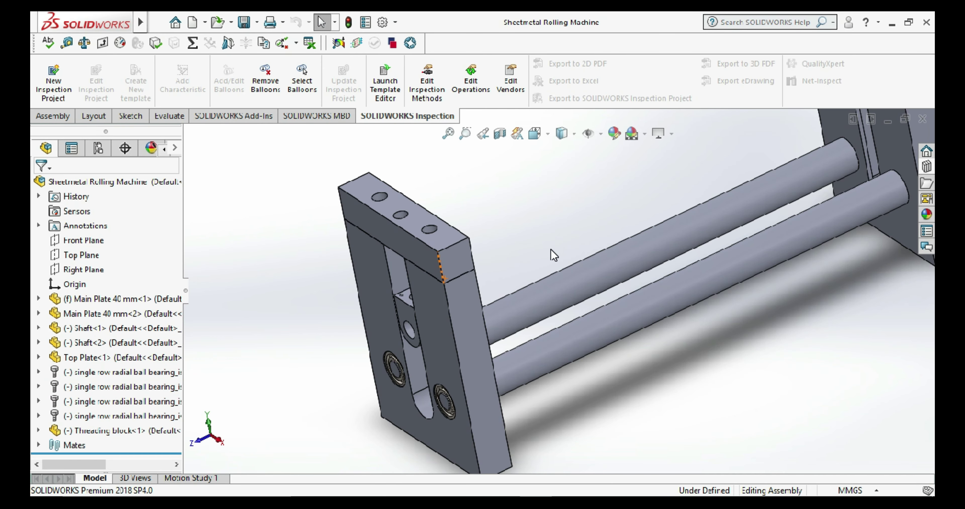
pyautogui.click(543, 195)
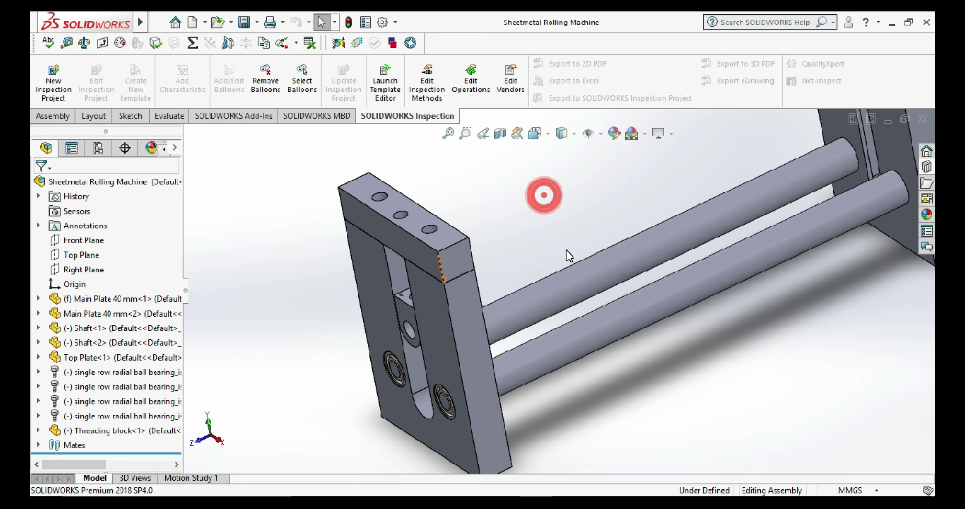
pyautogui.click(563, 296)
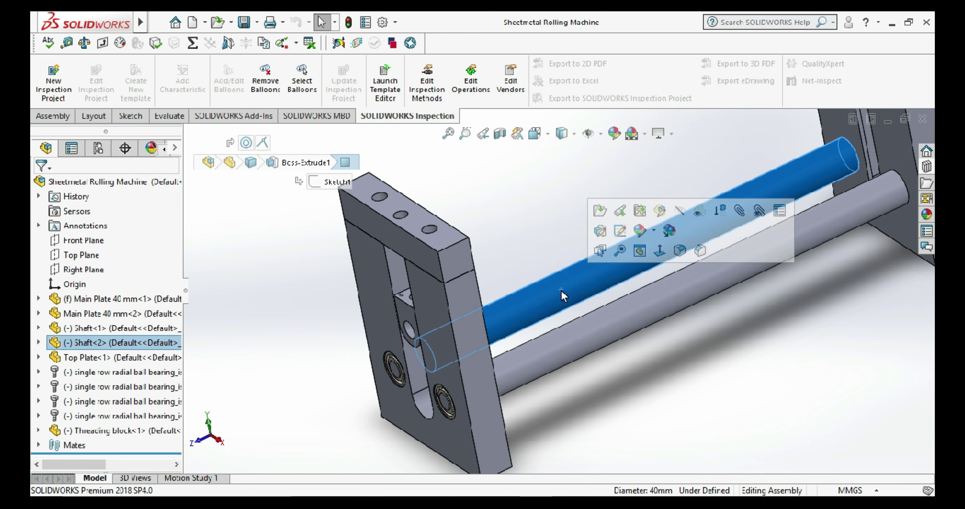
pyautogui.moveTo(564, 296)
pyautogui.keyDown('ctrl'); pyautogui.mouseDown()
pyautogui.moveTo(554, 229)
pyautogui.moveTo(539, 209)
pyautogui.mouseUp(); pyautogui.keyUp('ctrl')
pyautogui.click(681, 403)
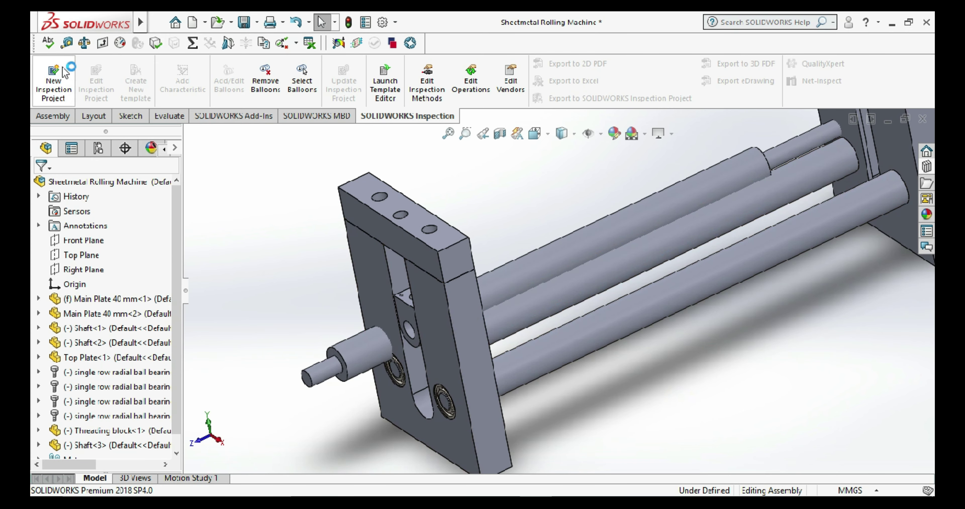
pyautogui.click(52, 116)
pyautogui.click(141, 73)
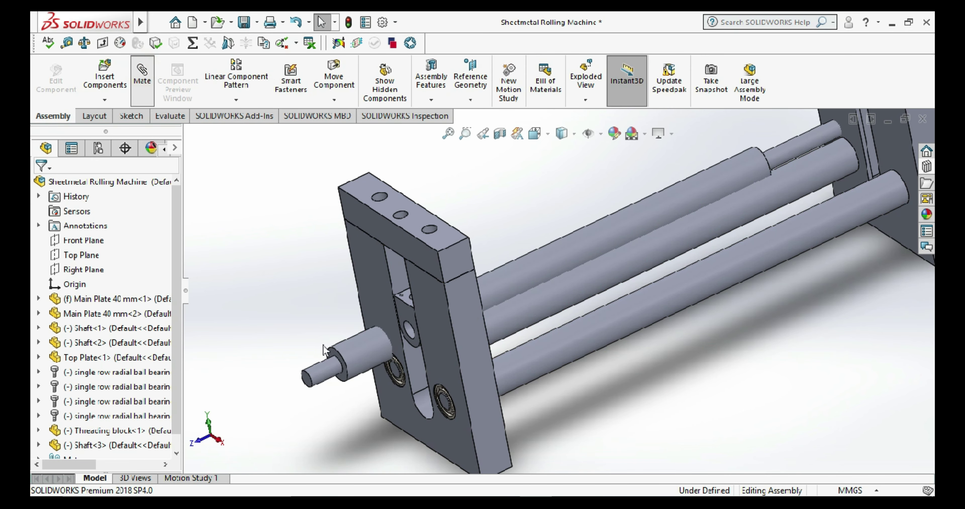
# - Mate the new shaft concentric with the threading block's hole
pyautogui.scroll(-3, 323, 348)
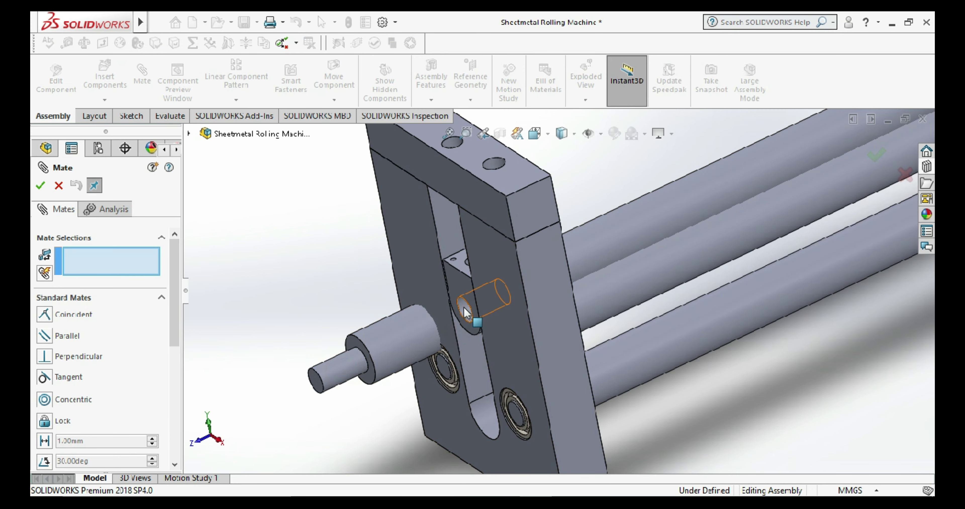
pyautogui.click(465, 311)
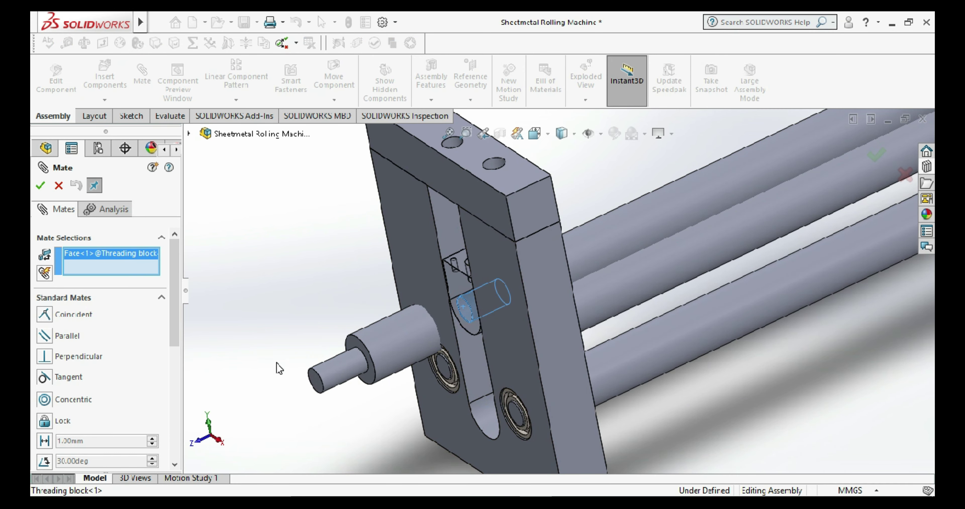
pyautogui.click(335, 379)
pyautogui.click(40, 185)
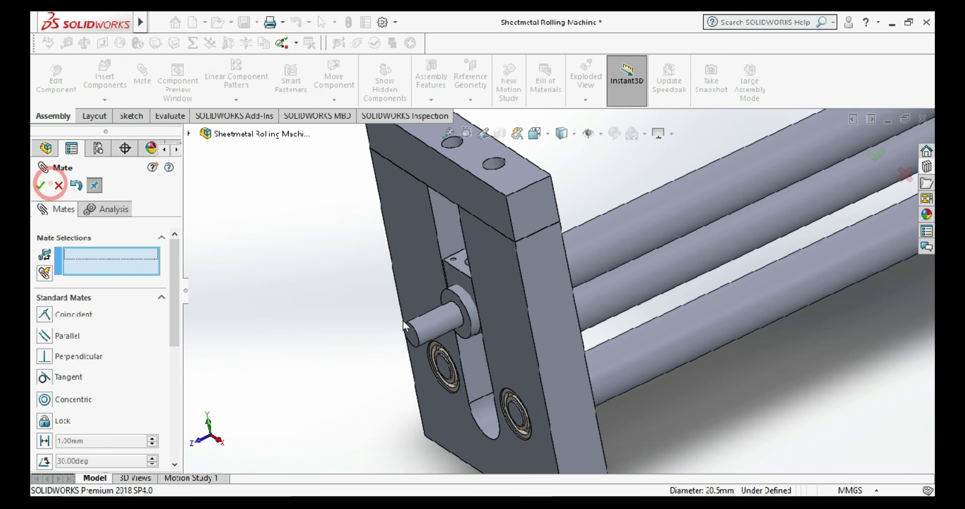
# - Make the shaft's end face coincident with the Main Plate face
pyautogui.click(466, 331)
pyautogui.moveTo(464, 386); pyautogui.dragTo(535, 419, button='middle')
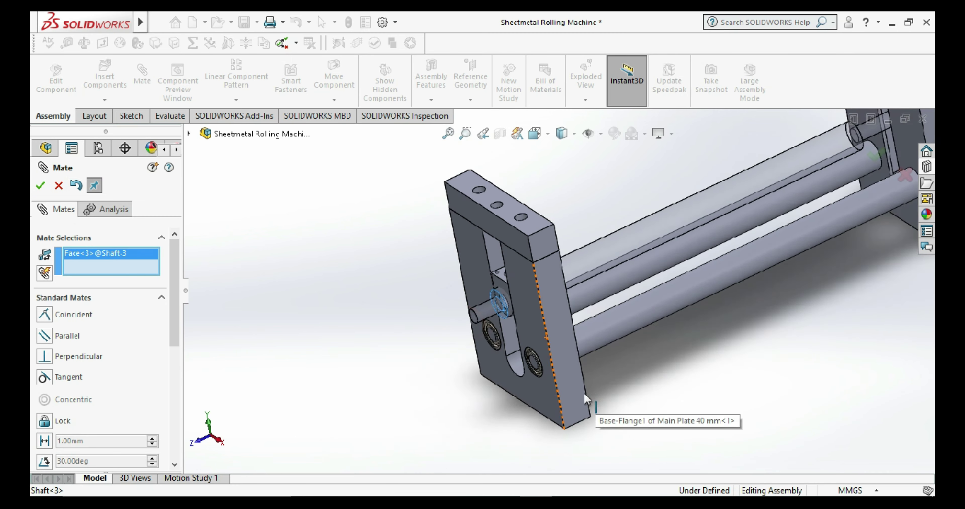
pyautogui.moveTo(619, 264); pyautogui.dragTo(525, 259, button='middle')
pyautogui.click(519, 245)
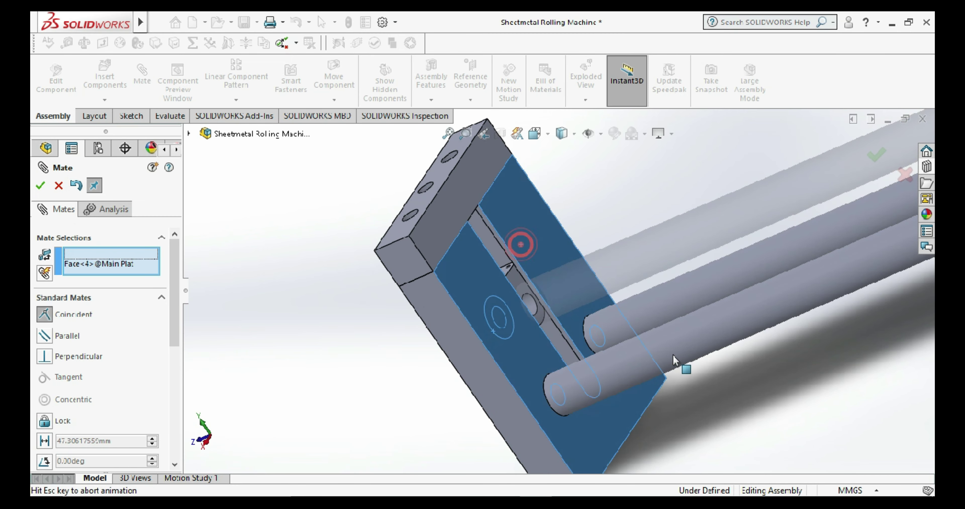
pyautogui.click(809, 380)
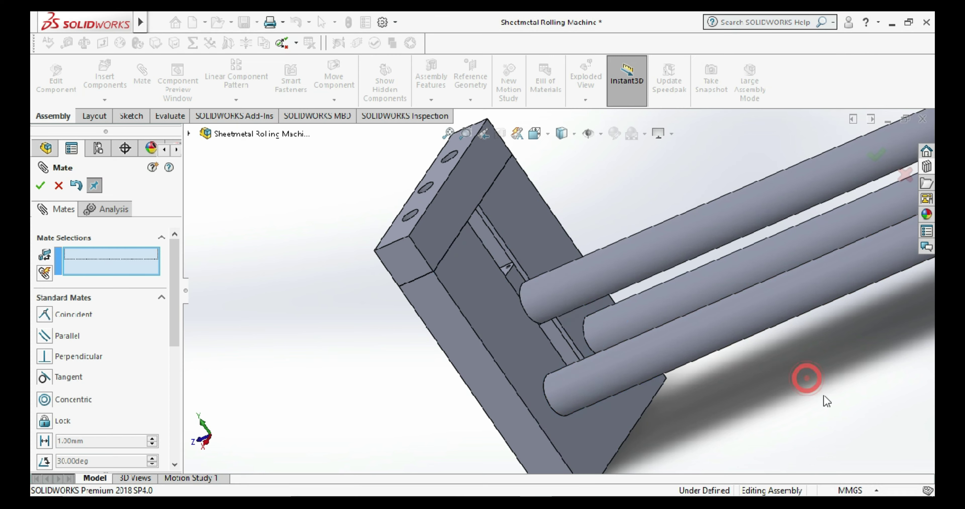
pyautogui.click(40, 185)
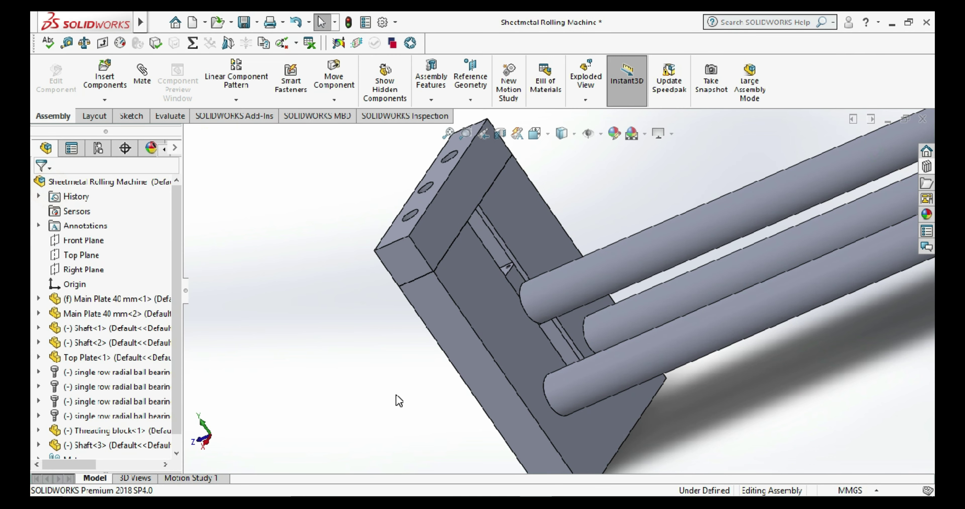
pyautogui.scroll(5, 394, 395)
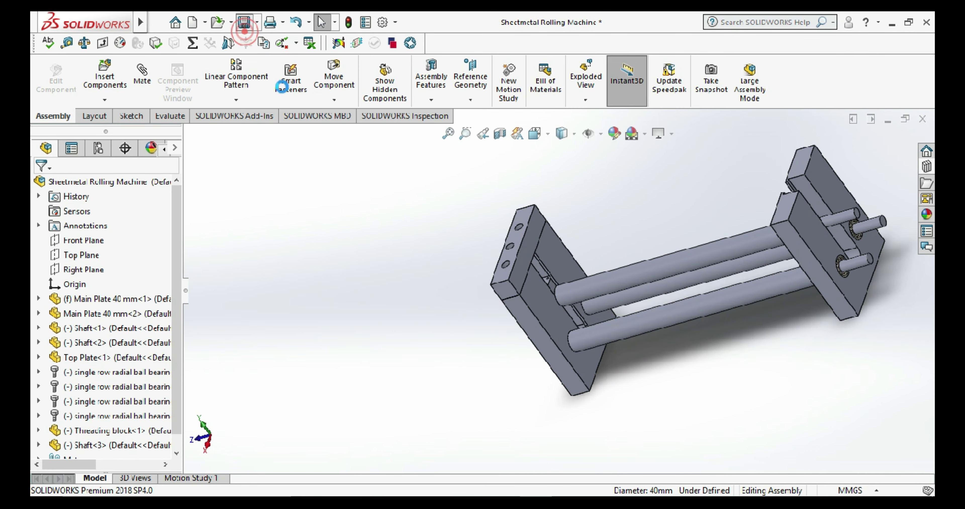
# - Orbit the assembly to inspect the new shaft and left plate, then start a new document
pyautogui.moveTo(405, 232); pyautogui.dragTo(723, 331, button='middle')
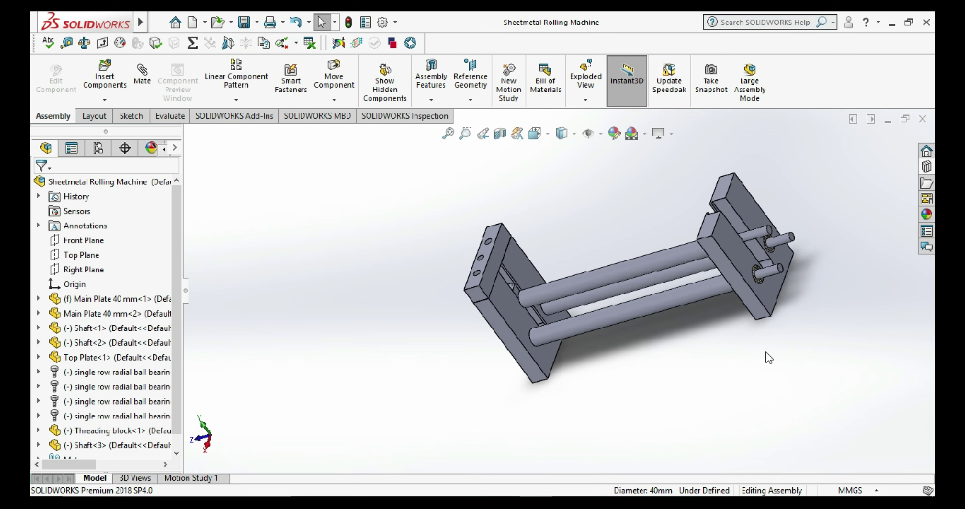
pyautogui.moveTo(694, 347)
pyautogui.mouseDown(button='middle')
pyautogui.moveTo(623, 213)
pyautogui.moveTo(571, 215)
pyautogui.mouseUp(button='middle')
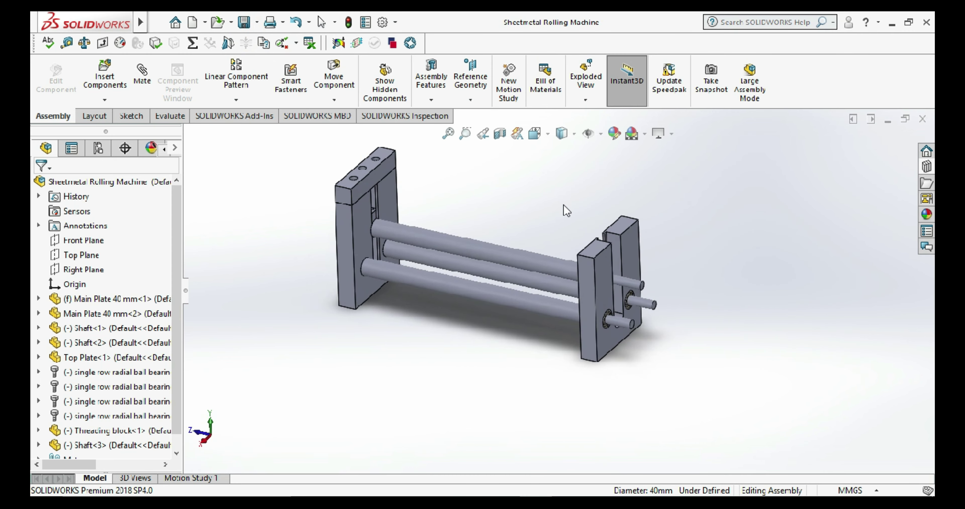
pyautogui.scroll(2, 442, 157)
pyautogui.scroll(-3, 521, 267)
pyautogui.scroll(-3, 471, 189)
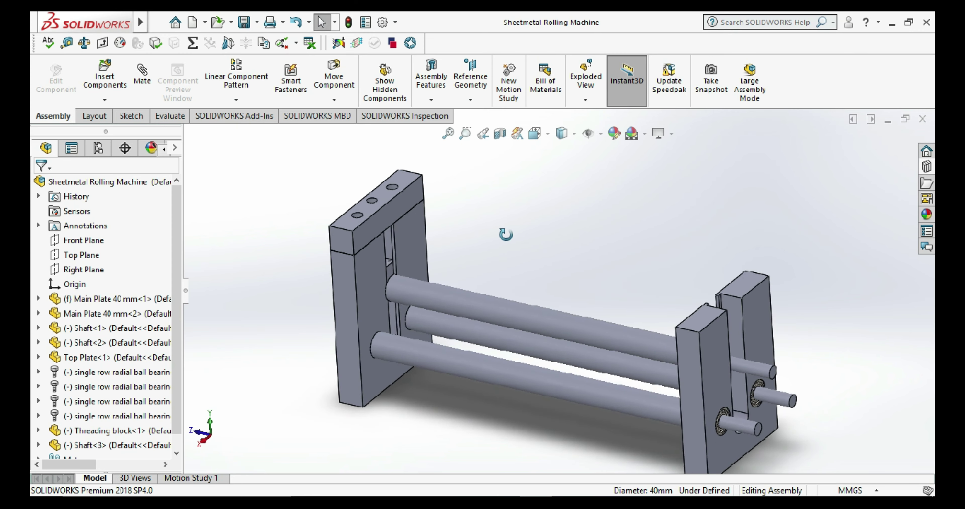
pyautogui.click(524, 235)
pyautogui.scroll(-3, 456, 250)
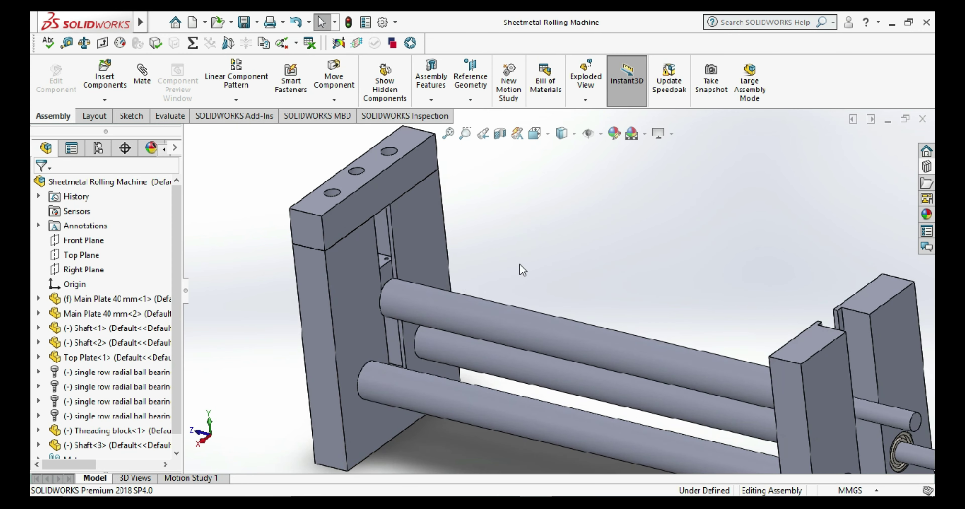
pyautogui.moveTo(520, 264); pyautogui.dragTo(663, 243, button='middle')
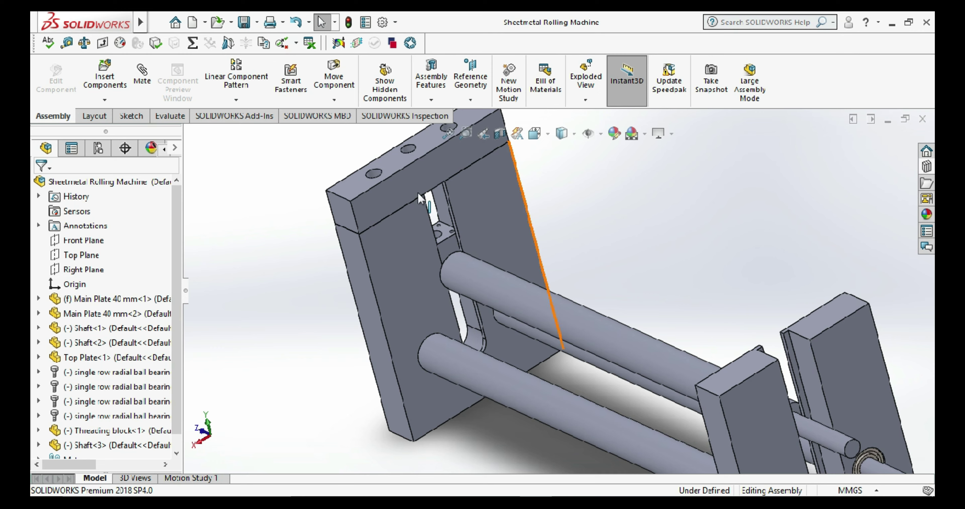
pyautogui.click(192, 22)
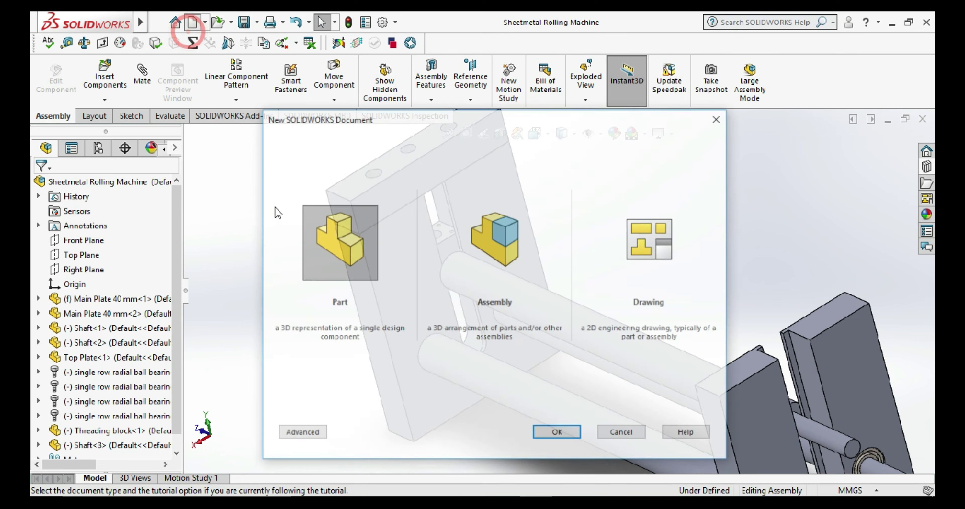
# - Create a new part and draw a center rectangle at the origin on the Top Plane
pyautogui.doubleClick(341, 243)
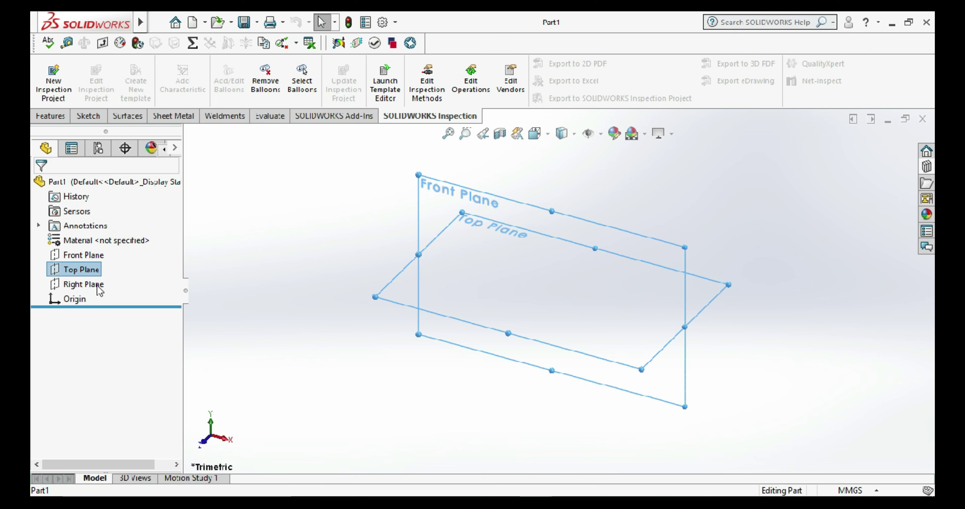
pyautogui.moveTo(100, 291); pyautogui.dragTo(110, 262, button='right')
pyautogui.press('Escape')
pyautogui.click(244, 307)
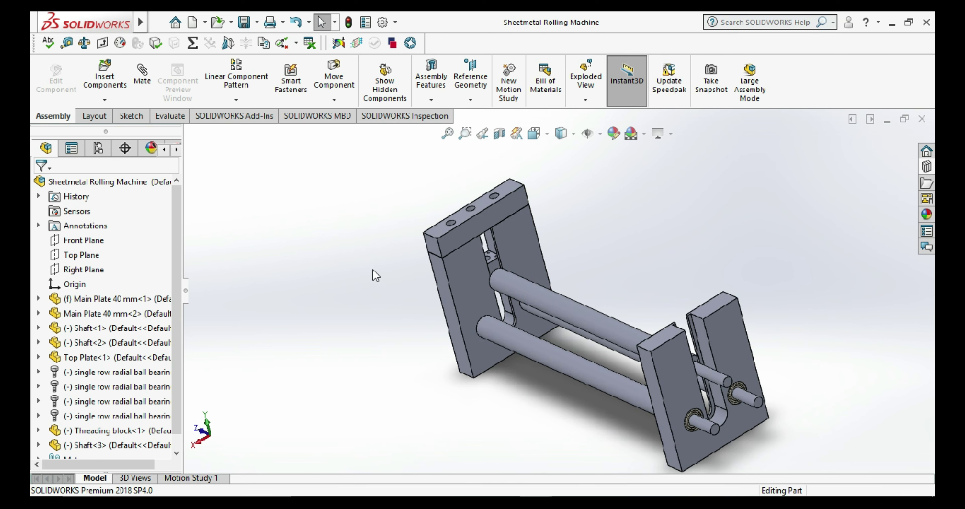
pyautogui.click(467, 212)
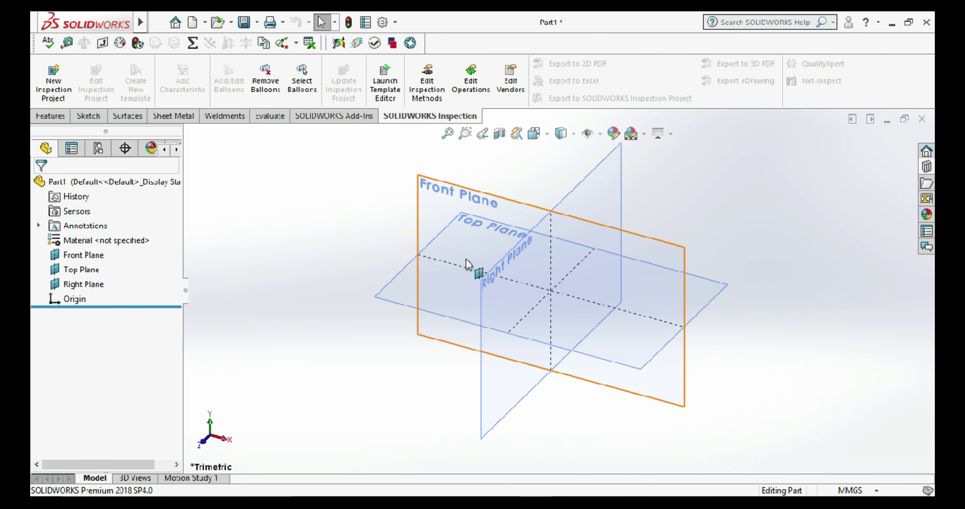
pyautogui.rightClick(473, 255)
pyautogui.rightClick(396, 283)
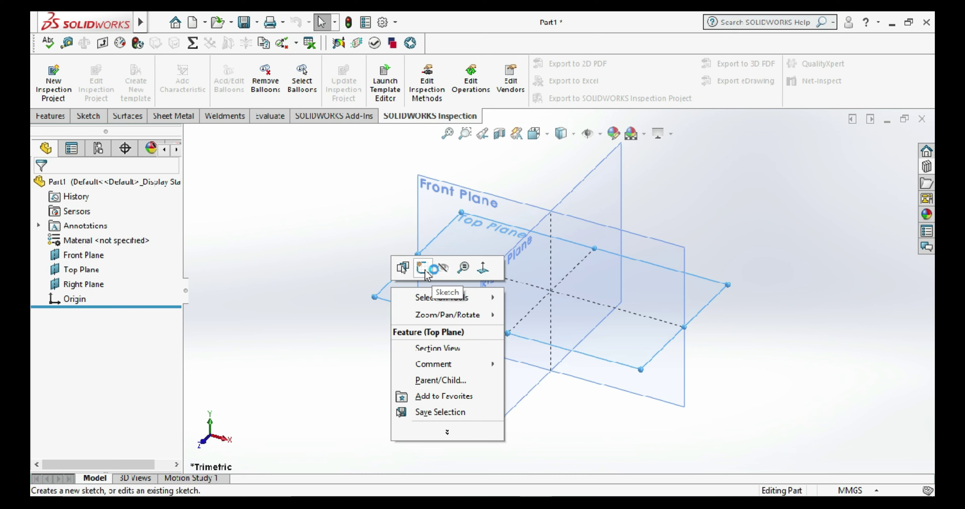
pyautogui.click(425, 268)
pyautogui.click(119, 86)
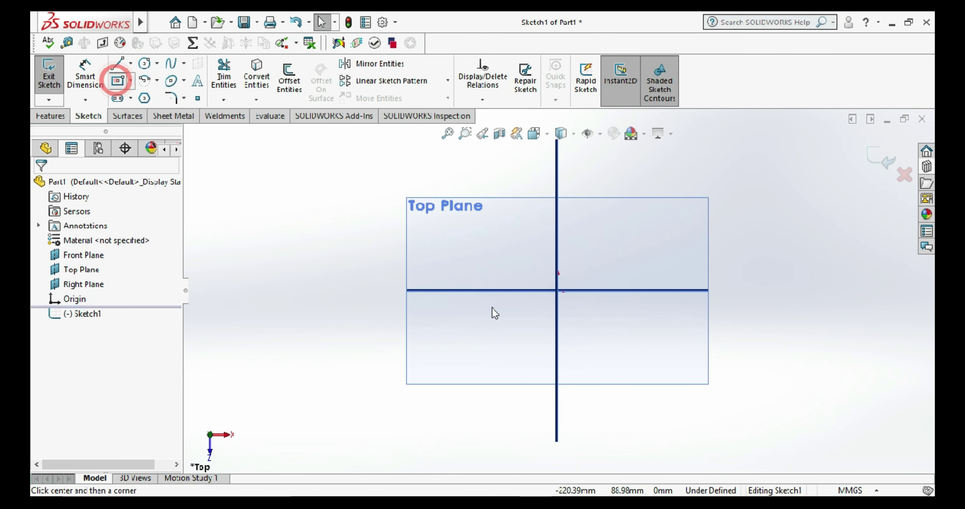
pyautogui.click(557, 290)
pyautogui.click(502, 325)
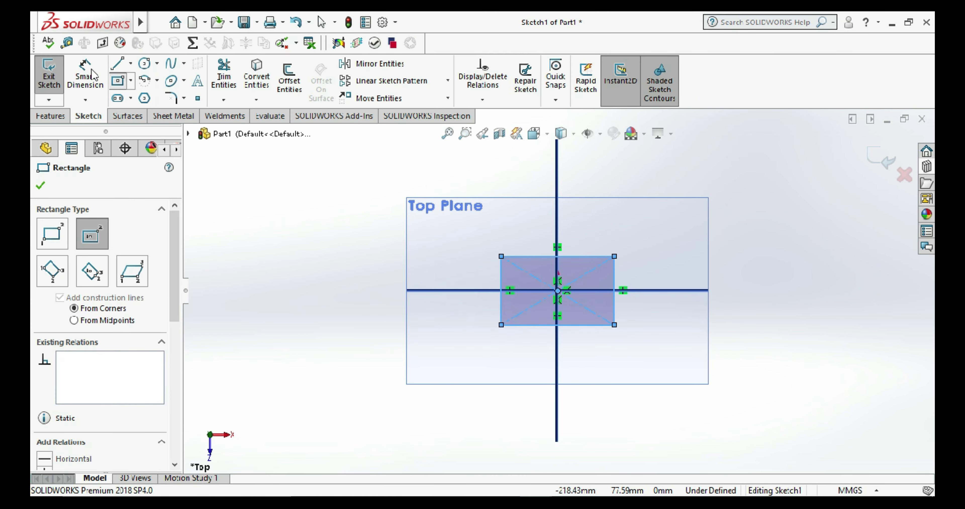
# - Dimension the rectangle 41 mm wide by 35 mm high and exit the sketch
pyautogui.click(586, 331)
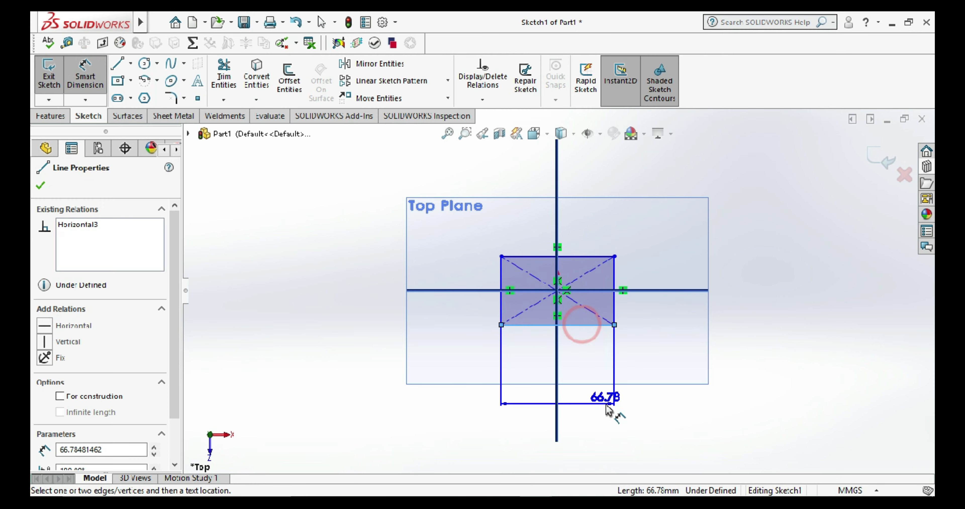
pyautogui.click(607, 402)
pyautogui.write('41')
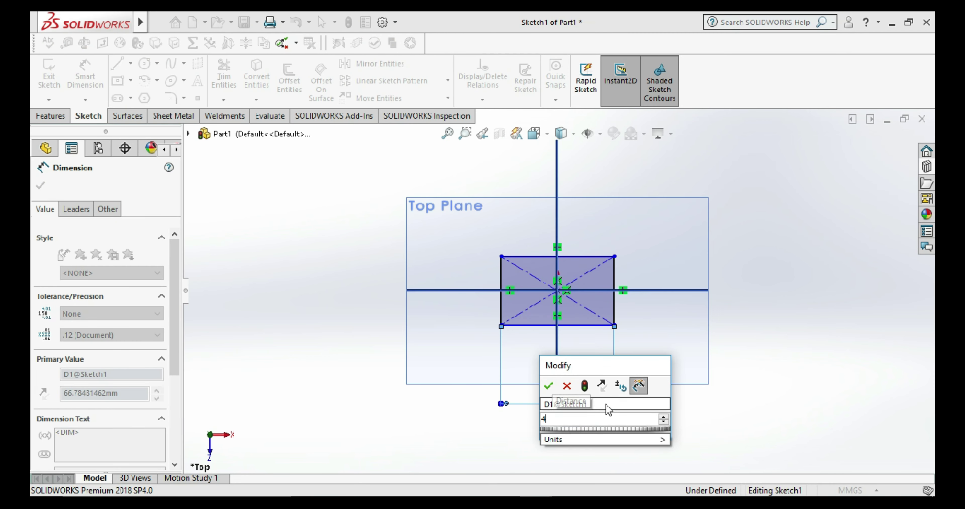
pyautogui.press('Return')
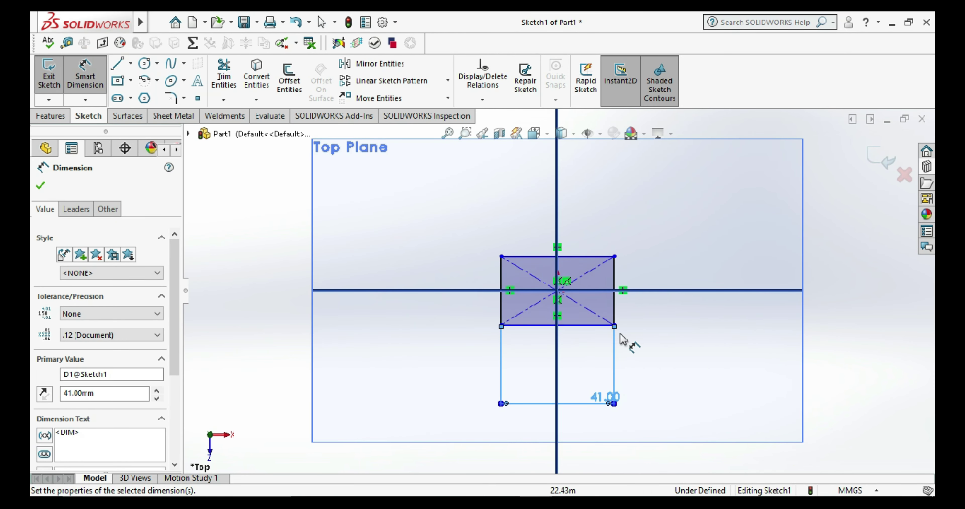
pyautogui.click(613, 313)
pyautogui.click(673, 314)
pyautogui.write('35')
pyautogui.press('Return')
pyautogui.click(908, 324)
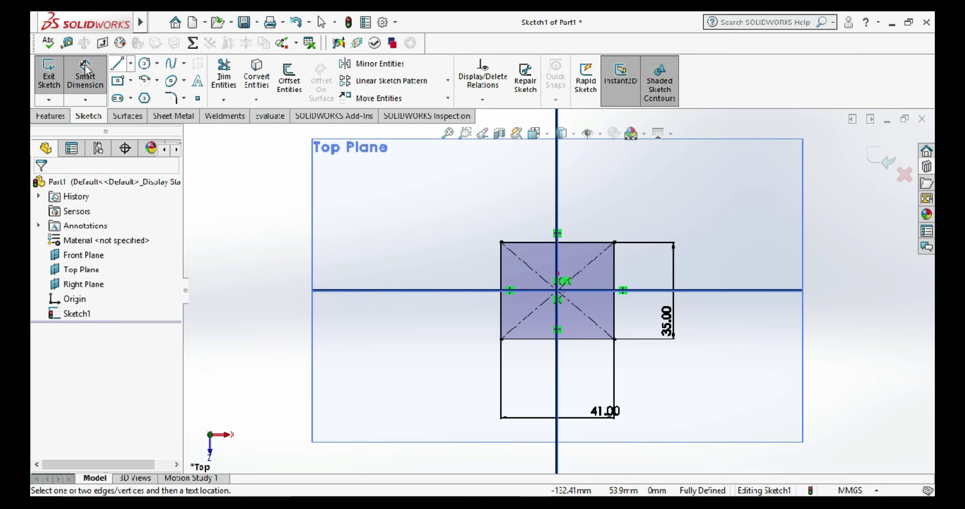
pyautogui.click(54, 77)
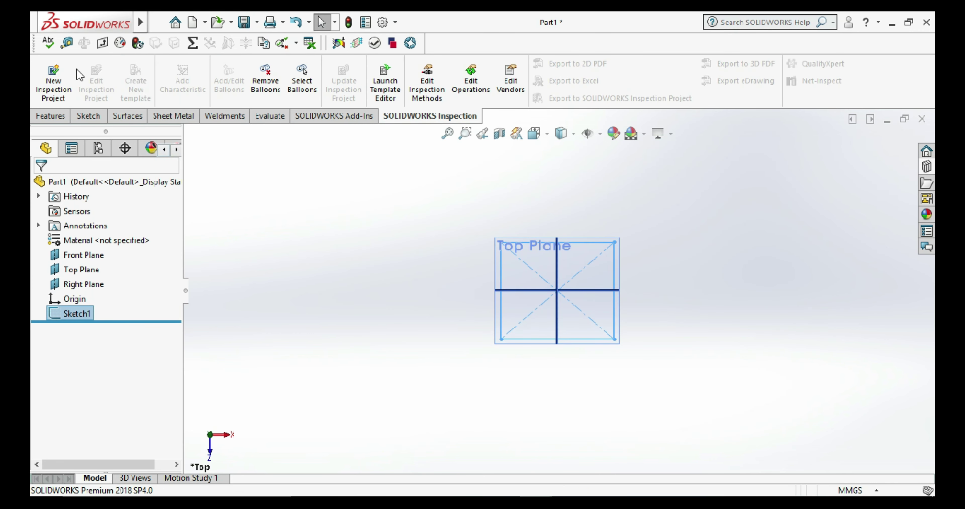
# - Turn the sketch into an 8 mm thick sheet-metal Base Flange
pyautogui.click(174, 114)
pyautogui.click(56, 77)
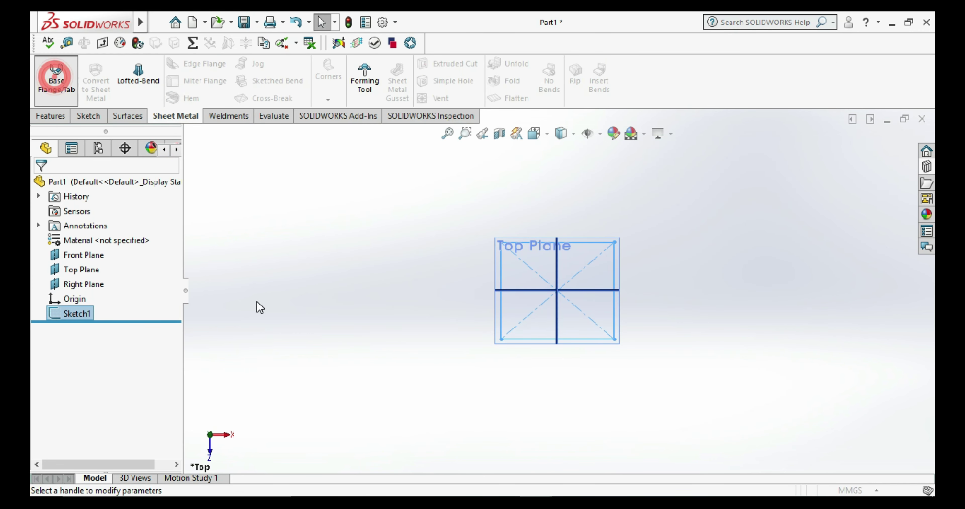
pyautogui.write('8')
pyautogui.press('Return')
pyautogui.click(40, 185)
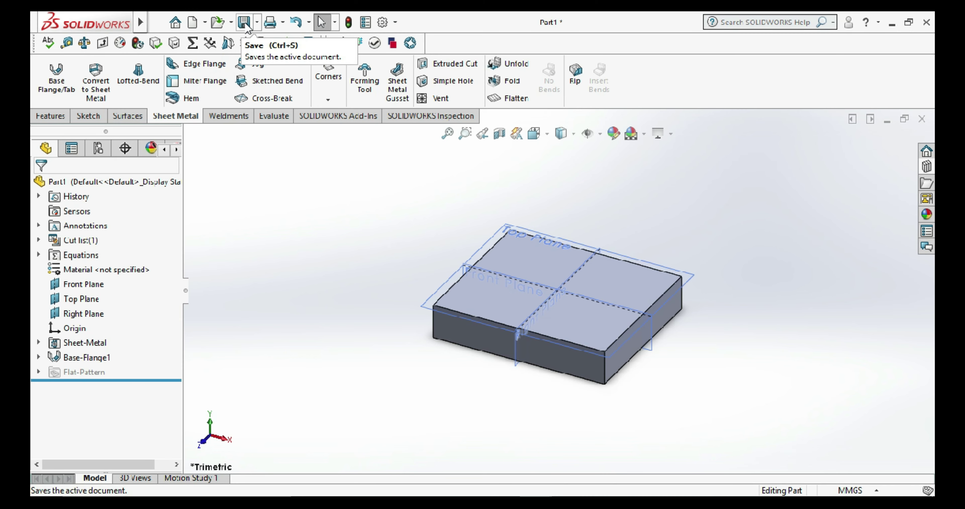
# - Save the part as 'Stopper Plate'
pyautogui.click(244, 24)
pyautogui.write('Stopper Plate')
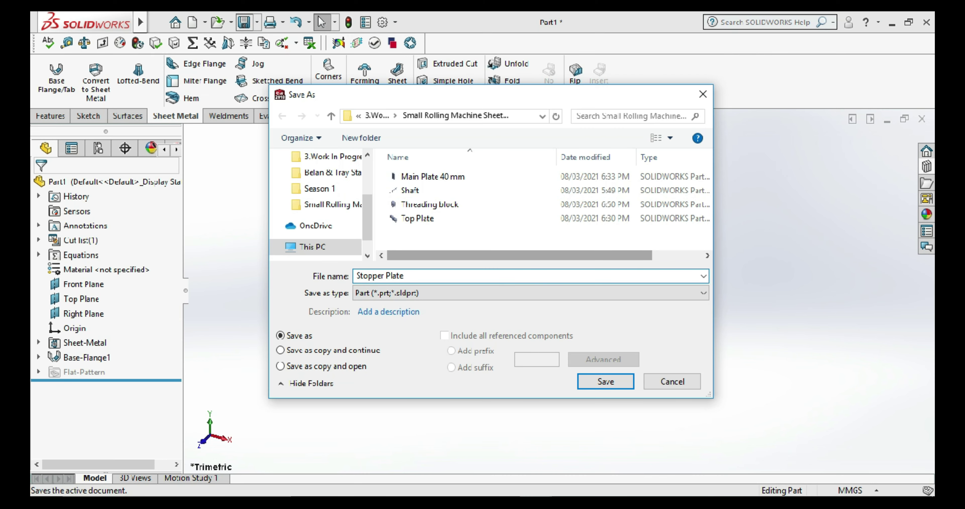
pyautogui.click(605, 382)
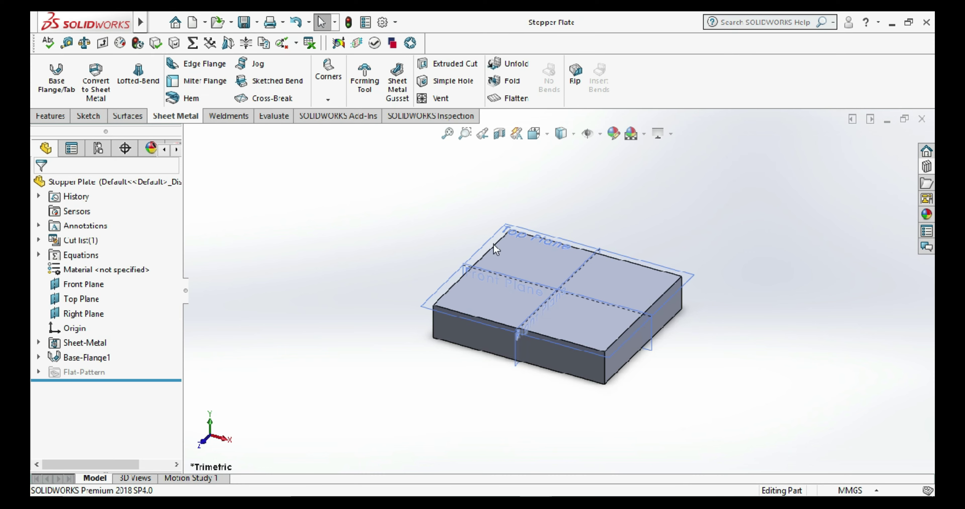
# - Start a sketch on the plate's top face, viewed normal, with a circle centred at the origin
pyautogui.rightClick(580, 342)
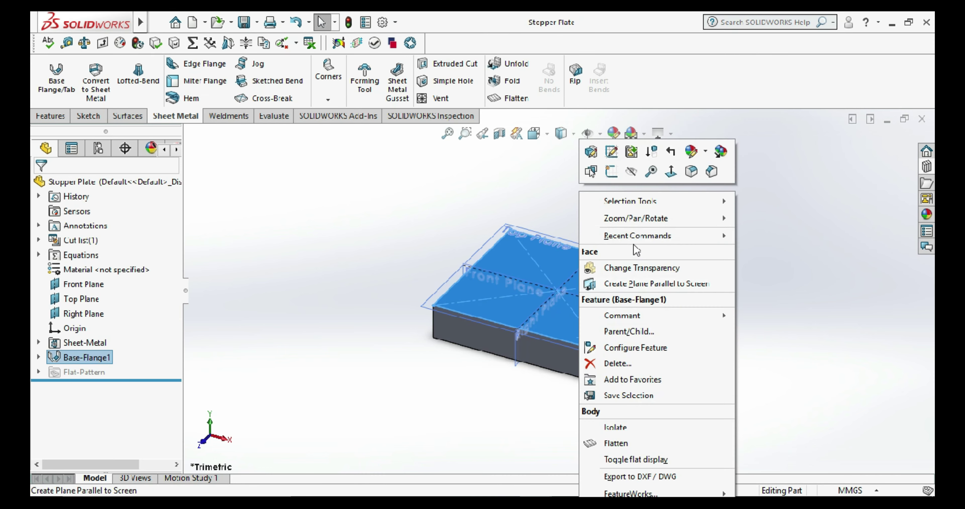
pyautogui.click(618, 171)
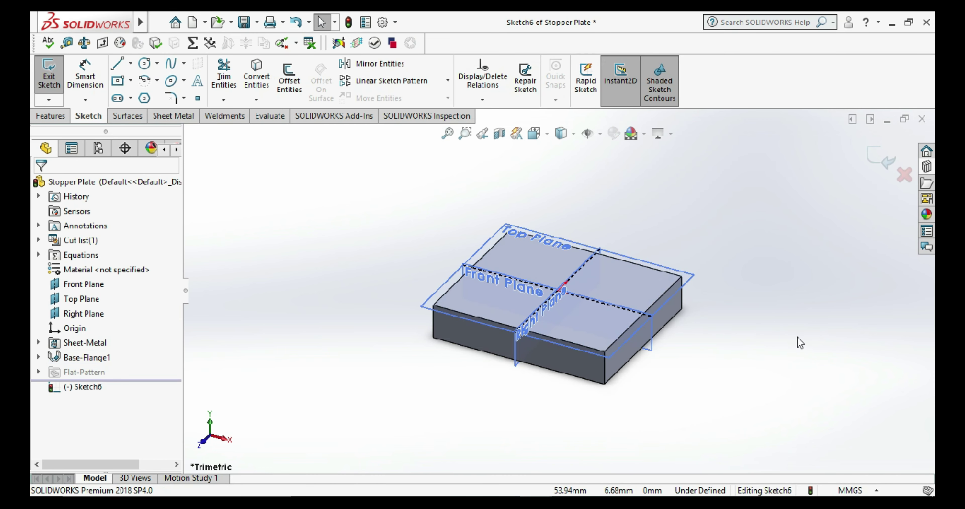
pyautogui.click(824, 369)
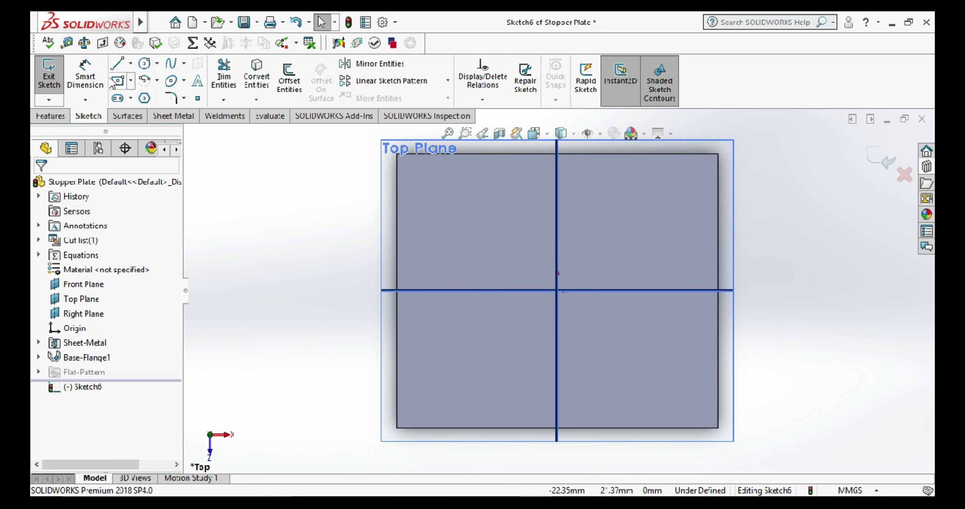
pyautogui.click(144, 64)
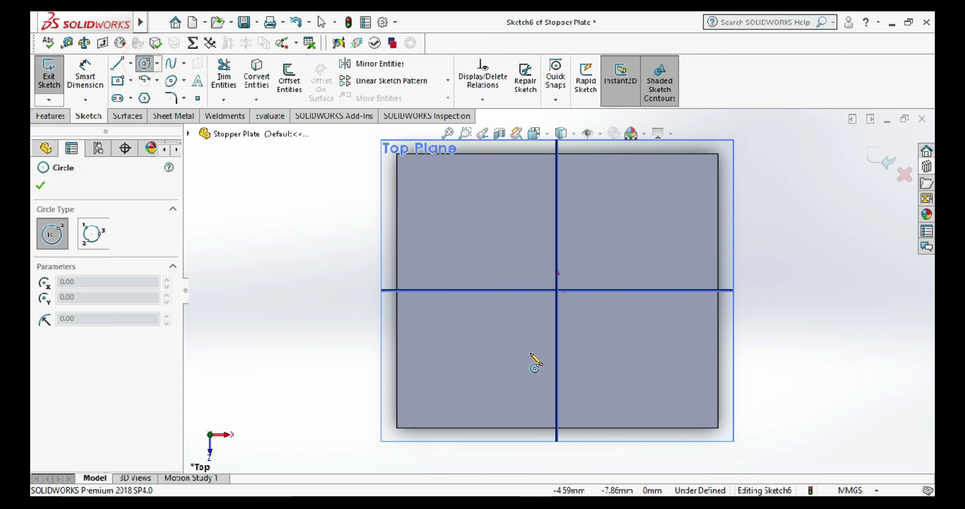
pyautogui.click(559, 312)
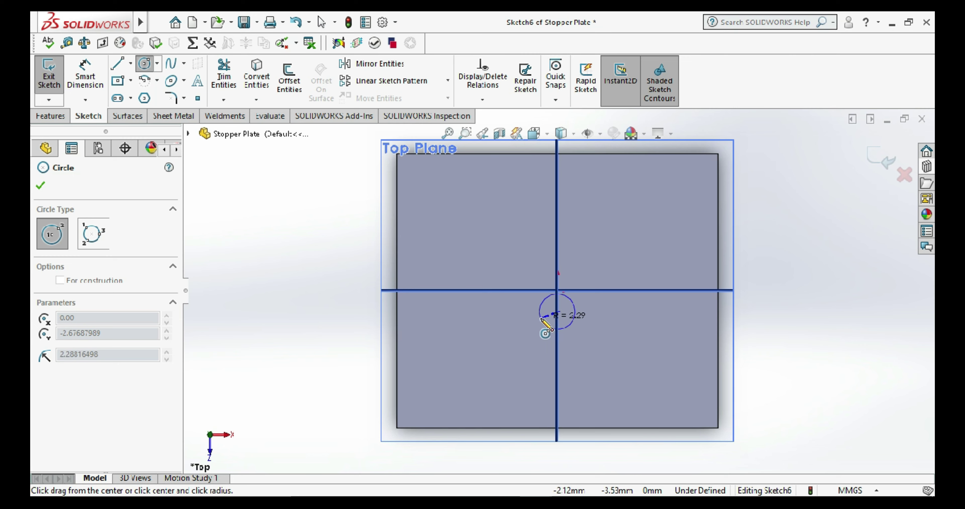
pyautogui.press('Escape')
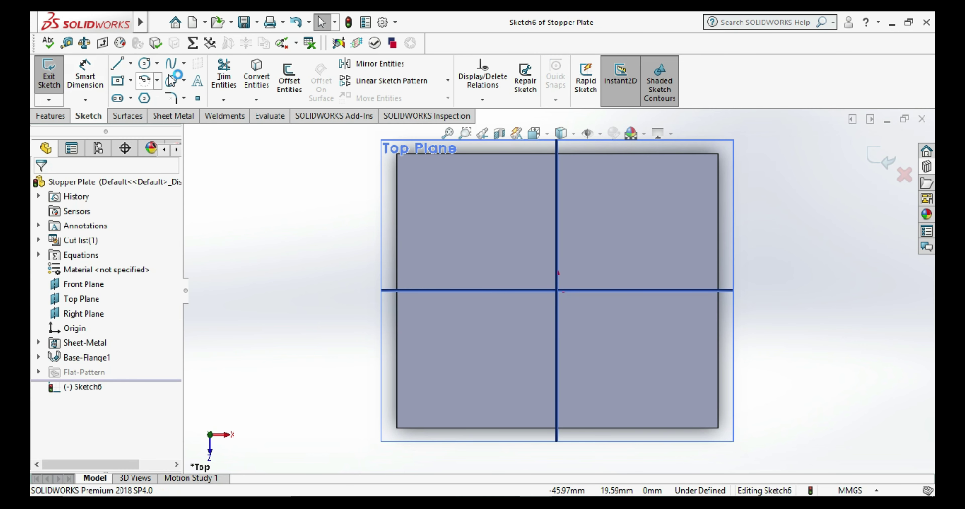
pyautogui.click(144, 64)
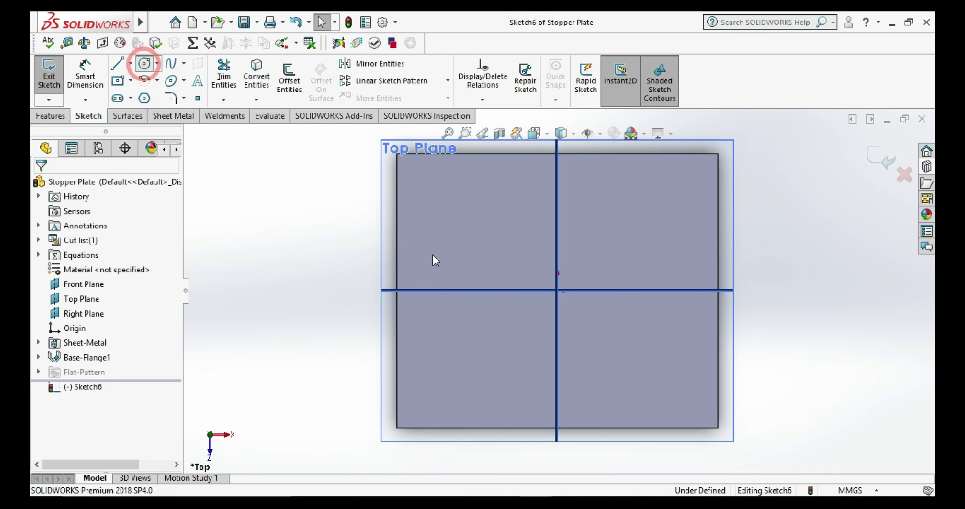
pyautogui.click(558, 304)
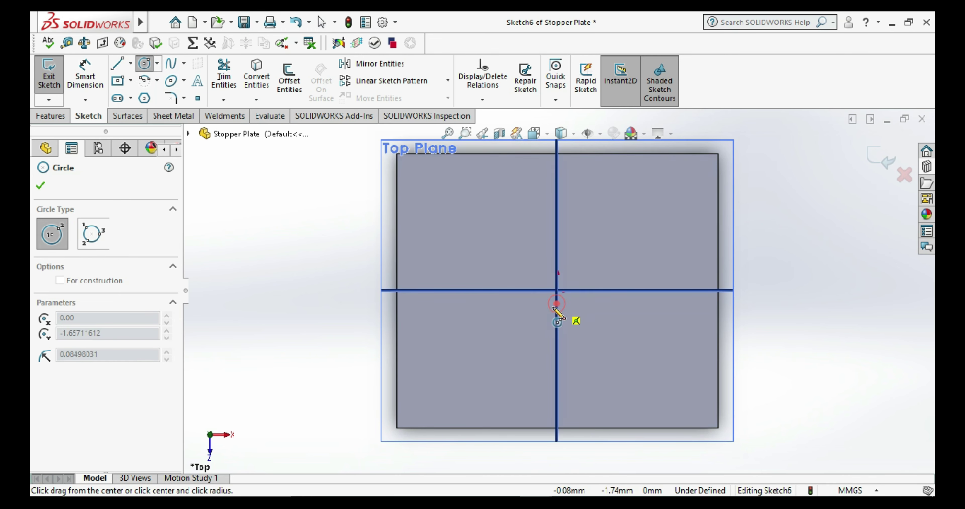
pyautogui.click(578, 311)
# - Dimension the circle's diameter, settling on 10 mm
pyautogui.click(85, 75)
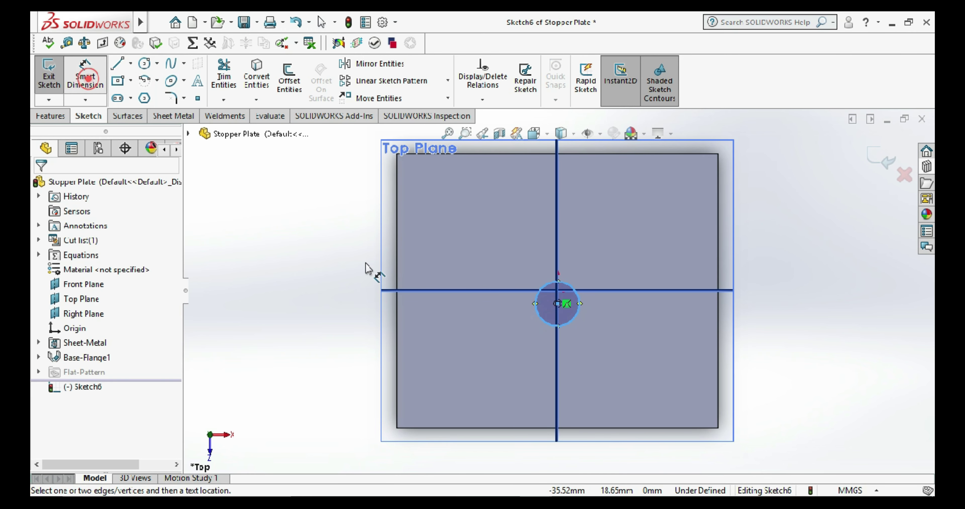
pyautogui.click(581, 316)
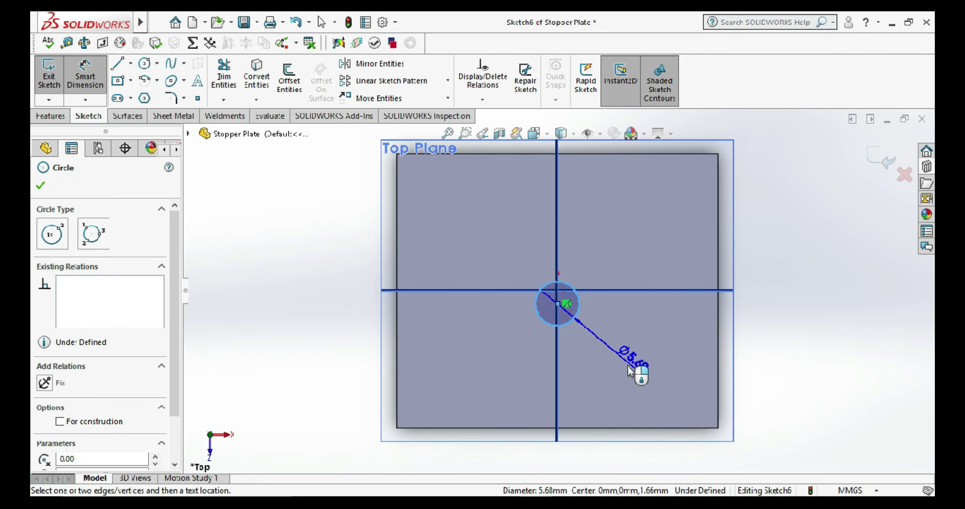
pyautogui.click(633, 368)
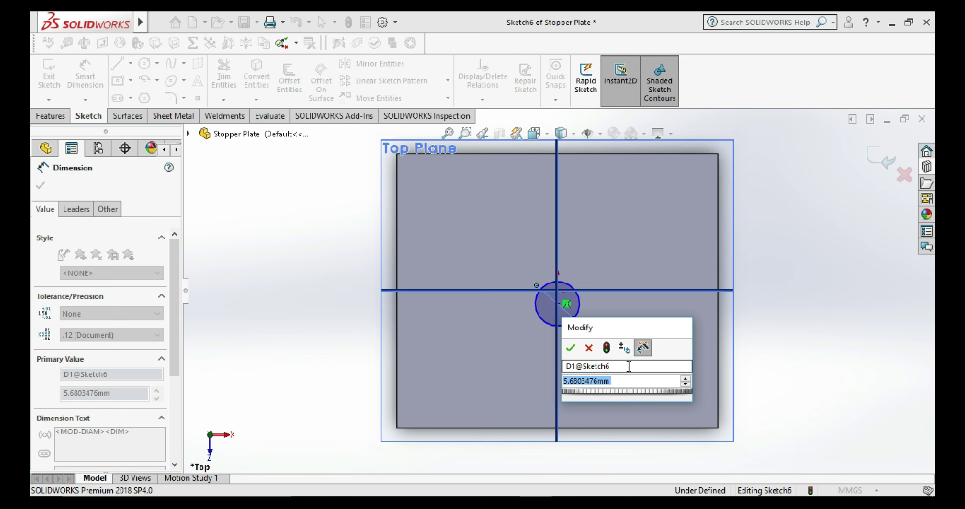
pyautogui.write('16')
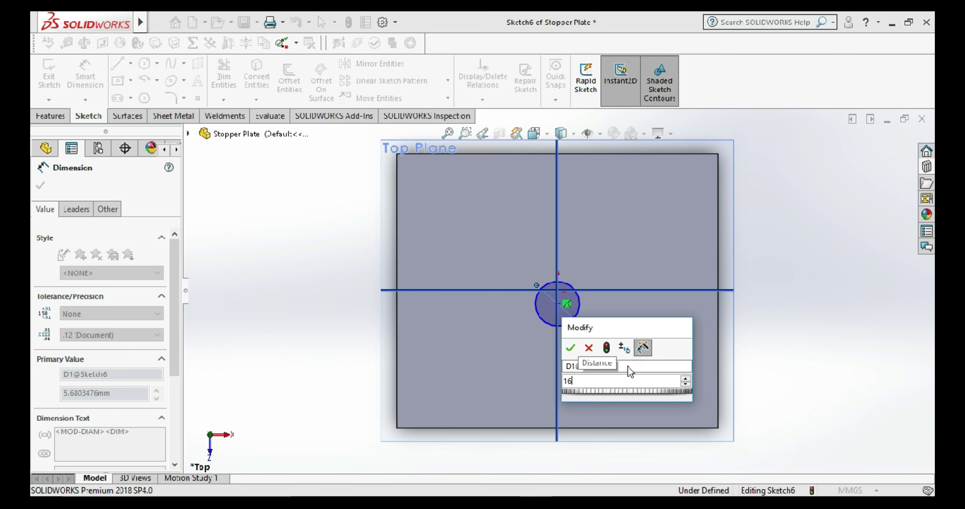
pyautogui.press('Return')
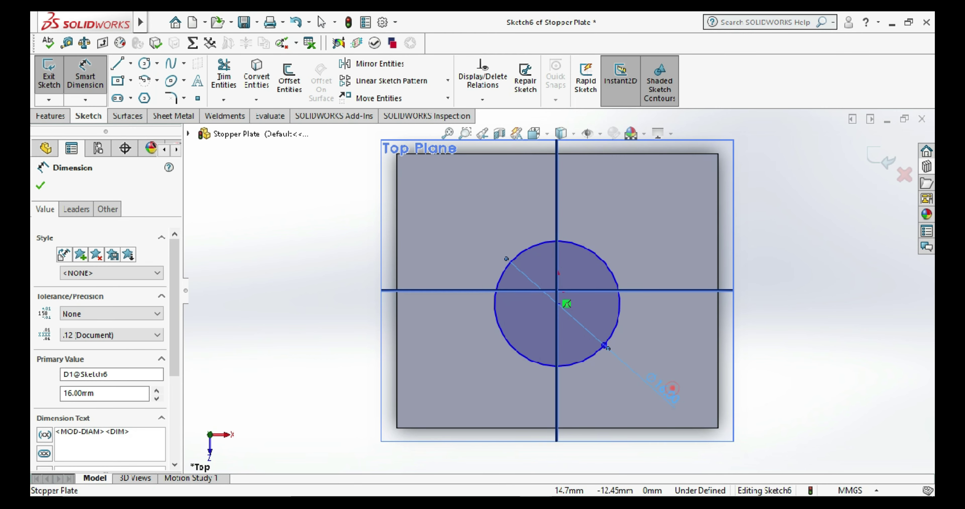
pyautogui.doubleClick(674, 389)
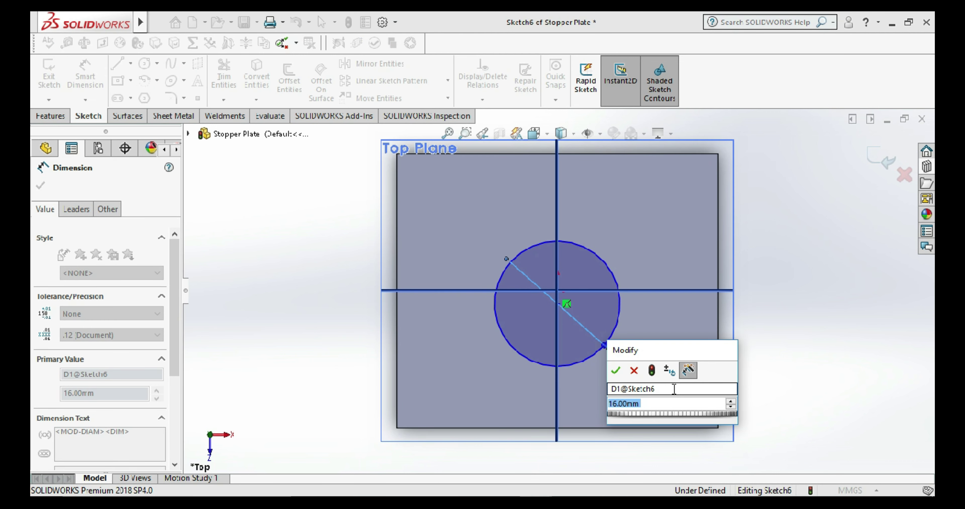
pyautogui.write('10')
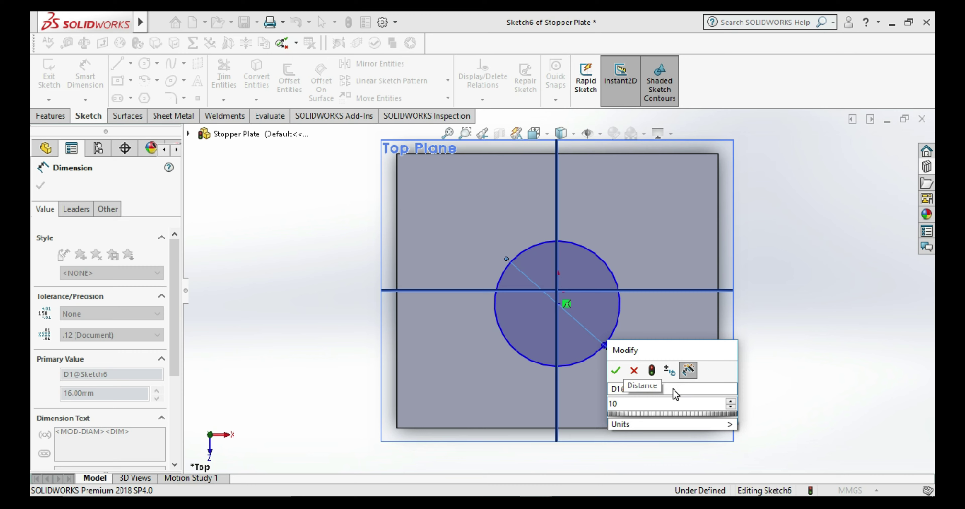
pyautogui.press('Return')
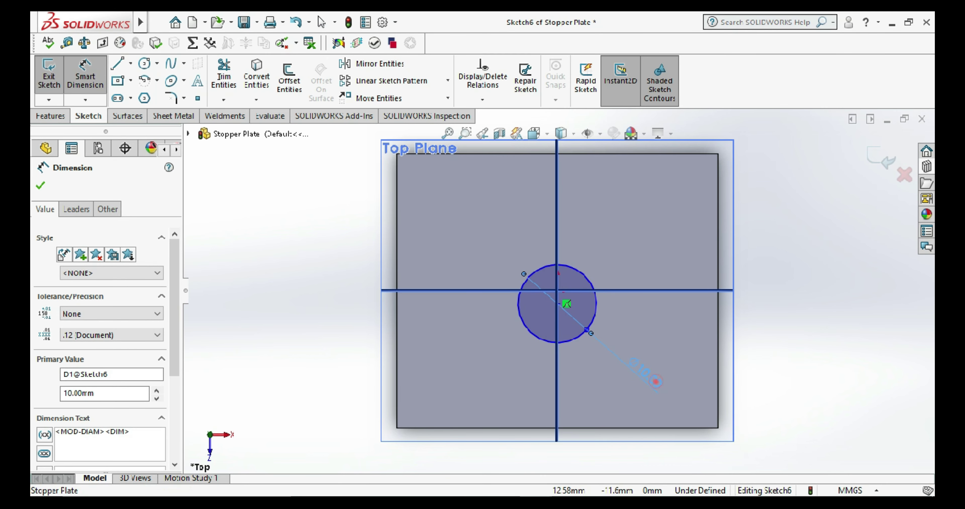
pyautogui.doubleClick(658, 388)
pyautogui.write('12')
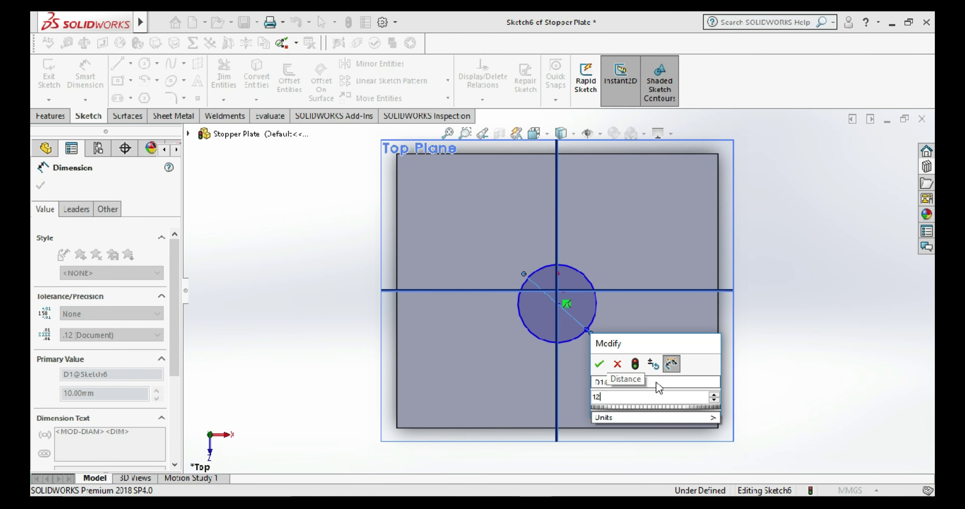
pyautogui.press('Return')
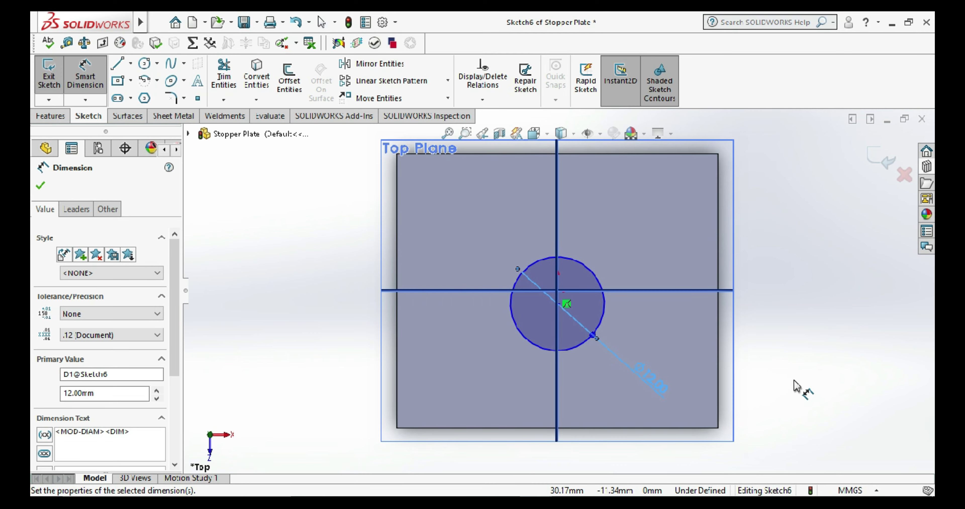
pyautogui.click(642, 380)
pyautogui.write('10')
pyautogui.press('Return')
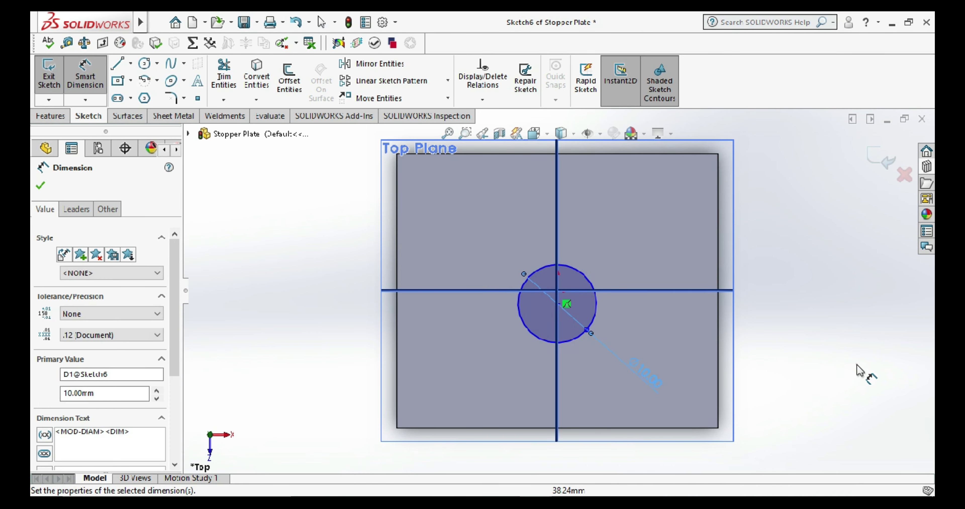
pyautogui.click(857, 364)
# - Draw the slot's side lines up to the plate's top edge and trim the circle's upper arc
pyautogui.click(120, 64)
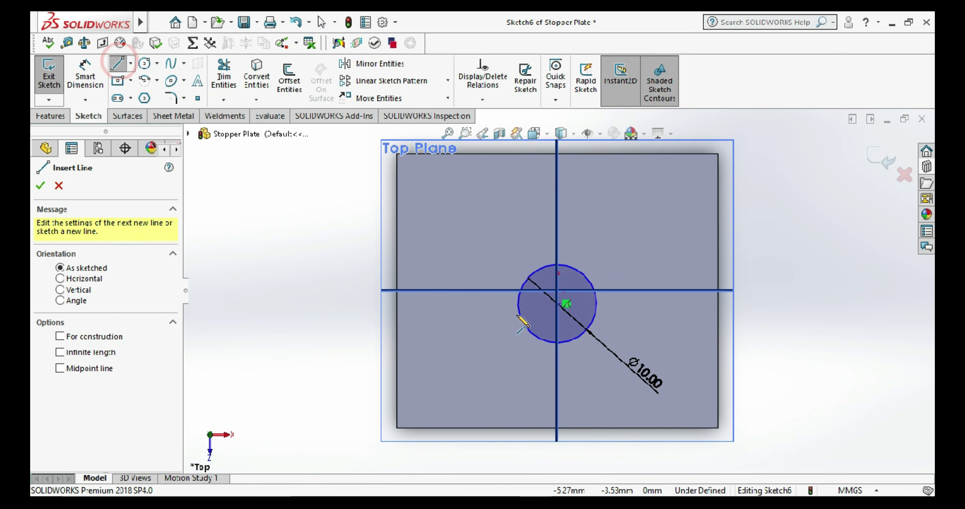
pyautogui.click(519, 304)
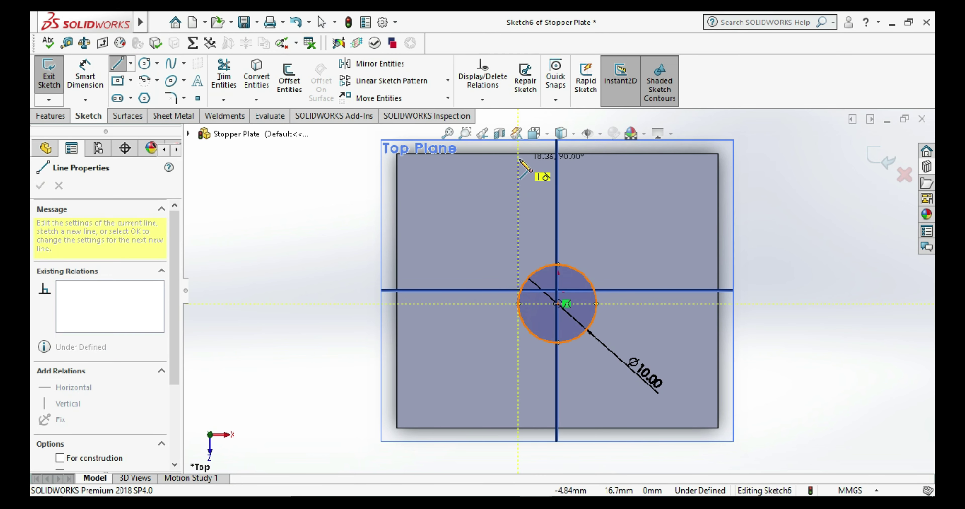
pyautogui.click(518, 153)
pyautogui.click(596, 154)
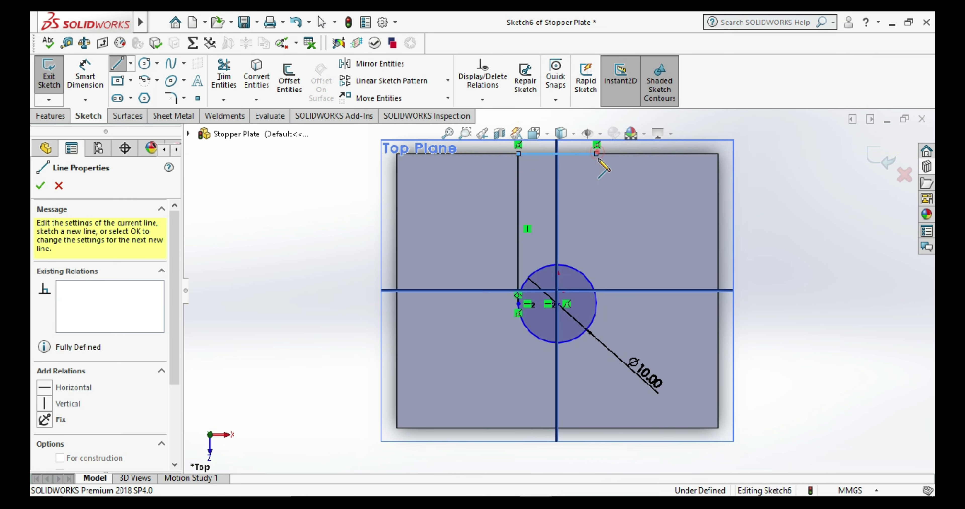
pyautogui.click(596, 304)
pyautogui.press('Escape')
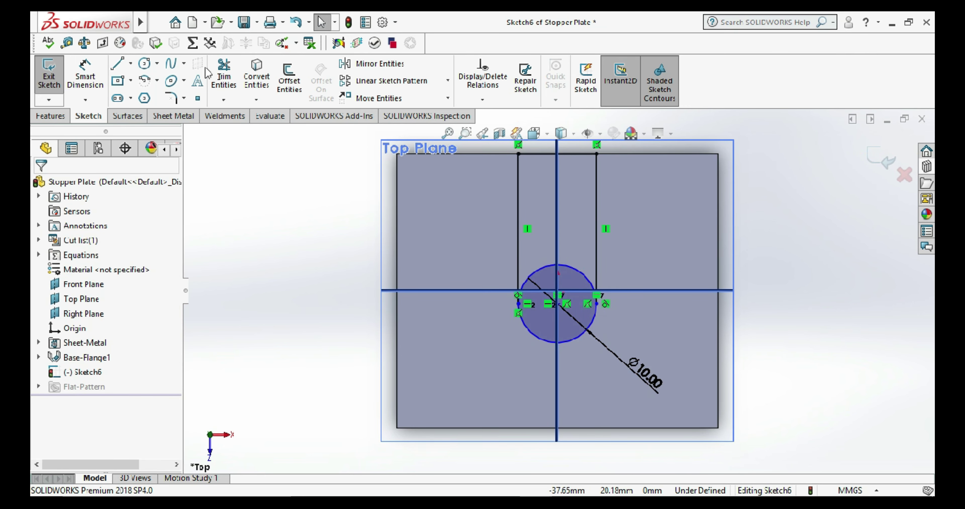
pyautogui.click(224, 75)
pyautogui.moveTo(551, 258); pyautogui.dragTo(563, 297)
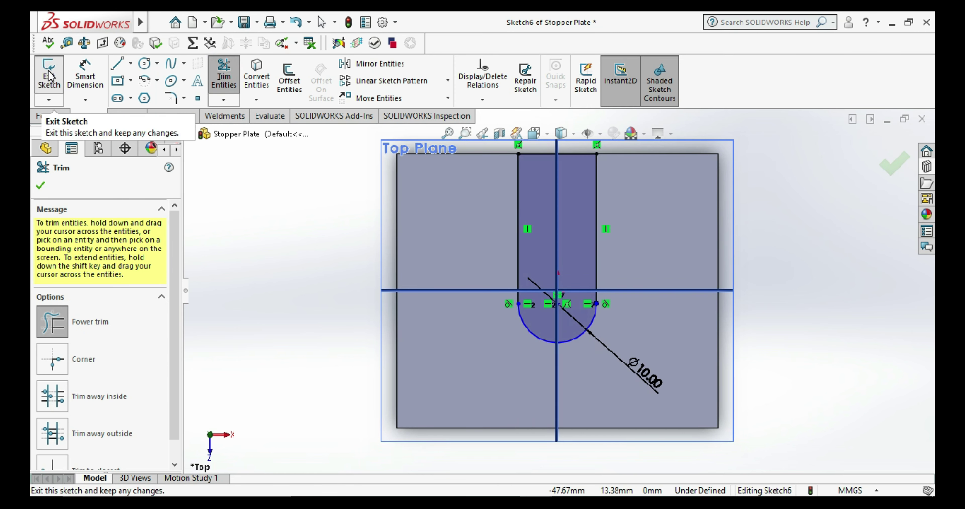
# - Dimension the arc centre 3 mm from the origin and exit the sketch
pyautogui.click(85, 77)
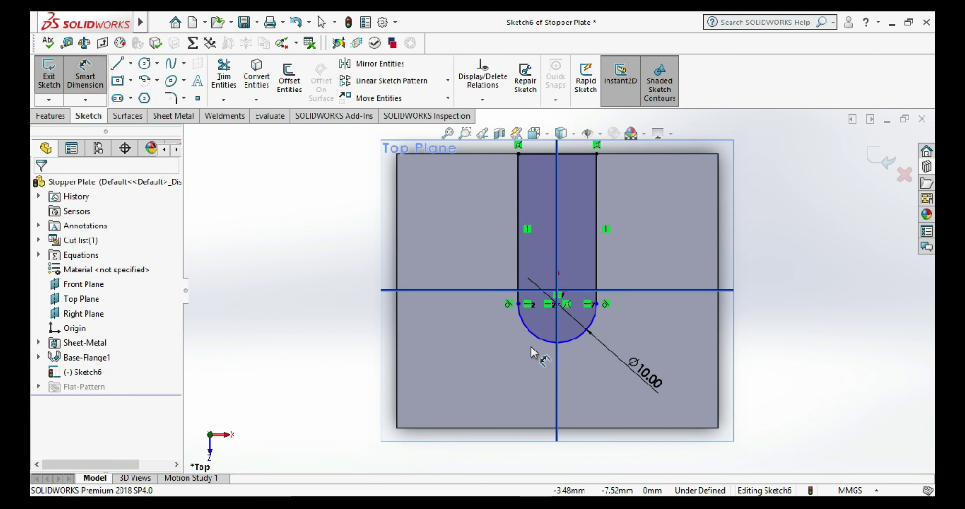
pyautogui.click(560, 302)
pyautogui.click(559, 291)
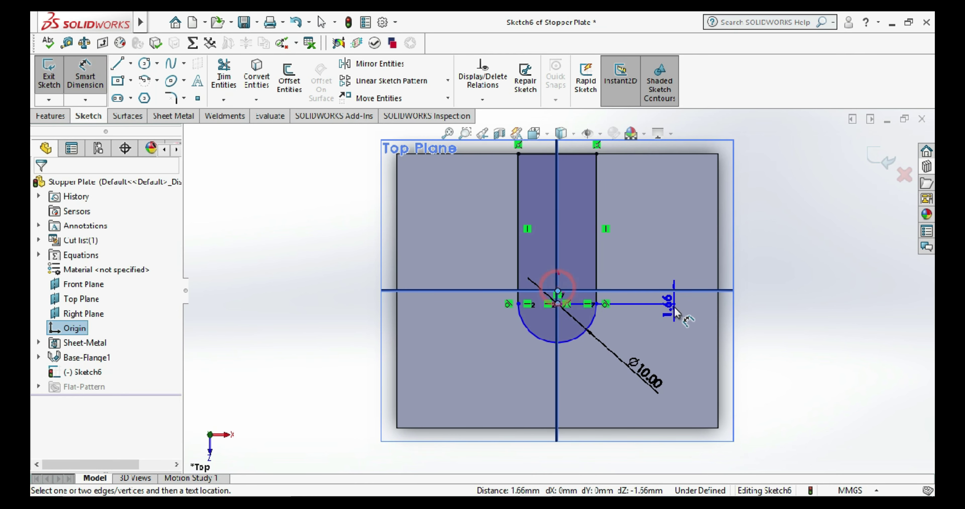
pyautogui.click(674, 308)
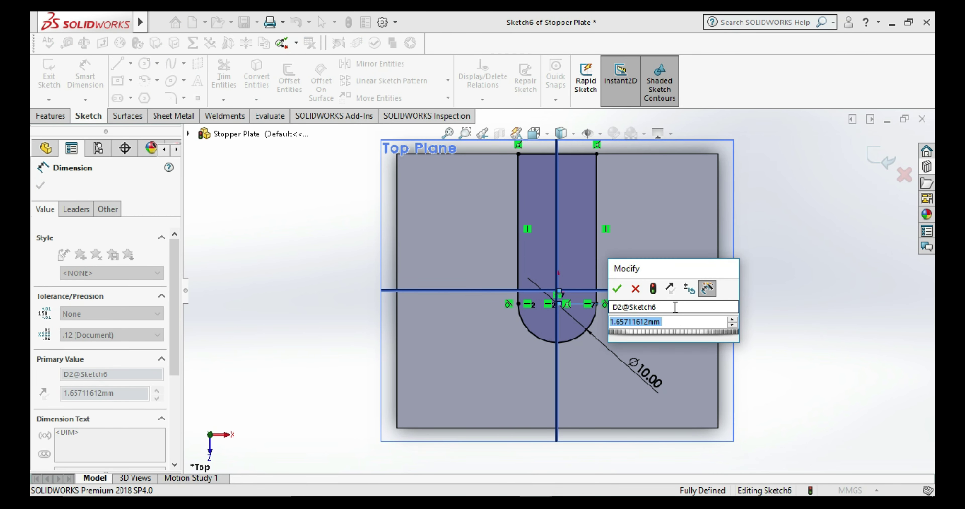
pyautogui.write('3')
pyautogui.press('Return')
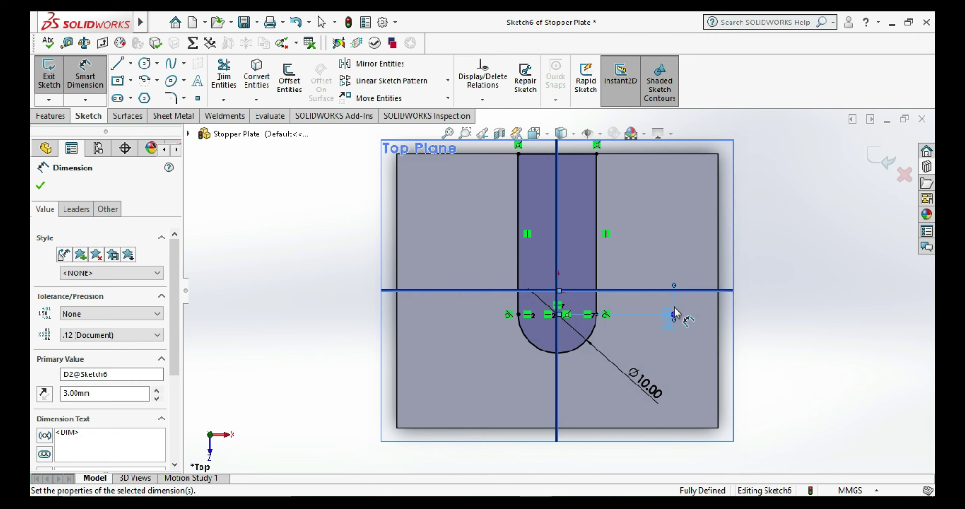
pyautogui.click(768, 309)
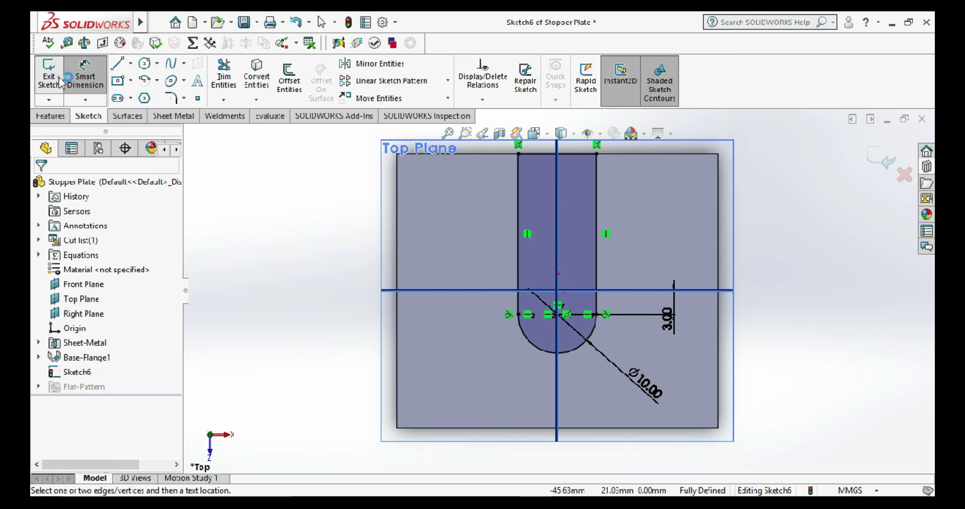
pyautogui.click(49, 75)
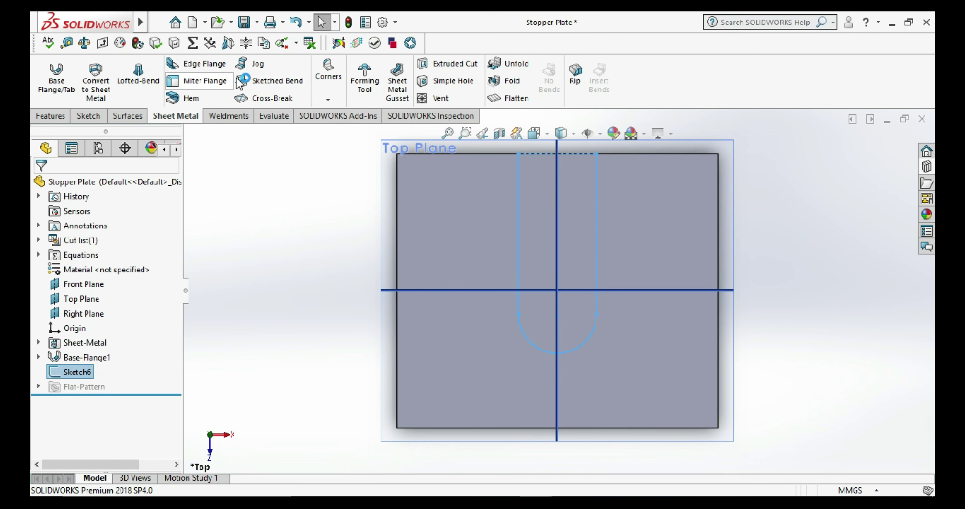
# - Extrude-cut the U-slot linked to sheet thickness, then switch to the assembly window
pyautogui.click(450, 64)
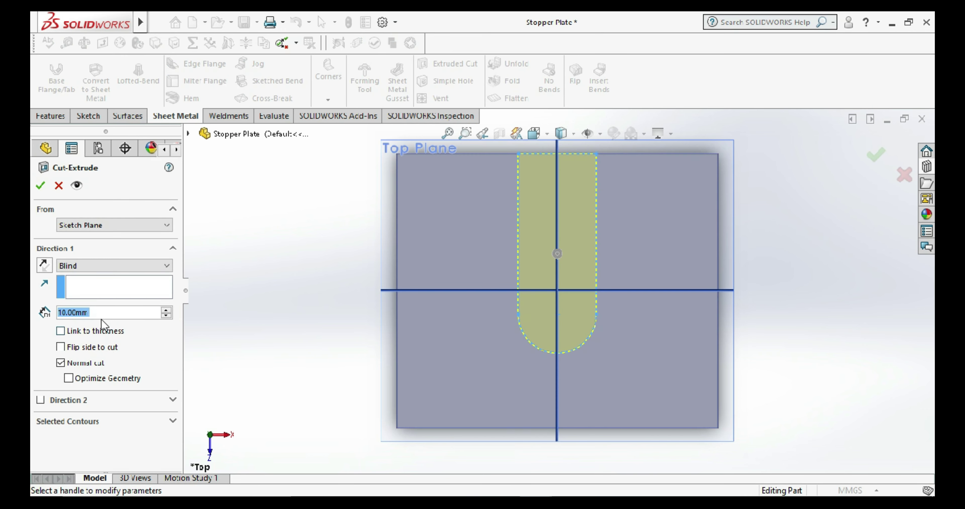
pyautogui.click(100, 333)
pyautogui.click(41, 185)
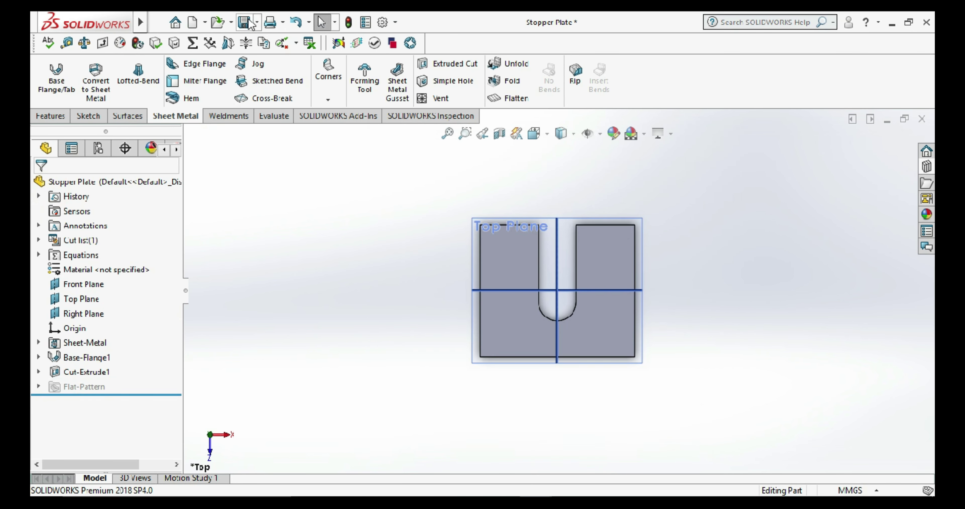
pyautogui.hotkey('ctrl', 'Tab')
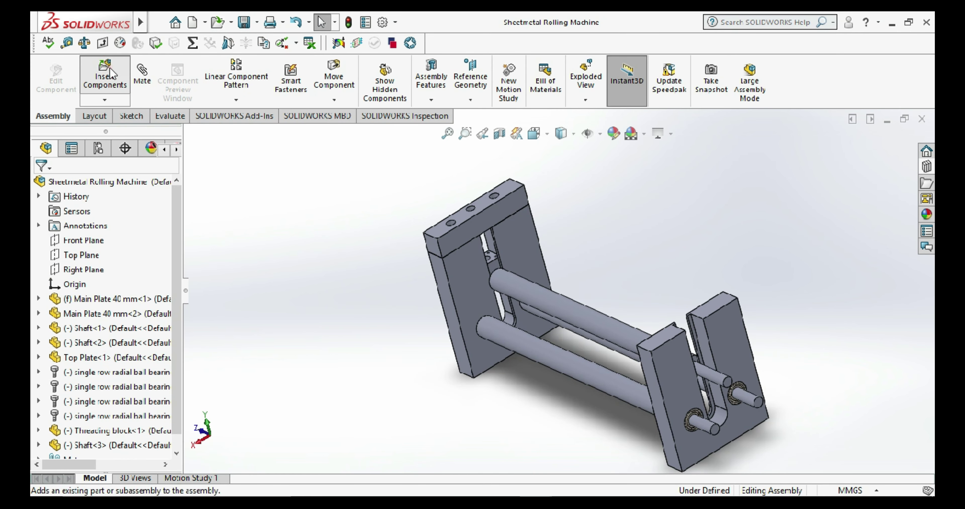
# - Insert the Stopper Plate into the assembly near the threading block
pyautogui.click(104, 76)
pyautogui.scroll(-3, 484, 267)
pyautogui.click(78, 333)
pyautogui.scroll(-2, 502, 256)
pyautogui.click(532, 259)
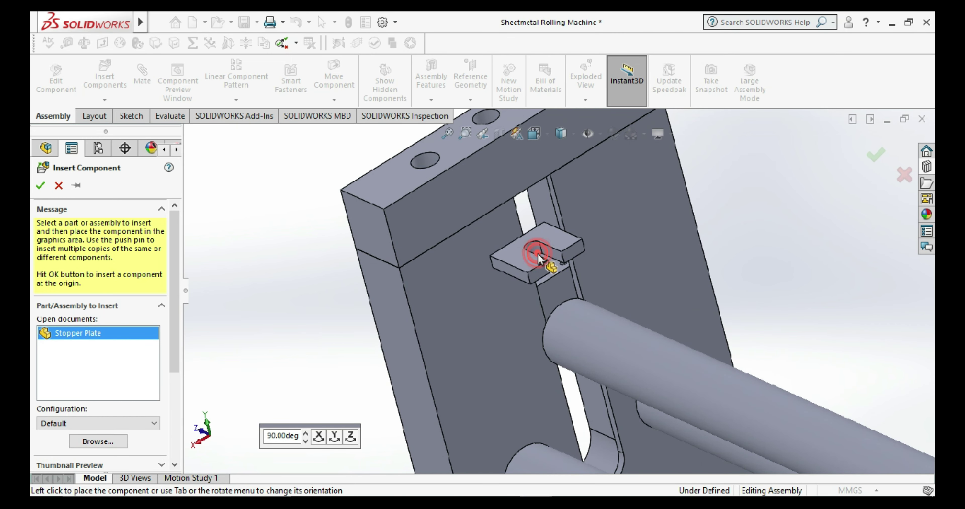
pyautogui.scroll(-2, 550, 311)
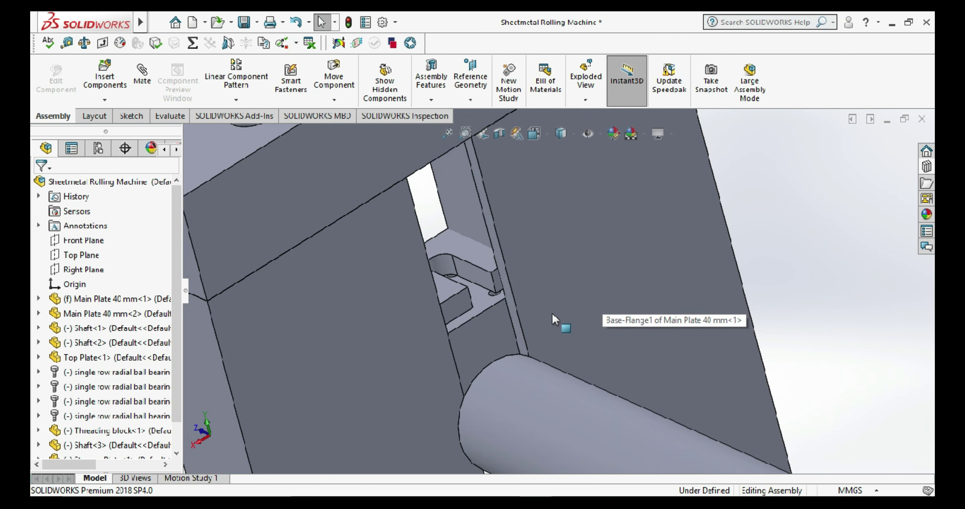
pyautogui.scroll(-1, 550, 311)
pyautogui.moveTo(522, 271)
pyautogui.mouseDown(button='middle')
pyautogui.moveTo(539, 284)
pyautogui.moveTo(517, 262)
pyautogui.mouseUp(button='middle')
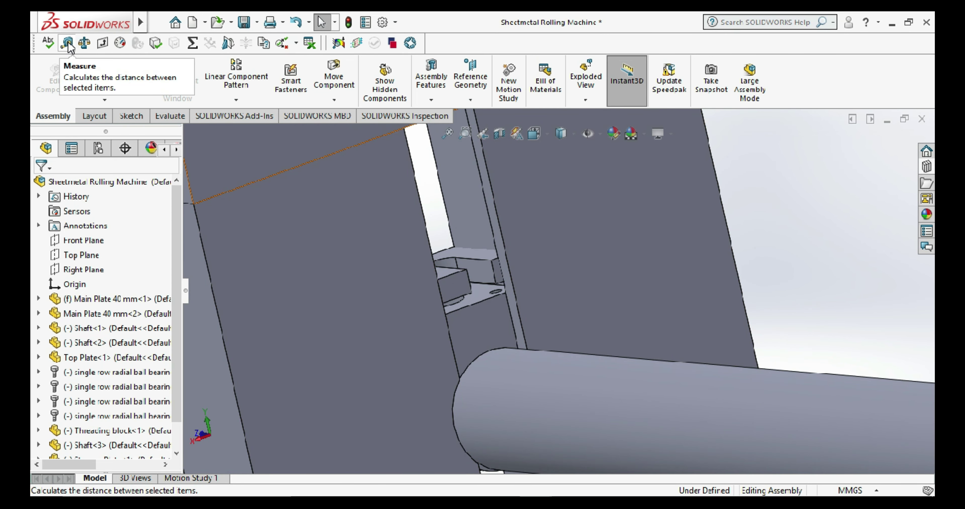
# - Mate a threading block face coincident with a Stopper Plate face
pyautogui.click(145, 80)
pyautogui.scroll(-3, 500, 286)
pyautogui.scroll(-3, 494, 292)
pyautogui.click(478, 288)
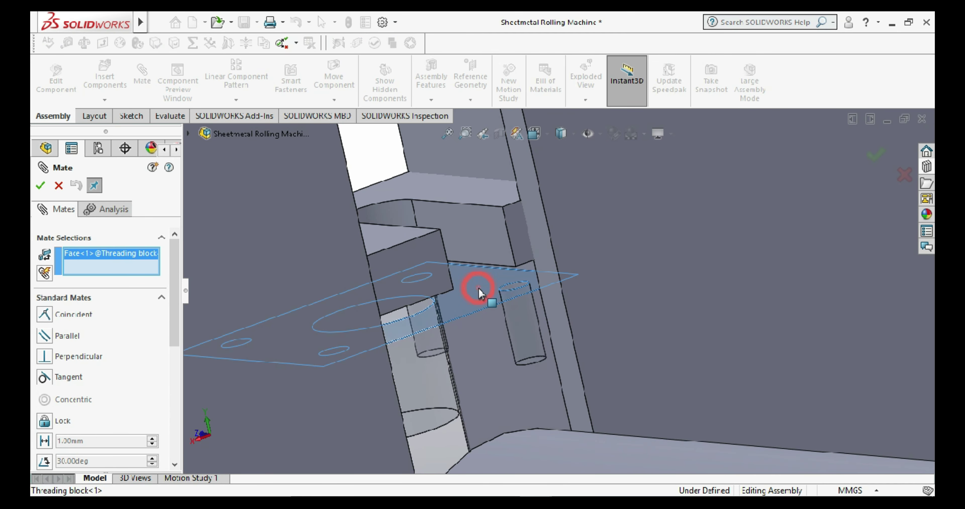
pyautogui.moveTo(479, 292); pyautogui.dragTo(483, 311, button='middle')
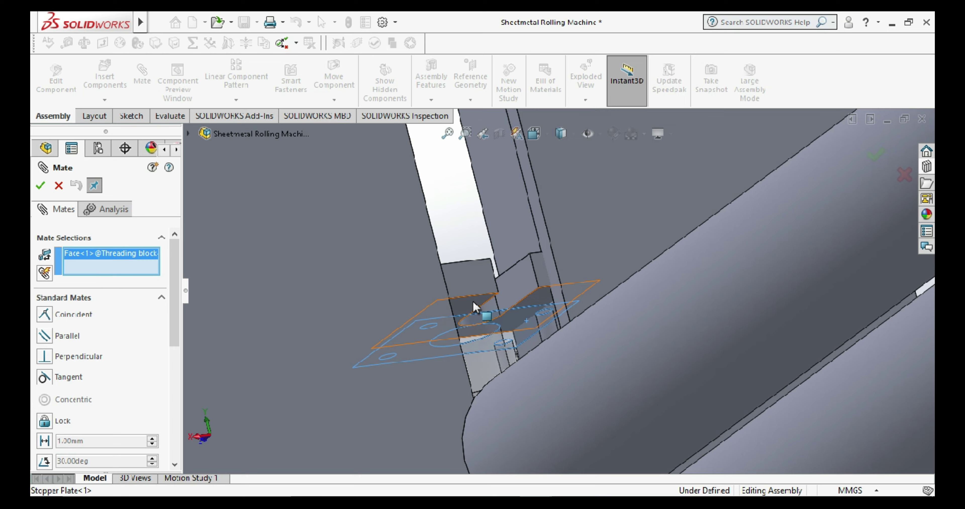
pyautogui.click(474, 306)
pyautogui.click(657, 373)
# - Add a second Coincident mate between a Stopper Plate side face and the threading block
pyautogui.moveTo(657, 370)
pyautogui.mouseDown(button='middle')
pyautogui.moveTo(714, 342)
pyautogui.moveTo(542, 323)
pyautogui.mouseUp(button='middle')
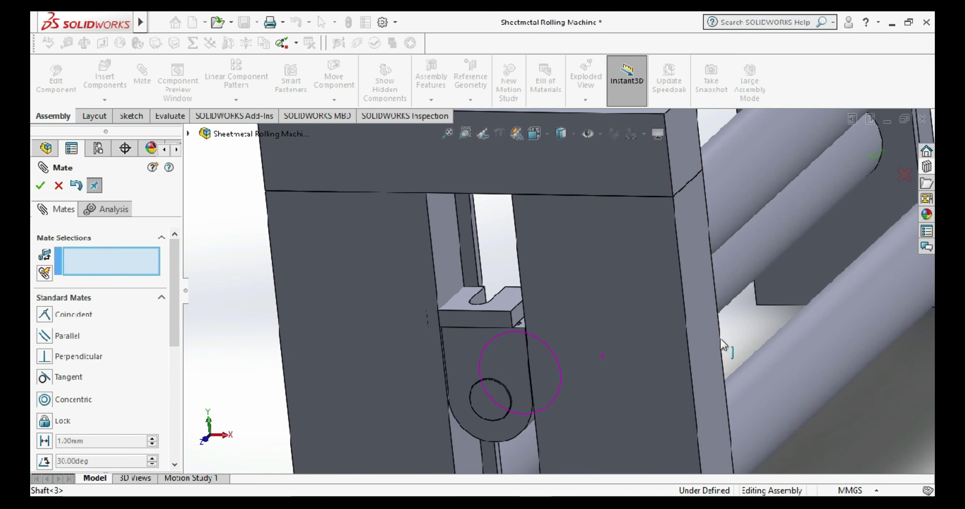
pyautogui.scroll(-5, 543, 323)
pyautogui.scroll(-3, 567, 339)
pyautogui.moveTo(600, 336); pyautogui.dragTo(507, 311, button='middle')
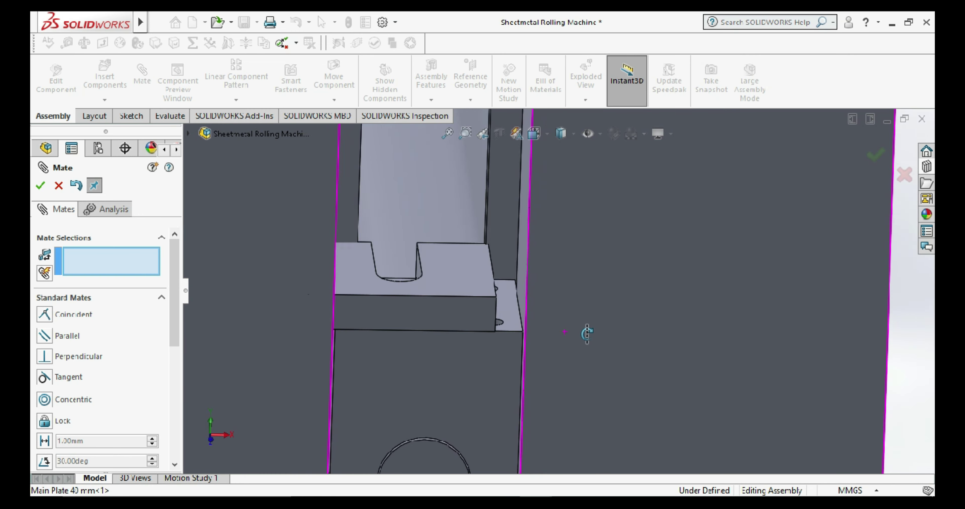
pyautogui.click(505, 309)
pyautogui.moveTo(514, 343)
pyautogui.mouseDown(button='middle')
pyautogui.moveTo(546, 351)
pyautogui.moveTo(513, 333)
pyautogui.mouseUp(button='middle')
pyautogui.scroll(-5, 552, 361)
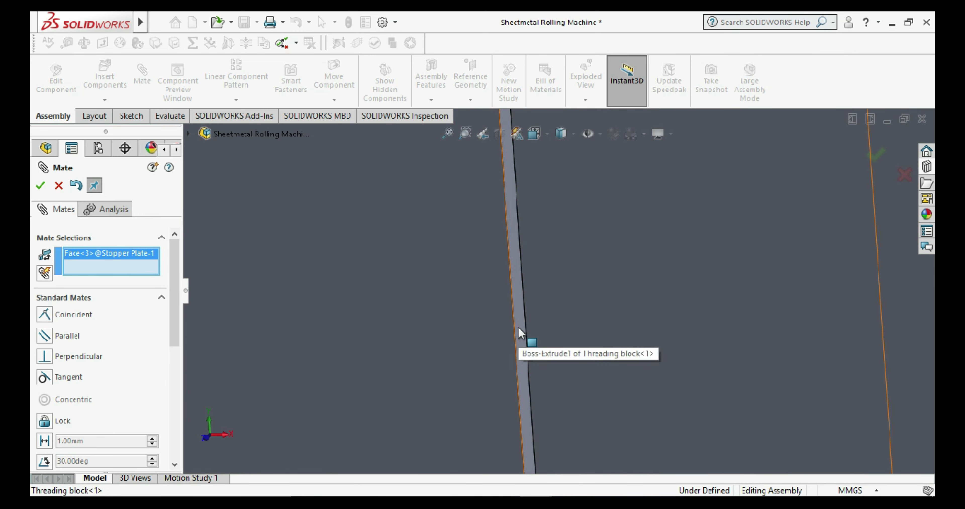
pyautogui.click(518, 327)
pyautogui.scroll(1, 539, 348)
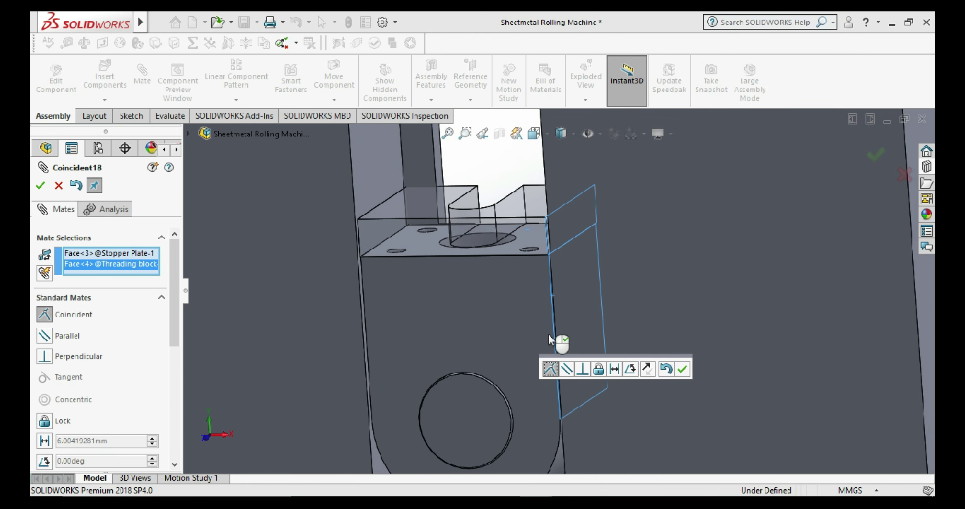
pyautogui.click(682, 369)
pyautogui.scroll(-2, 437, 288)
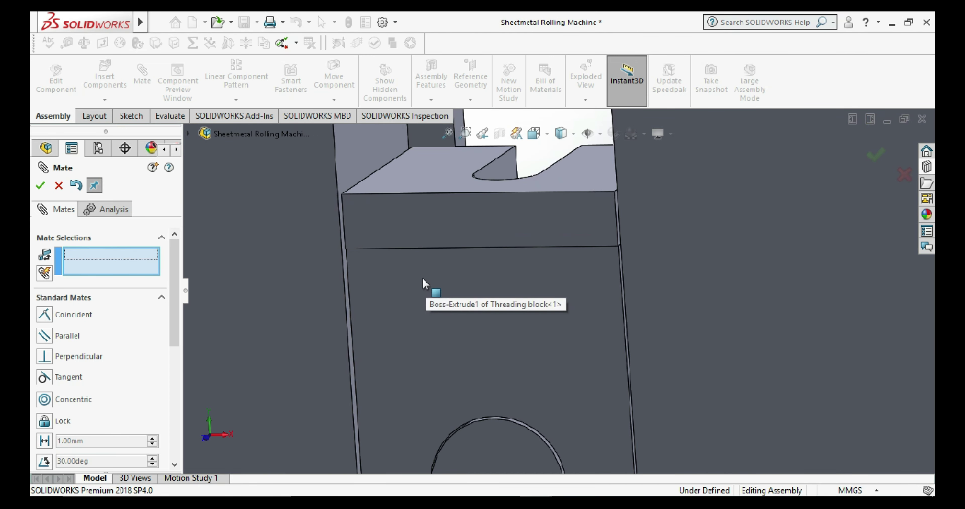
pyautogui.scroll(-2, 390, 260)
pyautogui.scroll(-2, 398, 234)
pyautogui.scroll(2, 397, 234)
pyautogui.scroll(2, 399, 218)
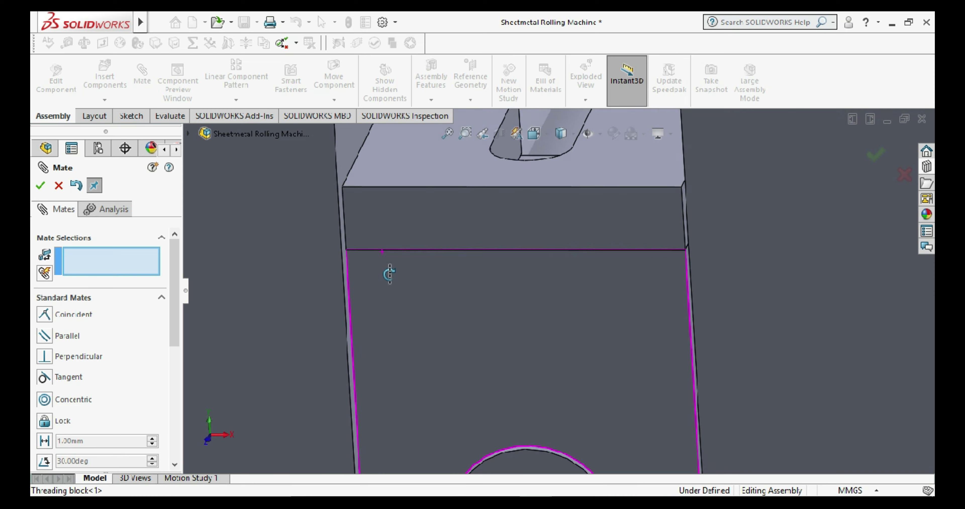
pyautogui.scroll(2, 388, 274)
pyautogui.moveTo(543, 279)
pyautogui.mouseDown(button='middle')
pyautogui.moveTo(551, 328)
pyautogui.moveTo(562, 275)
pyautogui.moveTo(555, 314)
pyautogui.moveTo(555, 202)
pyautogui.moveTo(612, 320)
pyautogui.mouseUp(button='middle')
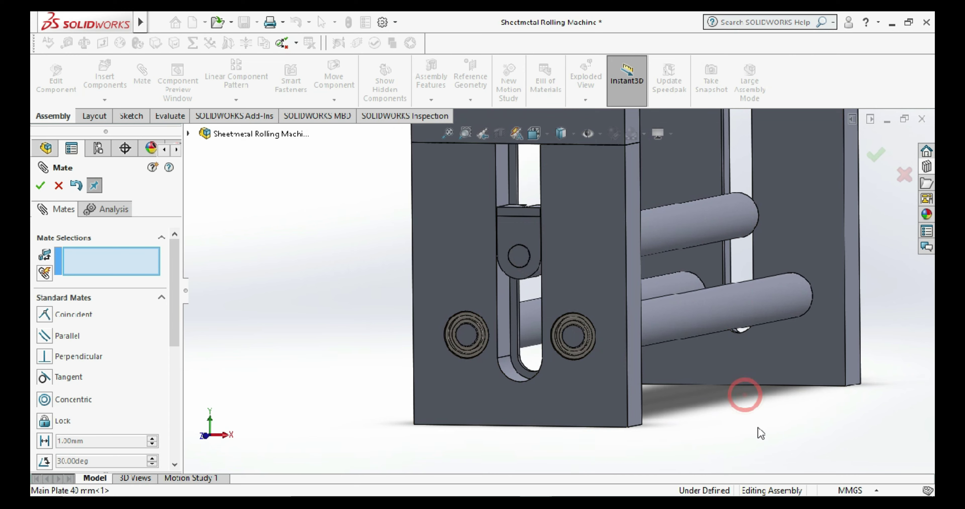
pyautogui.click(36, 185)
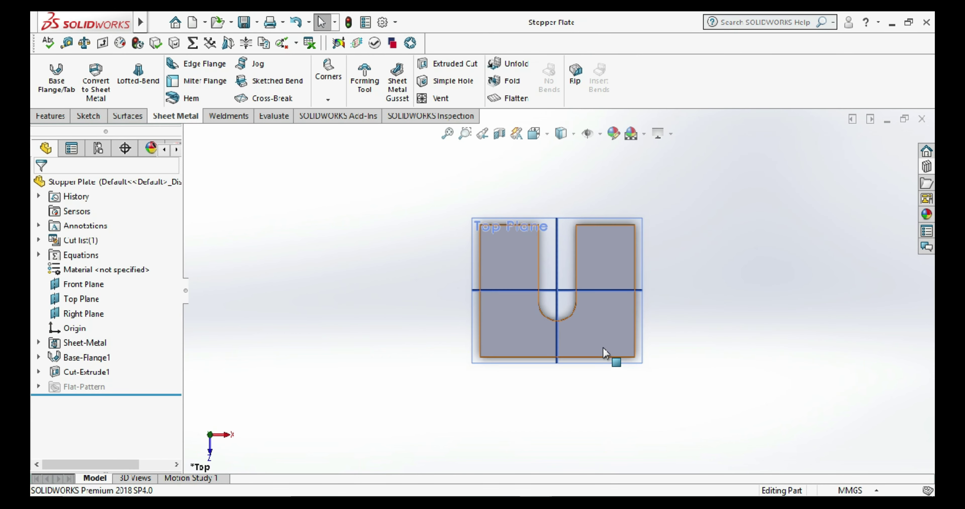
# - Start a new sketch on the plate's top face and draw a circle near its top-left corner
pyautogui.rightClick(609, 333)
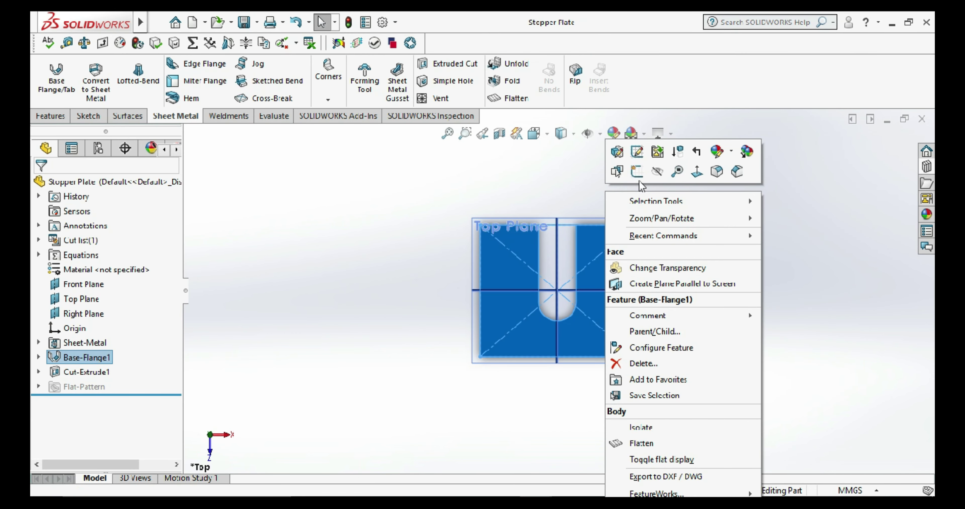
pyautogui.click(637, 171)
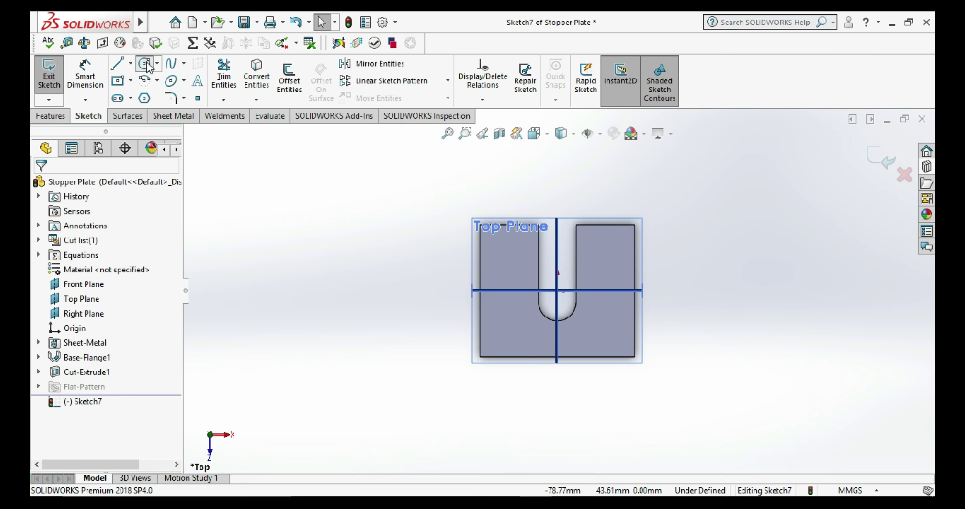
pyautogui.click(145, 64)
pyautogui.scroll(-4, 483, 244)
pyautogui.click(453, 255)
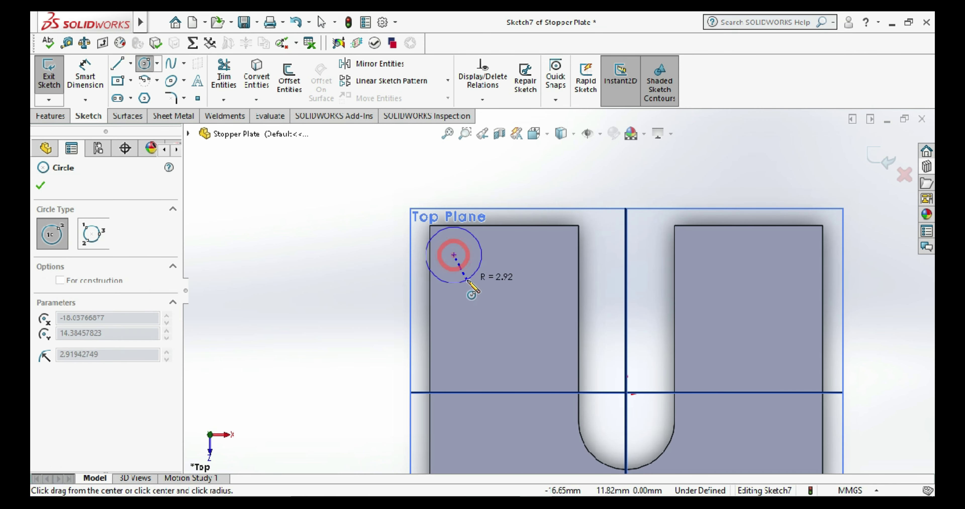
pyautogui.click(474, 274)
pyautogui.press('Escape')
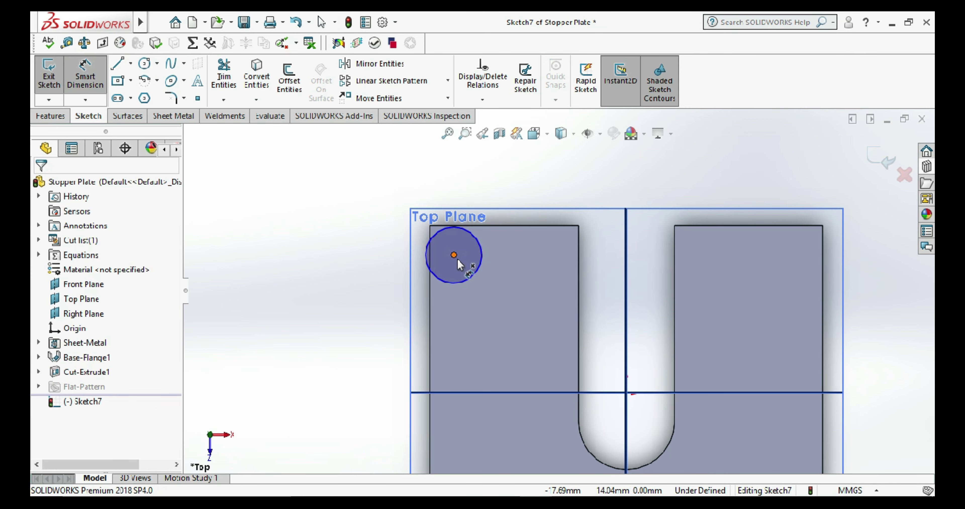
# - Set the circle's diameter to 4 mm
pyautogui.click(477, 273)
pyautogui.click(367, 305)
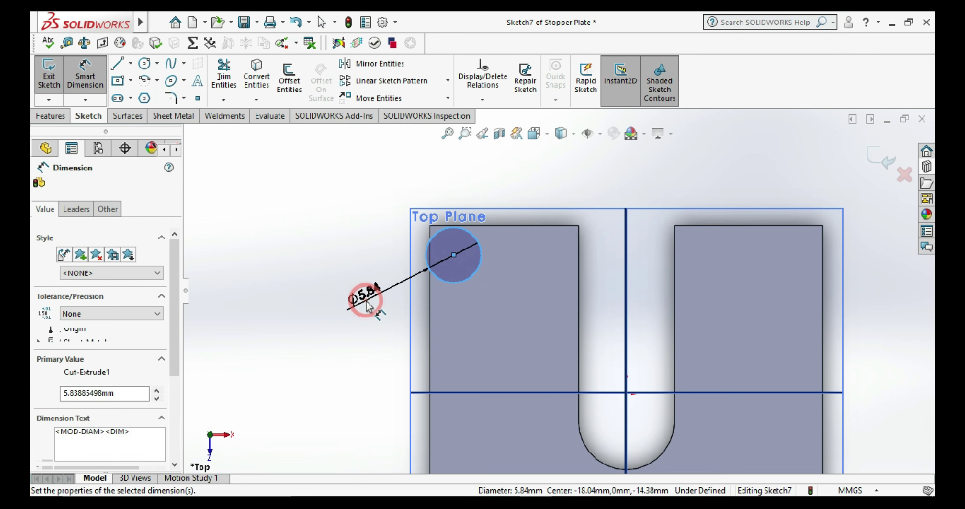
pyautogui.write('6')
pyautogui.press('BackSpace')
pyautogui.write('4')
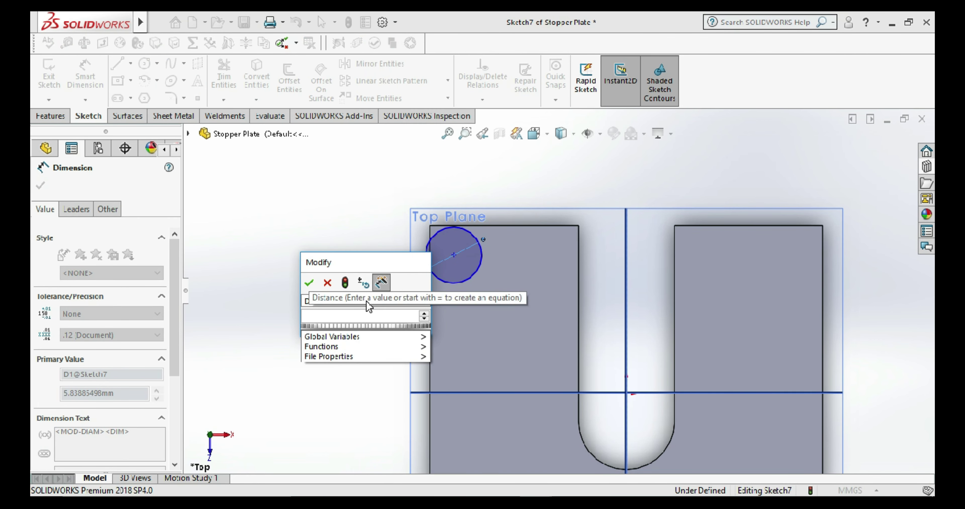
pyautogui.press('Return')
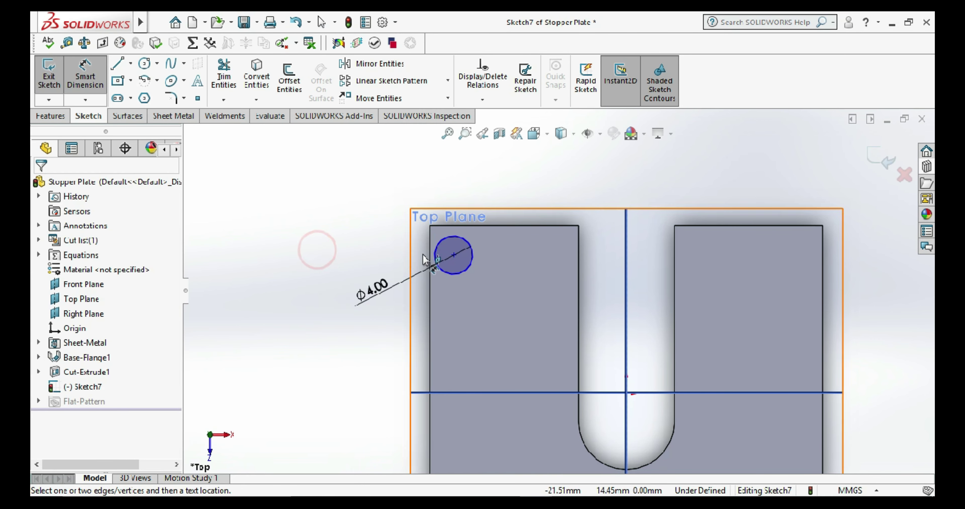
# - Dimension the circle centre 6 mm from the plate's top edge
pyautogui.click(454, 255)
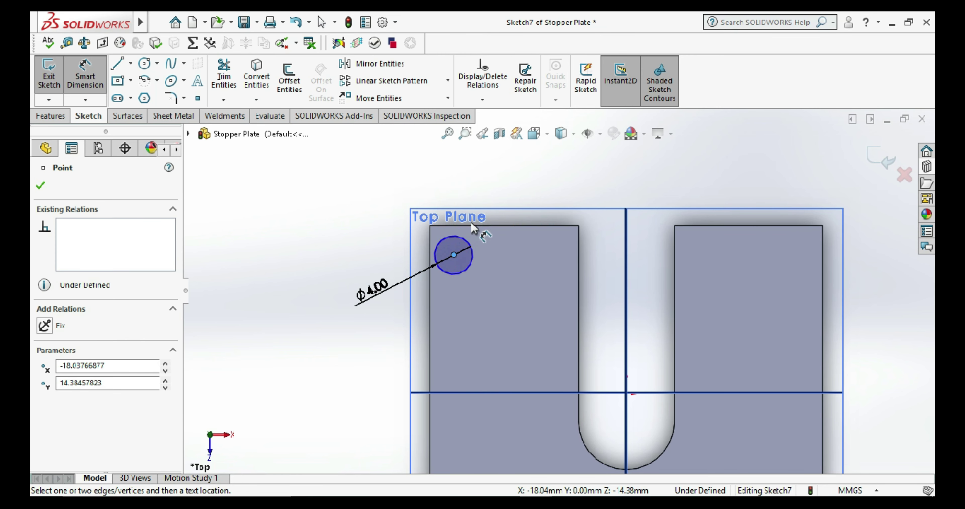
pyautogui.click(472, 226)
pyautogui.click(346, 230)
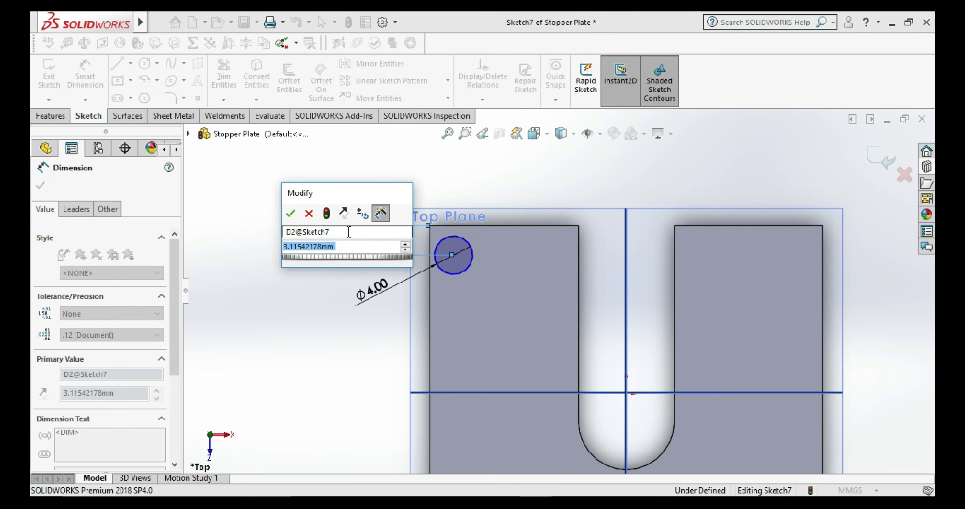
pyautogui.write('6')
pyautogui.press('Return')
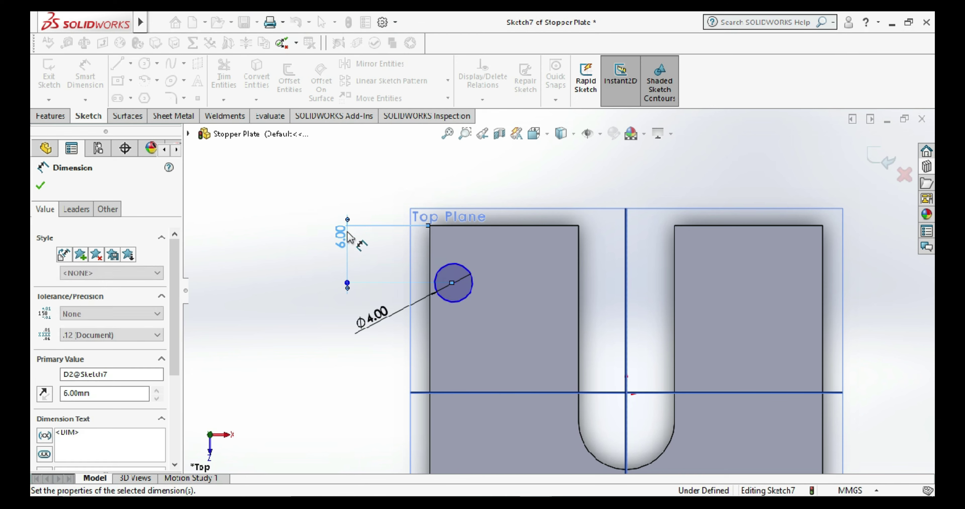
pyautogui.click(308, 242)
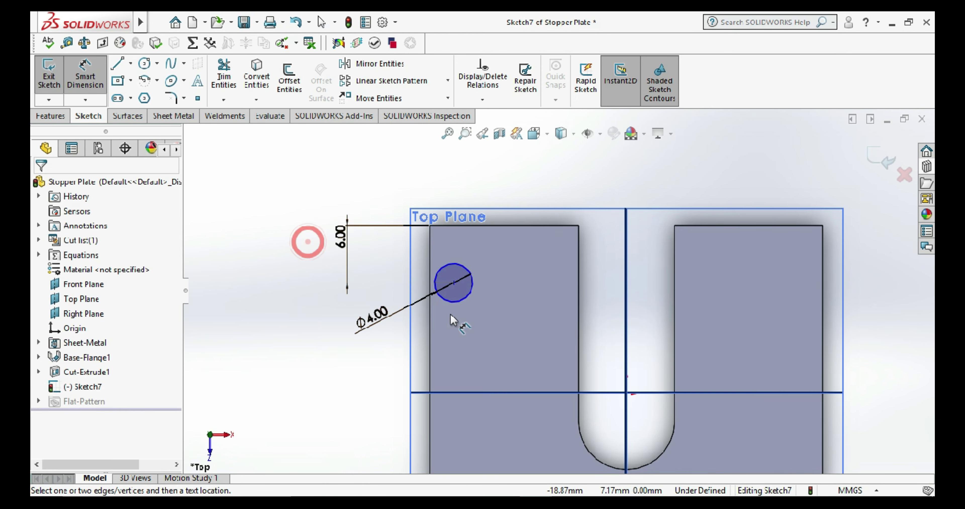
# - Dimension the circle centre 6 mm from the plate's left edge
pyautogui.click(454, 283)
pyautogui.click(430, 268)
pyautogui.click(427, 146)
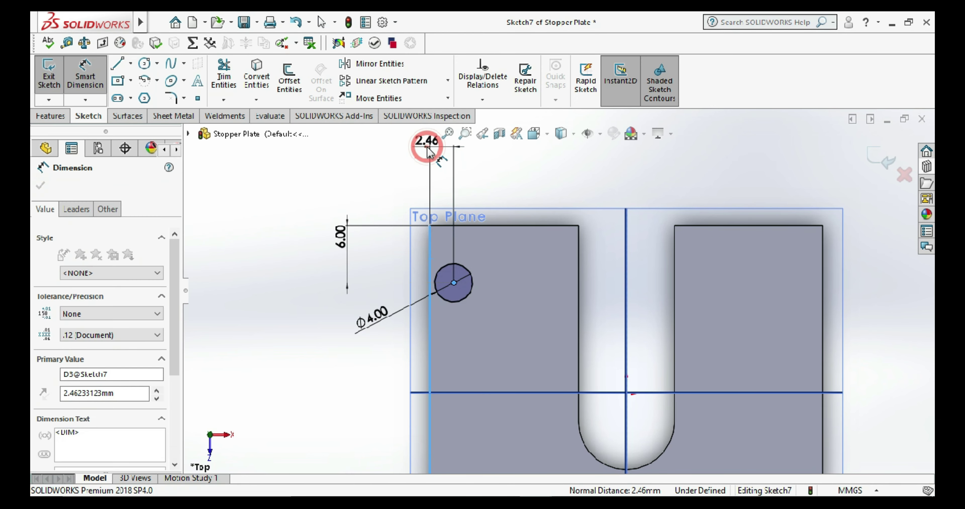
pyautogui.write('6')
pyautogui.press('Return')
pyautogui.click(375, 172)
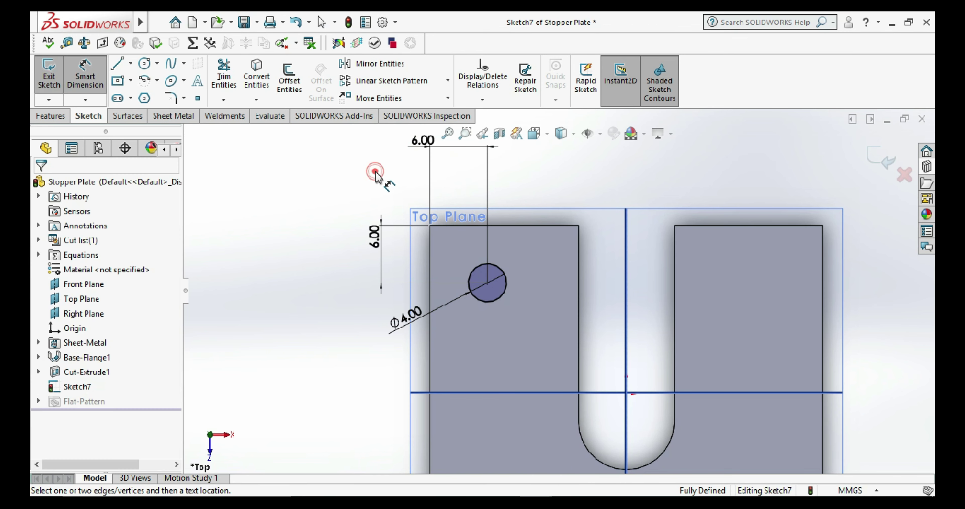
pyautogui.click(145, 65)
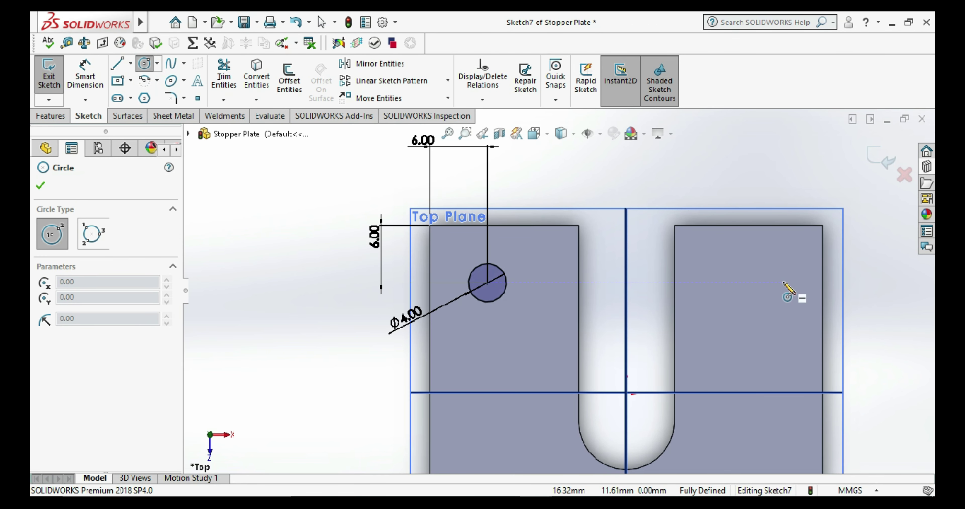
# - Draw a second circle on the right leg and give it a 4 mm diameter
pyautogui.click(789, 283)
pyautogui.click(796, 298)
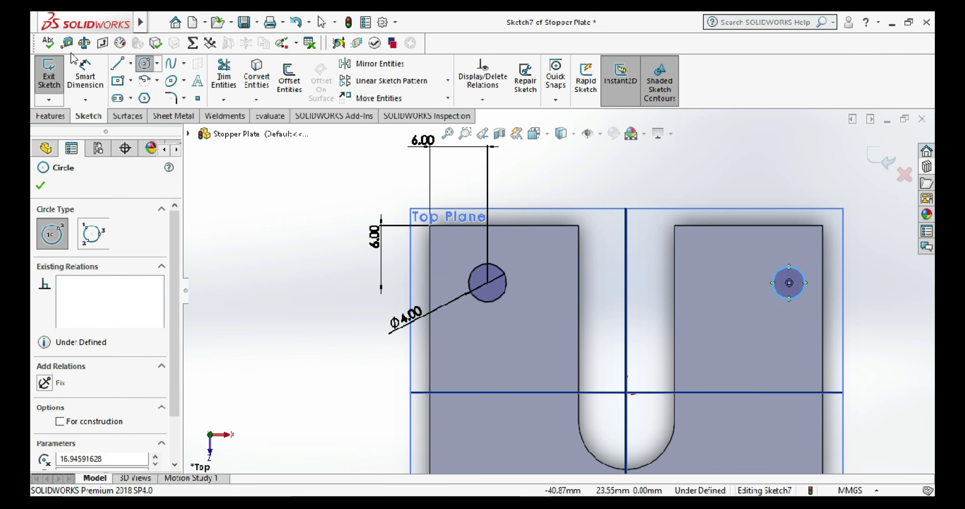
pyautogui.click(86, 79)
pyautogui.click(803, 294)
pyautogui.click(910, 365)
pyautogui.write('4')
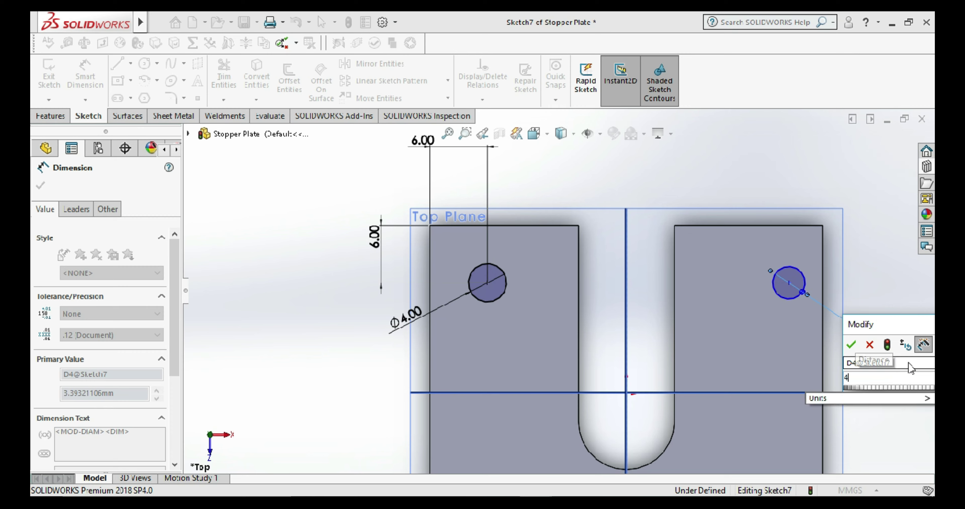
pyautogui.press('Return')
pyautogui.click(910, 330)
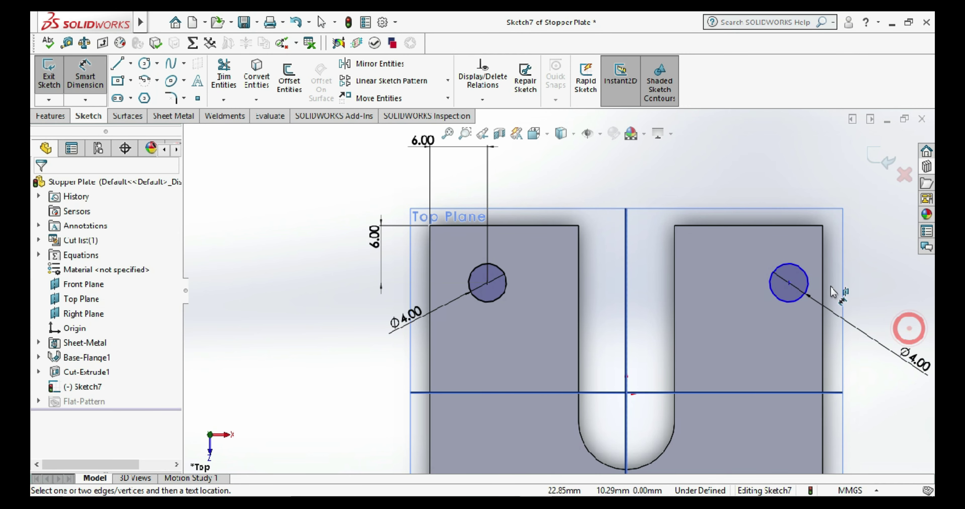
# - Dimension the right circle's centre 6 mm from the plate's right edge
pyautogui.click(789, 284)
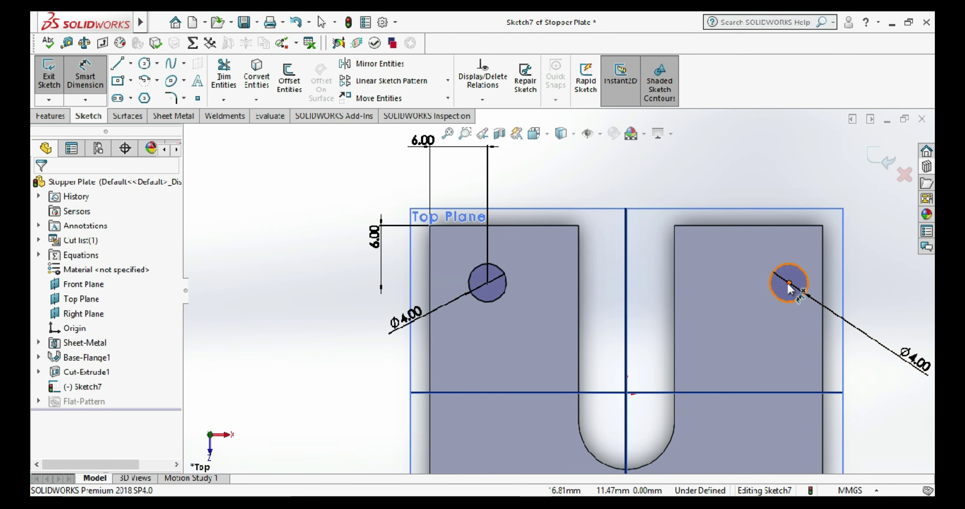
pyautogui.click(823, 290)
pyautogui.click(809, 142)
pyautogui.write('6')
pyautogui.press('Return')
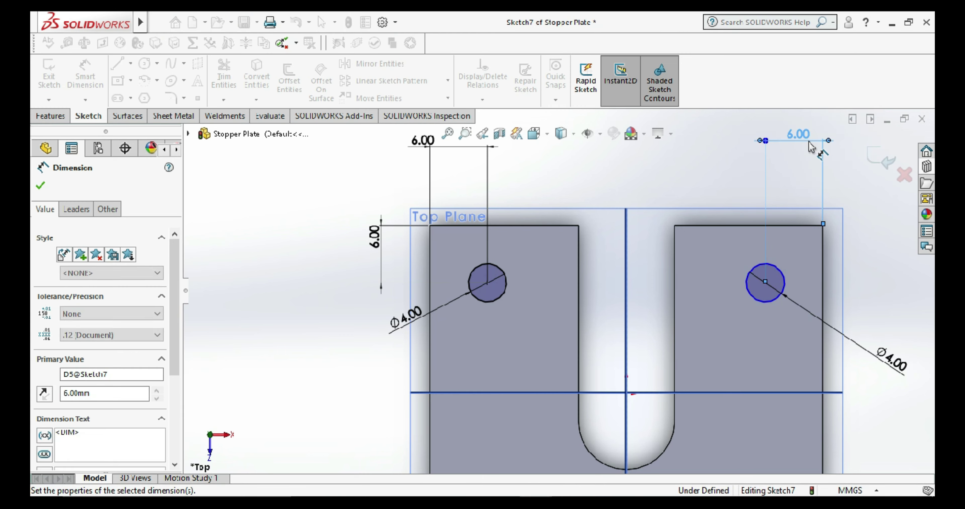
pyautogui.click(716, 184)
pyautogui.scroll(3, 674, 269)
pyautogui.scroll(-1, 706, 322)
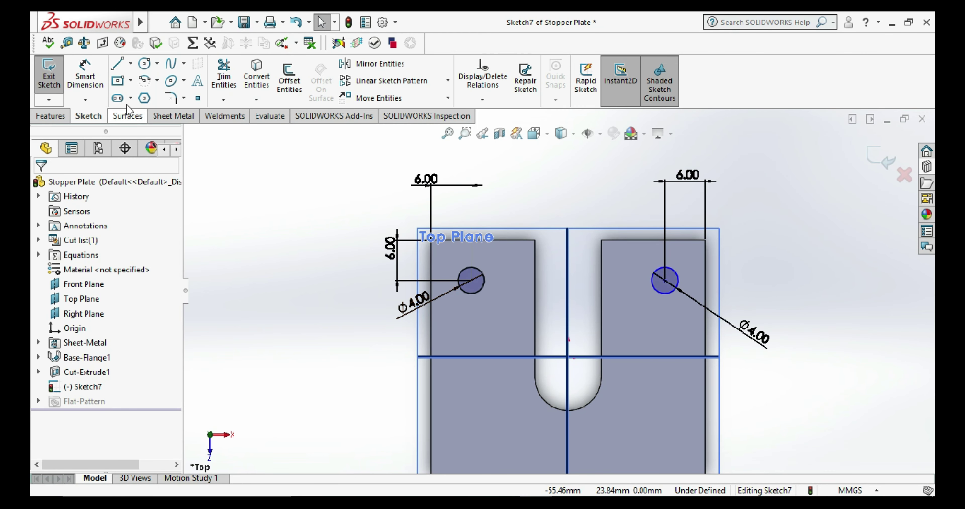
# - Draw a horizontal centreline from the sketch origin across the plate
pyautogui.click(131, 64)
pyautogui.click(144, 95)
pyautogui.click(567, 358)
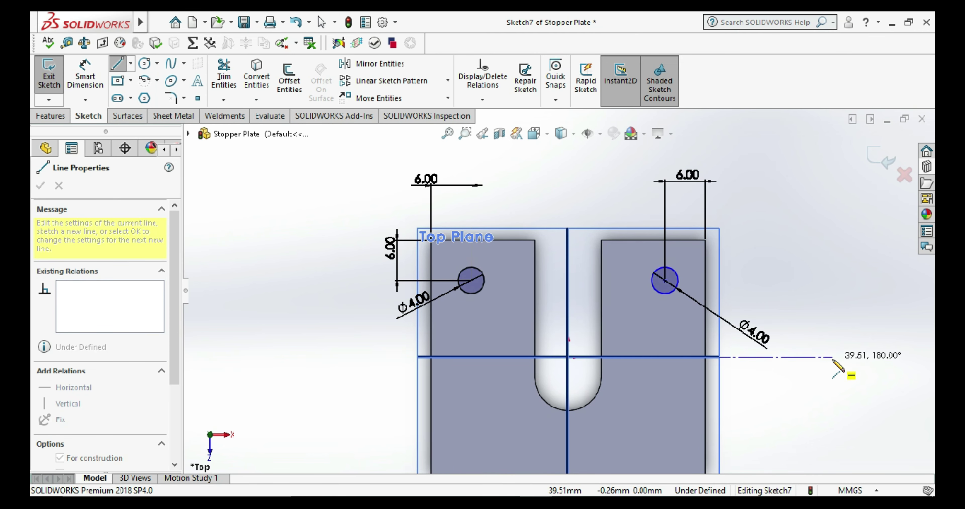
pyautogui.click(832, 358)
pyautogui.press('Escape')
# - Mirror both circles across the centreline to add the lower two circles
pyautogui.moveTo(711, 320); pyautogui.dragTo(400, 235)
pyautogui.click(378, 64)
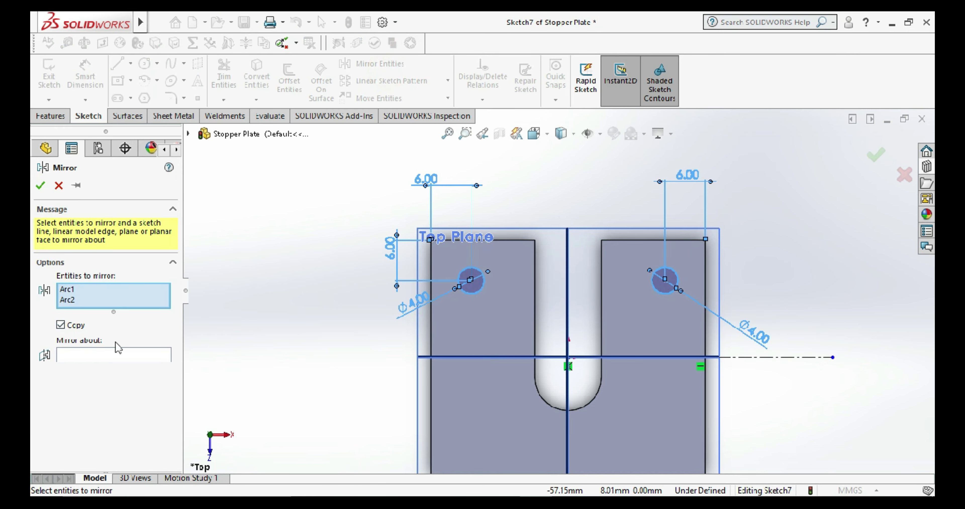
pyautogui.click(116, 355)
pyautogui.click(751, 360)
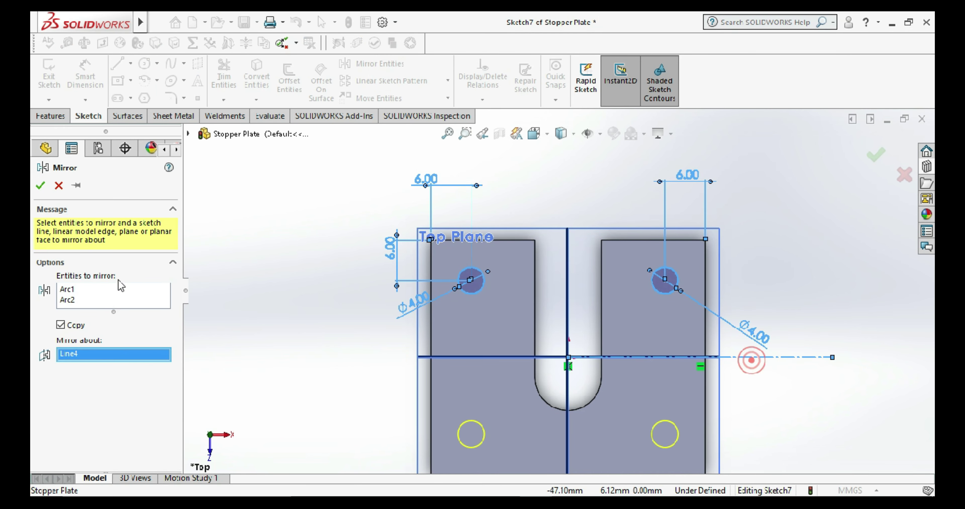
pyautogui.click(40, 185)
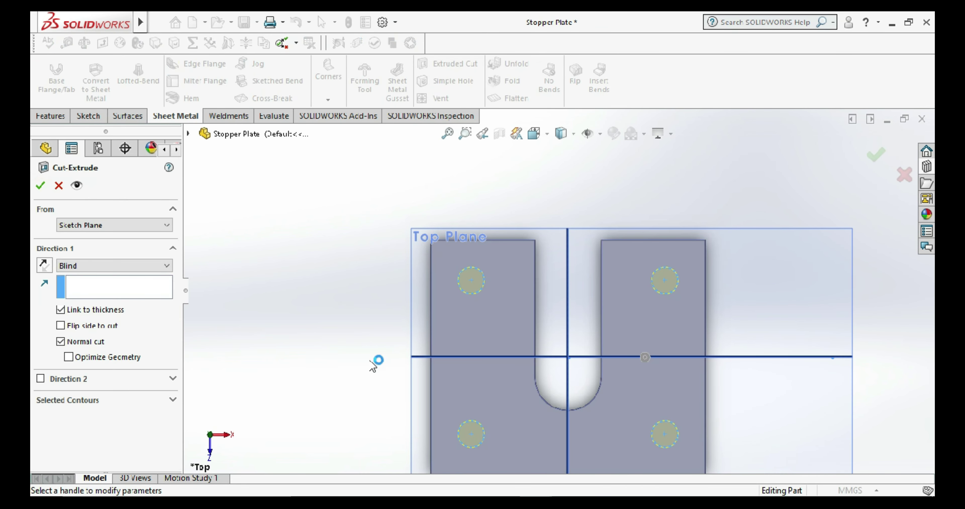
# - Cut the four Ø4 holes through the plate and return to the assembly
pyautogui.click(40, 185)
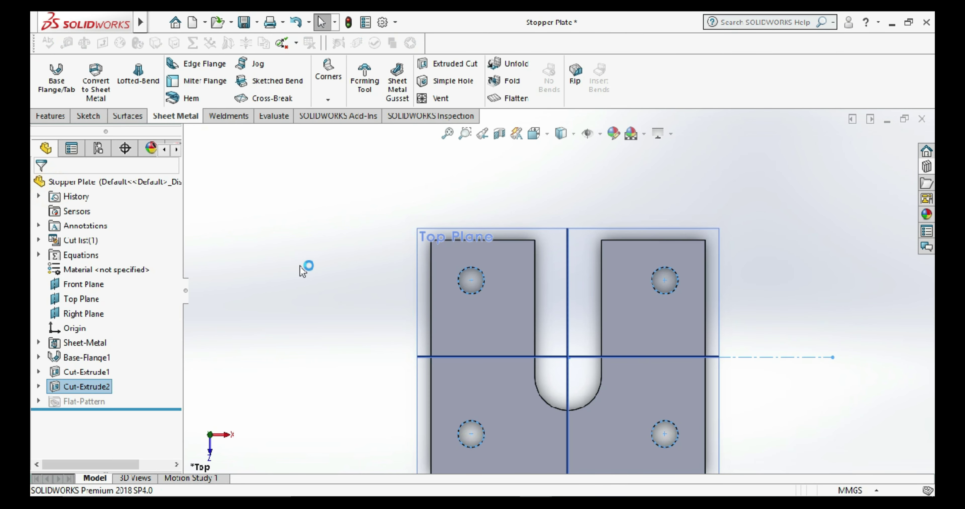
pyautogui.press('z')
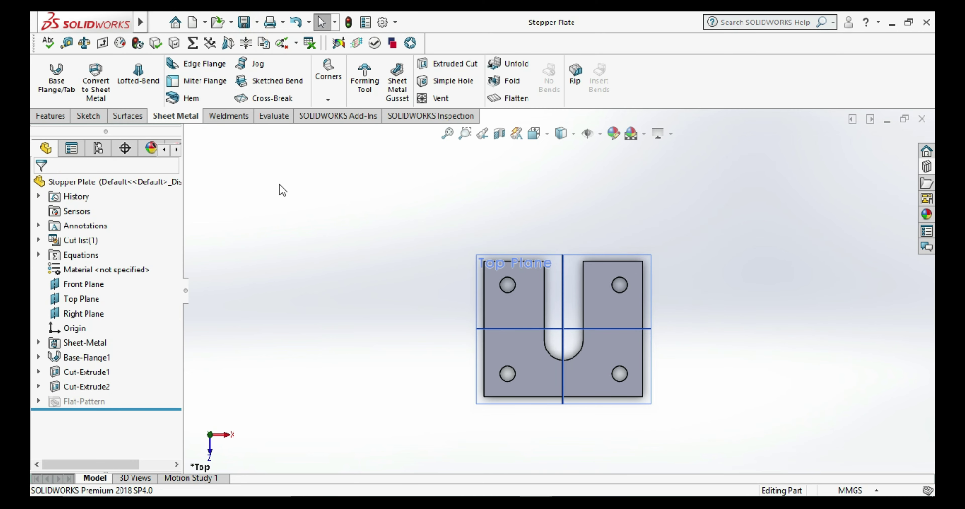
pyautogui.hotkey('ctrl', 'Tab')
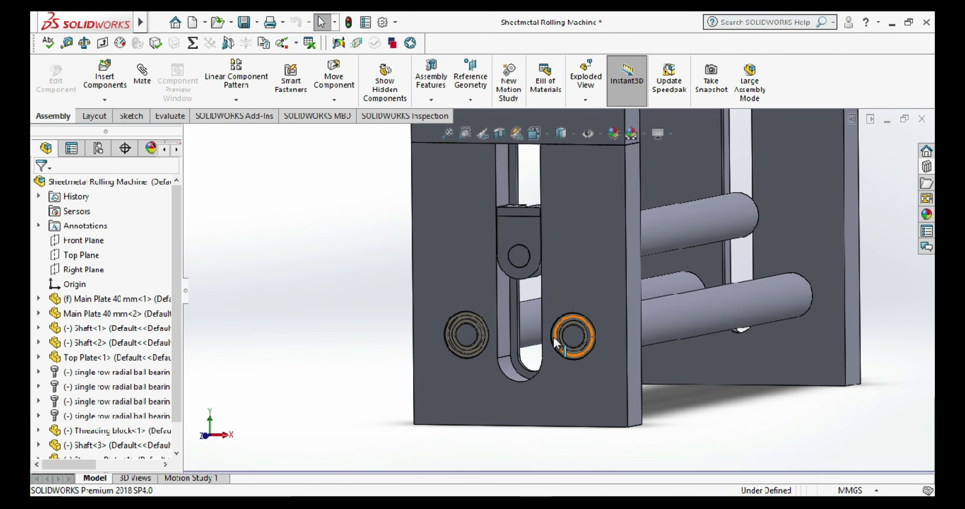
# - Orbit and zoom to inspect the stopper plate's top face and slot
pyautogui.scroll(-5, 517, 230)
pyautogui.moveTo(535, 214)
pyautogui.mouseDown(button='middle')
pyautogui.moveTo(544, 298)
pyautogui.moveTo(577, 245)
pyautogui.moveTo(556, 254)
pyautogui.moveTo(639, 228)
pyautogui.mouseUp(button='middle')
pyautogui.scroll(-3, 639, 228)
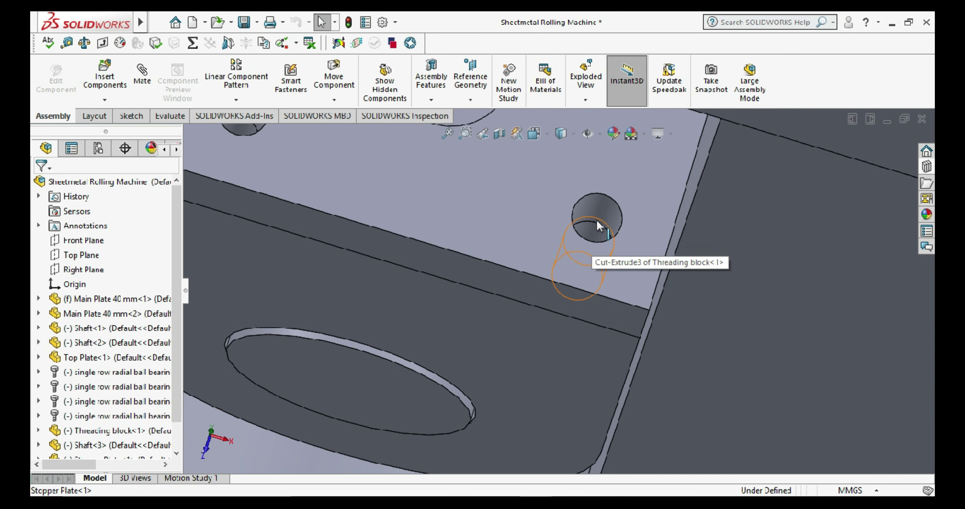
pyautogui.scroll(4, 595, 230)
pyautogui.scroll(3, 599, 228)
pyautogui.moveTo(597, 238); pyautogui.dragTo(555, 311, button='middle')
pyautogui.scroll(-4, 551, 318)
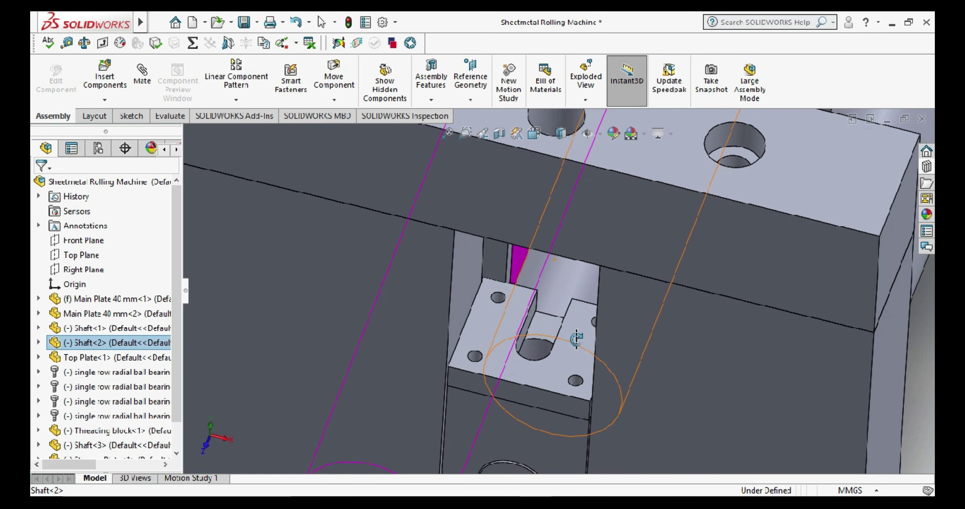
pyautogui.scroll(5, 551, 317)
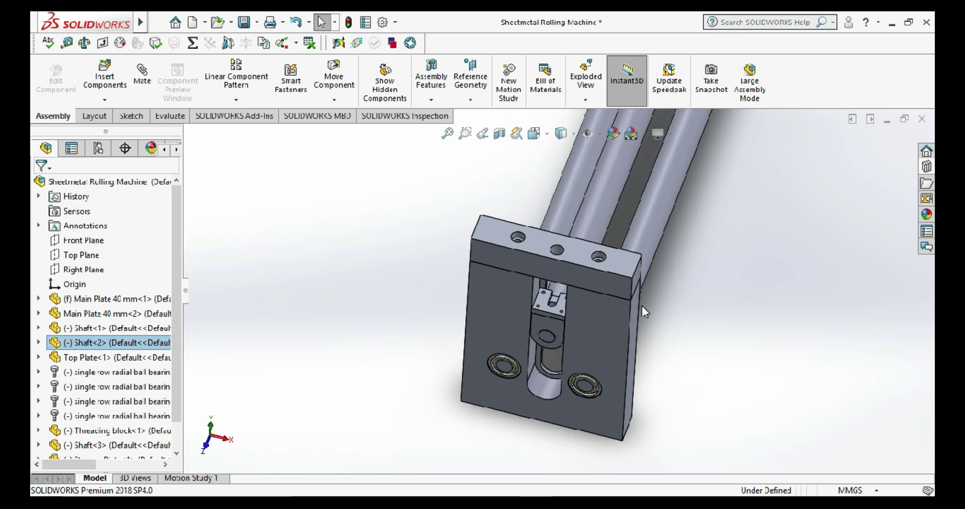
pyautogui.scroll(2, 643, 312)
pyautogui.moveTo(643, 311)
pyautogui.mouseDown(button='middle')
pyautogui.moveTo(705, 258)
pyautogui.moveTo(674, 308)
pyautogui.moveTo(693, 245)
pyautogui.moveTo(761, 249)
pyautogui.mouseUp(button='middle')
pyautogui.scroll(-2, 693, 246)
# - Drag the top shaft higher, then save and rebuild the assembly
pyautogui.click(509, 316)
pyautogui.moveTo(504, 323)
pyautogui.mouseDown()
pyautogui.moveTo(510, 275)
pyautogui.moveTo(515, 334)
pyautogui.moveTo(510, 294)
pyautogui.mouseUp()
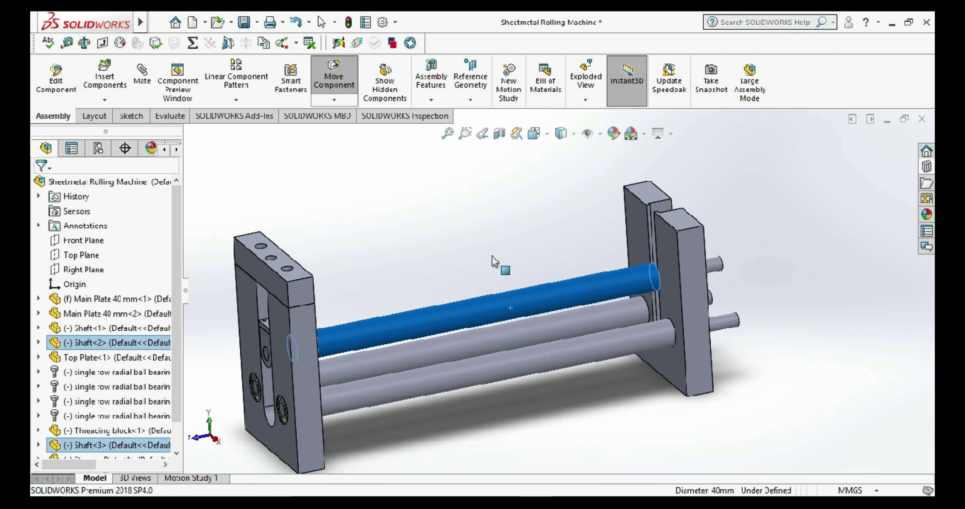
pyautogui.click(467, 216)
pyautogui.scroll(3, 468, 216)
pyautogui.scroll(-3, 557, 296)
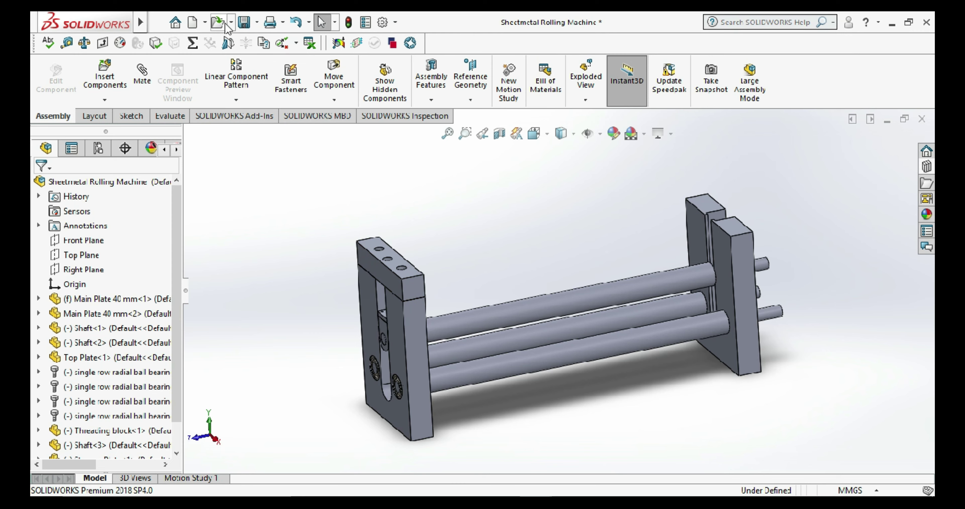
pyautogui.click(244, 21)
pyautogui.click(514, 213)
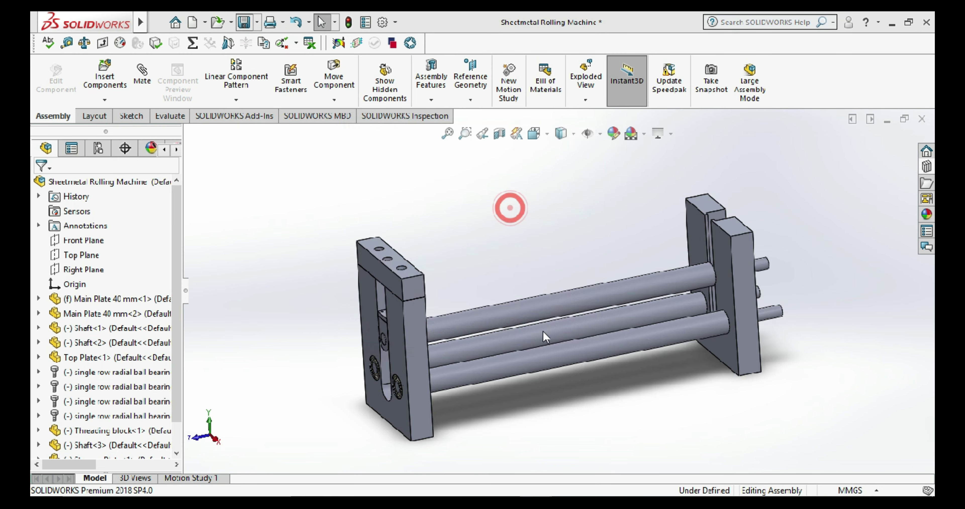
# - Drag the top shaft back down onto the middle shaft and clear the selection
pyautogui.scroll(-2, 510, 334)
pyautogui.scroll(-2, 510, 335)
pyautogui.moveTo(442, 323)
pyautogui.mouseDown()
pyautogui.moveTo(444, 377)
pyautogui.moveTo(459, 408)
pyautogui.mouseUp()
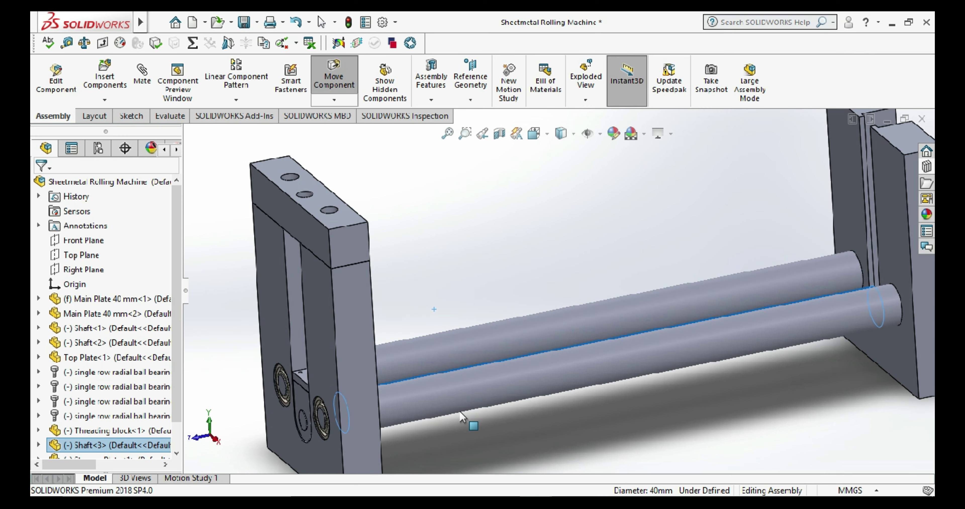
pyautogui.scroll(-2, 305, 394)
pyautogui.scroll(-2, 304, 394)
pyautogui.scroll(2, 412, 355)
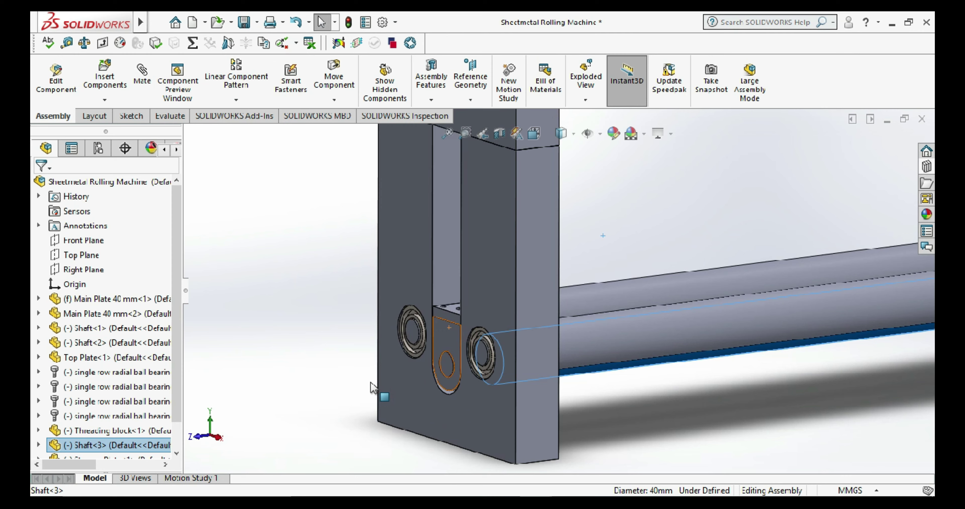
pyautogui.scroll(-2, 473, 339)
pyautogui.scroll(-2, 474, 339)
pyautogui.click(485, 321)
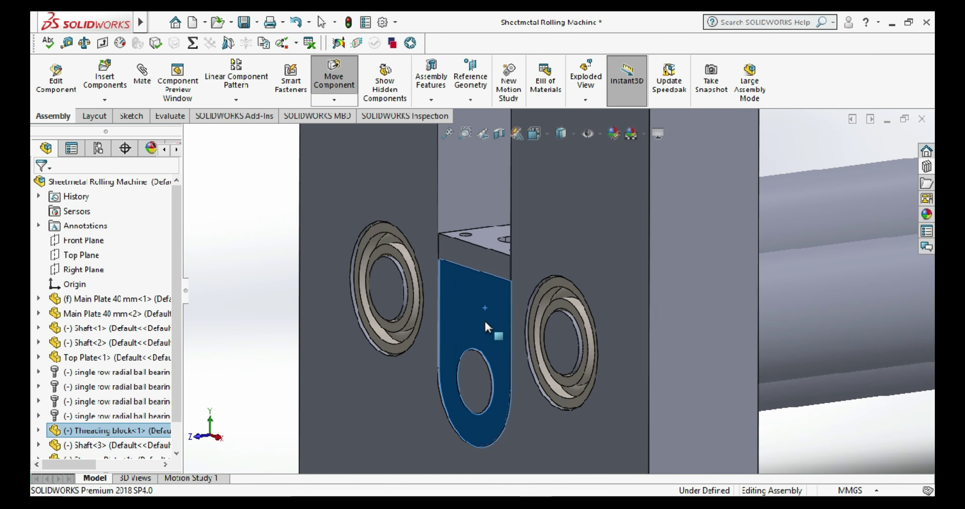
pyautogui.press('Escape')
pyautogui.scroll(4, 485, 321)
pyautogui.click(666, 365)
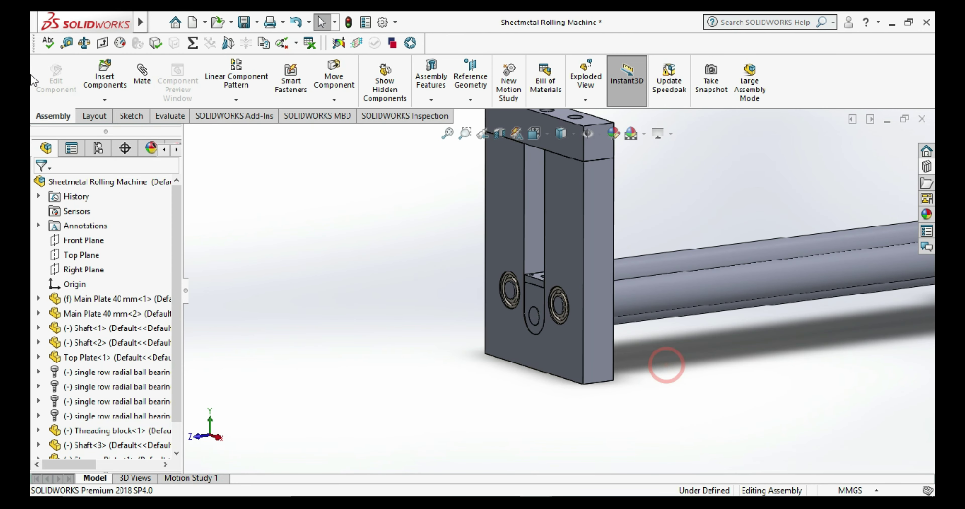
pyautogui.click(68, 43)
# - Measure the 210.62 mm distance from the threading block face to the top plate face
pyautogui.scroll(-2, 474, 287)
pyautogui.scroll(-3, 473, 287)
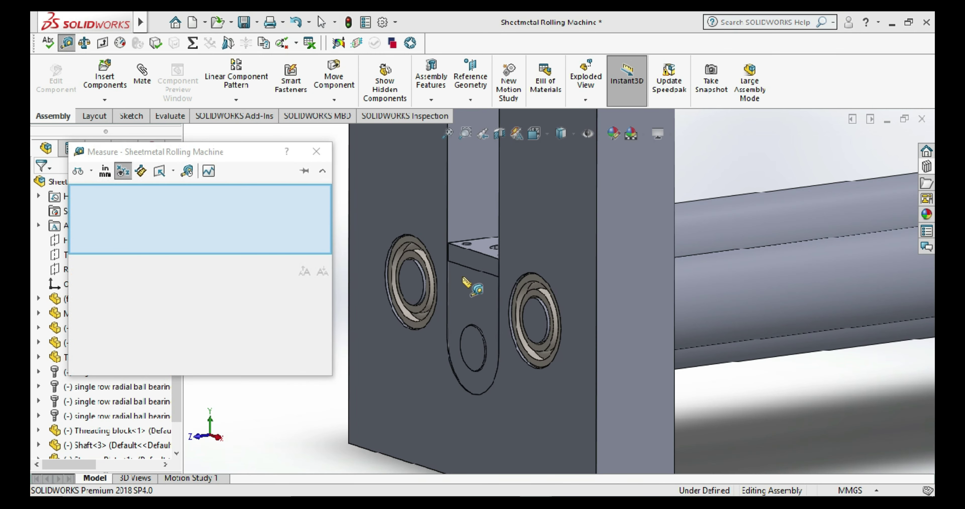
pyautogui.moveTo(551, 285); pyautogui.dragTo(455, 180, button='middle')
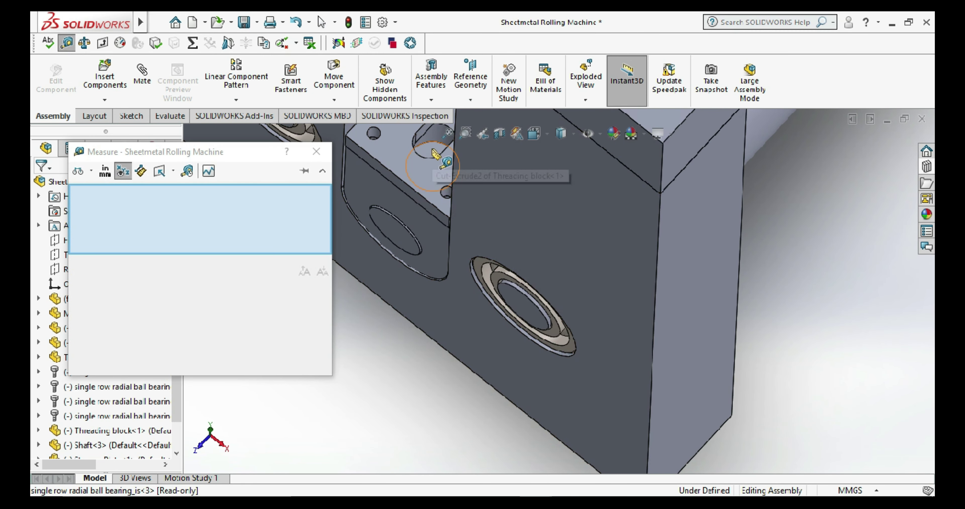
pyautogui.click(447, 190)
pyautogui.scroll(2, 461, 199)
pyautogui.scroll(3, 500, 223)
pyautogui.scroll(-1, 539, 251)
pyautogui.scroll(-3, 551, 259)
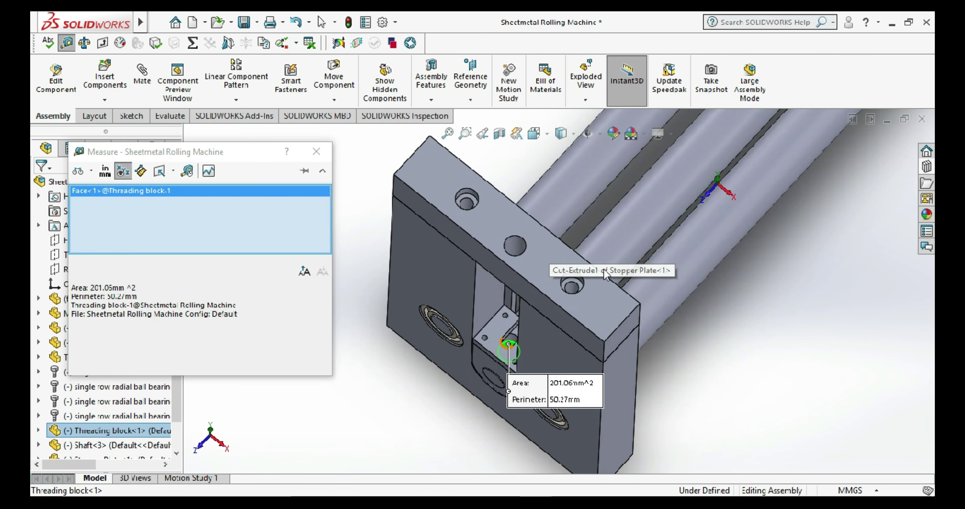
pyautogui.scroll(-2, 550, 258)
pyautogui.scroll(-2, 550, 259)
pyautogui.scroll(3, 610, 219)
pyautogui.scroll(-3, 524, 199)
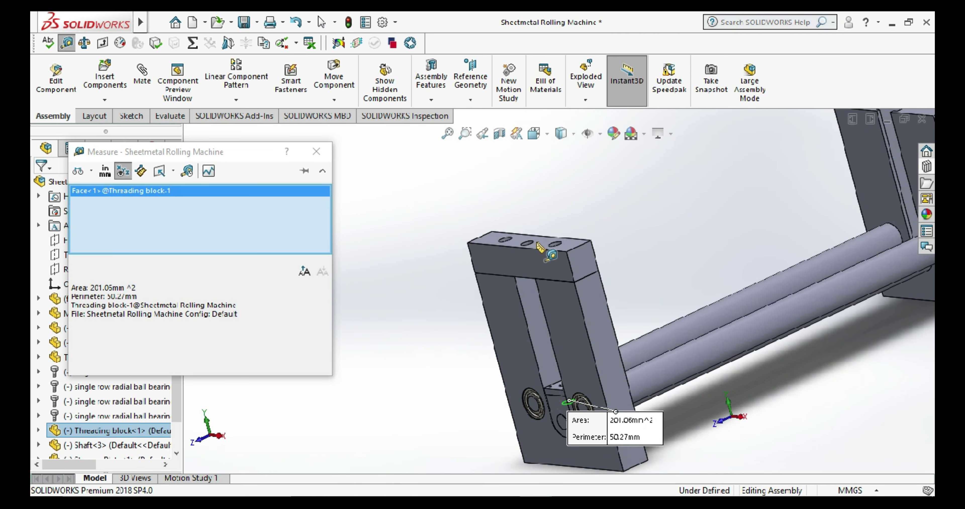
pyautogui.click(524, 239)
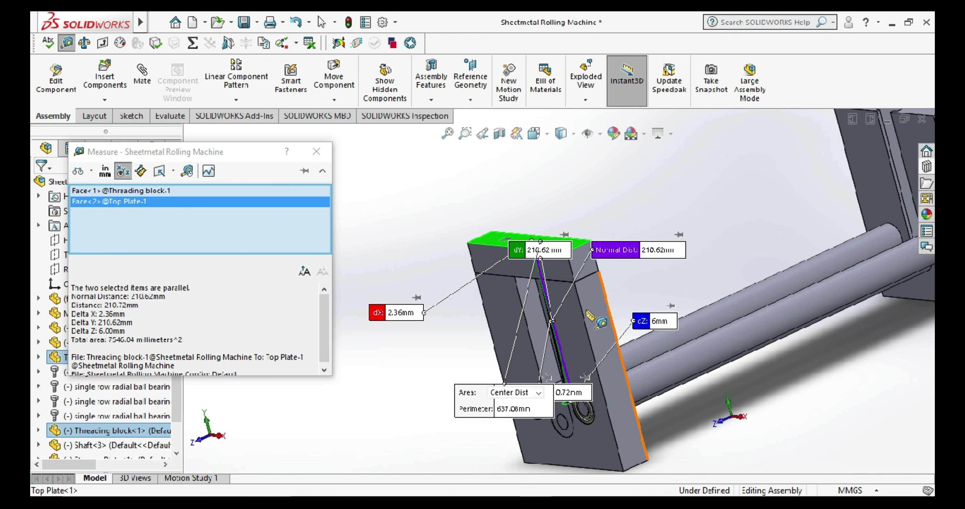
pyautogui.scroll(-3, 612, 301)
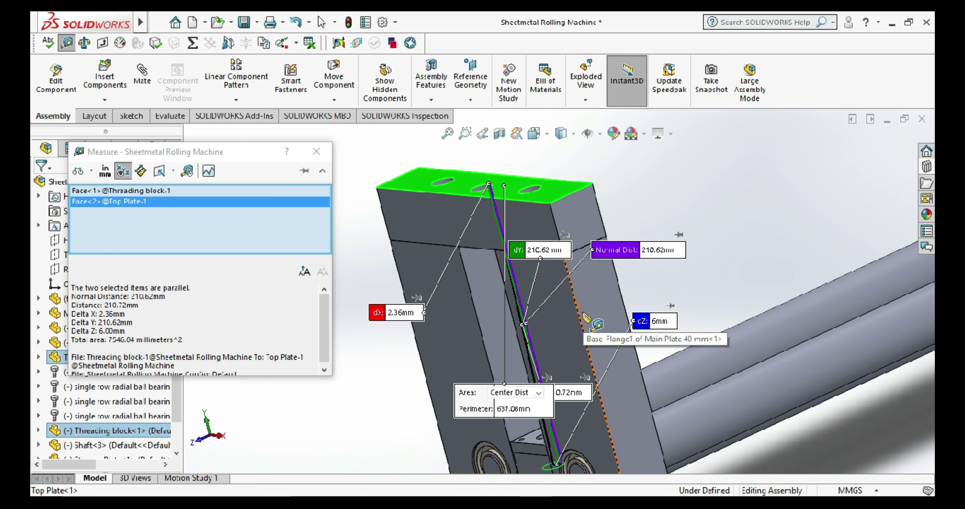
pyautogui.scroll(3, 587, 318)
pyautogui.scroll(3, 618, 344)
# - Close the measurement and orbit the assembly to a clearer orientation
pyautogui.press('Escape')
pyautogui.click(709, 361)
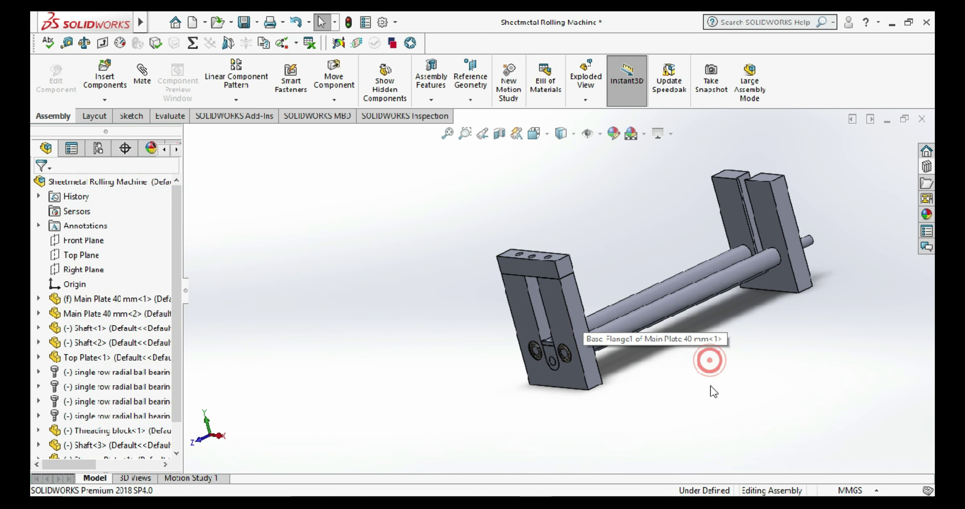
pyautogui.moveTo(660, 346); pyautogui.dragTo(571, 367, button='middle')
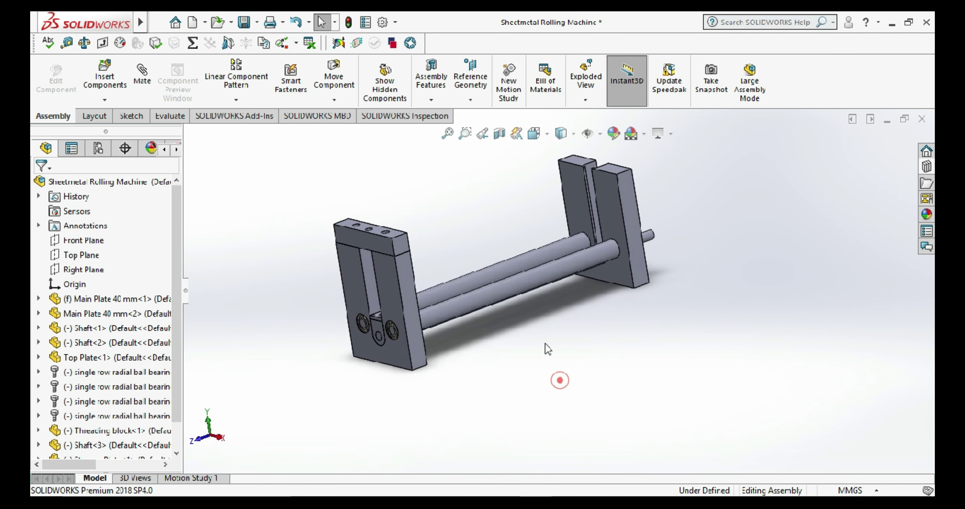
pyautogui.moveTo(571, 366); pyautogui.dragTo(573, 393, button='middle')
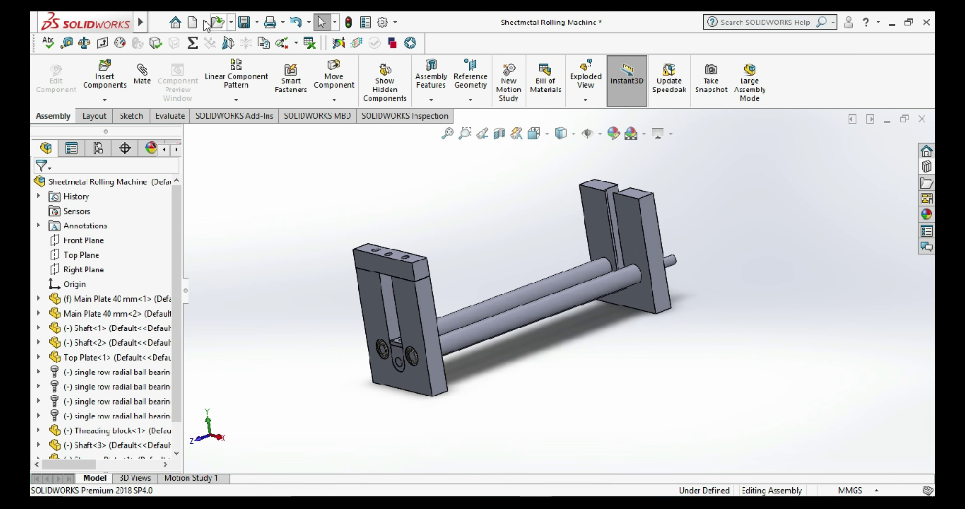
pyautogui.click(190, 25)
# - Create a new part, show the reference planes, and sketch on the Top Plane
pyautogui.doubleClick(361, 250)
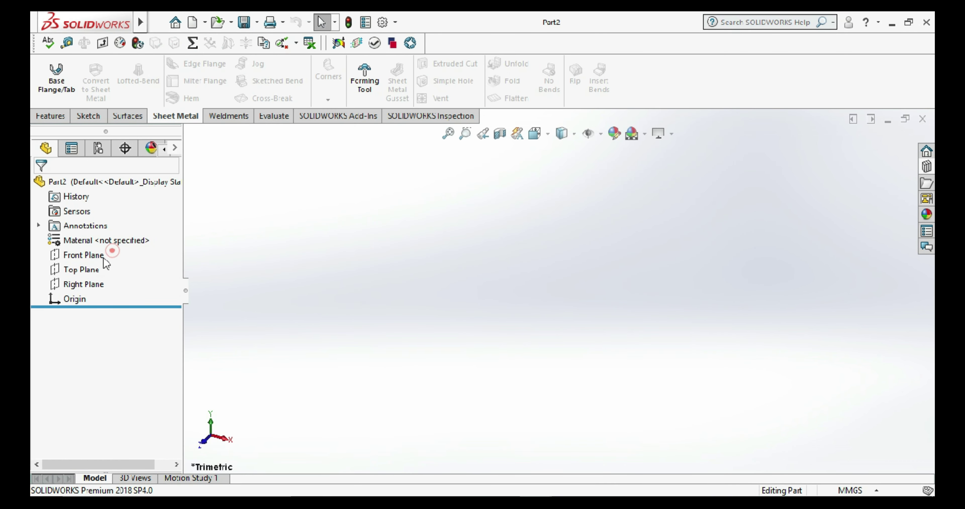
pyautogui.moveTo(85, 292); pyautogui.dragTo(85, 293, button='right')
pyautogui.click(100, 270)
pyautogui.click(305, 293)
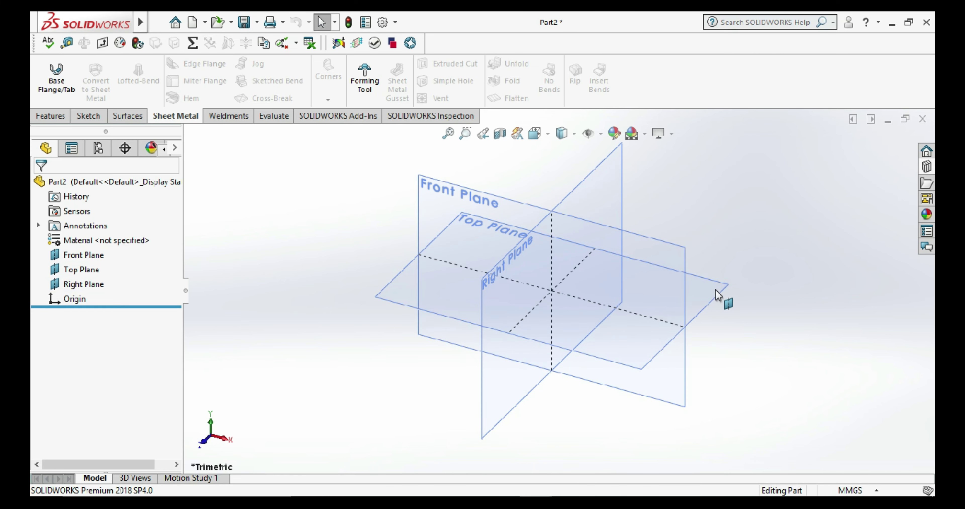
pyautogui.rightClick(726, 293)
pyautogui.click(756, 271)
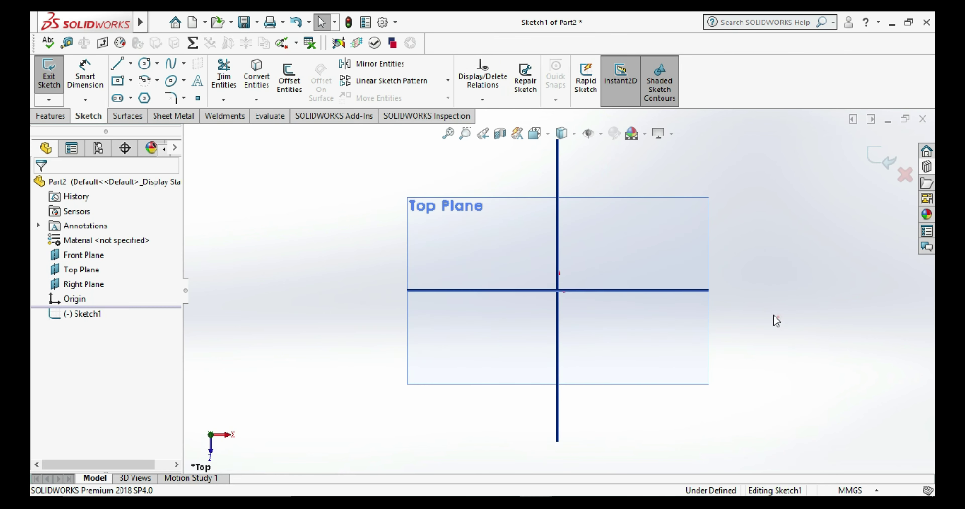
# - Draw a Ø16 mm circle centred on the origin and exit the sketch
pyautogui.click(143, 66)
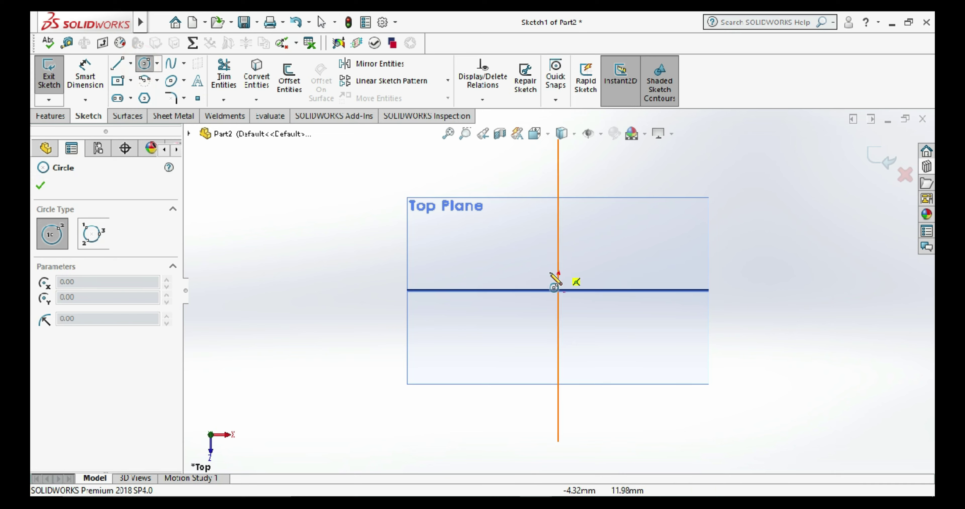
pyautogui.click(558, 291)
pyautogui.click(623, 345)
pyautogui.click(89, 60)
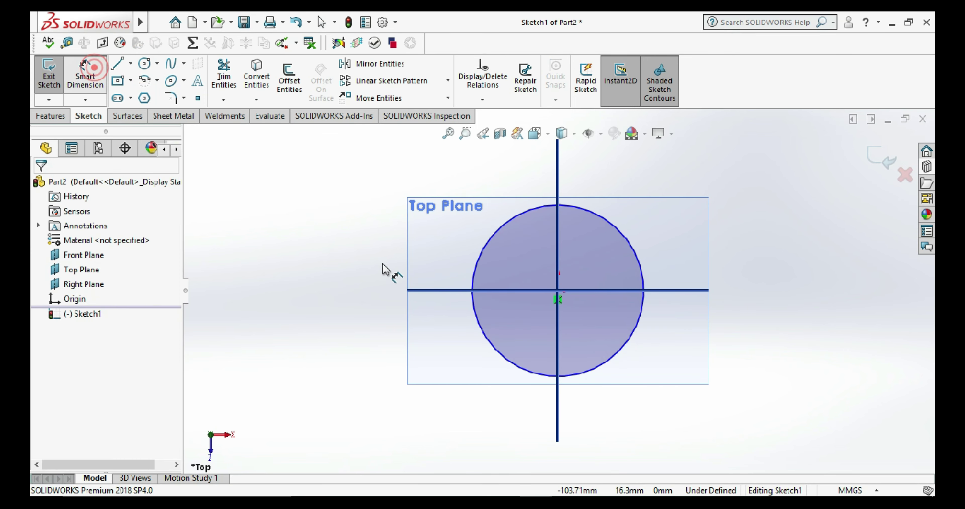
pyautogui.click(474, 323)
pyautogui.click(344, 378)
pyautogui.write('16')
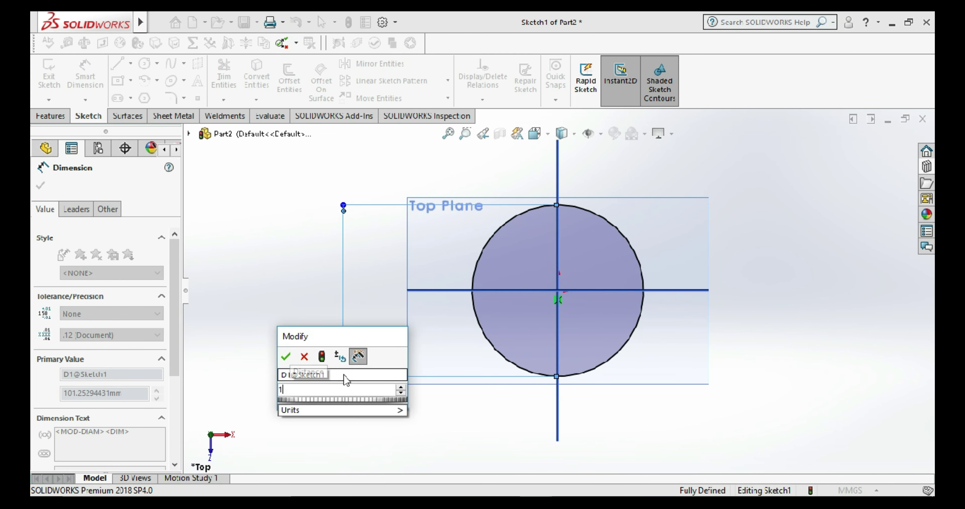
pyautogui.press('Return')
pyautogui.click(344, 393)
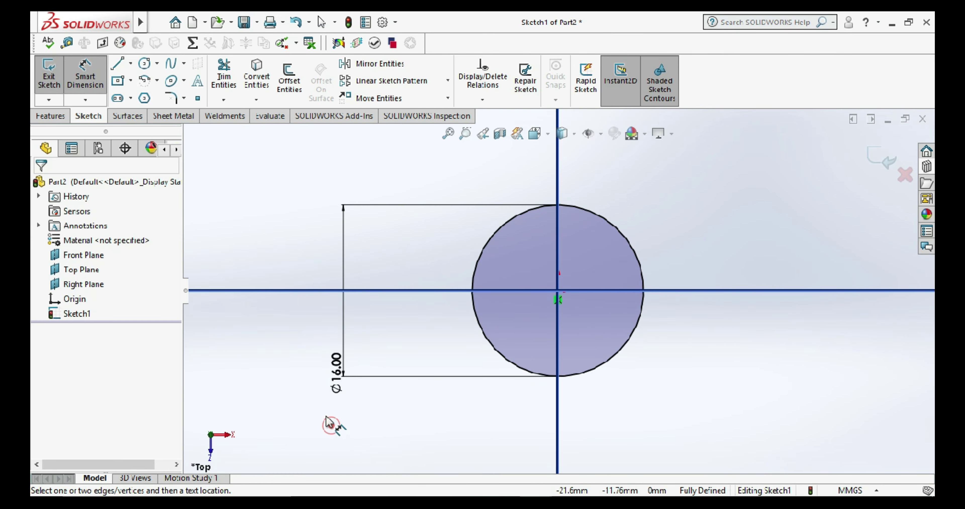
pyautogui.press('f')
pyautogui.click(49, 73)
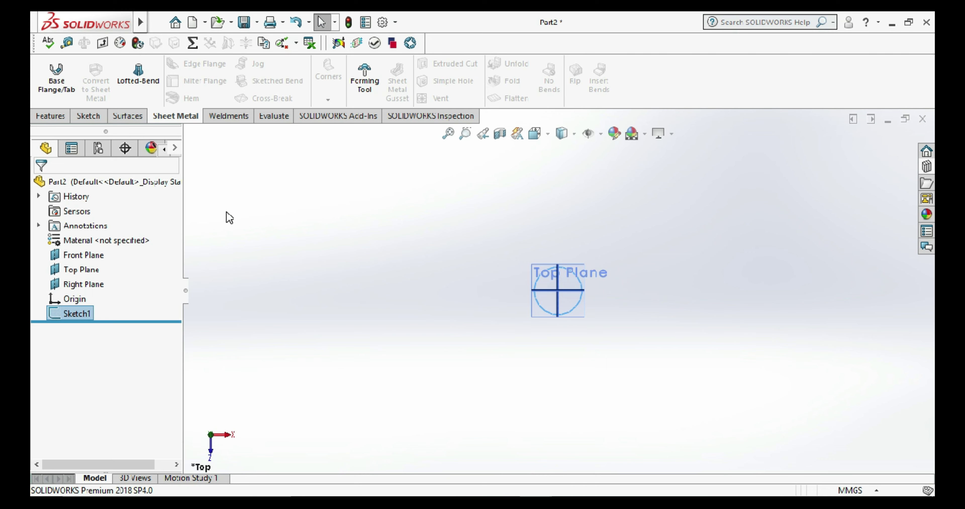
# - Extrude the circle 270 mm Blind as Boss-Extrude1
pyautogui.click(66, 117)
pyautogui.click(65, 71)
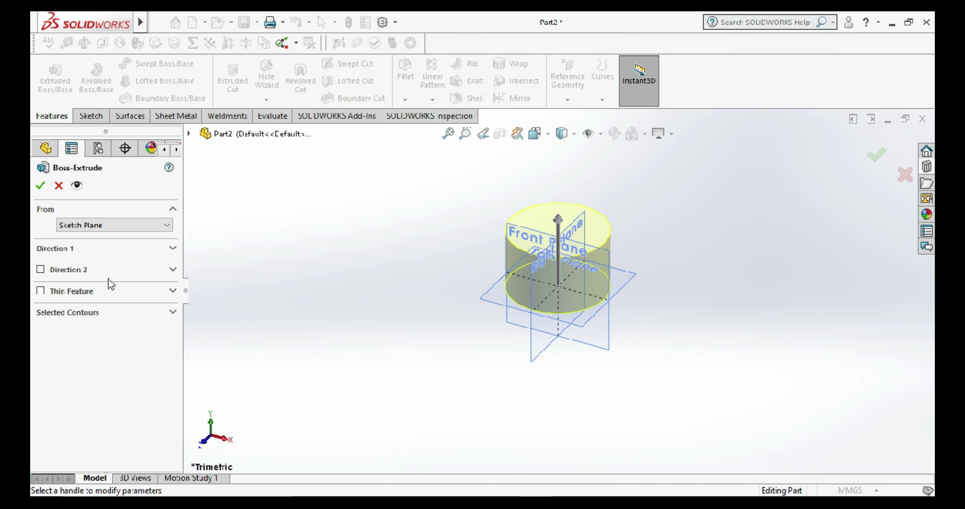
pyautogui.click(75, 247)
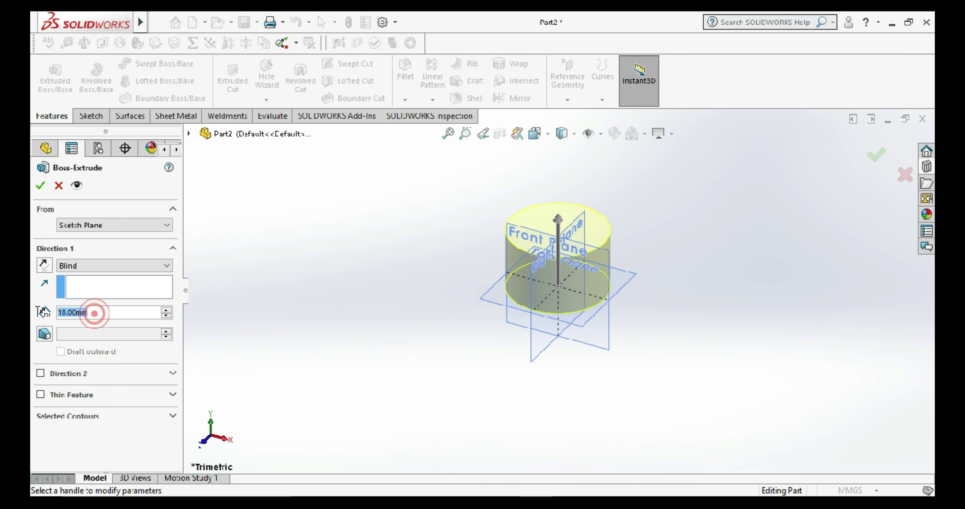
pyautogui.write('270')
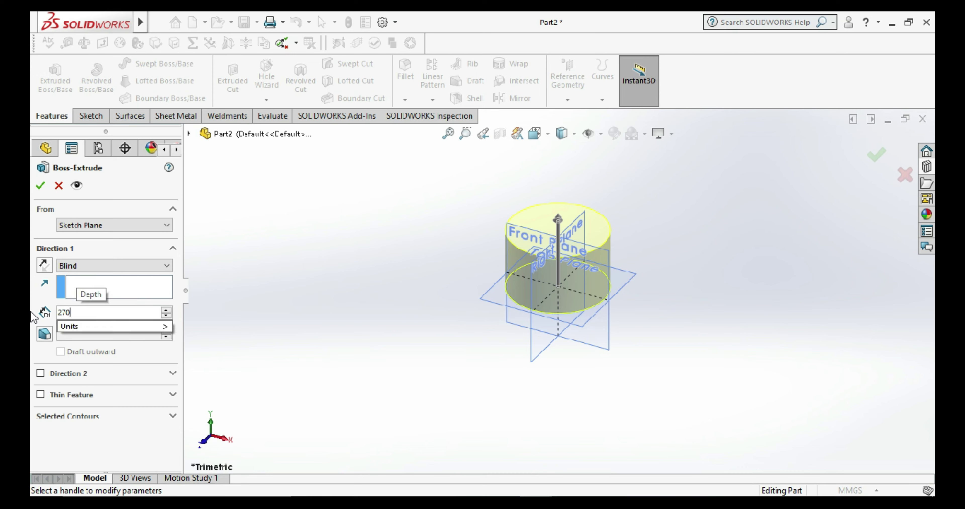
pyautogui.press('Return')
pyautogui.click(41, 185)
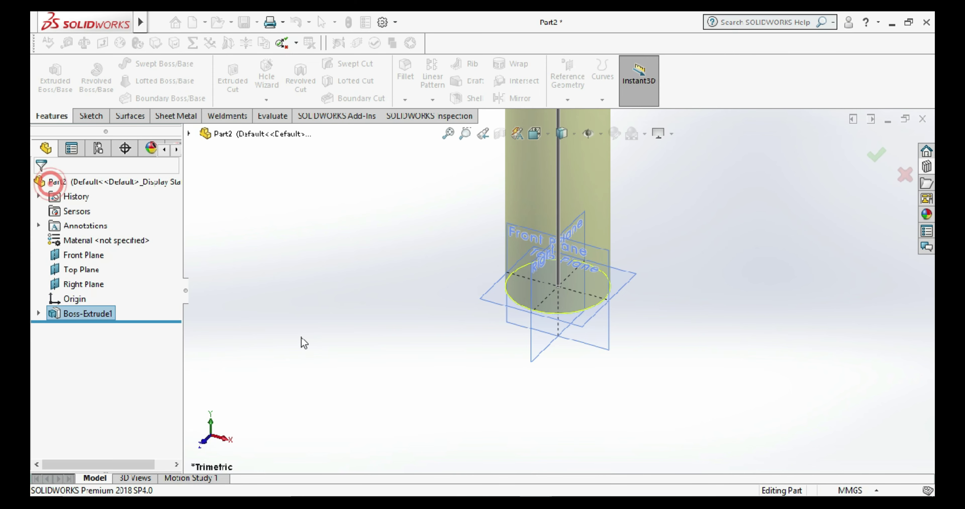
# - Edit Boss-Extrude1 to add a second 270 mm direction
pyautogui.scroll(3, 393, 363)
pyautogui.scroll(2, 524, 307)
pyautogui.scroll(-2, 577, 333)
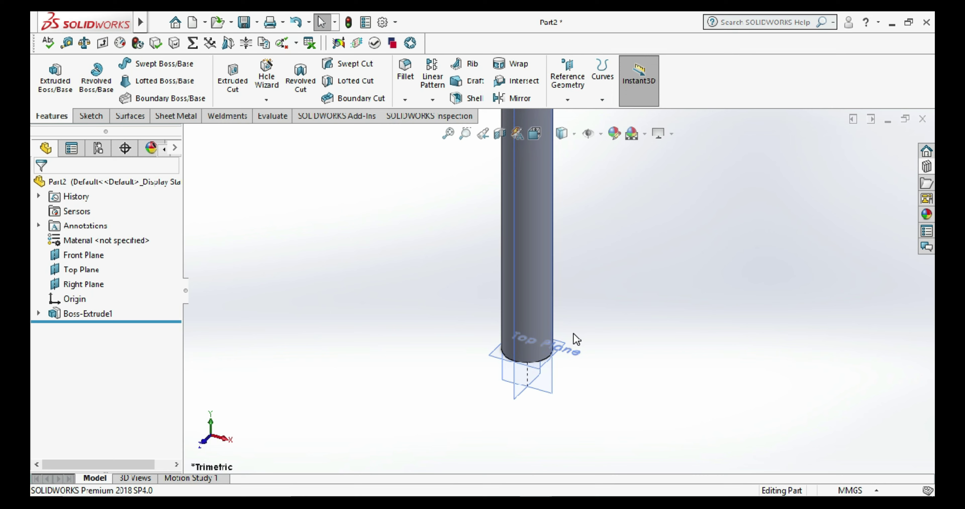
pyautogui.scroll(-2, 571, 344)
pyautogui.scroll(-2, 555, 348)
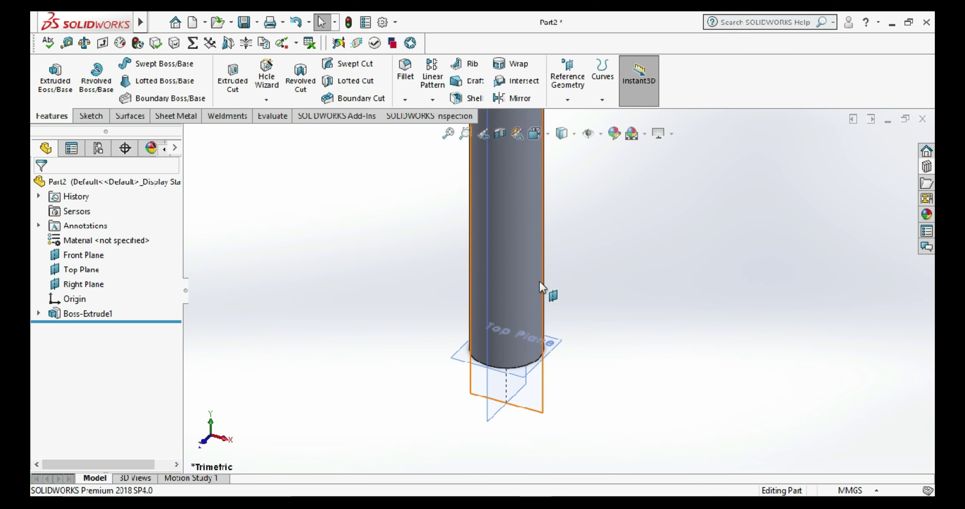
pyautogui.moveTo(555, 382)
pyautogui.mouseDown(button='middle')
pyautogui.moveTo(571, 329)
pyautogui.moveTo(556, 340)
pyautogui.moveTo(545, 280)
pyautogui.moveTo(562, 377)
pyautogui.mouseUp(button='middle')
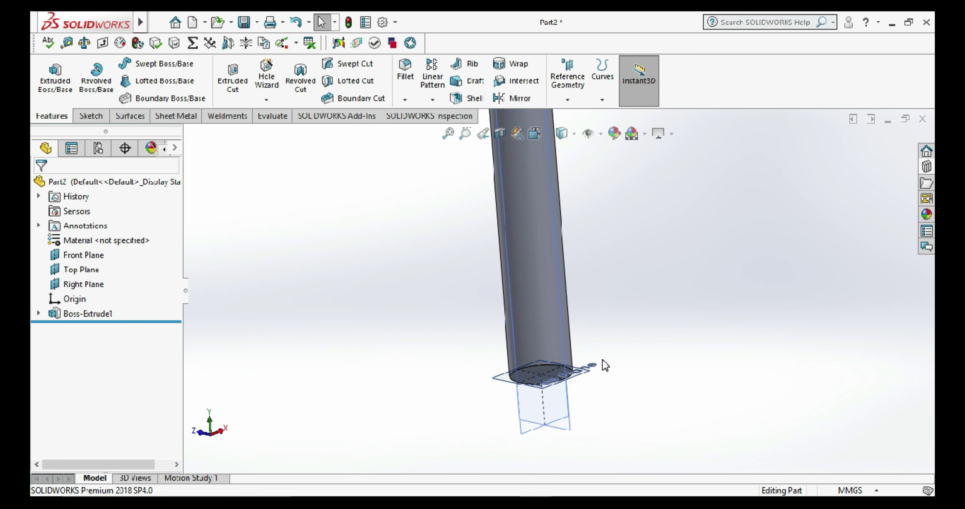
pyautogui.rightClick(98, 313)
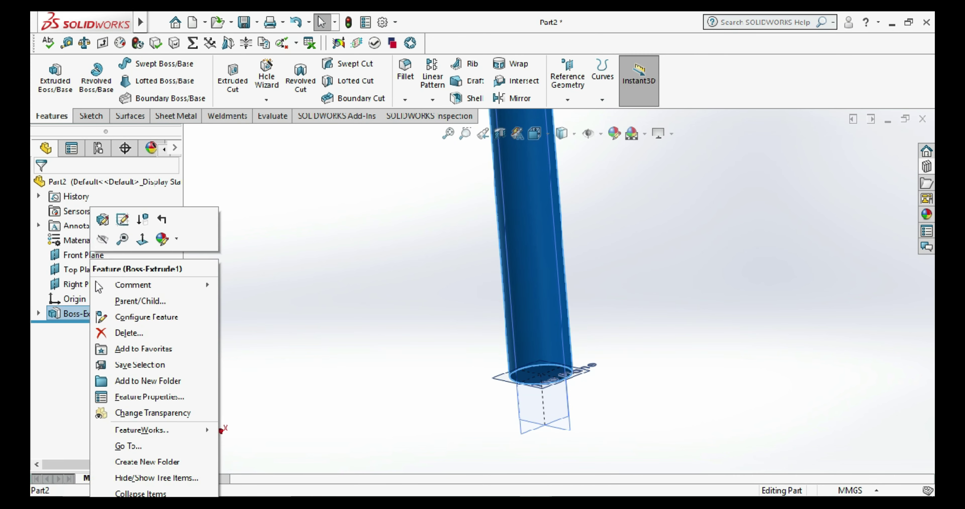
pyautogui.click(103, 217)
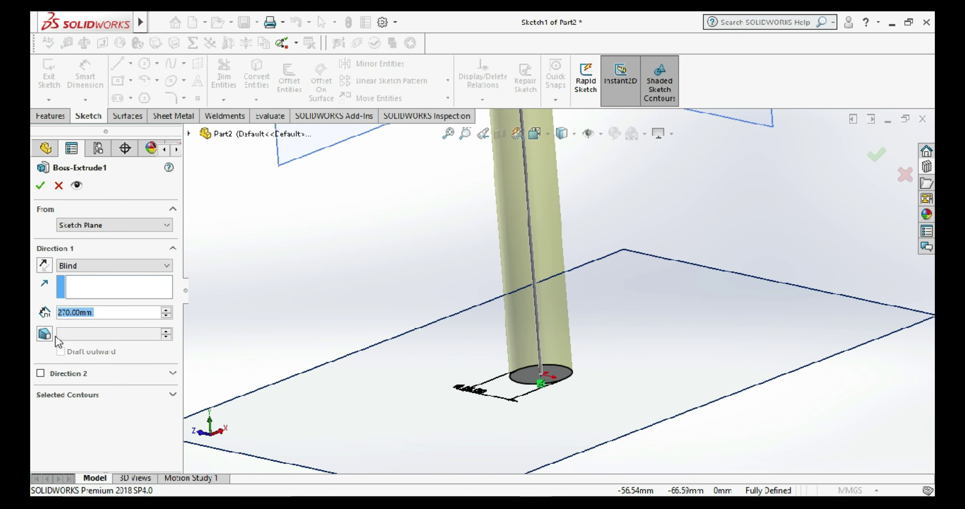
pyautogui.click(40, 373)
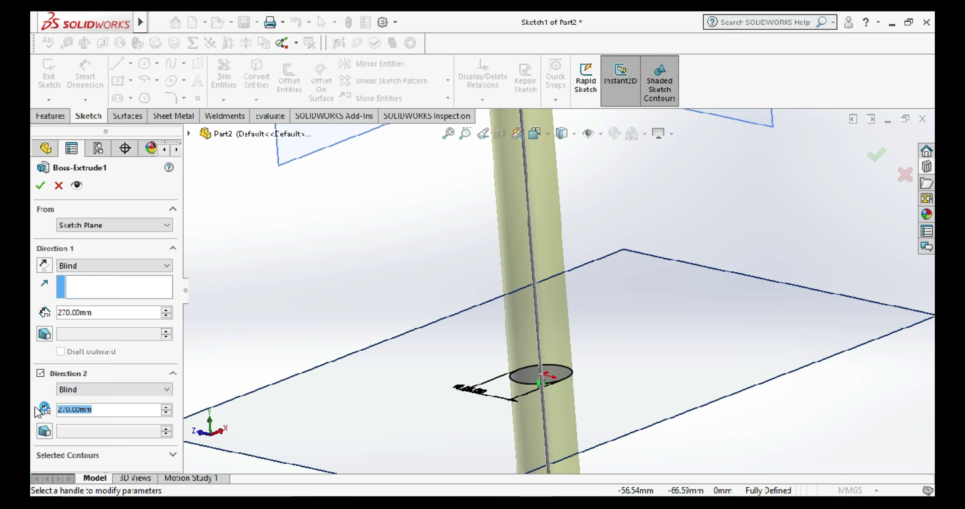
# - Set the rod extrusion's second direction to 15 mm and create Boss-Extrude1
pyautogui.write('15')
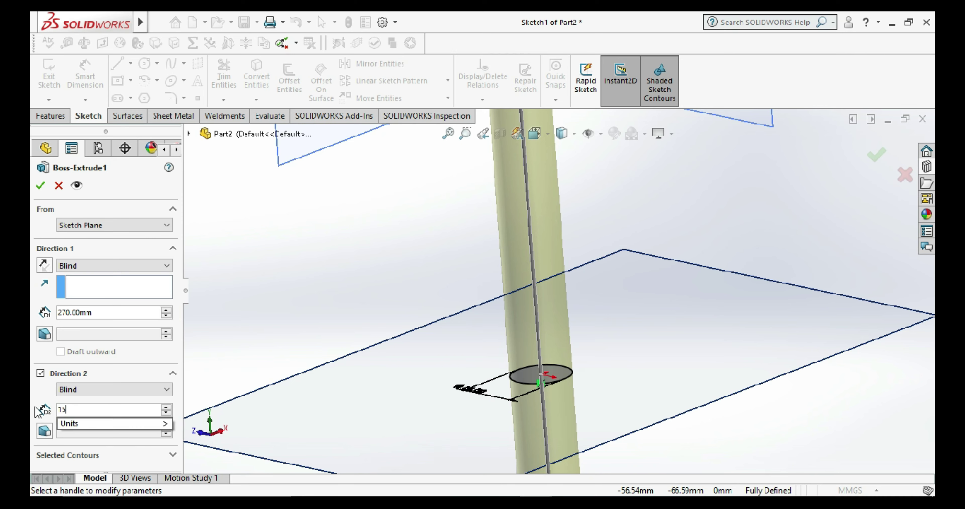
pyautogui.press('Return')
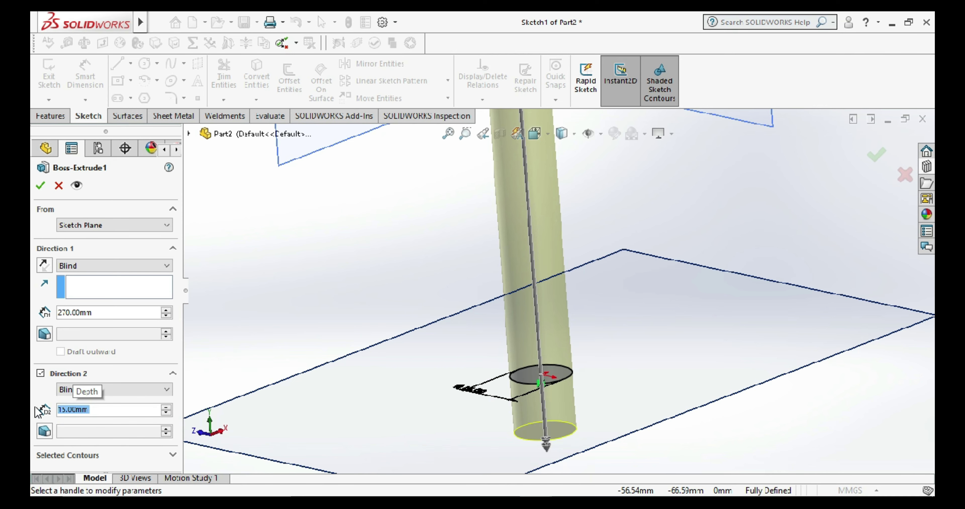
pyautogui.click(41, 186)
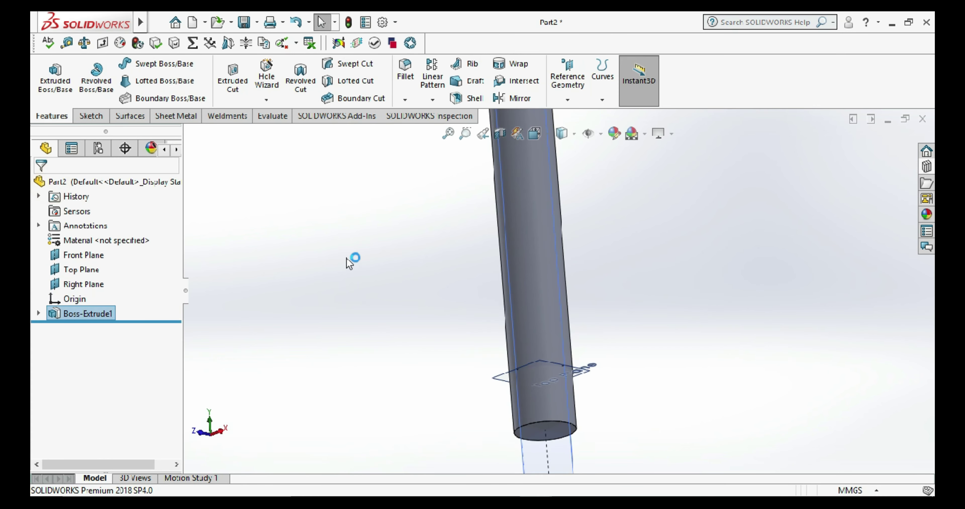
# - Start a sketch on the Top Plane and draw a circle centred on the origin
pyautogui.rightClick(555, 375)
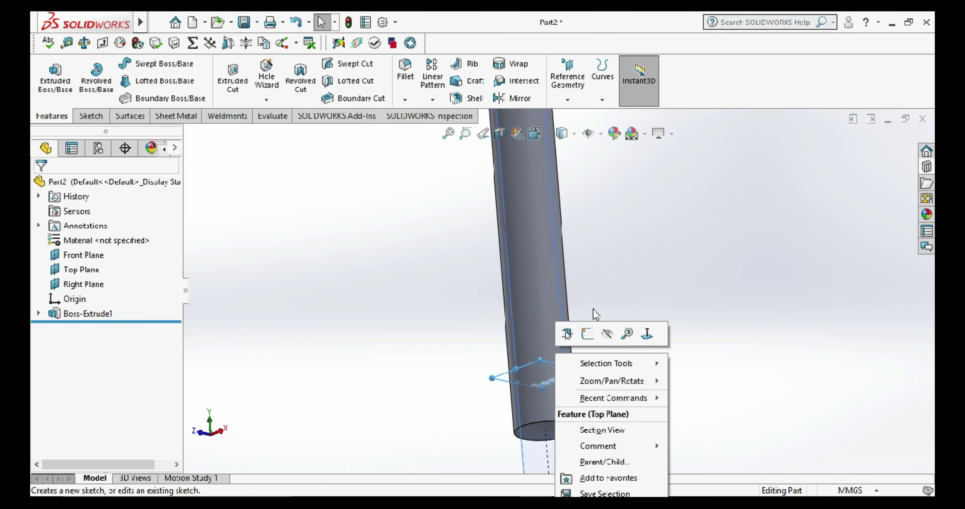
pyautogui.click(583, 394)
pyautogui.click(633, 302)
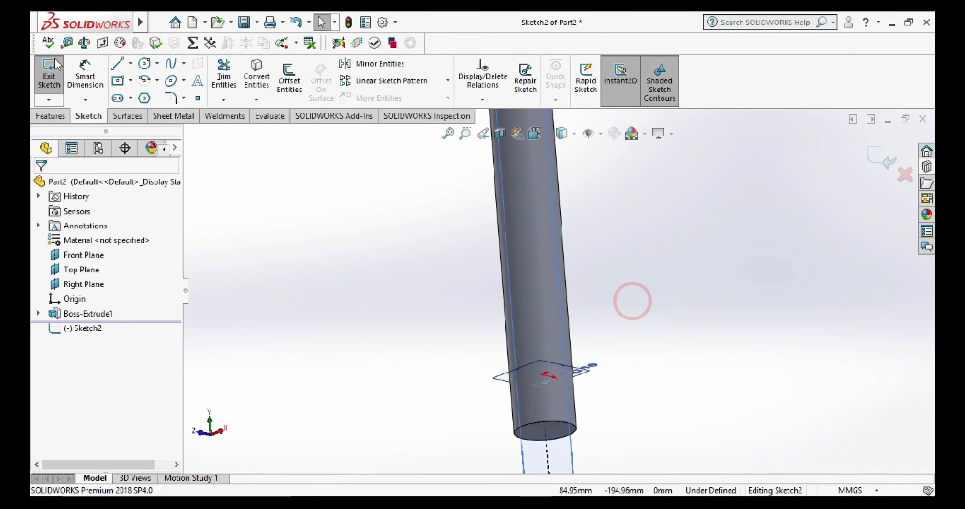
pyautogui.click(146, 64)
pyautogui.hotkey('ctrl', '8')
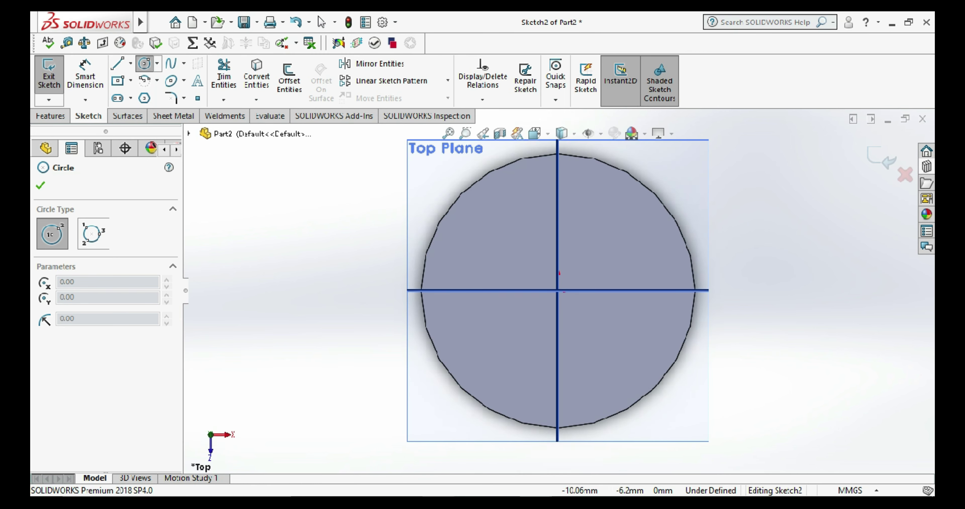
pyautogui.click(558, 290)
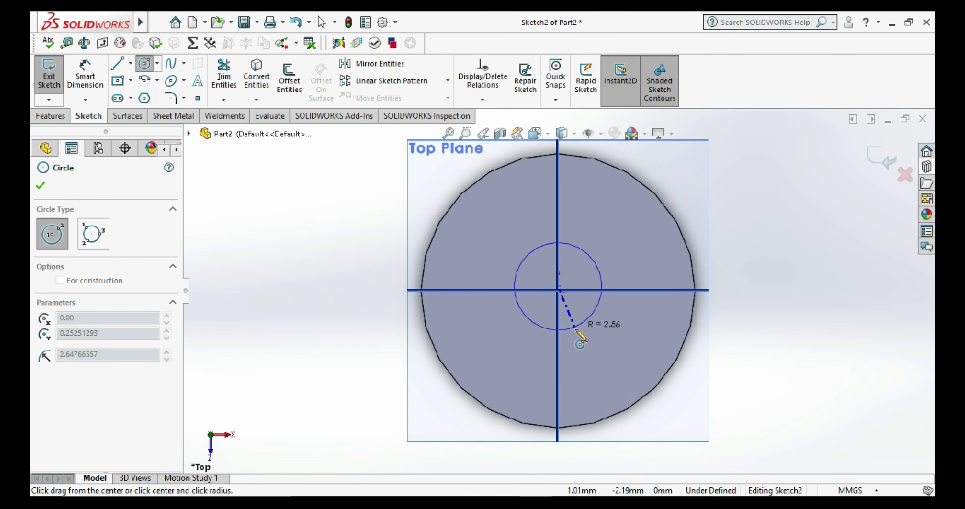
pyautogui.press('Escape')
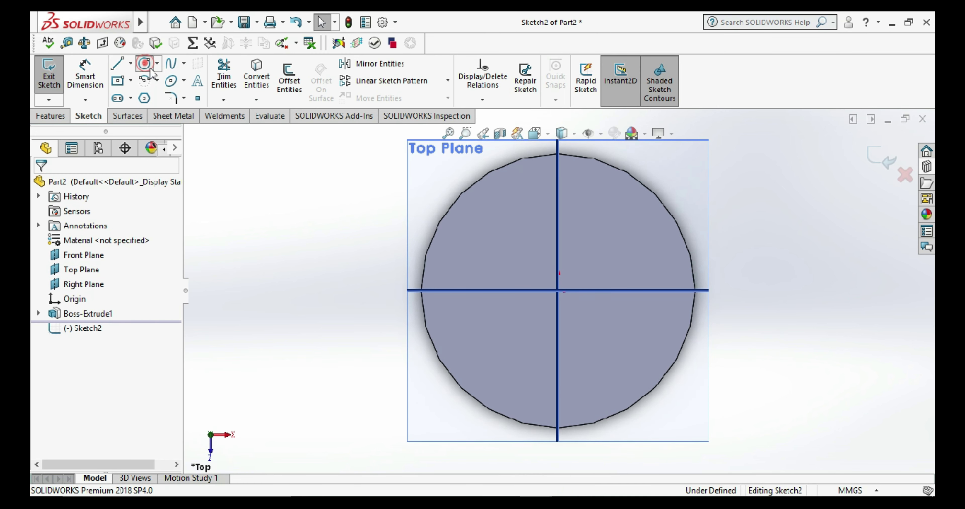
pyautogui.click(146, 64)
pyautogui.click(558, 290)
pyautogui.click(603, 346)
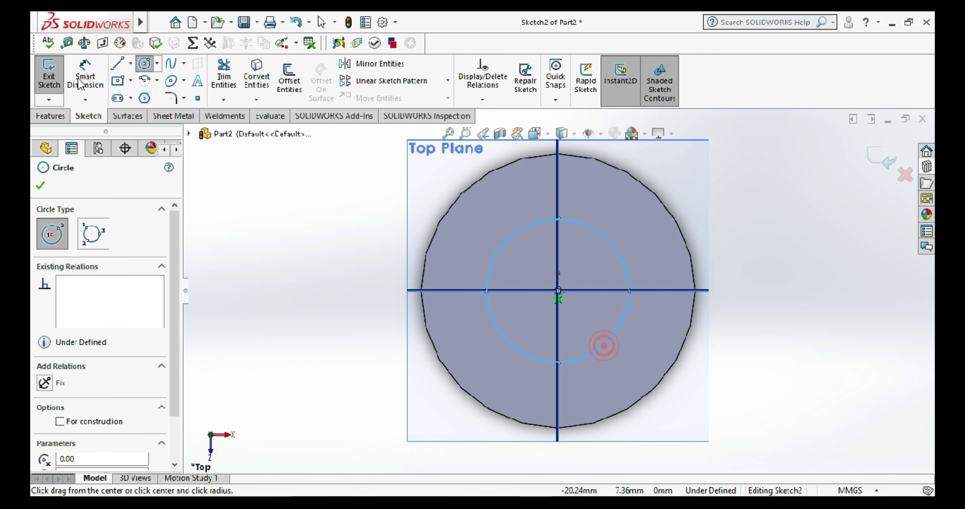
# - Dimension the circle to 8 mm diameter and exit the sketch
pyautogui.click(79, 84)
pyautogui.click(574, 358)
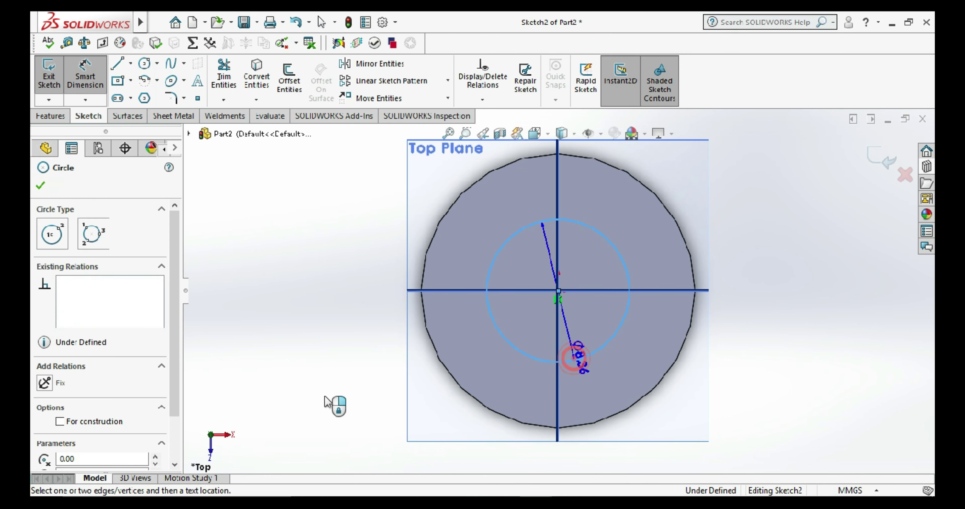
pyautogui.click(324, 400)
pyautogui.write('8')
pyautogui.press('Return')
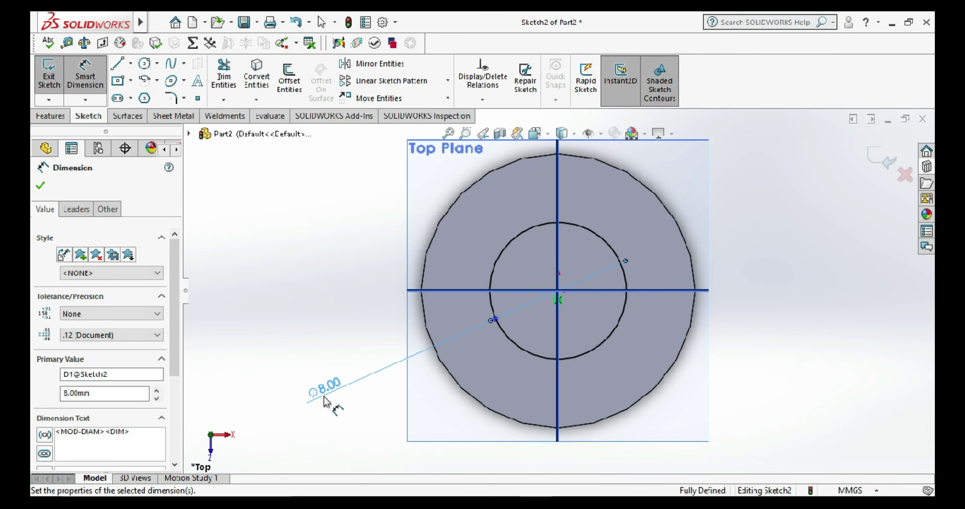
pyautogui.click(50, 73)
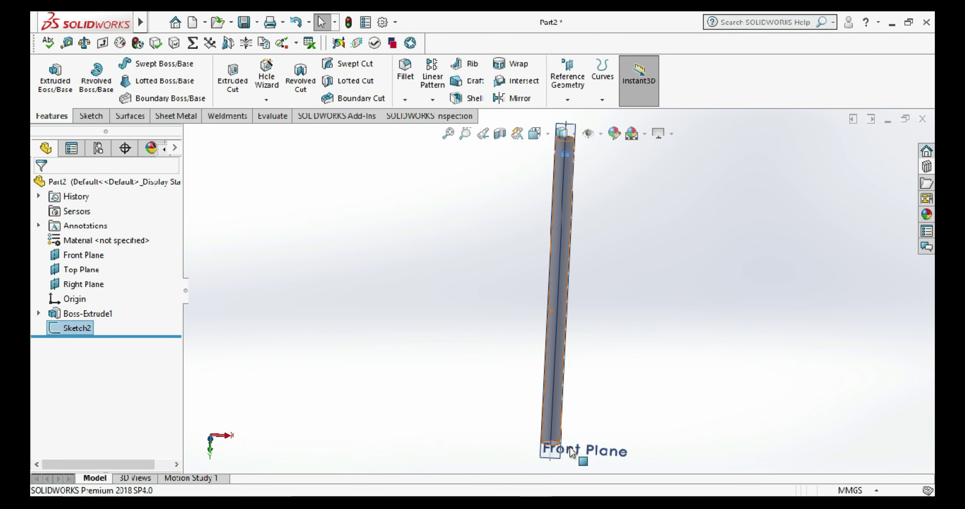
# - Preview a reversed extruded cut from Sketch2, cancel it, and bring up Sketch2's options
pyautogui.scroll(-3, 562, 438)
pyautogui.scroll(2, 567, 438)
pyautogui.scroll(2, 570, 337)
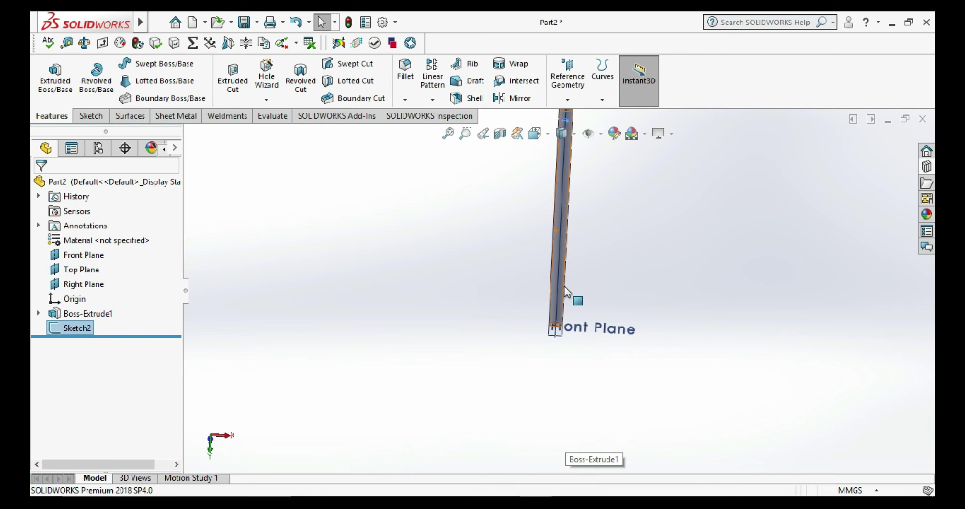
pyautogui.scroll(1, 566, 330)
pyautogui.scroll(2, 573, 244)
pyautogui.scroll(-2, 567, 262)
pyautogui.scroll(-2, 564, 292)
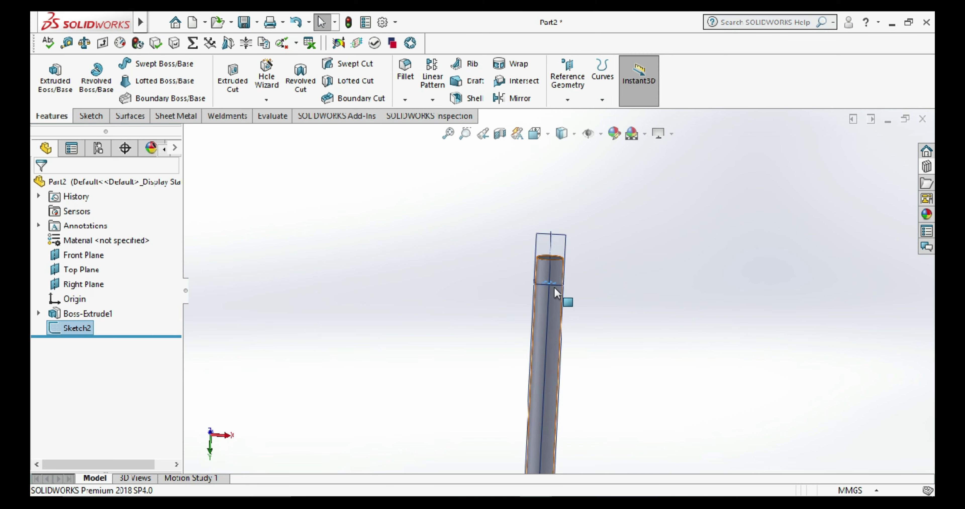
pyautogui.scroll(-2, 559, 303)
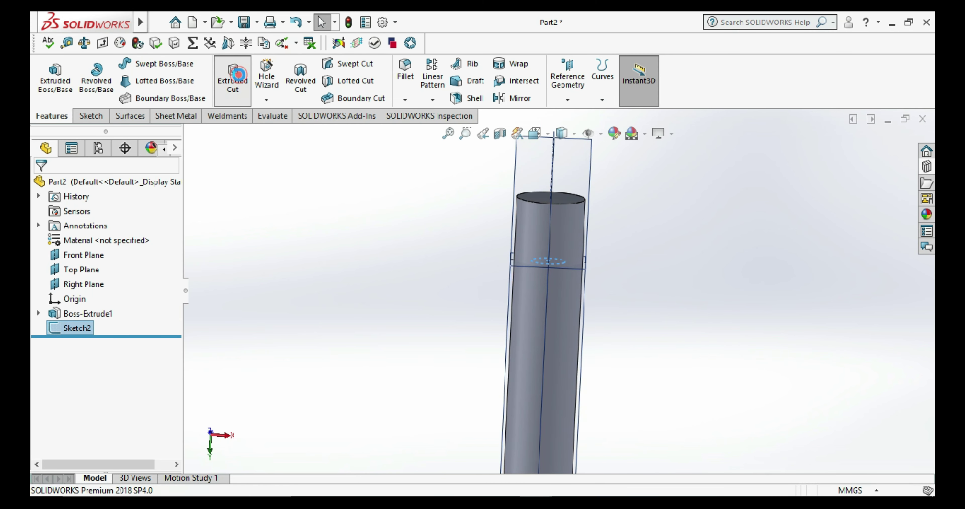
pyautogui.click(233, 80)
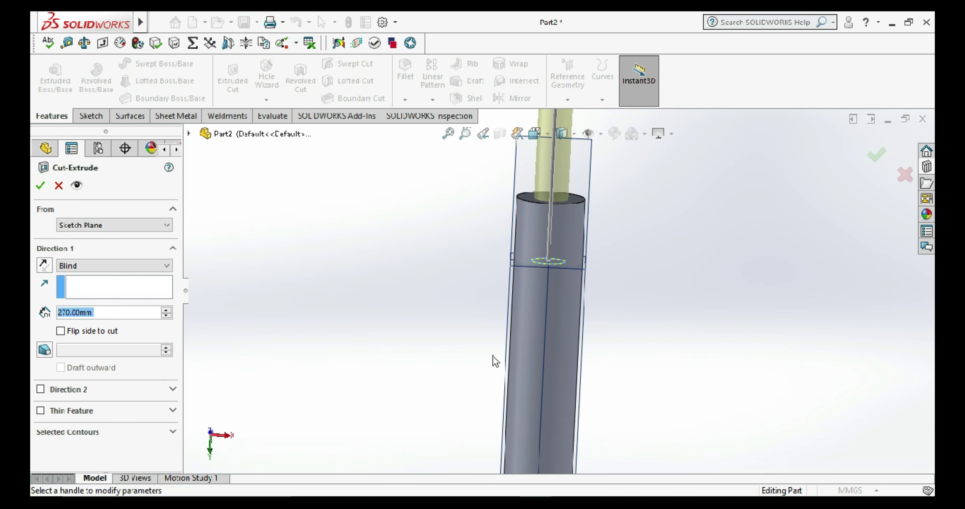
pyautogui.click(46, 266)
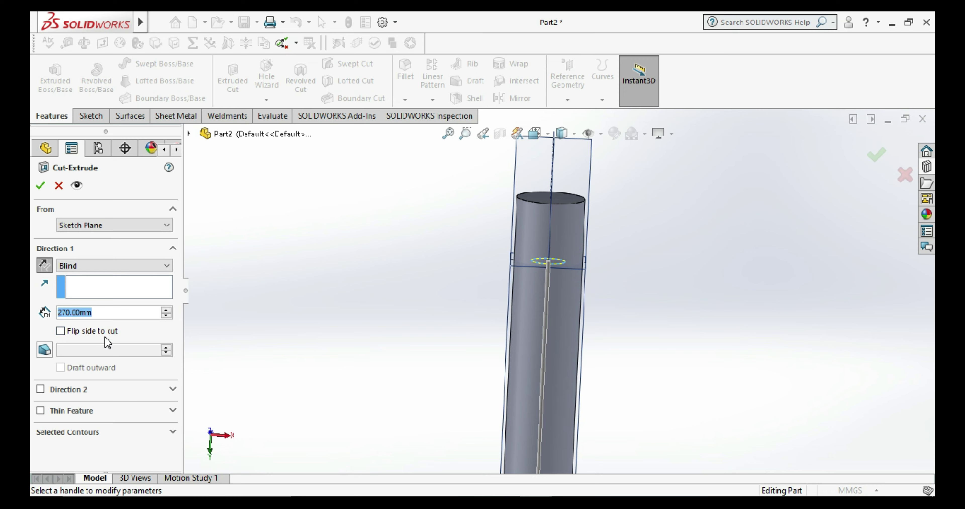
pyautogui.press('Escape')
pyautogui.rightClick(77, 329)
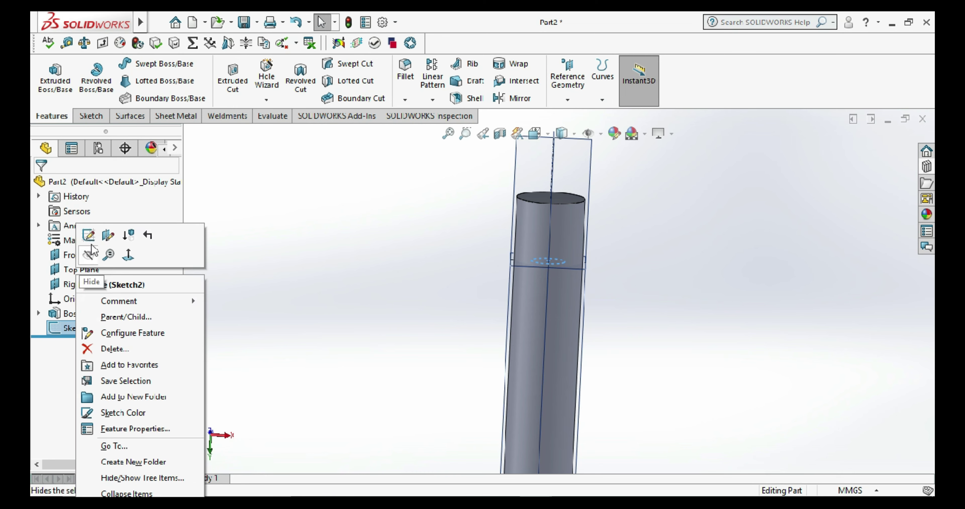
# - Edit Sketch2 to add the rod's top face outline as converted entities
pyautogui.click(88, 235)
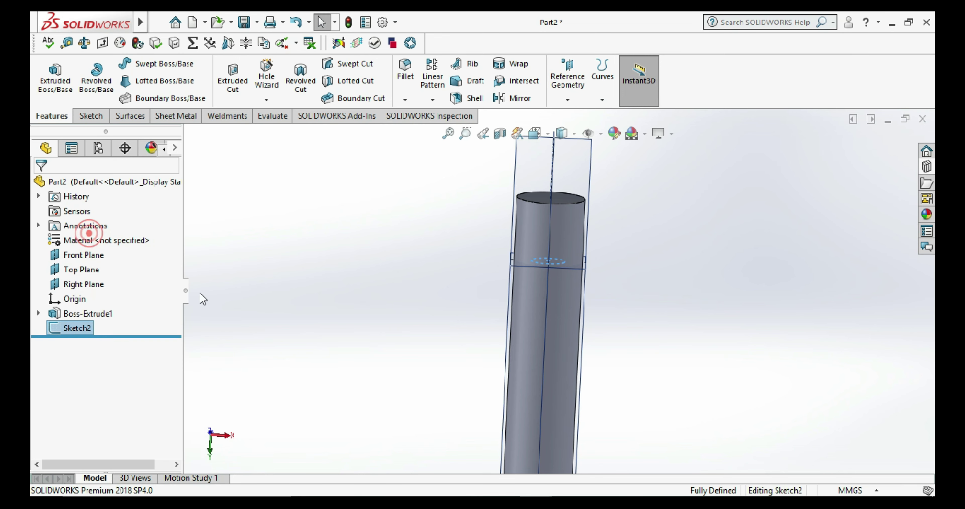
pyautogui.click(580, 204)
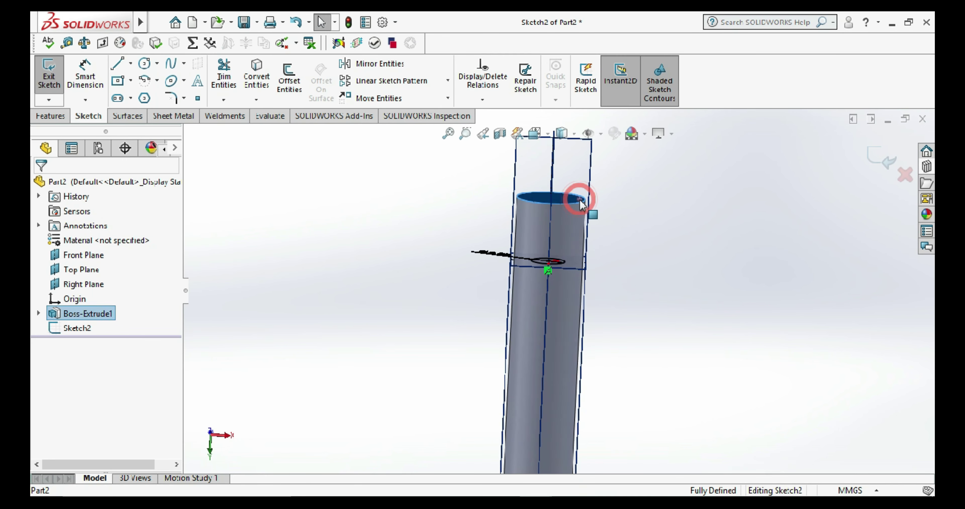
pyautogui.click(262, 75)
pyautogui.click(49, 72)
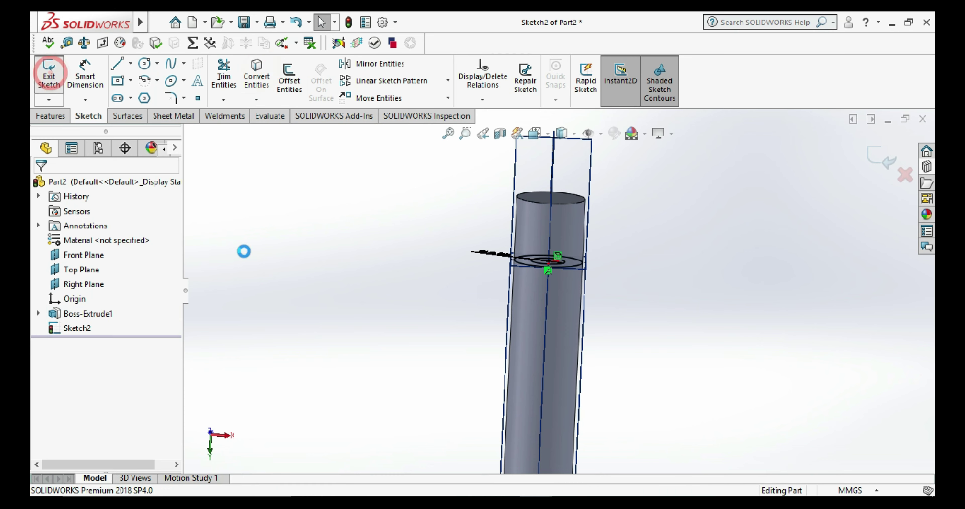
# - Cut the region between the two circles 9 mm deep, blind, downward into the rod
pyautogui.click(232, 77)
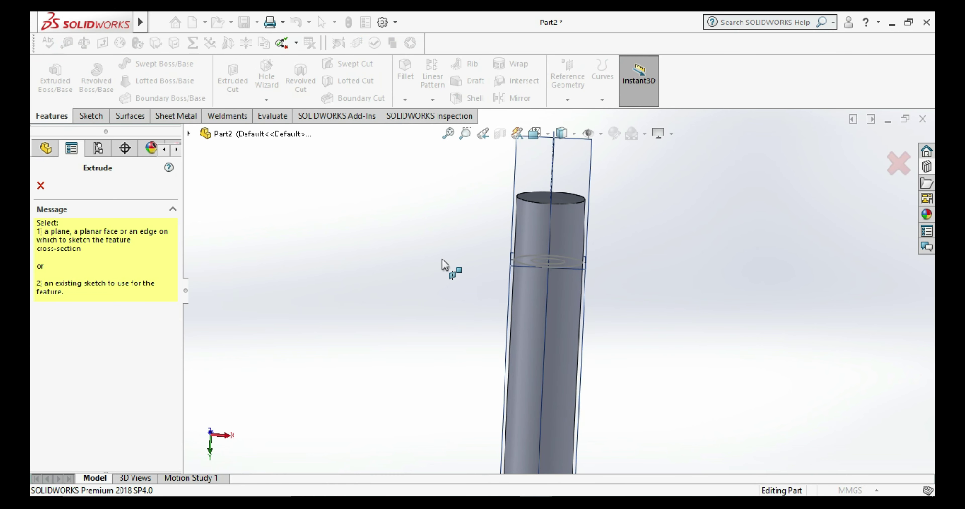
pyautogui.click(536, 266)
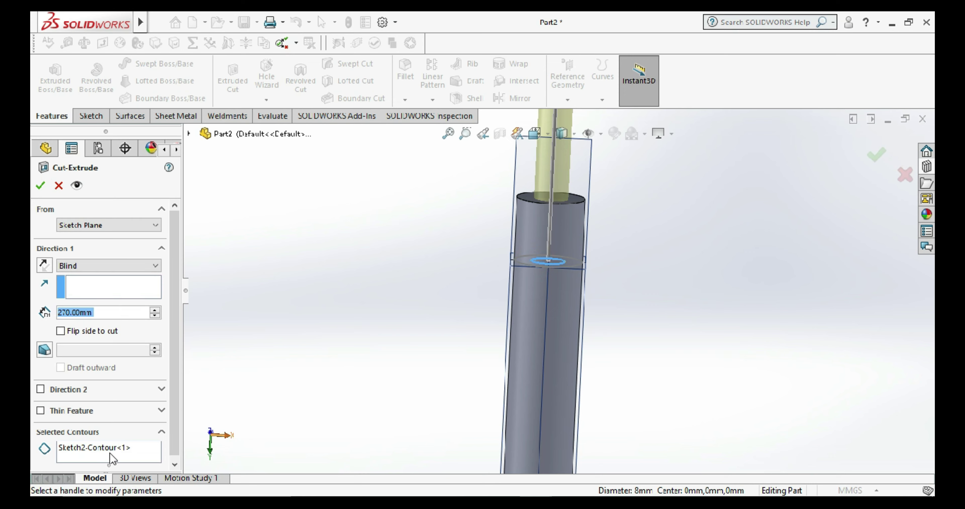
pyautogui.click(110, 454)
pyautogui.click(517, 269)
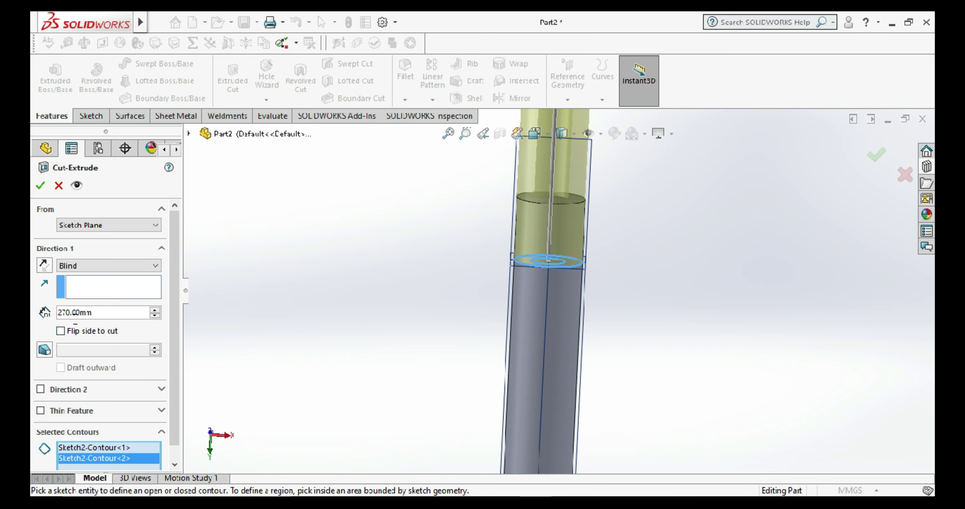
pyautogui.click(72, 397)
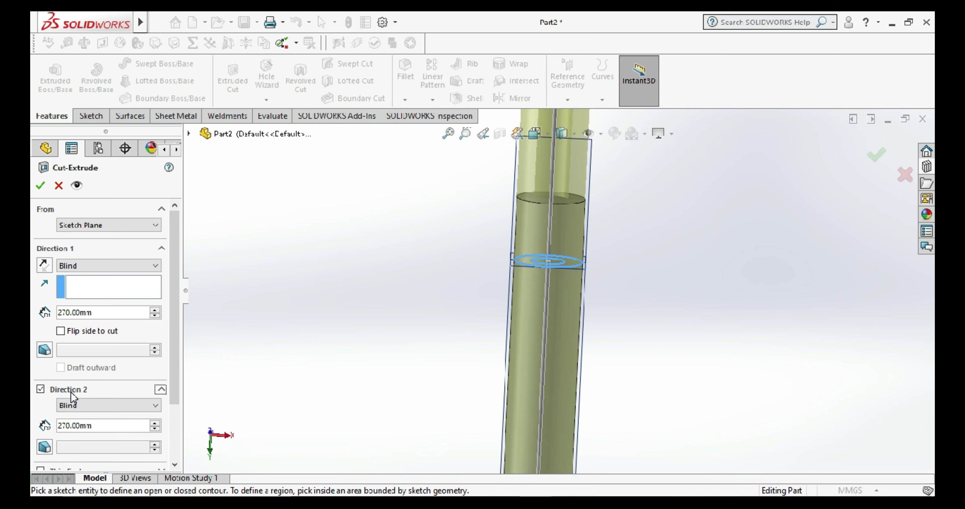
pyautogui.click(70, 393)
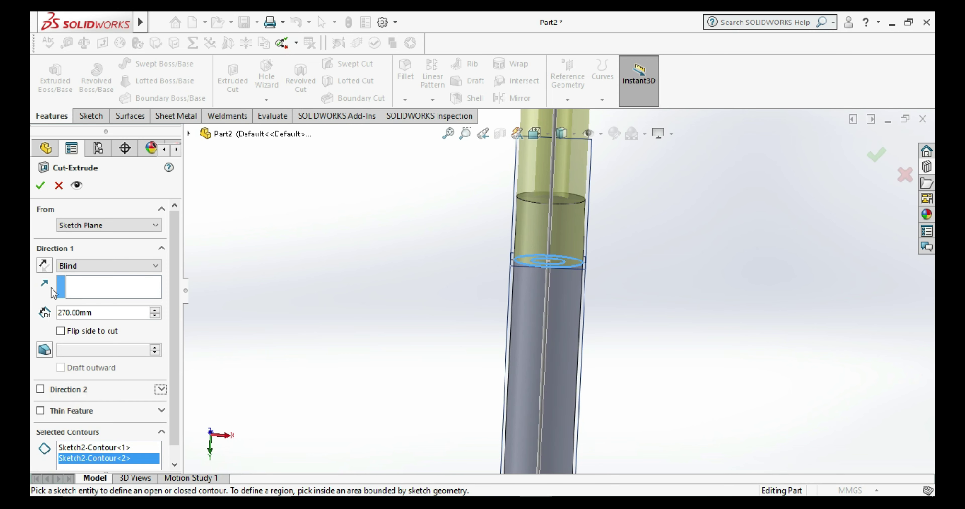
pyautogui.click(45, 267)
pyautogui.moveTo(119, 314); pyautogui.dragTo(56, 313)
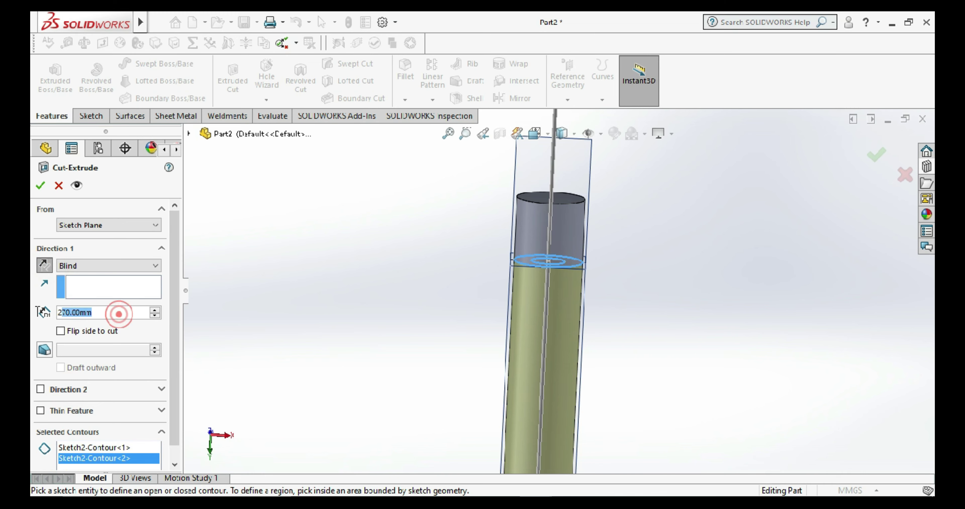
pyautogui.write('9')
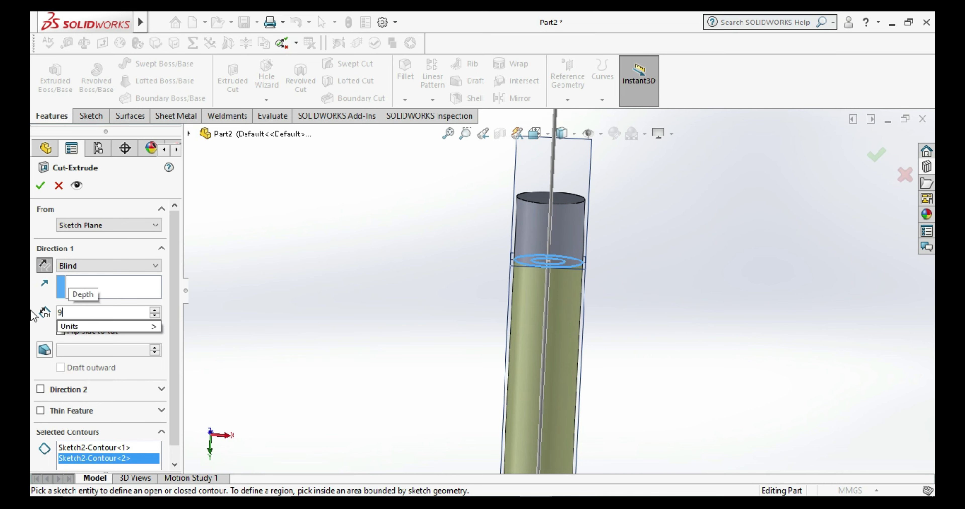
pyautogui.press('Return')
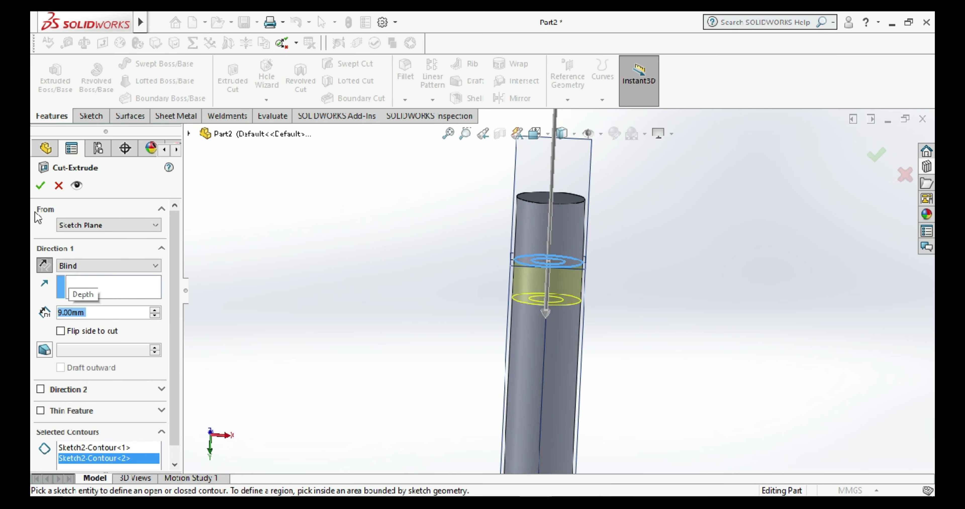
pyautogui.click(42, 186)
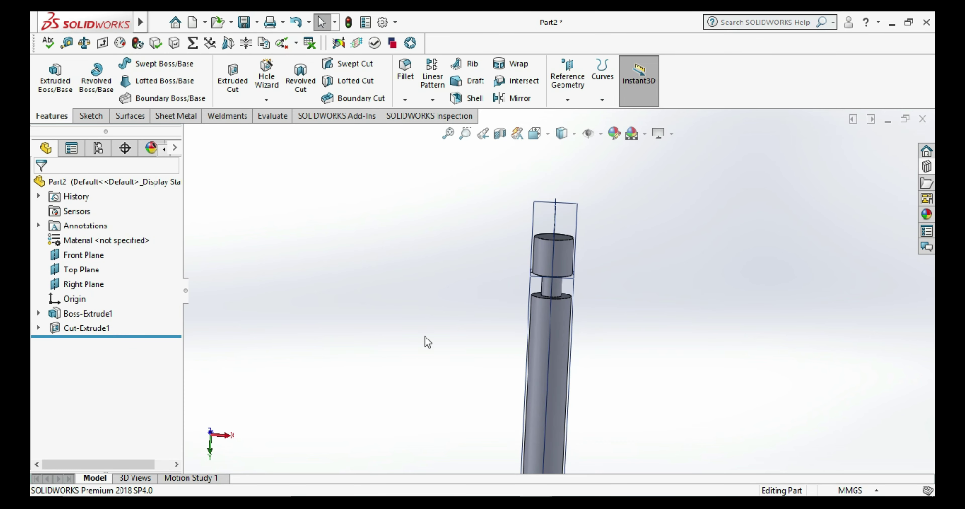
pyautogui.scroll(-2, 567, 334)
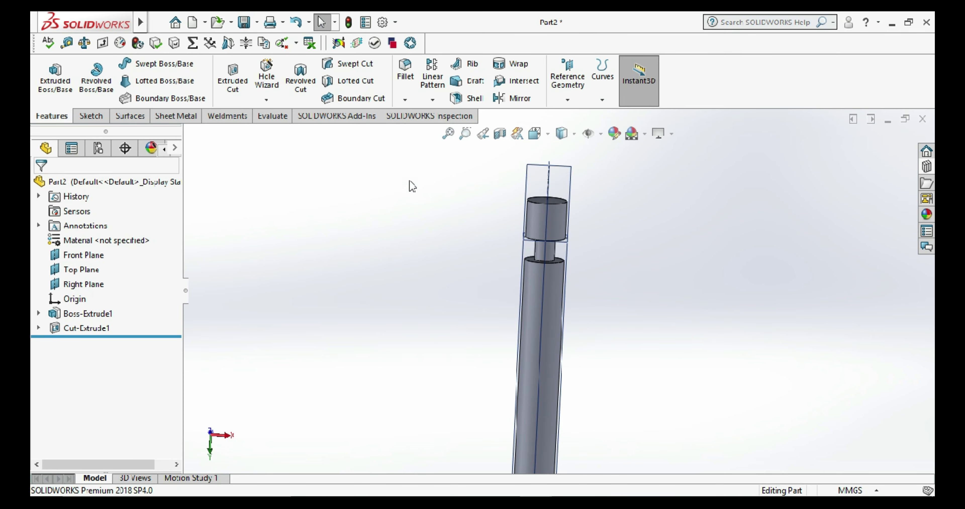
# - Save the part as 'Threaded Bar'
pyautogui.click(247, 22)
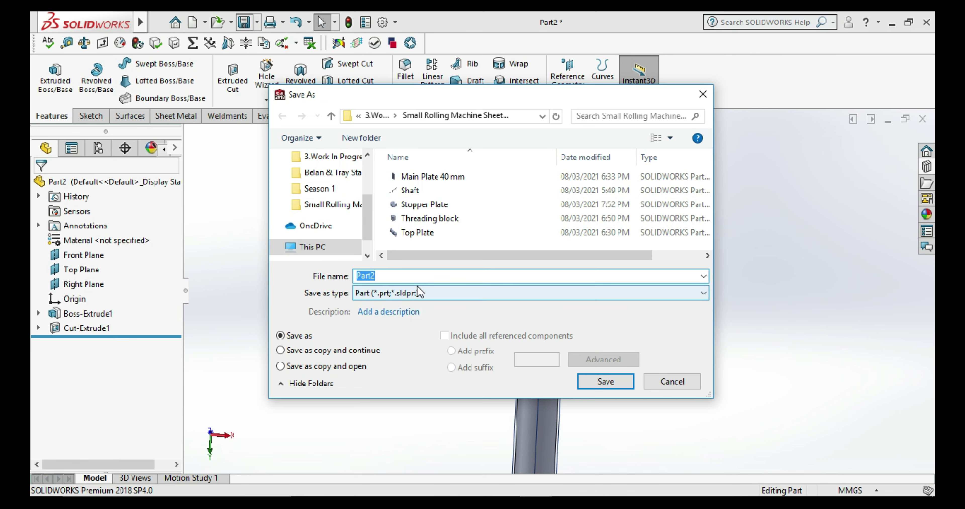
pyautogui.write('Threaded Bar')
pyautogui.click(606, 381)
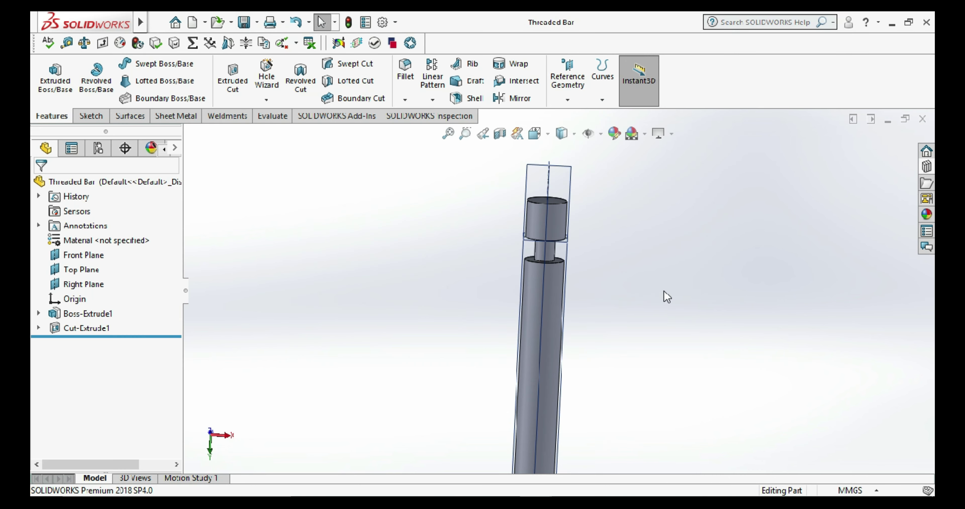
pyautogui.moveTo(582, 304)
pyautogui.mouseDown(button='middle')
pyautogui.moveTo(642, 435)
pyautogui.moveTo(544, 188)
pyautogui.moveTo(527, 278)
pyautogui.mouseUp(button='middle')
# - Start a sketch on the bar's end face and draw a circle centred on the origin
pyautogui.rightClick(483, 254)
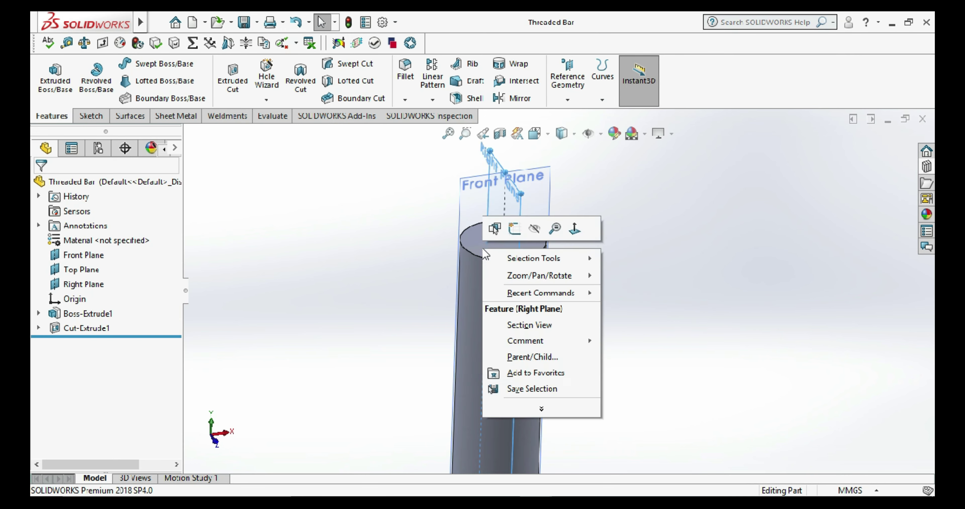
pyautogui.rightClick(464, 242)
pyautogui.click(500, 202)
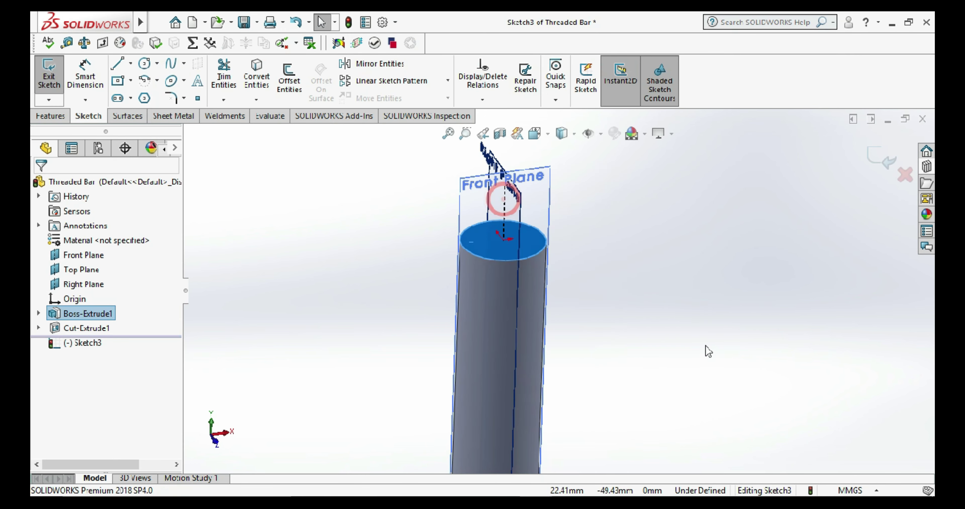
pyautogui.hotkey('ctrl', '8')
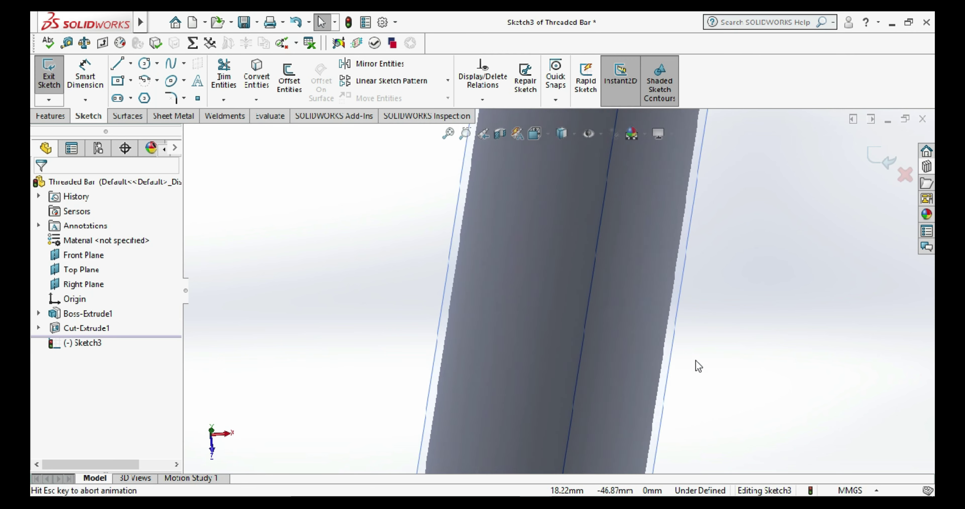
pyautogui.click(149, 66)
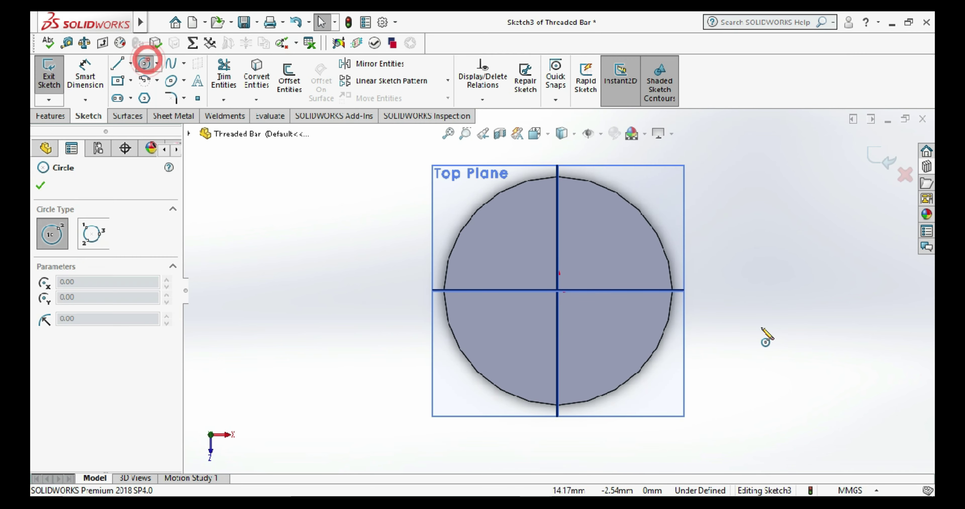
pyautogui.click(558, 290)
pyautogui.scroll(3, 681, 438)
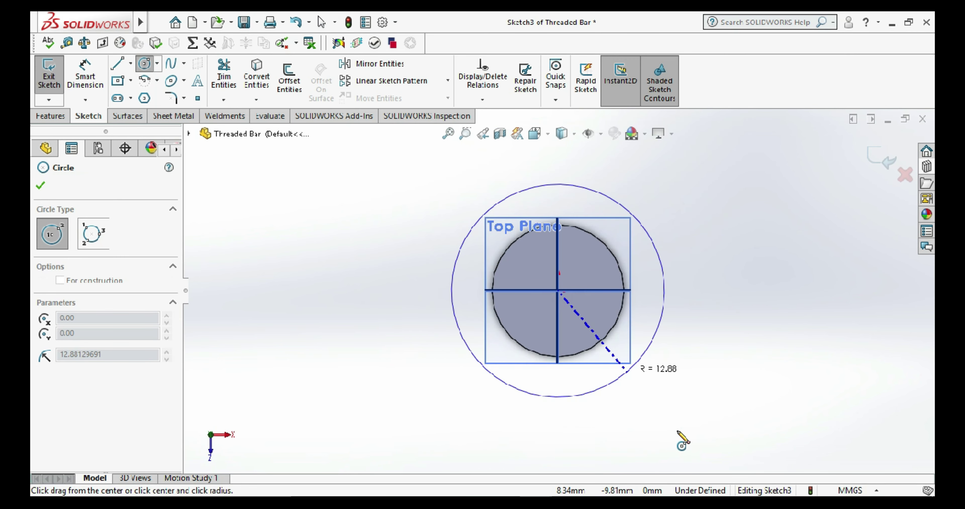
pyautogui.click(687, 447)
# - Dimension the circle to 42 mm diameter and exit the sketch
pyautogui.click(86, 75)
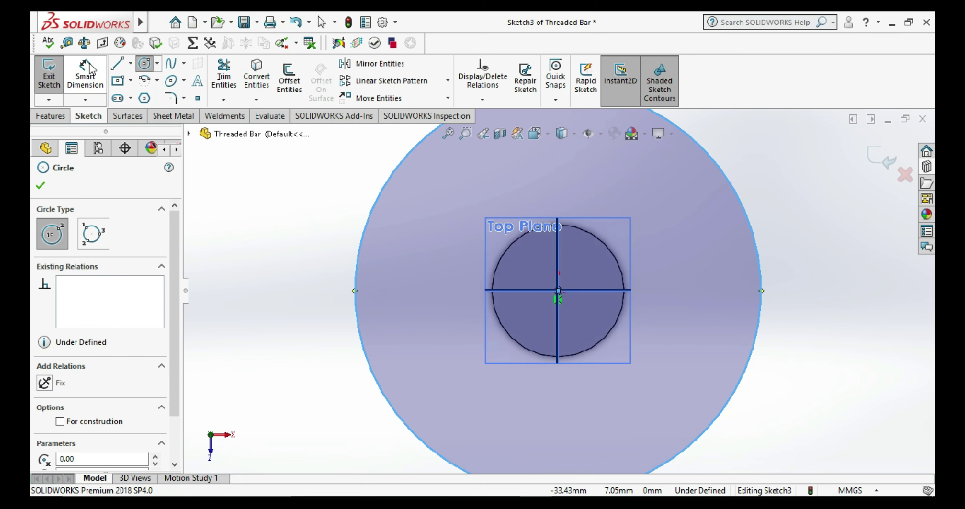
pyautogui.press('f')
pyautogui.click(634, 362)
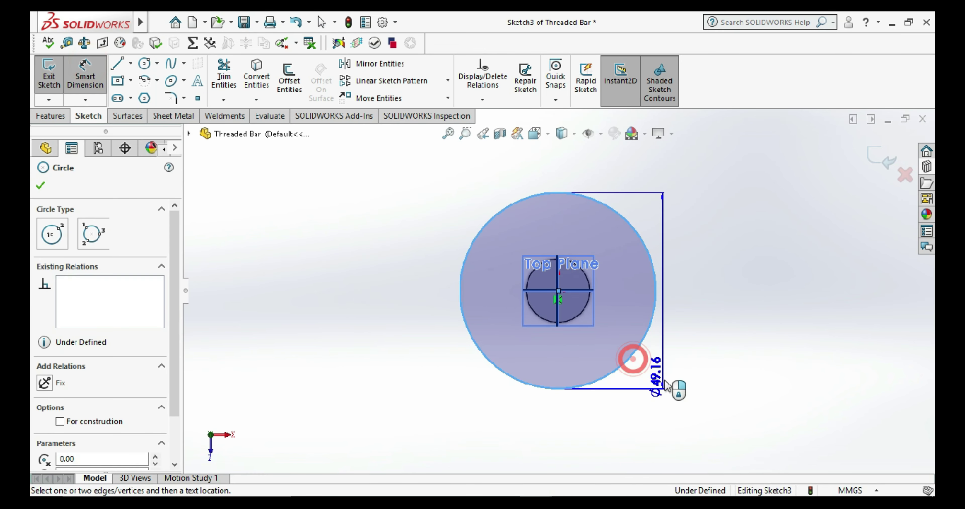
pyautogui.click(691, 429)
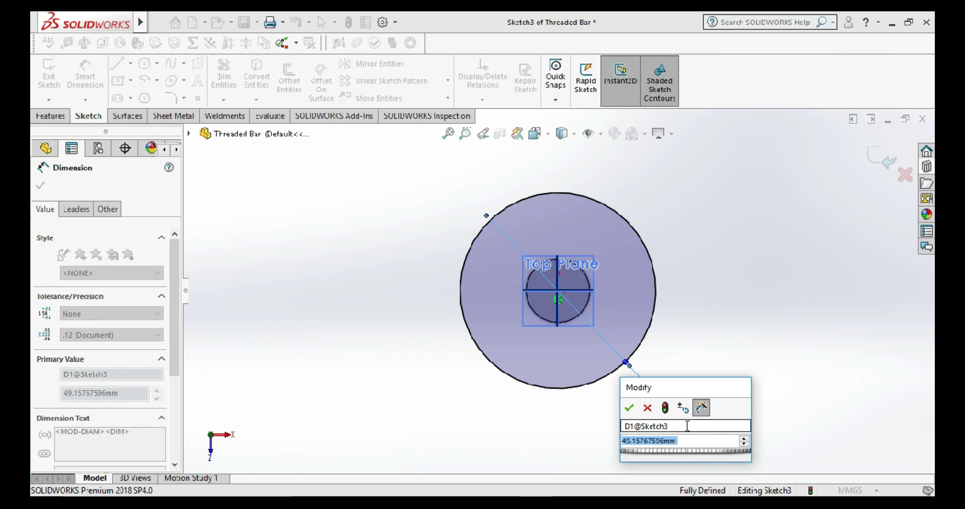
pyautogui.write('42')
pyautogui.press('Return')
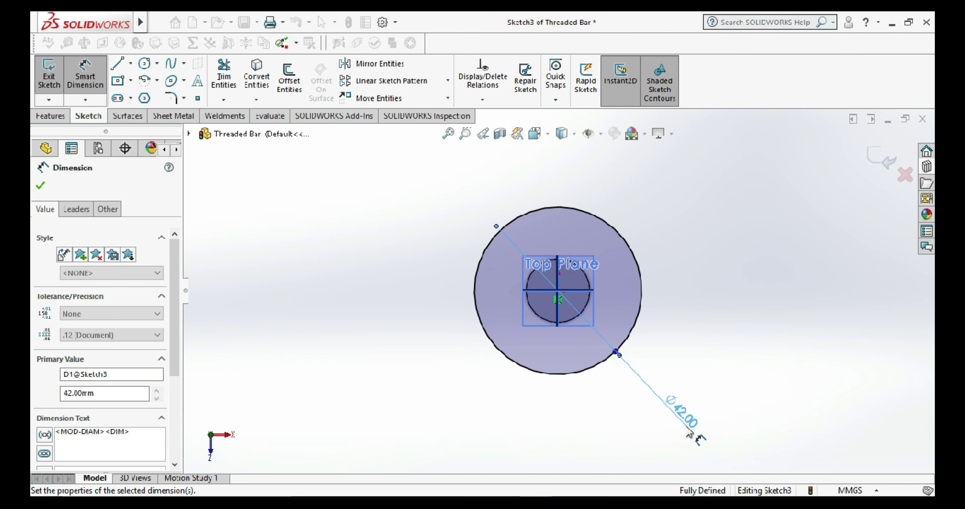
pyautogui.click(841, 332)
pyautogui.click(45, 67)
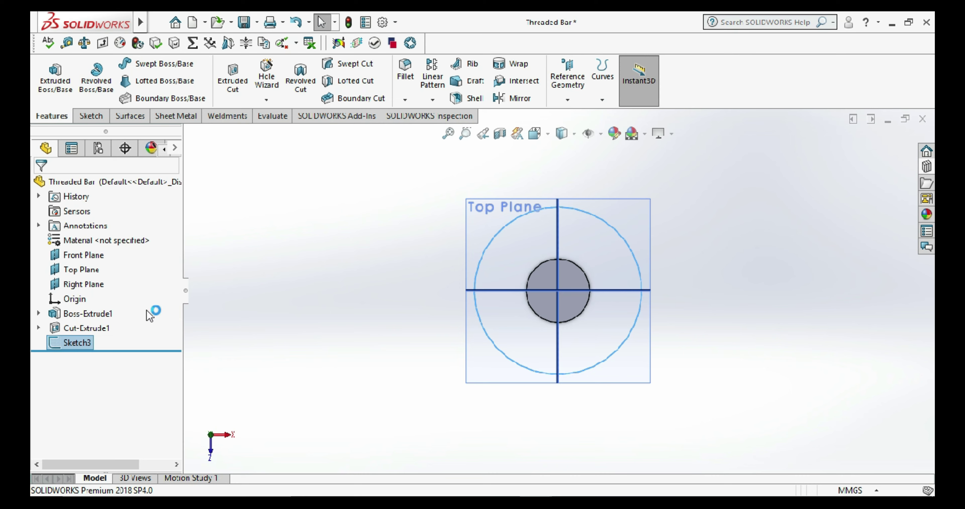
pyautogui.click(57, 85)
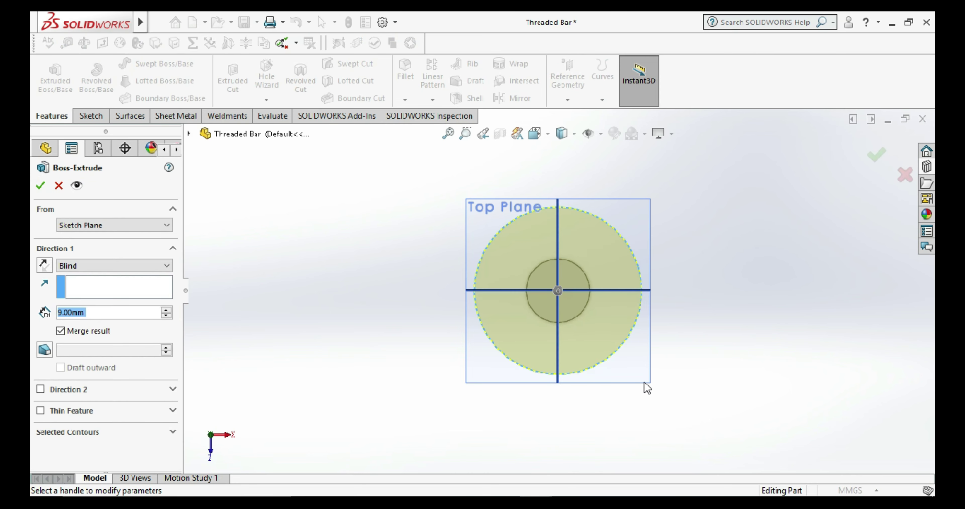
# - Extrude the 42 mm circle as a 40 mm blind boss, correcting an initial 50 mm
pyautogui.scroll(3, 646, 386)
pyautogui.moveTo(646, 383); pyautogui.dragTo(640, 247, button='middle')
pyautogui.scroll(3, 629, 292)
pyautogui.scroll(2, 618, 310)
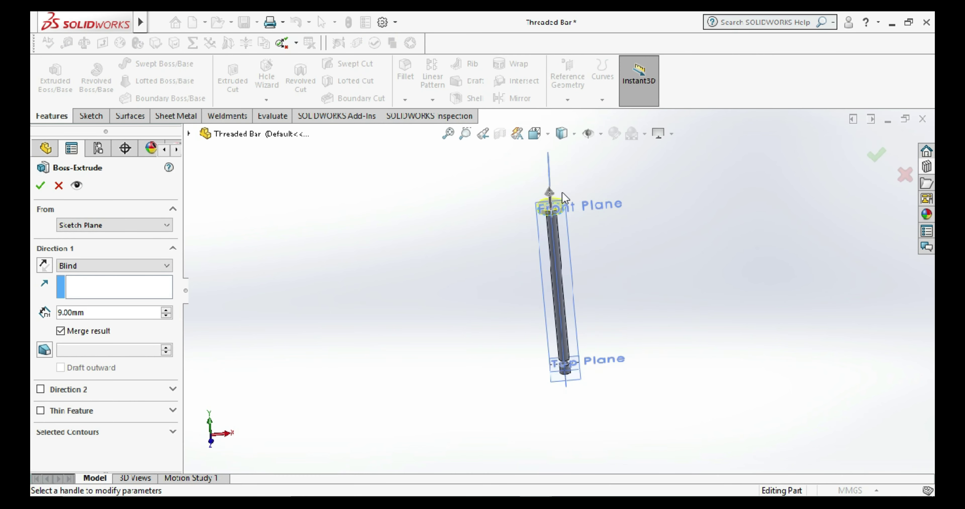
pyautogui.scroll(-2, 566, 198)
pyautogui.write('50')
pyautogui.press('Return')
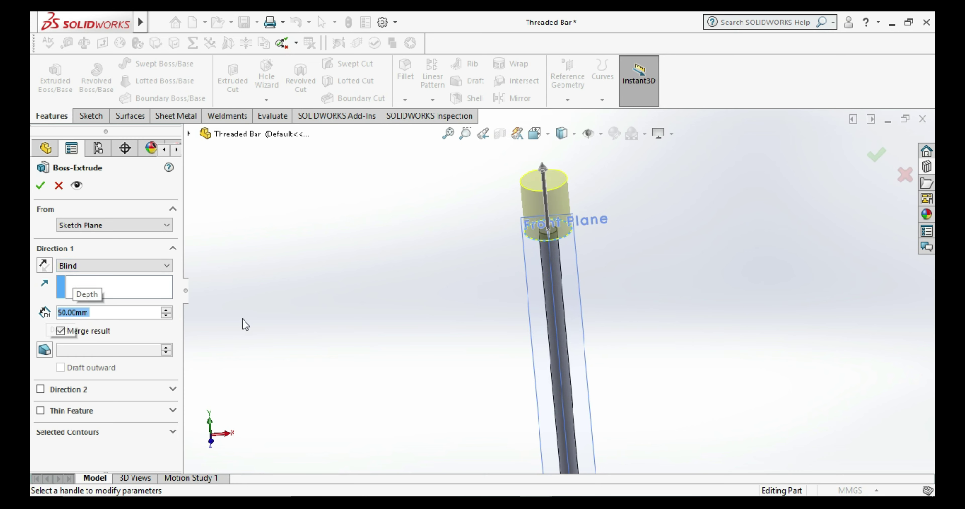
pyautogui.doubleClick(100, 313)
pyautogui.write('40')
pyautogui.press('Return')
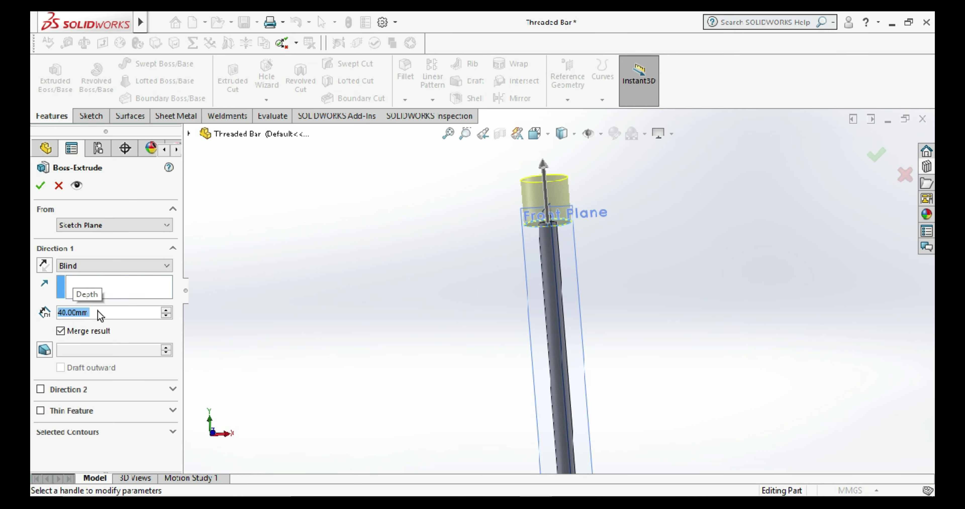
pyautogui.click(208, 254)
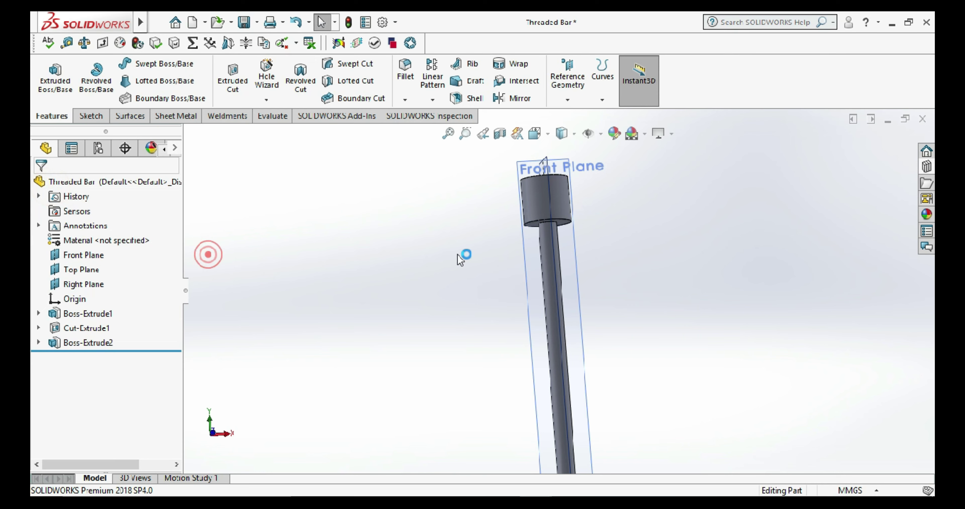
# - Start a new sketch on the Right Plane
pyautogui.moveTo(759, 261); pyautogui.dragTo(543, 217, button='middle')
pyautogui.rightClick(567, 189)
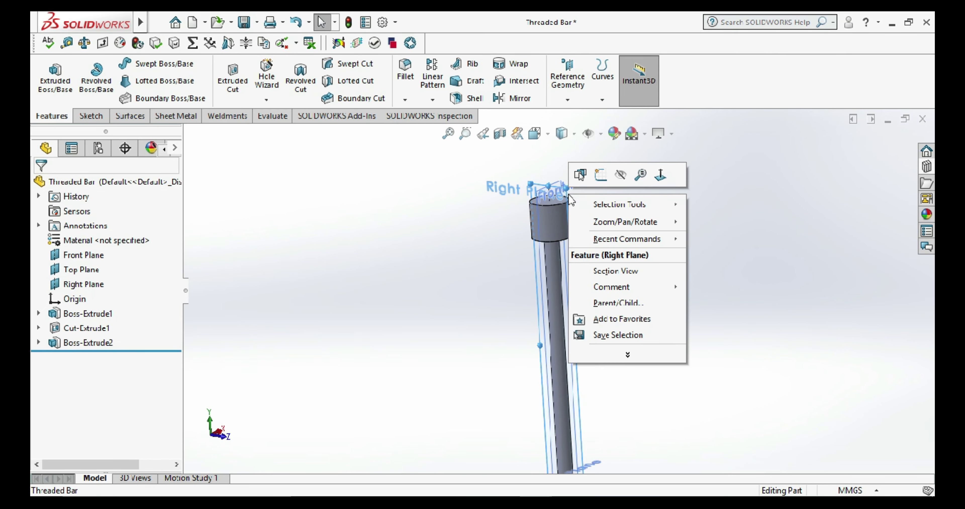
pyautogui.click(603, 172)
# - Draw a circle on the head's axis and dimension it to 16 mm diameter
pyautogui.click(669, 293)
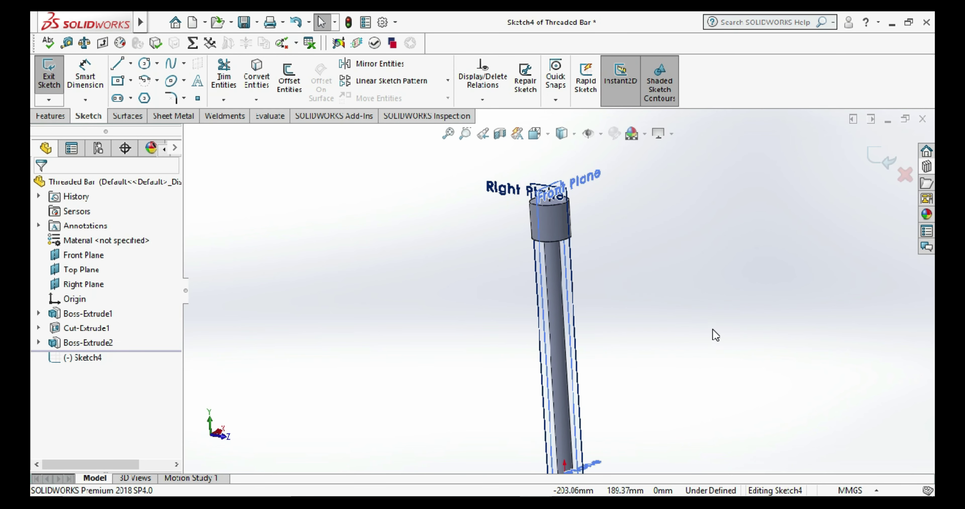
pyautogui.hotkey('ctrl', '8')
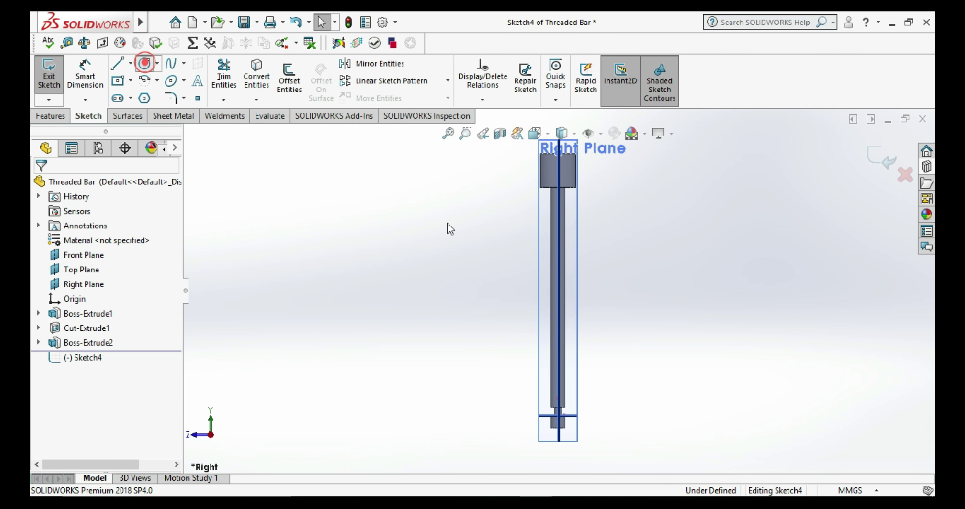
pyautogui.scroll(-2, 545, 259)
pyautogui.scroll(-4, 496, 280)
pyautogui.scroll(-2, 523, 295)
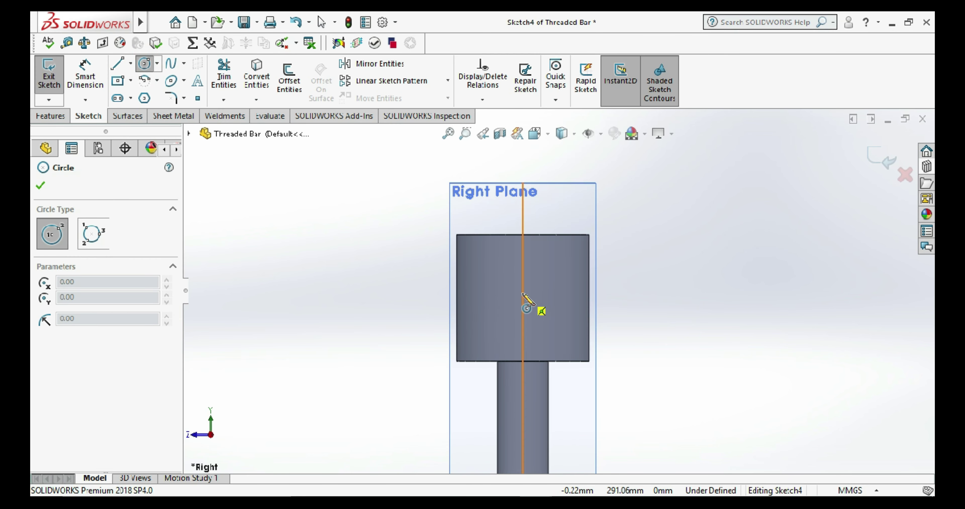
pyautogui.click(524, 287)
pyautogui.click(529, 314)
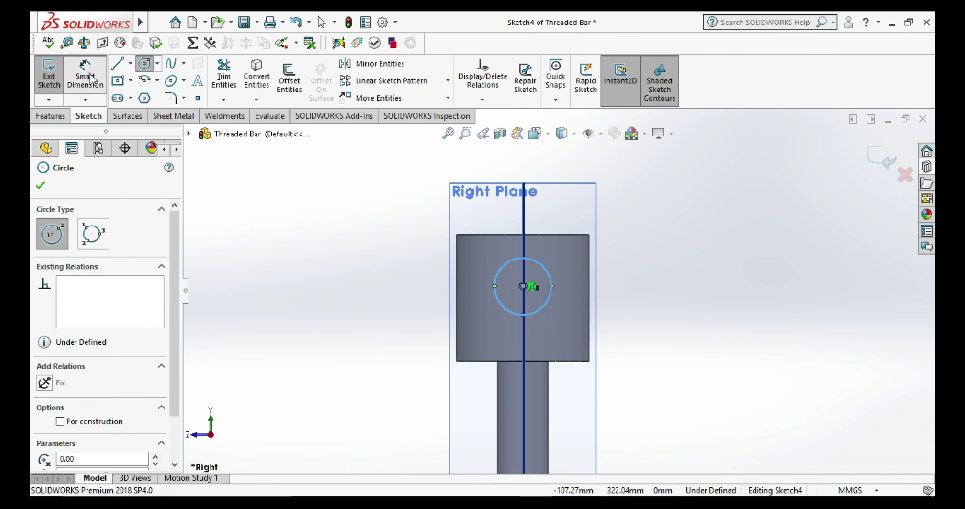
pyautogui.click(539, 317)
pyautogui.click(684, 391)
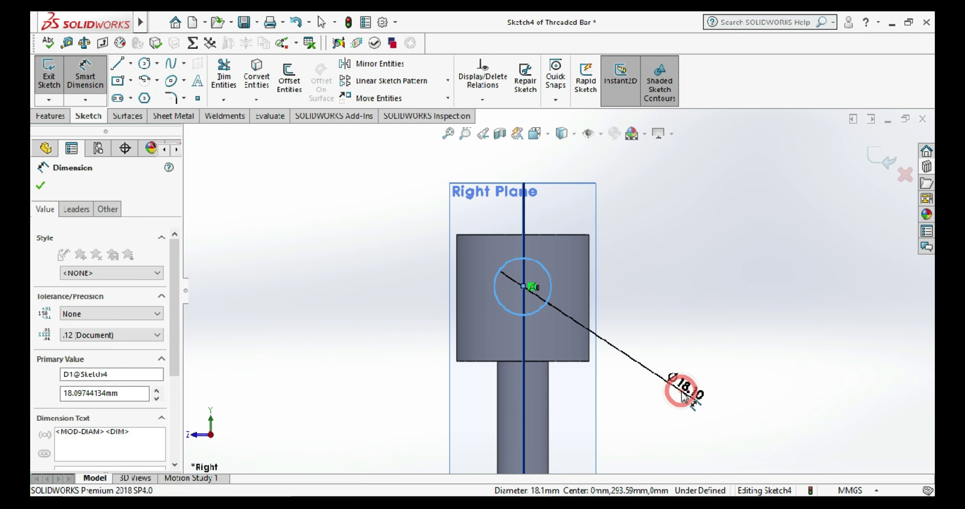
pyautogui.write('16')
pyautogui.press('Return')
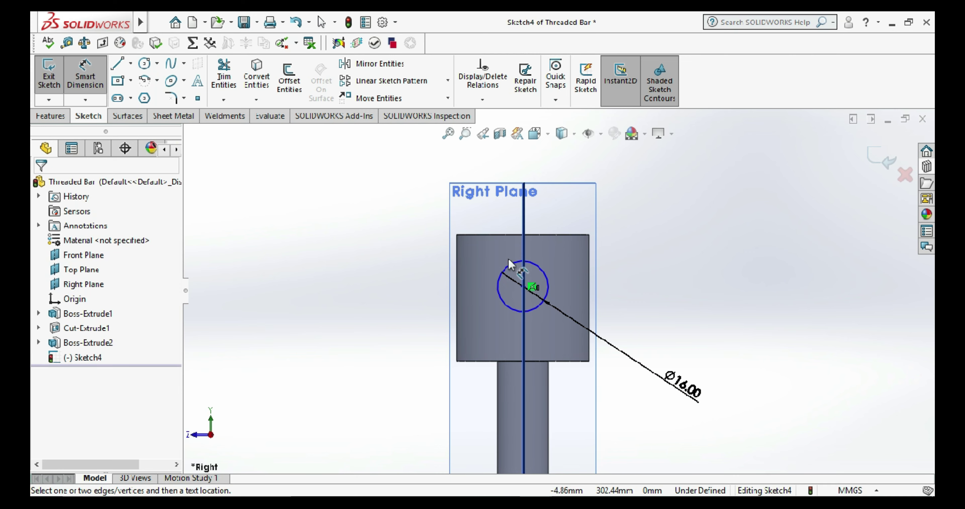
# - Locate the circle's centre below the head's top edge, revising 15 mm to 18 mm, and exit
pyautogui.click(557, 234)
pyautogui.click(524, 286)
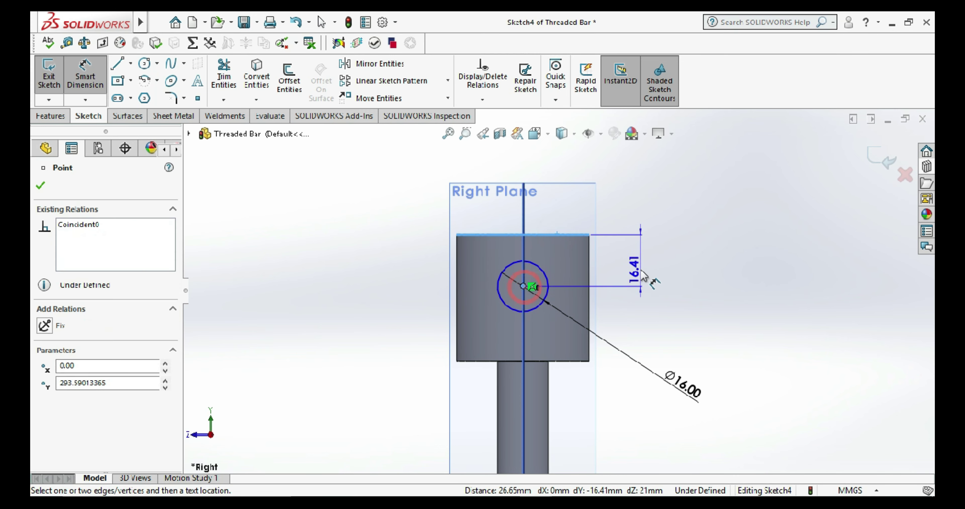
pyautogui.click(644, 274)
pyautogui.write('15')
pyautogui.press('Return')
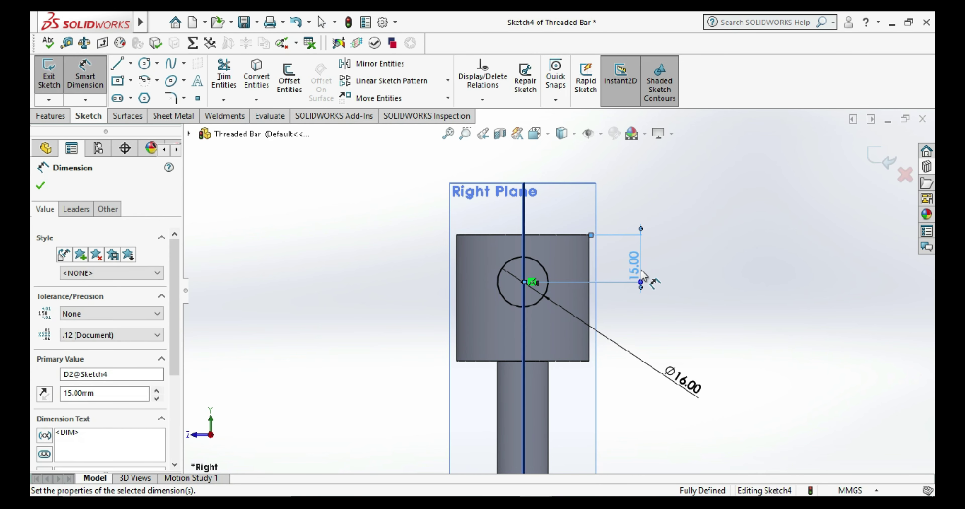
pyautogui.doubleClick(641, 275)
pyautogui.write('15')
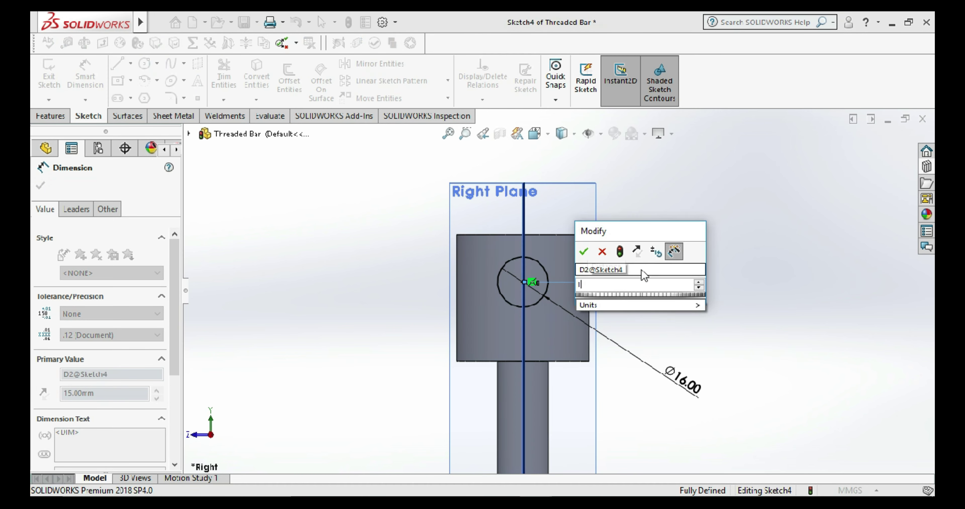
pyautogui.press('Return')
pyautogui.click(725, 290)
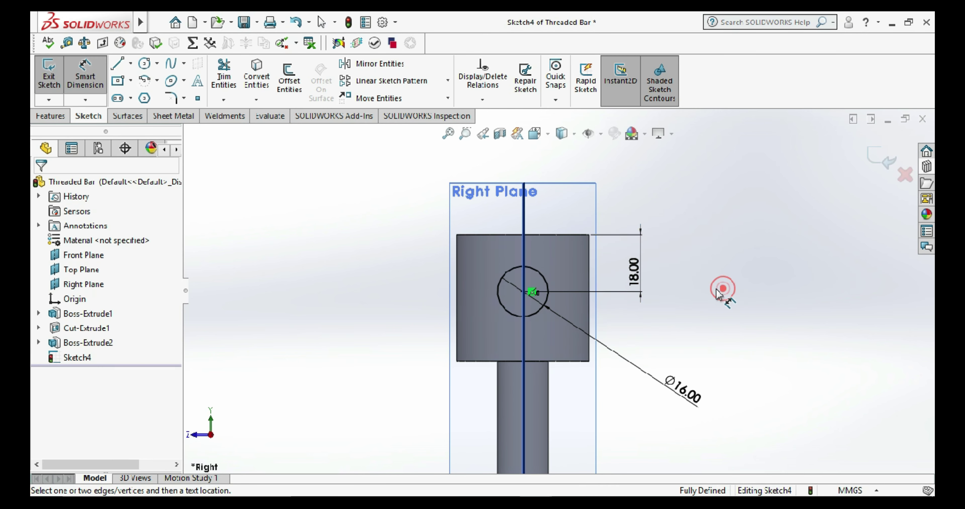
pyautogui.click(49, 77)
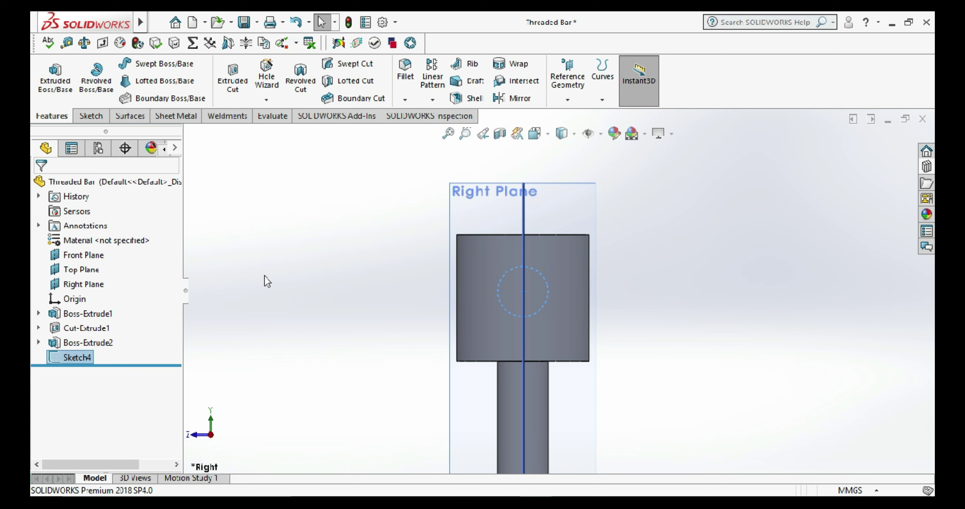
# - Cut the 16 mm circle Through All in both directions, then close the Threaded Bar part
pyautogui.click(232, 77)
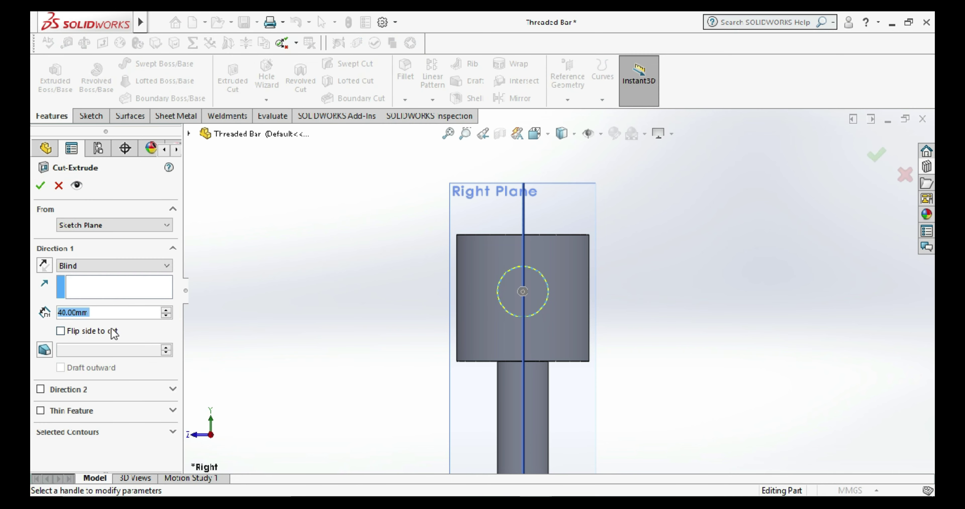
pyautogui.click(88, 394)
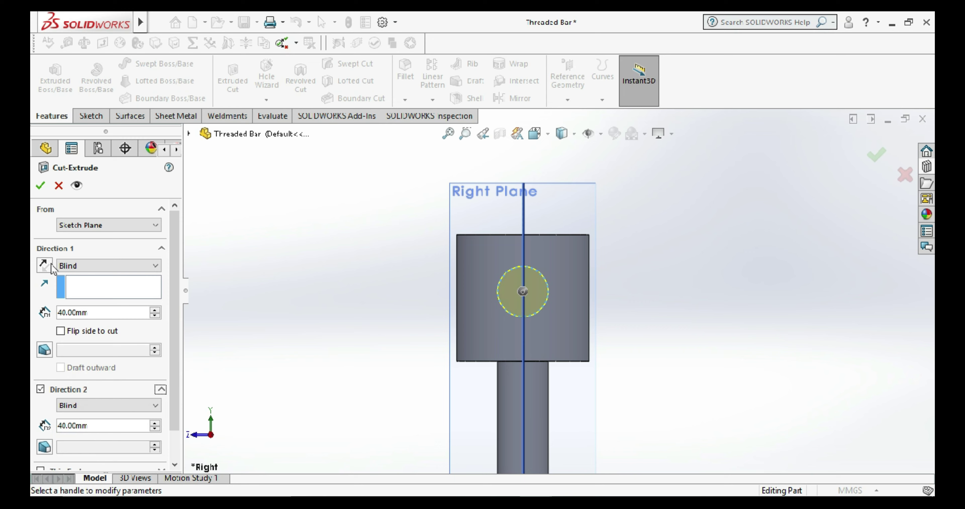
pyautogui.click(130, 265)
pyautogui.click(112, 280)
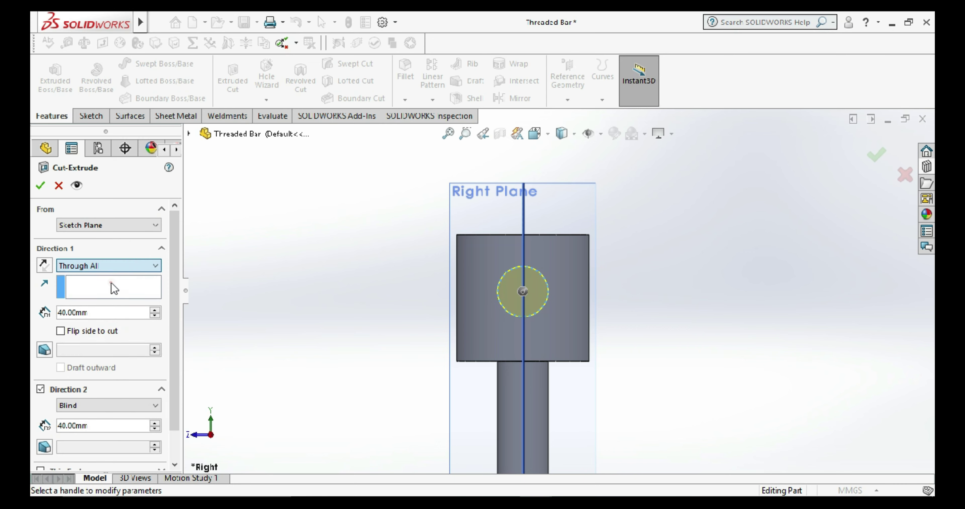
pyautogui.click(90, 384)
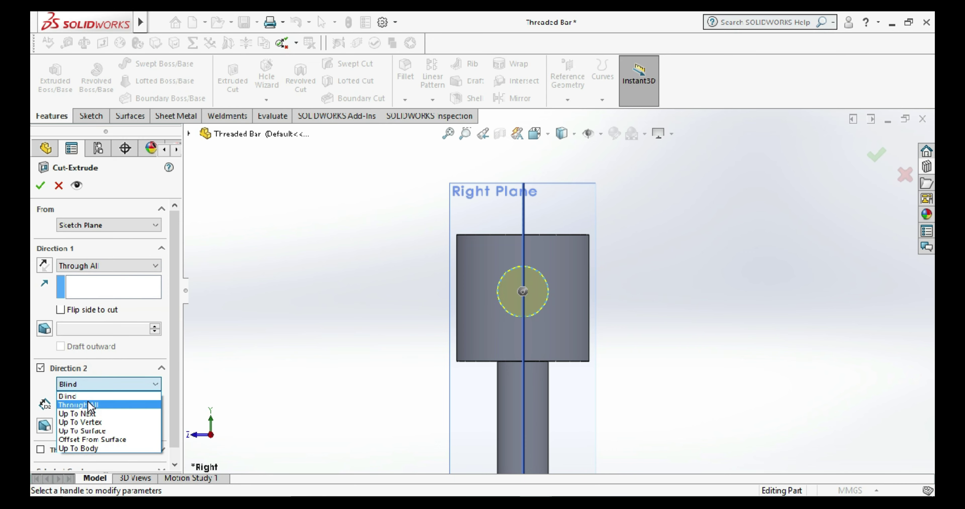
pyautogui.click(87, 402)
pyautogui.click(43, 184)
pyautogui.moveTo(397, 308)
pyautogui.mouseDown(button='middle')
pyautogui.moveTo(563, 384)
pyautogui.moveTo(595, 334)
pyautogui.mouseUp(button='middle')
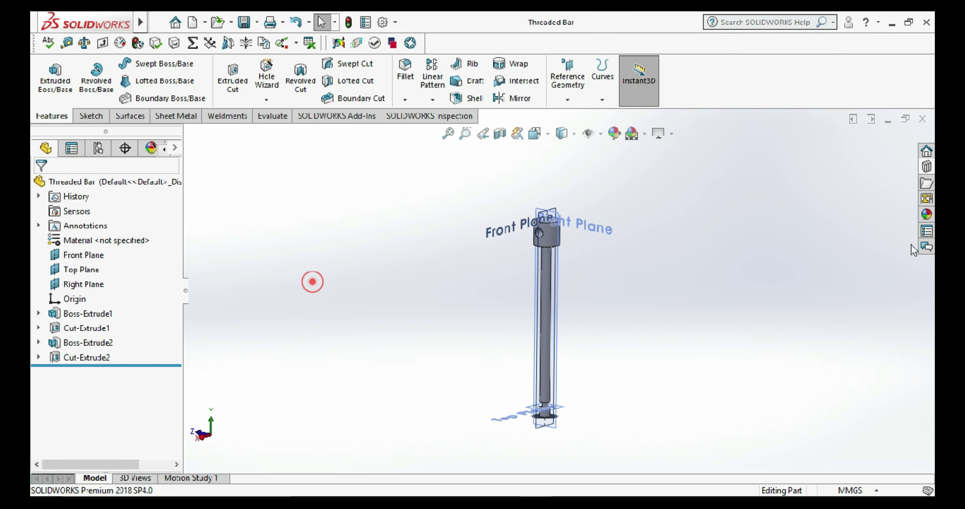
pyautogui.click(923, 119)
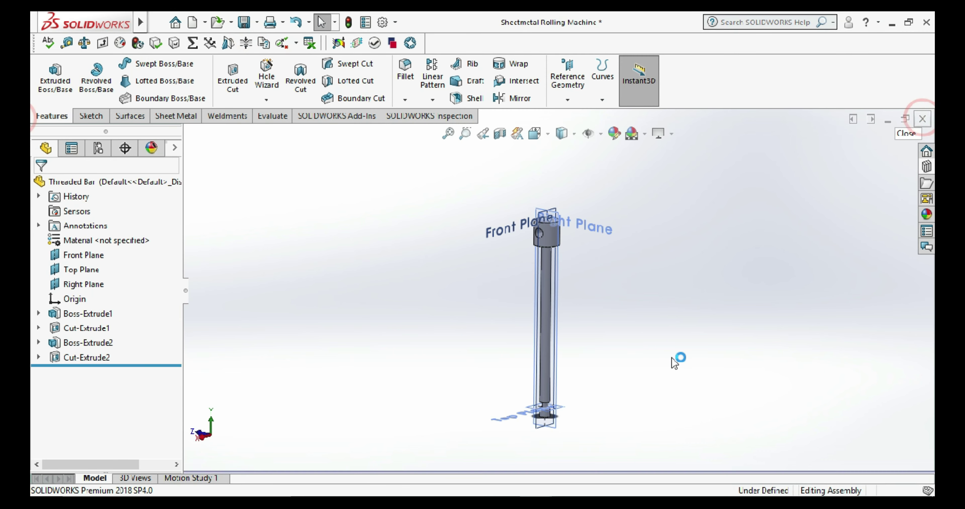
# - Insert the Threaded Bar part into the assembly, placed above the top plate
pyautogui.click(104, 77)
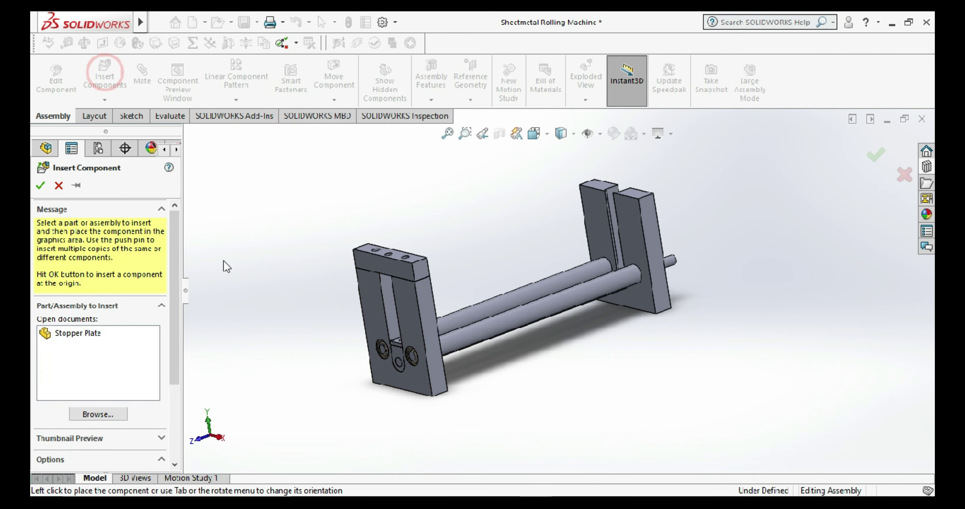
pyautogui.click(116, 415)
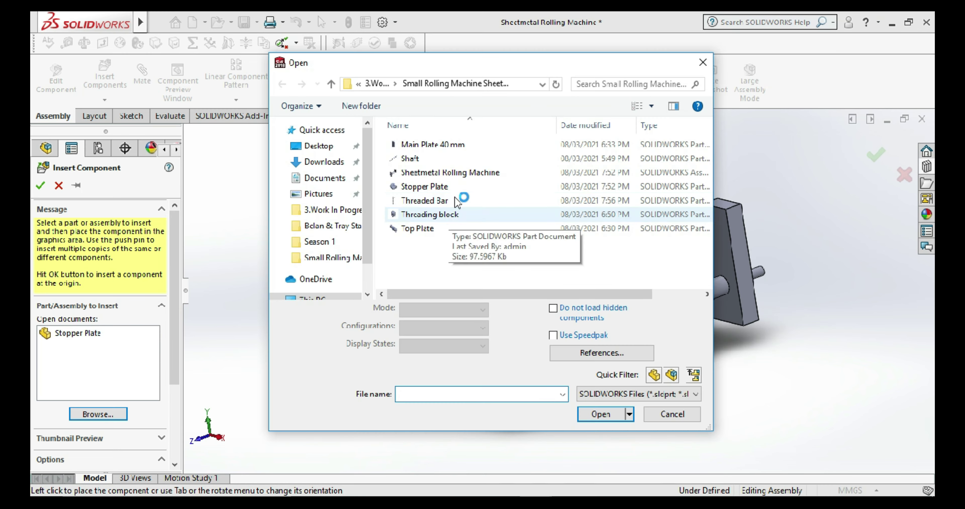
pyautogui.click(455, 195)
pyautogui.click(616, 393)
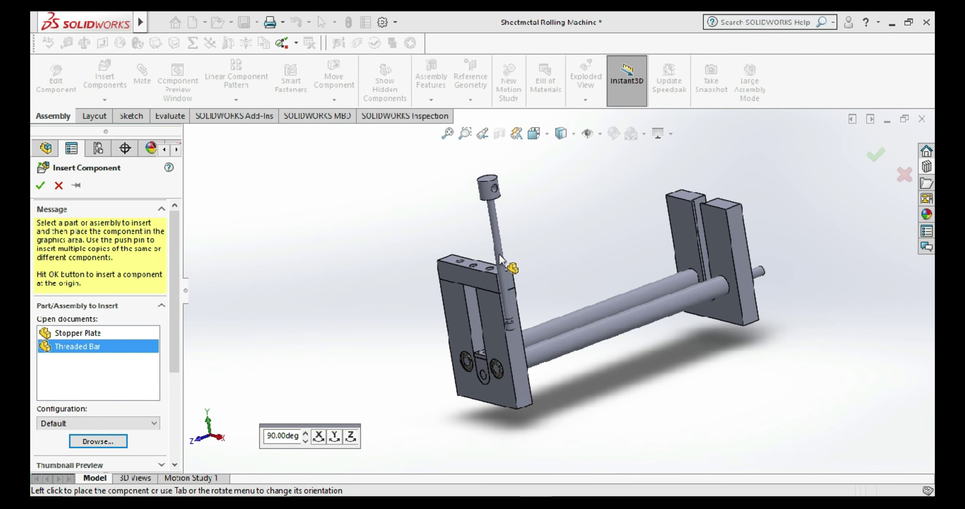
pyautogui.click(470, 260)
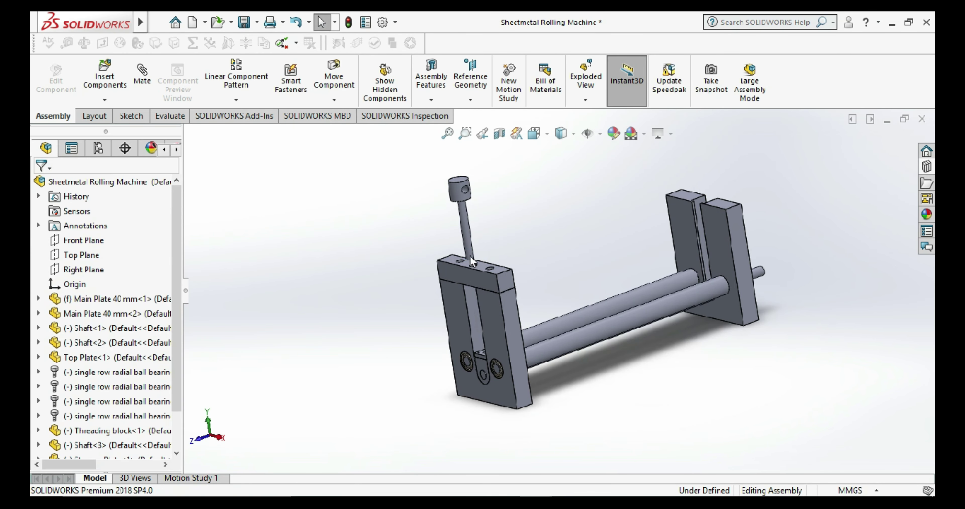
pyautogui.scroll(-2, 502, 264)
pyautogui.scroll(2, 535, 280)
pyautogui.moveTo(535, 280)
pyautogui.mouseDown(button='middle')
pyautogui.moveTo(518, 297)
pyautogui.moveTo(510, 284)
pyautogui.mouseUp(button='middle')
pyautogui.click(142, 74)
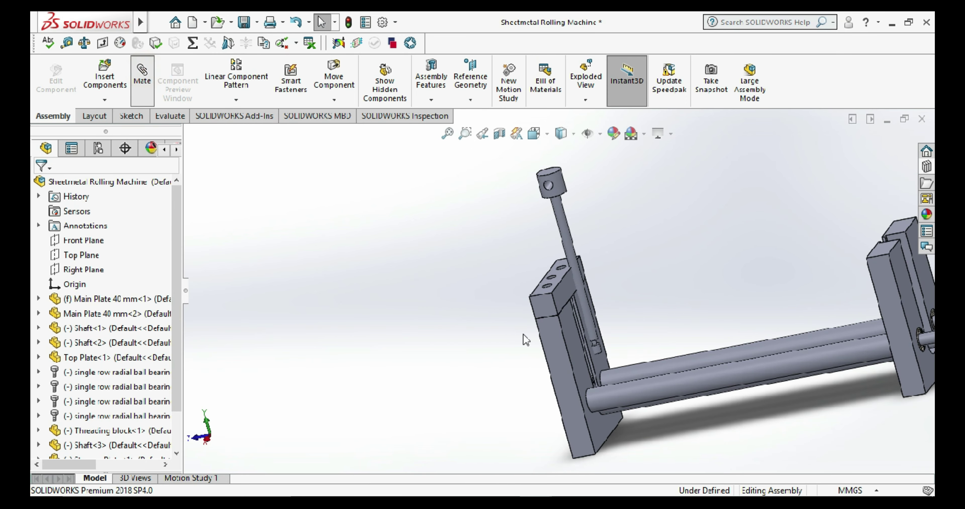
# - Mate the threaded bar's round face concentric with the threading block's hole
pyautogui.scroll(-3, 532, 337)
pyautogui.scroll(-2, 562, 337)
pyautogui.click(572, 325)
pyautogui.moveTo(574, 329)
pyautogui.mouseDown(button='middle')
pyautogui.moveTo(616, 340)
pyautogui.moveTo(657, 319)
pyautogui.moveTo(615, 375)
pyautogui.moveTo(580, 182)
pyautogui.mouseUp(button='middle')
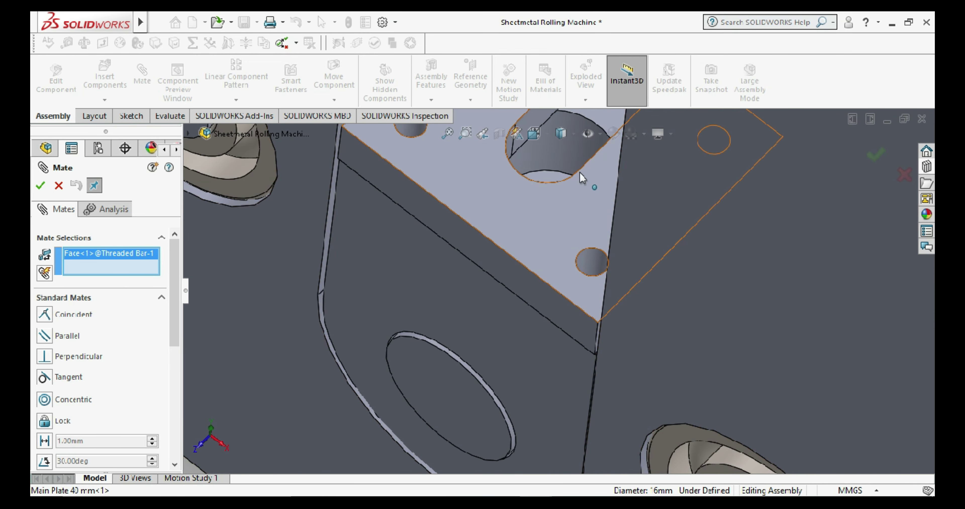
pyautogui.click(581, 157)
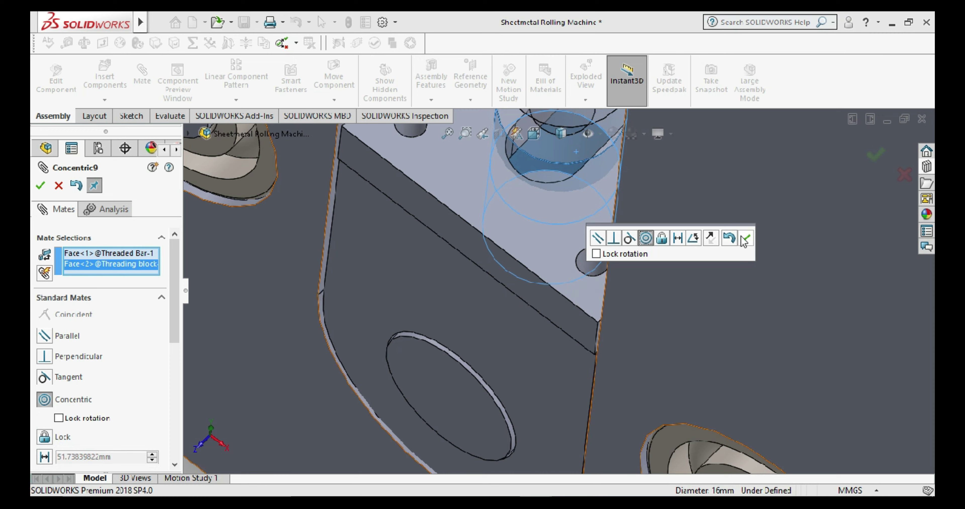
pyautogui.click(746, 238)
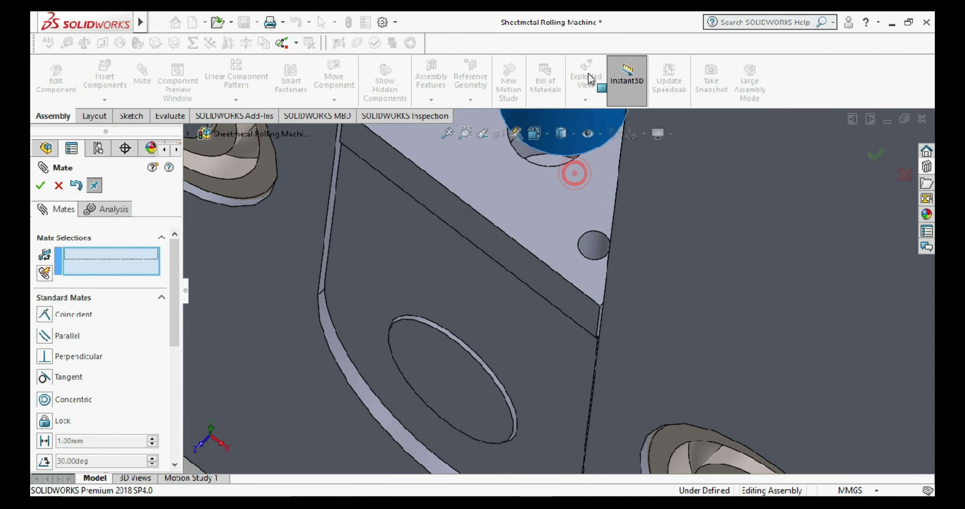
# - Make the threaded bar's end face coincident with the threading block face, then exit Mate
pyautogui.scroll(3, 540, 224)
pyautogui.scroll(2, 517, 260)
pyautogui.scroll(-3, 559, 232)
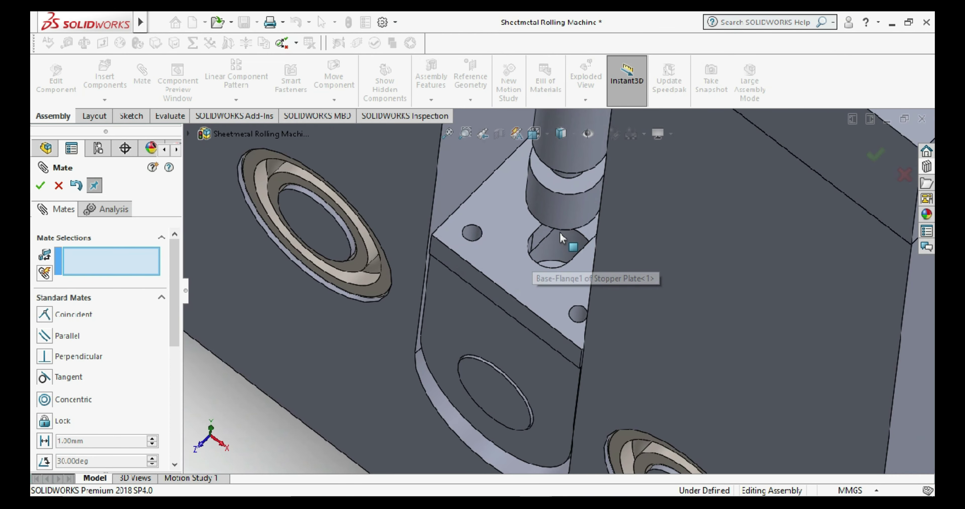
pyautogui.scroll(-2, 551, 265)
pyautogui.click(554, 264)
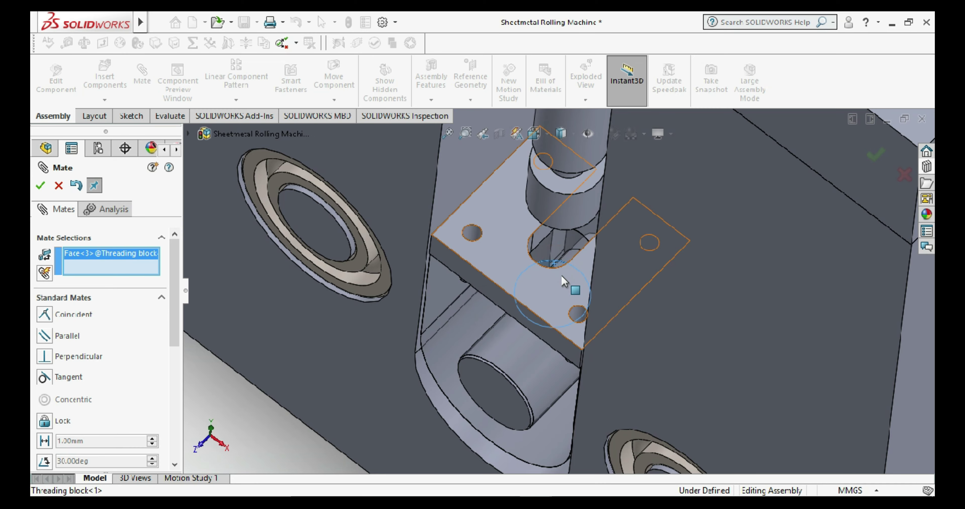
pyautogui.scroll(2, 576, 280)
pyautogui.scroll(2, 585, 273)
pyautogui.scroll(2, 585, 273)
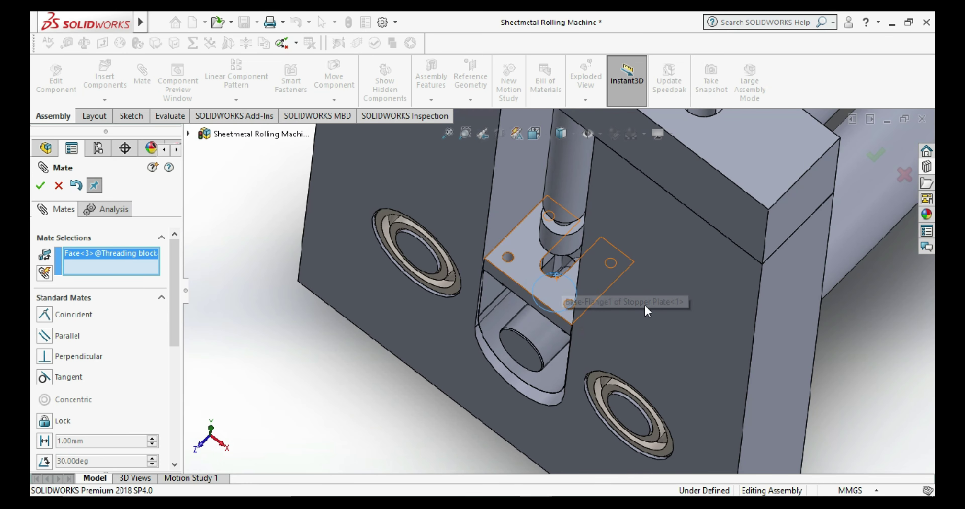
pyautogui.moveTo(648, 270); pyautogui.dragTo(684, 207, button='middle')
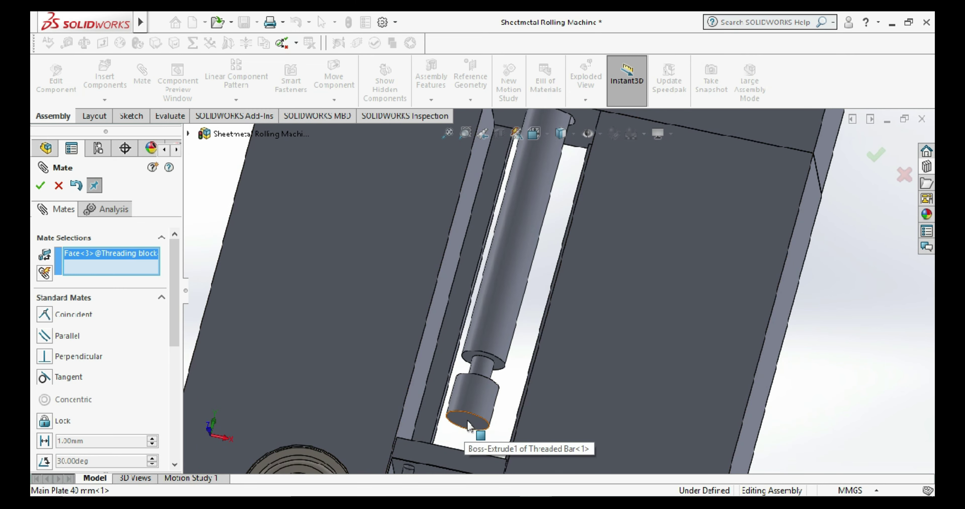
pyautogui.click(468, 422)
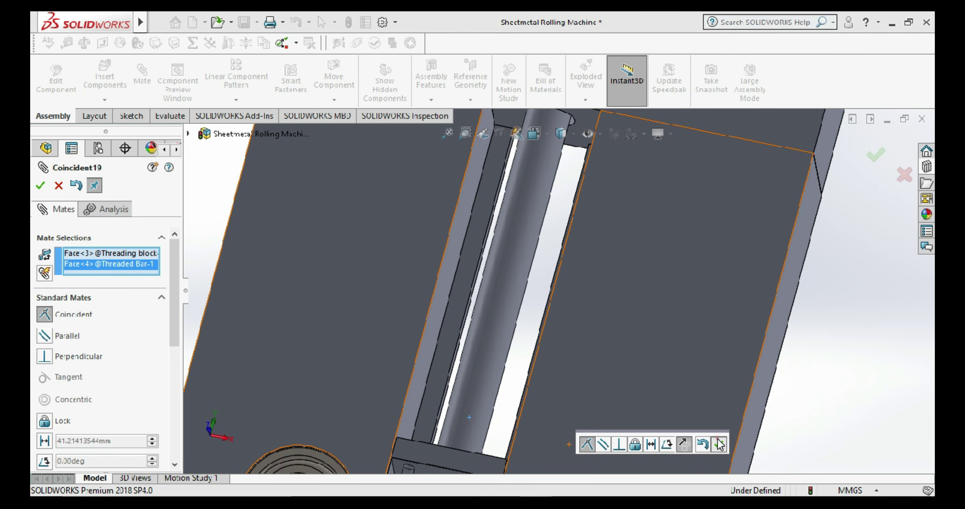
pyautogui.click(719, 445)
pyautogui.scroll(5, 555, 435)
pyautogui.moveTo(555, 434)
pyautogui.mouseDown(button='middle')
pyautogui.moveTo(538, 397)
pyautogui.moveTo(510, 453)
pyautogui.mouseUp(button='middle')
pyautogui.scroll(-5, 556, 302)
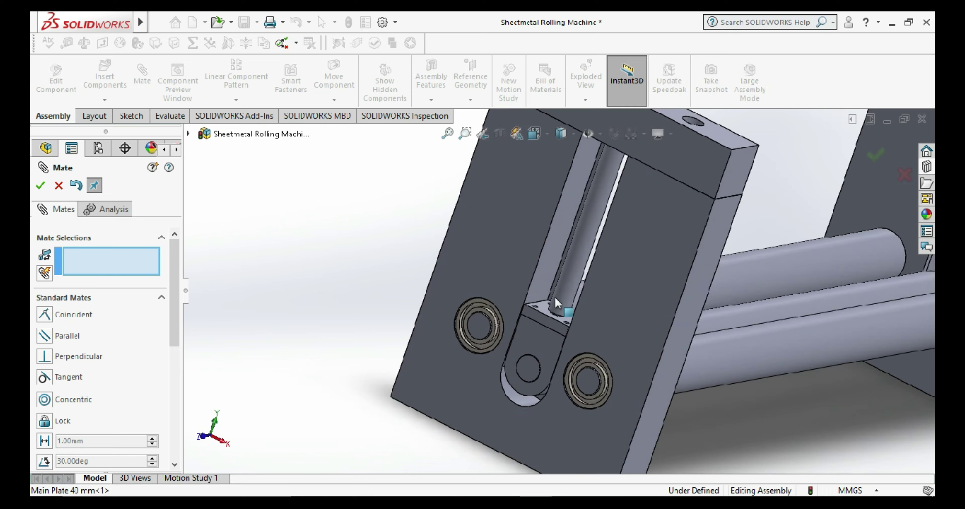
pyautogui.scroll(-5, 556, 303)
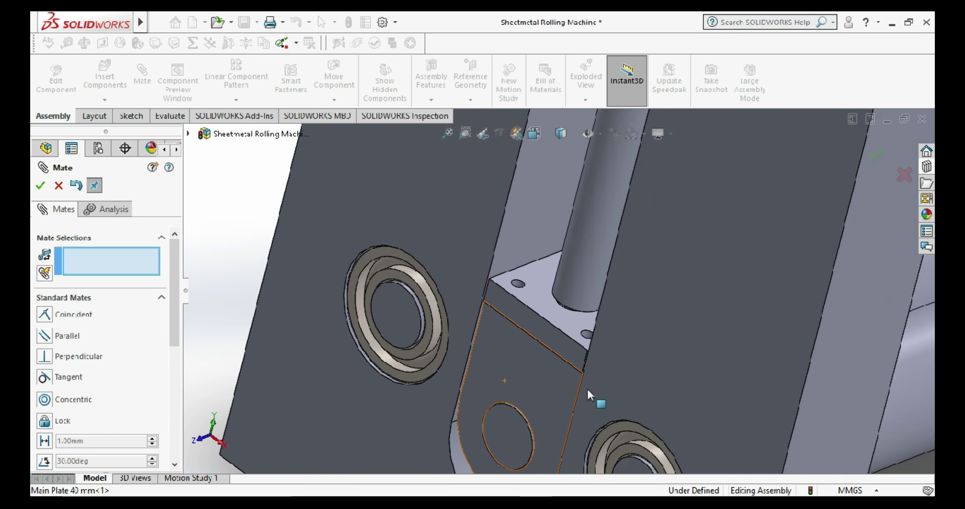
pyautogui.press('Escape')
pyautogui.press('f')
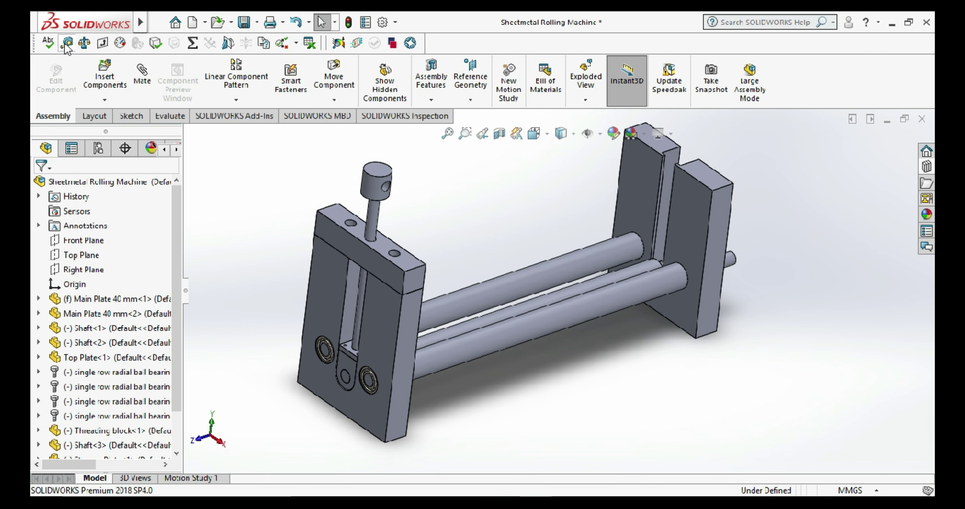
pyautogui.click(67, 43)
pyautogui.click(388, 187)
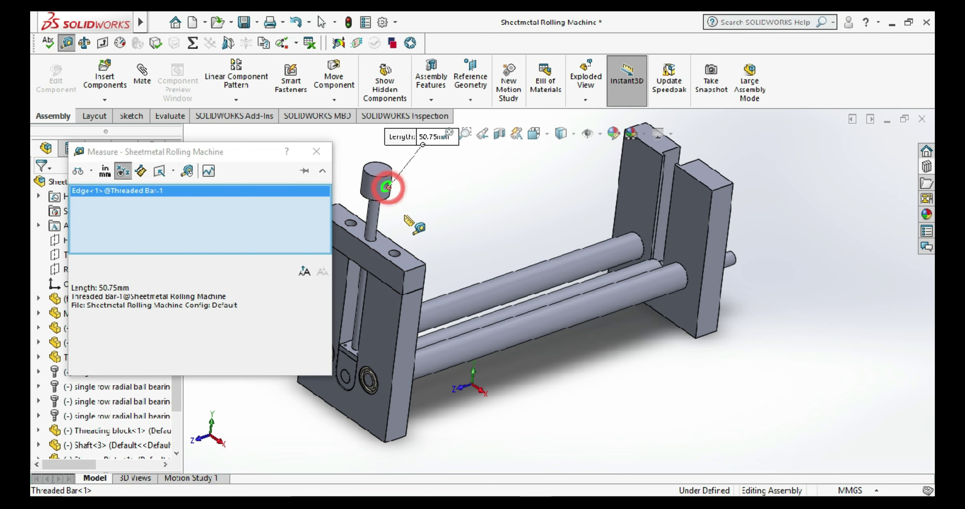
pyautogui.click(434, 212)
pyautogui.scroll(-3, 405, 199)
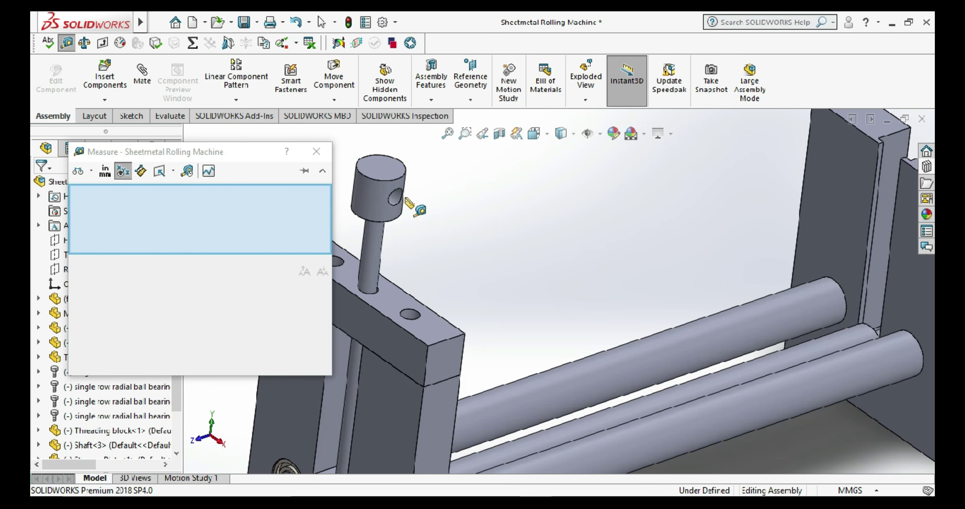
pyautogui.click(396, 198)
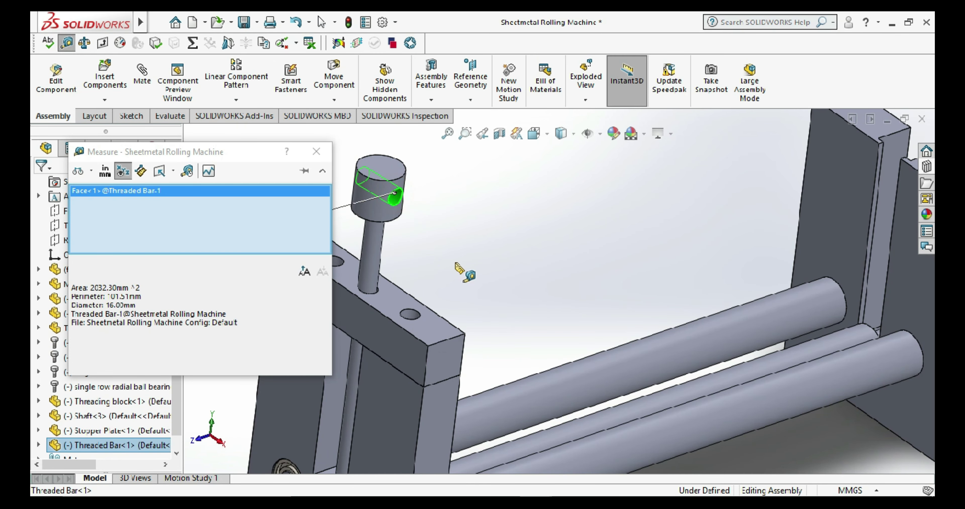
pyautogui.press('Escape')
pyautogui.middleClick(475, 247)
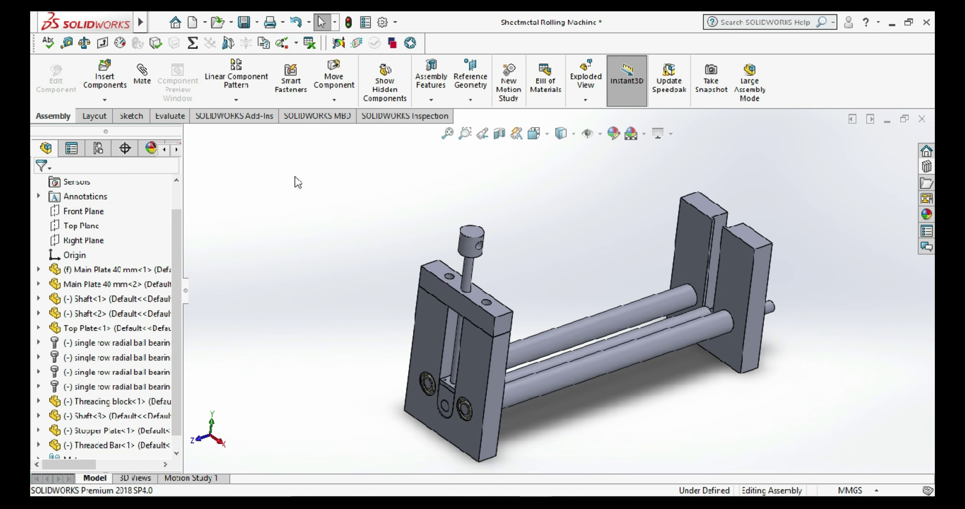
# - Create a new empty part and show its Front, Top and Right reference planes
pyautogui.click(195, 22)
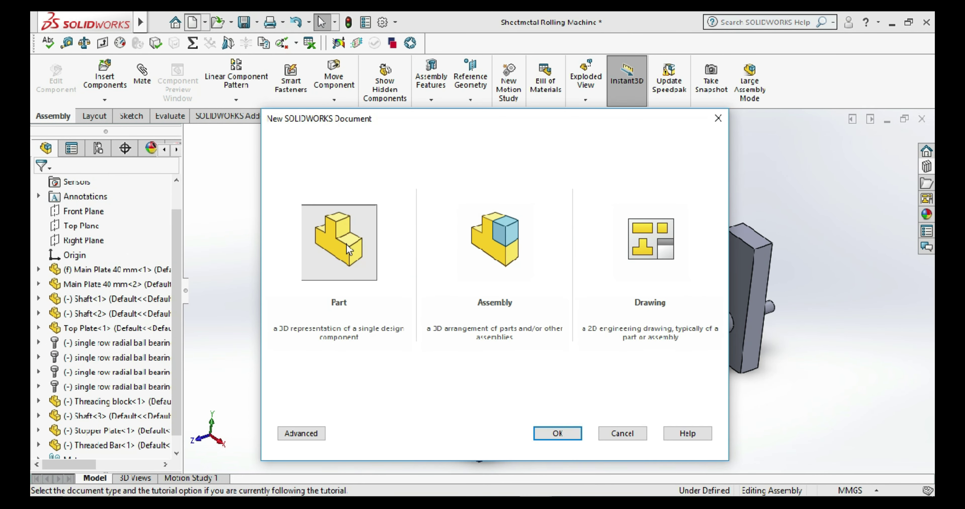
pyautogui.doubleClick(363, 262)
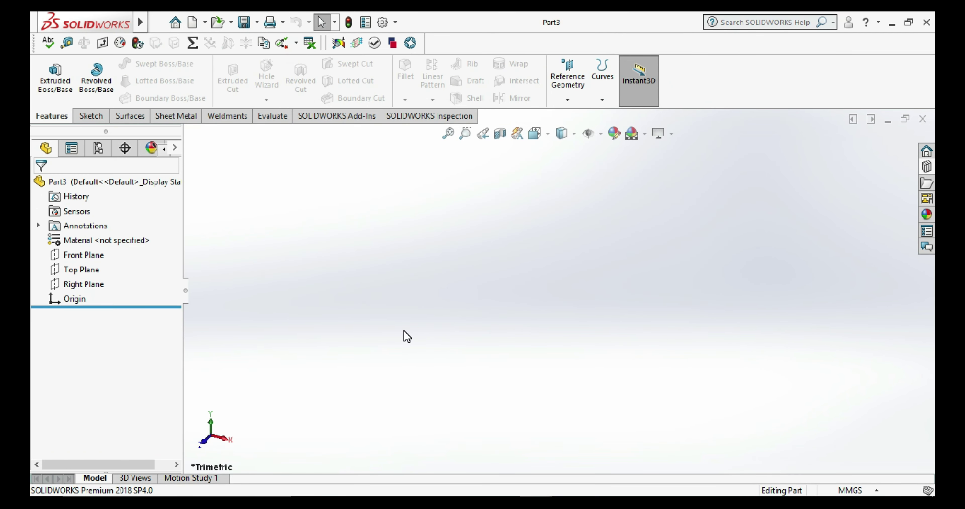
pyautogui.click(107, 254)
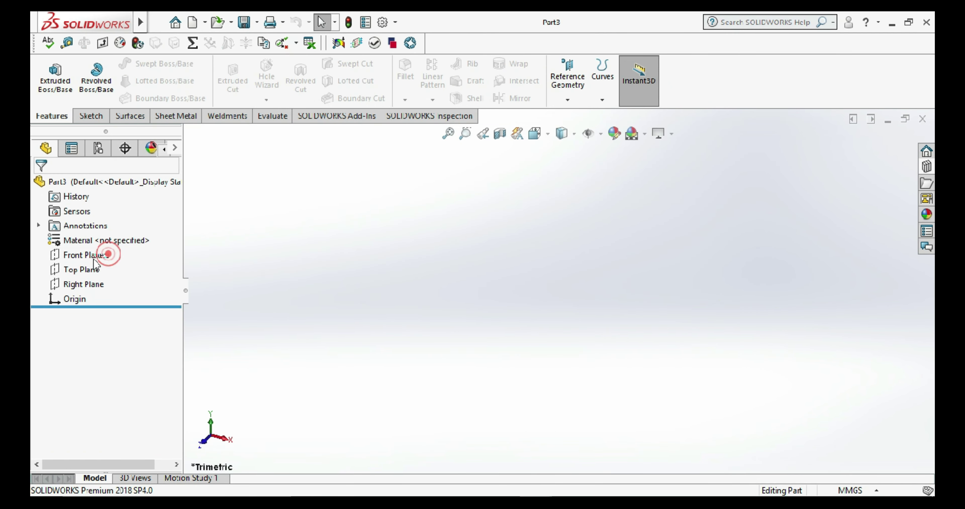
pyautogui.moveTo(87, 284); pyautogui.dragTo(88, 287)
pyautogui.rightClick(87, 287)
pyautogui.click(66, 261)
pyautogui.click(321, 324)
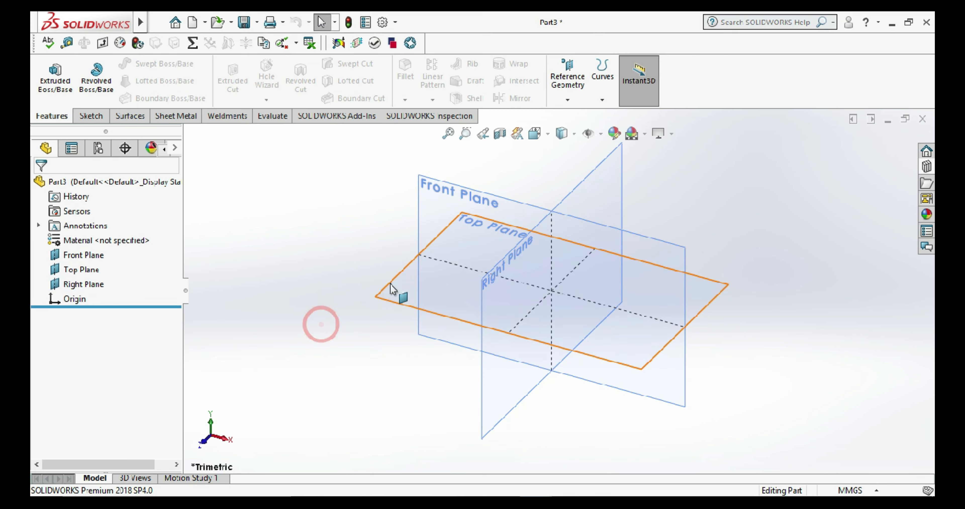
# - Sketch a 12 mm diameter circle centred on the origin on the Top Plane
pyautogui.rightClick(390, 290)
pyautogui.click(415, 263)
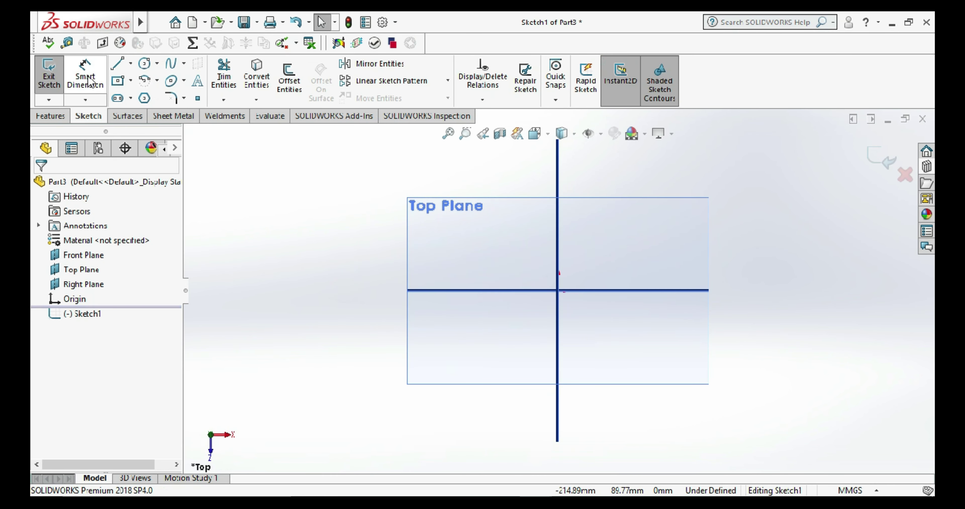
pyautogui.click(145, 63)
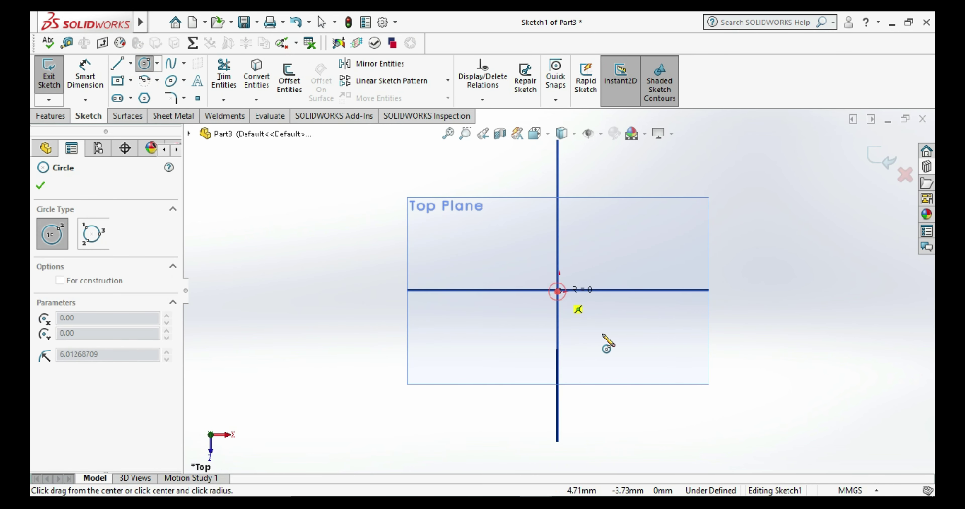
pyautogui.moveTo(557, 290); pyautogui.dragTo(603, 334)
pyautogui.press('Escape')
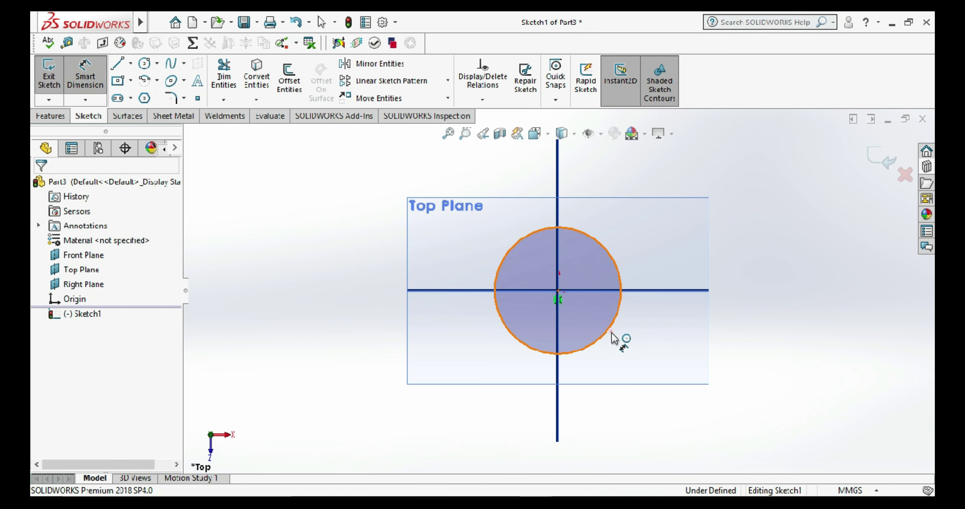
pyautogui.click(614, 338)
pyautogui.click(683, 429)
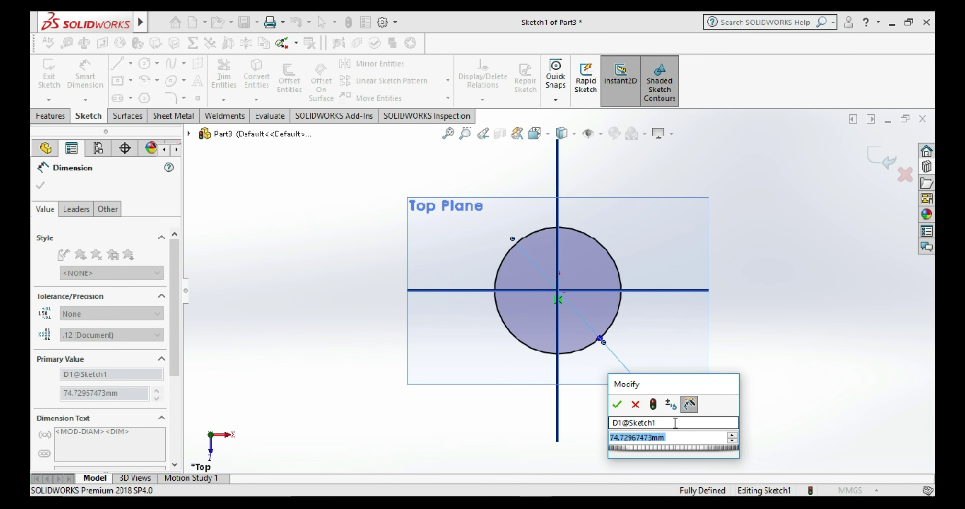
pyautogui.write('1')
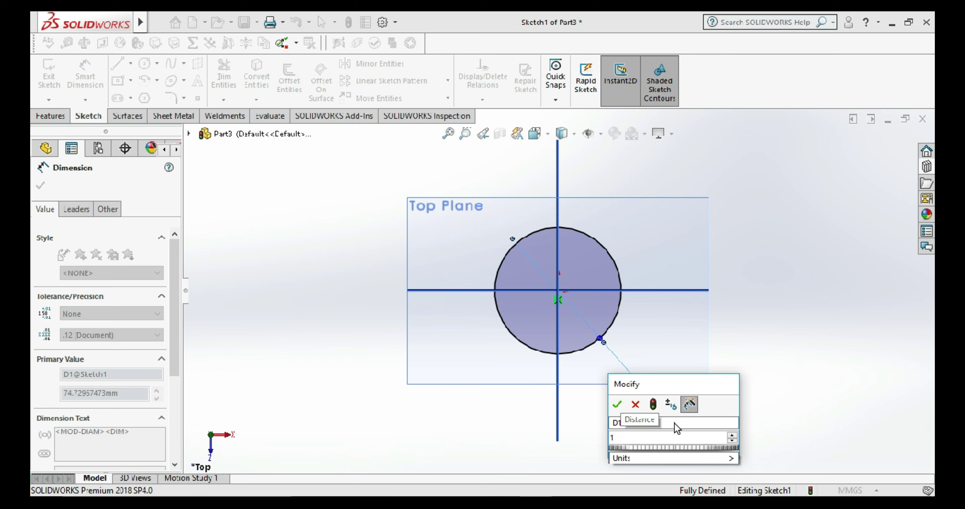
pyautogui.write('2')
pyautogui.press('Return')
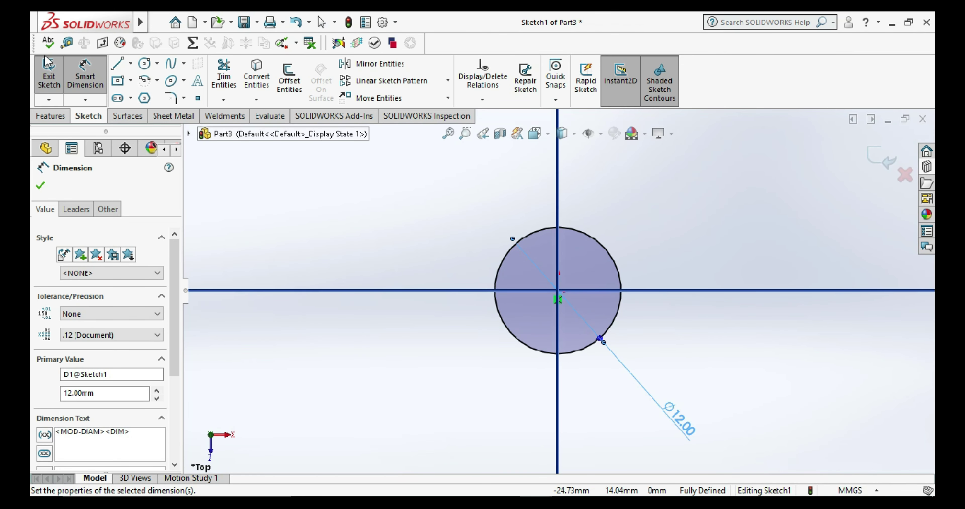
# - Extrude the circle 150 mm into a solid rod
pyautogui.click(45, 62)
pyautogui.click(51, 73)
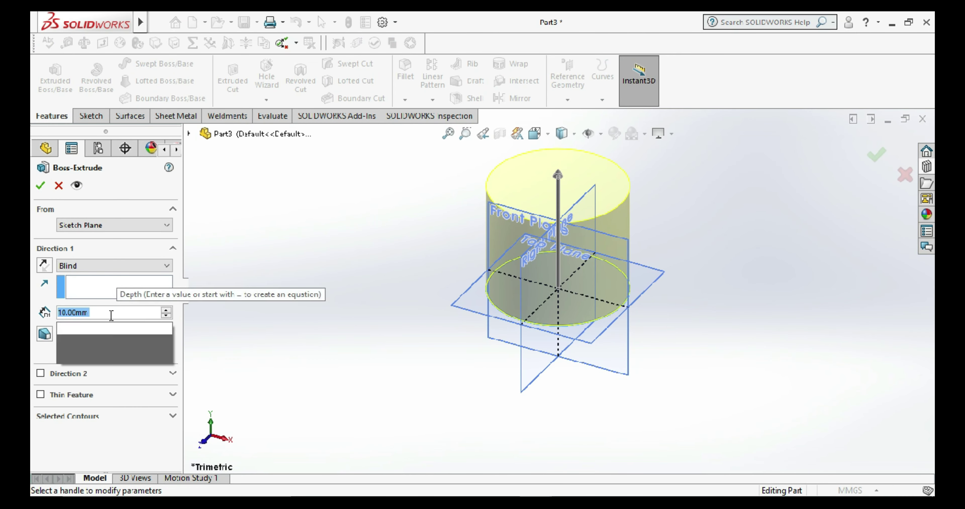
pyautogui.write('150')
pyautogui.press('Return')
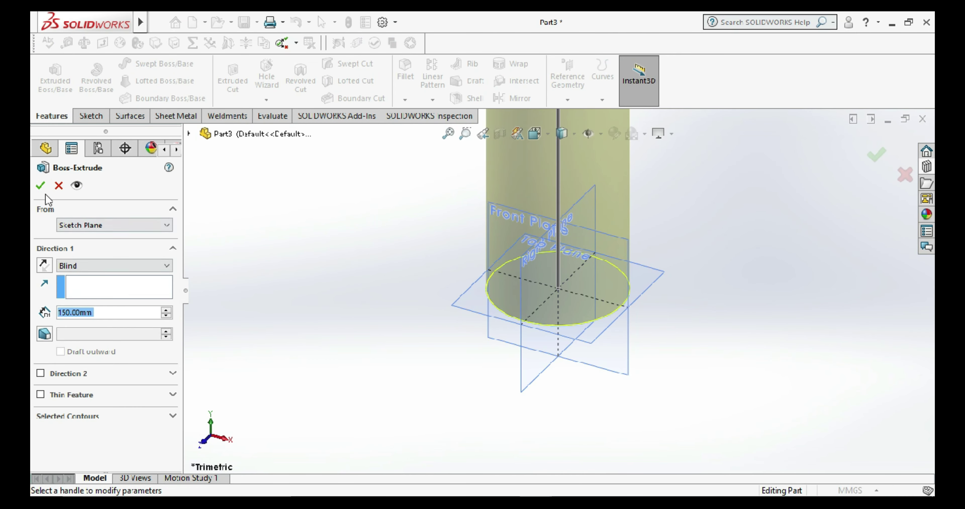
pyautogui.click(40, 185)
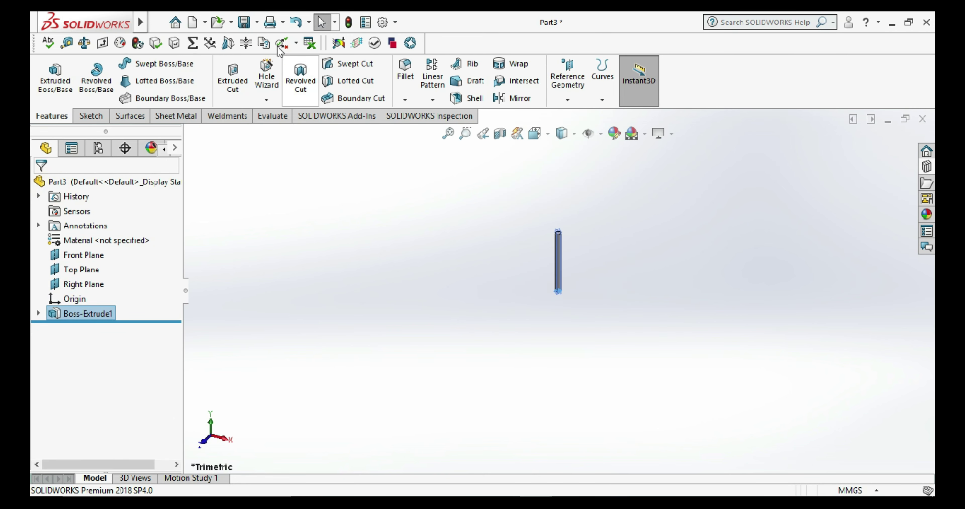
# - Save the part as 'Tightening bar' and close it to return to the assembly
pyautogui.click(244, 22)
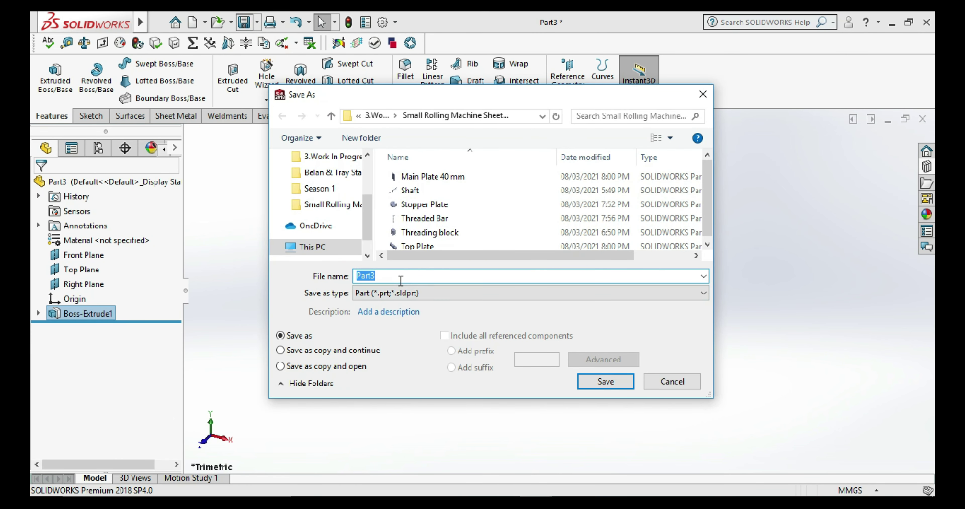
pyautogui.write('Mo')
pyautogui.write('Tightening bar')
pyautogui.click(607, 379)
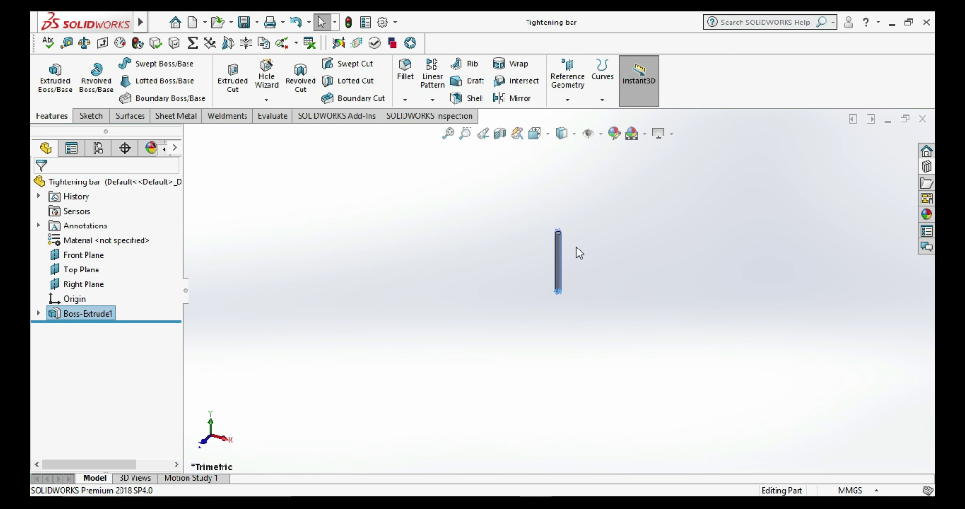
pyautogui.click(597, 233)
pyautogui.scroll(-2, 597, 232)
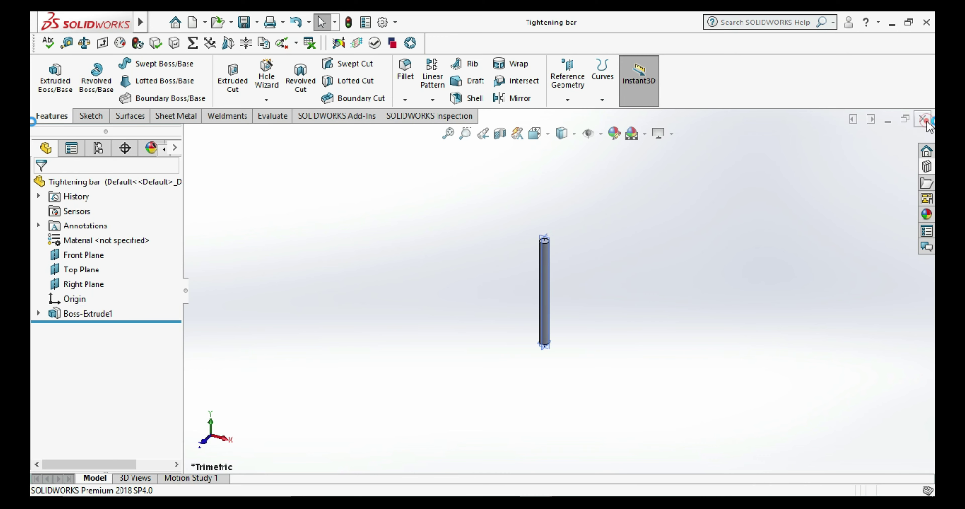
pyautogui.click(925, 121)
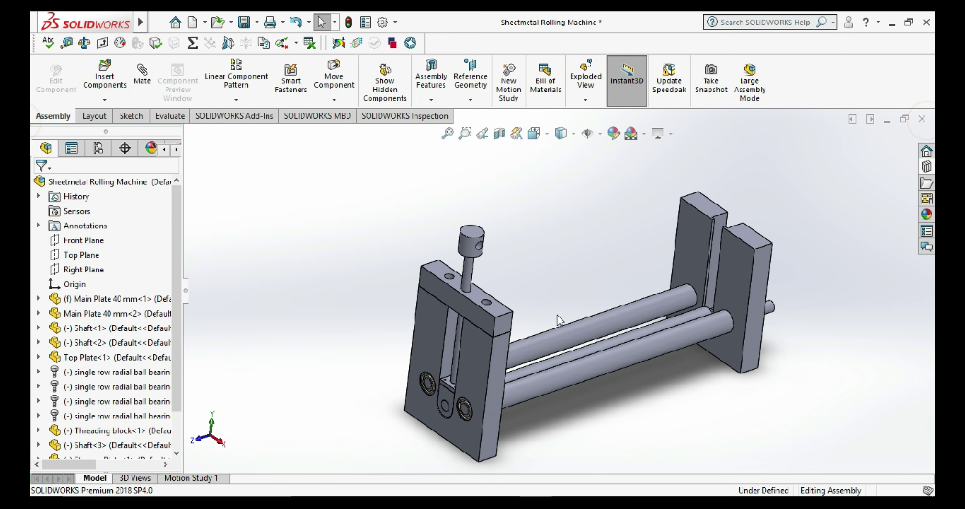
# - Insert the Tightening bar part and place it beside the threaded bar
pyautogui.click(110, 74)
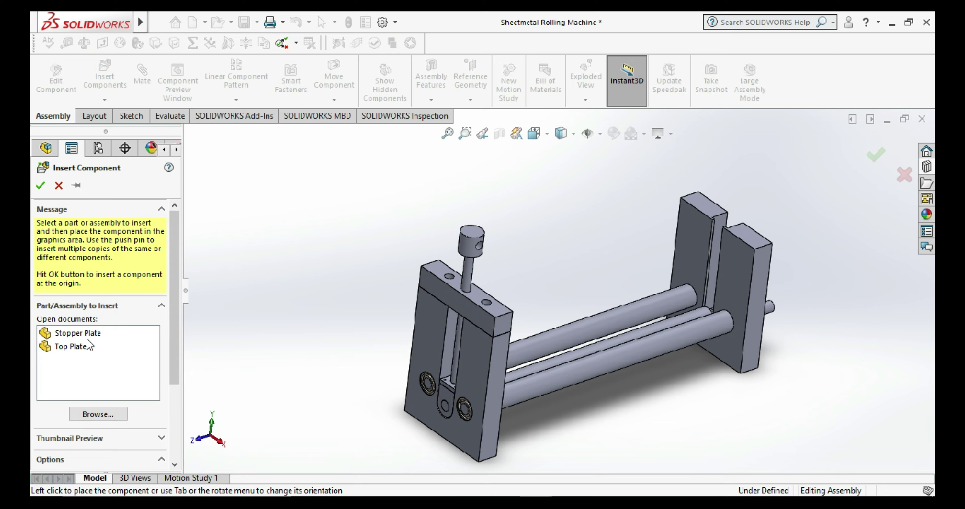
pyautogui.click(95, 416)
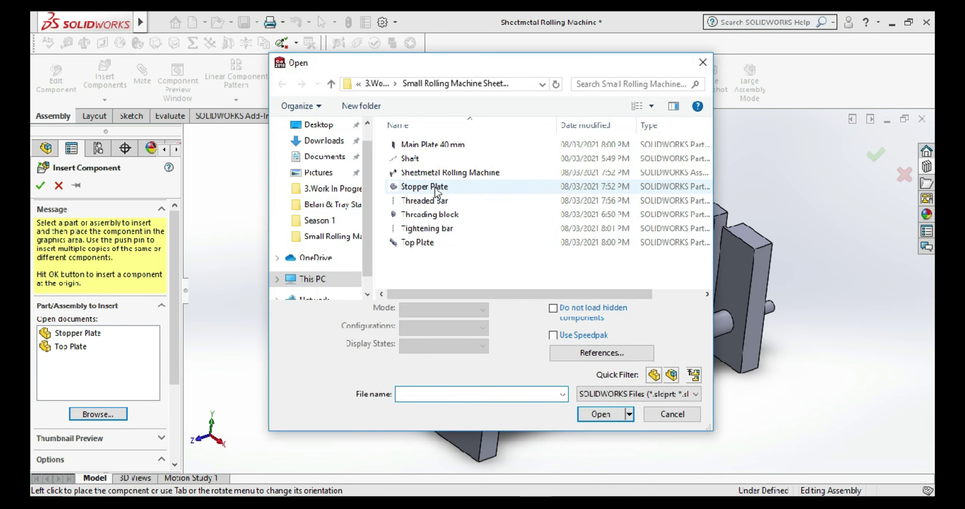
pyautogui.click(435, 228)
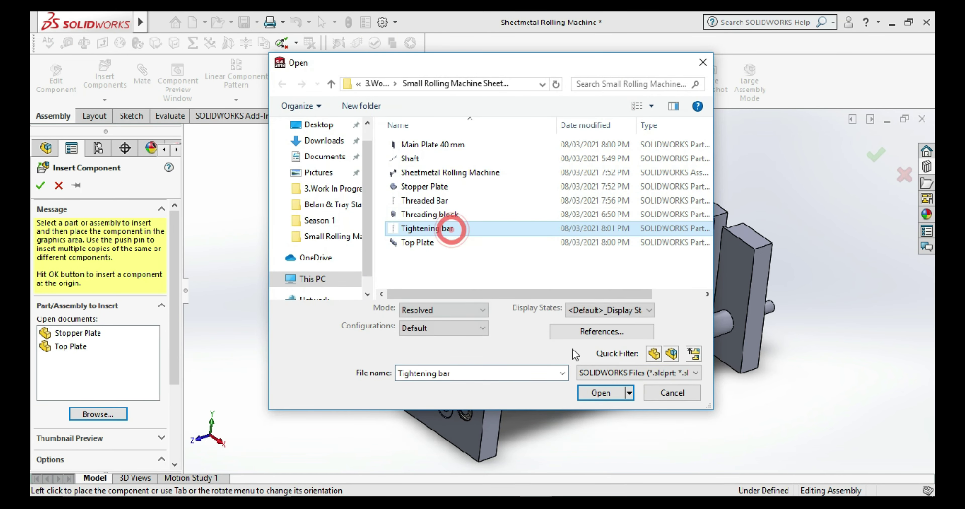
pyautogui.click(601, 414)
pyautogui.scroll(-5, 502, 266)
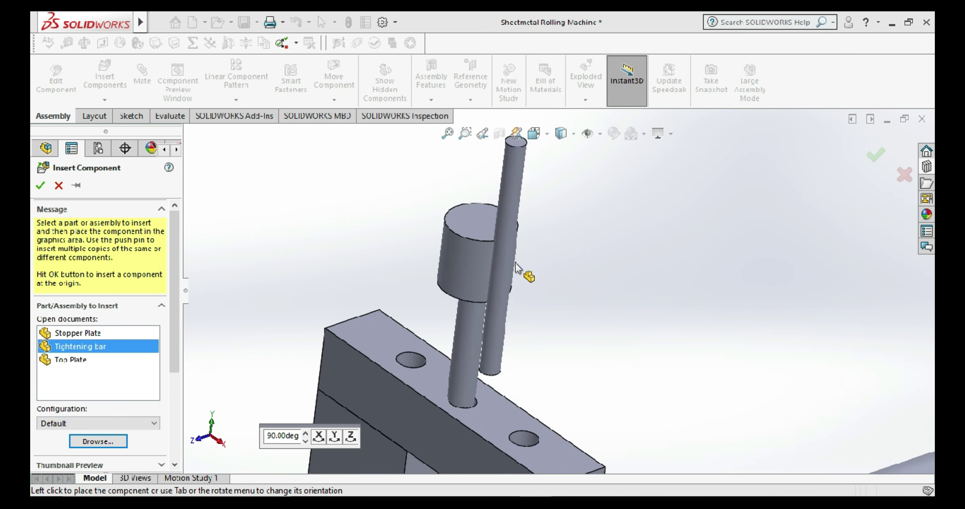
pyautogui.click(564, 280)
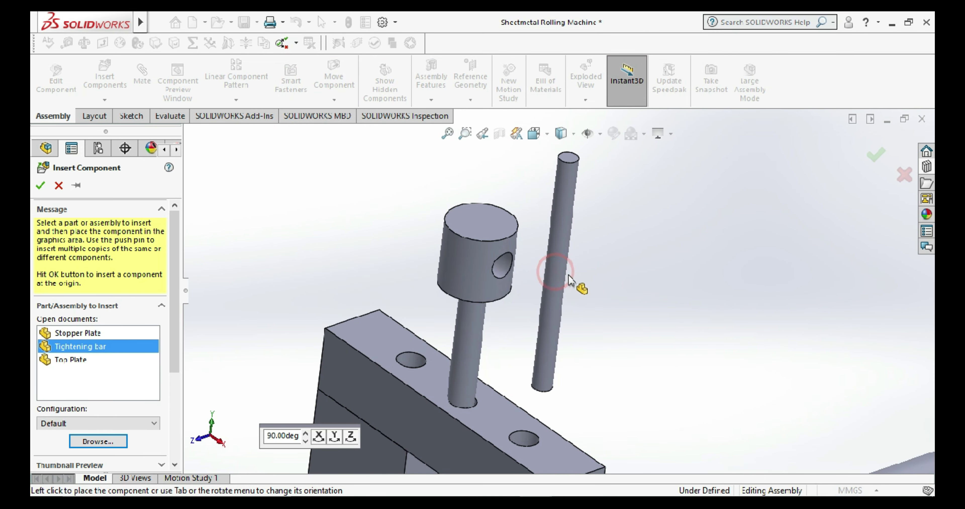
# - Mate the Tightening bar concentric with the hole in the threaded bar's head
pyautogui.click(139, 75)
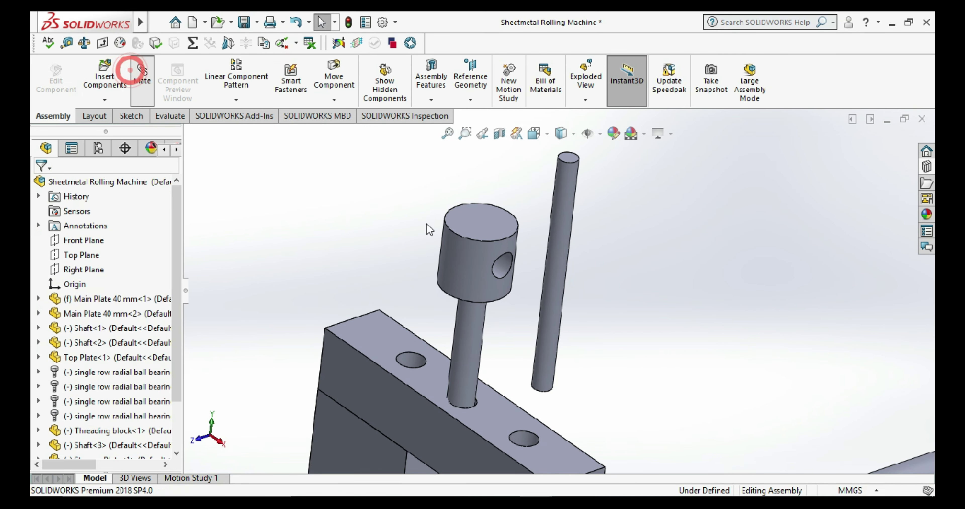
pyautogui.click(563, 276)
pyautogui.click(502, 267)
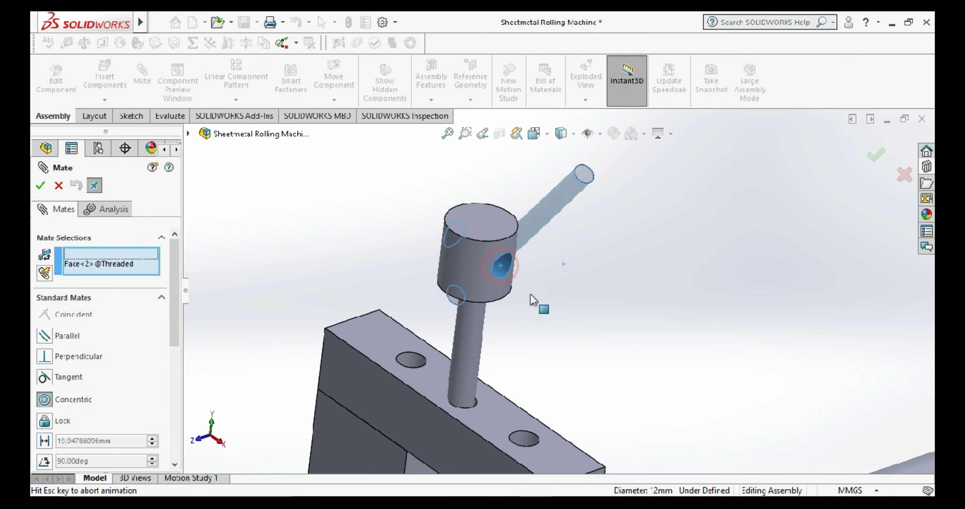
pyautogui.click(195, 326)
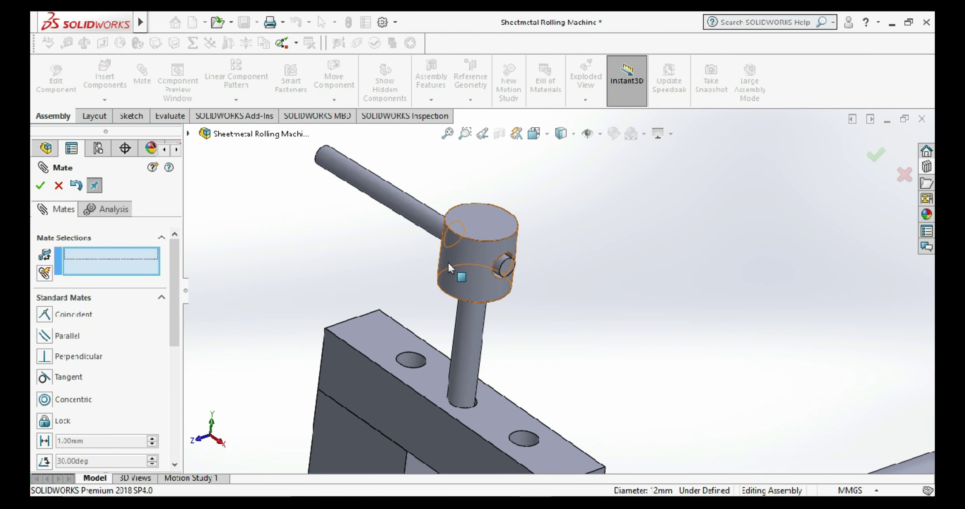
pyautogui.click(41, 185)
# - Rotate the Tightening bar into a horizontal position and view the whole machine
pyautogui.scroll(3, 565, 276)
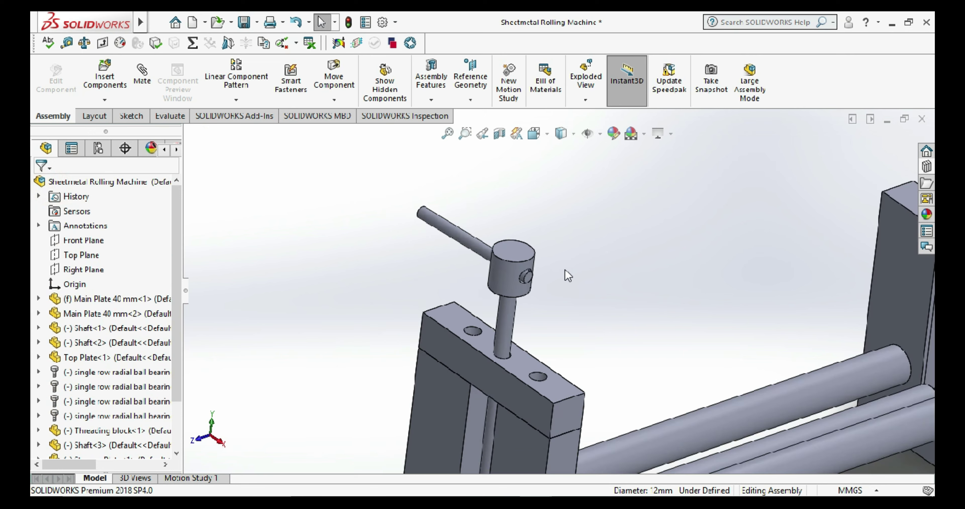
pyautogui.moveTo(490, 252); pyautogui.dragTo(517, 281)
pyautogui.click(645, 230)
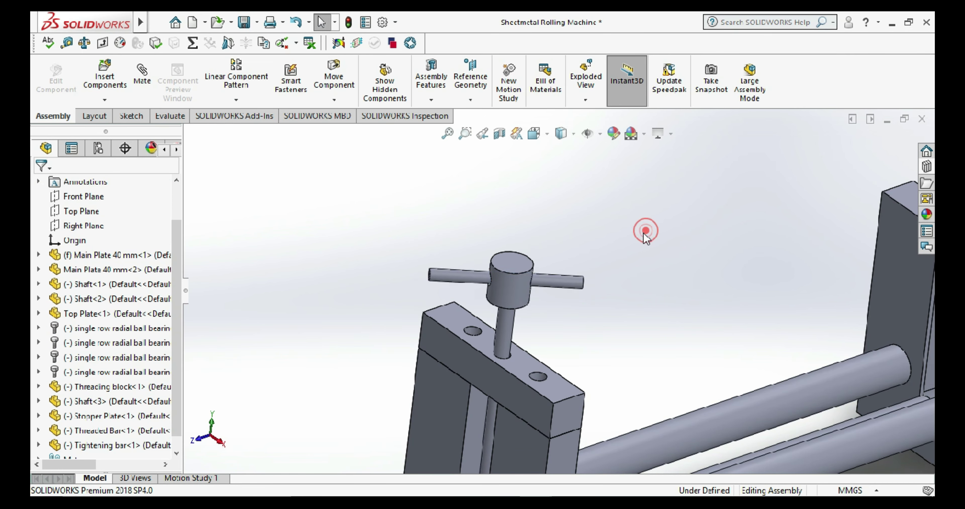
pyautogui.scroll(5, 788, 418)
pyautogui.scroll(-1, 754, 397)
pyautogui.moveTo(754, 398)
pyautogui.mouseDown(button='middle')
pyautogui.moveTo(629, 329)
pyautogui.moveTo(617, 338)
pyautogui.mouseUp(button='middle')
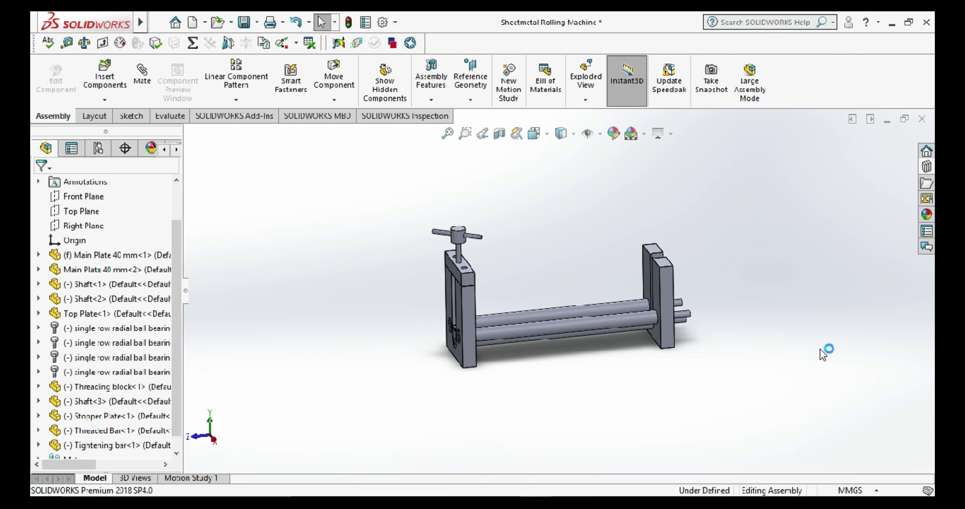
pyautogui.scroll(-1, 747, 360)
pyautogui.scroll(-1, 704, 365)
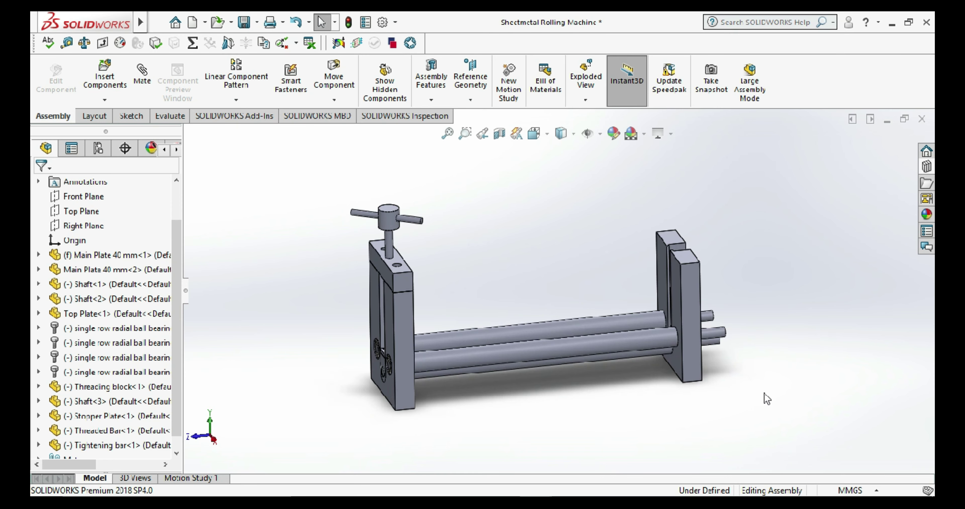
pyautogui.scroll(-1, 745, 363)
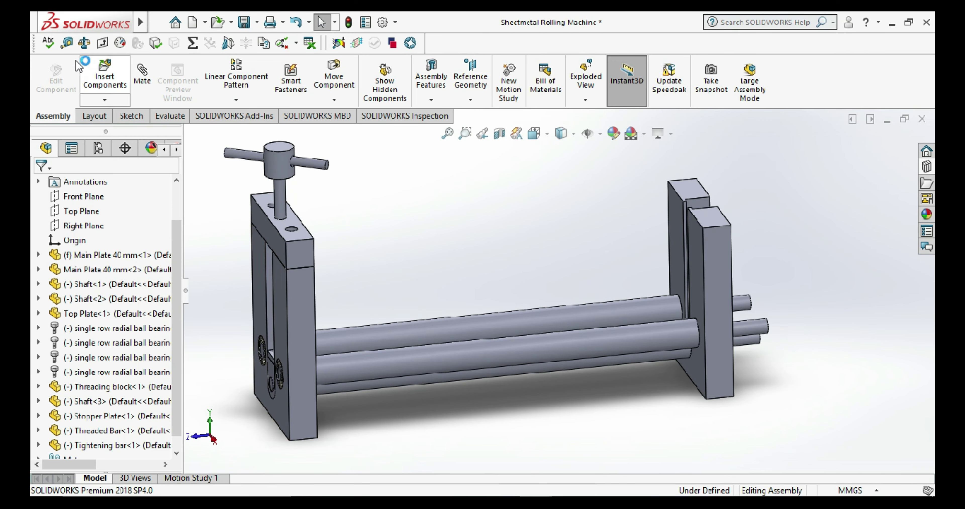
pyautogui.click(67, 44)
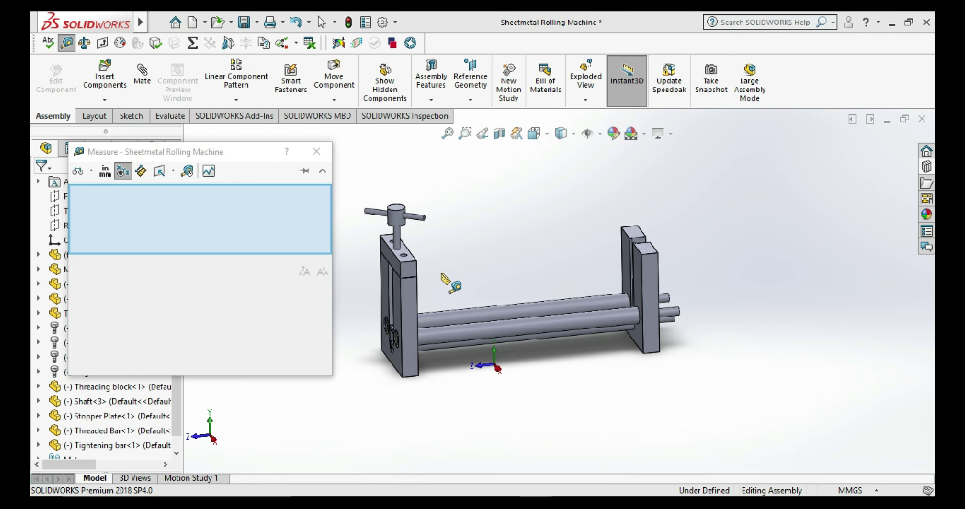
# - Measure the 630 mm gap between the two main plates' inner faces
pyautogui.click(387, 317)
pyautogui.moveTo(573, 337); pyautogui.dragTo(691, 323, button='middle')
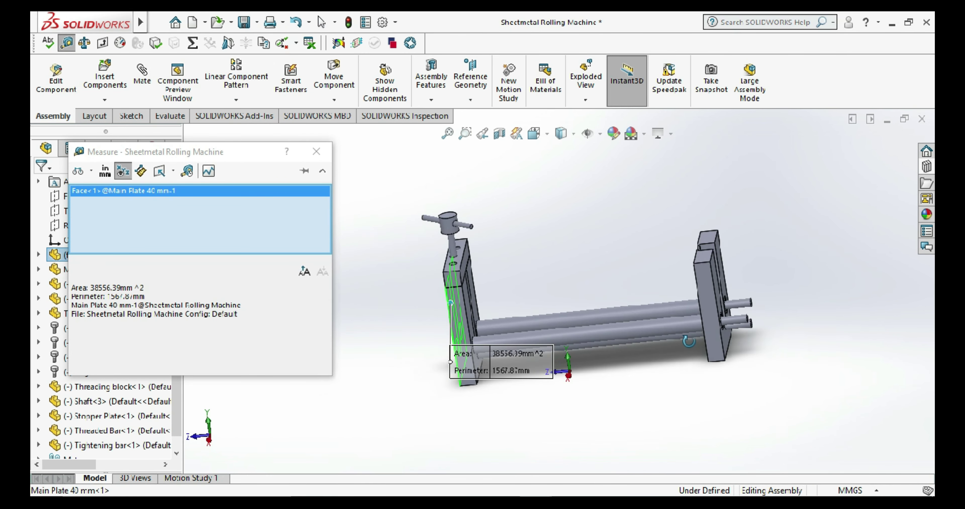
pyautogui.click(691, 320)
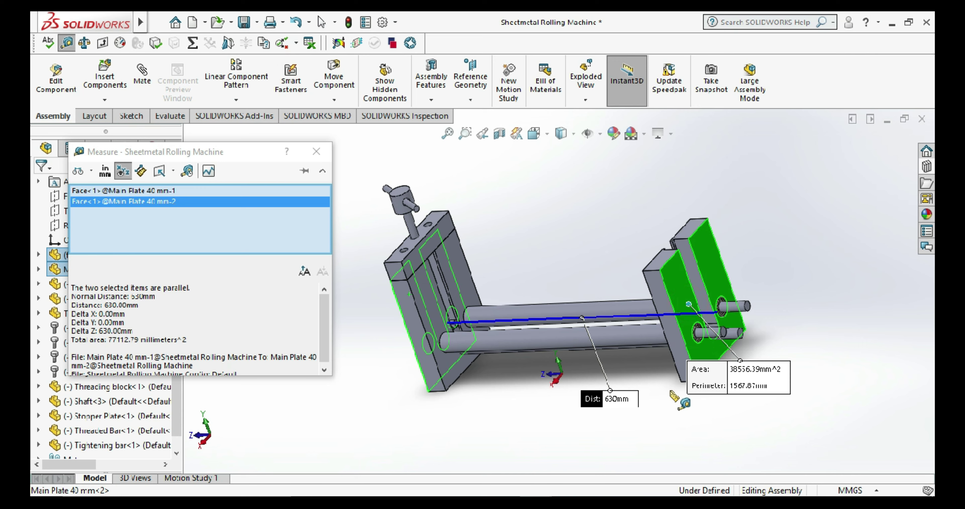
pyautogui.scroll(-2, 608, 410)
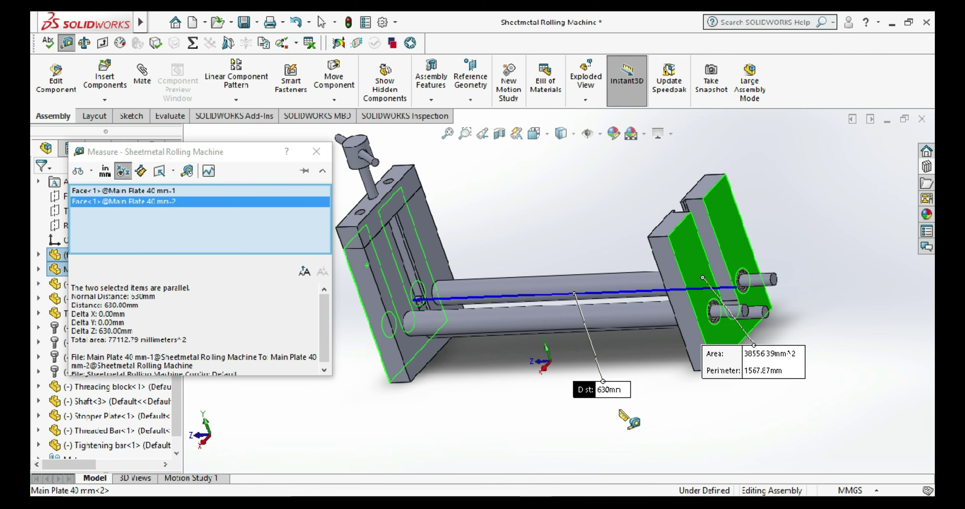
pyautogui.press('Escape')
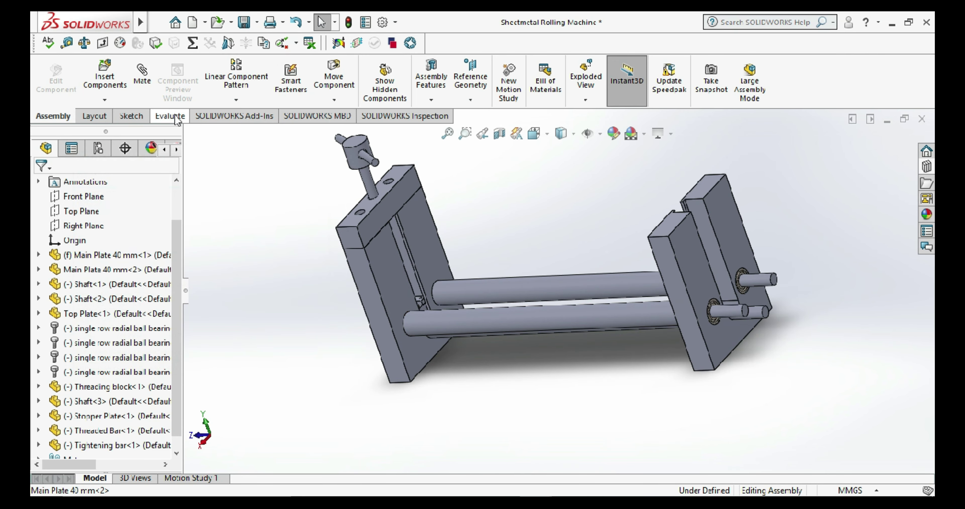
# - Create PLANE1 offset 315 mm from the main plate face, flipped toward the other plate
pyautogui.click(477, 109)
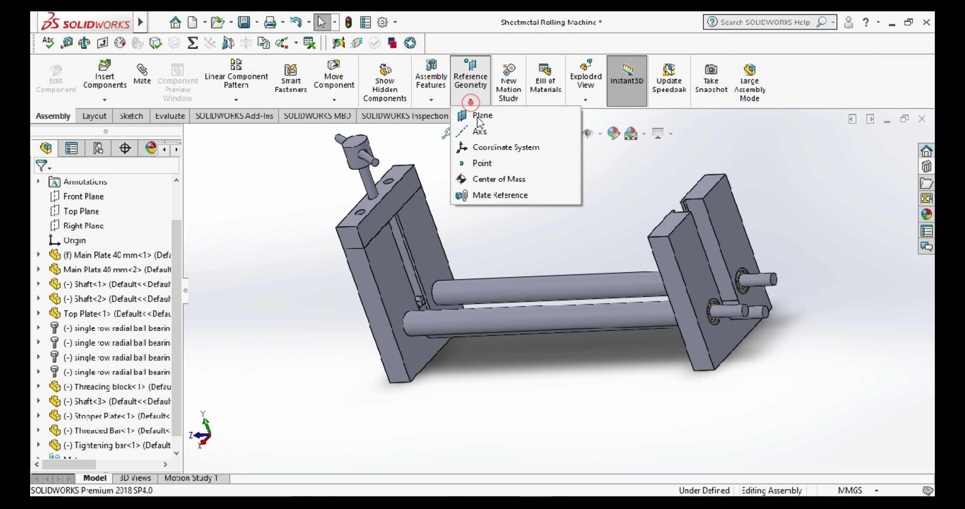
pyautogui.click(469, 116)
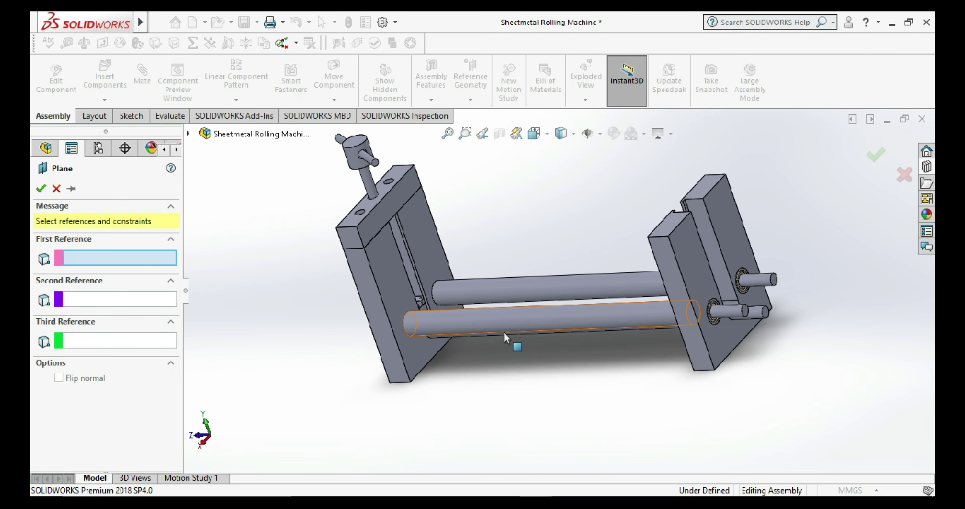
pyautogui.moveTo(524, 328)
pyautogui.mouseDown(button='middle')
pyautogui.moveTo(579, 326)
pyautogui.moveTo(426, 289)
pyautogui.mouseUp(button='middle')
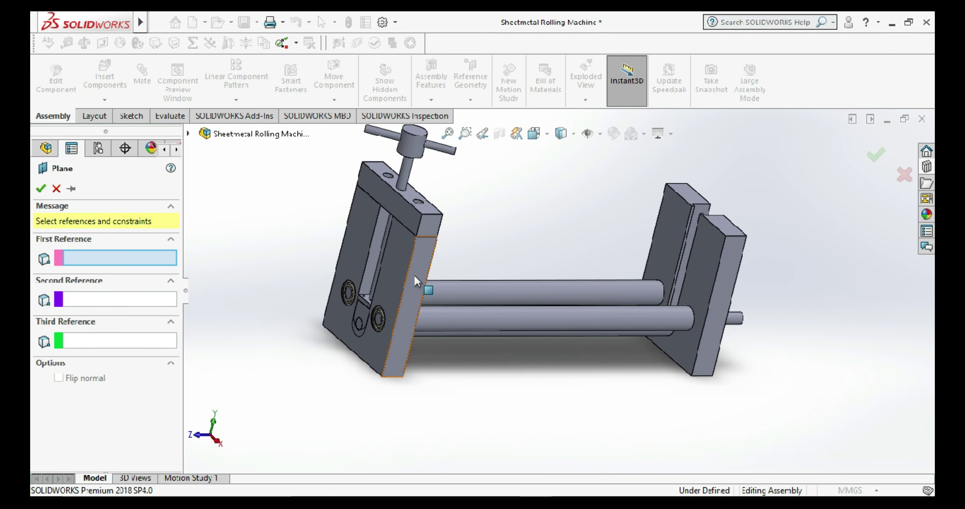
pyautogui.click(398, 261)
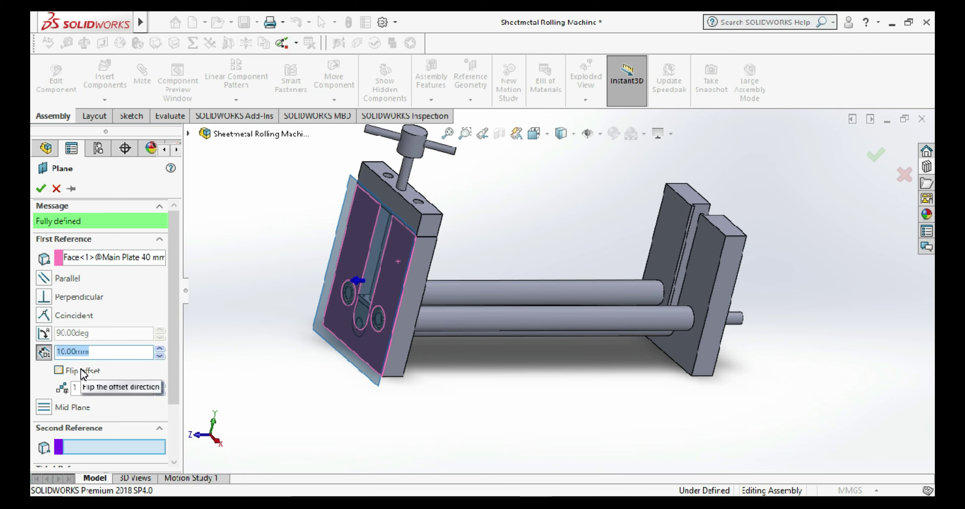
pyautogui.click(59, 371)
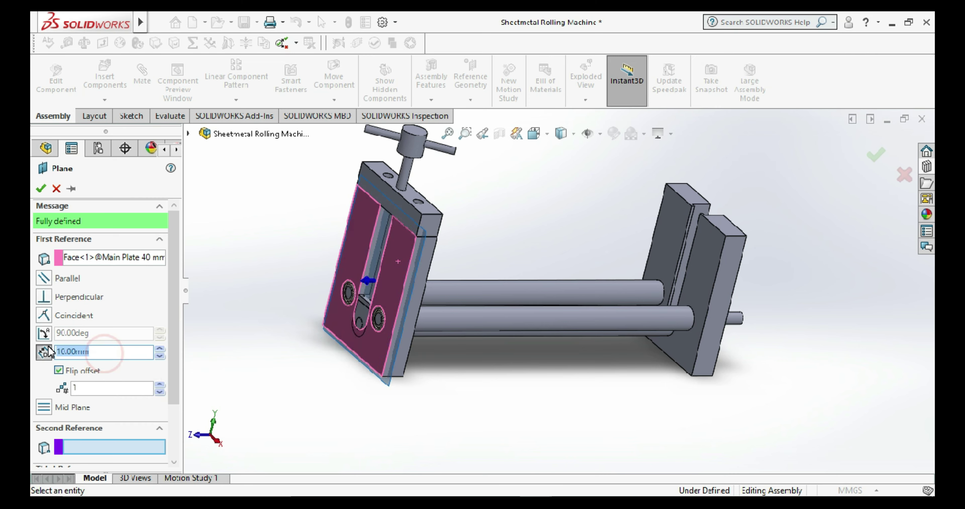
pyautogui.write('315')
pyautogui.press('Return')
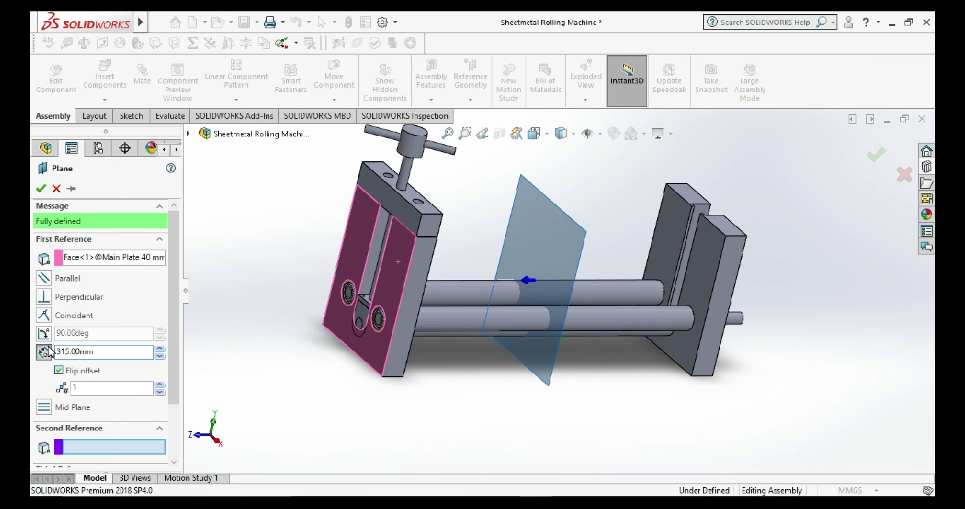
pyautogui.moveTo(349, 332); pyautogui.dragTo(319, 333, button='middle')
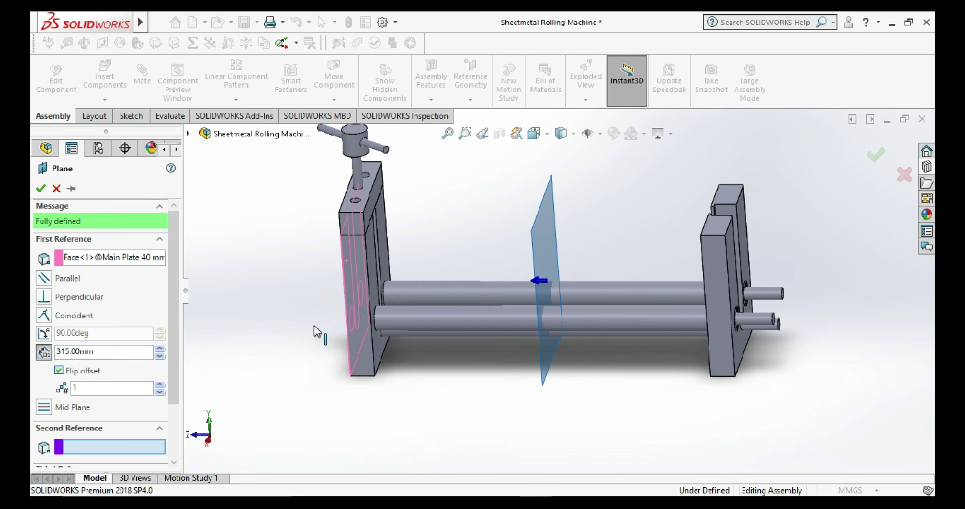
pyautogui.click(41, 189)
pyautogui.click(282, 339)
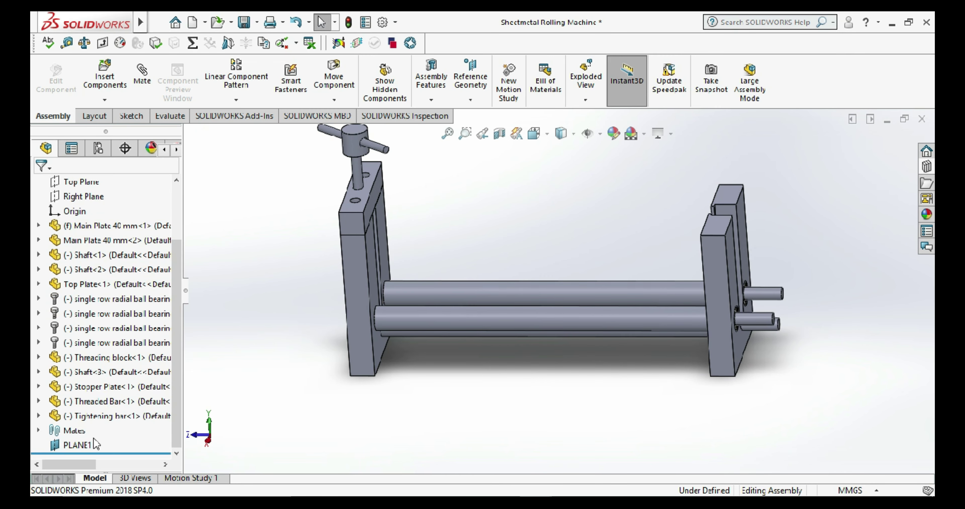
pyautogui.click(65, 445)
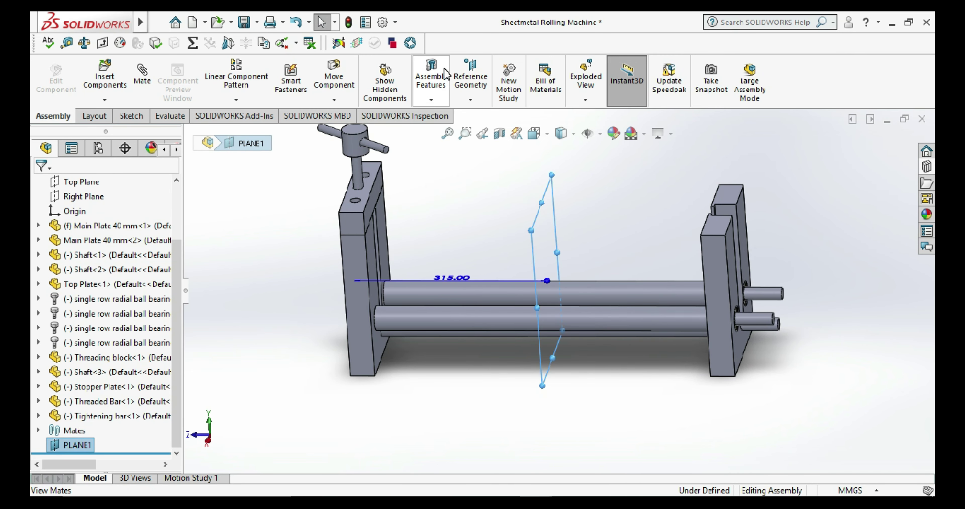
# - Start Mirror Components about PLANE1 and select the threaded bar, tightening bar and top plate
pyautogui.click(236, 99)
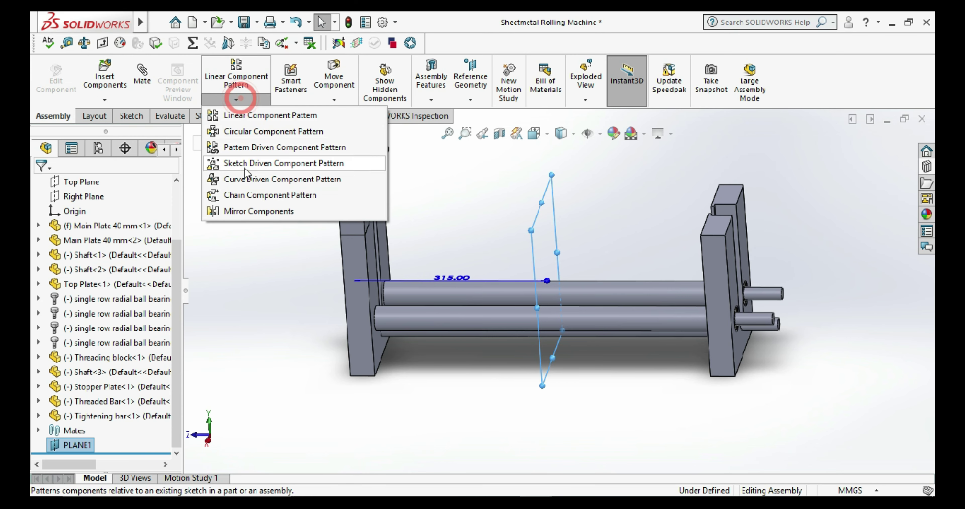
pyautogui.click(248, 212)
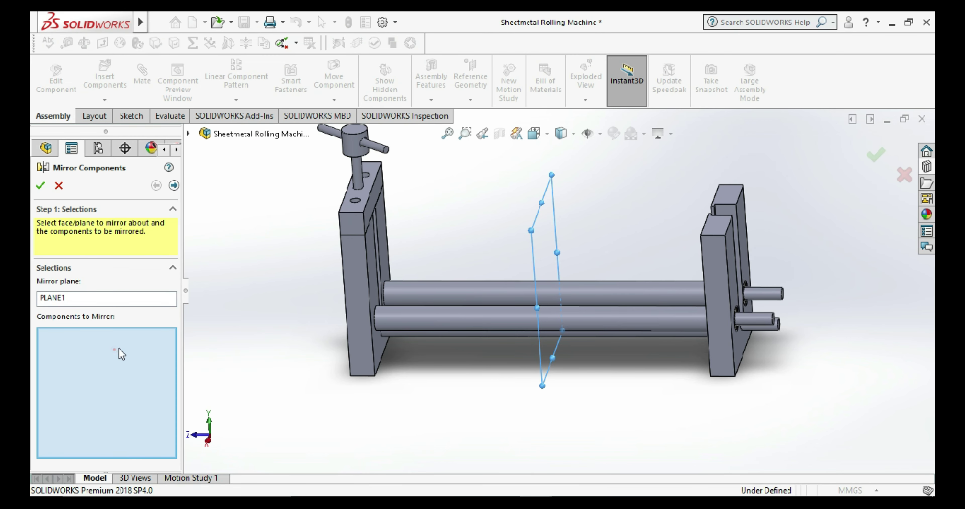
pyautogui.click(363, 153)
pyautogui.click(331, 131)
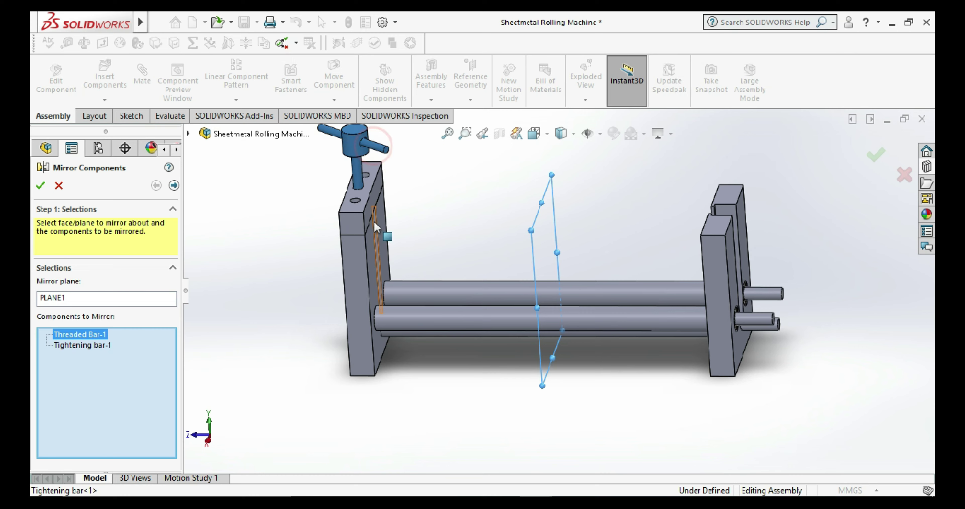
pyautogui.scroll(-3, 329, 227)
pyautogui.click(364, 222)
# - Add the threading block and stopper plate, then confirm the five-component mirror
pyautogui.scroll(2, 409, 257)
pyautogui.scroll(3, 409, 257)
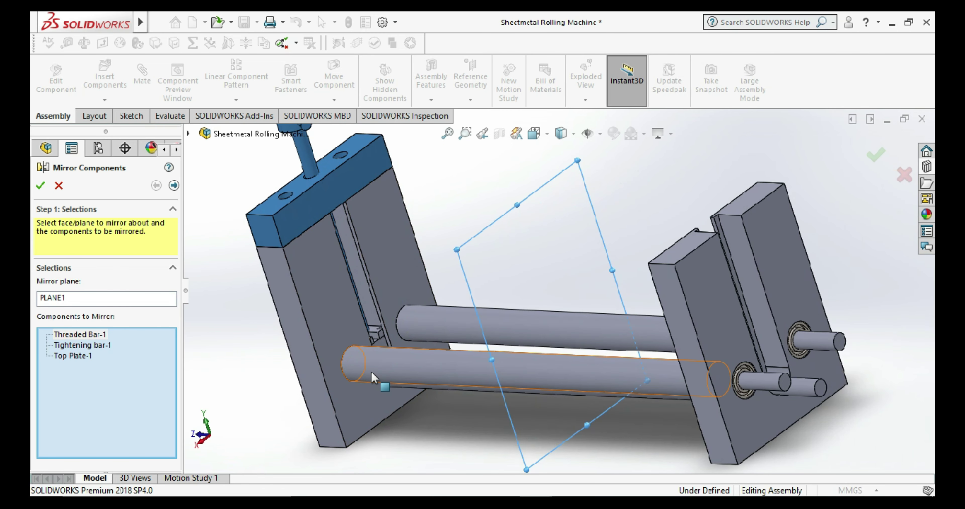
pyautogui.scroll(-5, 405, 334)
pyautogui.scroll(-3, 493, 267)
pyautogui.click(504, 258)
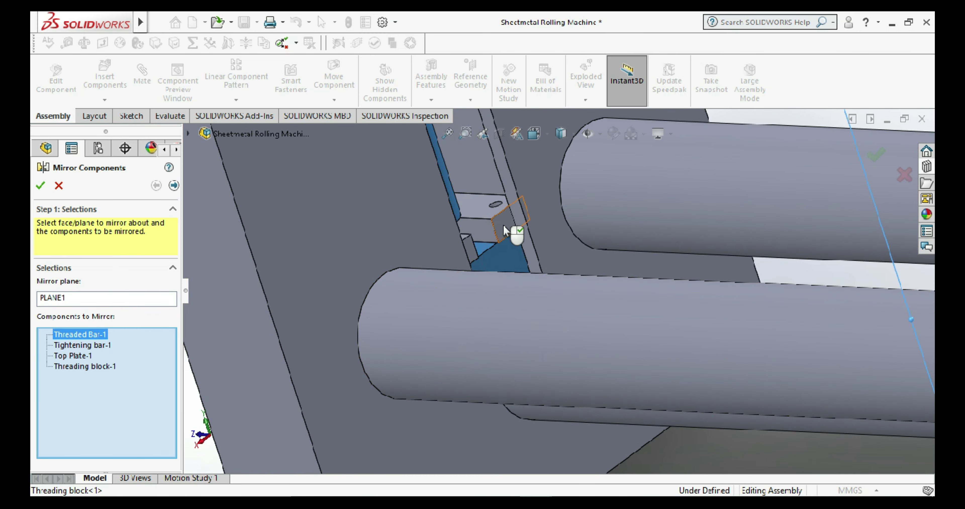
pyautogui.click(512, 236)
pyautogui.scroll(5, 553, 297)
pyautogui.scroll(3, 553, 297)
pyautogui.moveTo(553, 298); pyautogui.dragTo(757, 215, button='middle')
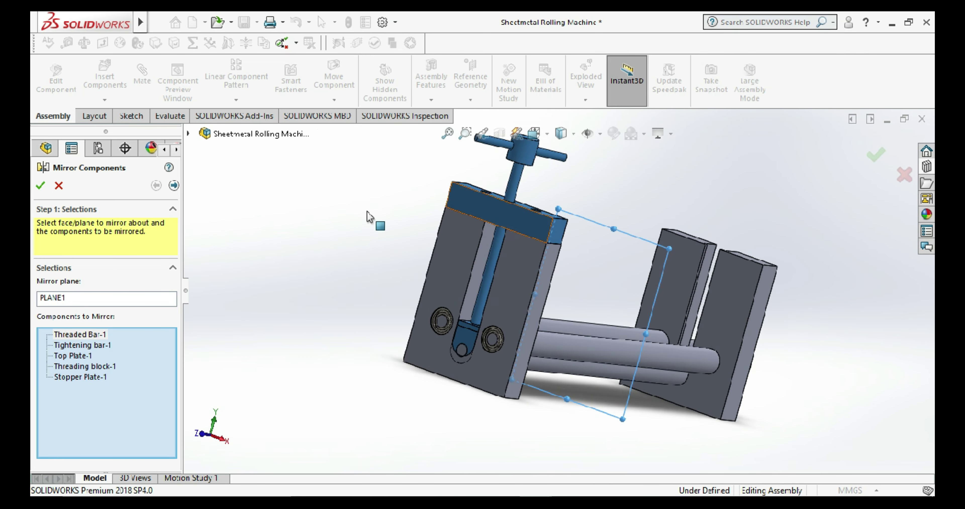
pyautogui.click(45, 193)
# - Drag the roller shaft upward so both tightening screws rise with it
pyautogui.moveTo(377, 263)
pyautogui.mouseDown(button='middle')
pyautogui.moveTo(459, 269)
pyautogui.moveTo(466, 292)
pyautogui.moveTo(691, 266)
pyautogui.mouseUp(button='middle')
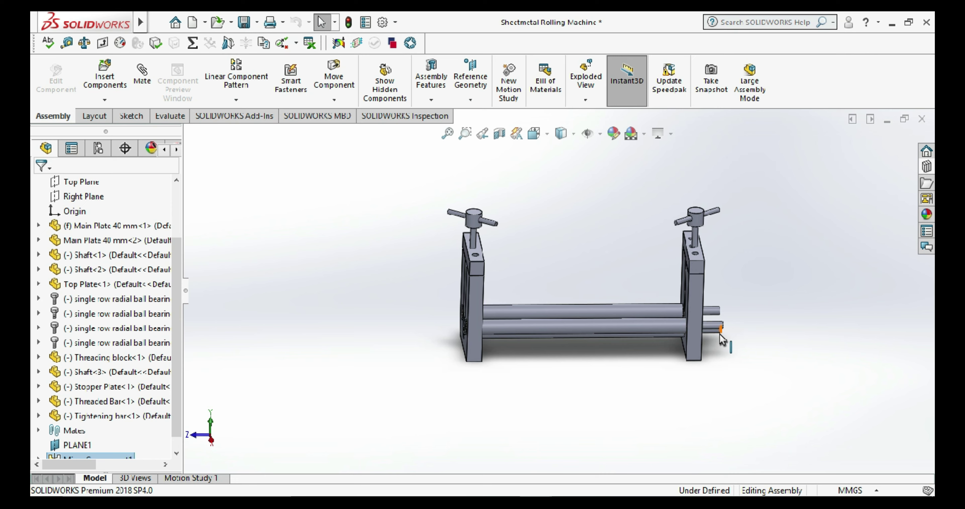
pyautogui.moveTo(727, 333); pyautogui.dragTo(734, 311)
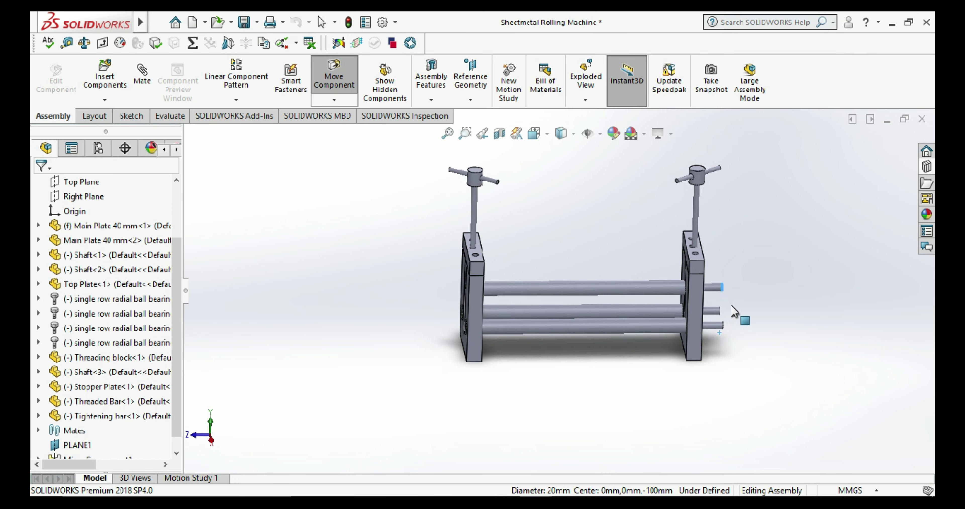
pyautogui.press('Escape')
# - Orbit and zoom around the machine to view the mirrored mechanism from several angles
pyautogui.moveTo(771, 279)
pyautogui.mouseDown(button='middle')
pyautogui.moveTo(694, 215)
pyautogui.moveTo(696, 273)
pyautogui.moveTo(706, 267)
pyautogui.mouseUp(button='middle')
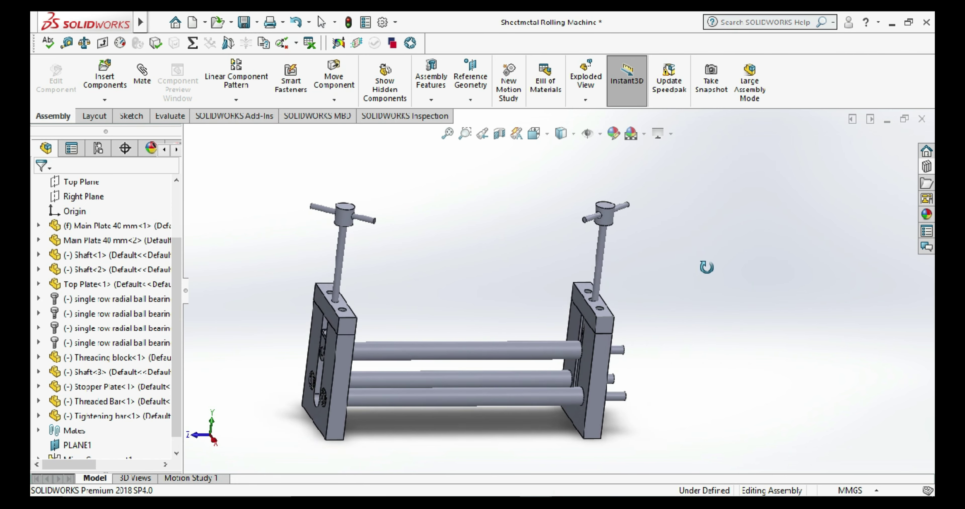
pyautogui.scroll(-3, 636, 295)
pyautogui.scroll(-1, 554, 322)
pyautogui.scroll(1, 541, 329)
pyautogui.scroll(3, 541, 329)
pyautogui.scroll(2, 487, 300)
pyautogui.scroll(-2, 454, 254)
pyautogui.moveTo(454, 253)
pyautogui.mouseDown(button='middle')
pyautogui.moveTo(463, 271)
pyautogui.moveTo(476, 252)
pyautogui.moveTo(502, 256)
pyautogui.moveTo(463, 248)
pyautogui.moveTo(428, 217)
pyautogui.moveTo(511, 185)
pyautogui.mouseUp(button='middle')
pyautogui.scroll(-4, 620, 316)
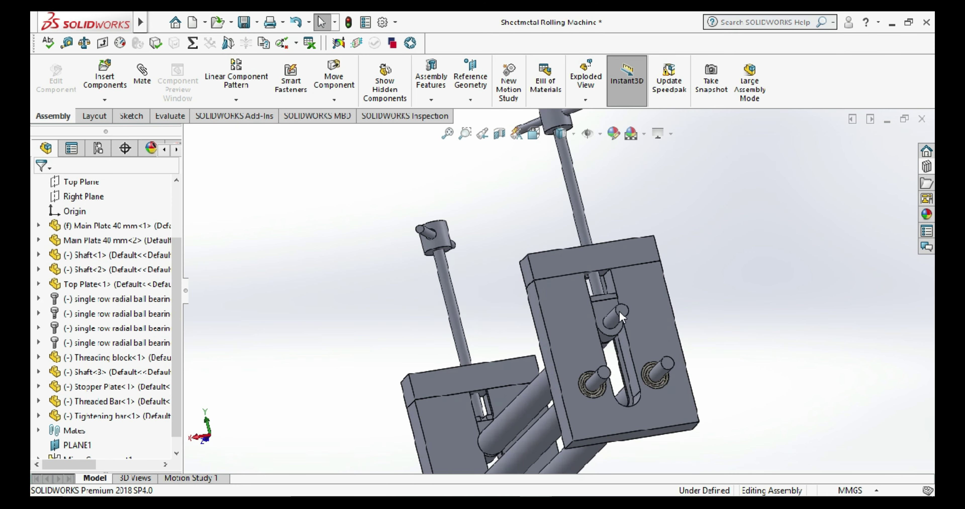
pyautogui.scroll(-3, 620, 316)
pyautogui.scroll(-2, 584, 243)
# - Orbit and zoom closely around the side plate slot pin and top plate
pyautogui.moveTo(584, 244)
pyautogui.mouseDown(button='middle')
pyautogui.moveTo(573, 394)
pyautogui.moveTo(690, 393)
pyautogui.moveTo(692, 401)
pyautogui.mouseUp(button='middle')
pyautogui.scroll(3, 692, 401)
pyautogui.scroll(3, 693, 402)
pyautogui.scroll(3, 685, 448)
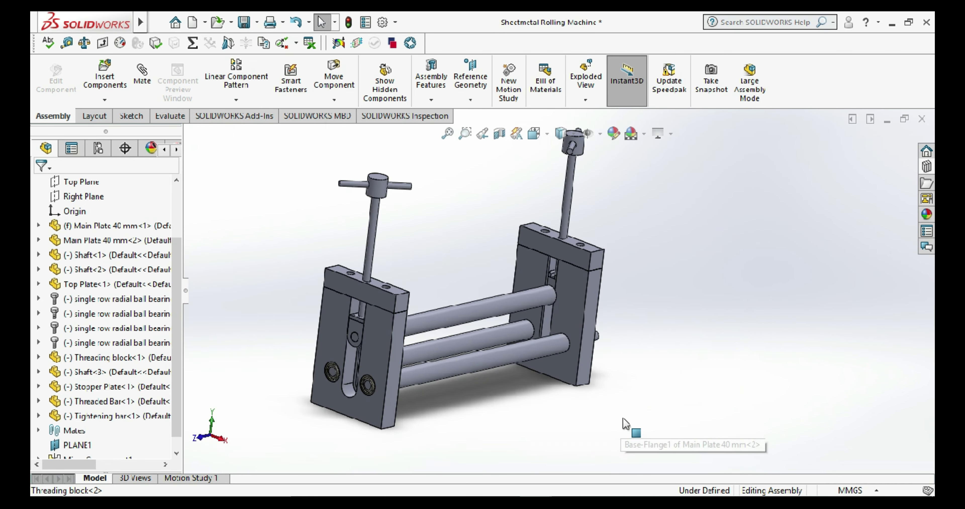
pyautogui.moveTo(623, 424); pyautogui.dragTo(512, 316, button='middle')
pyautogui.scroll(-3, 512, 315)
pyautogui.scroll(-2, 512, 316)
pyautogui.scroll(3, 512, 315)
pyautogui.scroll(2, 586, 315)
pyautogui.moveTo(586, 314)
pyautogui.mouseDown(button='middle')
pyautogui.moveTo(638, 295)
pyautogui.moveTo(556, 318)
pyautogui.mouseUp(button='middle')
pyautogui.scroll(-3, 634, 295)
pyautogui.scroll(2, 634, 294)
pyautogui.scroll(2, 633, 295)
pyautogui.scroll(-4, 638, 295)
pyautogui.scroll(-3, 638, 295)
pyautogui.scroll(-3, 633, 303)
pyautogui.scroll(3, 630, 309)
pyautogui.scroll(-4, 556, 319)
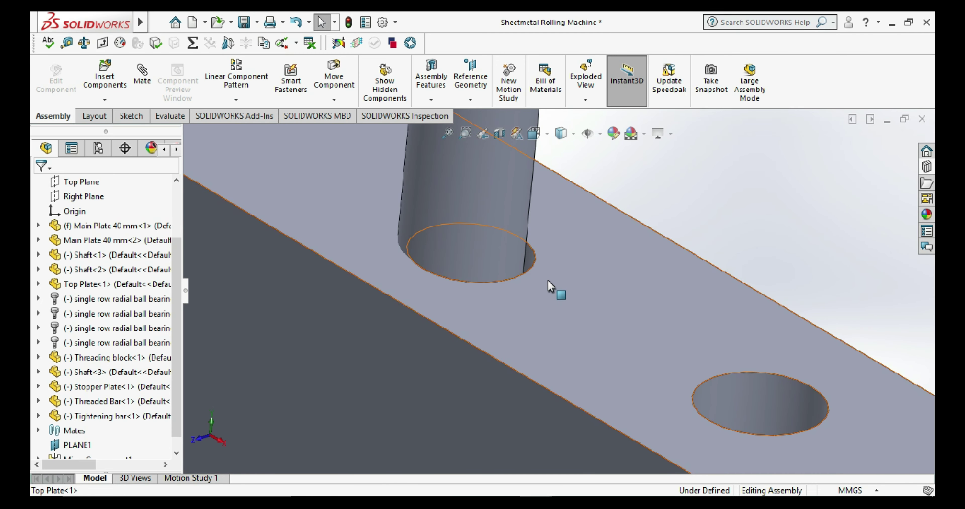
pyautogui.scroll(3, 540, 296)
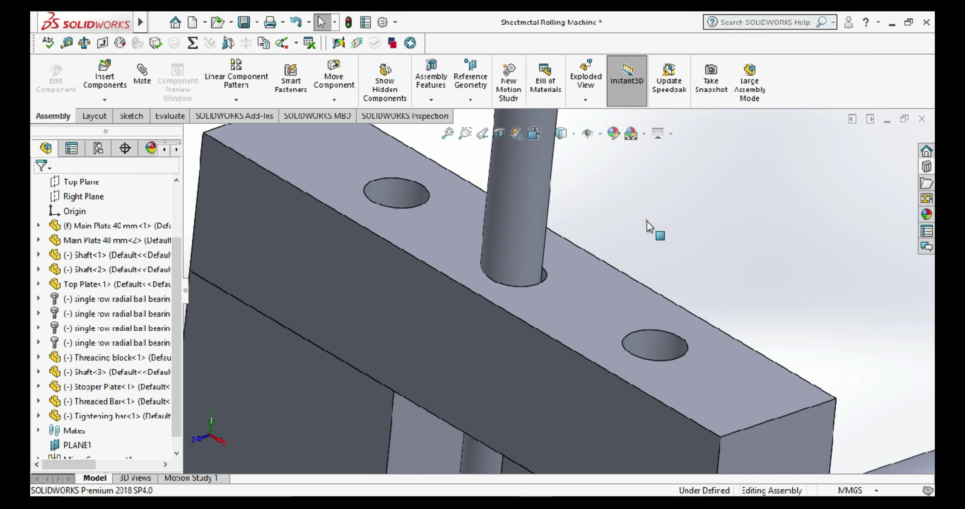
# - Measure the top plate hole edge to confirm its 16 mm diameter
pyautogui.click(67, 43)
pyautogui.scroll(-3, 543, 288)
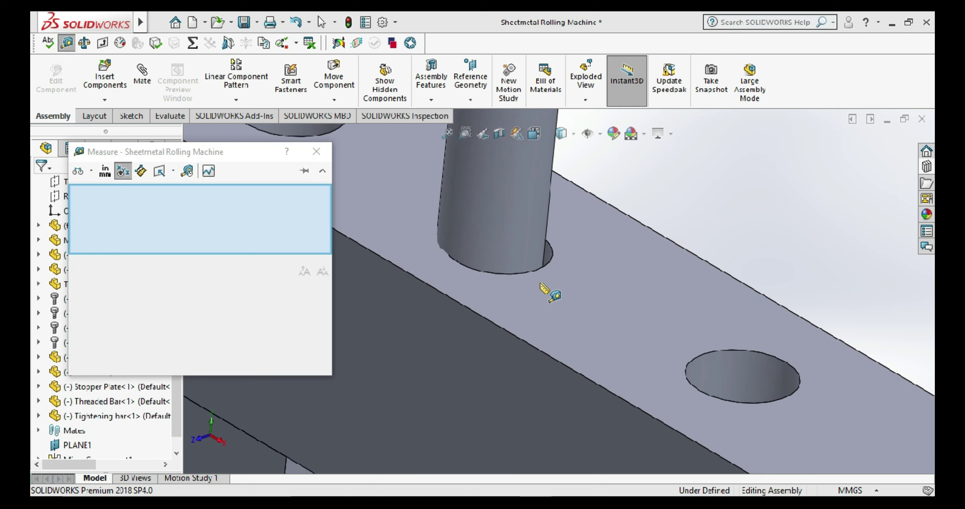
pyautogui.click(551, 262)
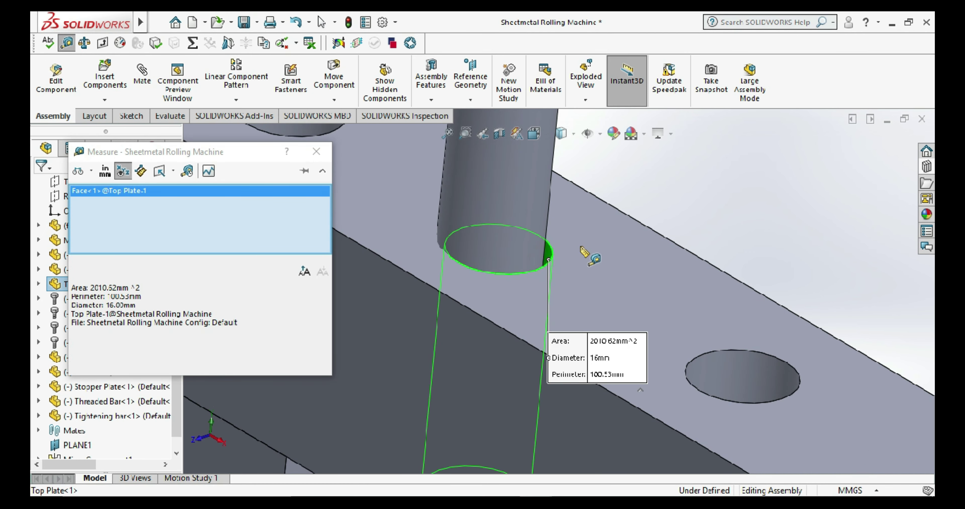
pyautogui.click(671, 218)
pyautogui.click(553, 268)
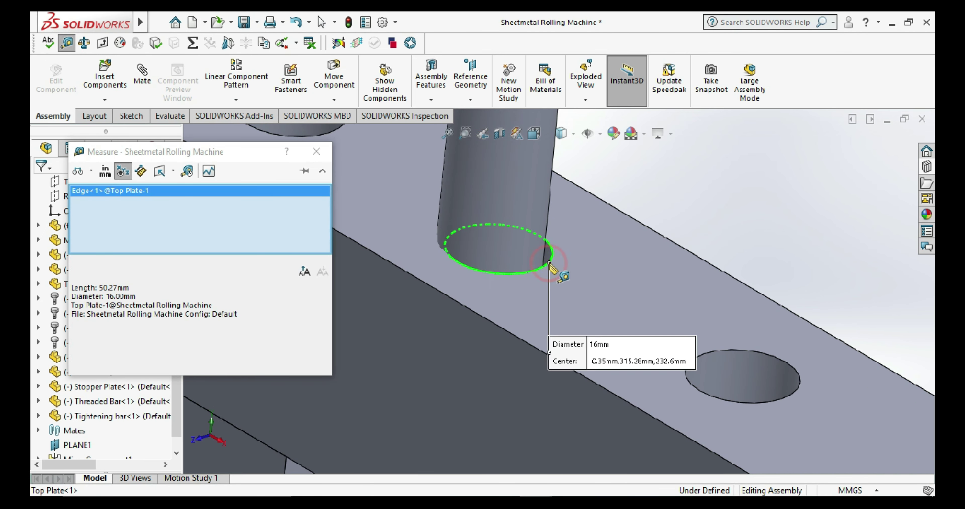
# - Measure the hole's offset from the threaded bar edge, then close Measure
pyautogui.scroll(5, 558, 275)
pyautogui.scroll(3, 588, 165)
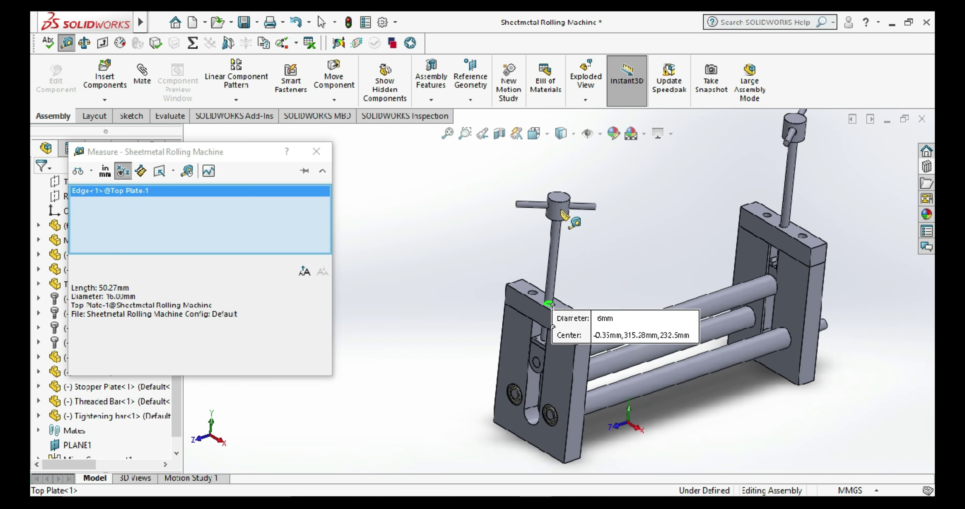
pyautogui.scroll(-5, 562, 231)
pyautogui.click(561, 221)
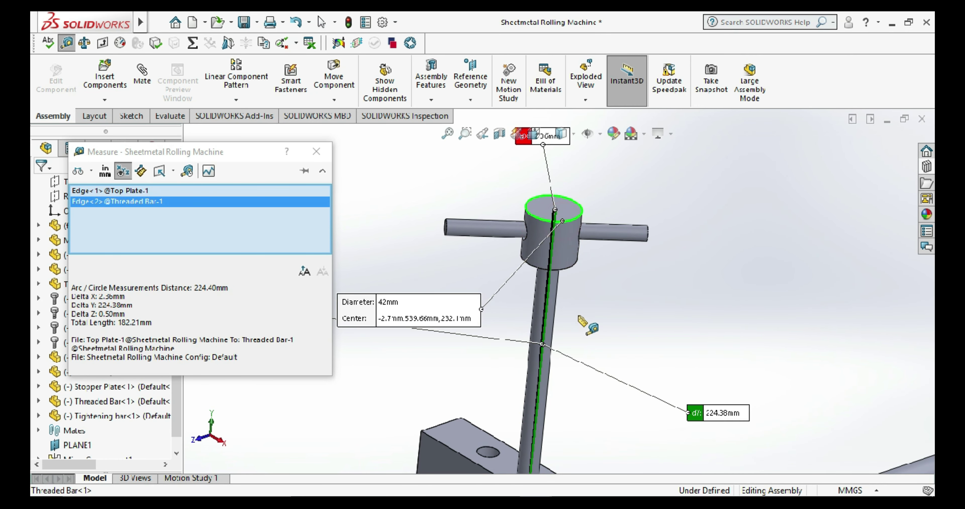
pyautogui.scroll(1, 580, 319)
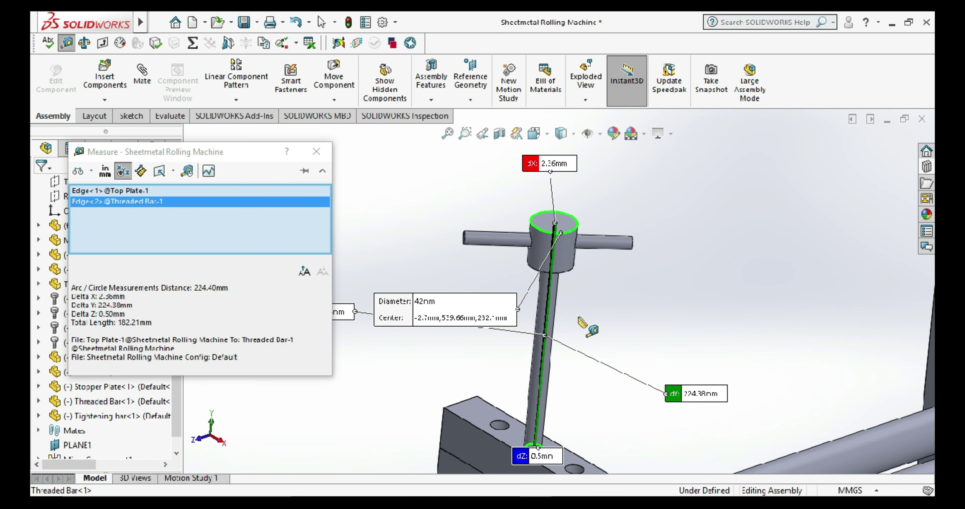
pyautogui.press('Escape')
pyautogui.click(626, 313)
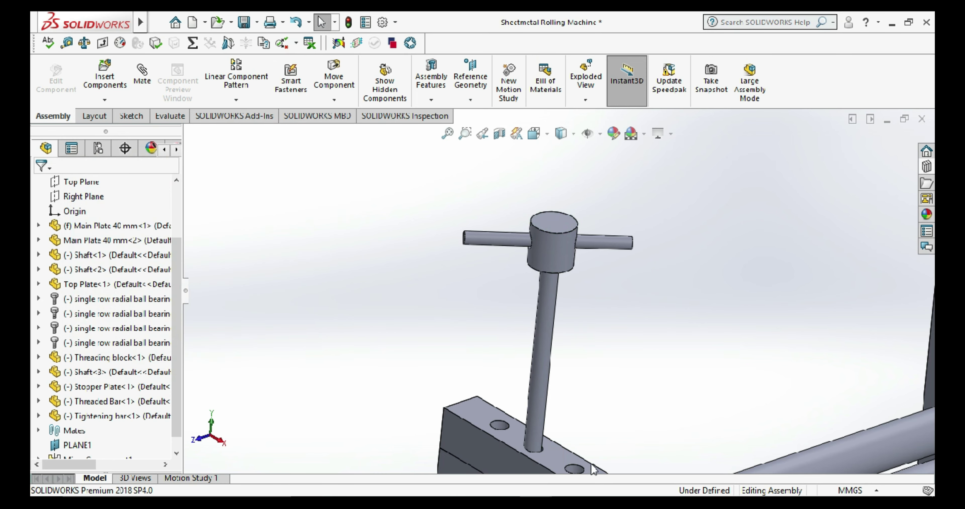
pyautogui.rightClick(566, 458)
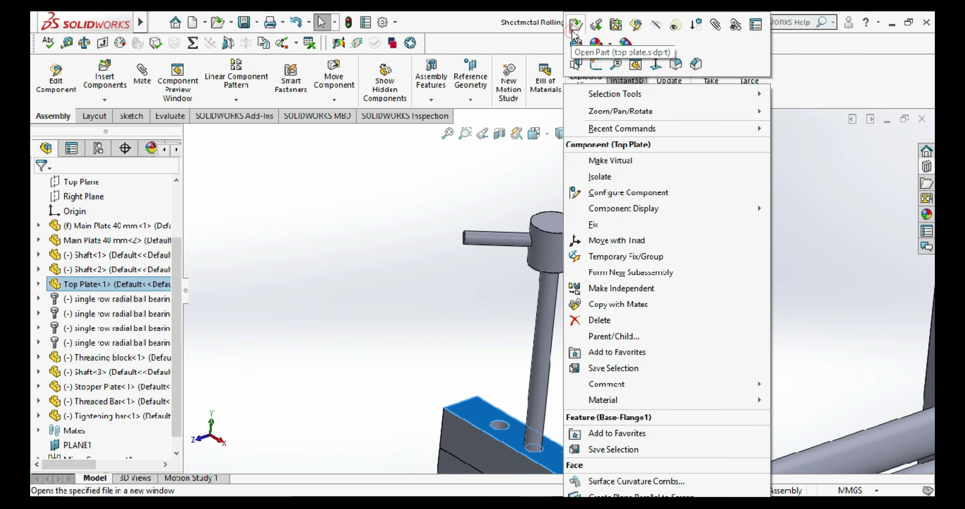
# - Open the Top Plate part and edit the Cut-Extrude1 sketch in normal view
pyautogui.click(572, 41)
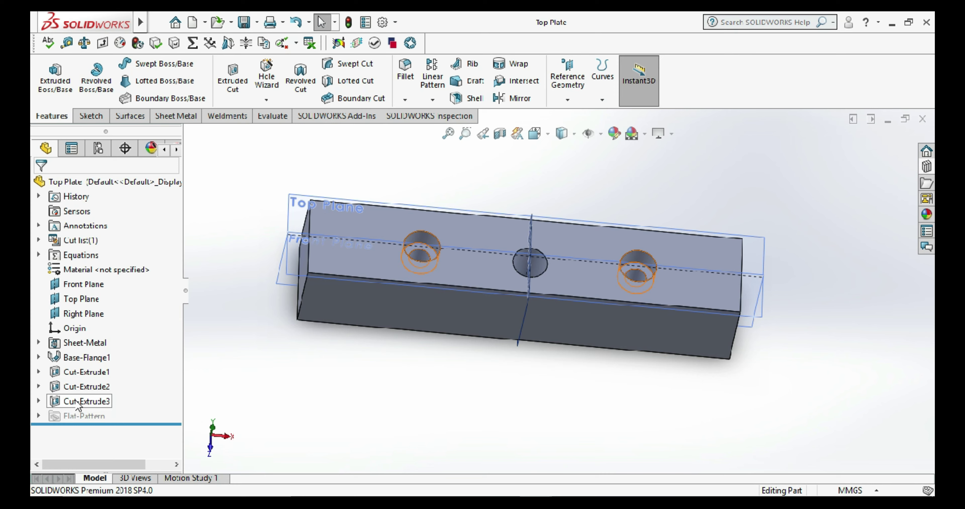
pyautogui.rightClick(83, 376)
pyautogui.click(113, 211)
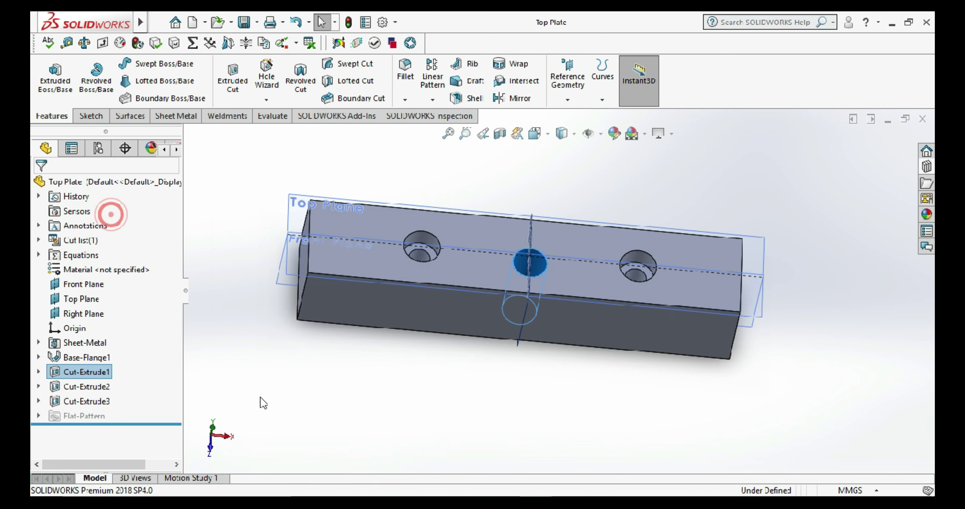
pyautogui.click(458, 415)
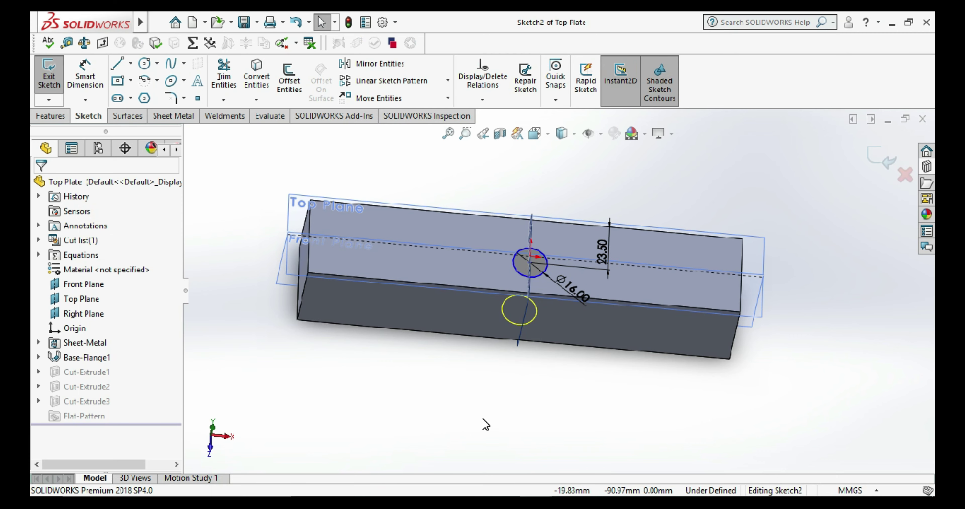
pyautogui.hotkey('ctrl', '5')
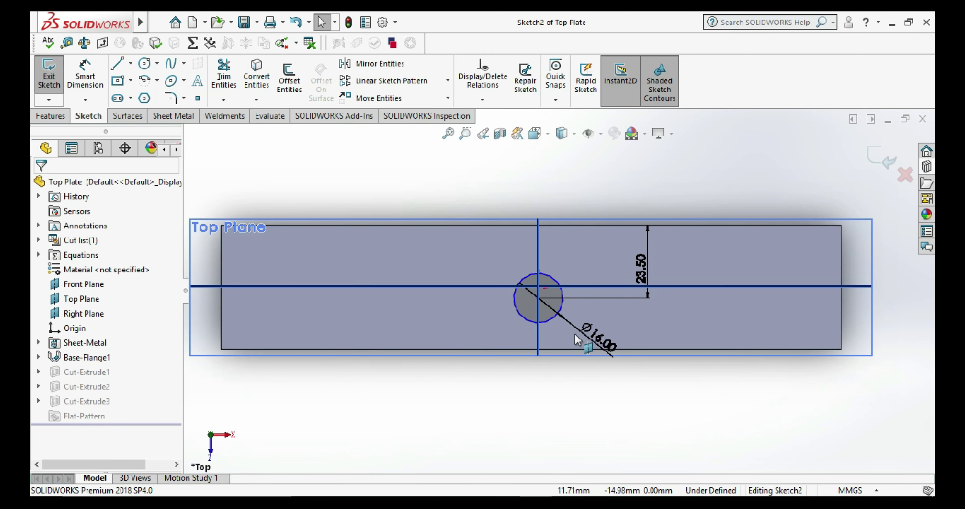
# - Dimension the hole centre 100 mm from the plate's right edge
pyautogui.click(98, 88)
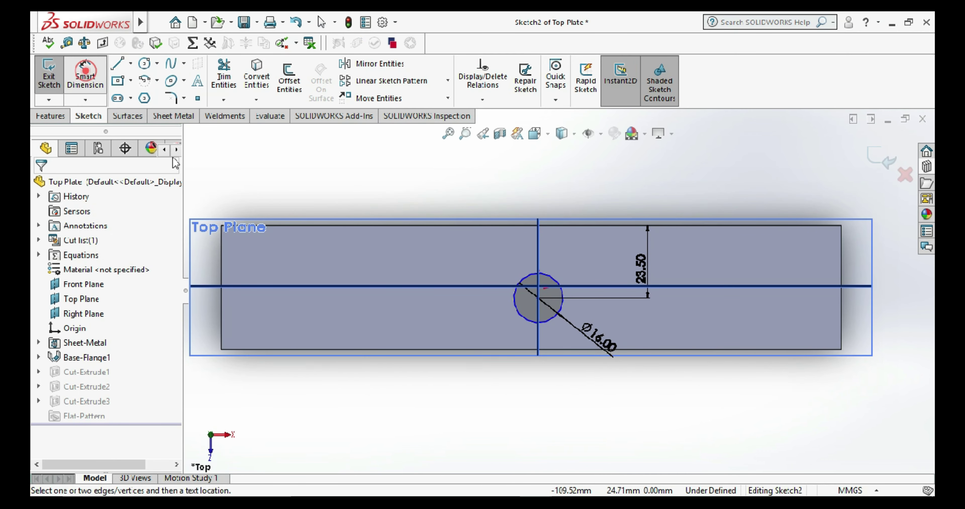
pyautogui.click(842, 308)
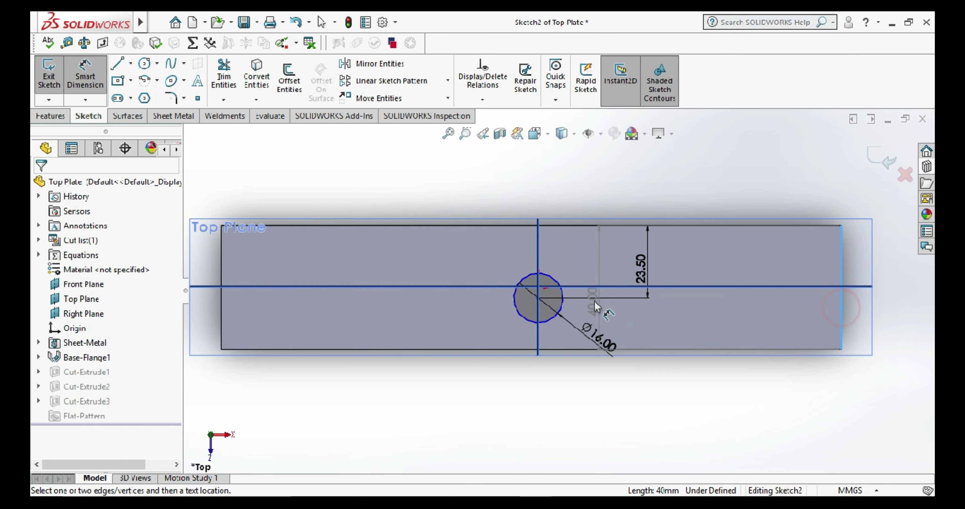
pyautogui.click(538, 299)
pyautogui.click(649, 185)
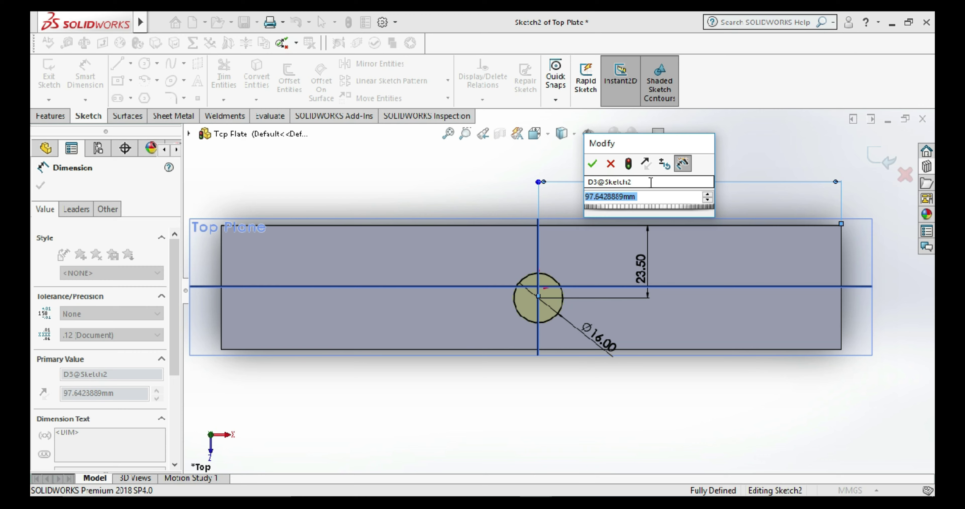
pyautogui.write('100')
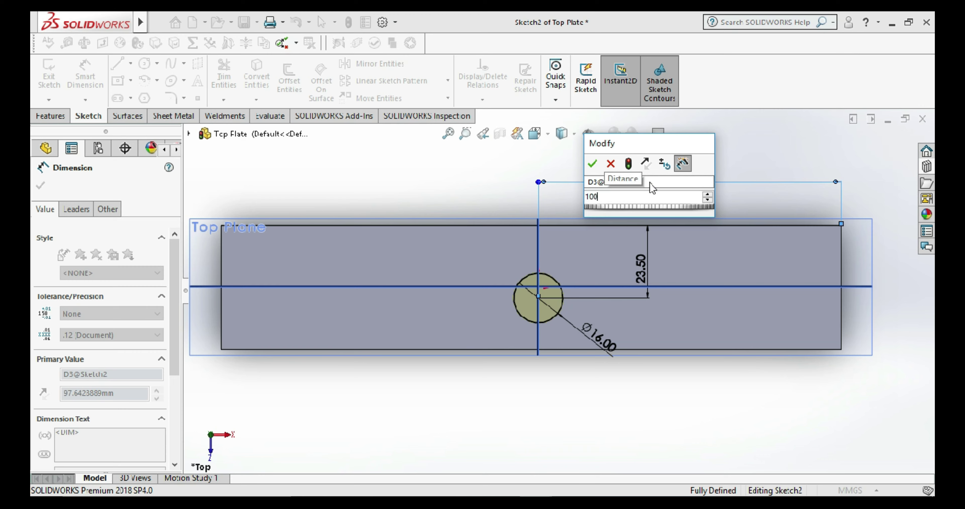
pyautogui.press('Return')
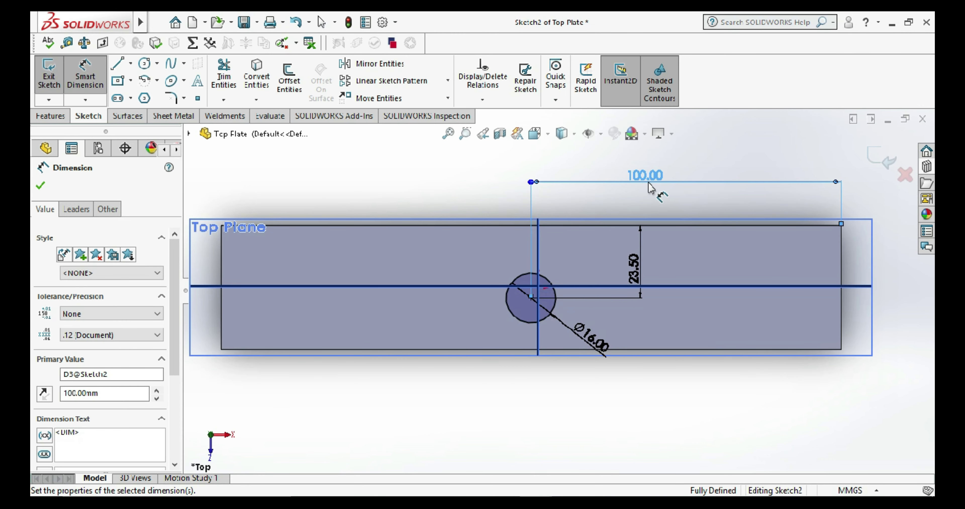
pyautogui.click(487, 188)
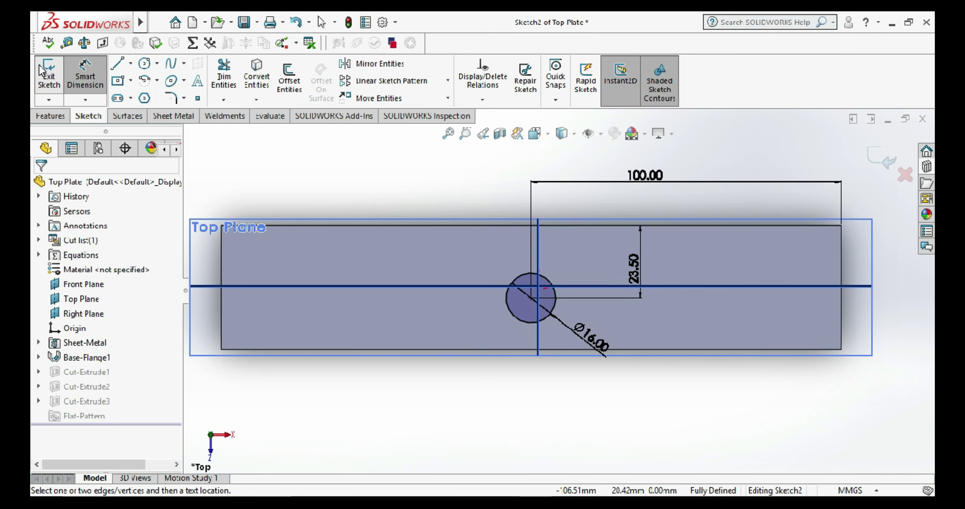
# - Exit the sketch, save the Top Plate and return to the assembly
pyautogui.click(47, 72)
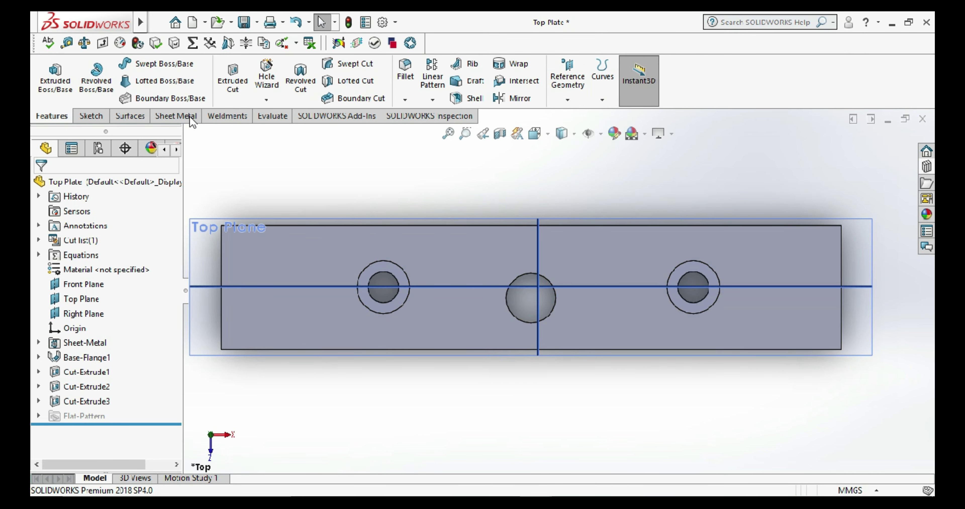
pyautogui.click(242, 22)
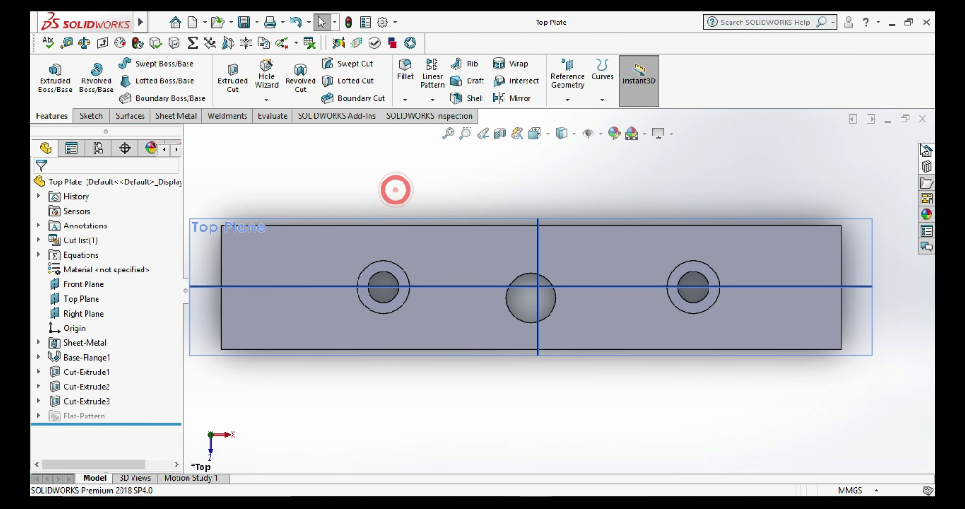
pyautogui.click(921, 120)
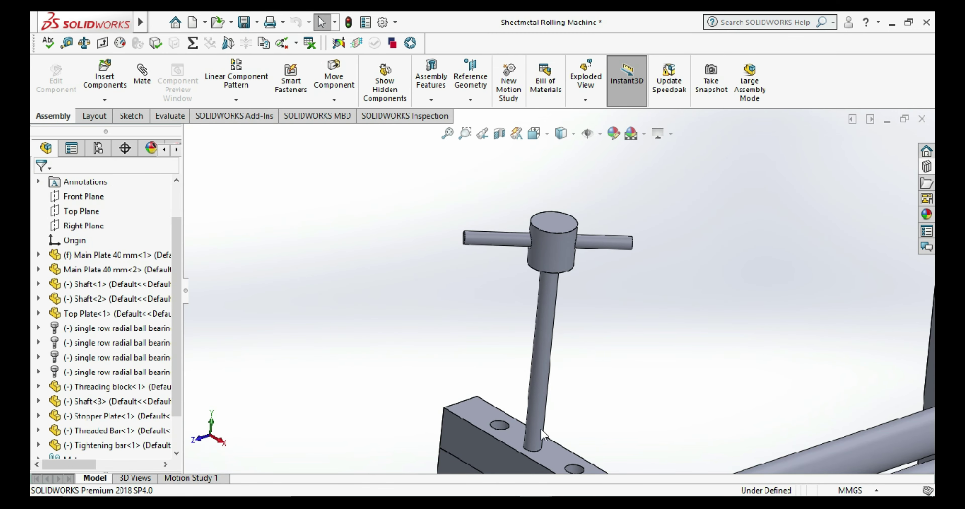
# - Drag the threaded bar's handle downward to check that it slides
pyautogui.scroll(-3, 561, 441)
pyautogui.scroll(-2, 562, 441)
pyautogui.scroll(-2, 491, 398)
pyautogui.scroll(-1, 523, 370)
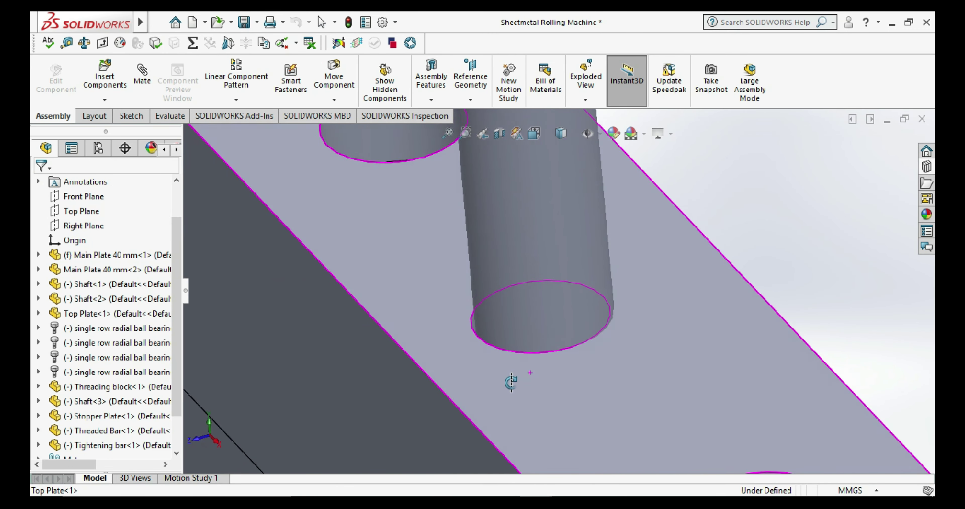
pyautogui.scroll(3, 560, 377)
pyautogui.scroll(3, 560, 377)
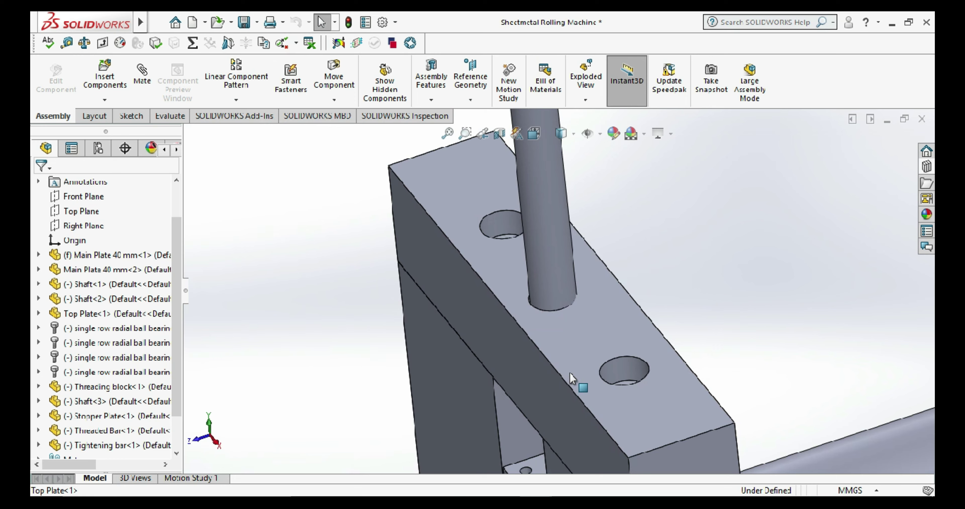
pyautogui.scroll(3, 569, 373)
pyautogui.moveTo(569, 372)
pyautogui.mouseDown(button='middle')
pyautogui.moveTo(713, 229)
pyautogui.moveTo(605, 364)
pyautogui.moveTo(572, 274)
pyautogui.mouseUp(button='middle')
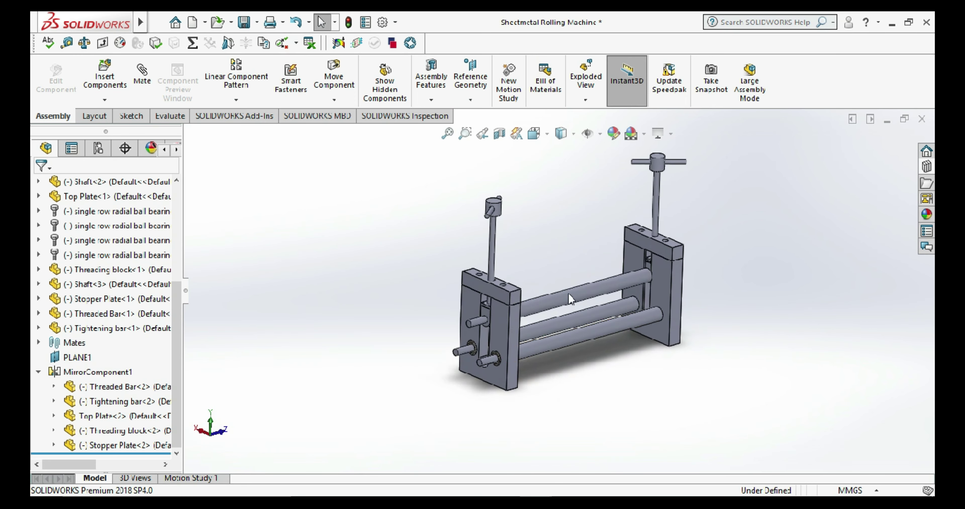
pyautogui.scroll(-3, 603, 244)
pyautogui.moveTo(605, 245); pyautogui.dragTo(594, 249, button='middle')
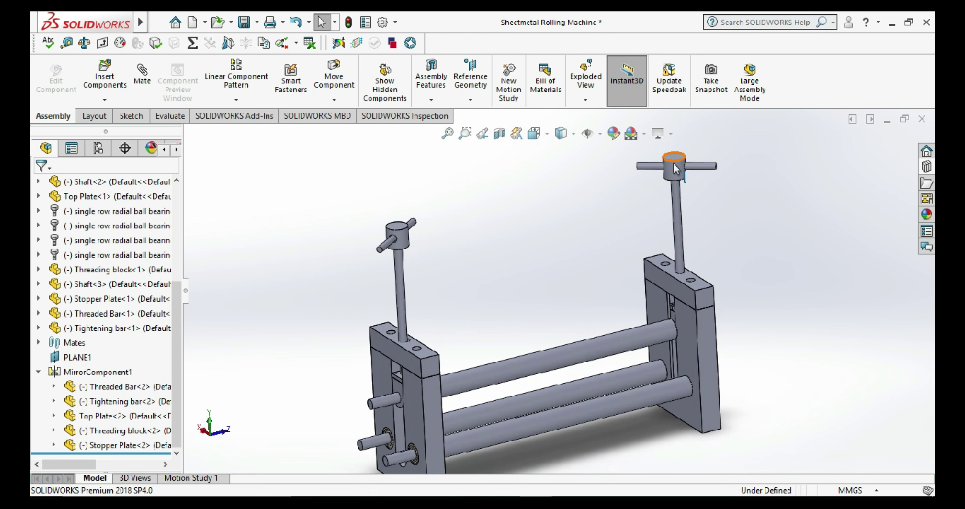
pyautogui.moveTo(674, 168); pyautogui.dragTo(682, 207)
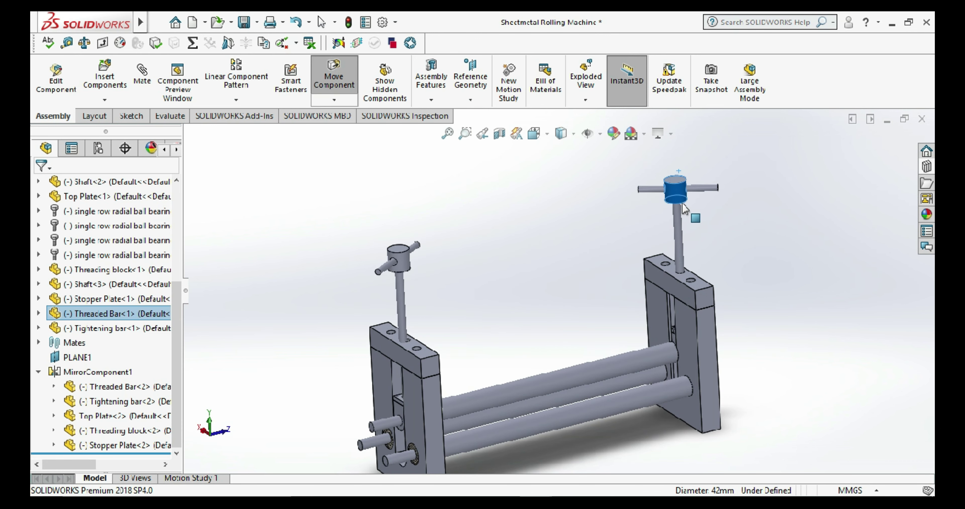
pyautogui.click(762, 277)
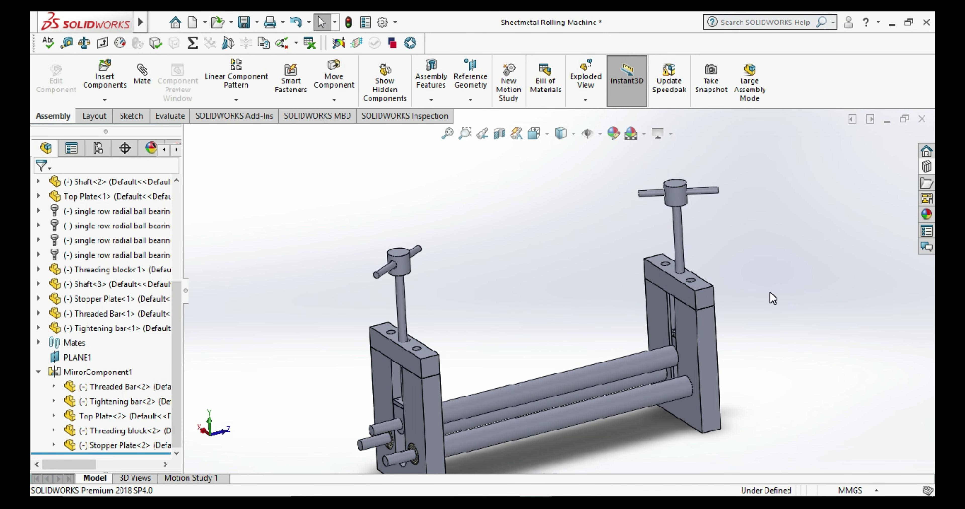
# - Orbit and zoom the finished rolling machine to view its front plate and side
pyautogui.moveTo(708, 343)
pyautogui.mouseDown(button='middle')
pyautogui.moveTo(587, 286)
pyautogui.moveTo(753, 328)
pyautogui.mouseUp(button='middle')
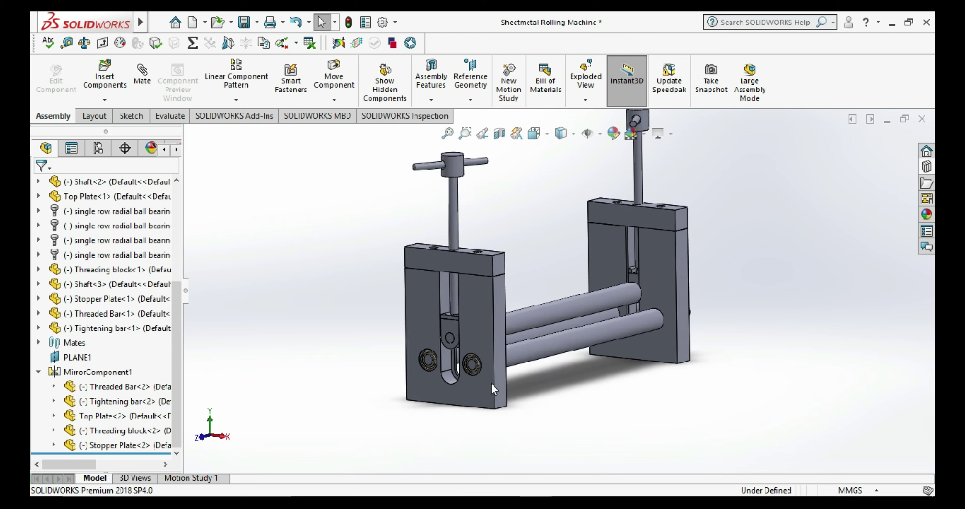
pyautogui.scroll(-5, 494, 389)
pyautogui.scroll(-4, 502, 361)
pyautogui.scroll(5, 506, 351)
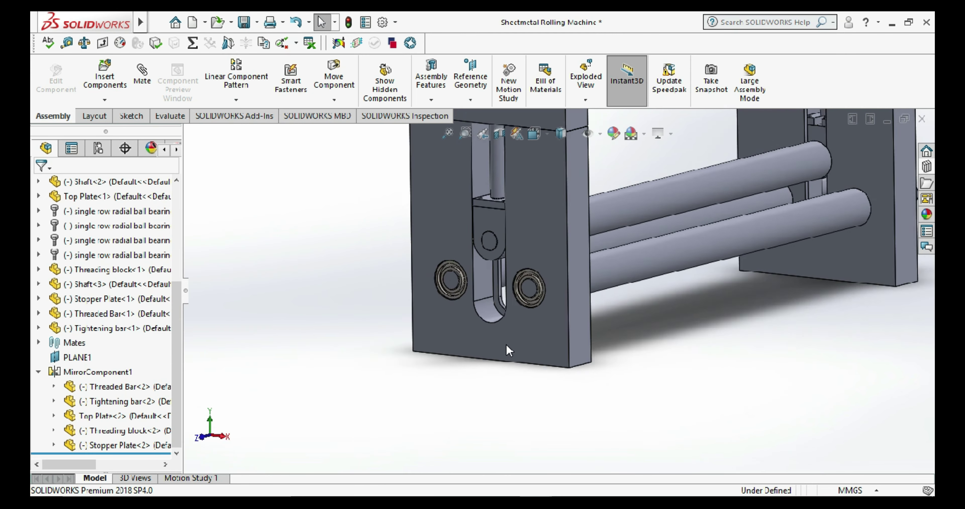
pyautogui.scroll(3, 621, 297)
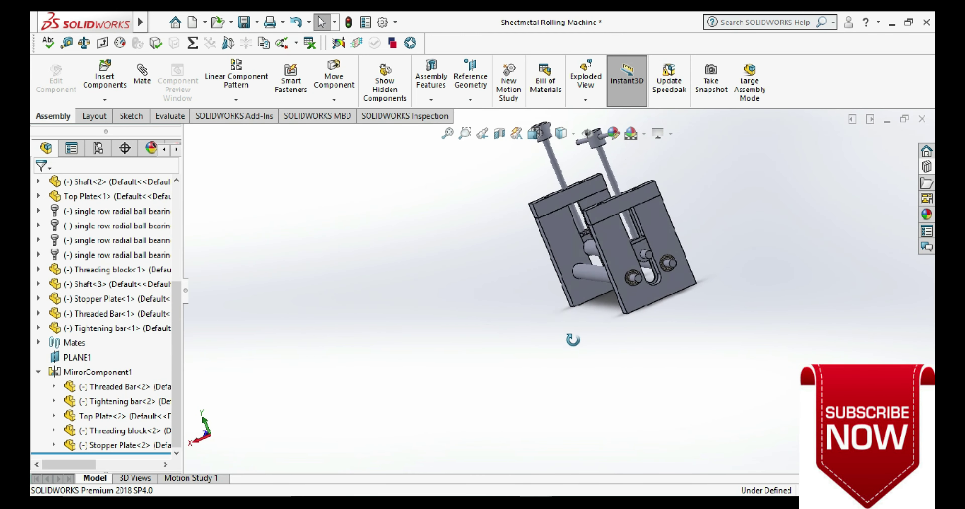
pyautogui.moveTo(683, 262)
pyautogui.mouseDown(button='middle')
pyautogui.moveTo(697, 295)
pyautogui.moveTo(766, 275)
pyautogui.mouseUp(button='middle')
pyautogui.scroll(-3, 697, 295)
pyautogui.scroll(3, 701, 300)
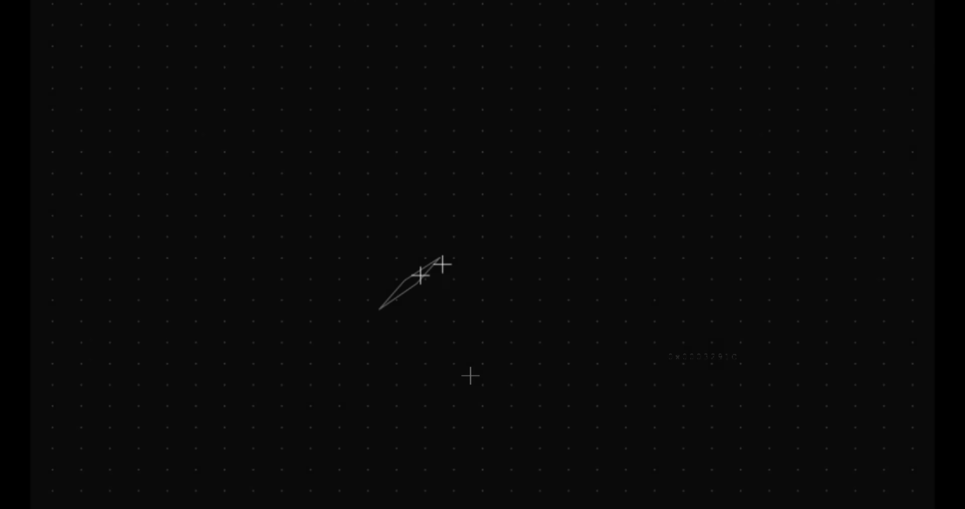